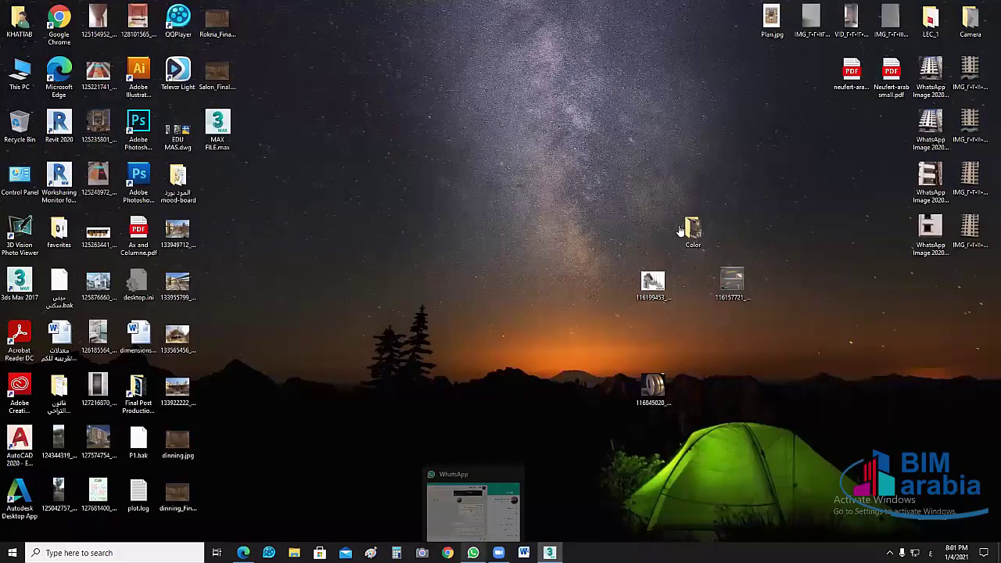
Step: Scroll through the group chat to find the MAX FILE.max attachment
scroll(460, 316, up, 3)
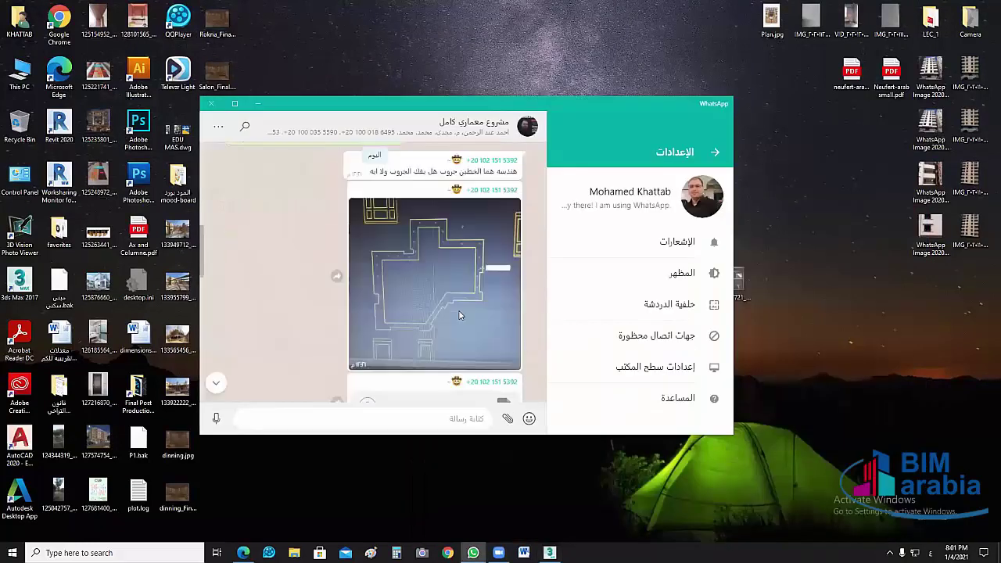
scroll(460, 315, up, 3)
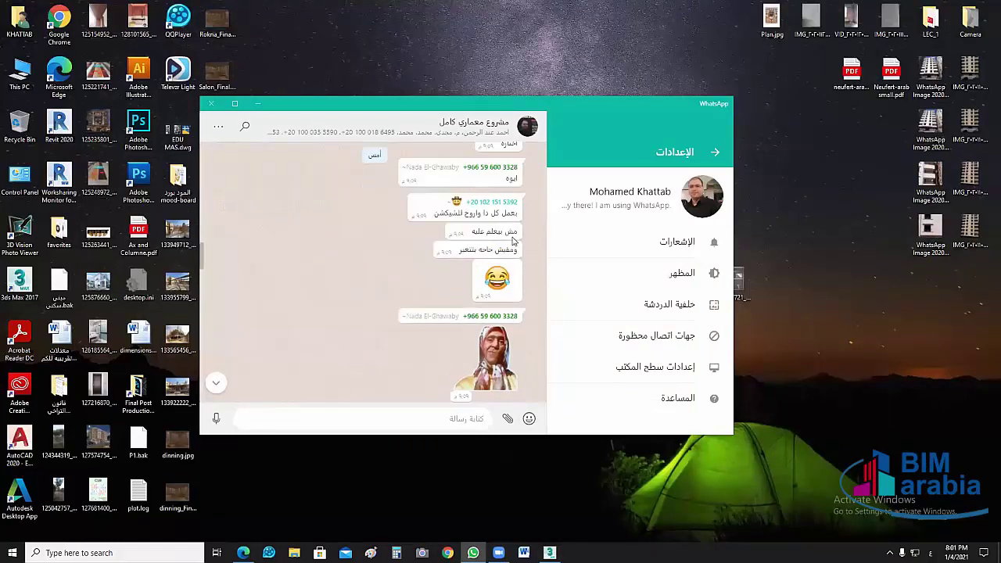
scroll(501, 251, up, 2)
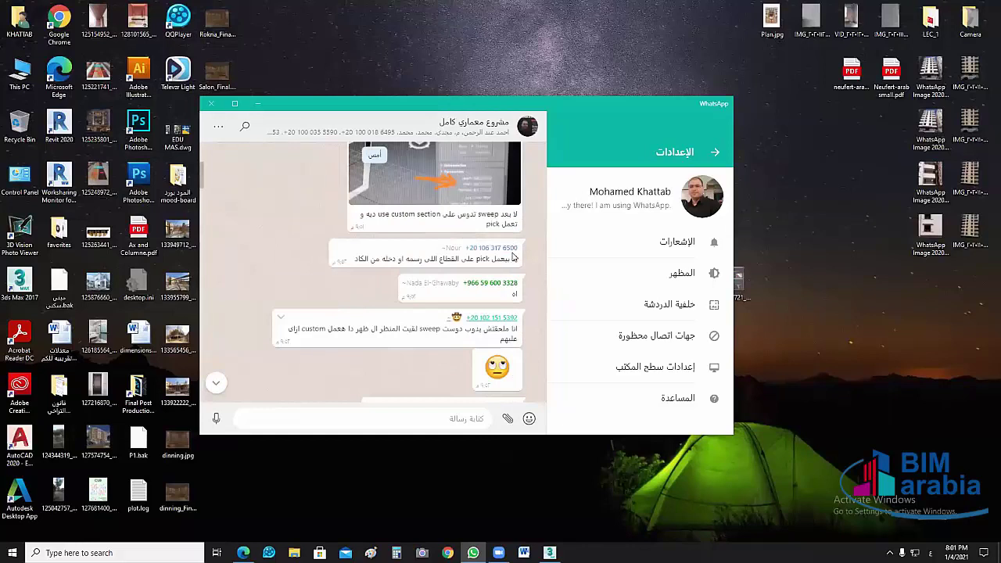
scroll(469, 234, up, 2)
scroll(429, 213, up, 2)
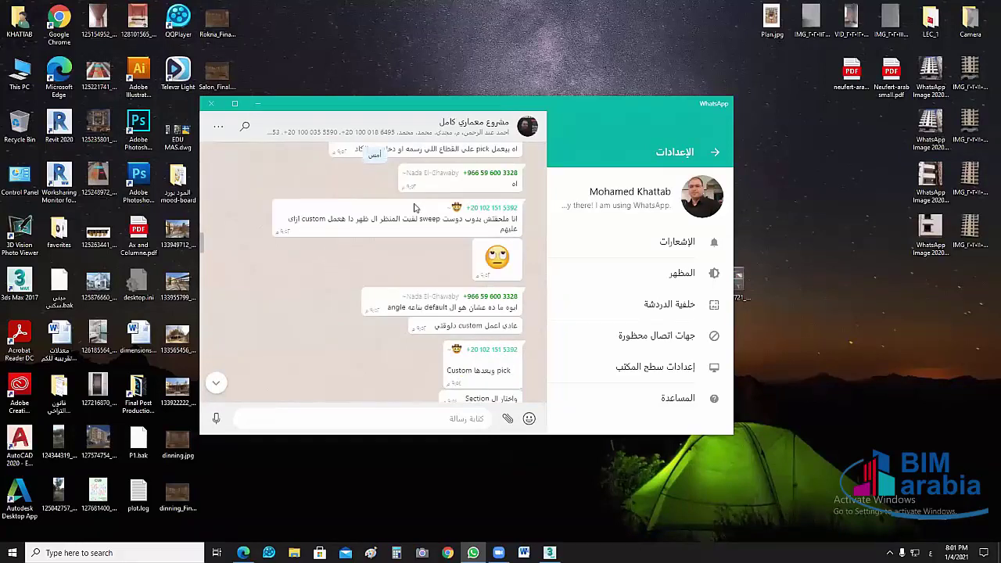
scroll(430, 207, down, 1)
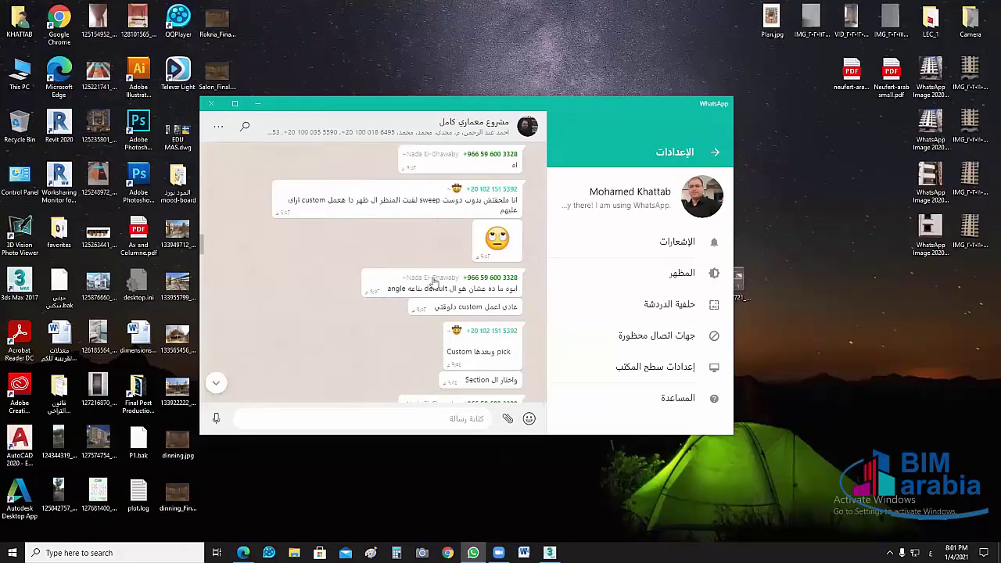
scroll(447, 254, up, 3)
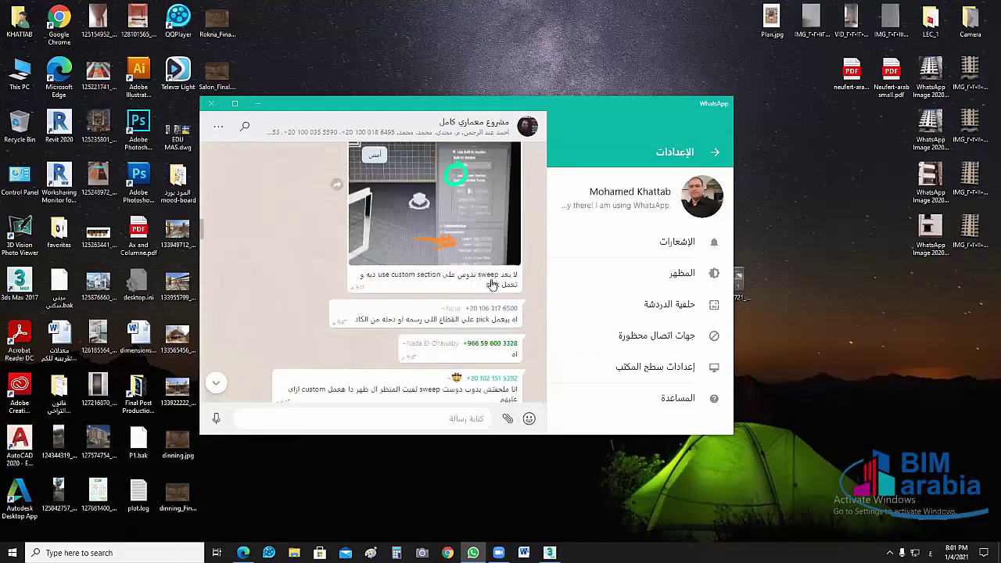
scroll(469, 255, up, 2)
scroll(522, 257, up, 3)
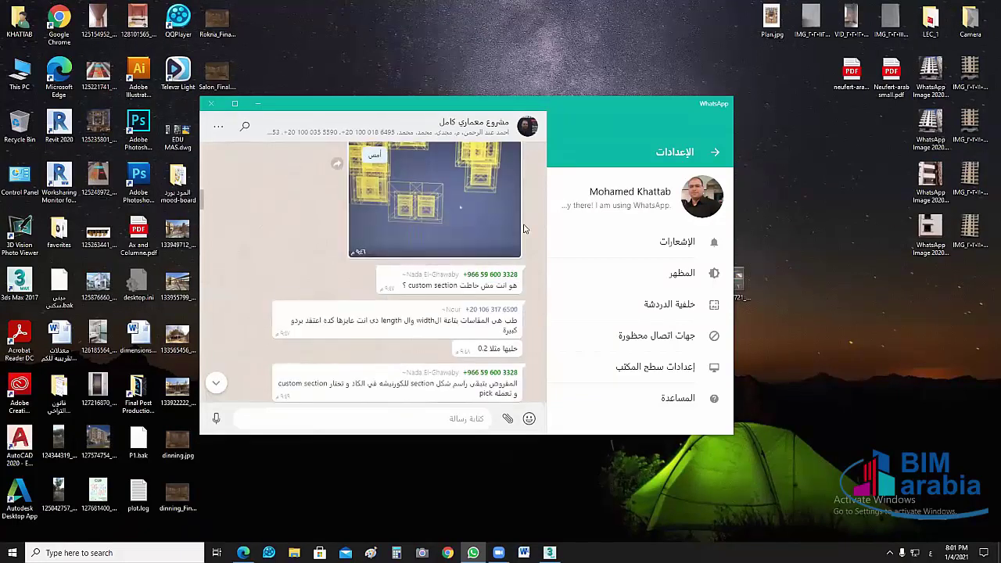
scroll(523, 242, up, 3)
scroll(525, 230, up, 3)
scroll(524, 228, up, 3)
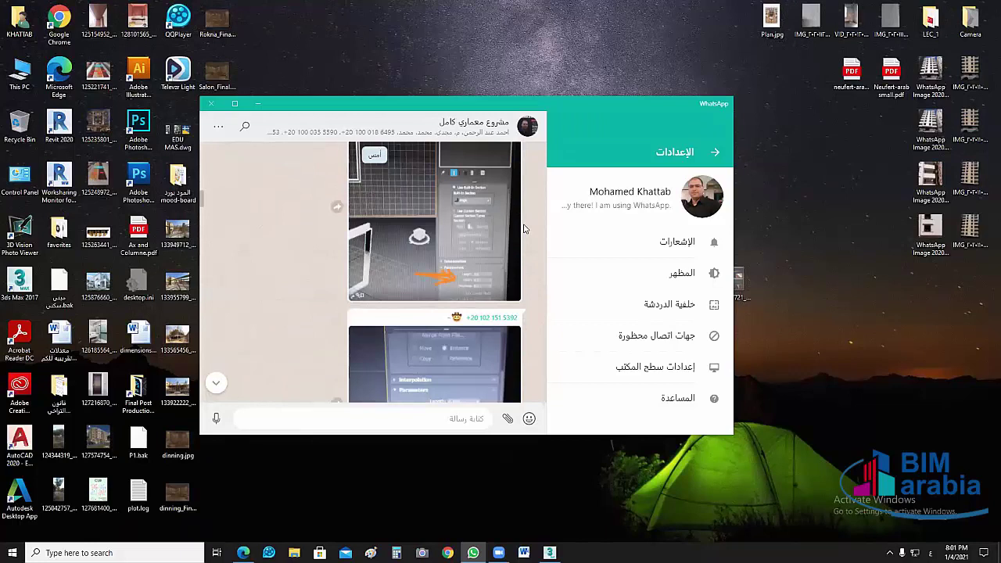
scroll(524, 228, up, 3)
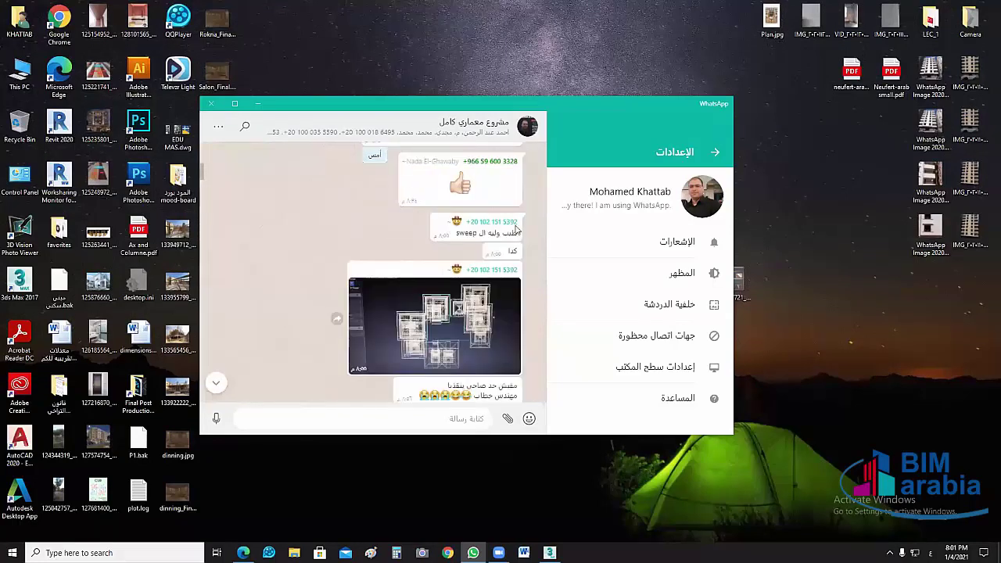
scroll(517, 228, up, 3)
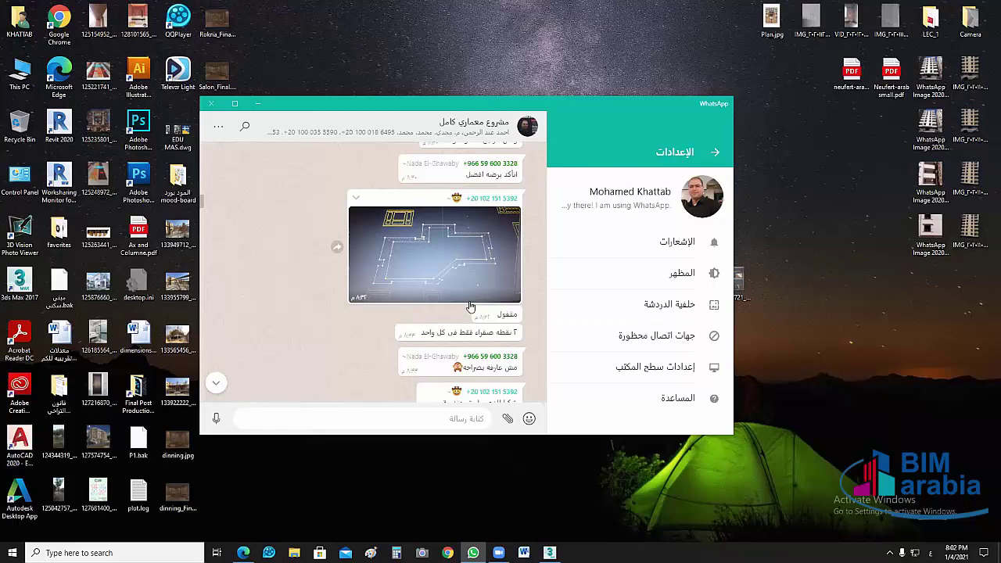
scroll(317, 250, down, 5)
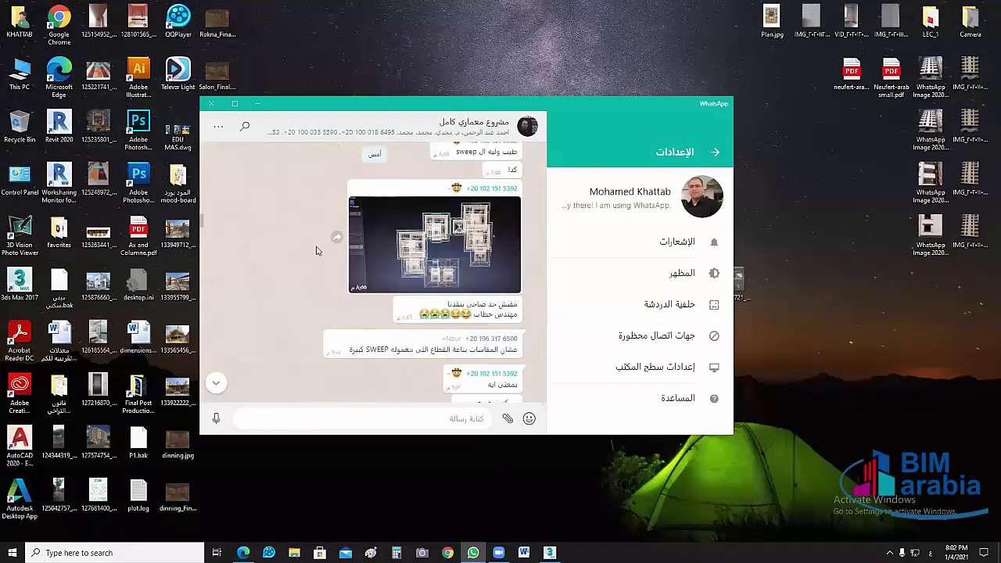
scroll(316, 258, down, 3)
scroll(315, 270, down, 3)
scroll(304, 278, down, 3)
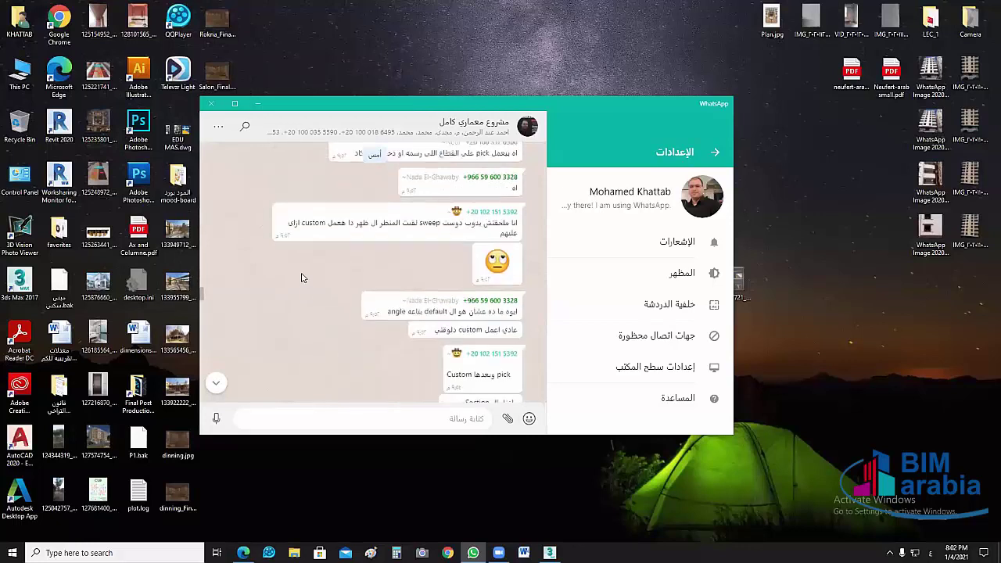
scroll(306, 288, down, 3)
scroll(431, 302, down, 3)
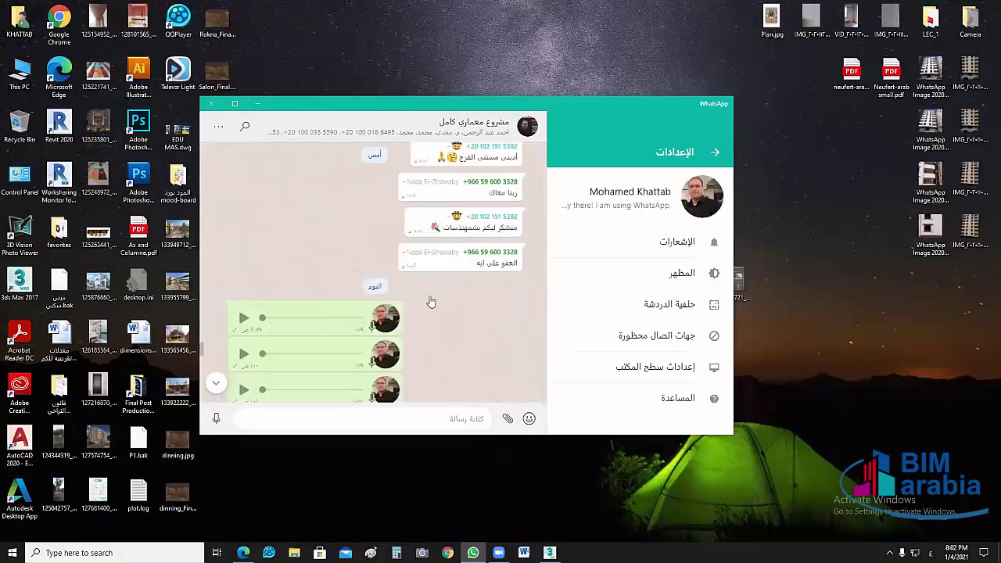
scroll(431, 302, down, 6)
scroll(514, 261, up, 3)
scroll(514, 261, up, 2)
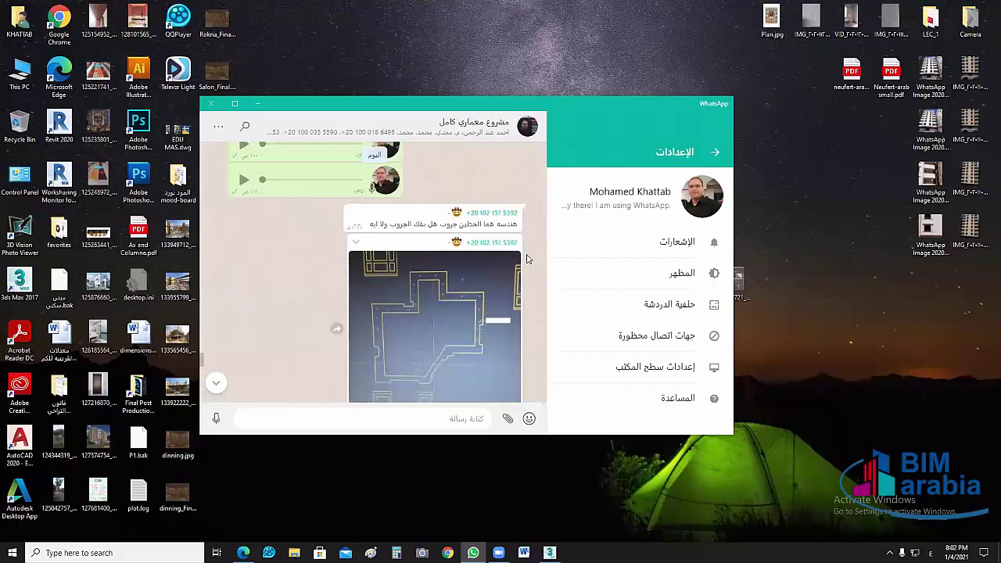
scroll(526, 258, down, 2)
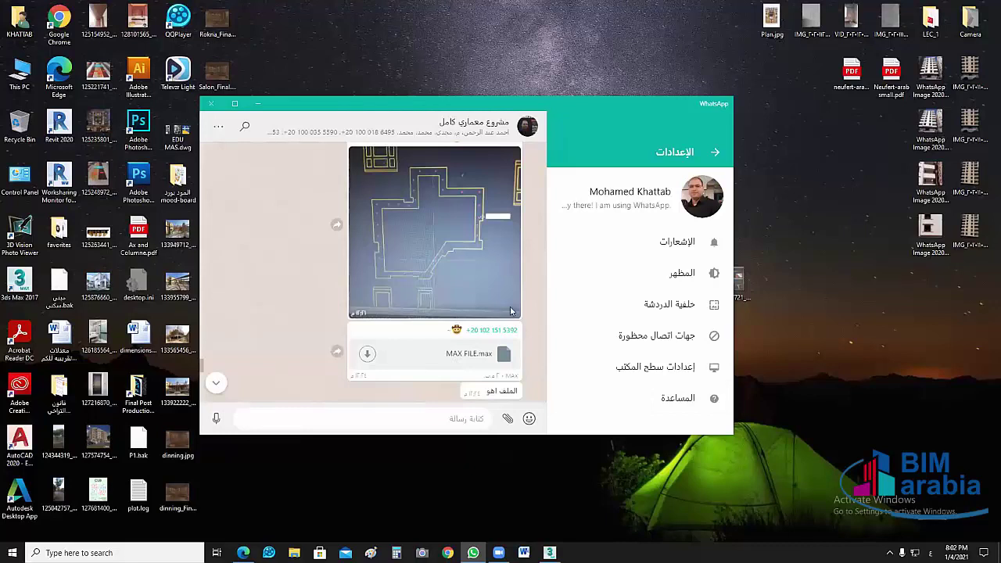
scroll(472, 362, down, 2)
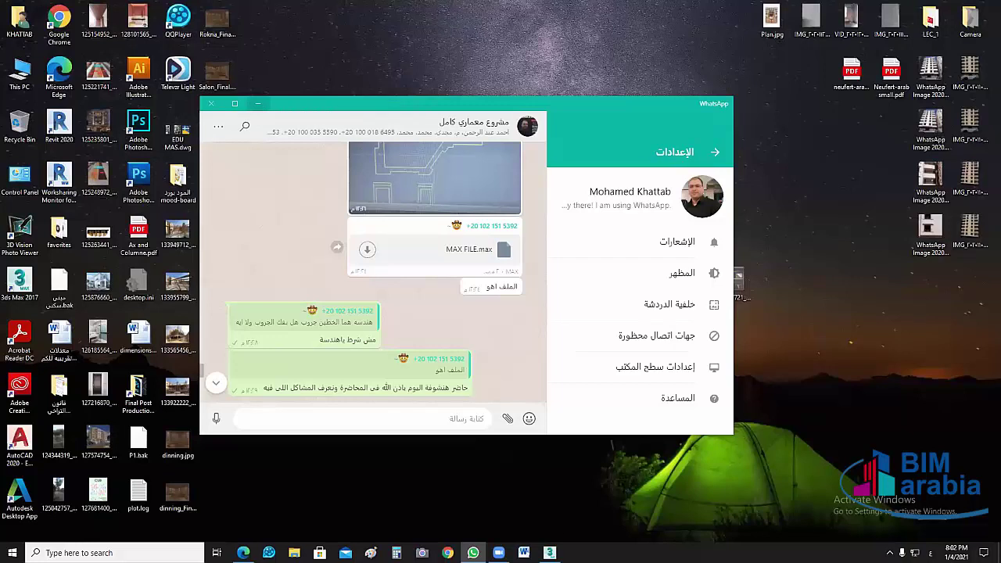
Step: Attempt to load MAX FILE.max from the Desktop, dismiss the newer-version error, and return to the chat
key(super+d)
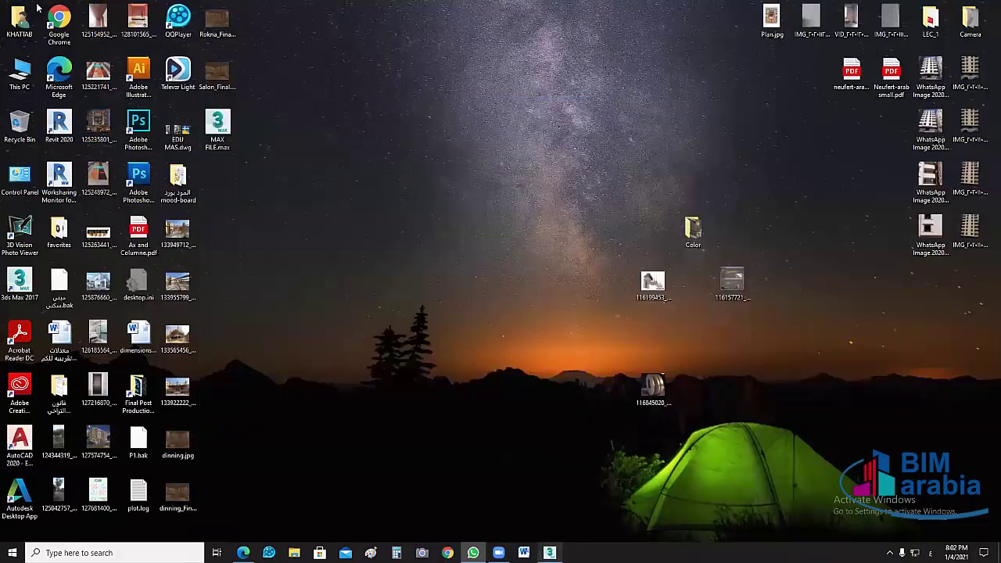
key(alt+Tab)
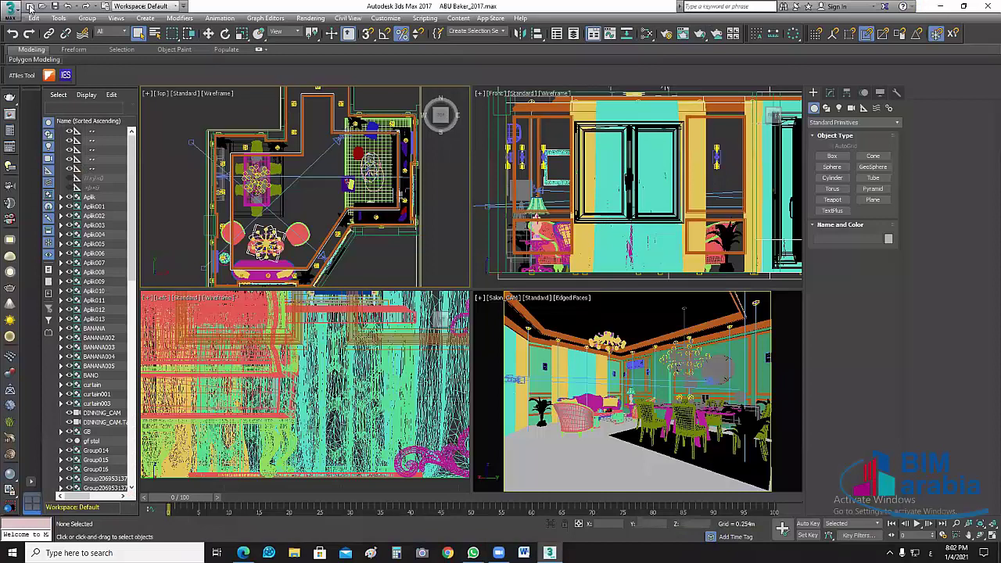
key(ctrl+o)
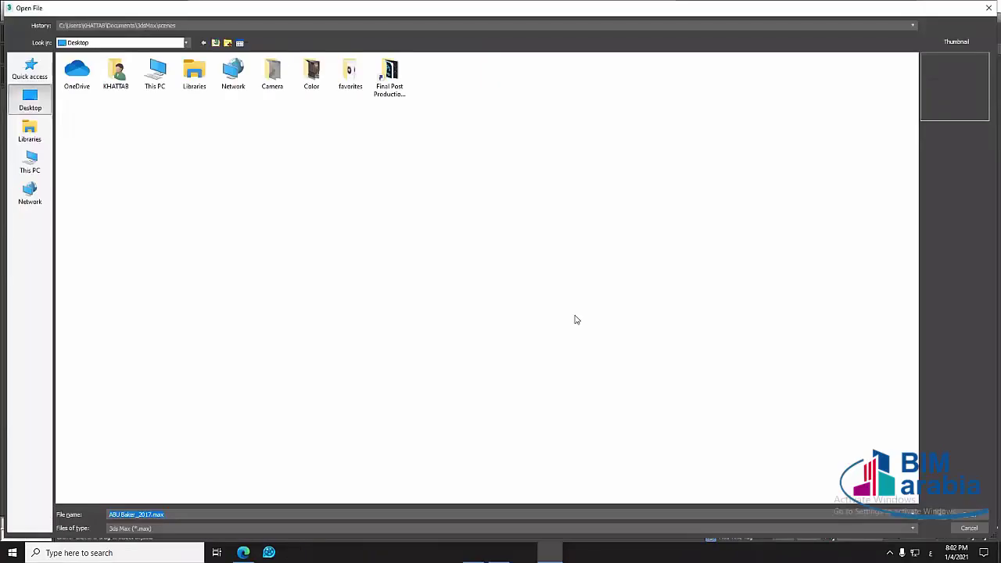
click(552, 80)
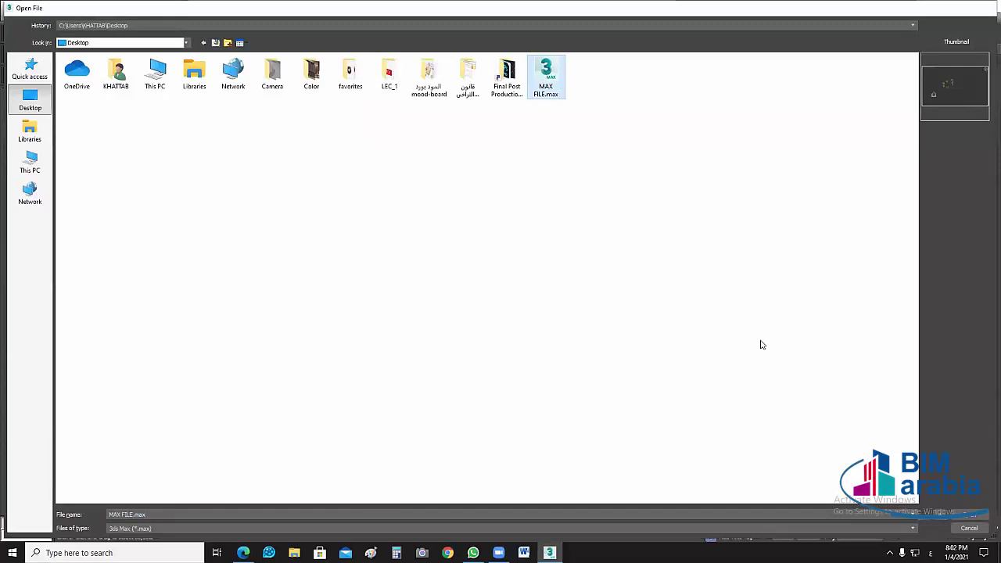
key(Escape)
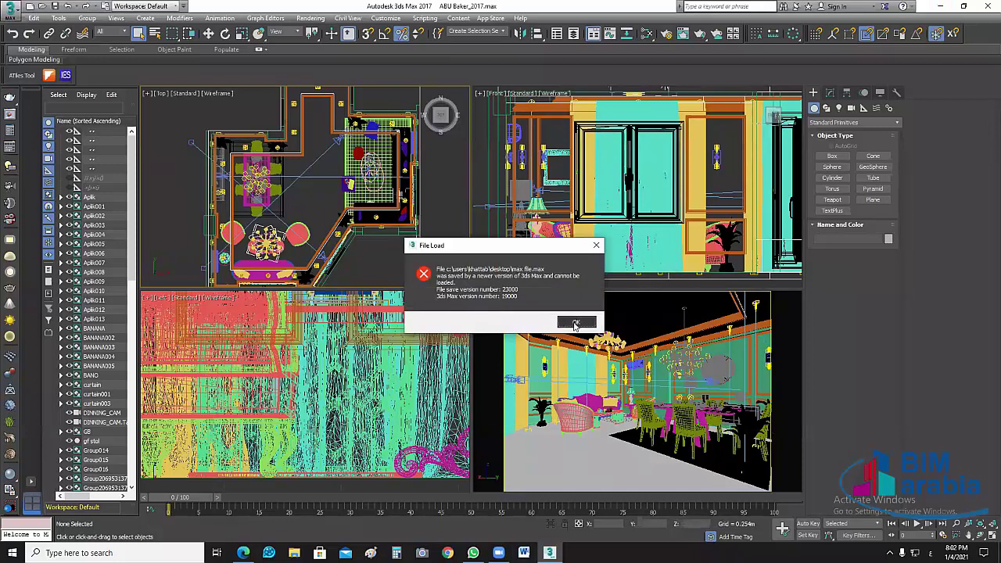
click(575, 324)
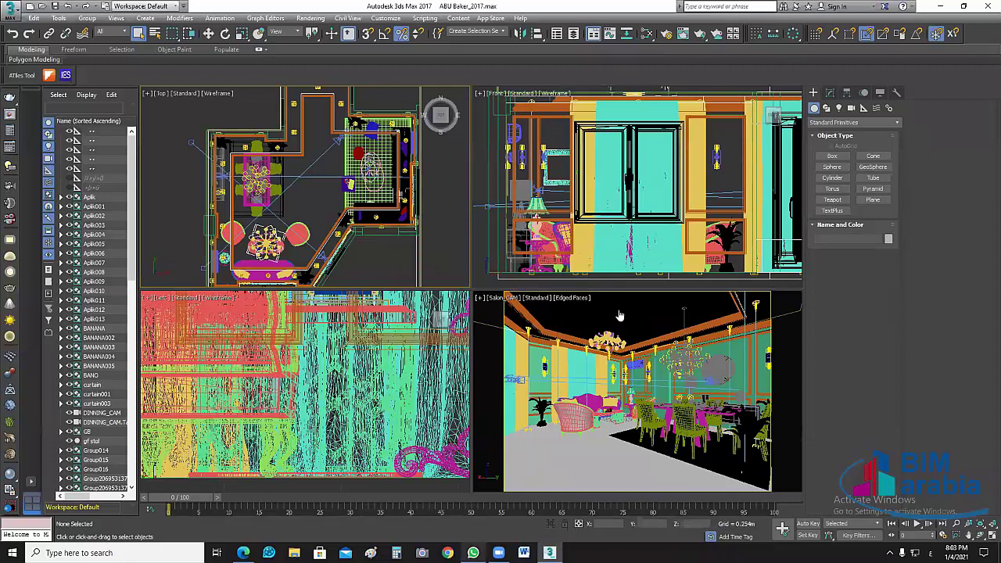
key(alt+Tab)
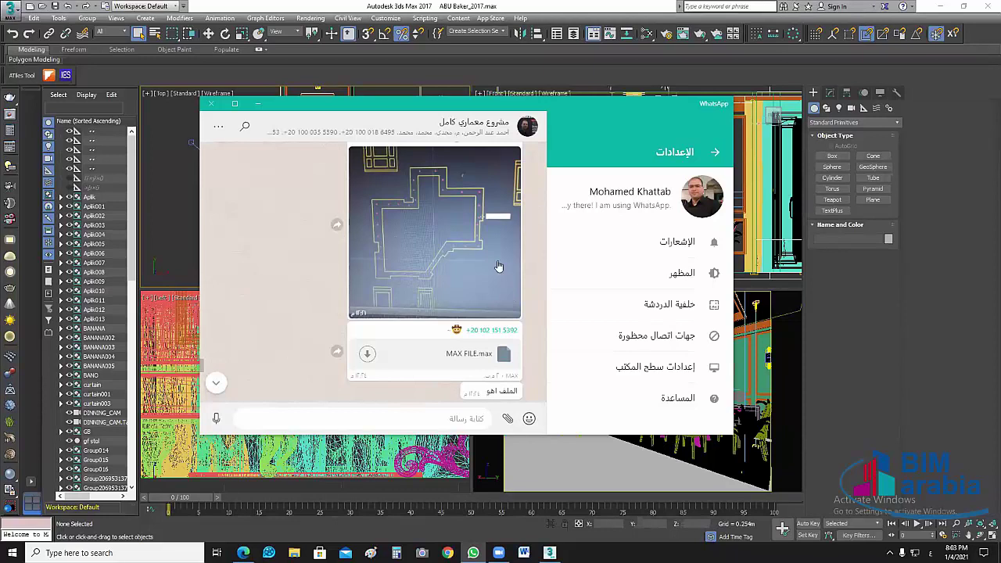
scroll(498, 267, down, 5)
scroll(499, 274, down, 5)
scroll(502, 286, down, 5)
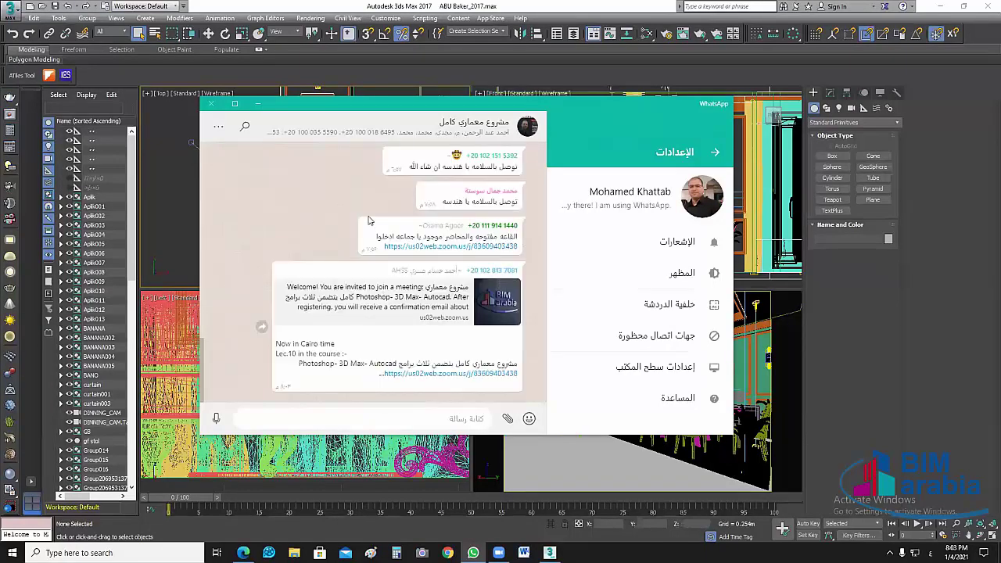
scroll(336, 223, up, 2)
scroll(341, 233, up, 2)
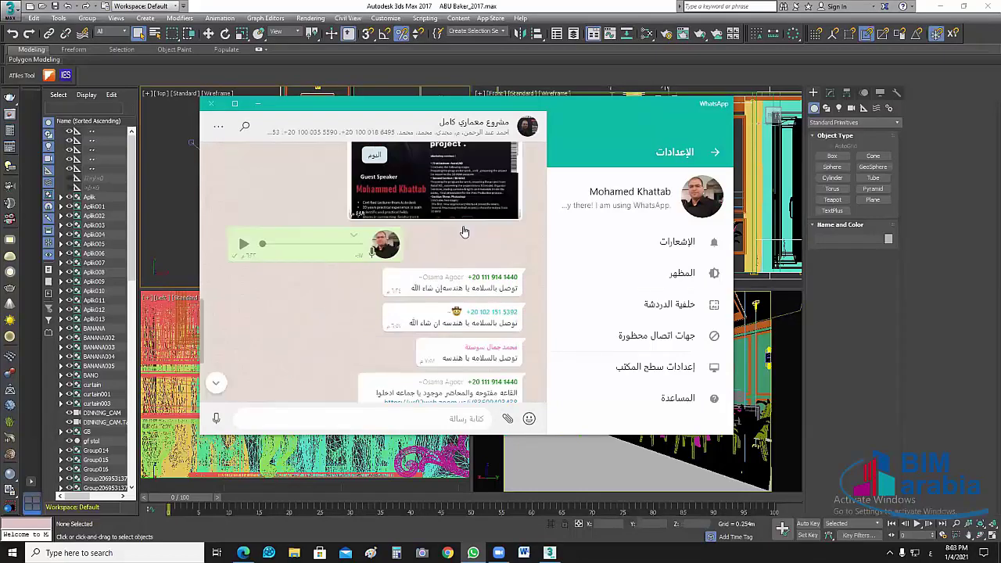
scroll(503, 241, up, 2)
scroll(520, 240, down, 4)
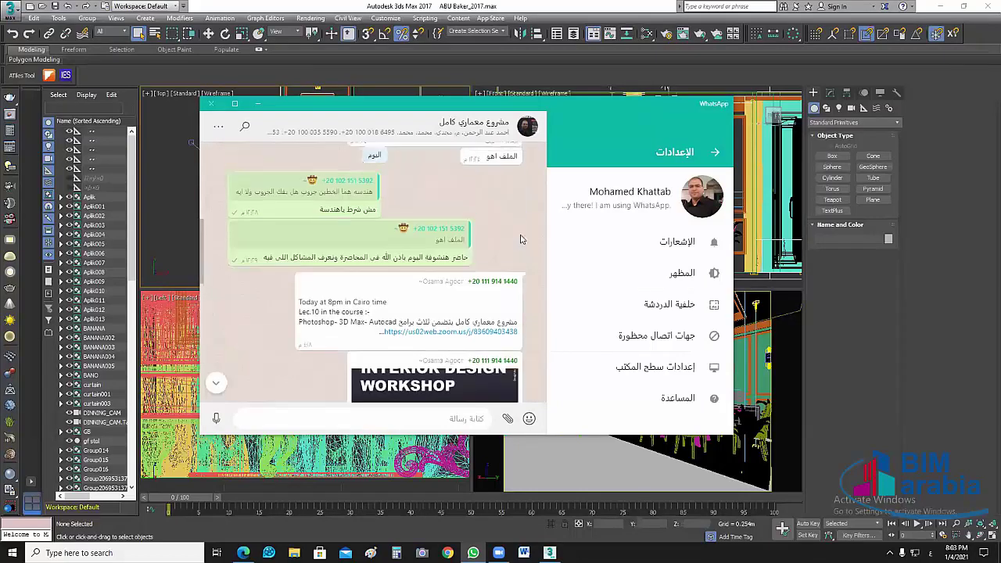
scroll(485, 234, up, 2)
scroll(423, 303, up, 2)
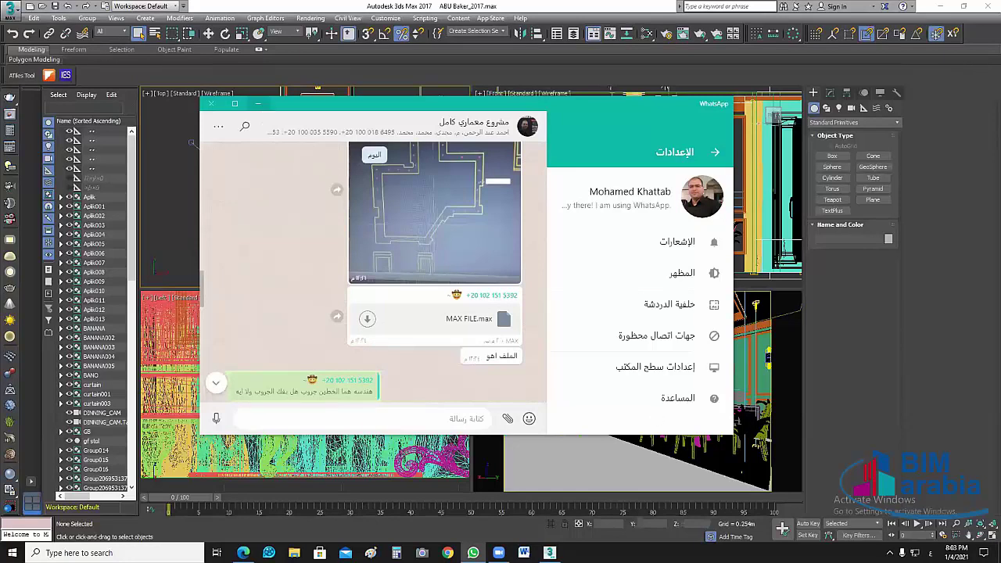
click(508, 488)
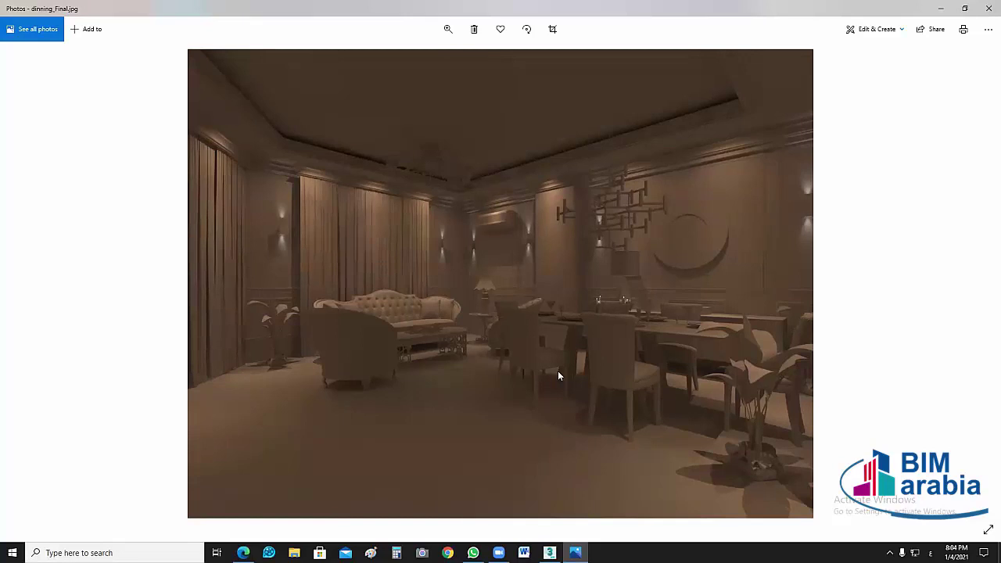
Step: Close the dinning_Final.jpg render and select the next render on the desktop
click(979, 6)
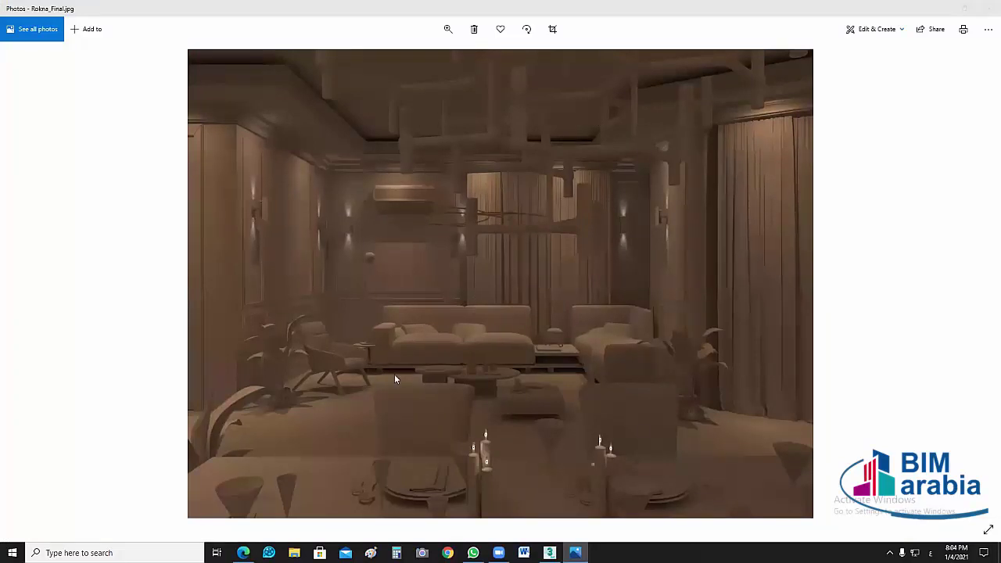
click(988, 14)
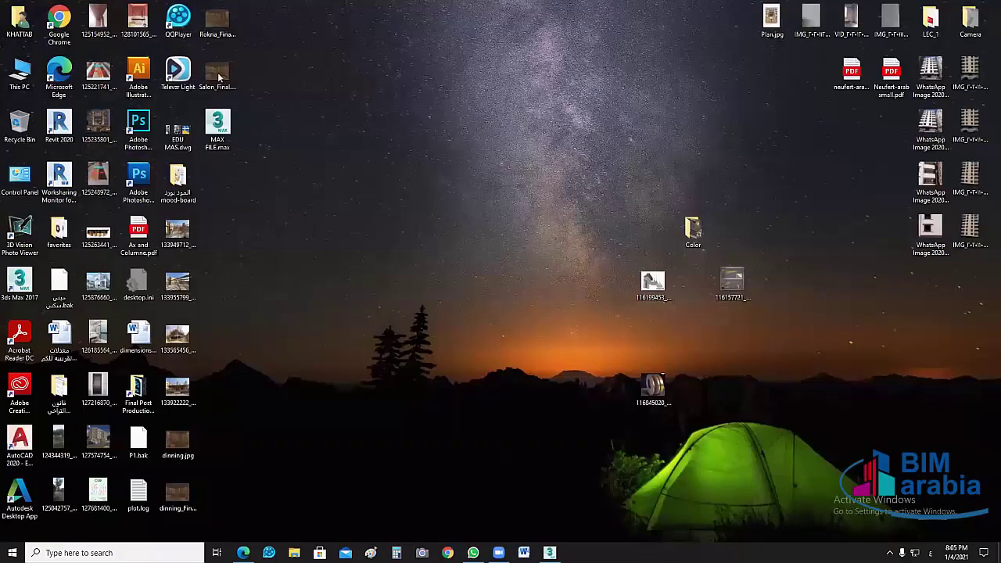
Step: View the dinning.jpg dining-room render in Photos, then close the viewer
double_click(219, 79)
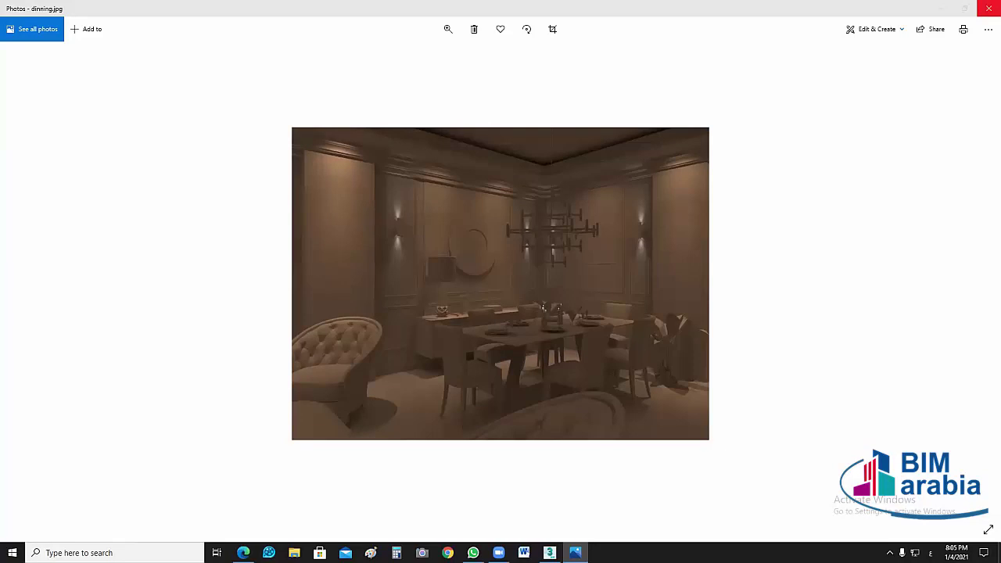
key(alt+F4)
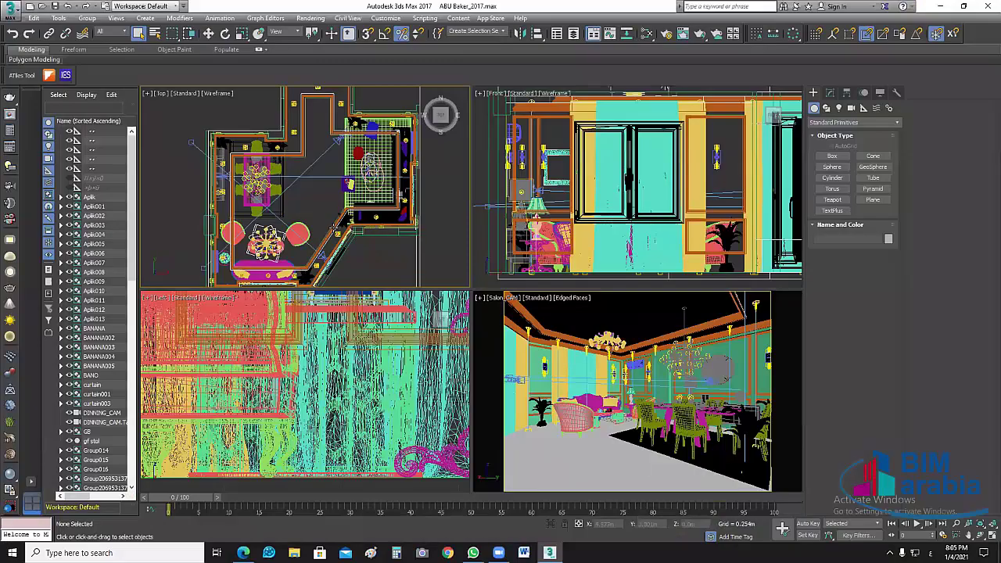
Step: Select the GB ceiling cornice group and isolate it in the viewports
scroll(341, 239, up, 3)
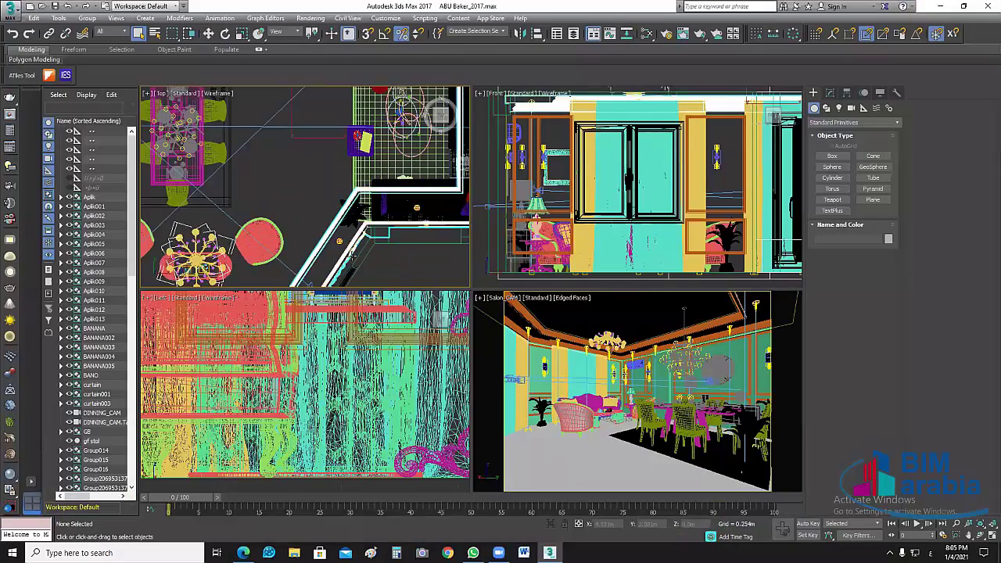
click(352, 257)
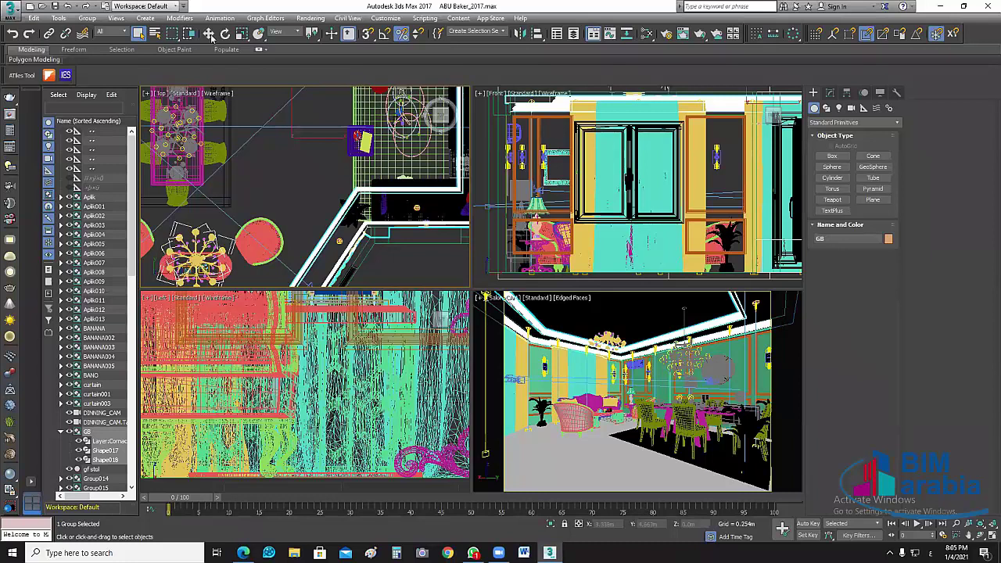
click(210, 35)
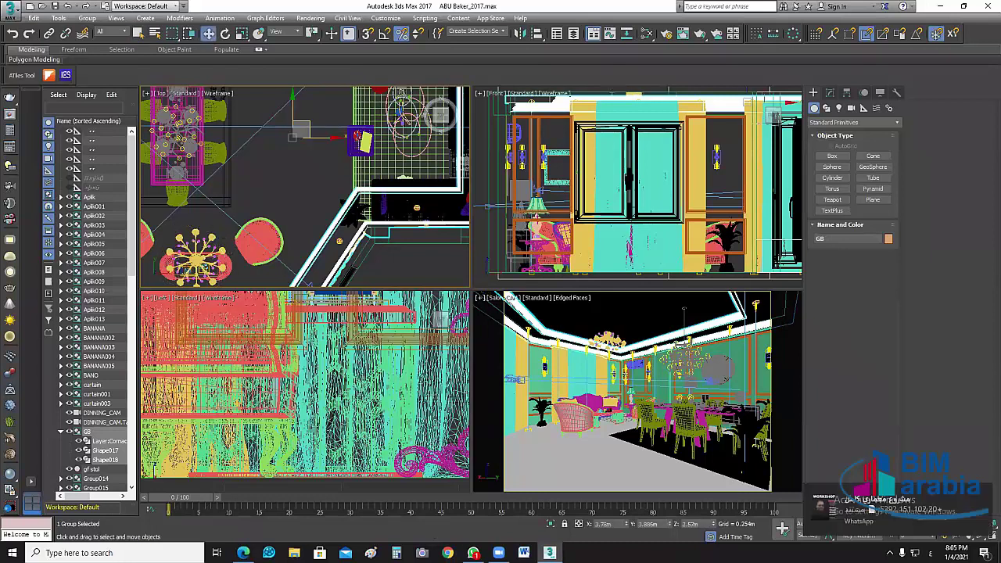
click(551, 524)
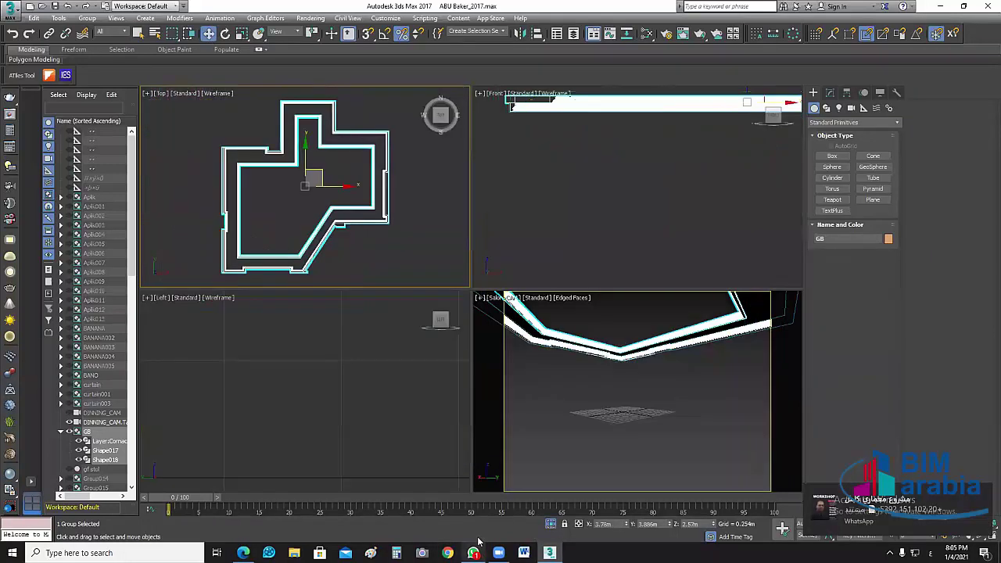
Step: Download the FILE.max attachment from the WhatsApp chat and save it to the computer
click(474, 550)
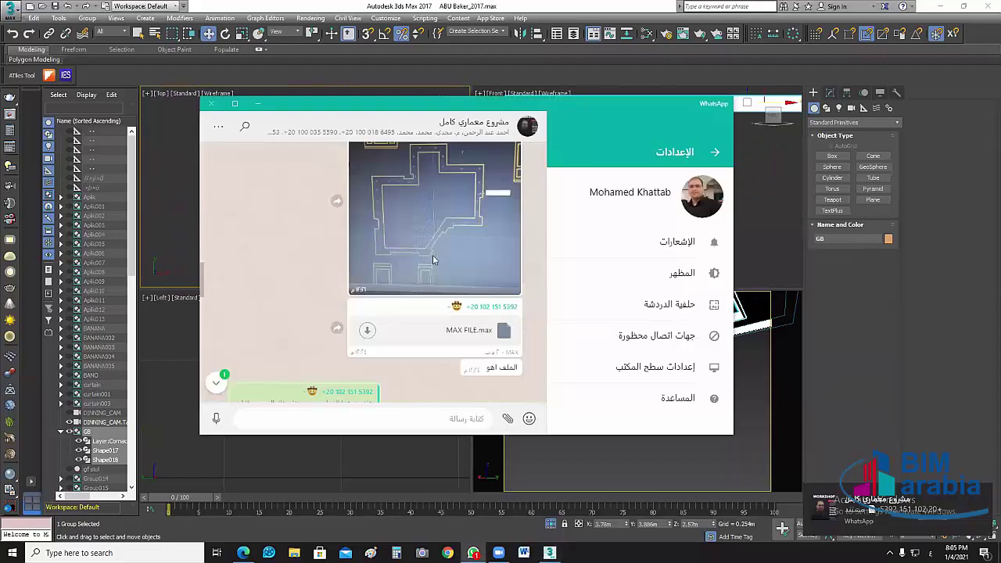
scroll(434, 260, up, 5)
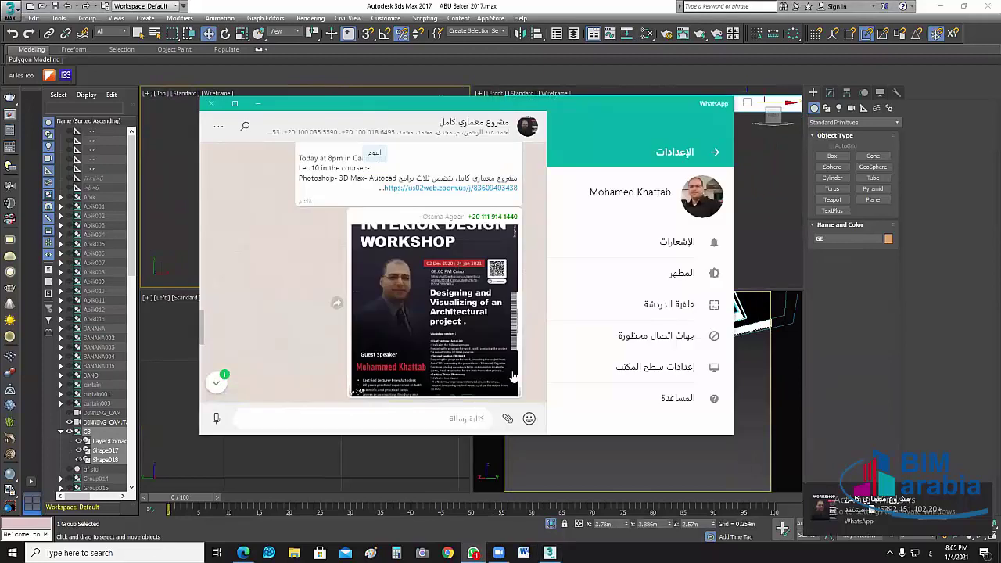
scroll(513, 378, down, 5)
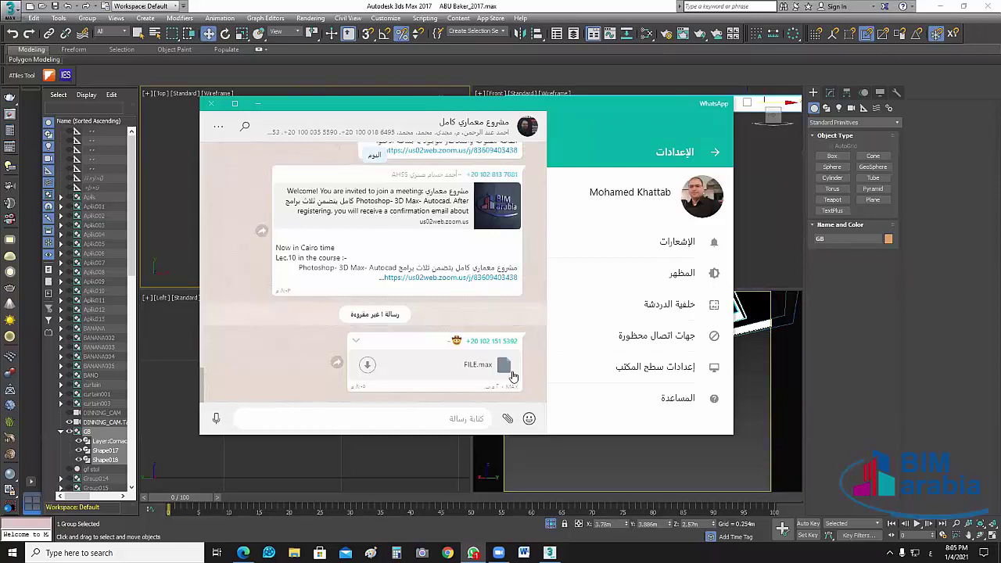
click(367, 364)
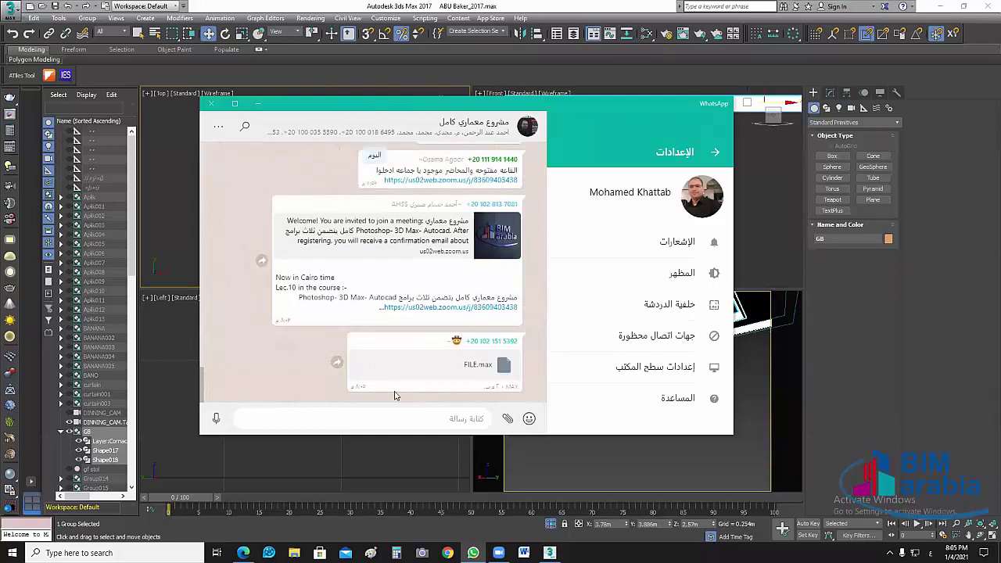
key(alt+Tab)
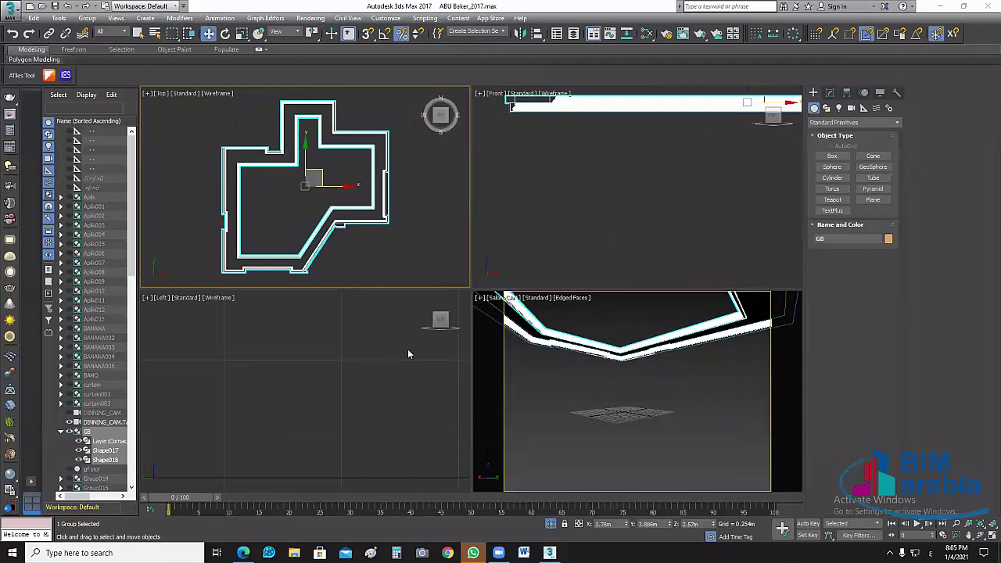
click(626, 203)
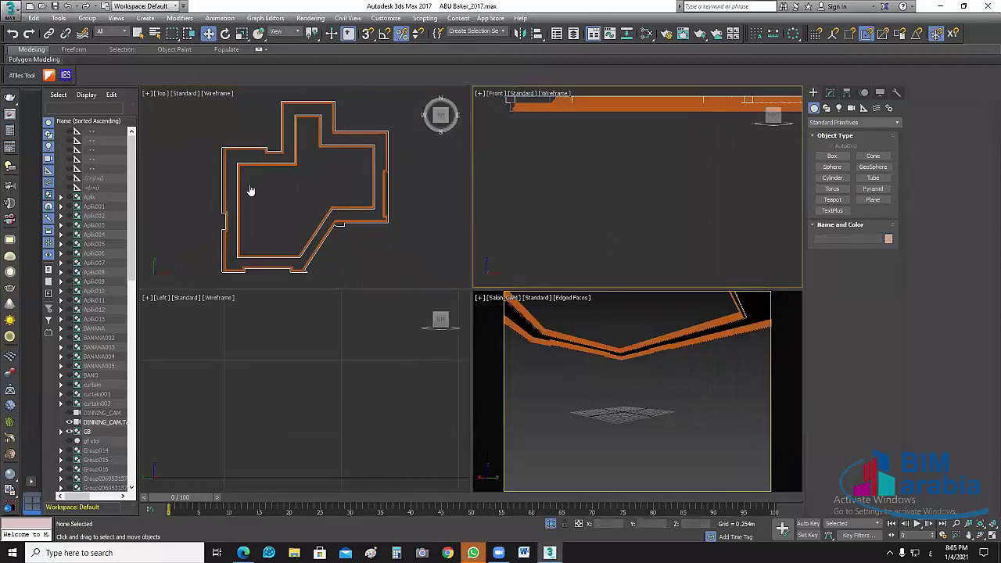
key(alt+Tab)
click(612, 360)
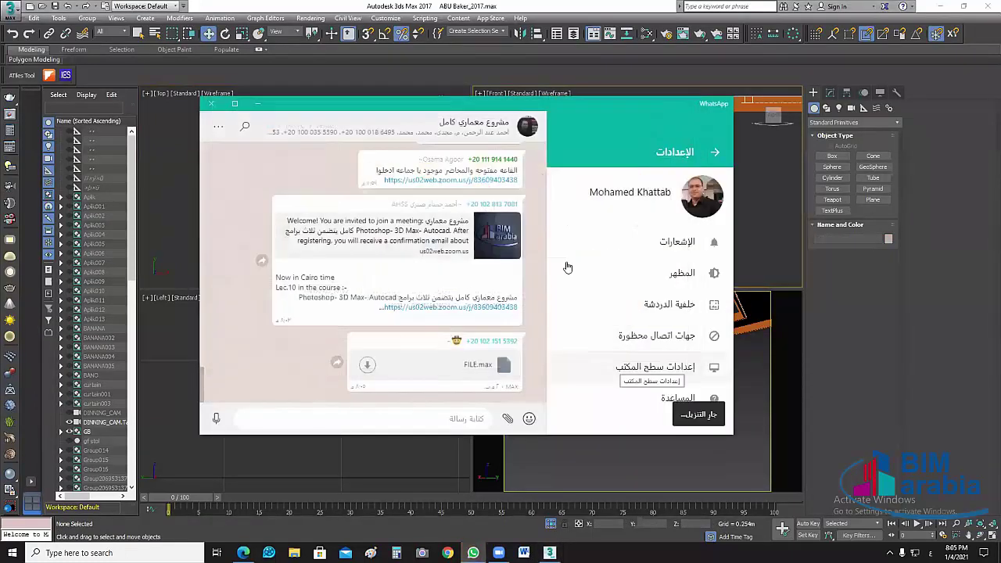
click(258, 104)
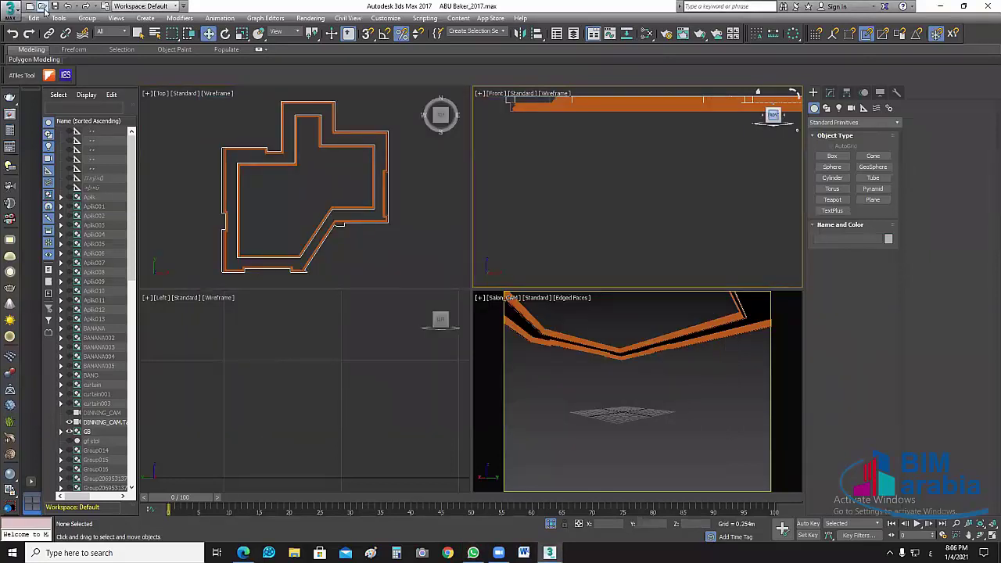
click(43, 7)
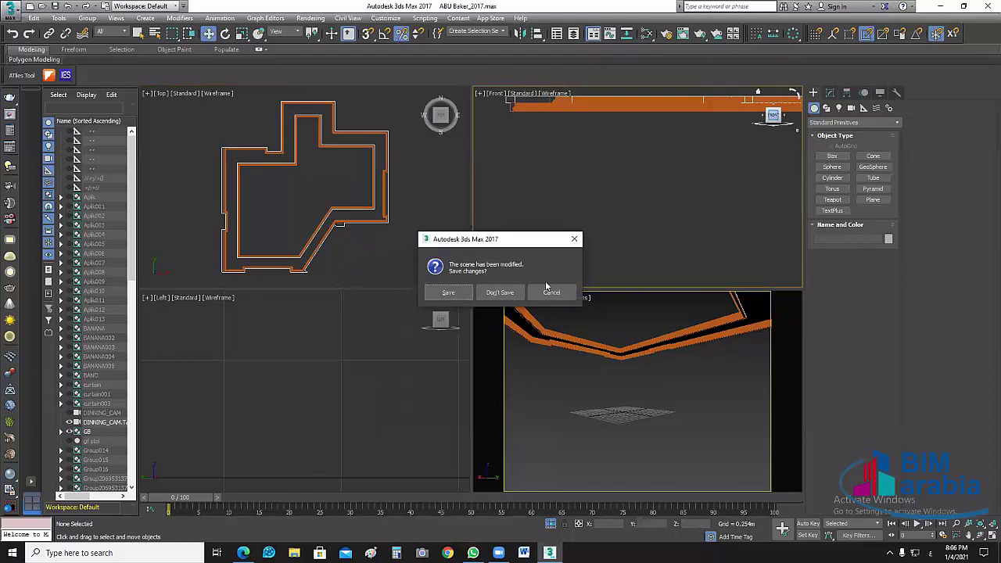
Step: Discard changes, try FILE.max (rejected as newer version), then create a New All empty scene
click(501, 294)
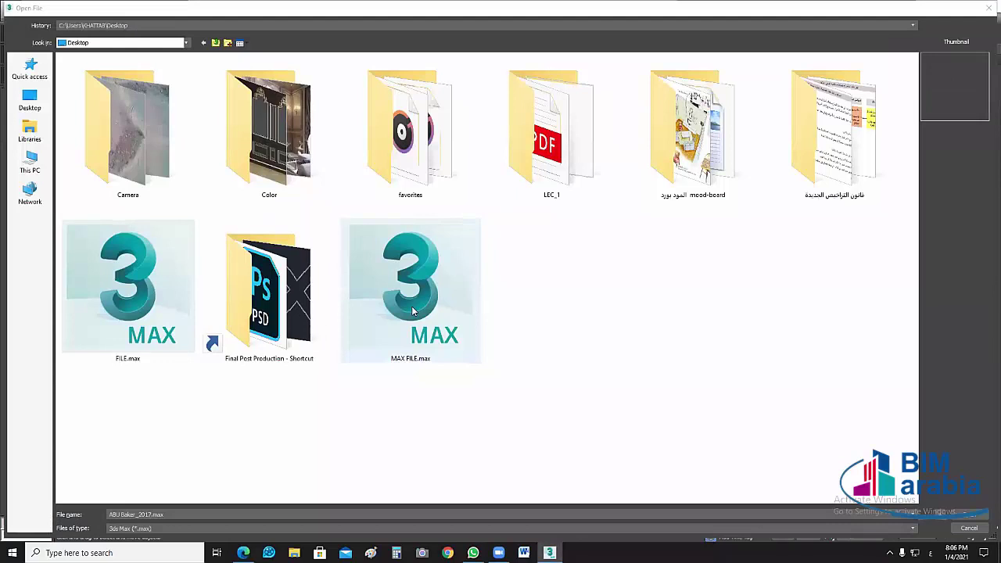
click(128, 289)
key(Return)
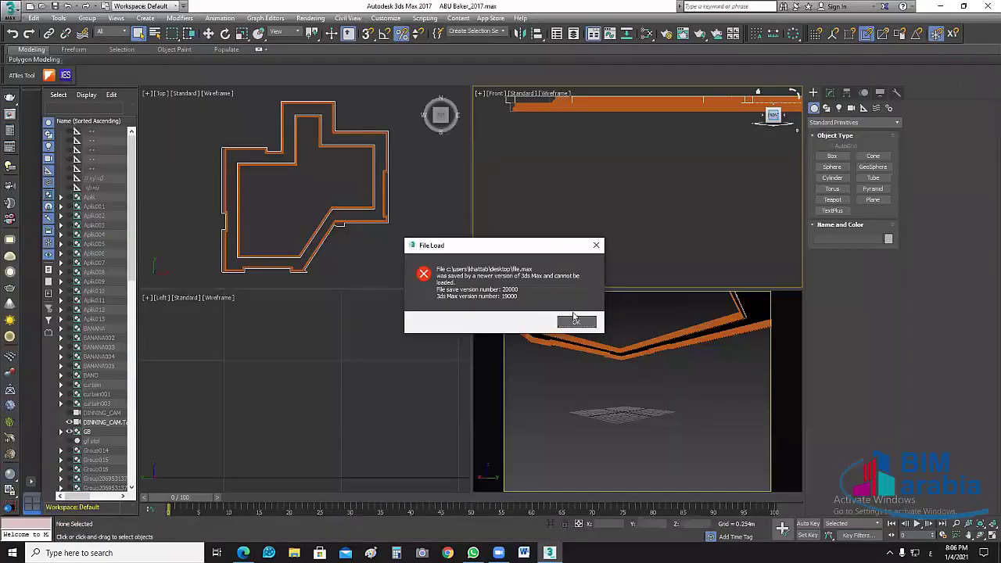
click(576, 323)
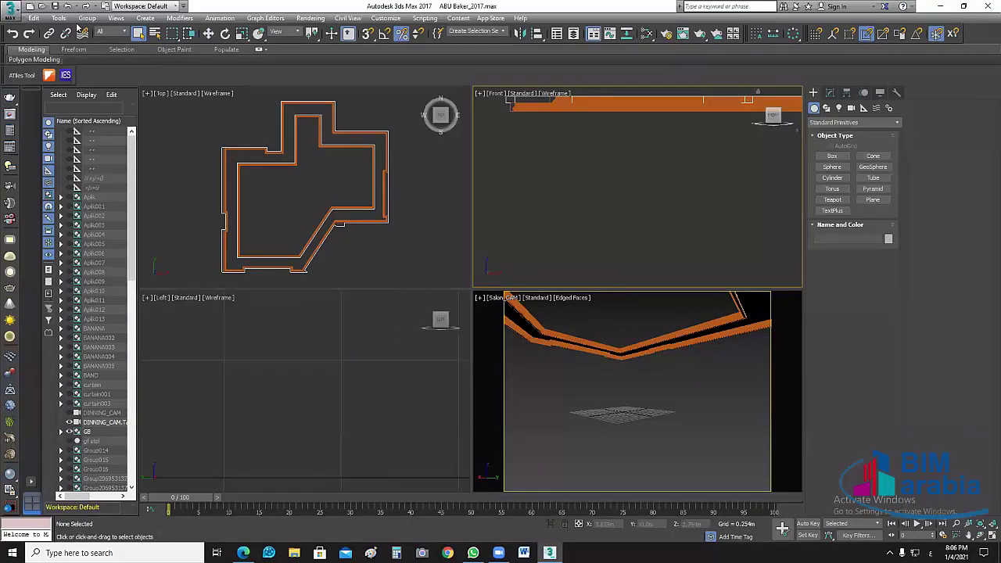
click(35, 10)
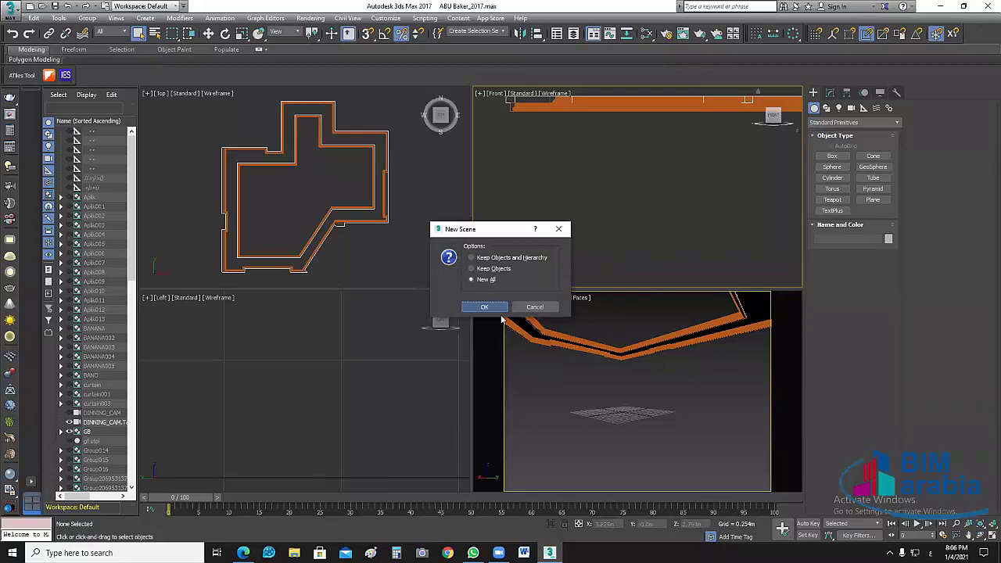
click(494, 307)
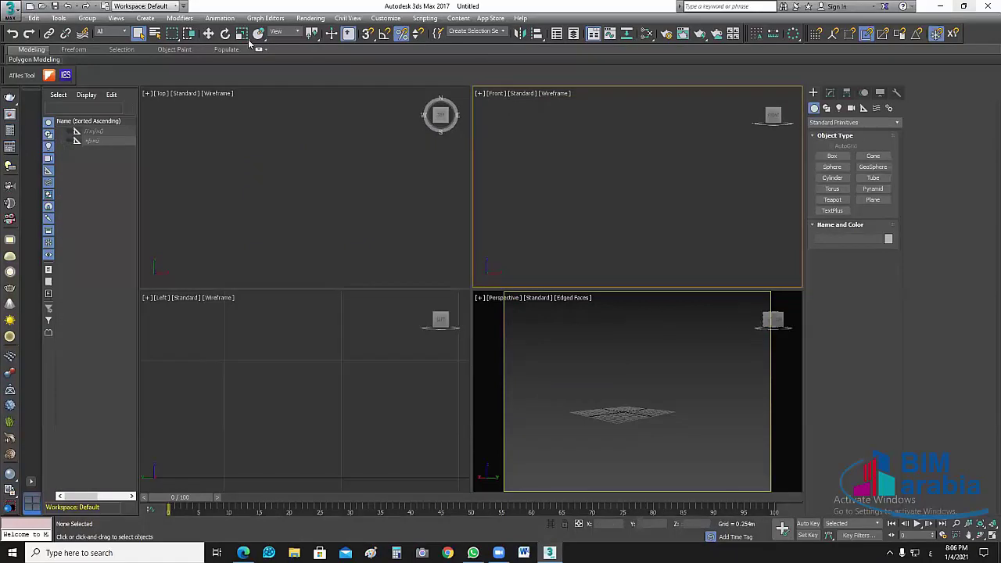
Step: Restore the 3ds Max window and drop FILE.max from the desktop into a viewport to open it
key(super+Down)
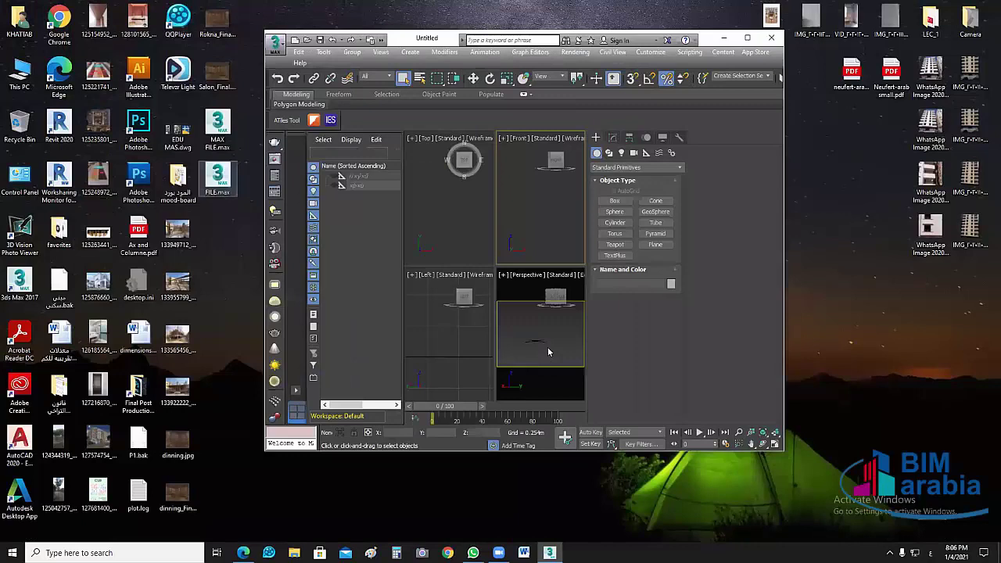
drag(487, 334, 548, 348)
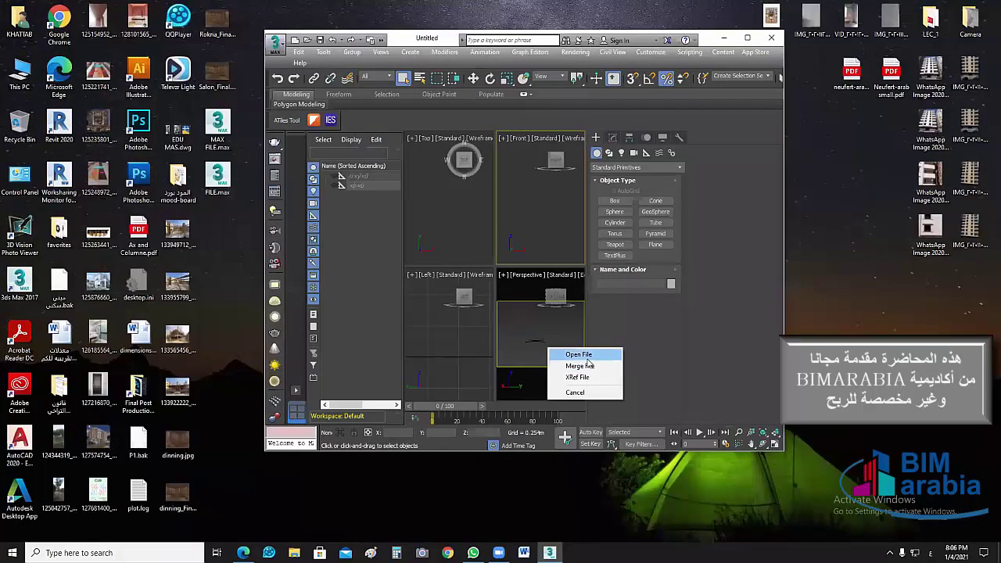
click(586, 356)
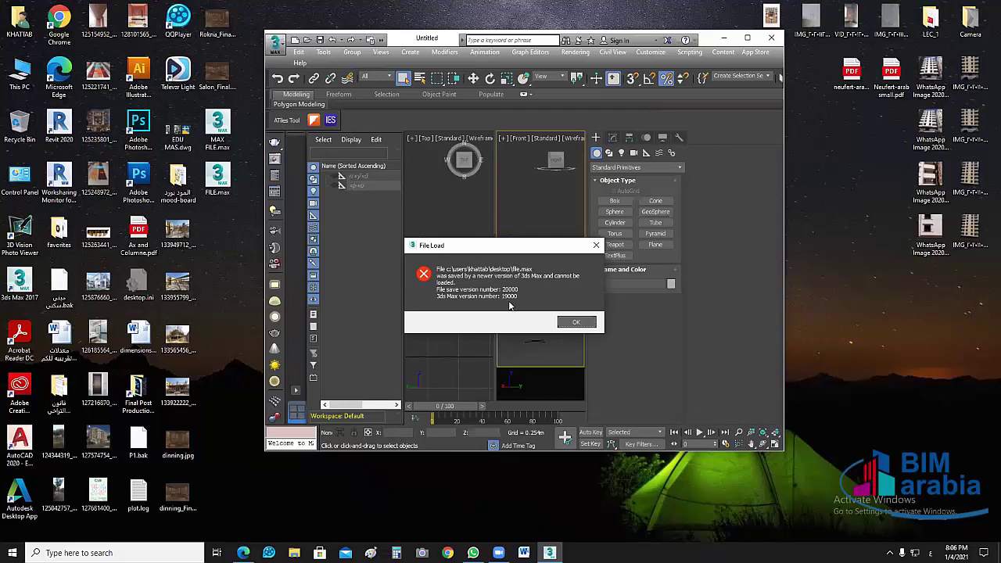
Step: Dismiss the version error, check the FILE.max message in WhatsApp, and bring up 3ds Max's file commands
click(586, 327)
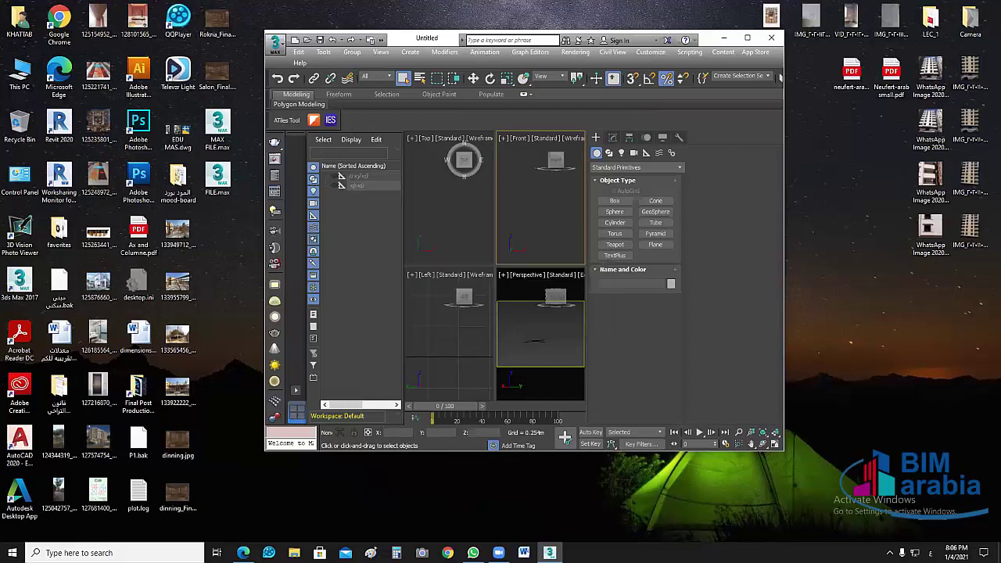
click(473, 553)
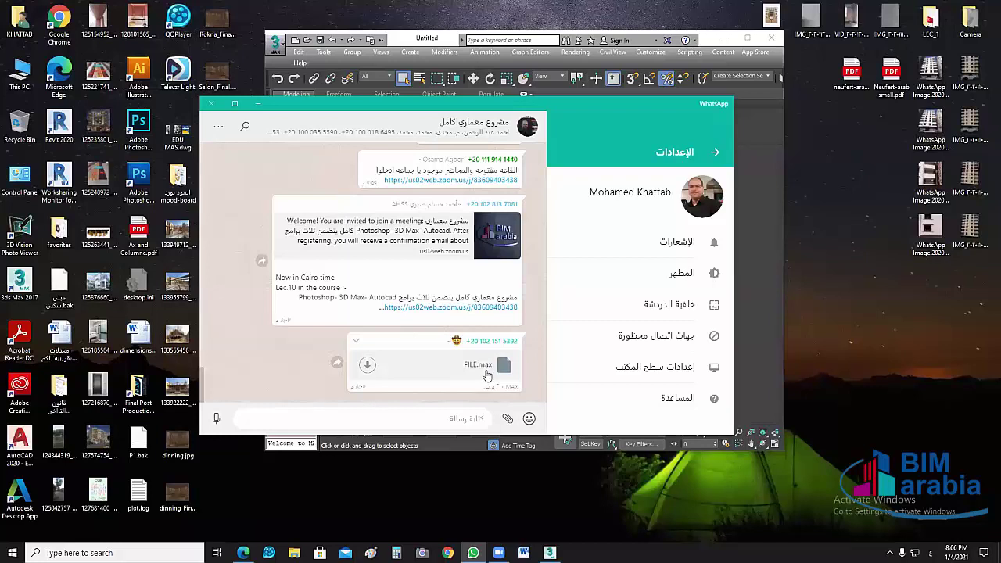
mouse_move(493, 367)
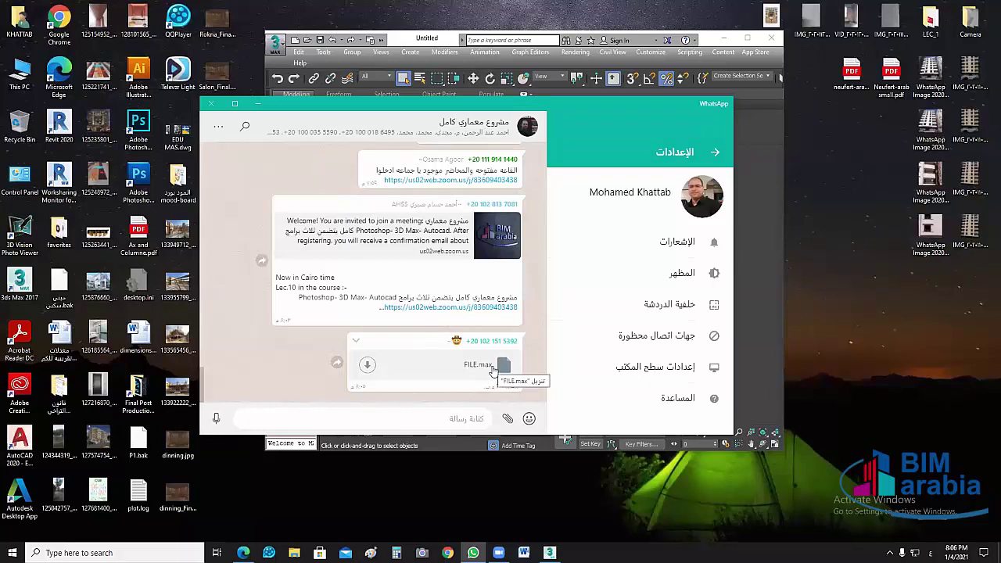
click(308, 42)
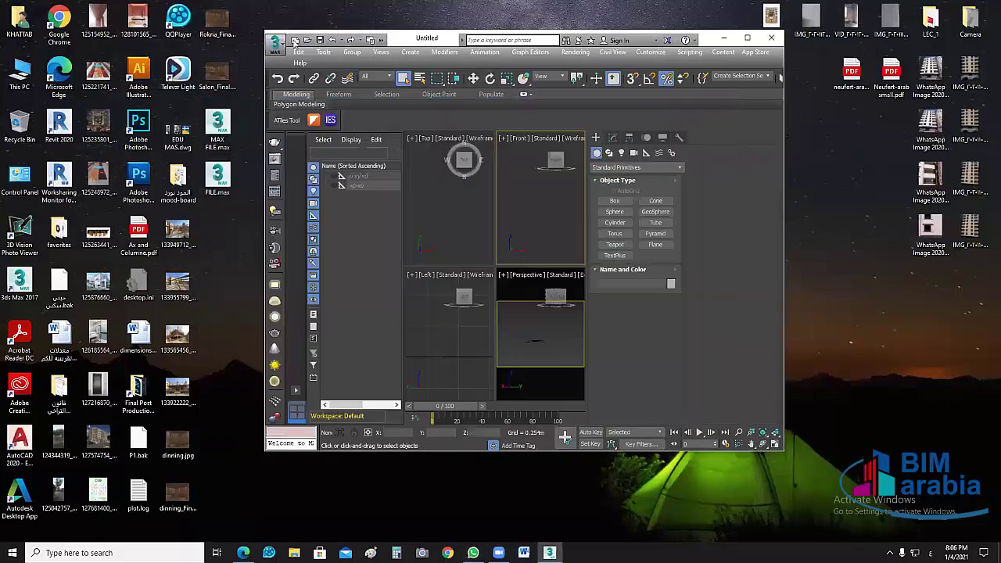
click(275, 44)
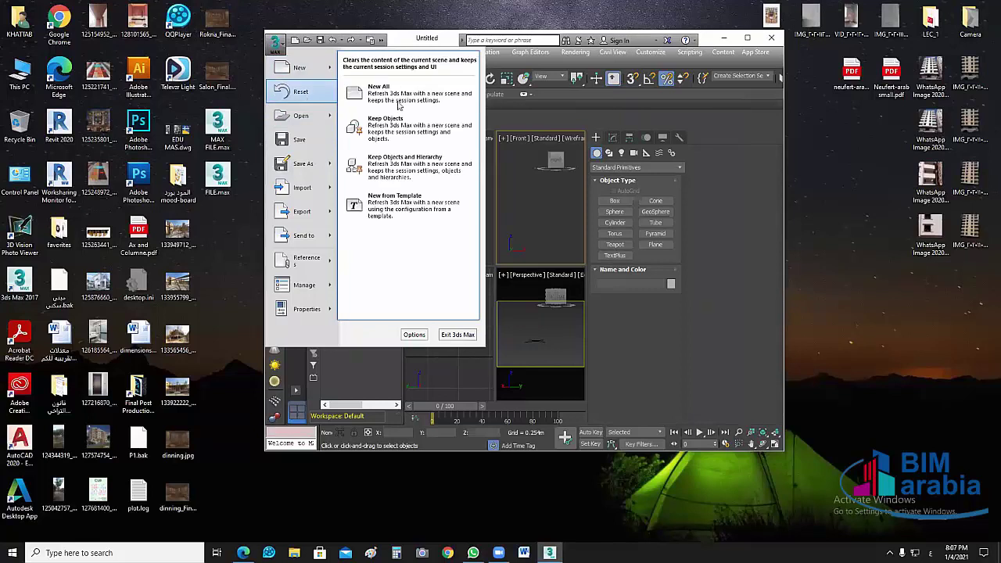
Step: Reload ABU Baker_2017.max from recent files and continue past the missing texture files
click(675, 249)
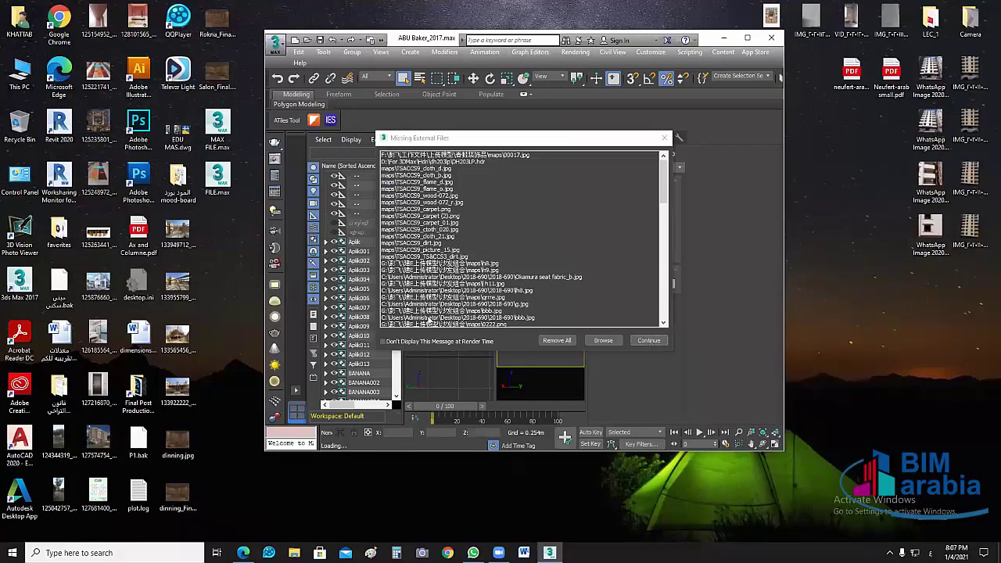
click(649, 340)
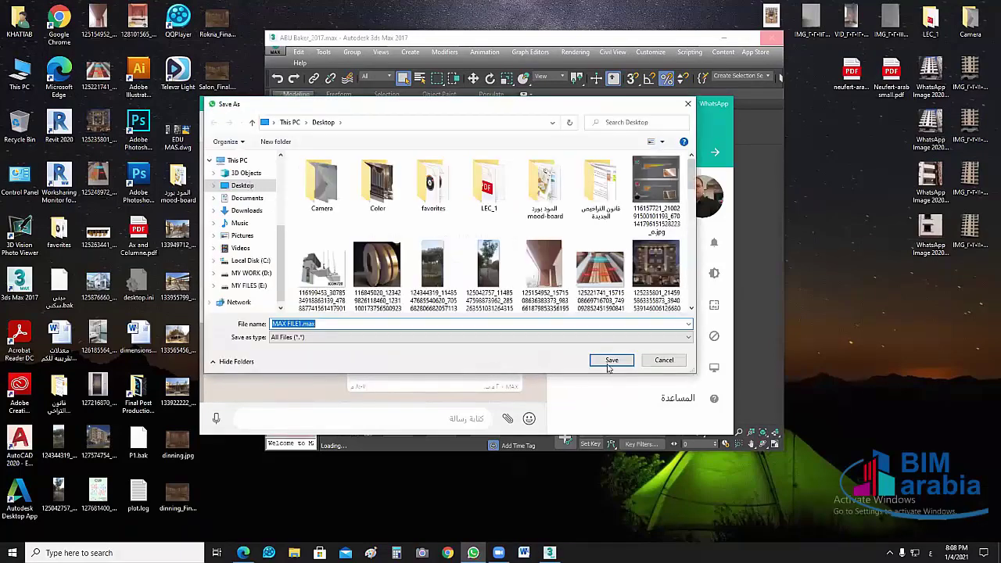
Step: Save MAX FILE1.max from WhatsApp to the Desktop and close the chat window
click(613, 362)
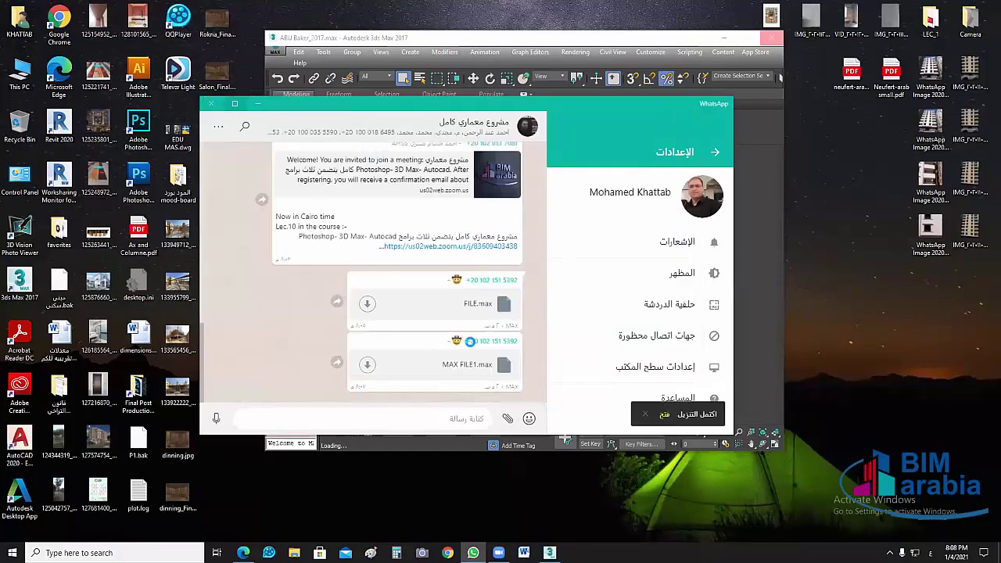
click(257, 103)
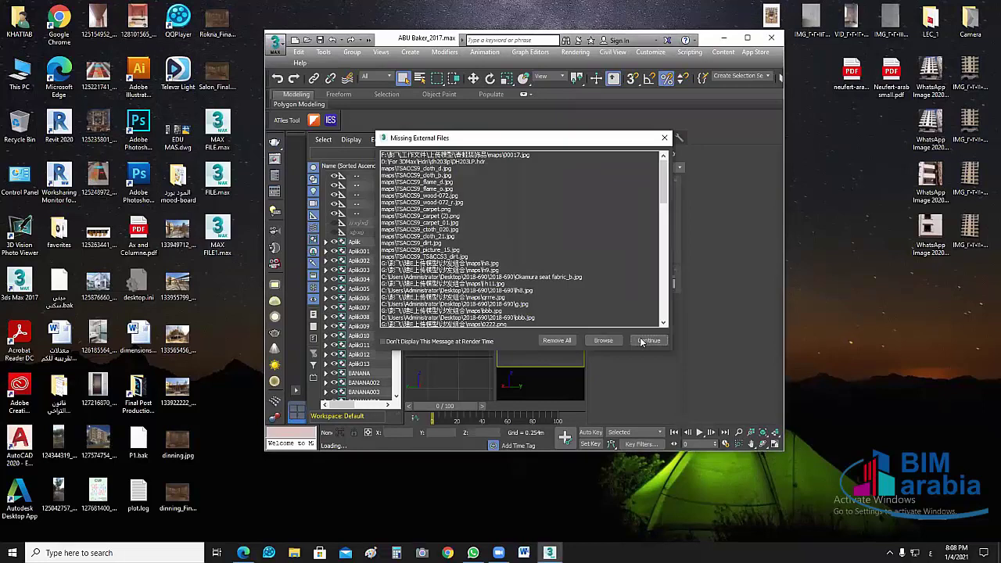
Step: Continue past the Missing External Files warning and minimize 3ds Max
click(643, 343)
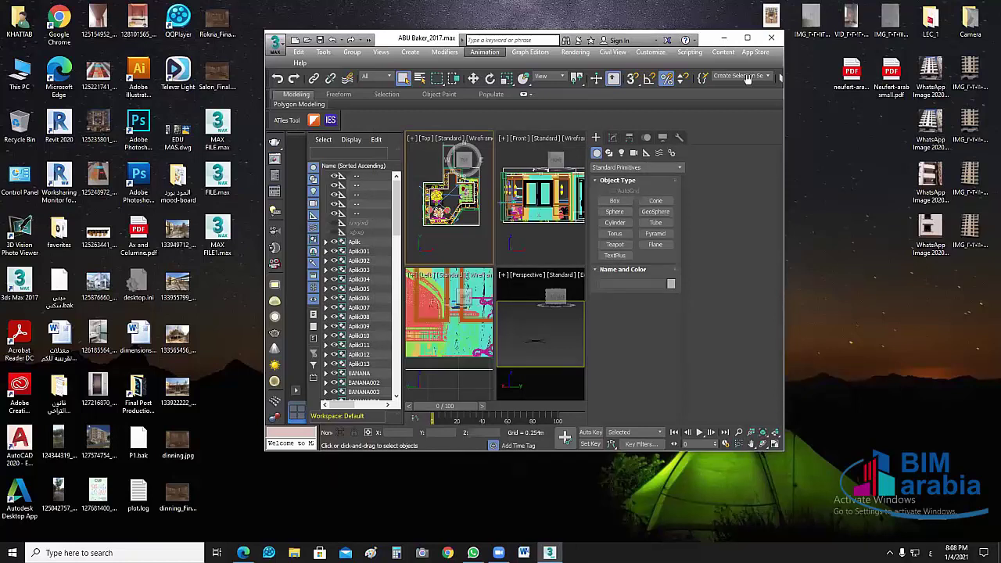
click(725, 39)
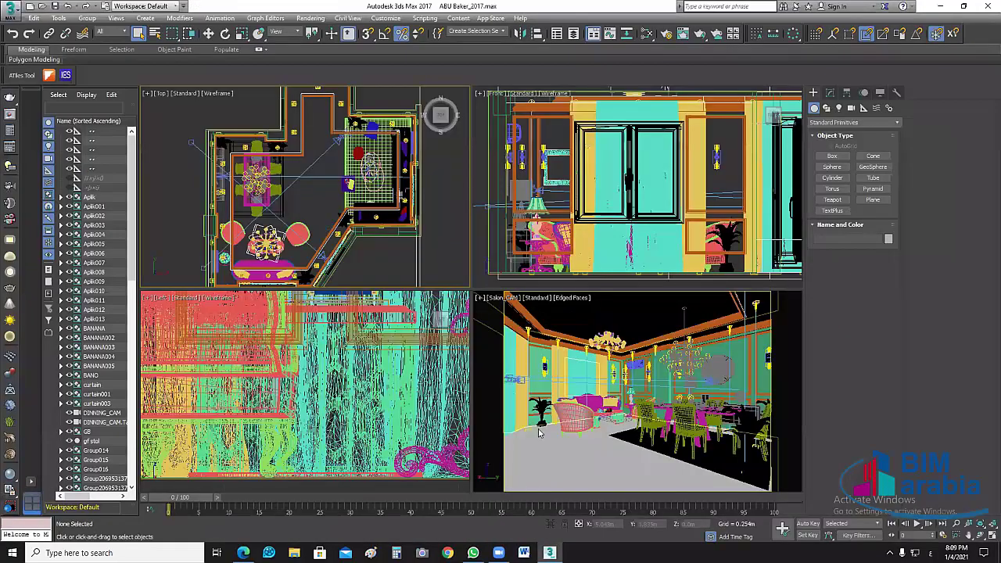
Step: Isolate the GB ceiling shape group and enlarge the Top viewport
scroll(360, 233, up, 2)
click(333, 94)
key(alt+q)
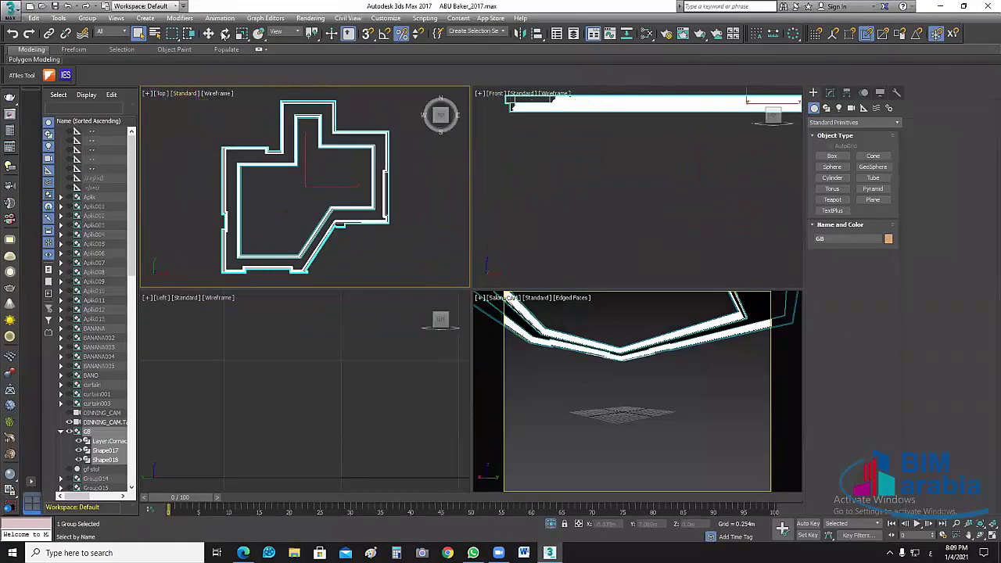
click(422, 202)
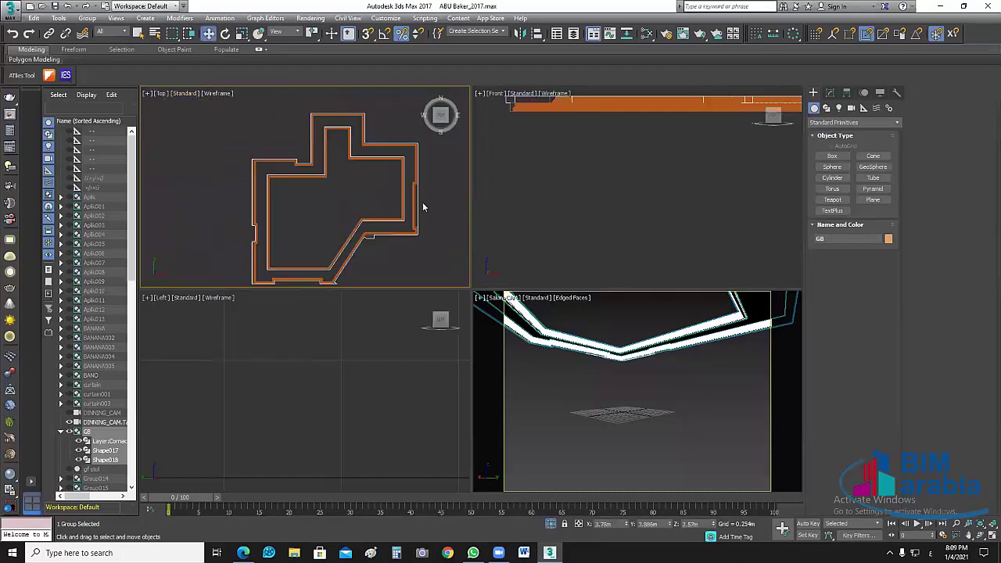
click(987, 539)
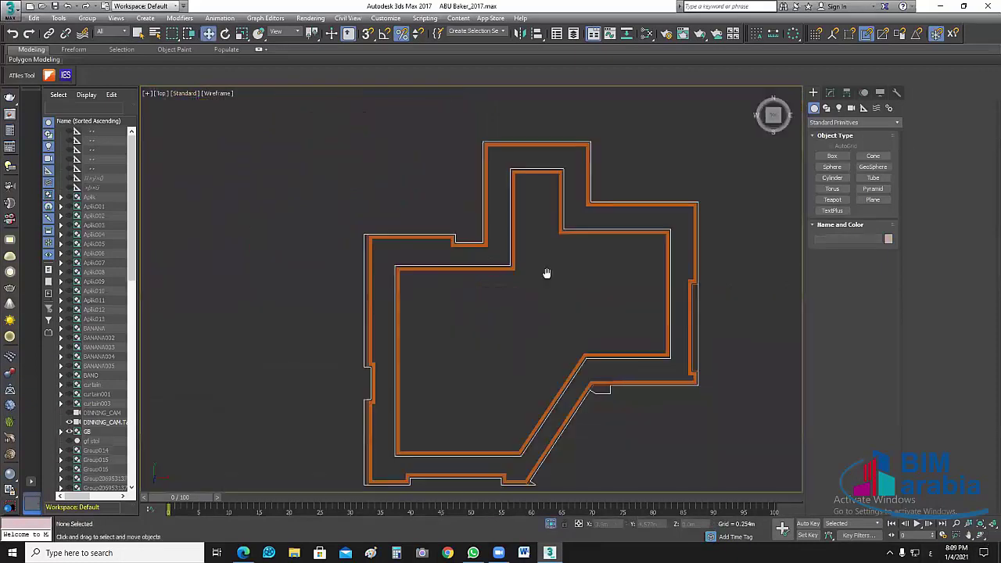
Step: Reselect the cyan Layer:Cornace001 cove outline and isolate it on its own
scroll(591, 175, up, 3)
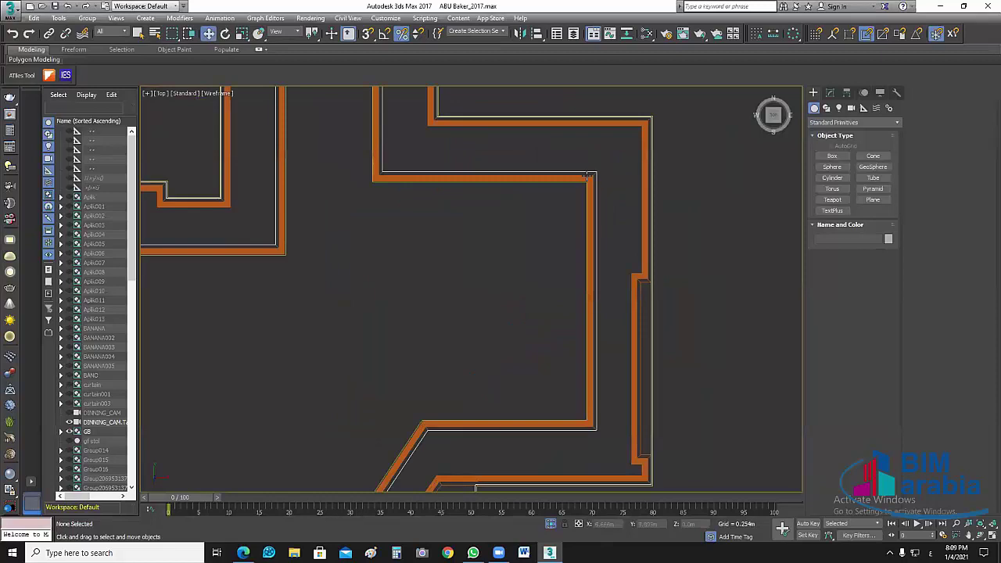
scroll(590, 174, up, 2)
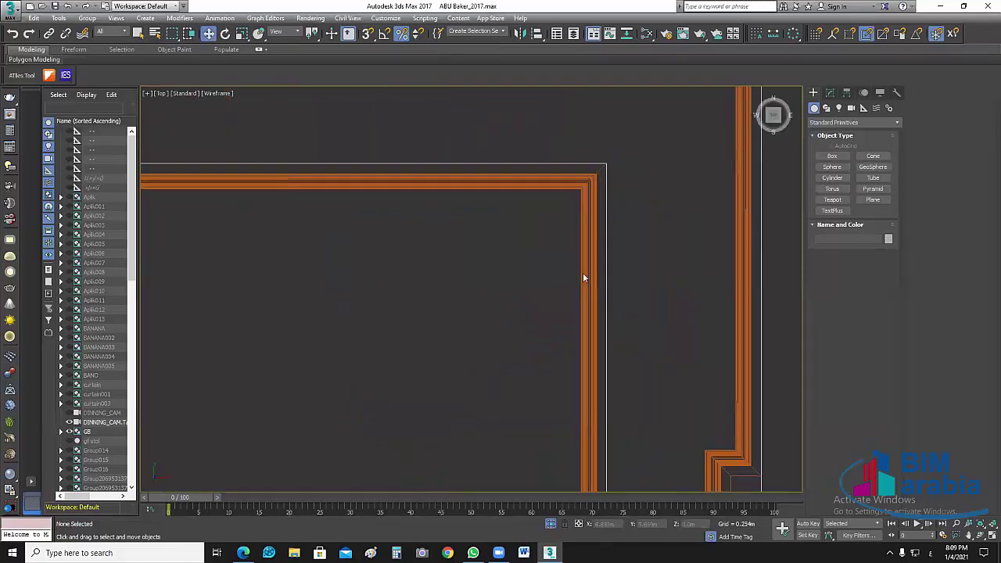
scroll(586, 277, down, 2)
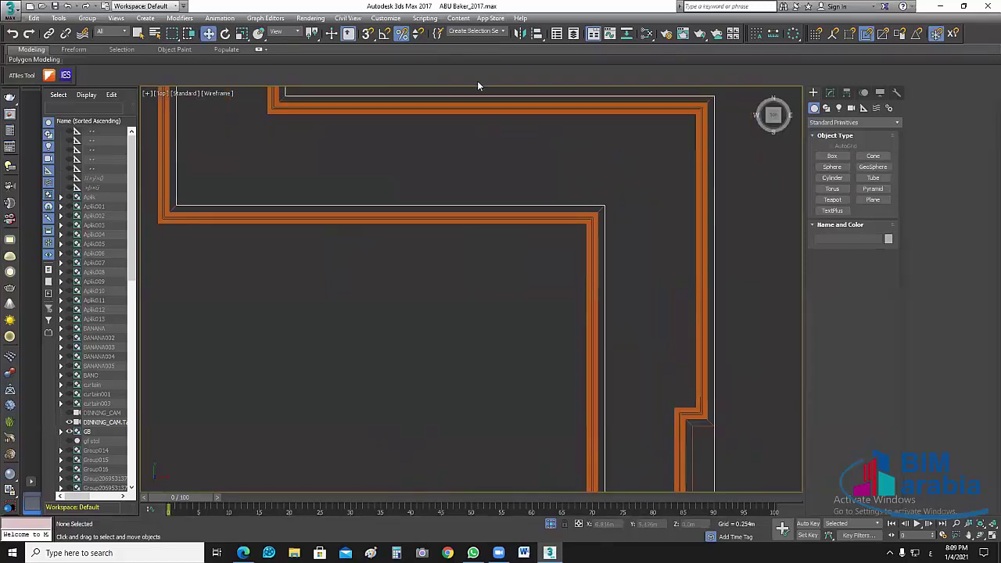
scroll(584, 236, down, 1)
click(585, 240)
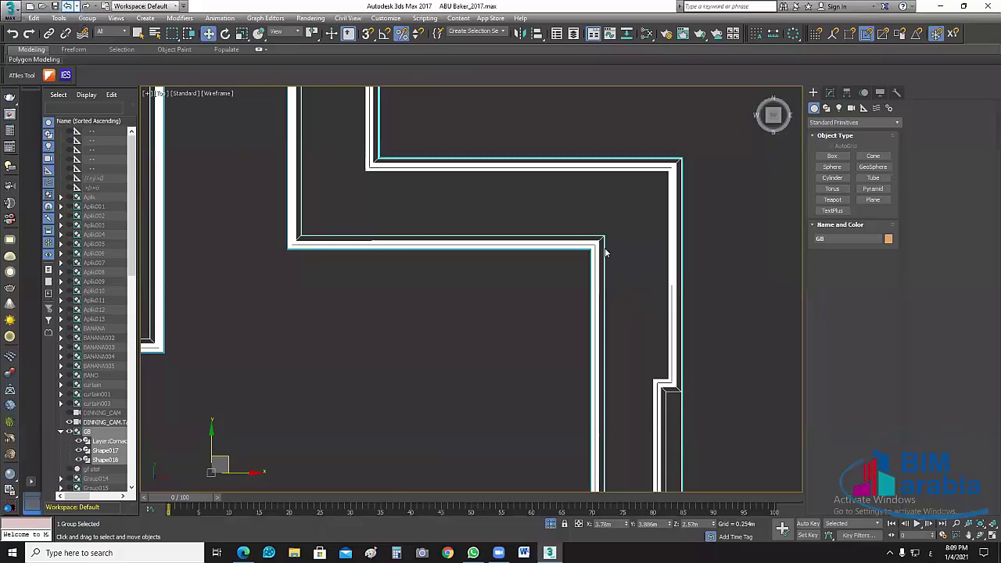
scroll(603, 250, down, 3)
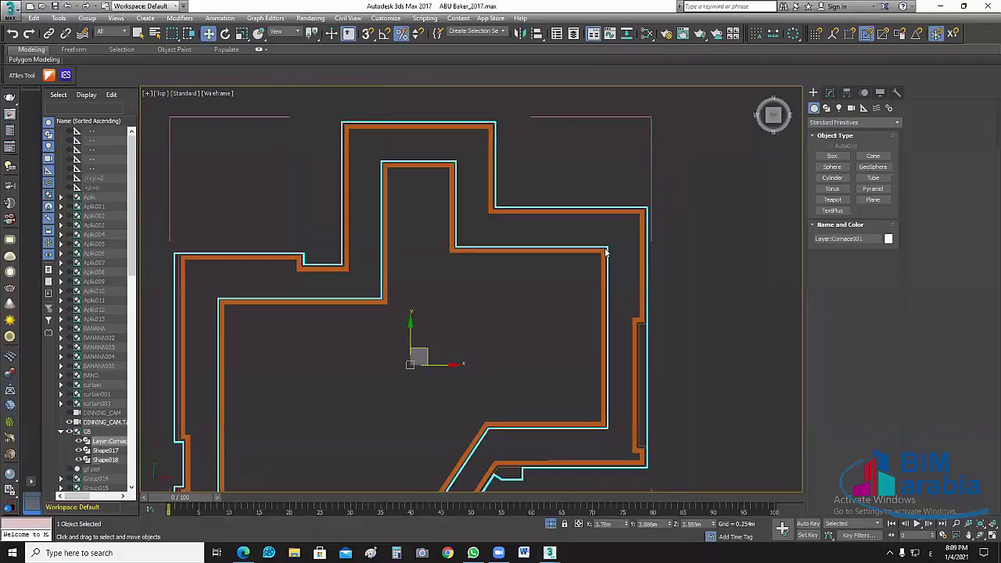
click(551, 524)
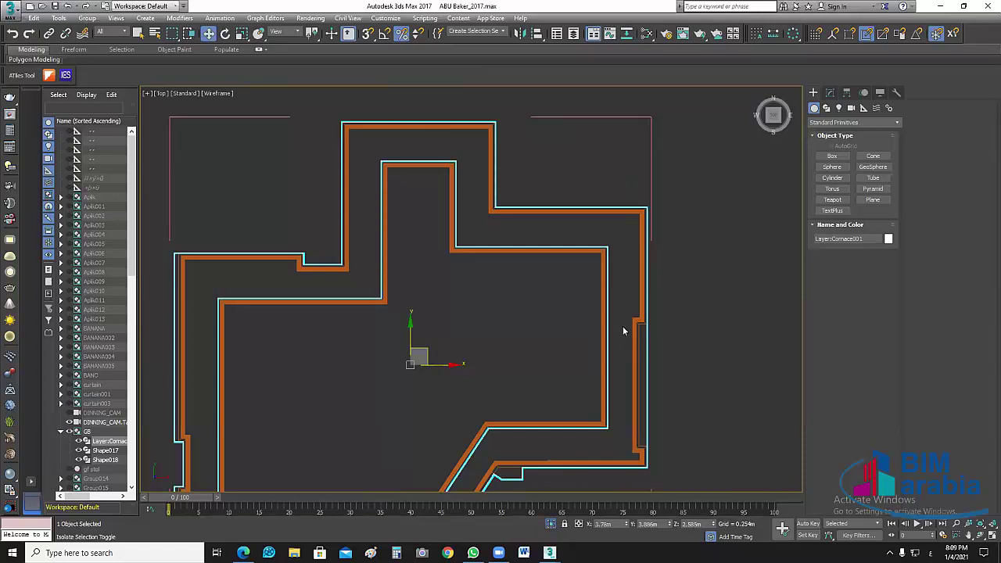
key(alt+q)
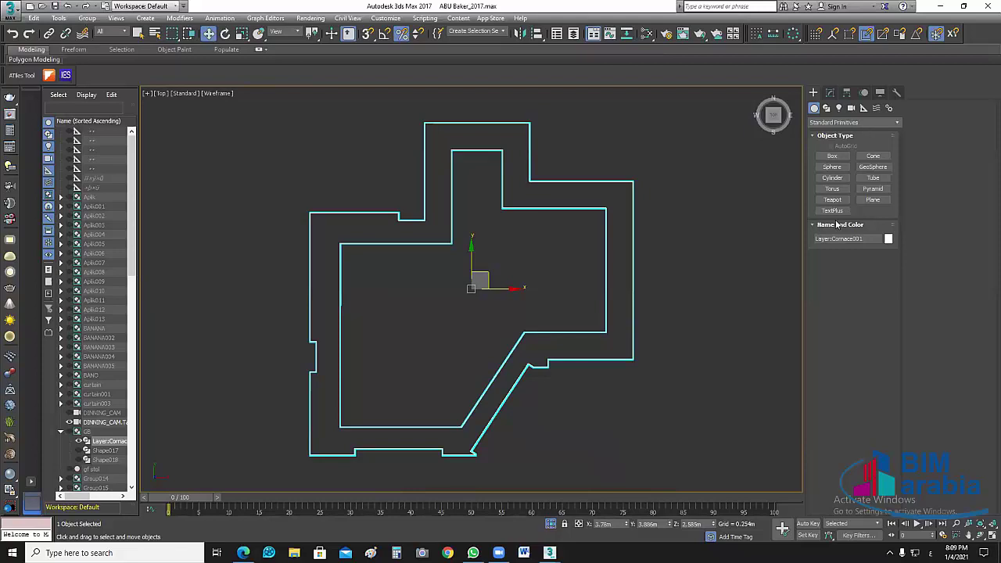
Step: Outline the inner cove spline by 0.3, then return to the Extrude modifier
drag(606, 286, 602, 269)
key(3)
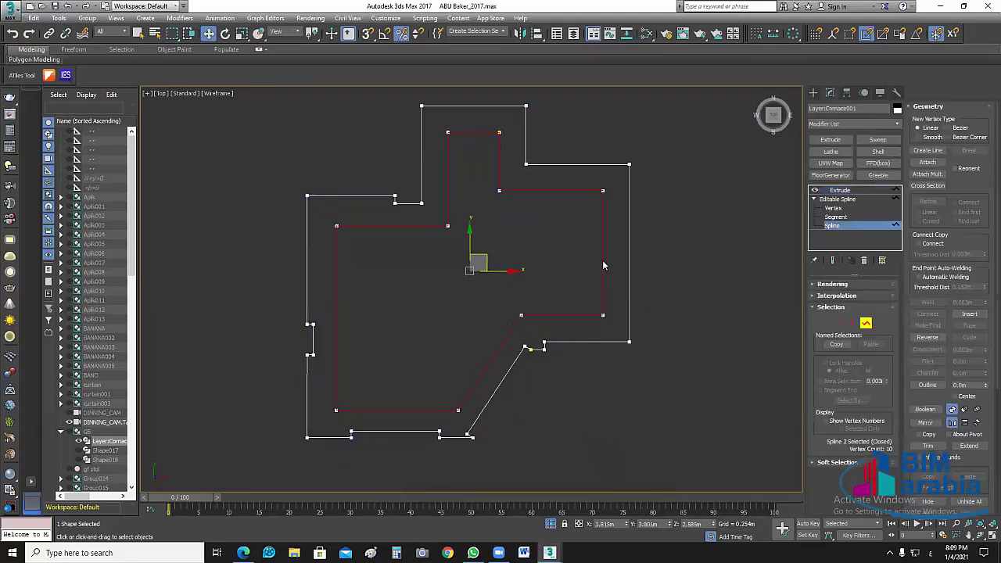
scroll(603, 266, down, 2)
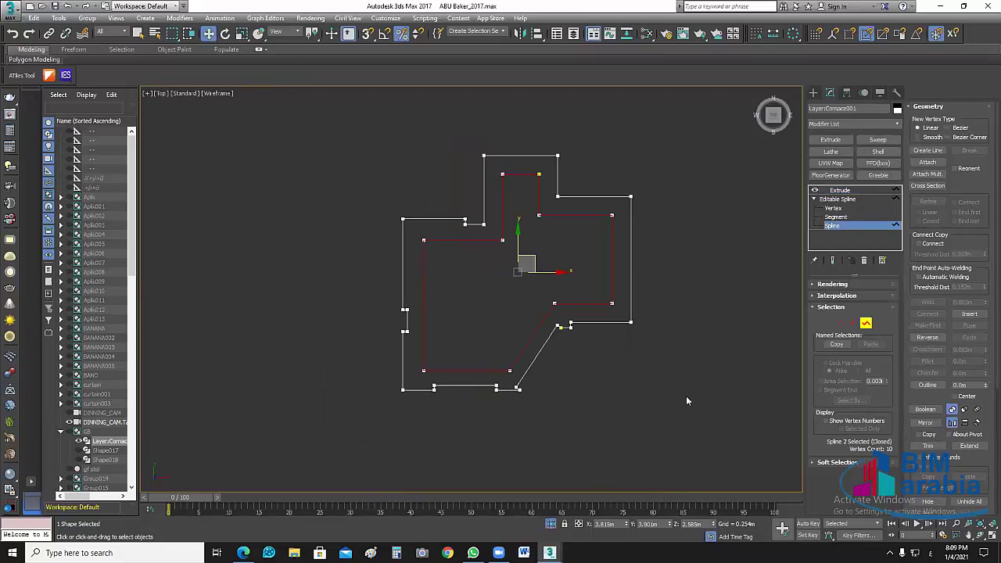
key(z)
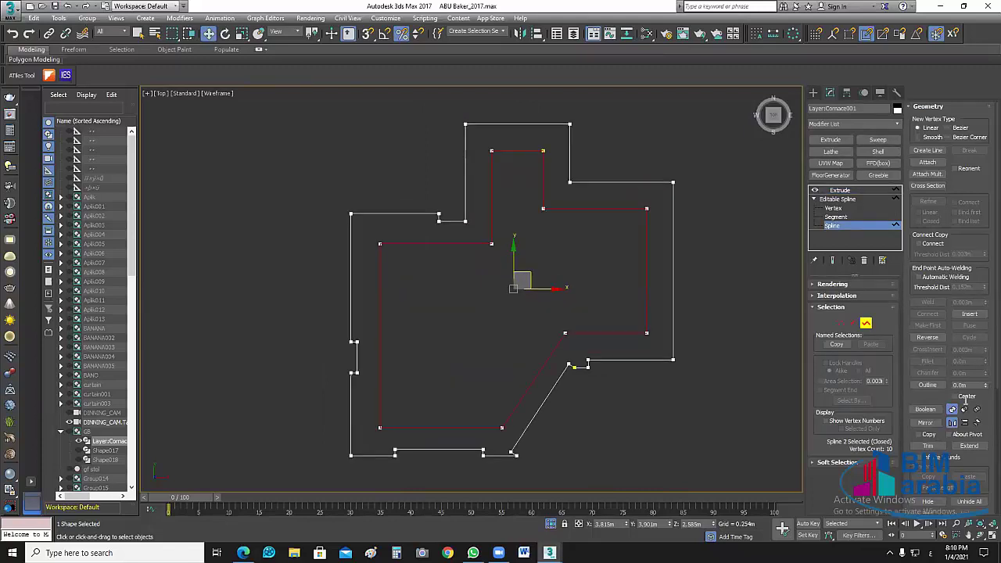
click(968, 385)
text(0.3)
key(Return)
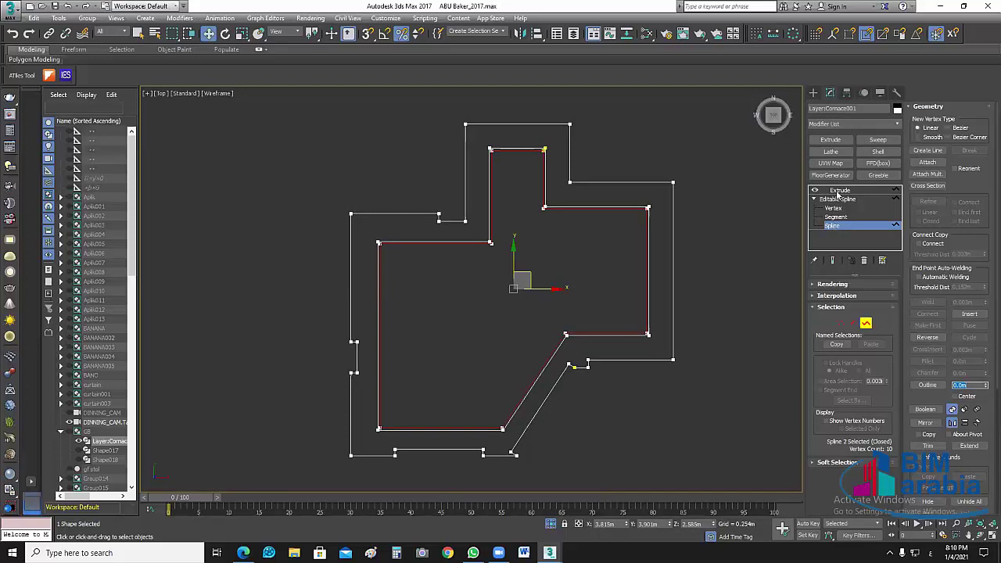
click(838, 198)
click(838, 192)
scroll(653, 223, up, 3)
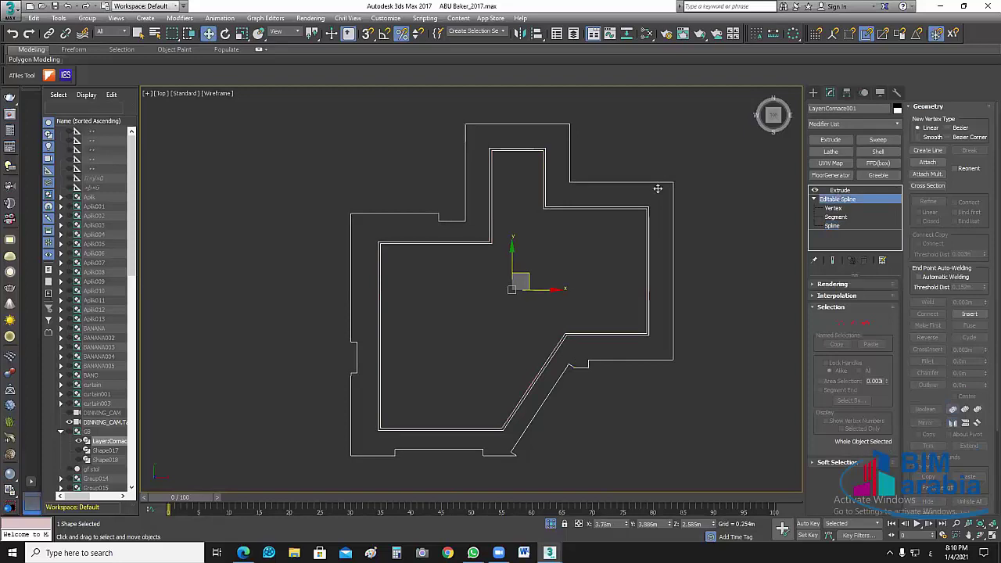
scroll(711, 296, up, 3)
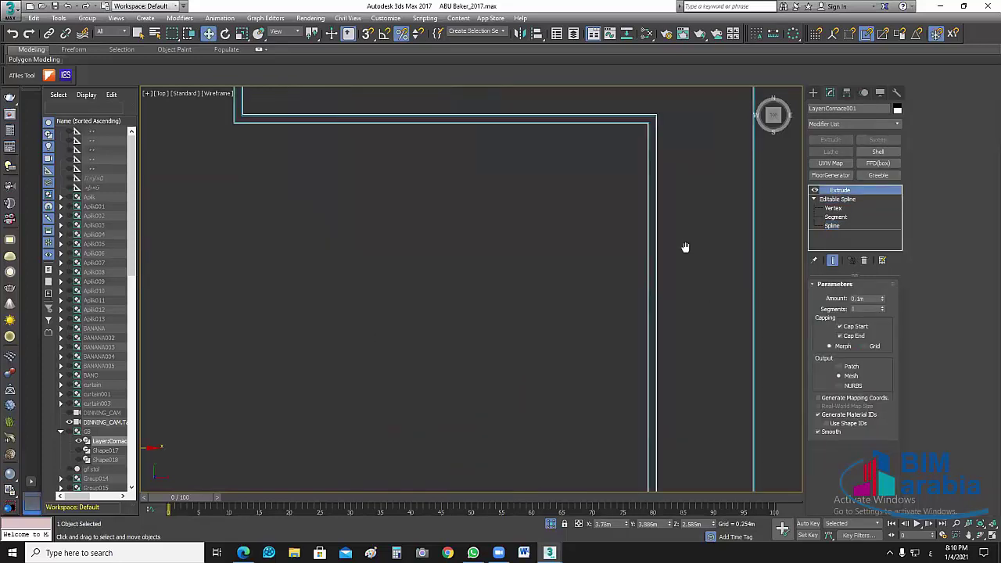
Step: Dismiss the newer-version file load error and select the inner outlined cove spline at Spline level
key(z)
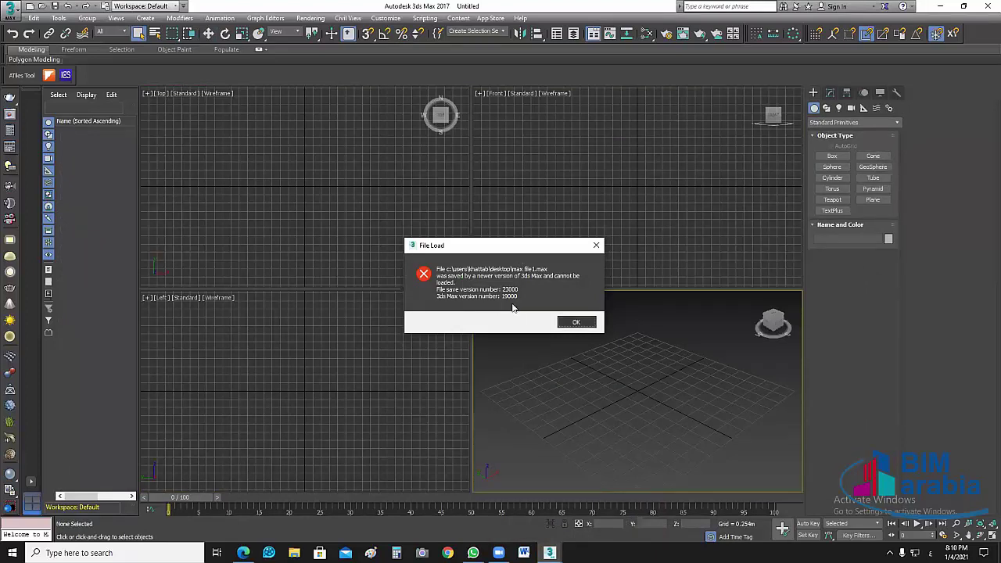
click(579, 323)
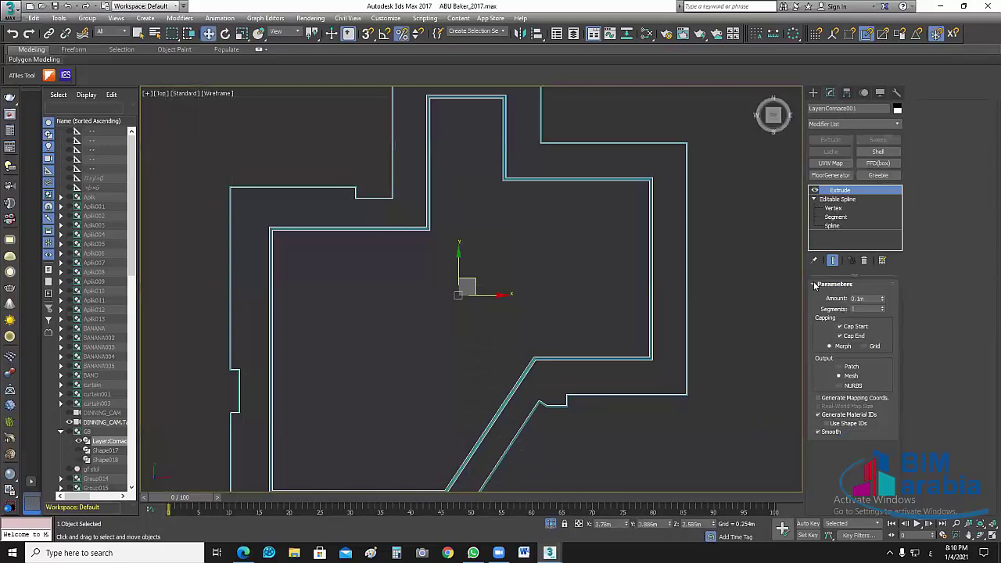
key(3)
click(651, 289)
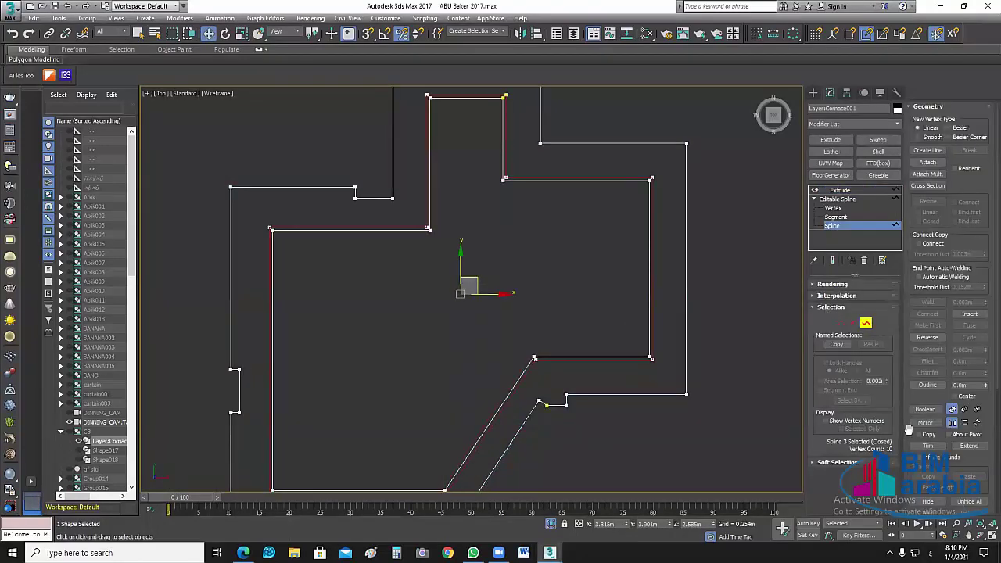
Step: Detach the inner outlined spline as a separate object named LED
scroll(938, 155, down, 5)
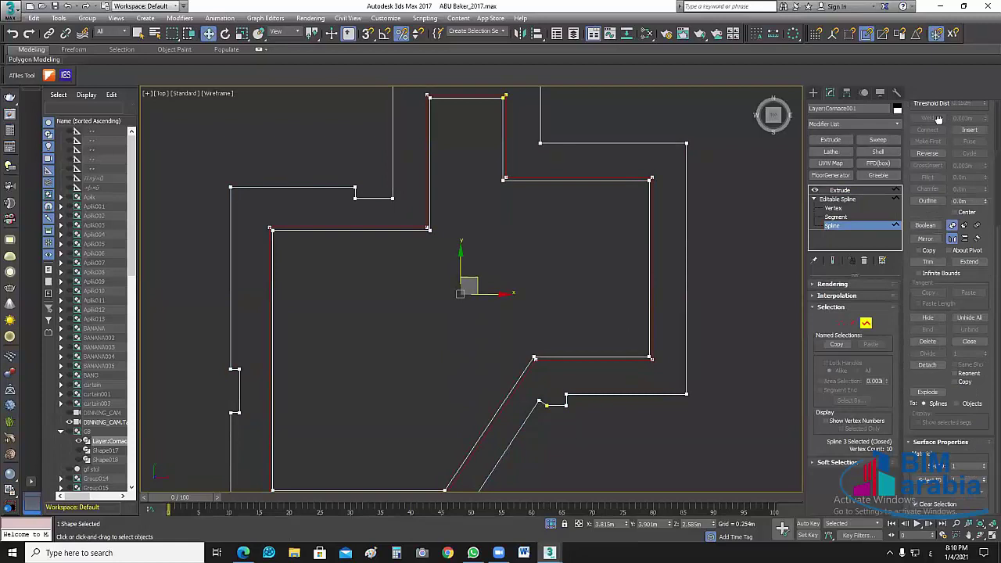
click(928, 366)
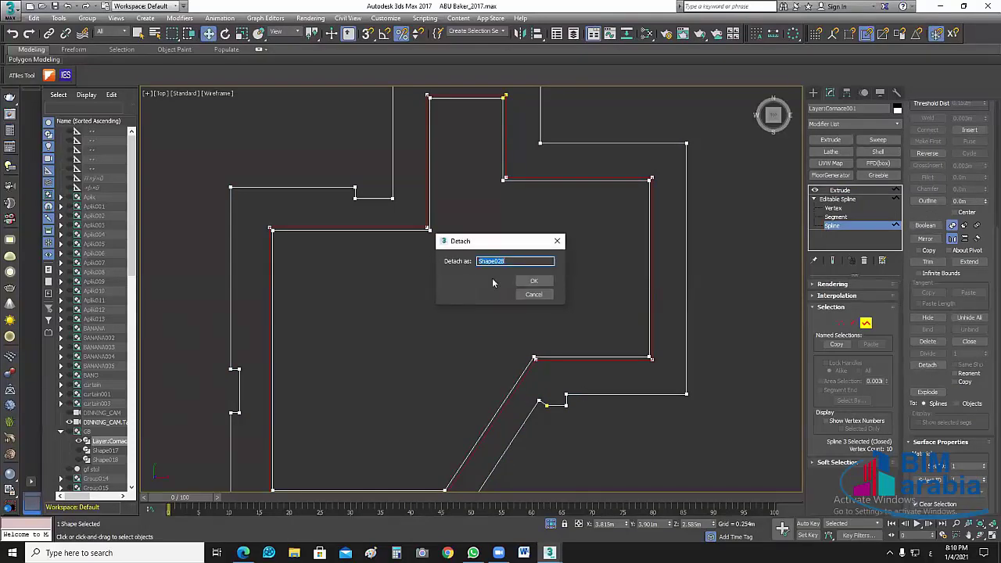
text(/)
key(BackSpace)
text(l)
text(ED)
key(Return)
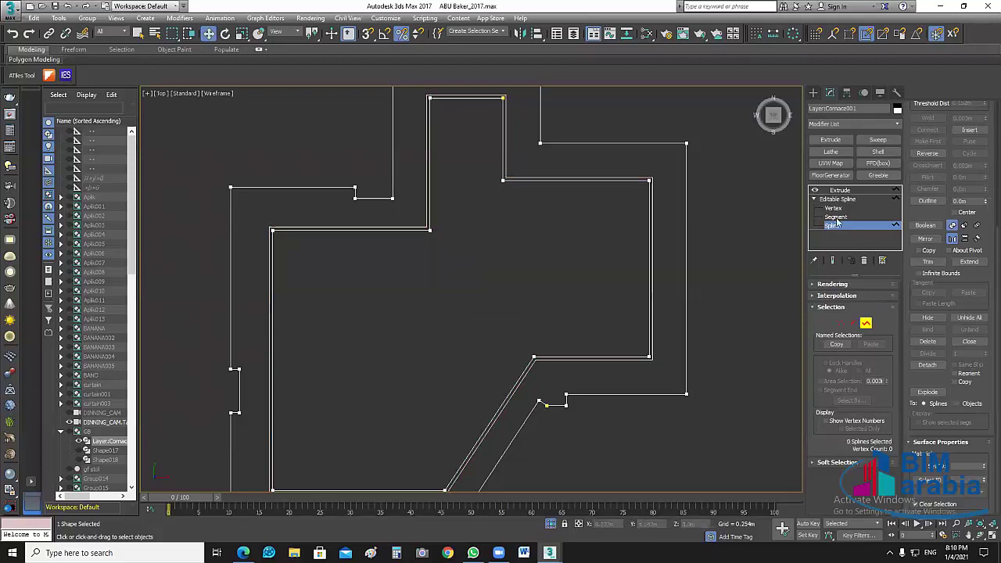
click(834, 224)
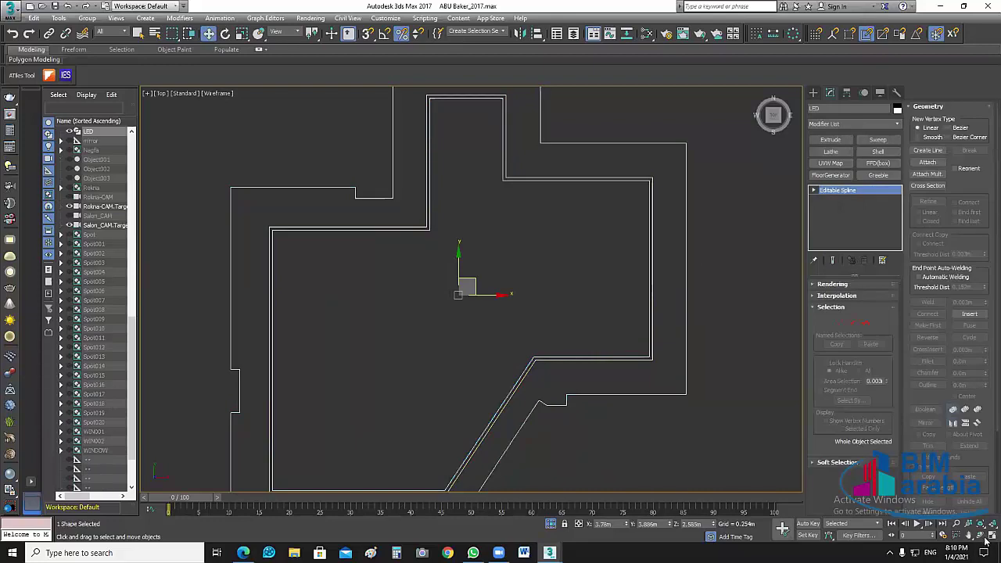
click(991, 536)
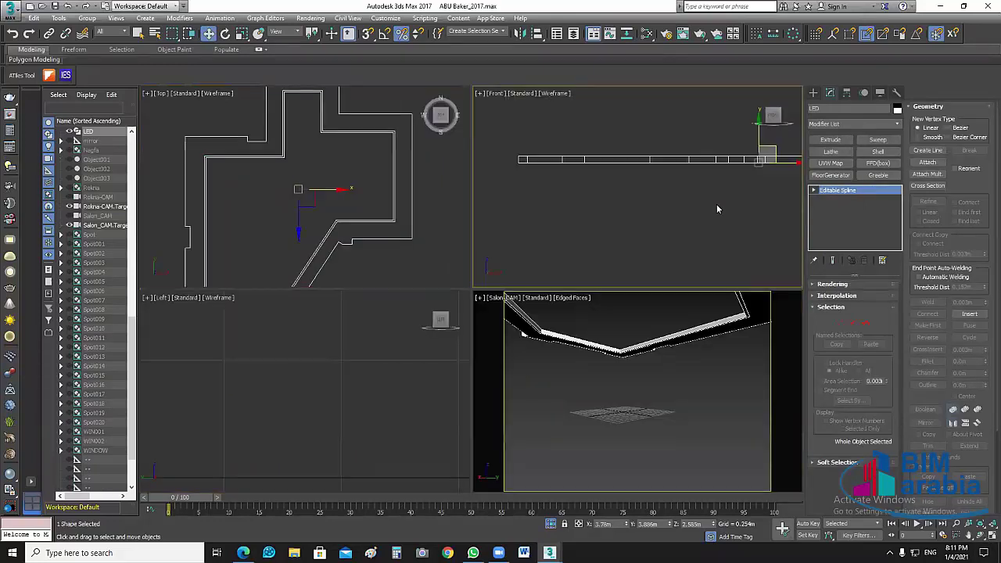
scroll(718, 209, down, 2)
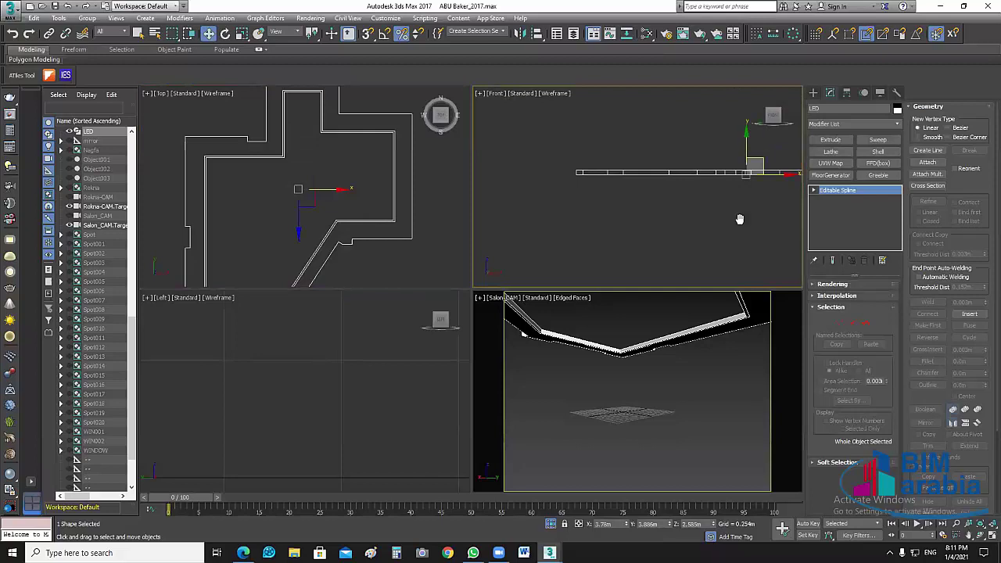
right_click(393, 359)
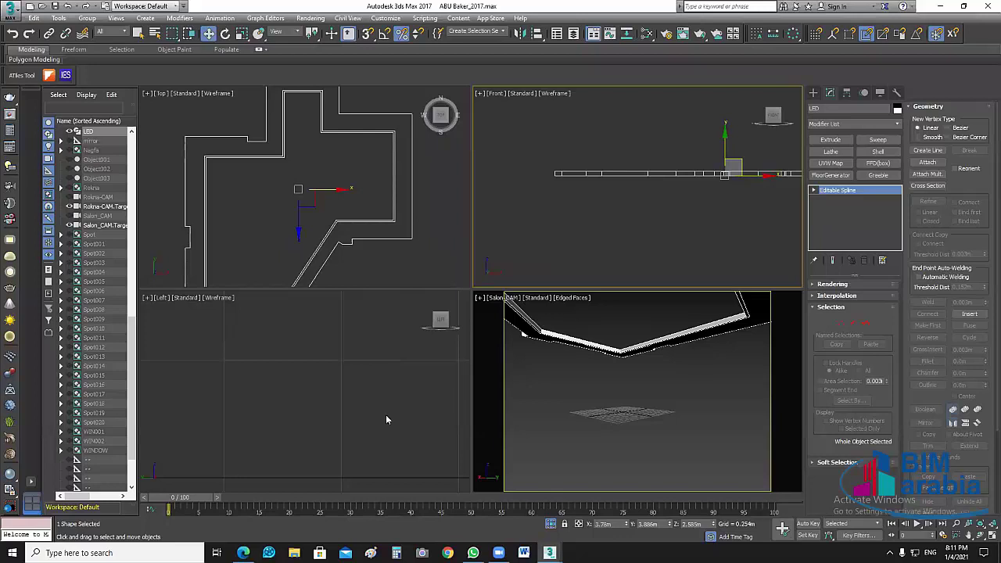
key(z)
scroll(313, 407, down, 2)
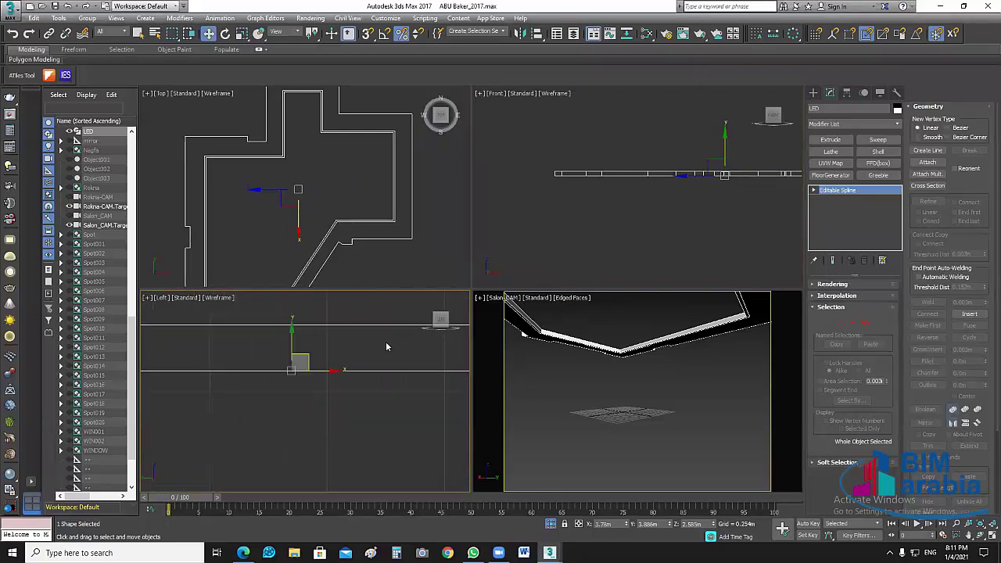
scroll(312, 341, up, 2)
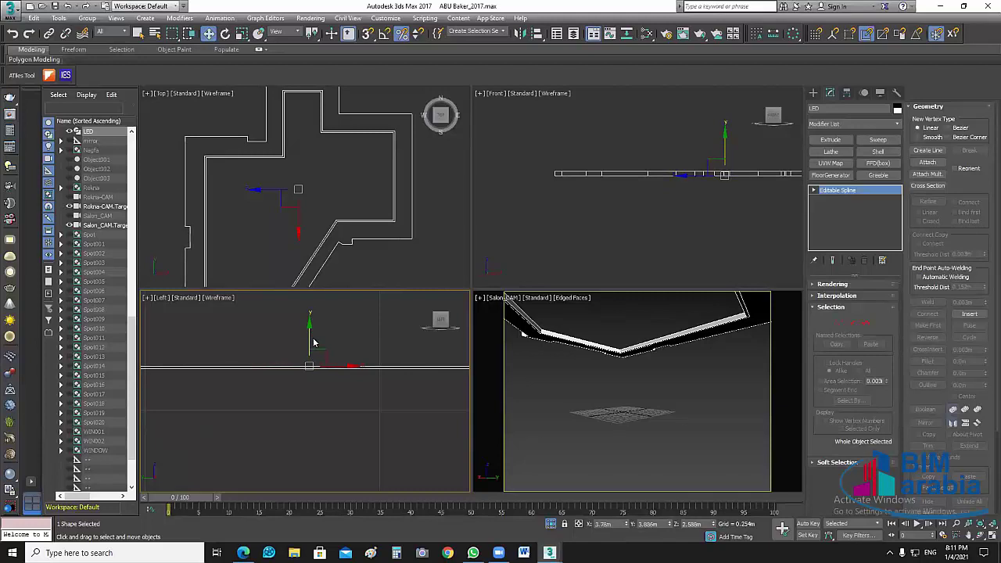
scroll(313, 342, down, 2)
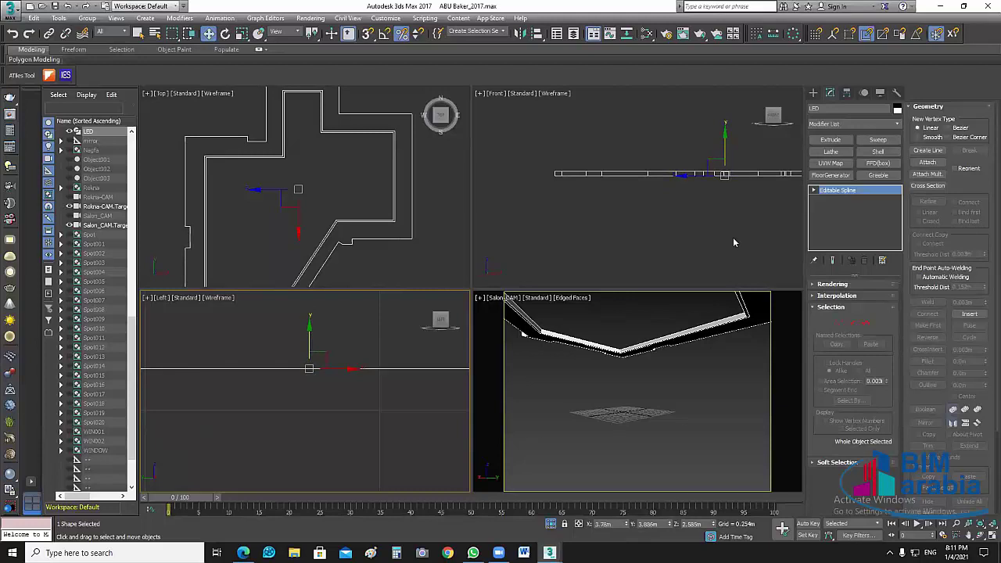
scroll(388, 152, up, 4)
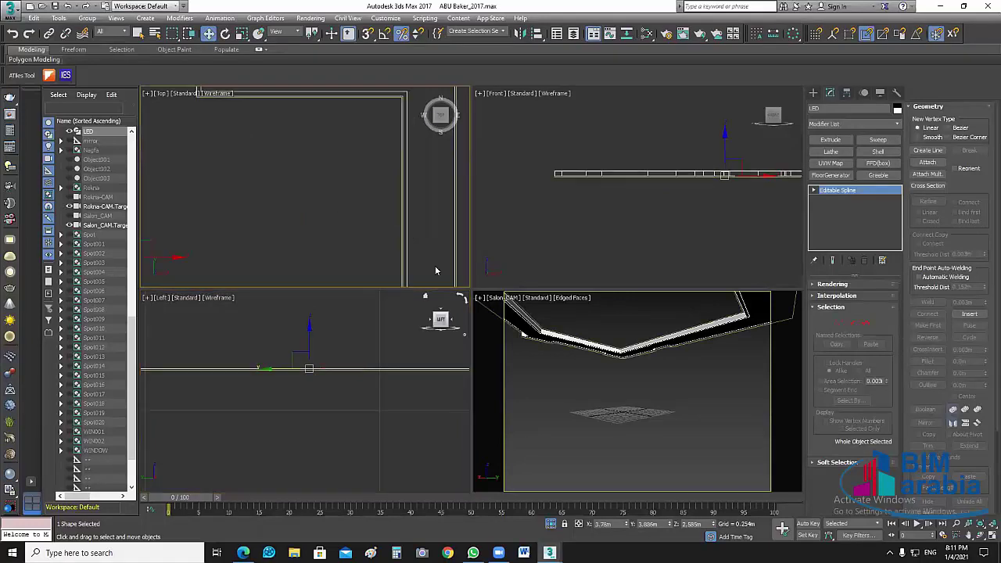
scroll(435, 265, down, 2)
scroll(293, 235, down, 2)
scroll(322, 176, up, 3)
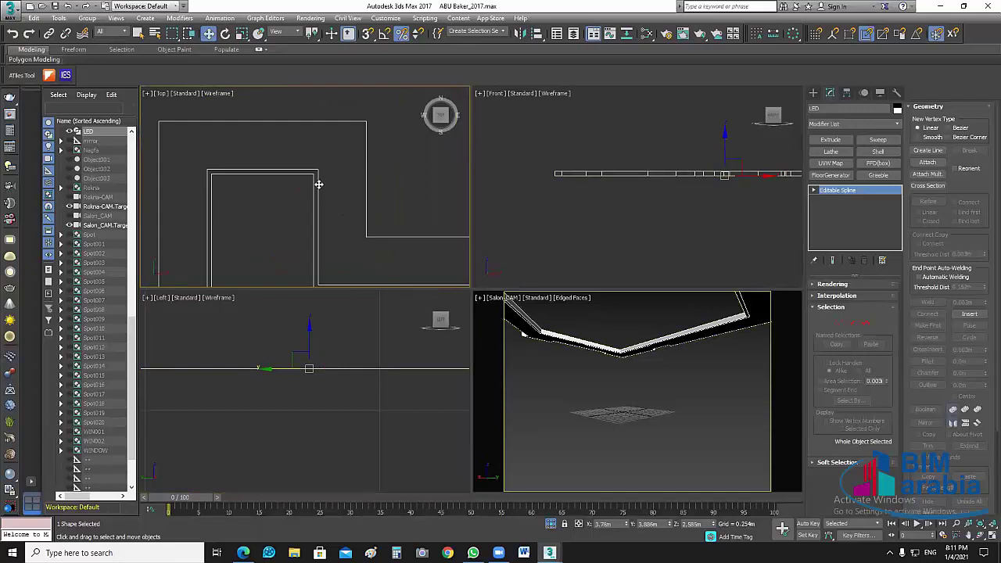
middle_click(615, 221)
scroll(705, 230, up, 2)
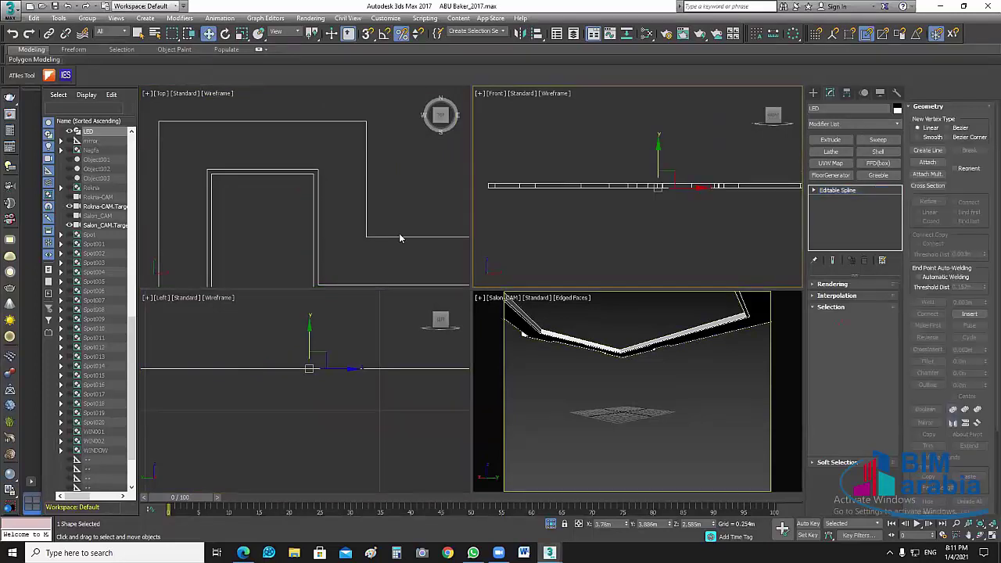
click(399, 235)
scroll(362, 263, down, 2)
scroll(404, 264, down, 1)
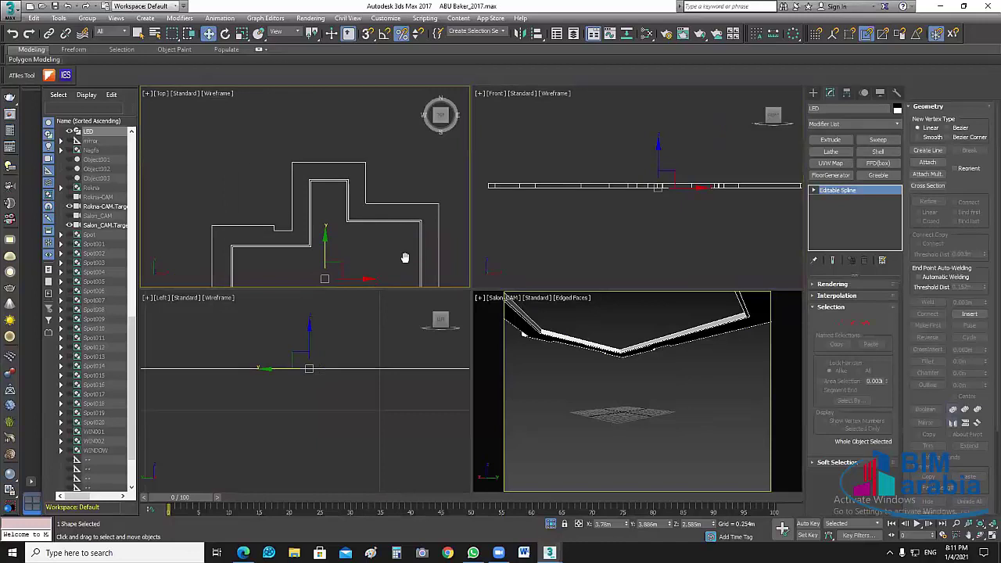
scroll(408, 234, up, 2)
scroll(418, 201, up, 2)
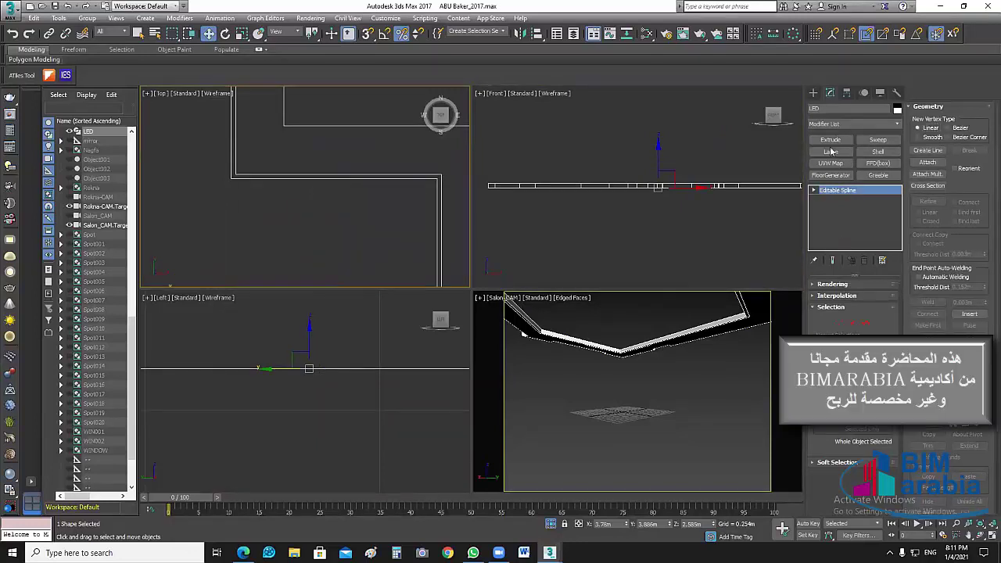
Step: Sweep the LED spline with a Cylinder built-in section of radius 0.003m
click(878, 140)
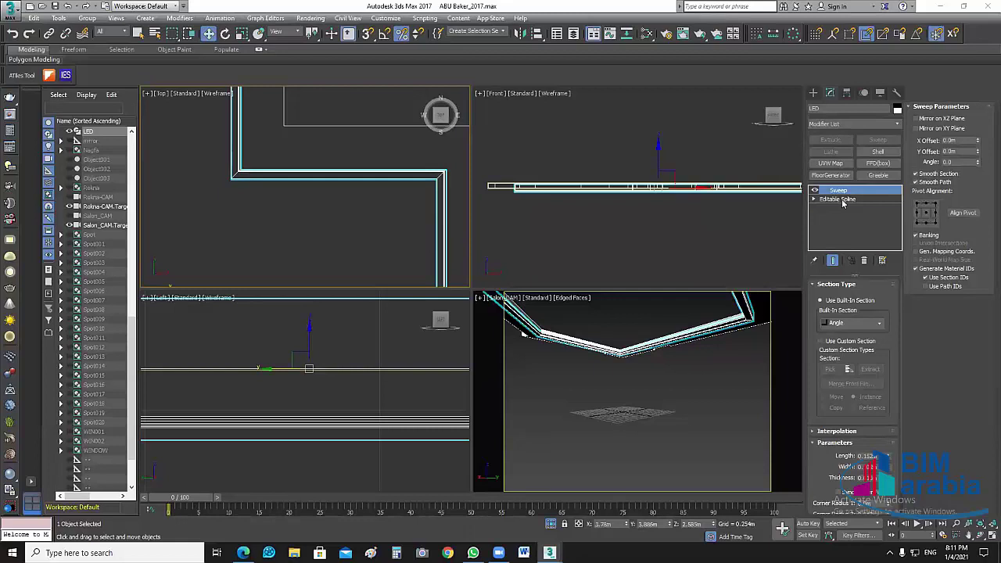
click(815, 192)
click(816, 192)
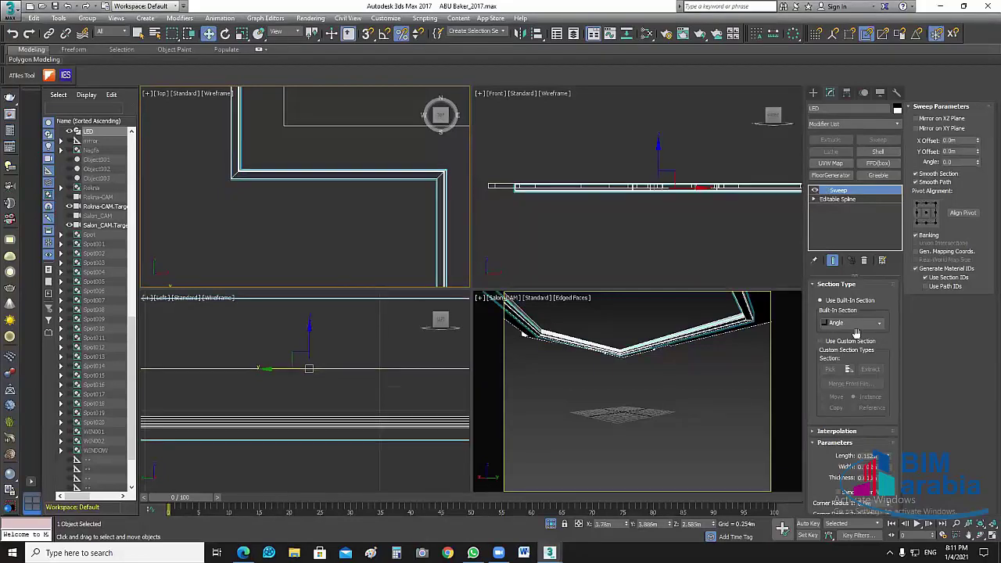
click(879, 324)
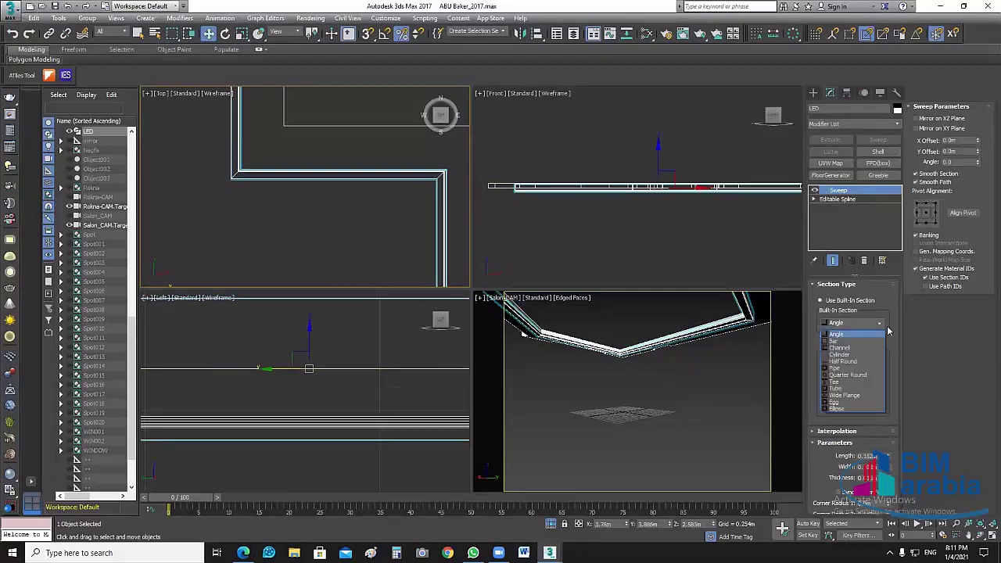
click(849, 355)
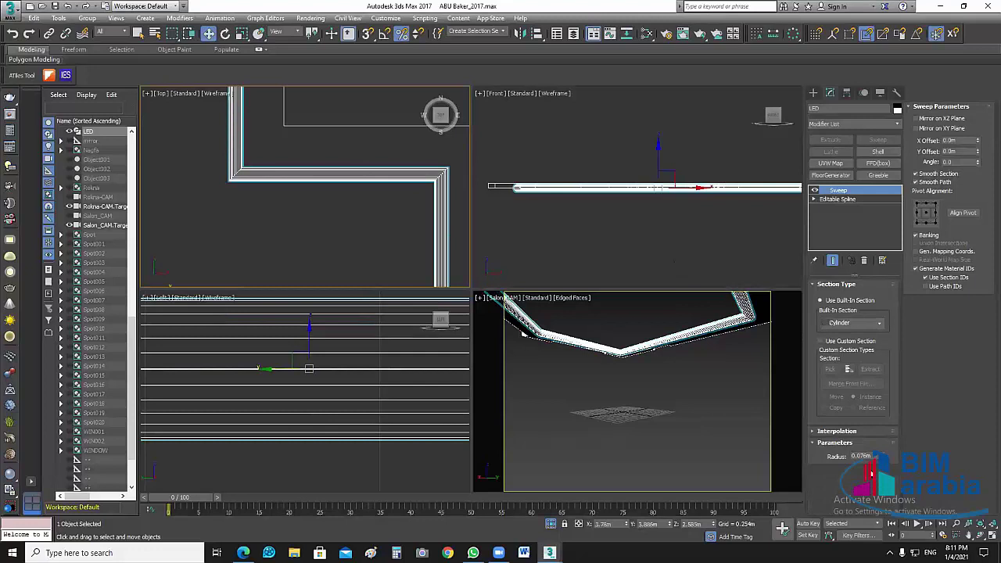
double_click(861, 456)
text(0.003)
key(Return)
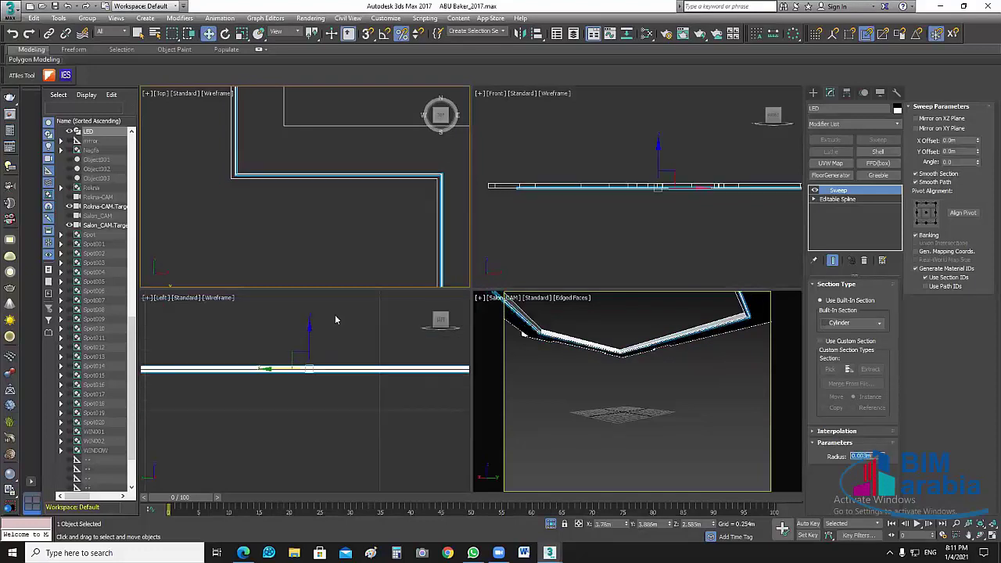
Step: Reduce the LED sweep radius to 0.002m
middle_drag(428, 166, 446, 193)
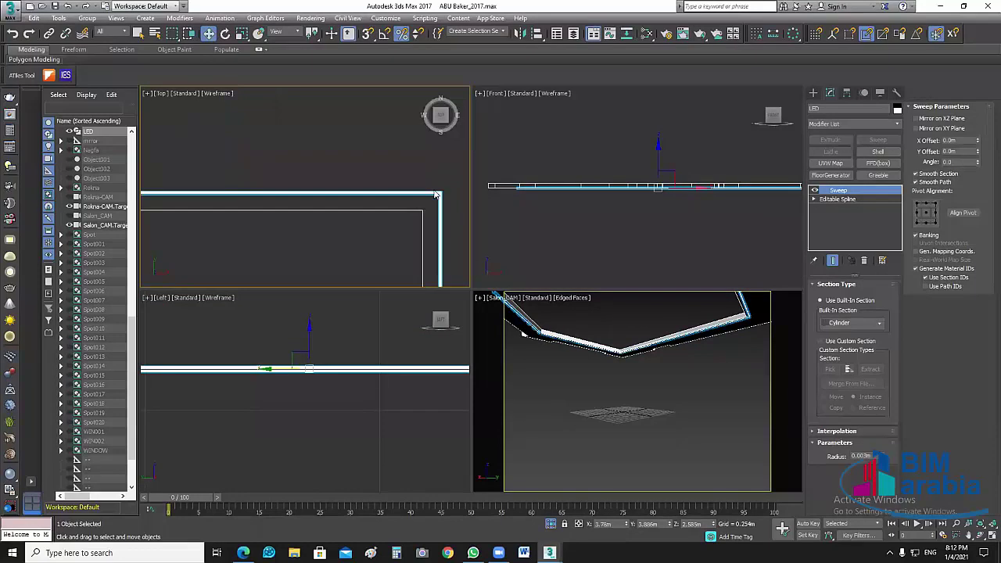
mouse_move(608, 226)
middle_down()
mouse_move(749, 201)
mouse_move(653, 231)
mouse_move(671, 174)
mouse_move(661, 211)
middle_up()
scroll(750, 201, up, 2)
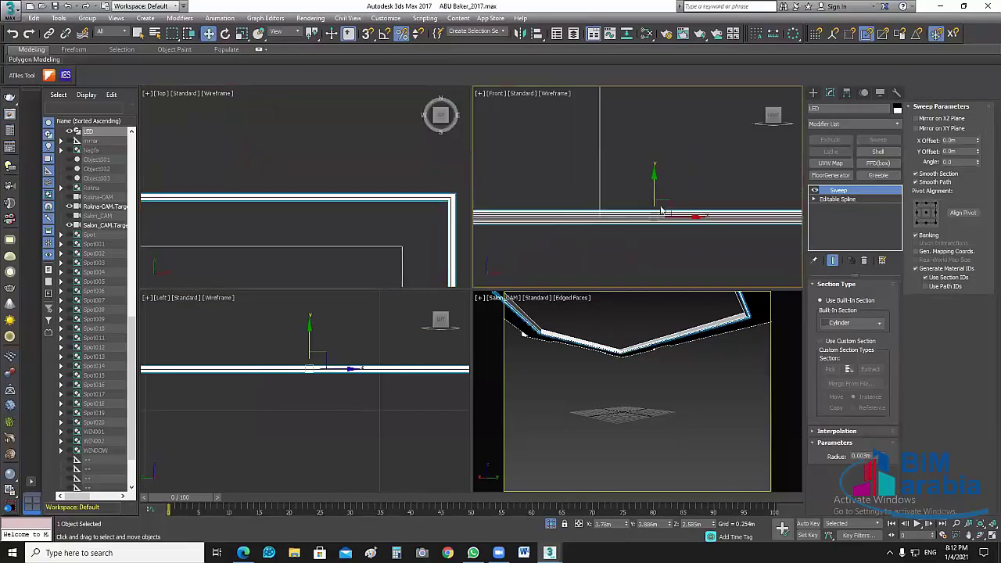
scroll(661, 212, down, 1)
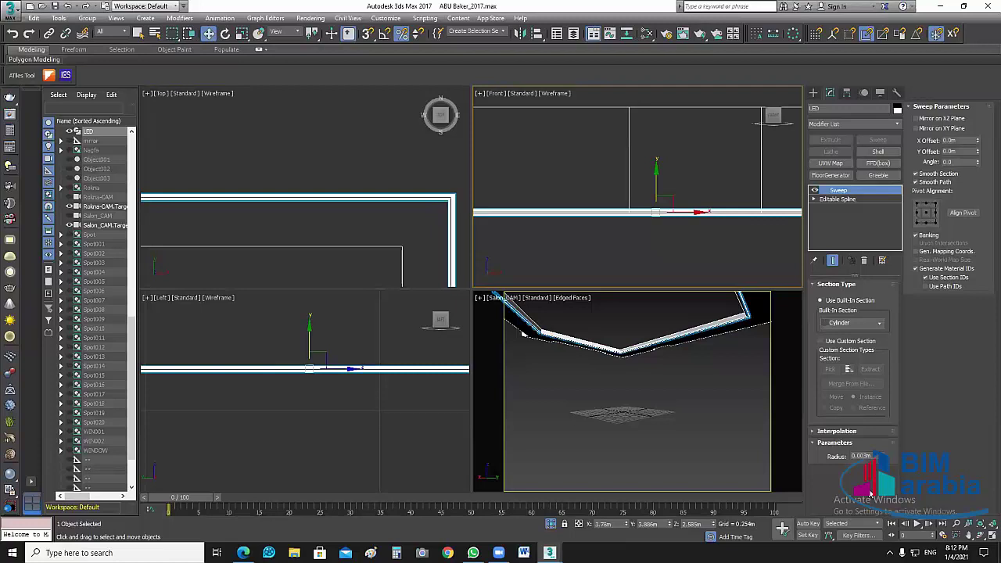
click(871, 455)
text(0.002)
key(Return)
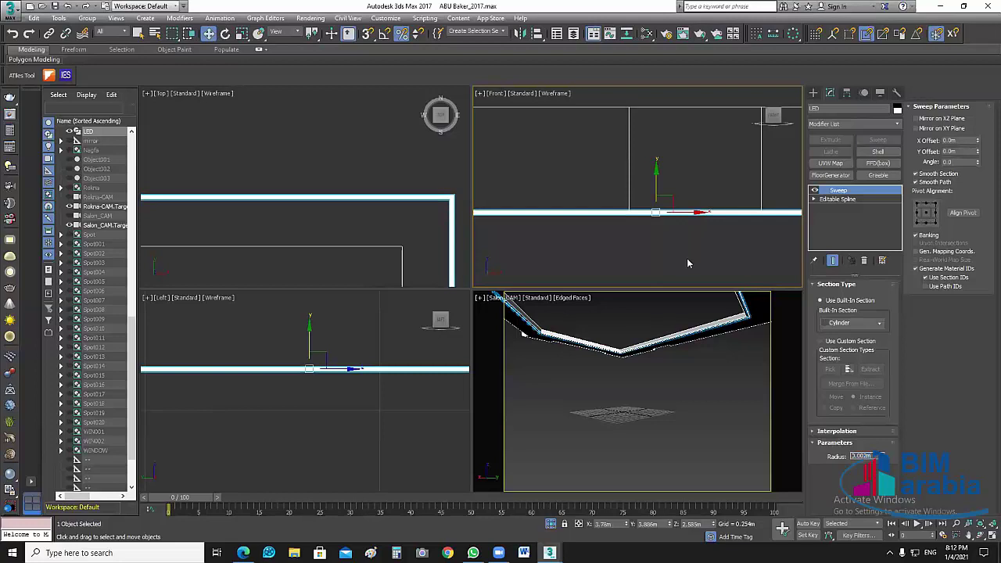
Step: Raise the LED tube slightly in the Front view and minimise 3ds Max to the desktop
middle_drag(656, 187, 664, 195)
drag(664, 195, 665, 179)
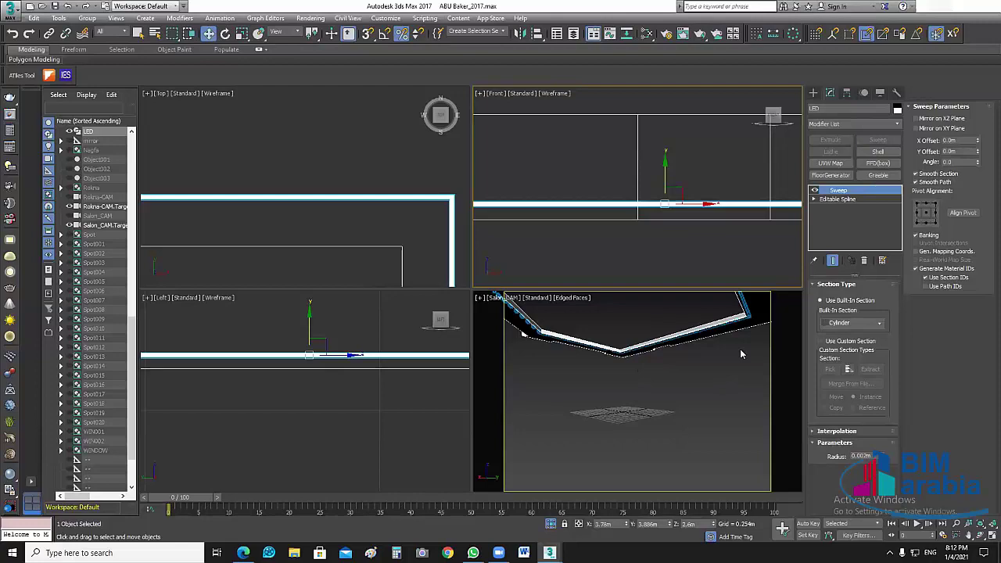
key(super+d)
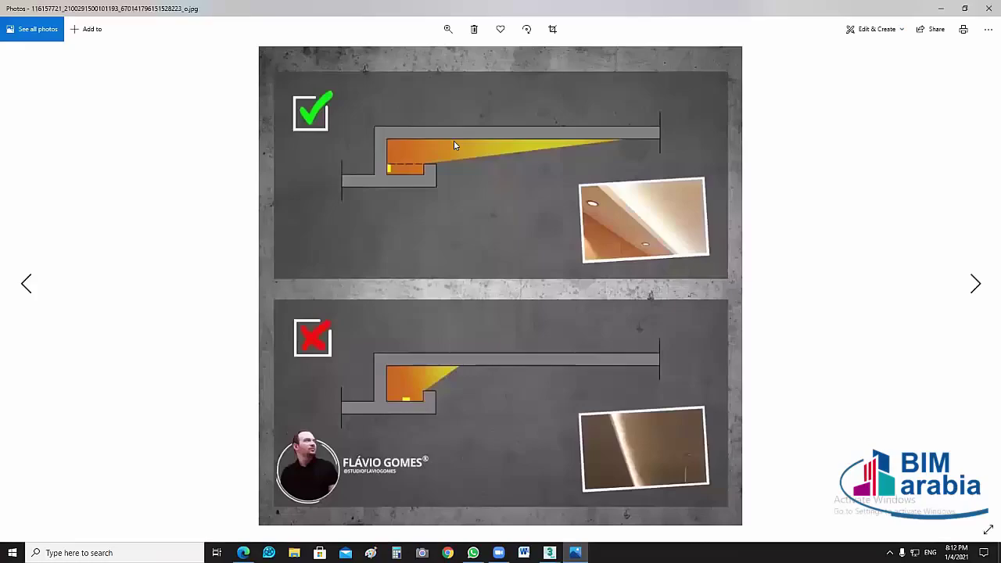
Step: Zoom and scroll through the cove-lighting reference image in Photos
scroll(520, 230, up, 1)
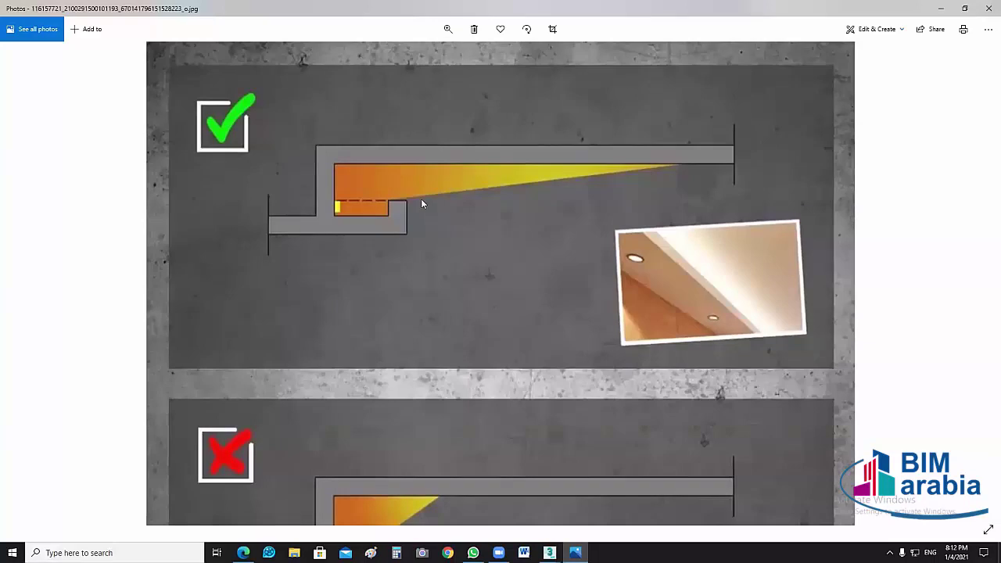
scroll(500, 274, down, 1)
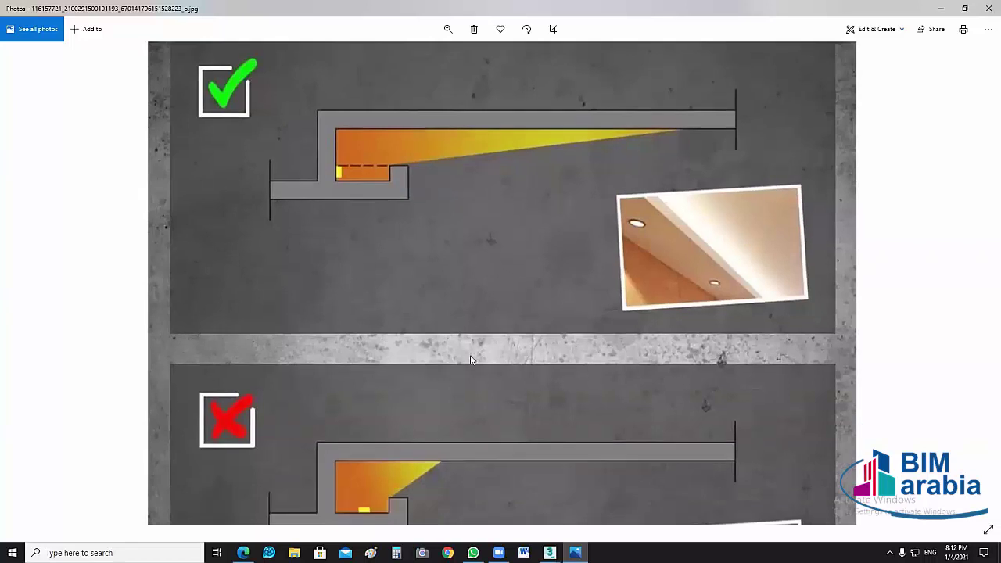
scroll(391, 438, down, 1)
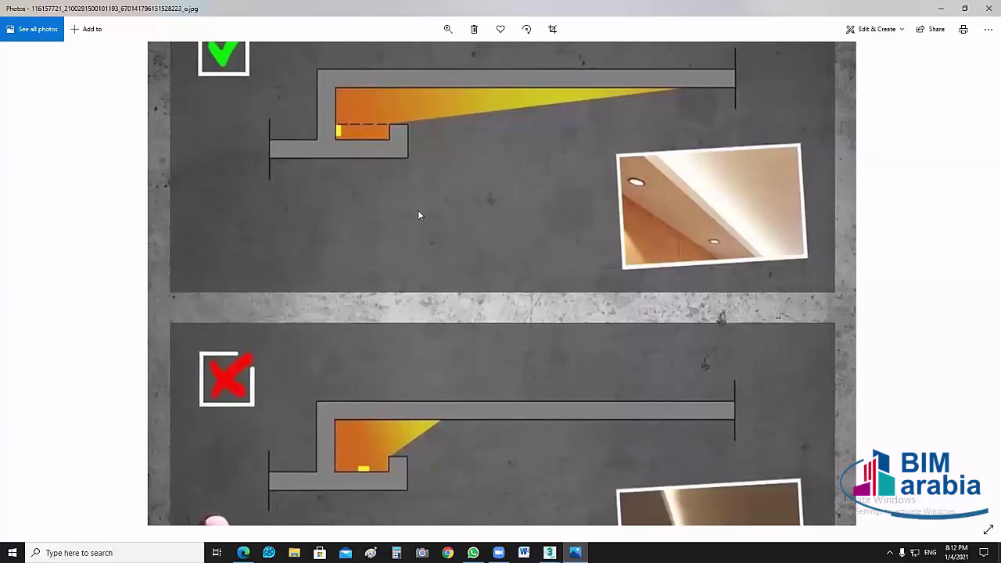
scroll(507, 258, down, 2)
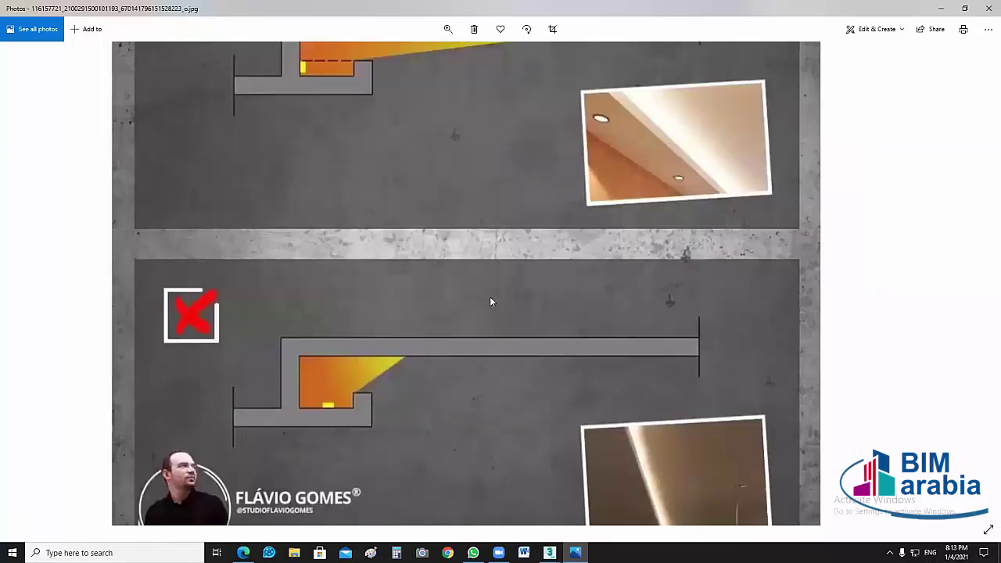
scroll(491, 302, up, 4)
scroll(590, 278, down, 3)
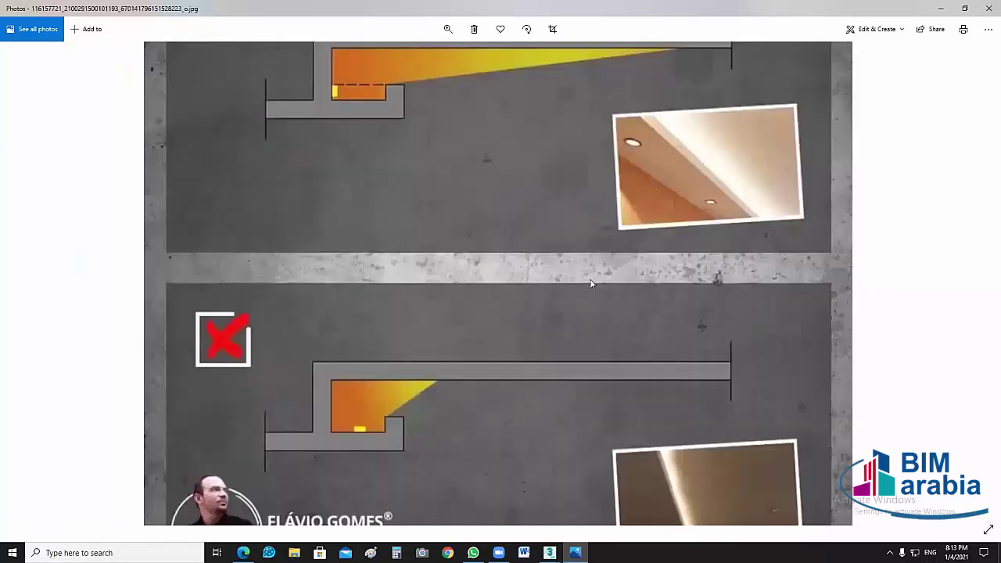
scroll(685, 451, down, 2)
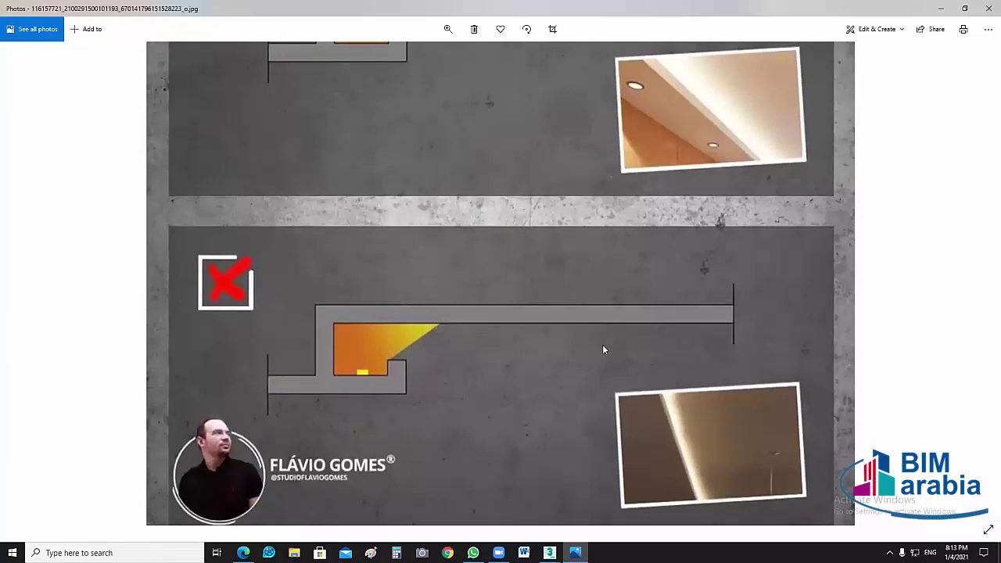
scroll(602, 345, up, 4)
scroll(601, 296, down, 1)
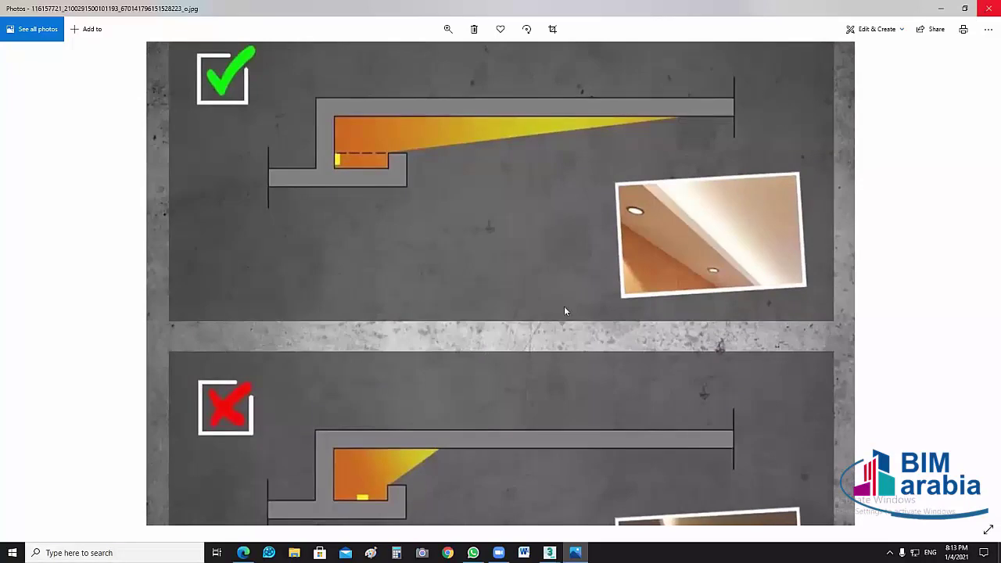
Step: Close Photos and return to the 3ds Max ceiling scene window
click(988, 7)
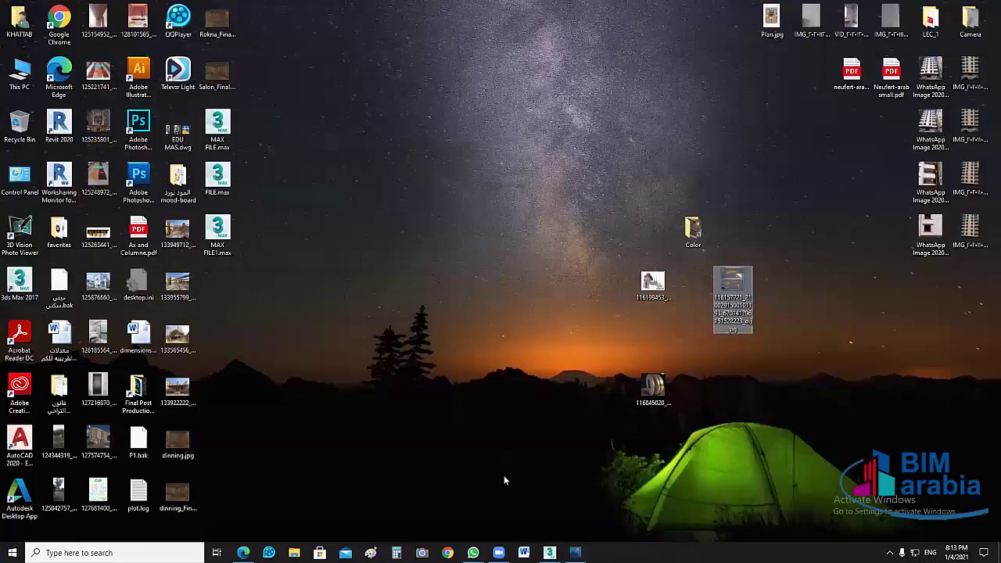
click(550, 553)
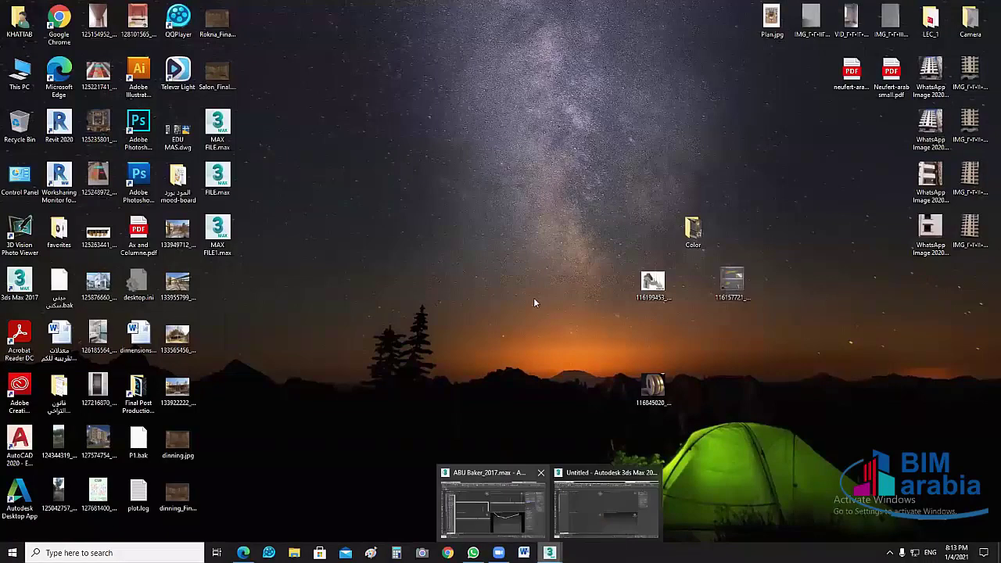
click(491, 504)
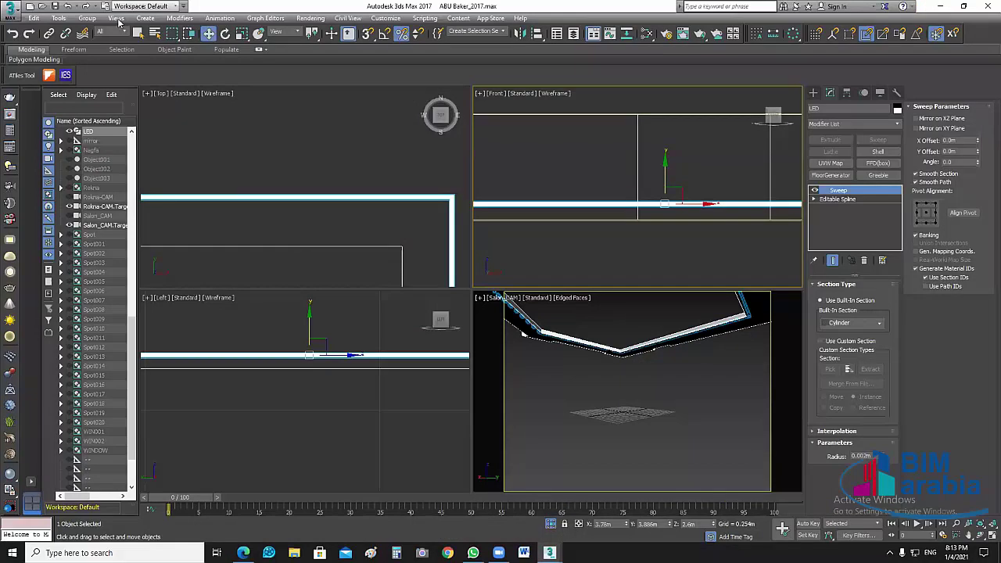
click(352, 247)
click(87, 18)
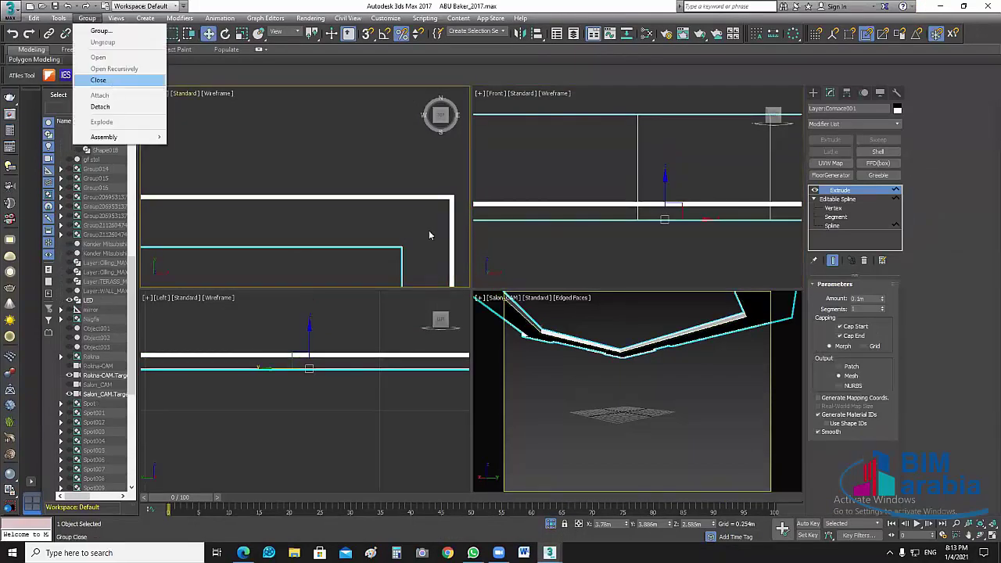
key(Return)
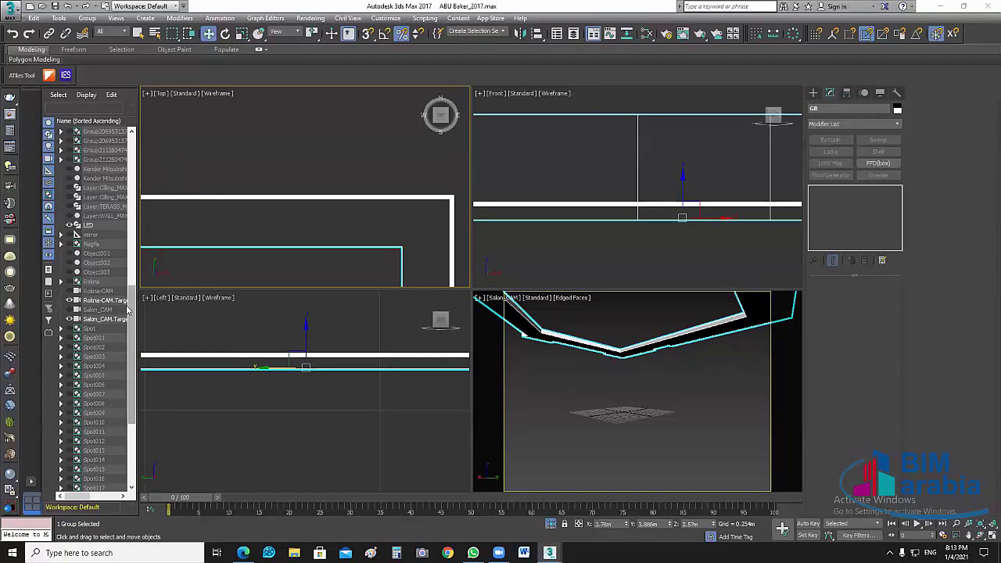
scroll(132, 311, up, 3)
scroll(134, 247, up, 2)
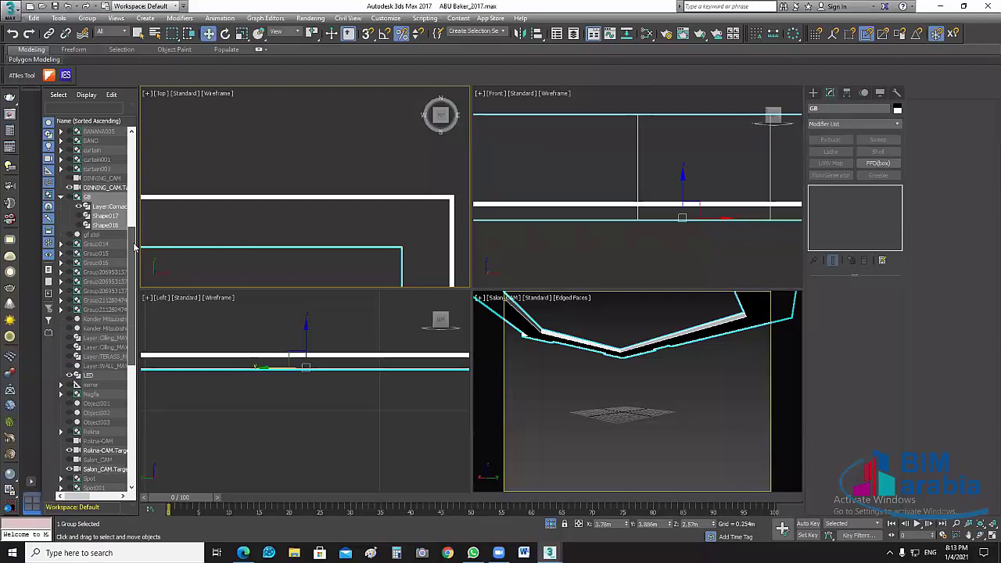
scroll(134, 247, up, 1)
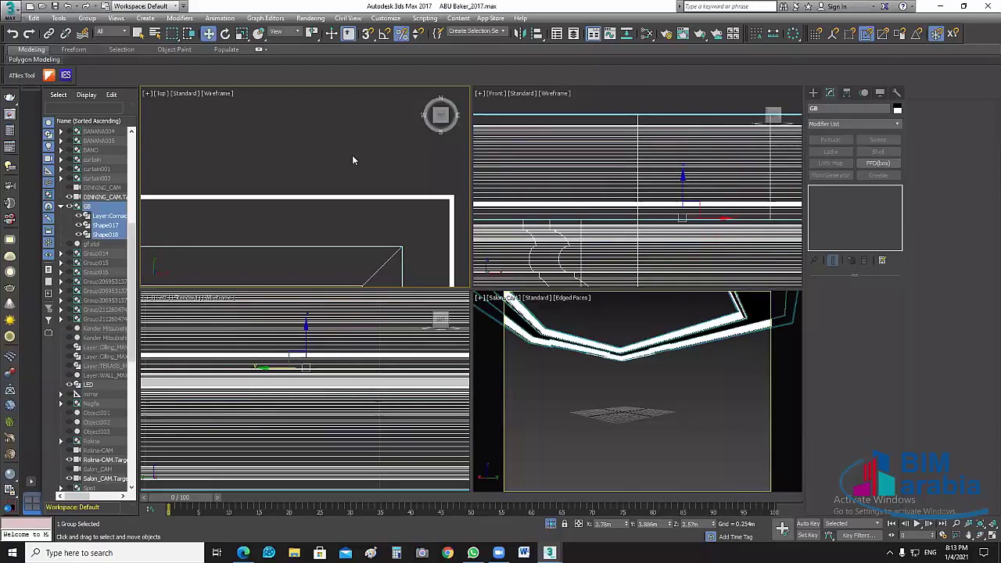
scroll(676, 260, down, 2)
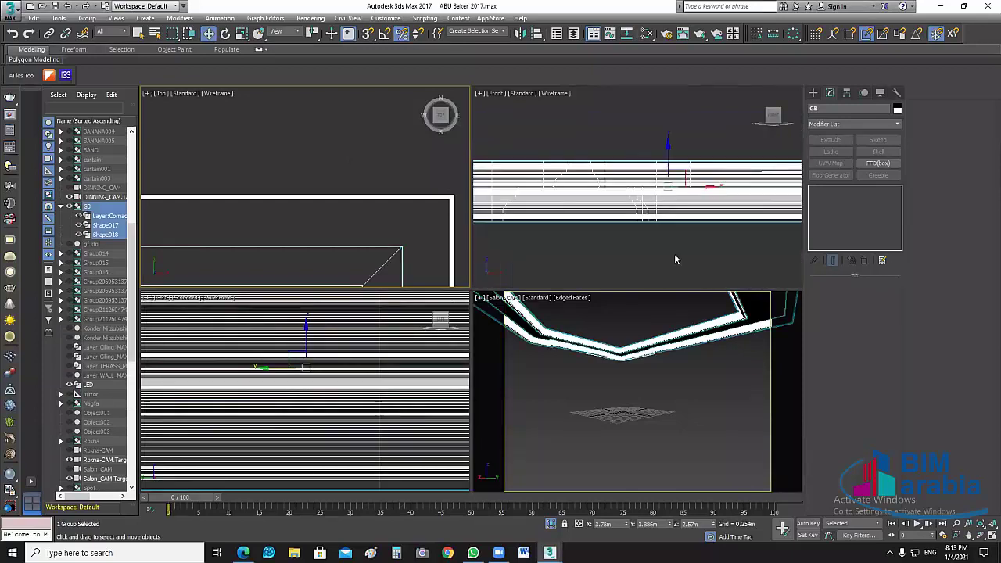
scroll(677, 259, down, 1)
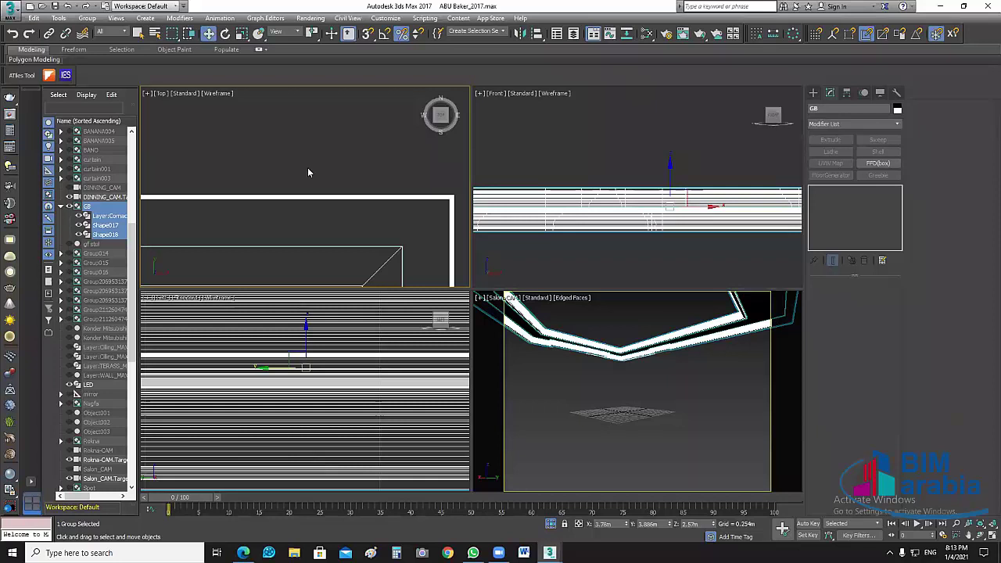
scroll(309, 172, down, 1)
scroll(329, 396, down, 2)
scroll(384, 344, down, 1)
middle_drag(384, 344, 373, 407)
scroll(337, 352, up, 2)
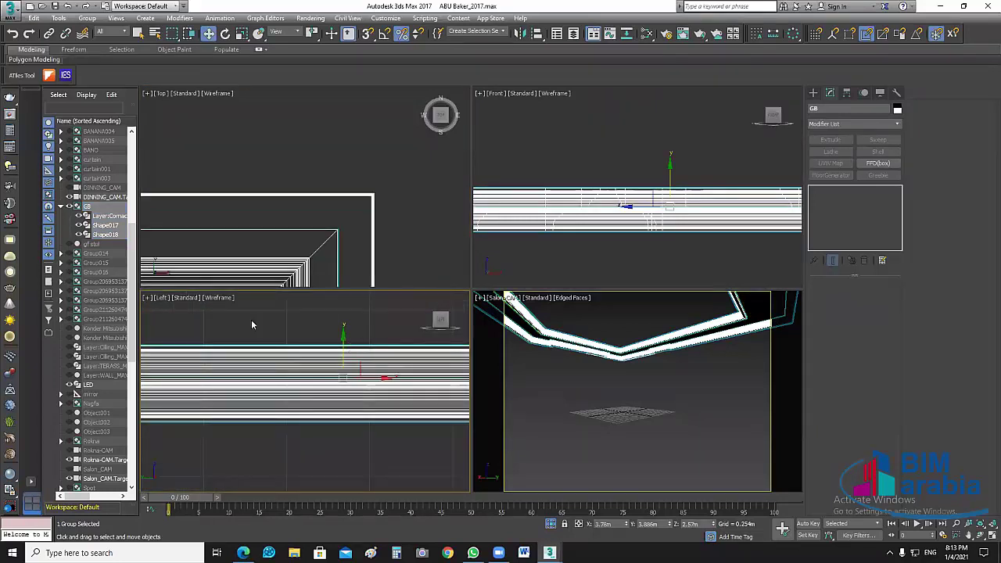
middle_drag(252, 325, 226, 322)
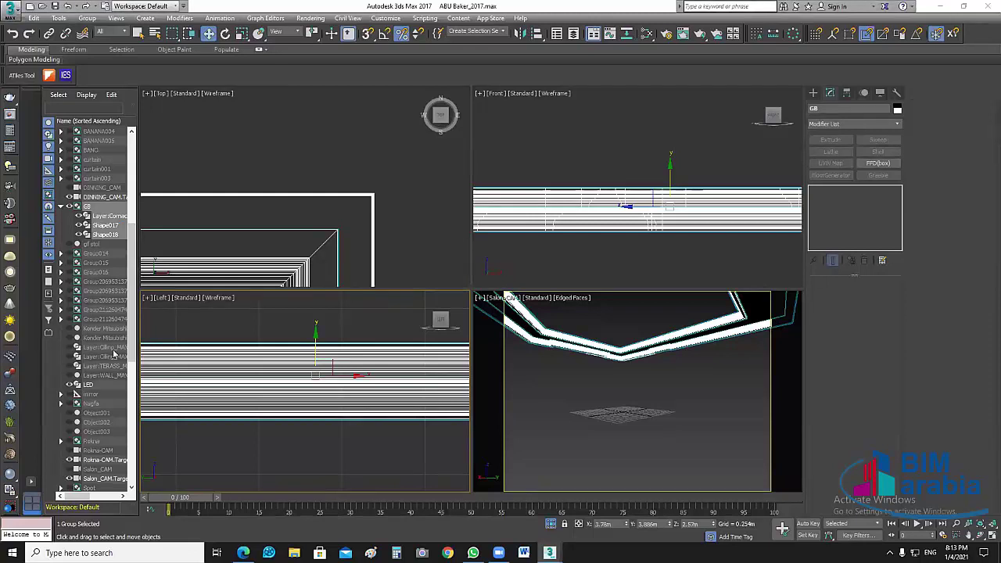
Step: Unhide the Layer:Cilling_MAX001 ceiling in the Scene Explorer
click(113, 348)
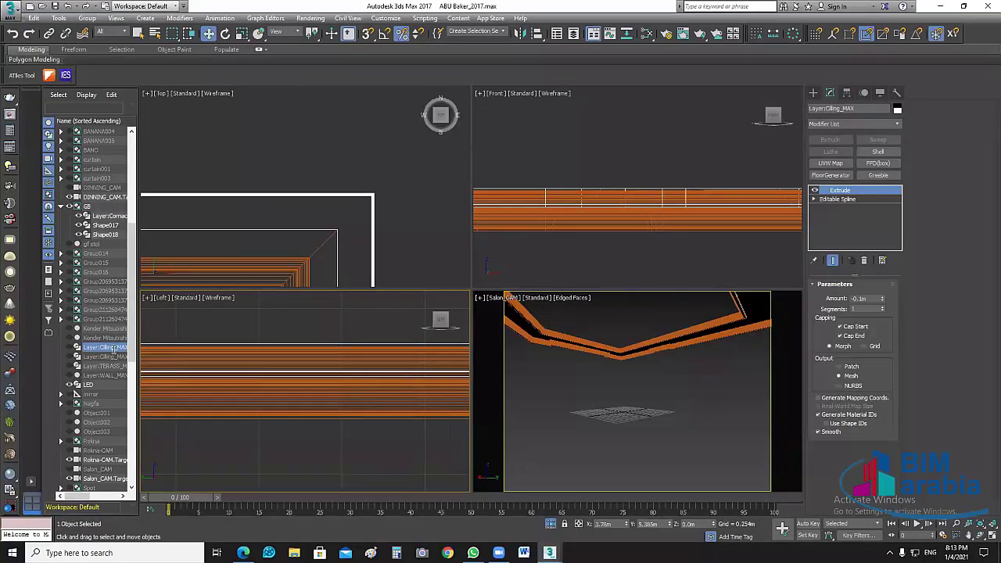
click(110, 360)
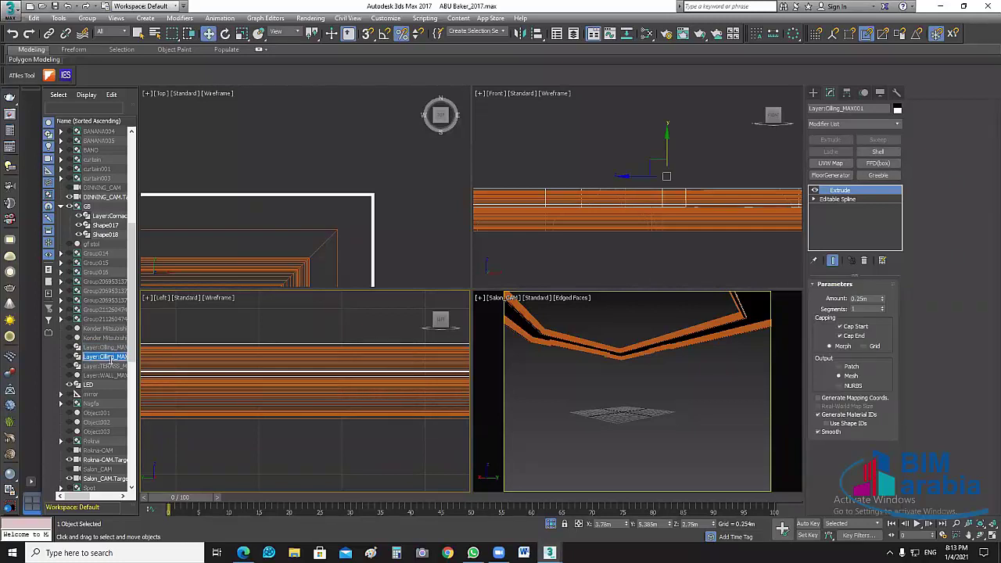
click(72, 358)
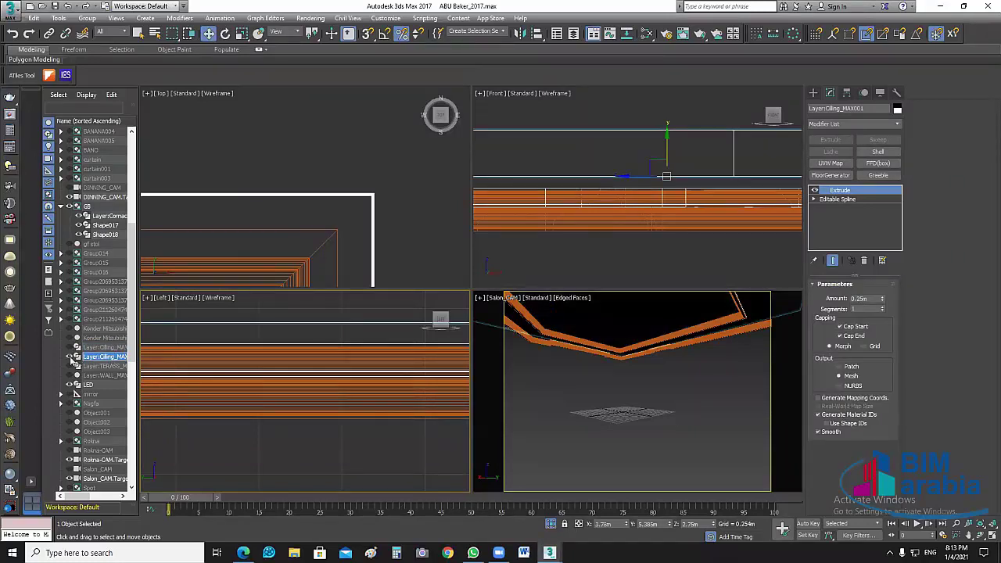
click(385, 206)
Step: Lift the LED sweep upward in the Front view toward the ceiling cove
click(681, 223)
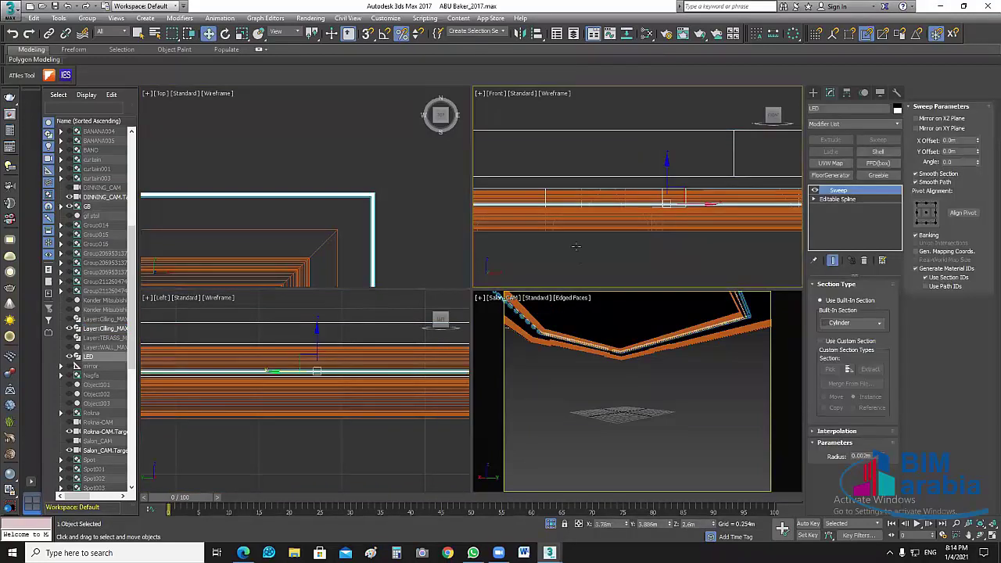
scroll(688, 188, down, 2)
drag(678, 147, 677, 110)
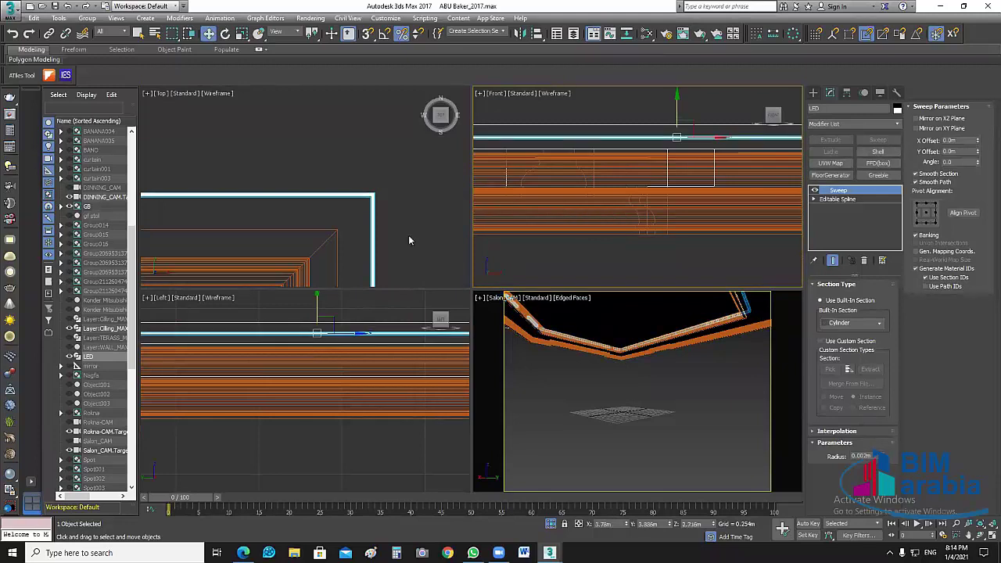
middle_drag(408, 235, 400, 213)
middle_drag(678, 137, 640, 205)
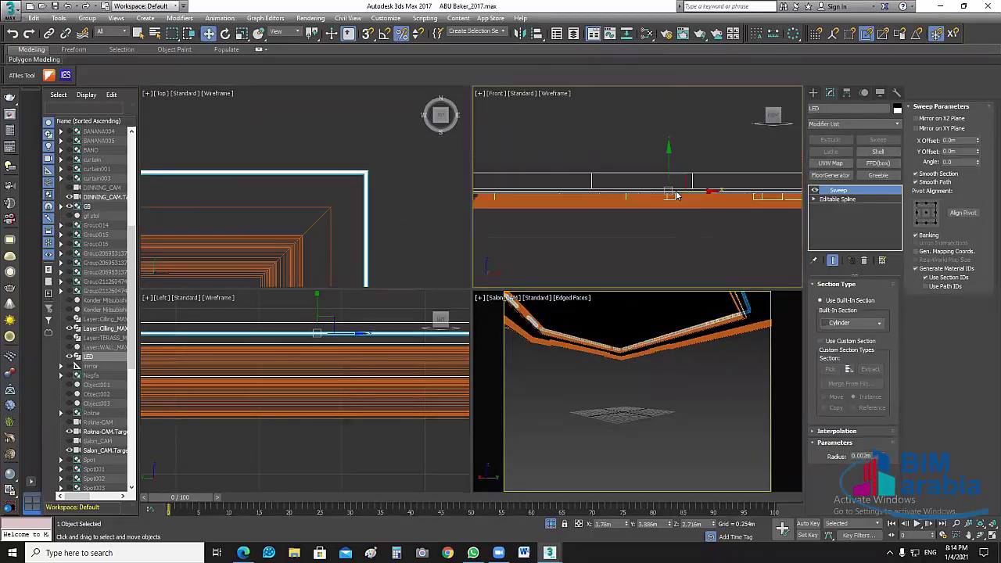
scroll(640, 204, up, 3)
scroll(641, 206, up, 2)
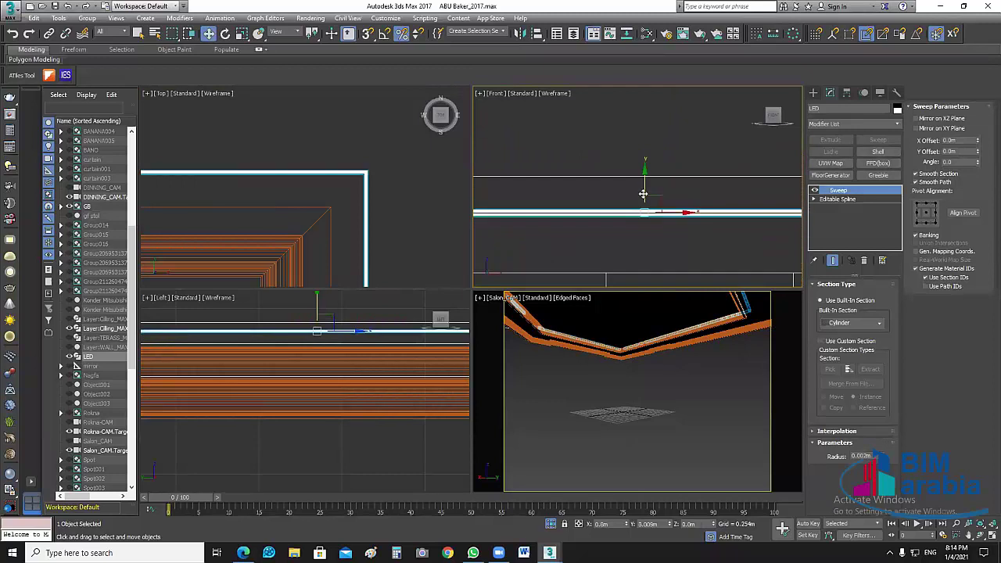
scroll(414, 234, down, 1)
scroll(407, 219, down, 1)
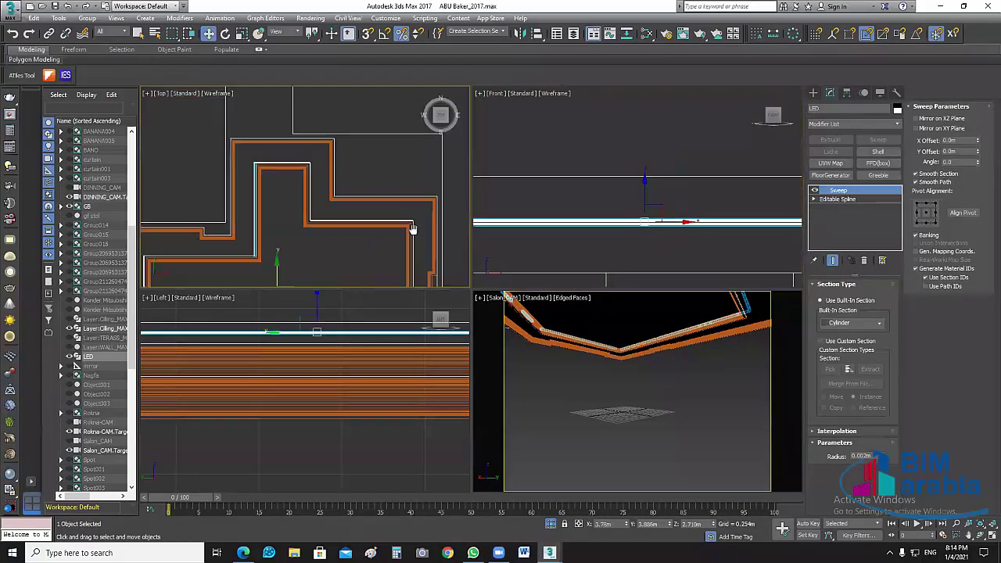
scroll(397, 208, down, 1)
middle_drag(413, 221, 404, 205)
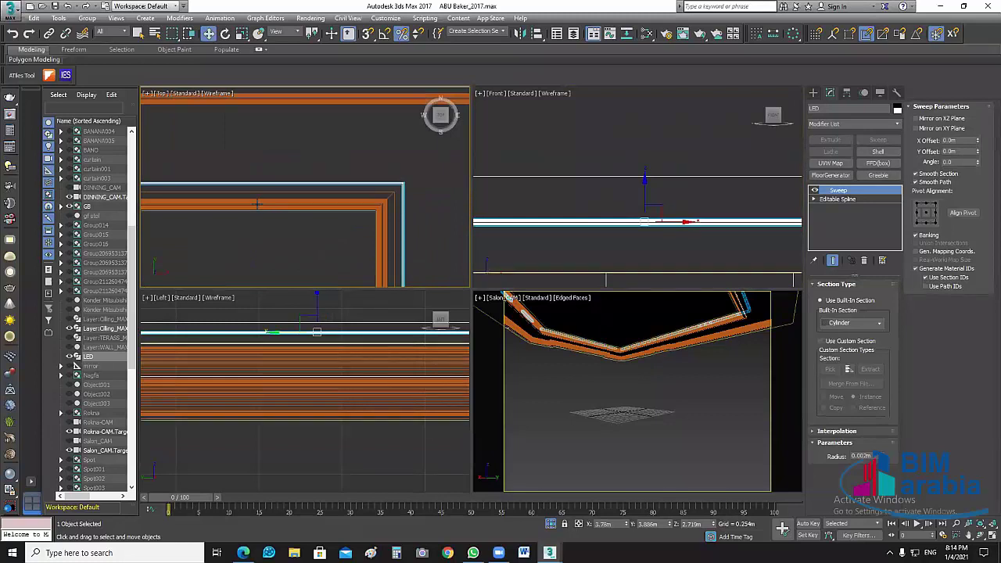
scroll(391, 239, down, 1)
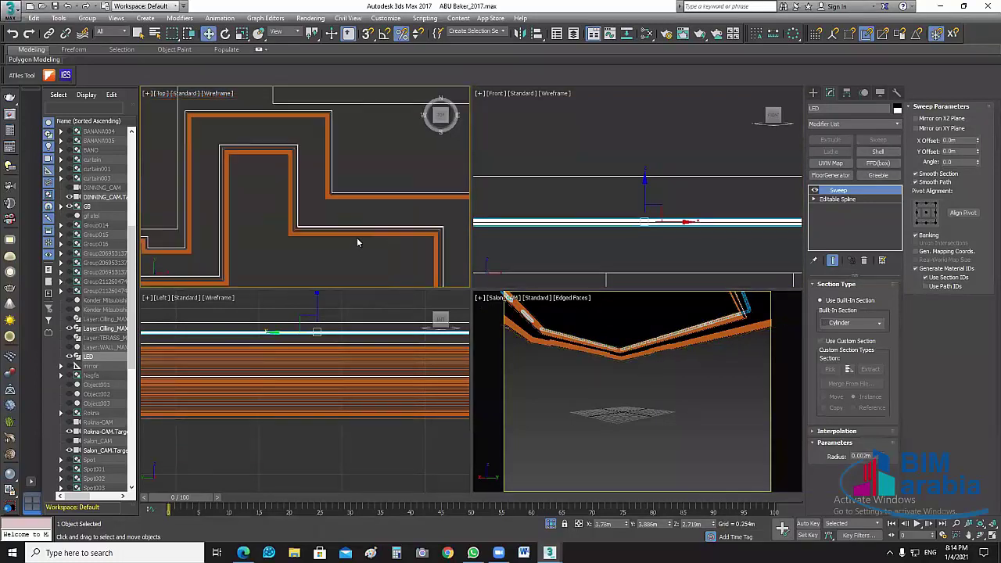
scroll(357, 237, down, 1)
scroll(329, 226, down, 1)
scroll(328, 207, down, 1)
scroll(350, 199, down, 1)
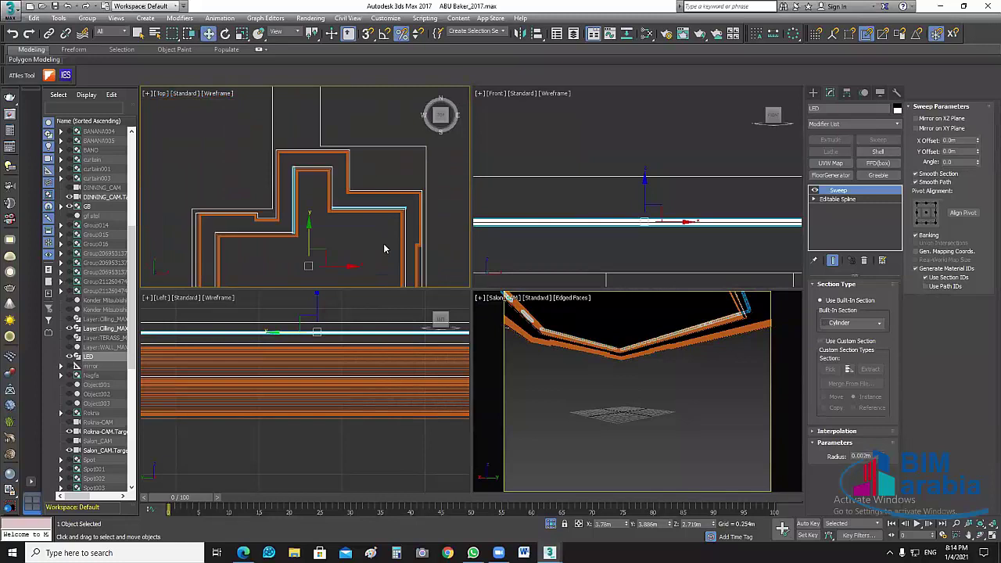
scroll(422, 212, up, 1)
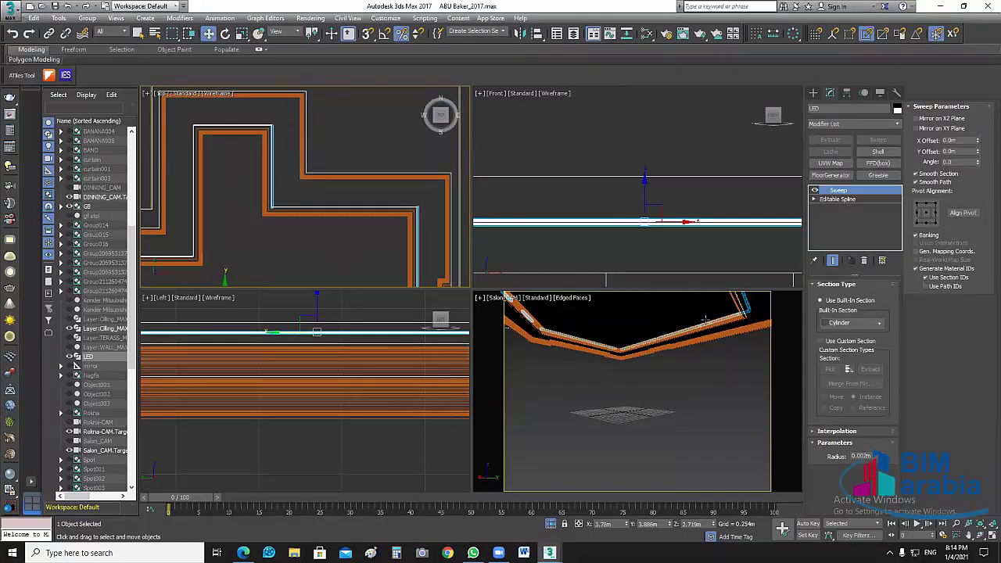
Step: Orbit the Perspective view to check the LED tube against the ceiling cove
key(p)
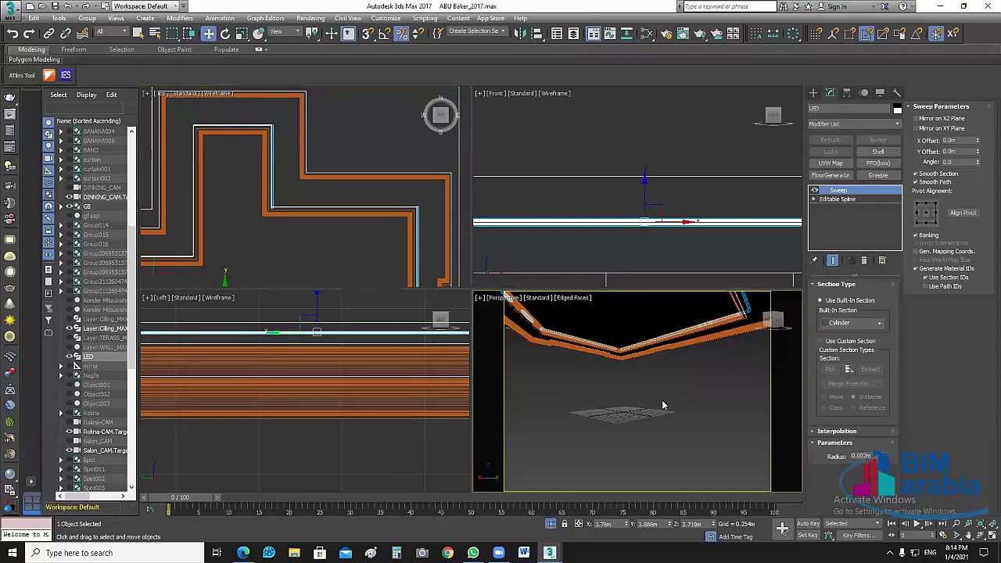
click(642, 330)
alt+middle_drag(640, 333, 633, 194)
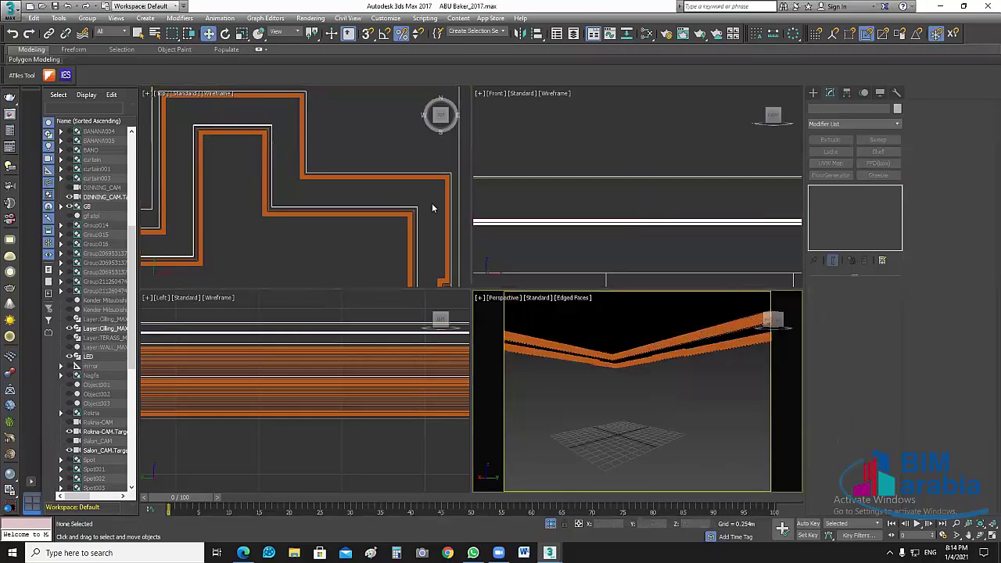
click(608, 344)
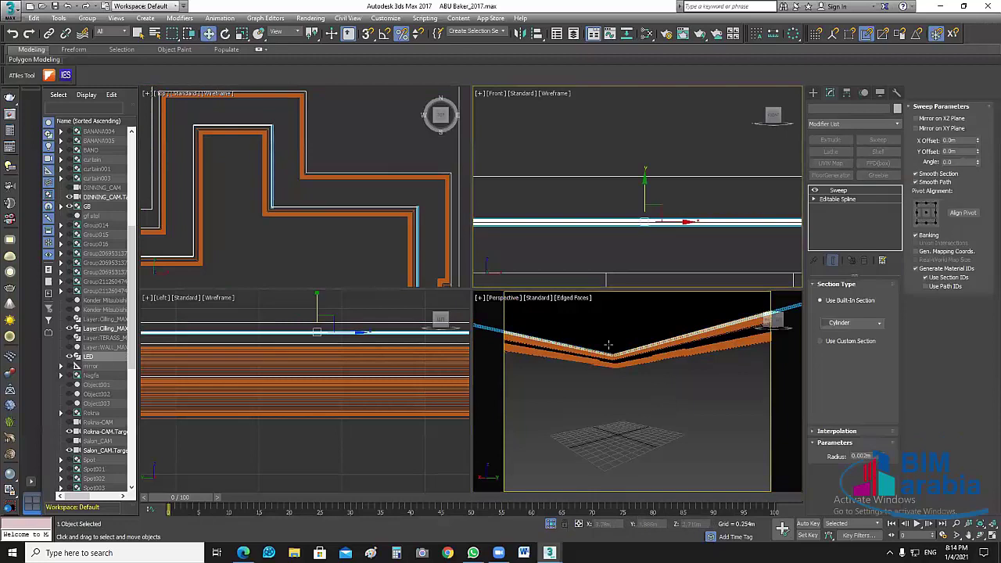
mouse_move(608, 344)
alt+middle_down()
mouse_move(590, 459)
mouse_move(611, 470)
alt+middle_up()
click(613, 395)
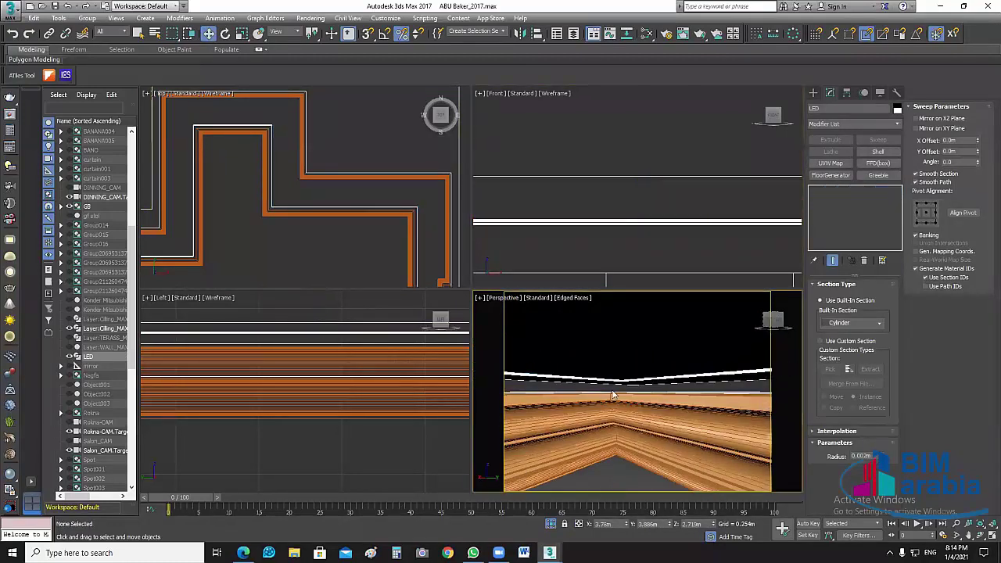
click(620, 381)
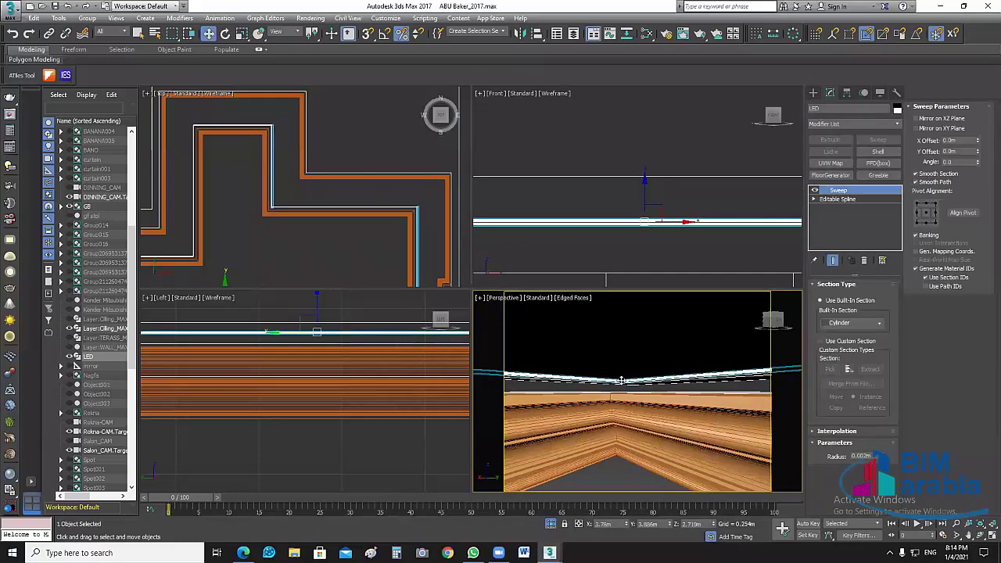
click(633, 232)
click(634, 226)
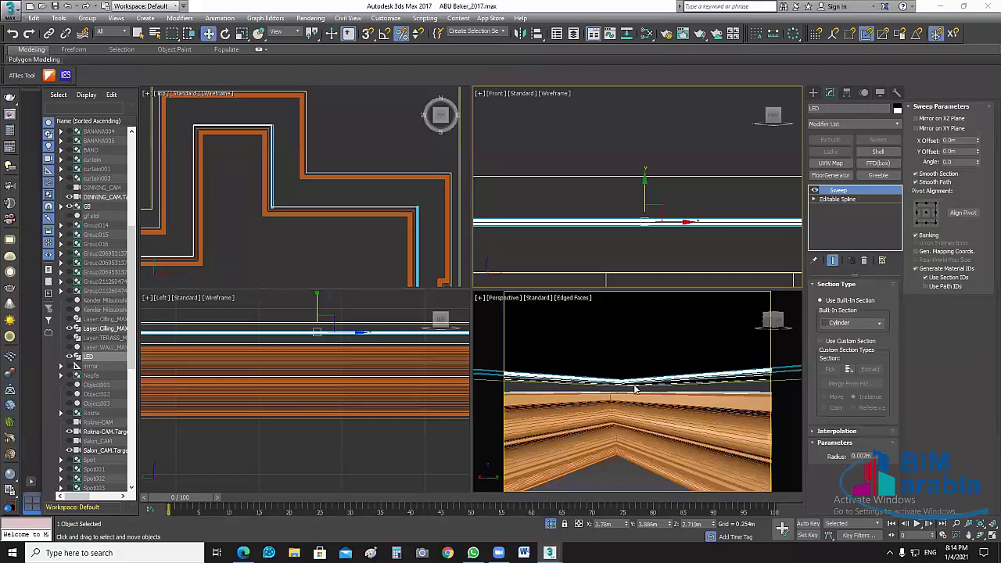
alt+middle_drag(640, 392, 643, 395)
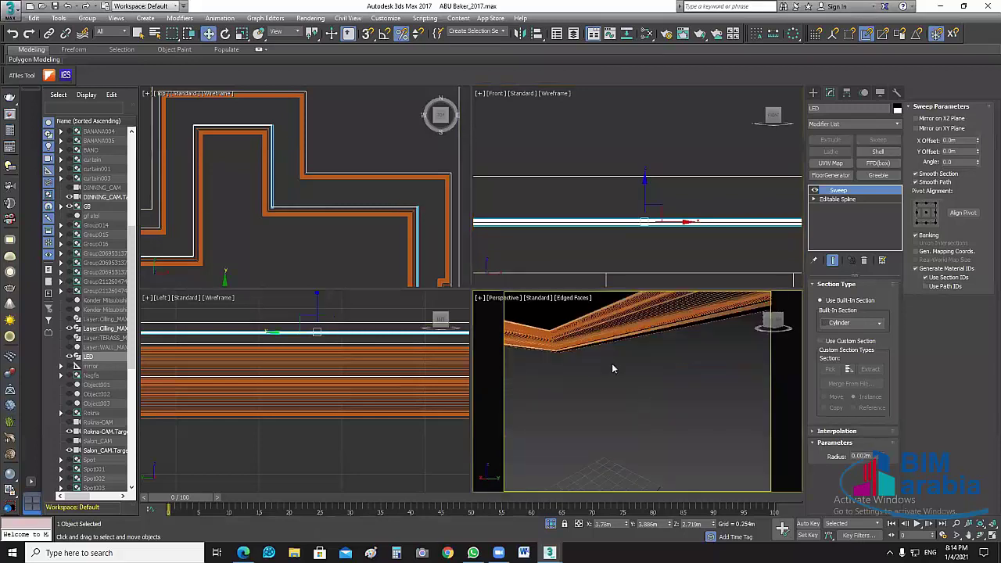
scroll(623, 350, down, 3)
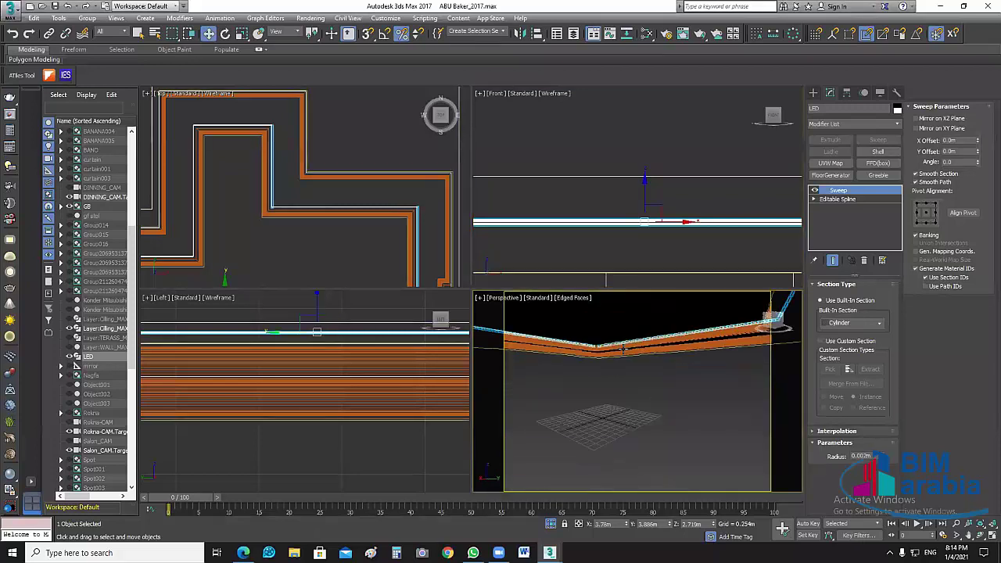
click(604, 384)
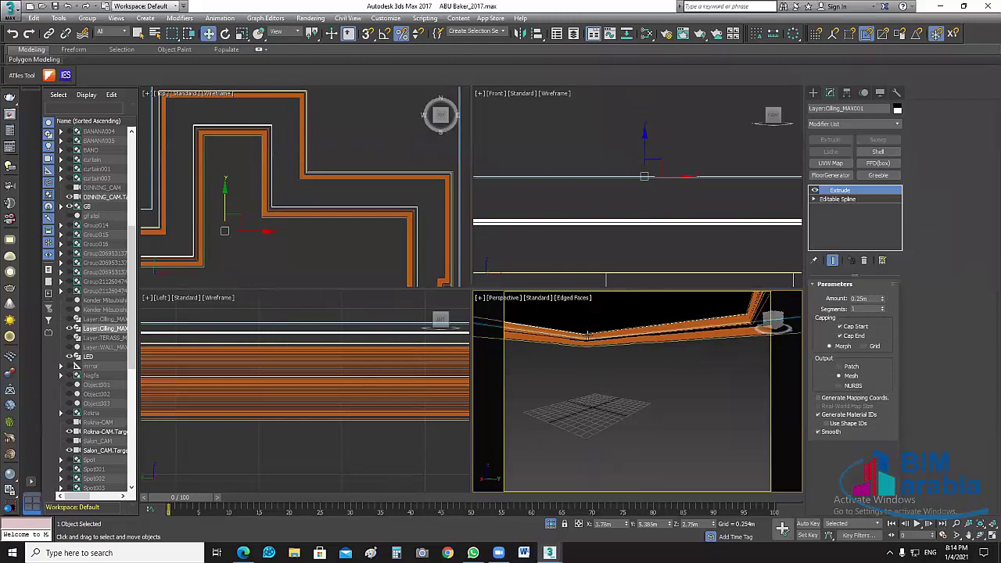
Step: Select the GB group and reframe the Perspective view along the ceiling
click(588, 376)
scroll(618, 384, up, 3)
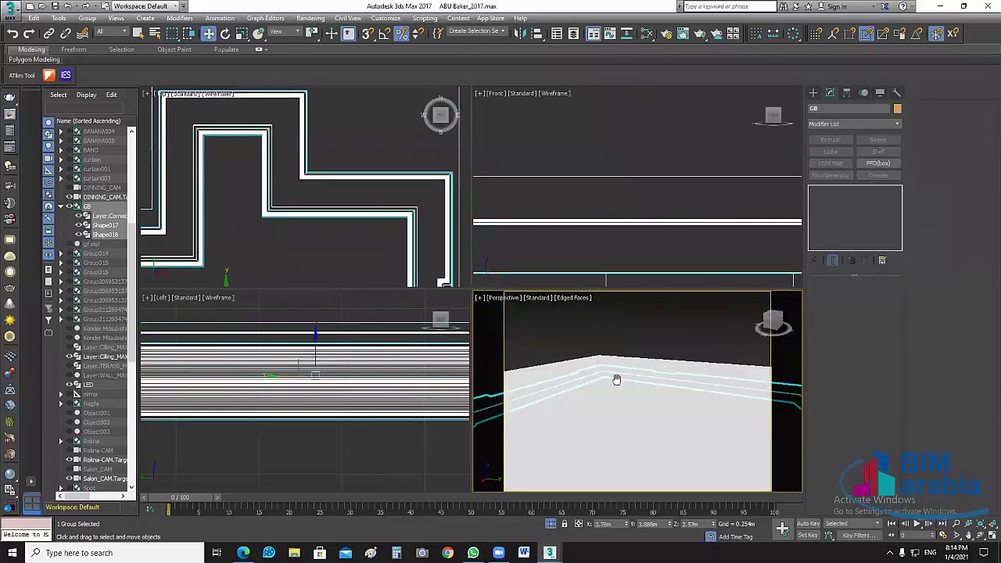
middle_drag(616, 380, 682, 329)
scroll(619, 370, up, 2)
scroll(661, 388, down, 3)
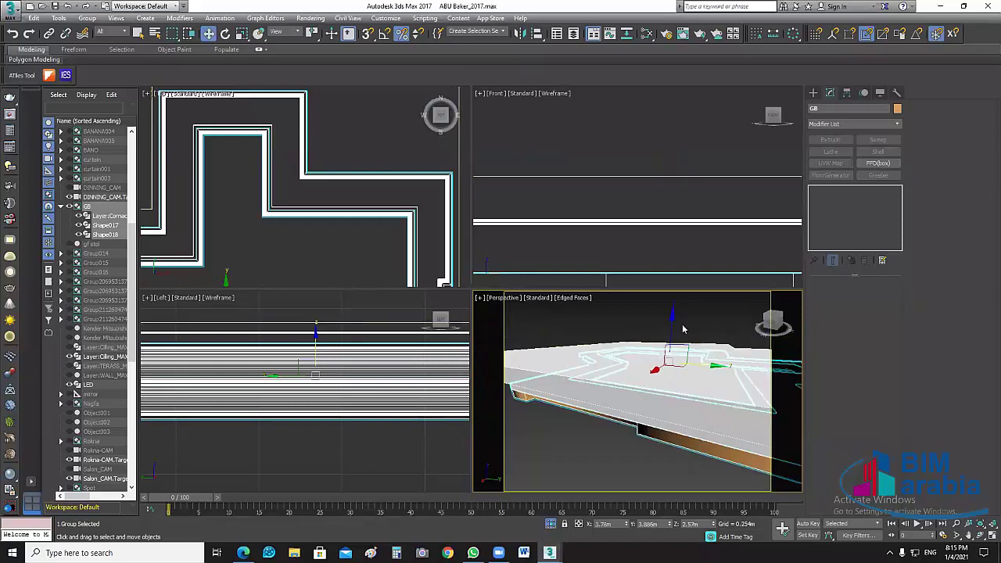
scroll(683, 329, down, 5)
scroll(657, 344, up, 1)
scroll(649, 363, up, 2)
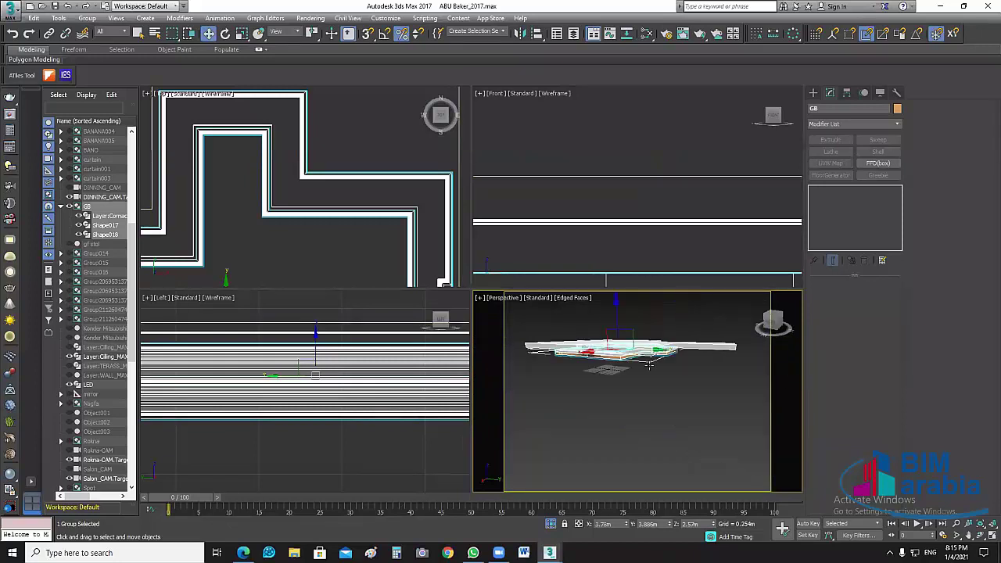
scroll(649, 364, up, 3)
scroll(656, 358, down, 1)
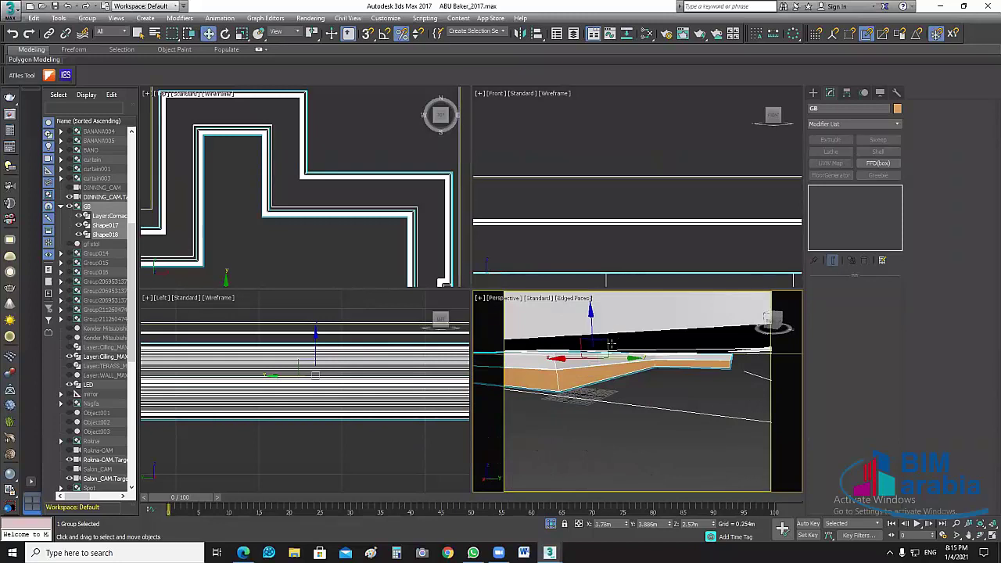
Step: Reselect the GB ceiling group in Top, zoom out, and maximize the Top viewport
click(415, 208)
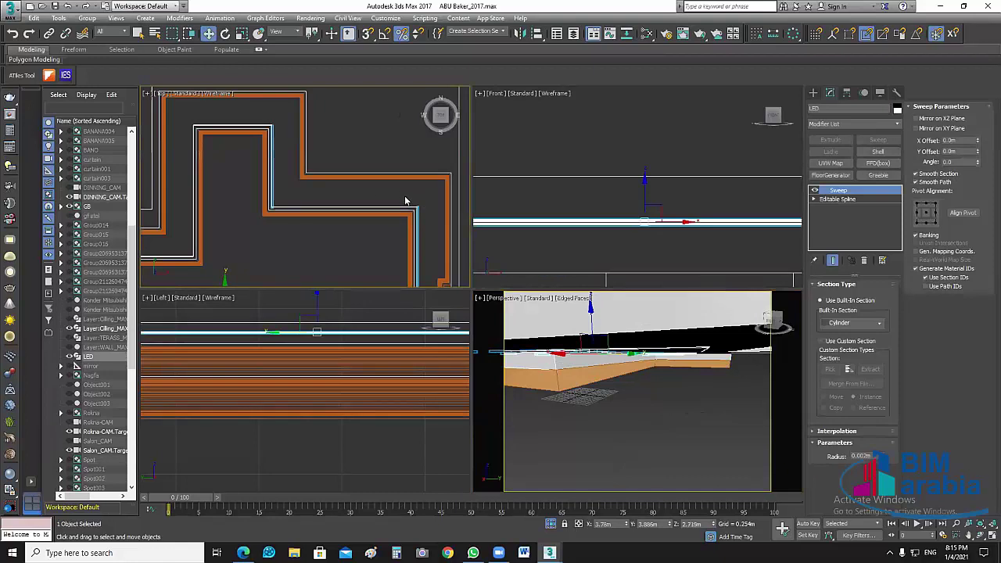
click(425, 196)
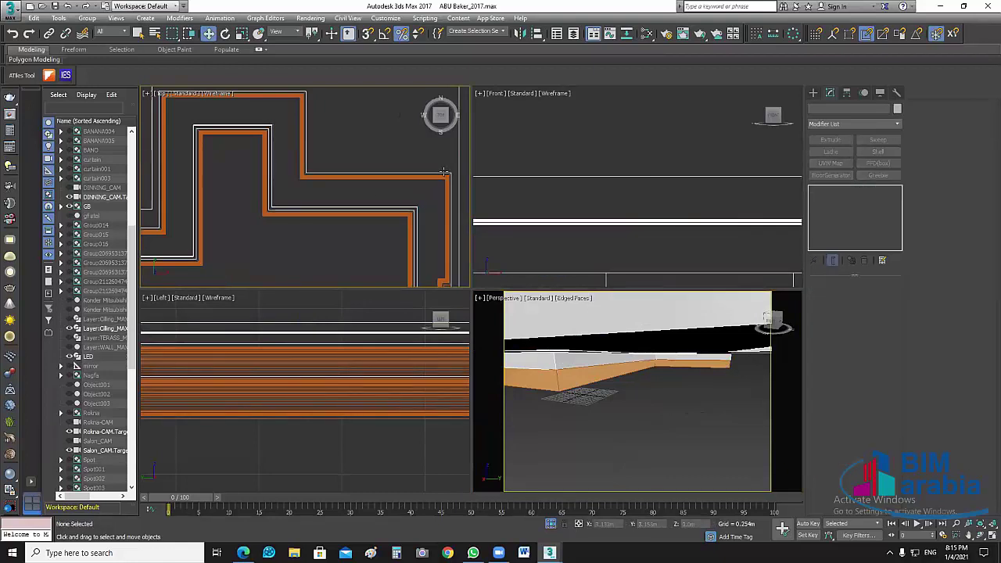
click(443, 172)
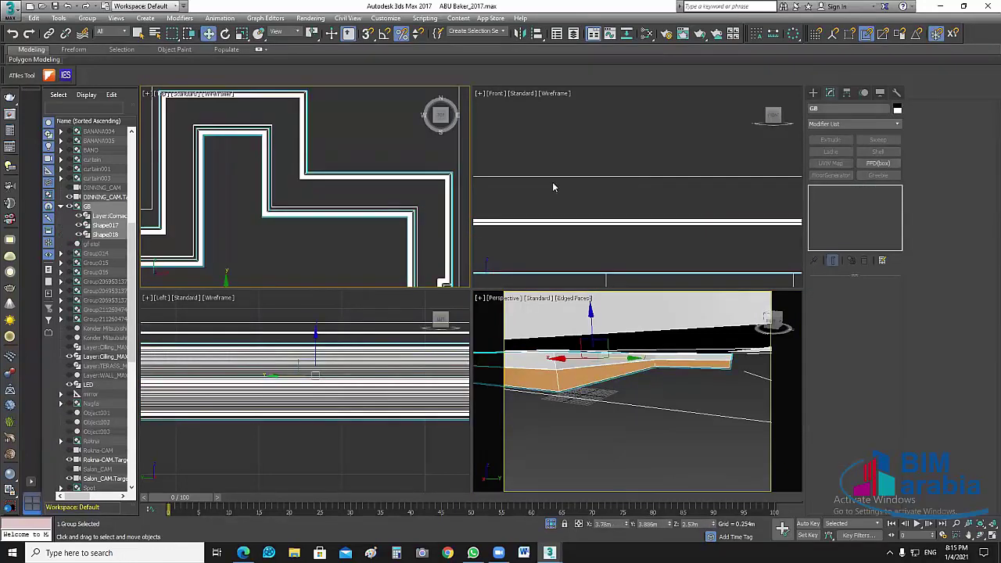
scroll(553, 187, down, 1)
scroll(553, 187, down, 1)
scroll(384, 208, down, 2)
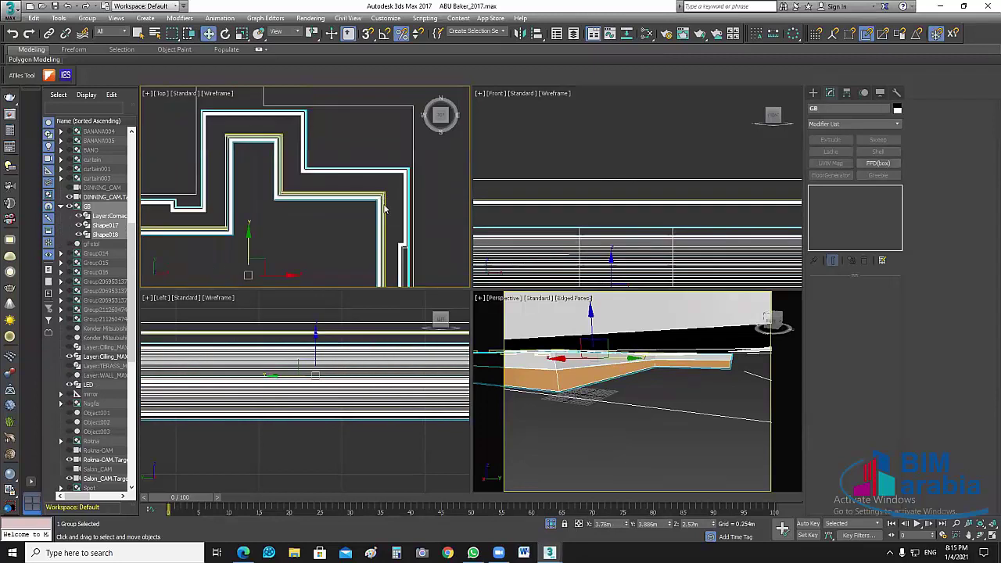
scroll(384, 208, down, 2)
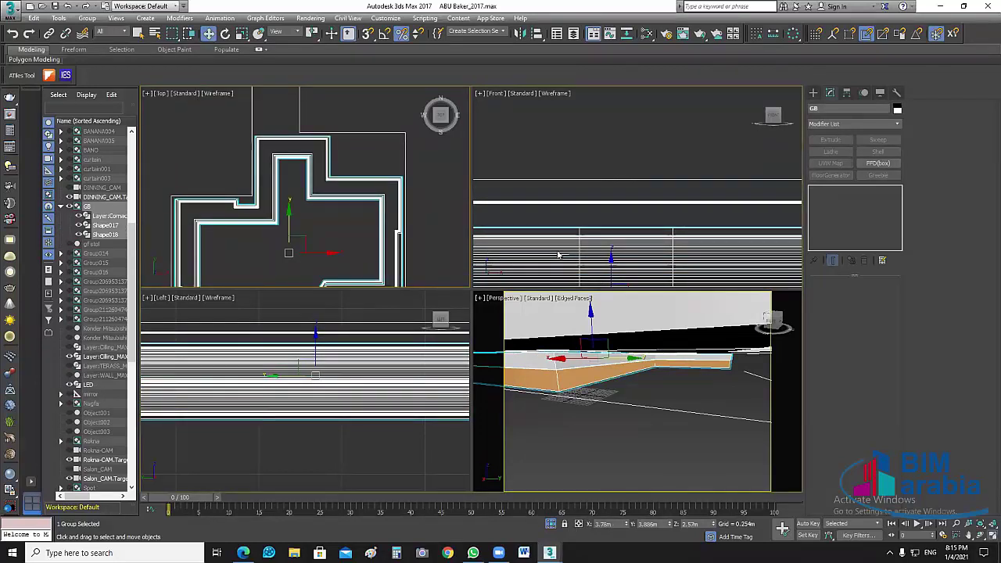
key(alt+w)
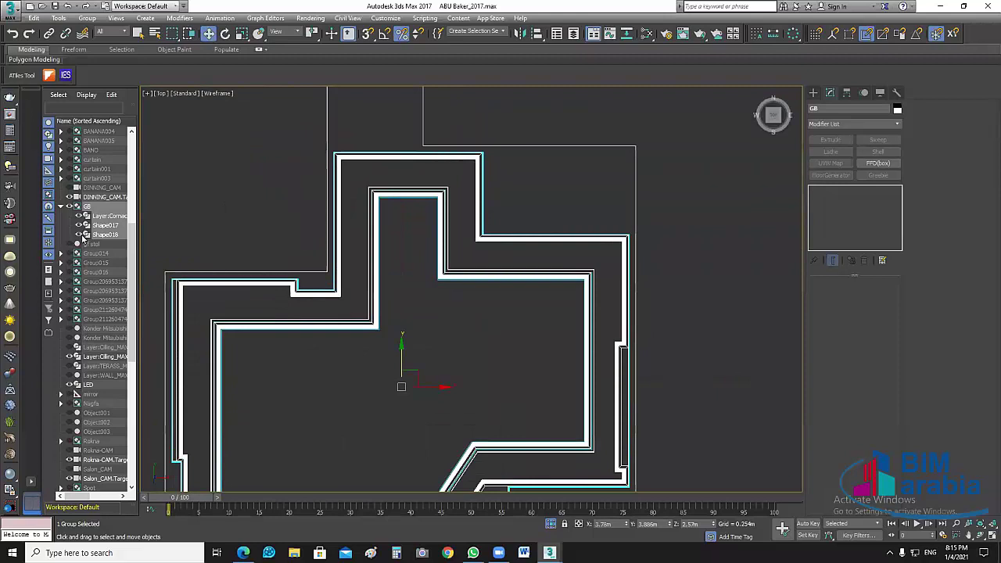
Step: Open the GB group and hide wall shapes Shape017 and Shape018
click(83, 240)
click(85, 234)
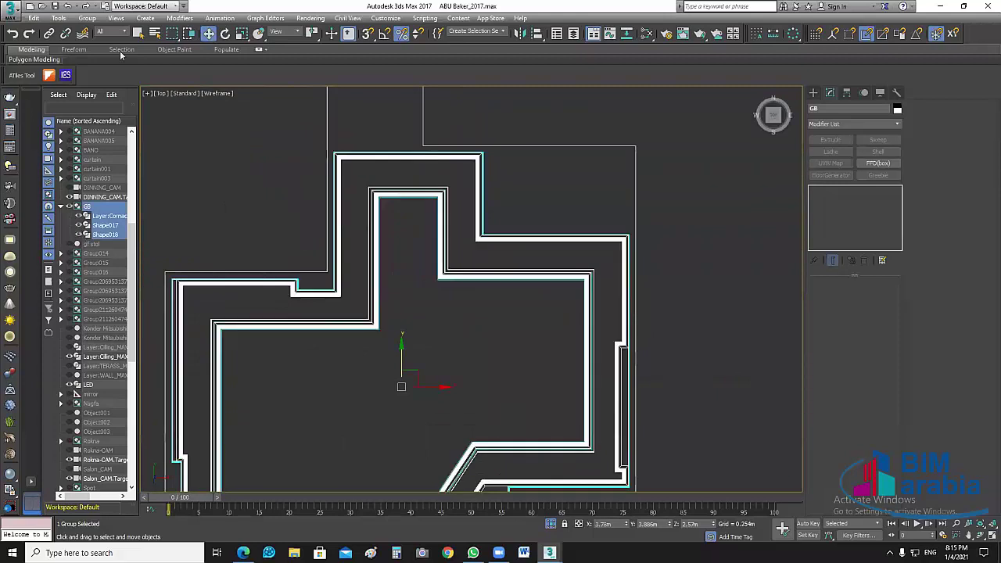
click(87, 18)
click(106, 61)
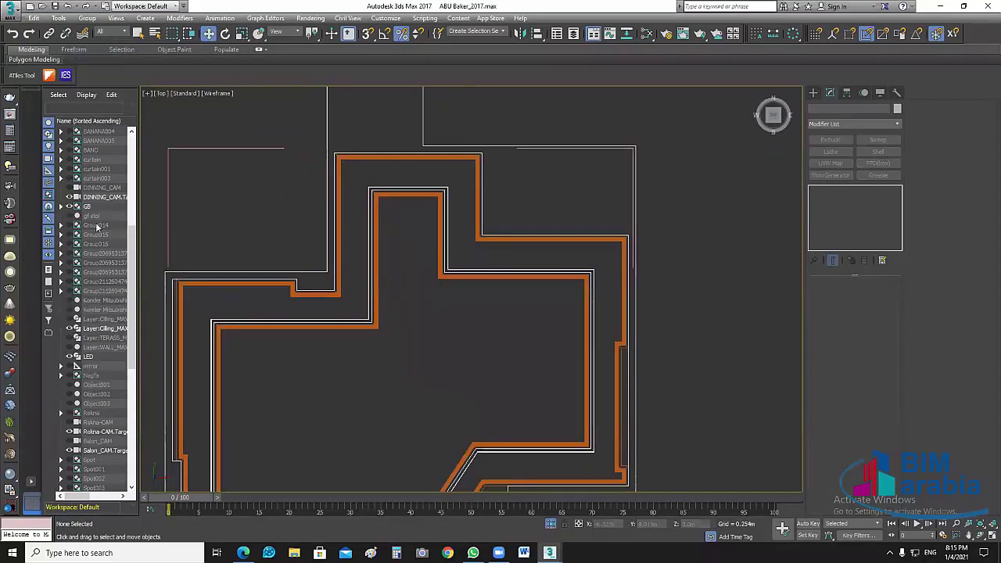
click(61, 207)
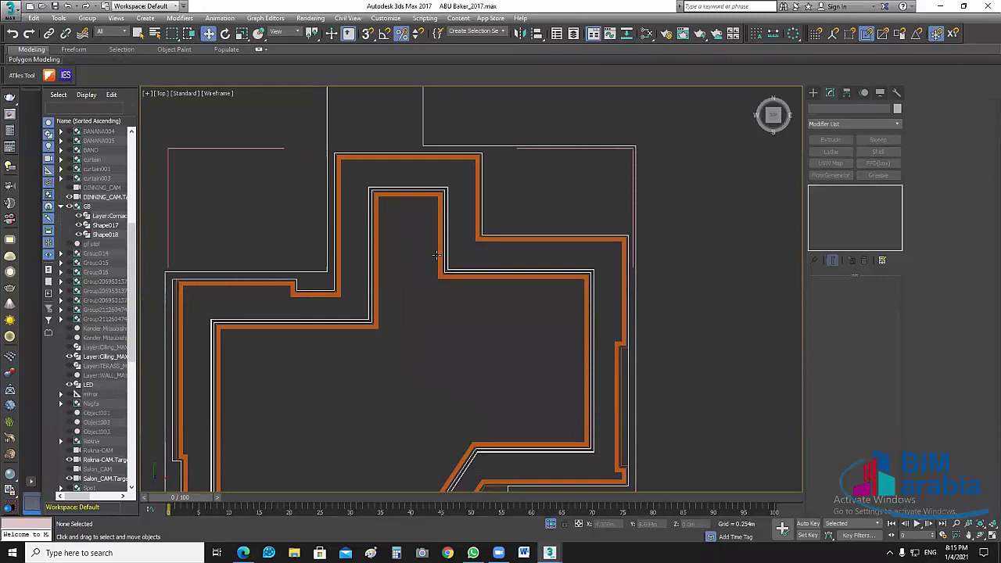
click(79, 234)
click(78, 225)
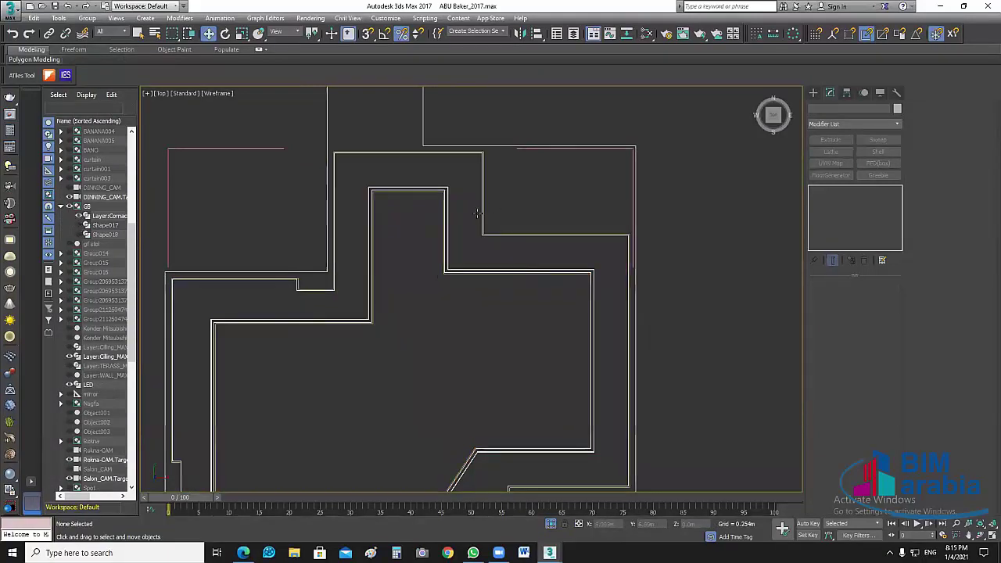
Step: Select the Layer:Cornace001 outline and enter Spline sub-object level
click(511, 313)
scroll(512, 290, down, 3)
middle_drag(512, 290, 510, 286)
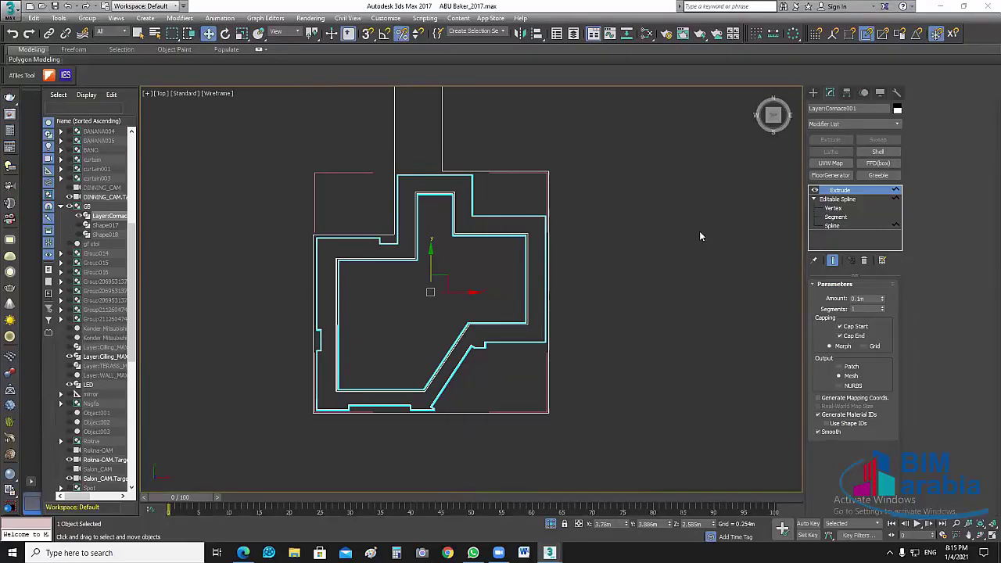
scroll(530, 239, up, 1)
scroll(523, 250, up, 1)
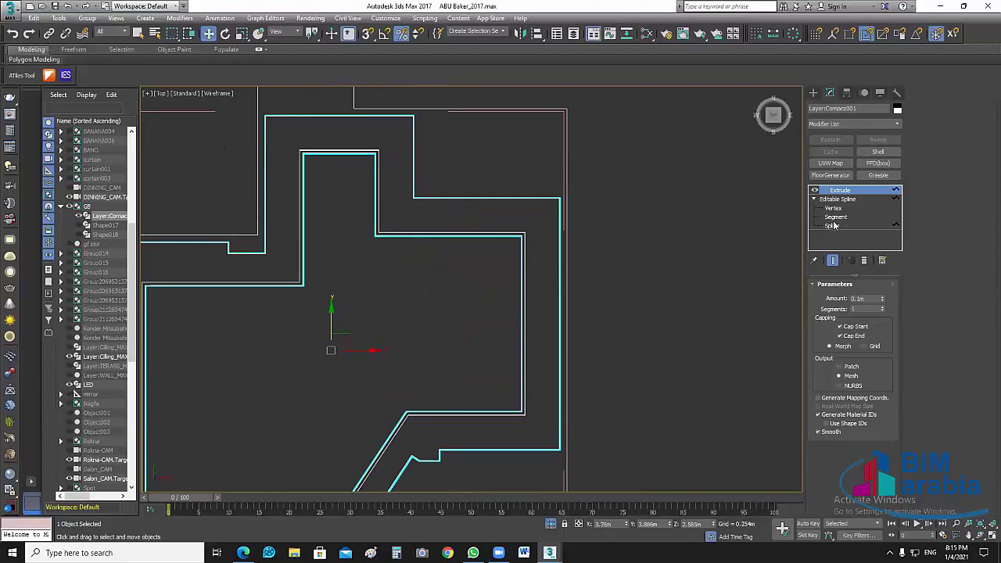
key(3)
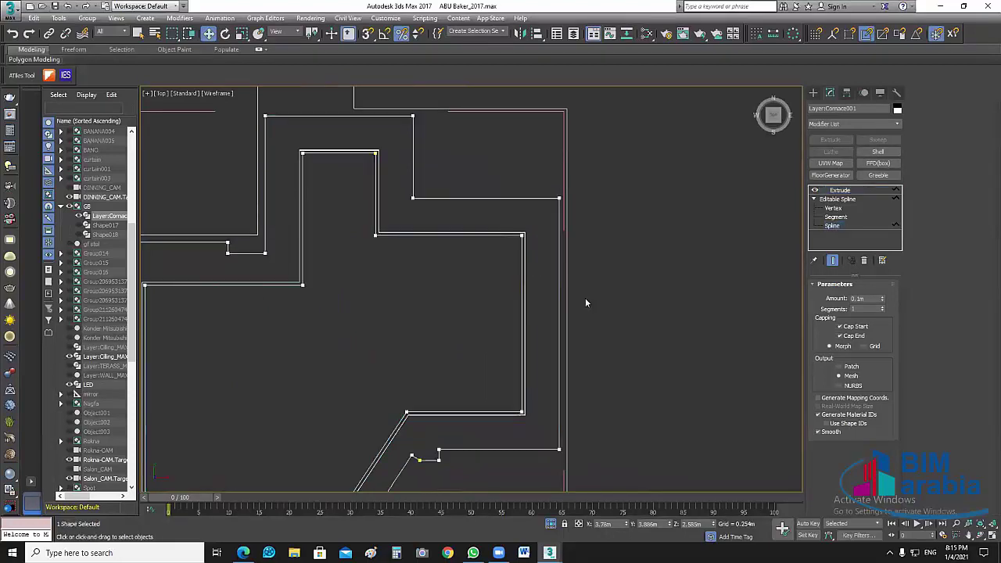
Step: Create an offset outline copy of cornice spline 2
click(968, 386)
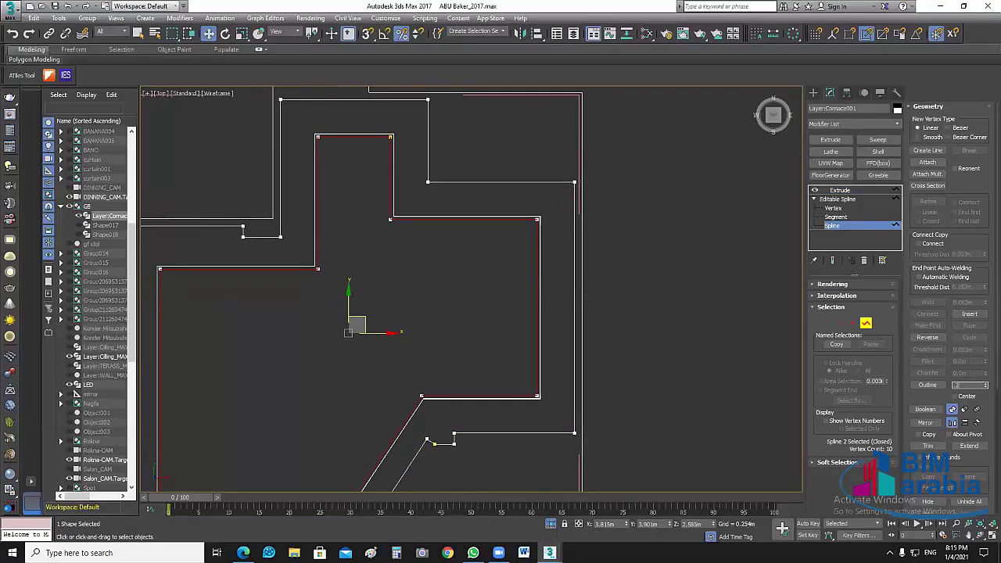
key(Return)
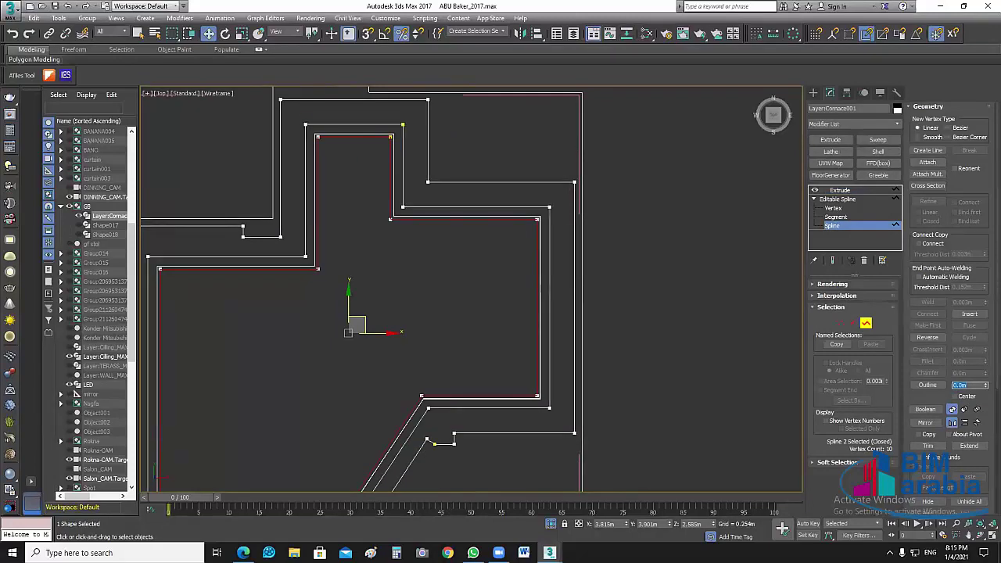
middle_drag(634, 322, 690, 294)
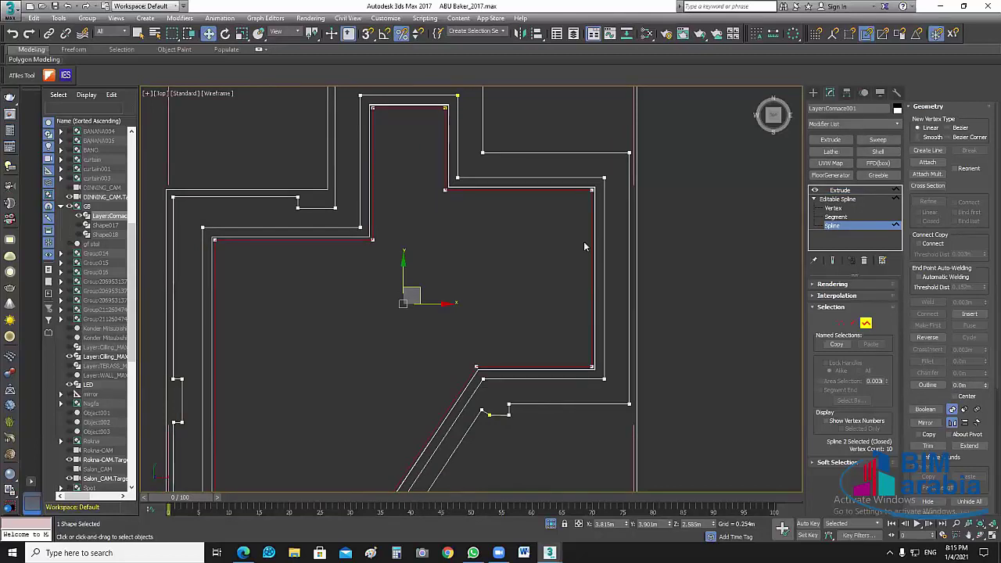
click(727, 220)
middle_drag(740, 222, 759, 235)
Step: Outline cornice spline 3 the same way and select both new outline splines
click(625, 219)
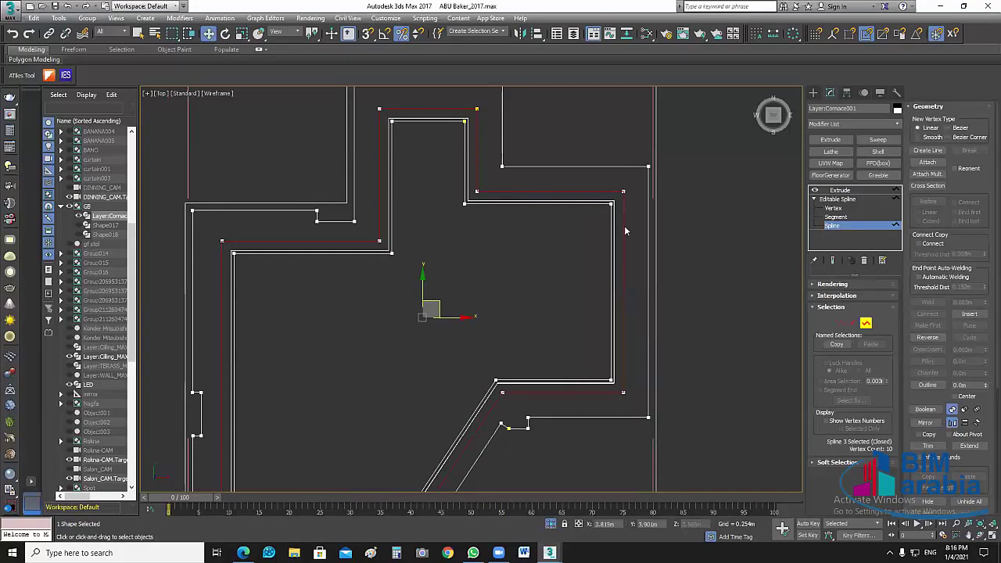
middle_drag(625, 227, 625, 241)
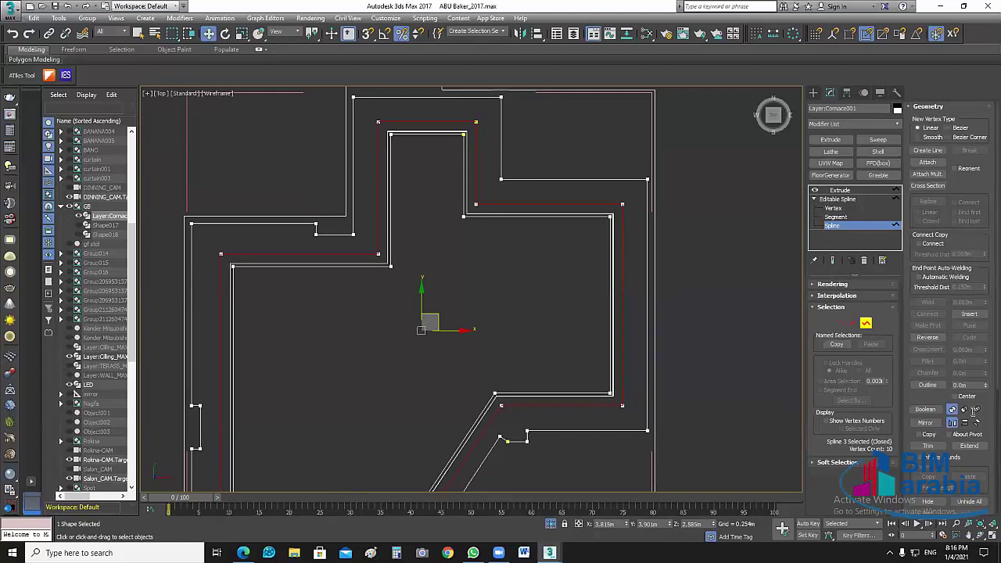
click(970, 385)
key(Return)
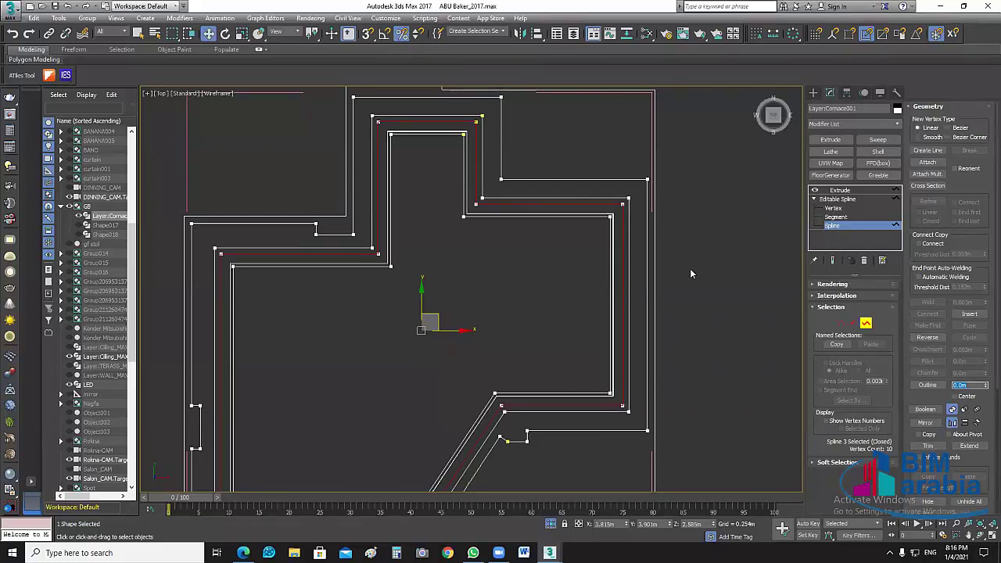
key(ctrl+a)
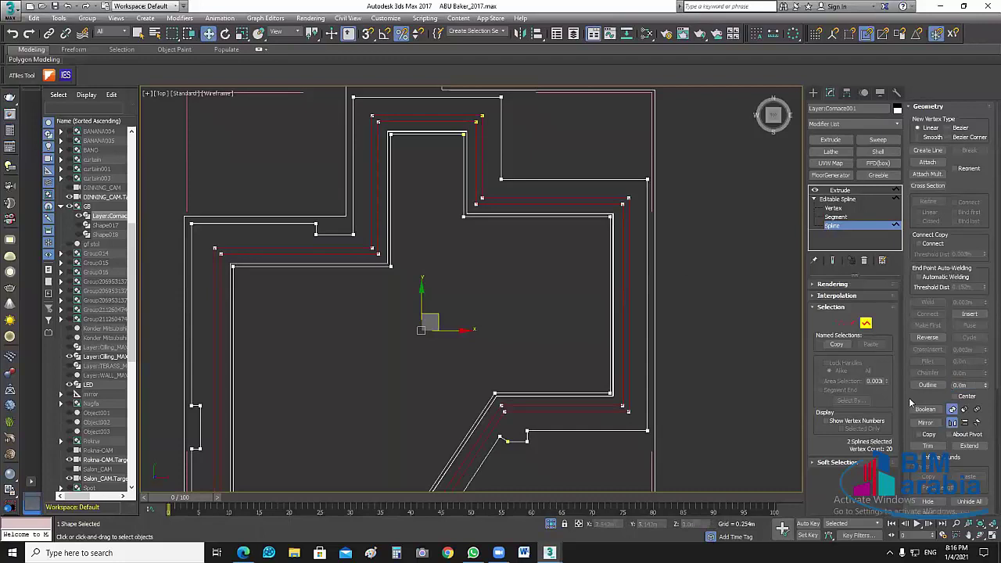
scroll(919, 346, down, 5)
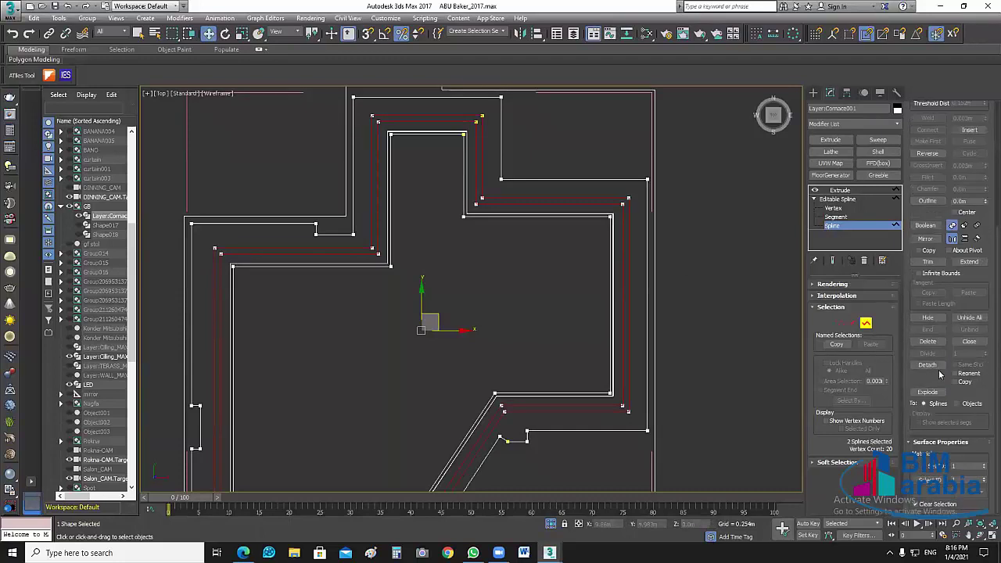
Step: Detach the two outline splines as a new shape named SC and select it
click(927, 364)
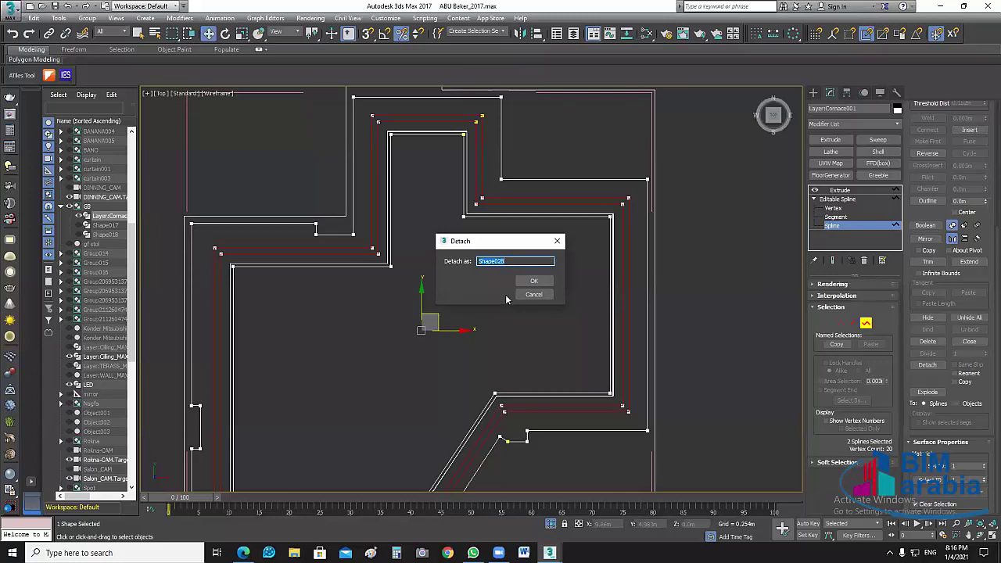
text(S)
text(C)
click(535, 281)
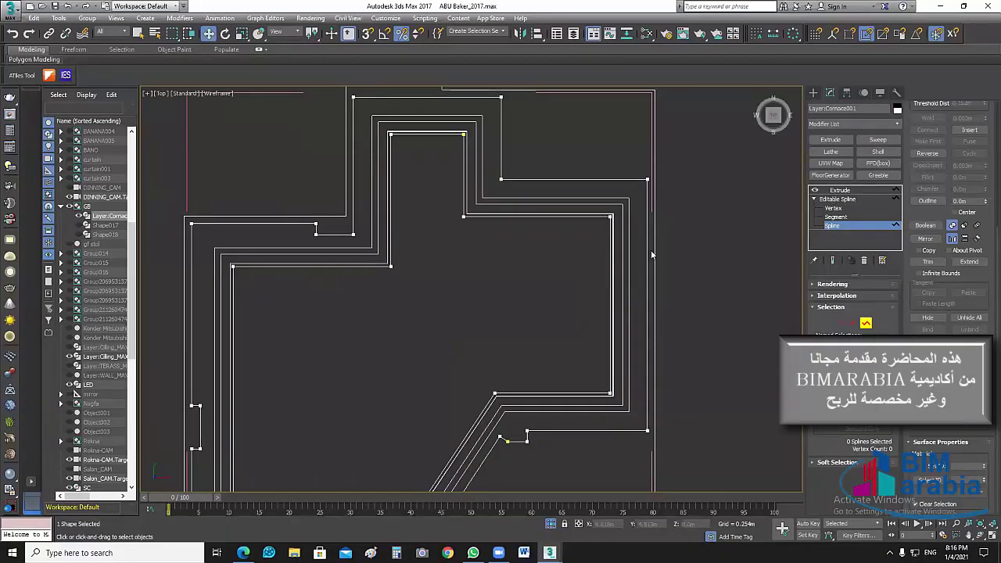
click(837, 200)
click(626, 221)
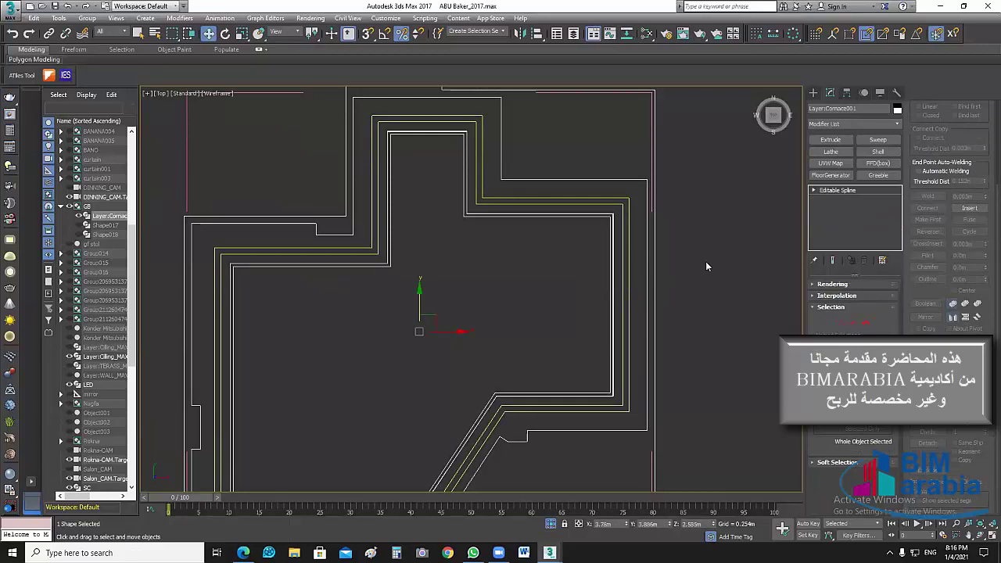
Step: Frame SC in the four-view layout and give it a 0.1m Extrude
middle_drag(705, 262, 711, 230)
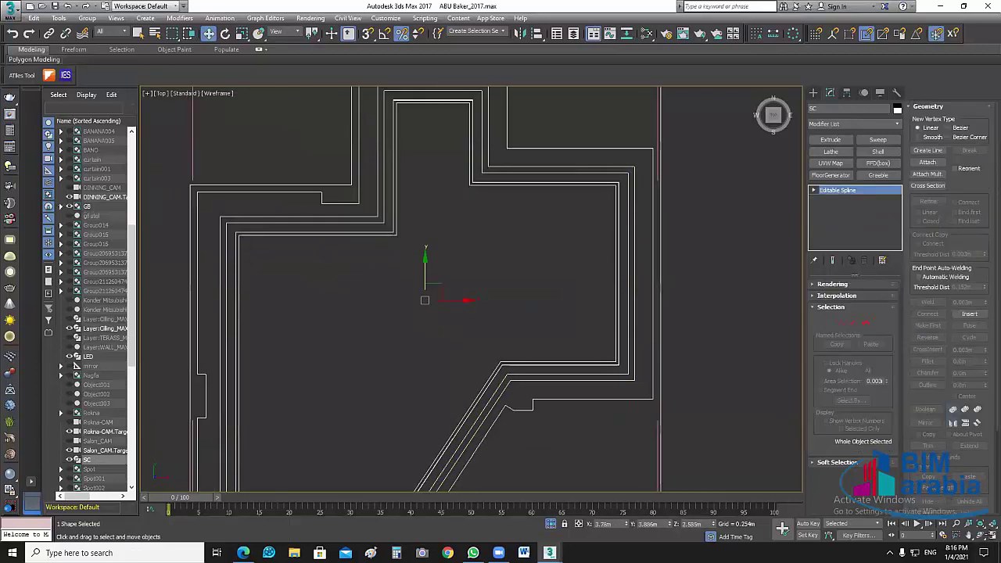
key(alt+w)
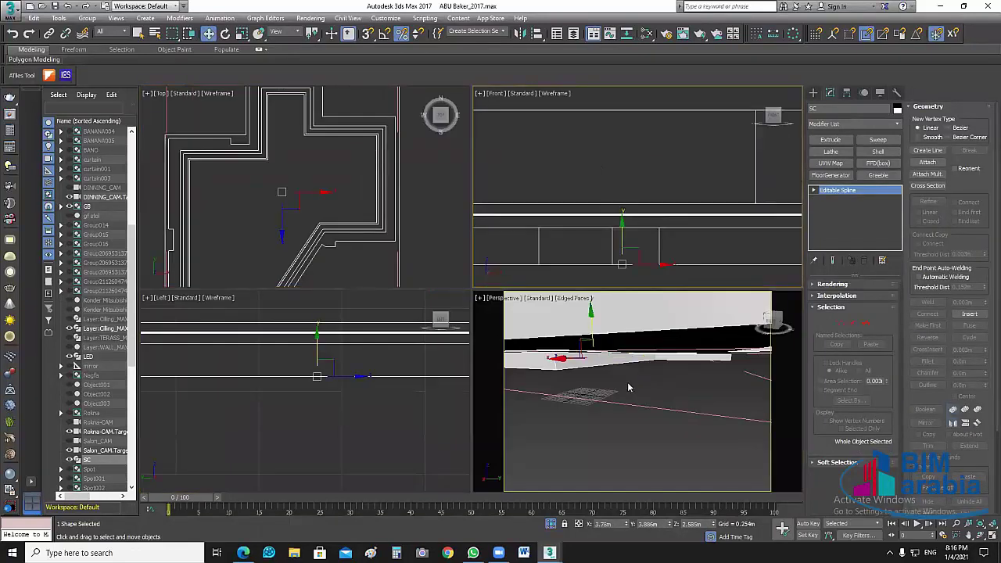
key(z)
alt+middle_drag(603, 384, 603, 396)
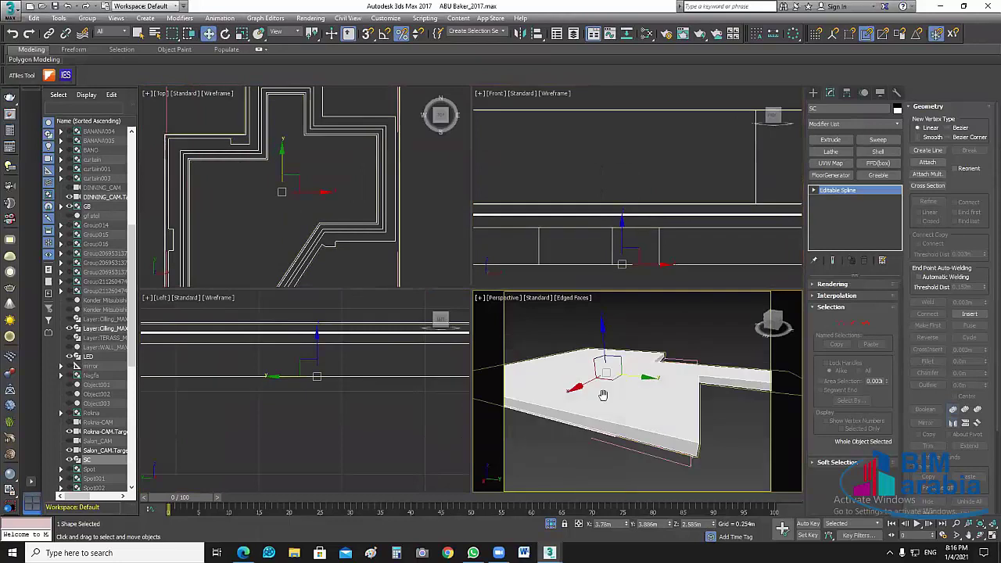
scroll(603, 441, down, 2)
scroll(603, 436, down, 1)
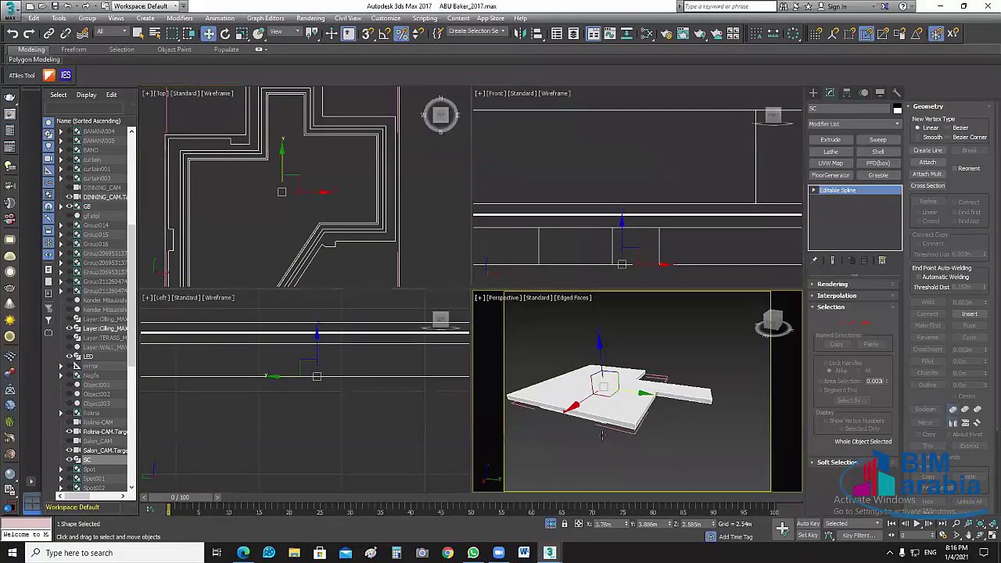
click(831, 139)
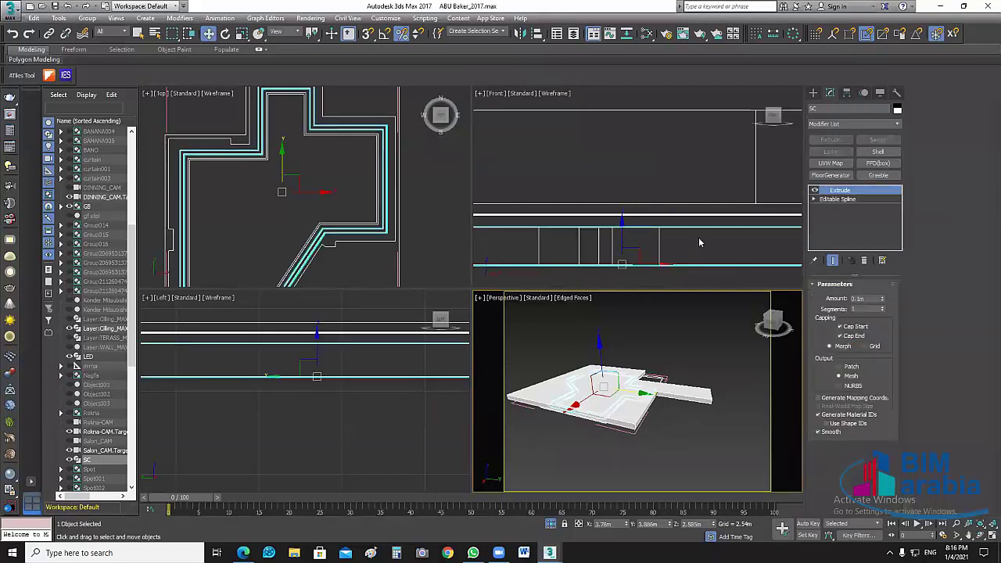
scroll(731, 199, down, 2)
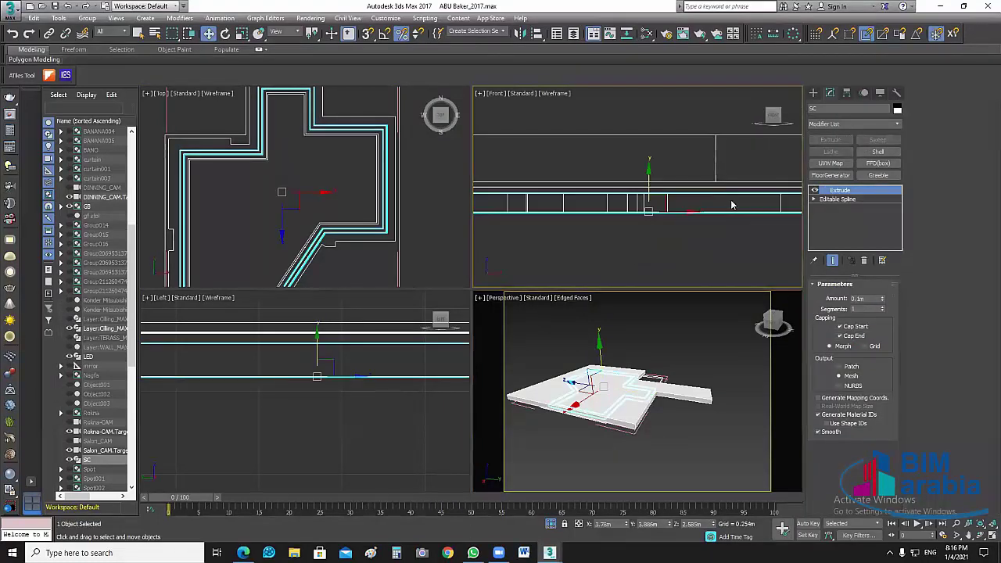
scroll(408, 210, up, 3)
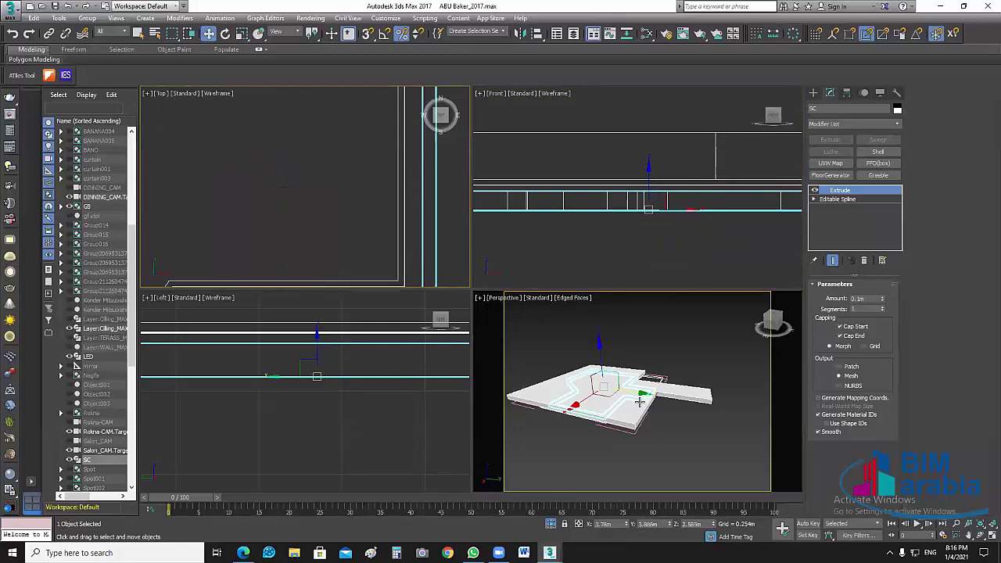
Step: Lift the extruded SC ceiling piece slightly upward in the Front view
mouse_move(639, 393)
alt+middle_down()
mouse_move(609, 395)
mouse_move(679, 233)
alt+middle_up()
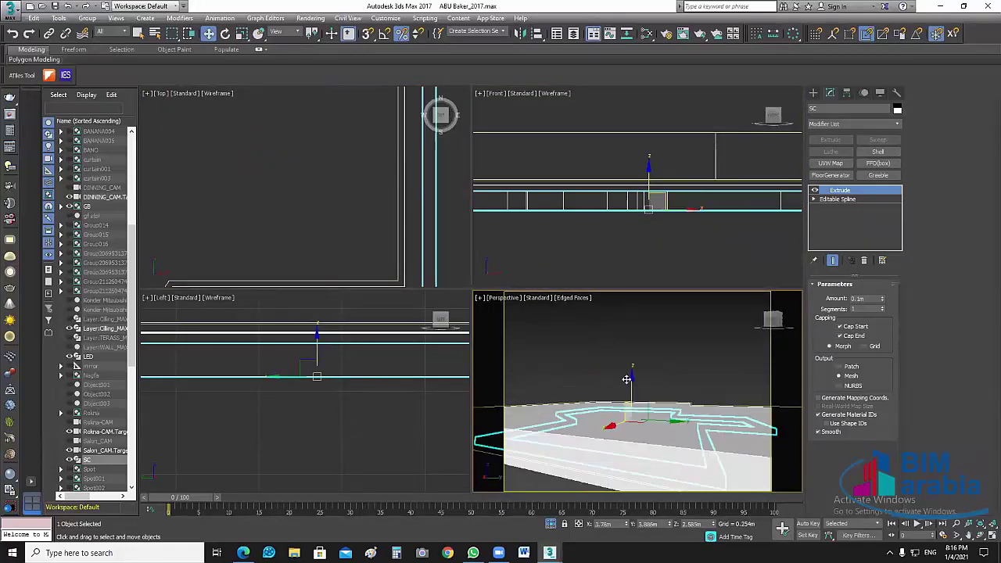
scroll(607, 254, down, 1)
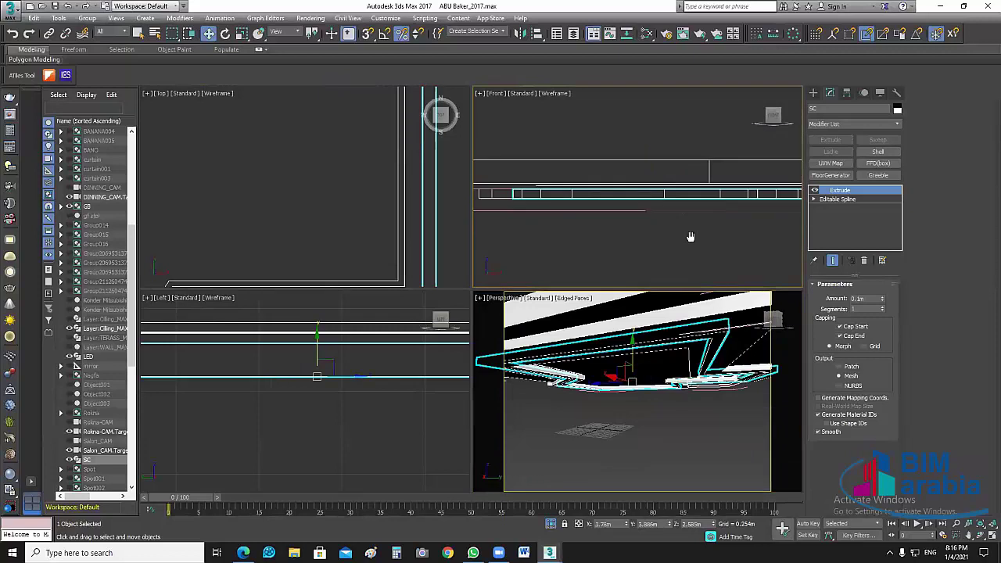
scroll(681, 239, down, 1)
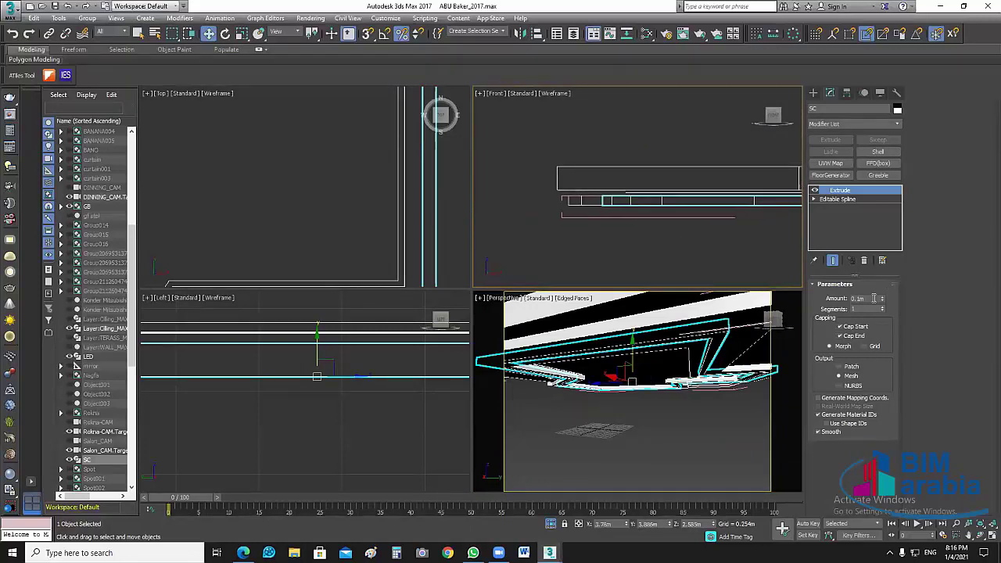
scroll(606, 241, up, 1)
scroll(606, 247, up, 1)
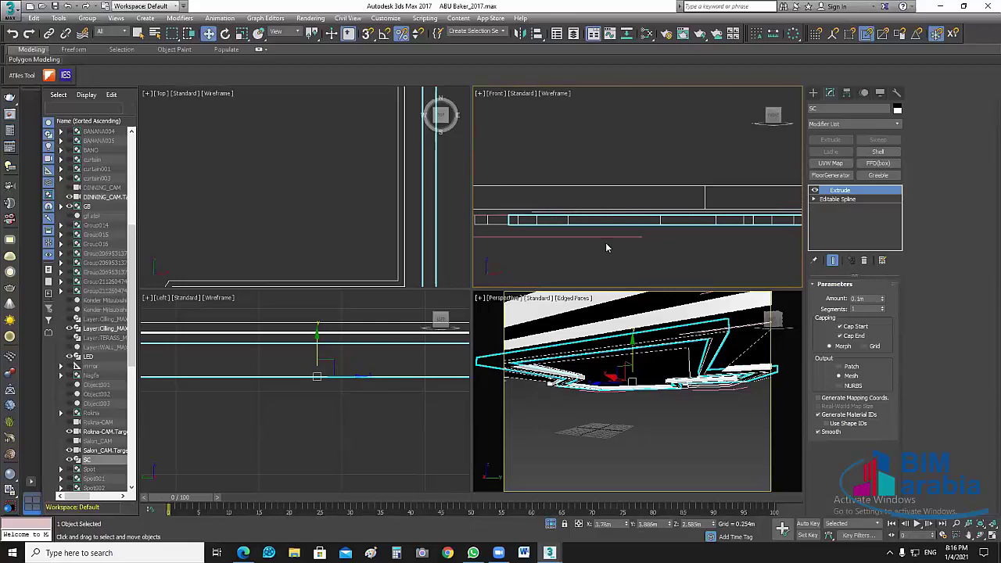
scroll(726, 248, up, 1)
scroll(740, 240, up, 1)
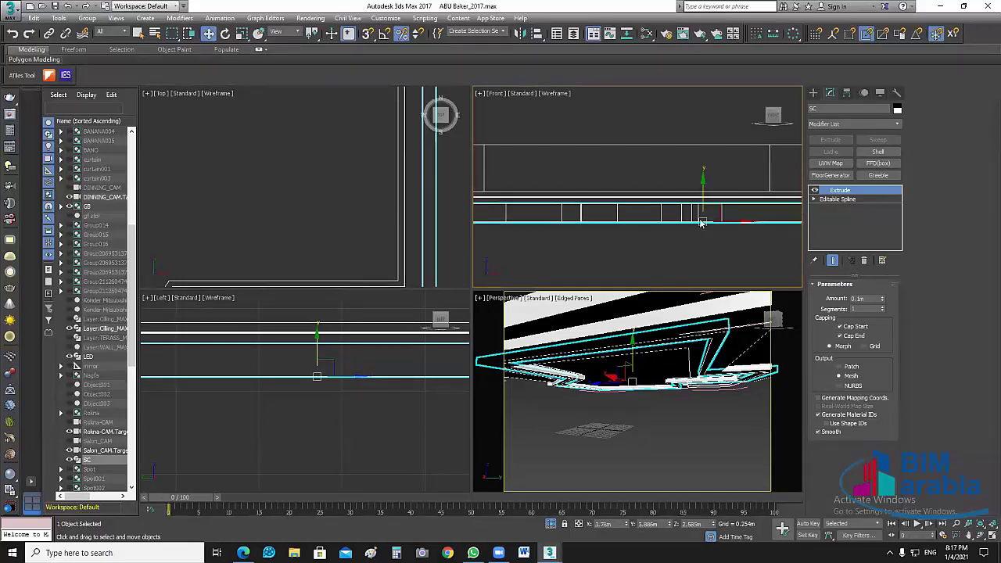
mouse_move(702, 223)
mouse_down()
mouse_move(692, 193)
mouse_move(699, 202)
mouse_up()
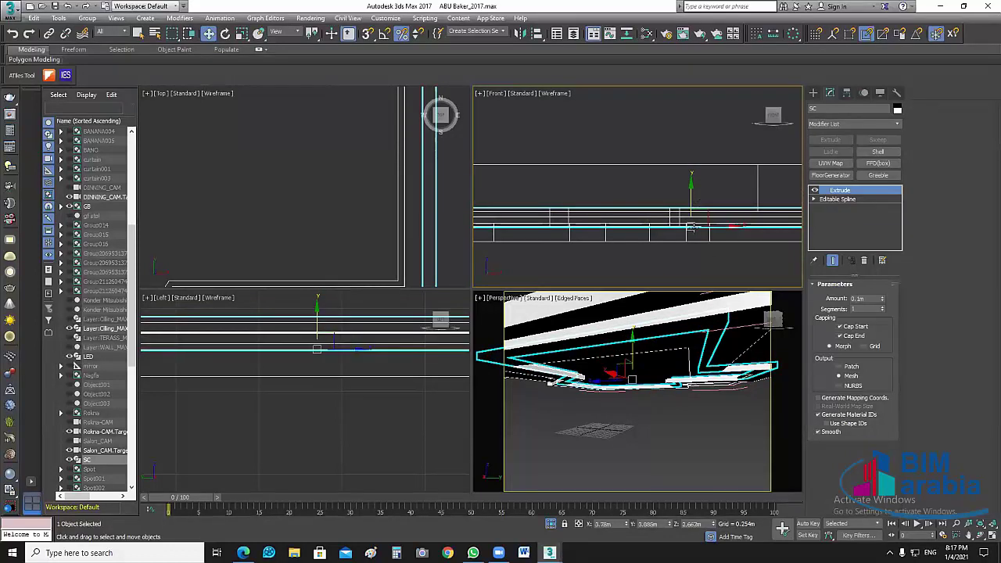
Step: Select the LED cove sweep and zoom to it in Front, Top and Perspective views
click(684, 217)
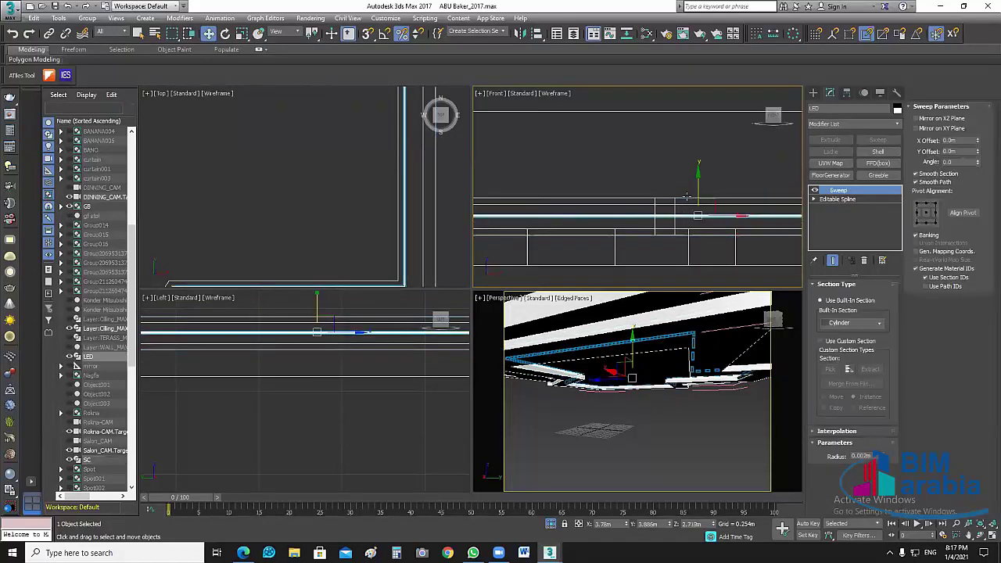
click(723, 279)
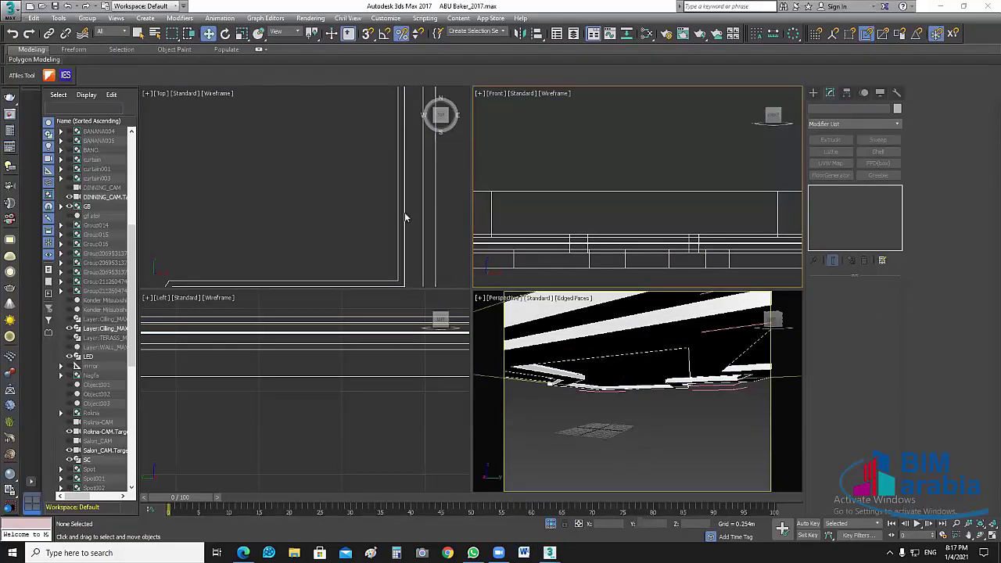
click(689, 264)
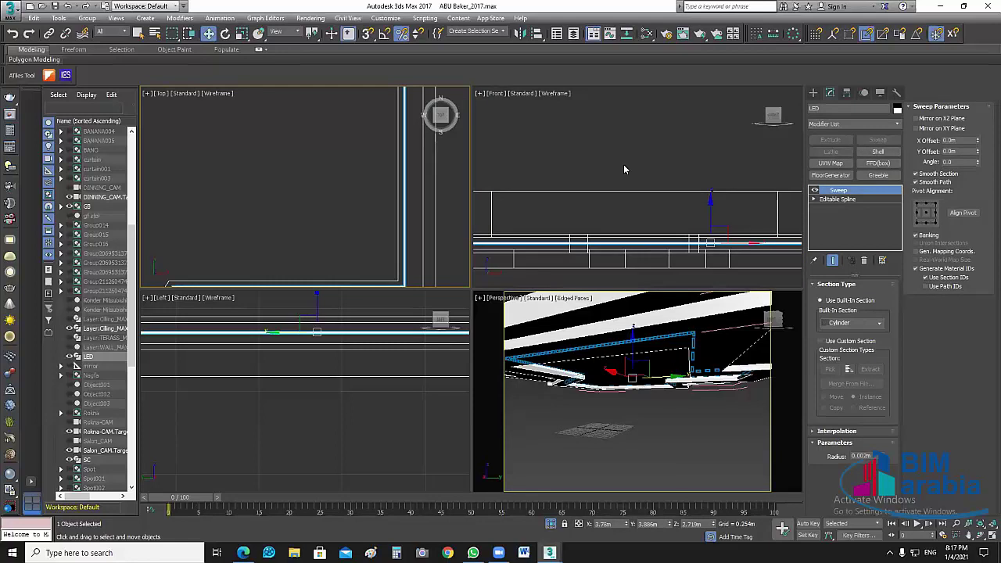
key(z)
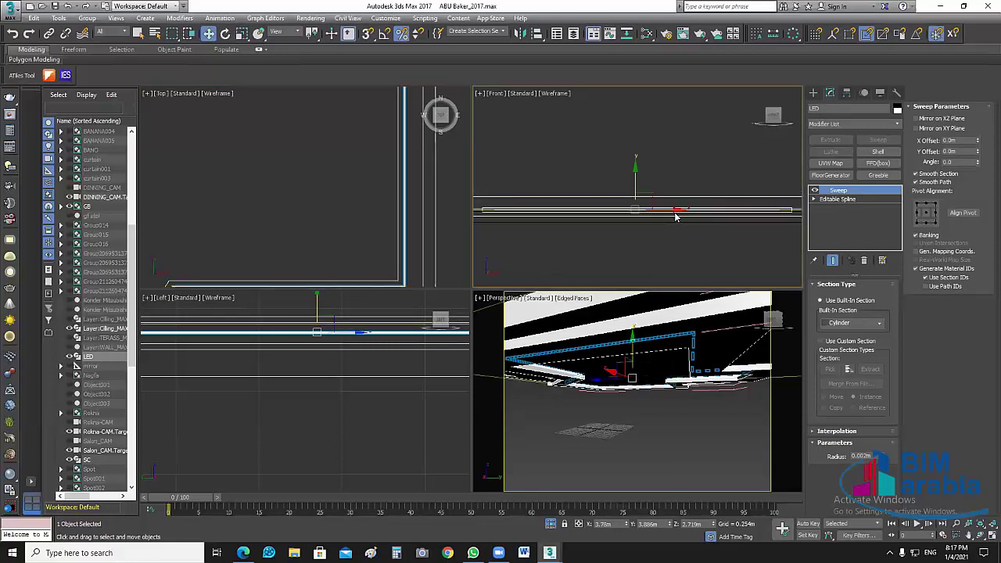
middle_click(357, 226)
key(z)
middle_click(667, 429)
key(z)
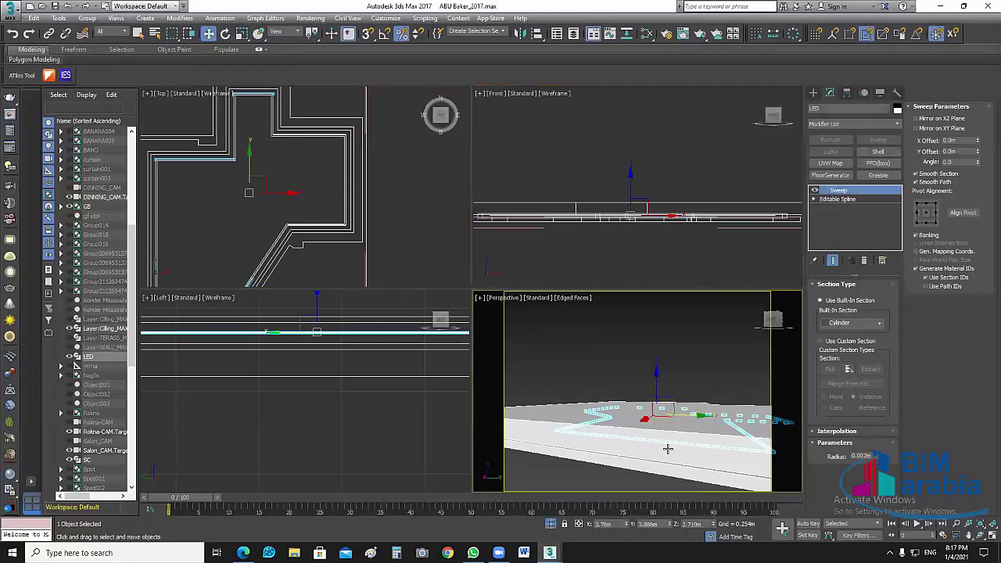
middle_click(428, 228)
key(ctrl+shift+z)
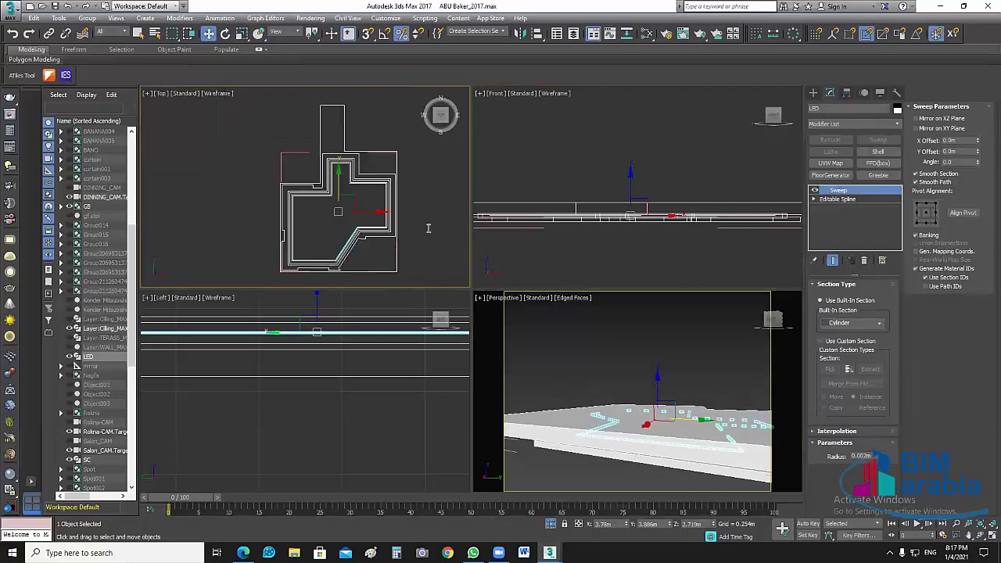
Step: Create a Mesh-type VRayLight in the Top viewport's ceiling plan
click(813, 92)
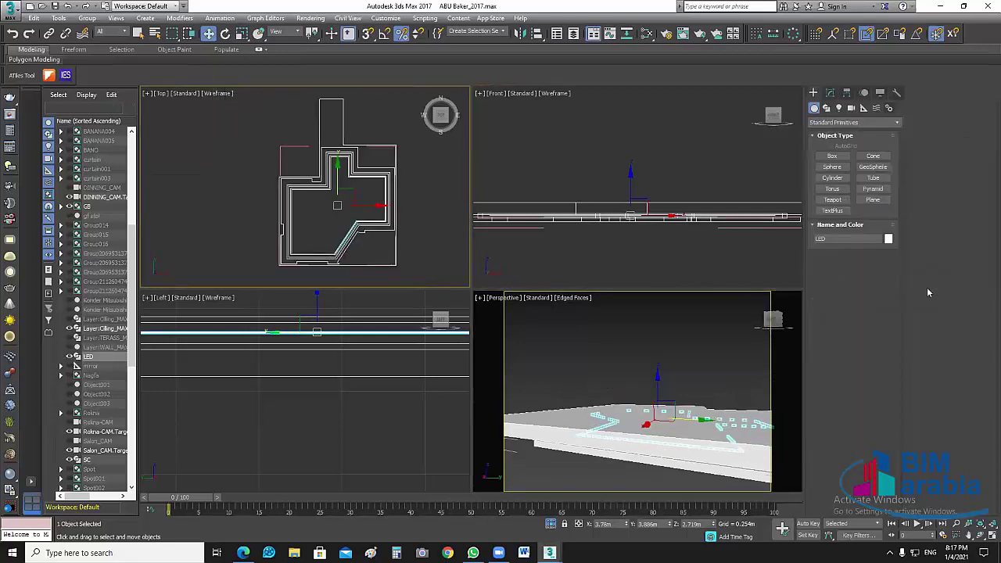
click(839, 108)
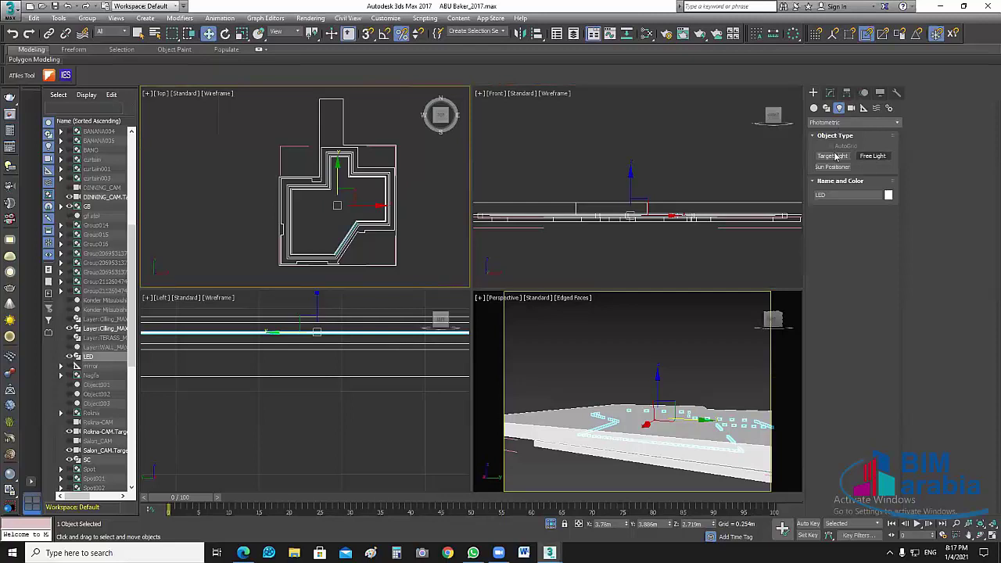
click(854, 122)
click(861, 156)
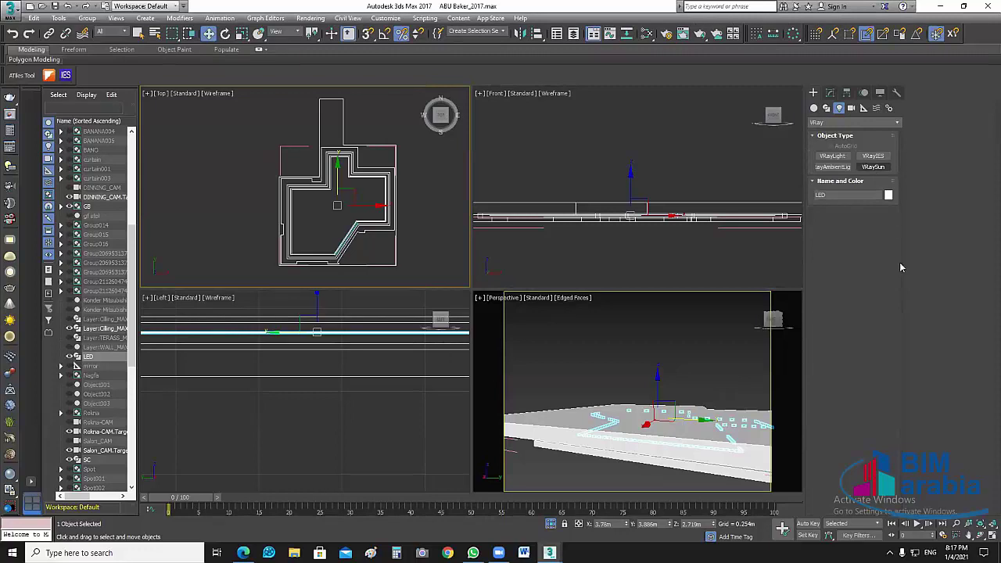
click(833, 156)
click(875, 225)
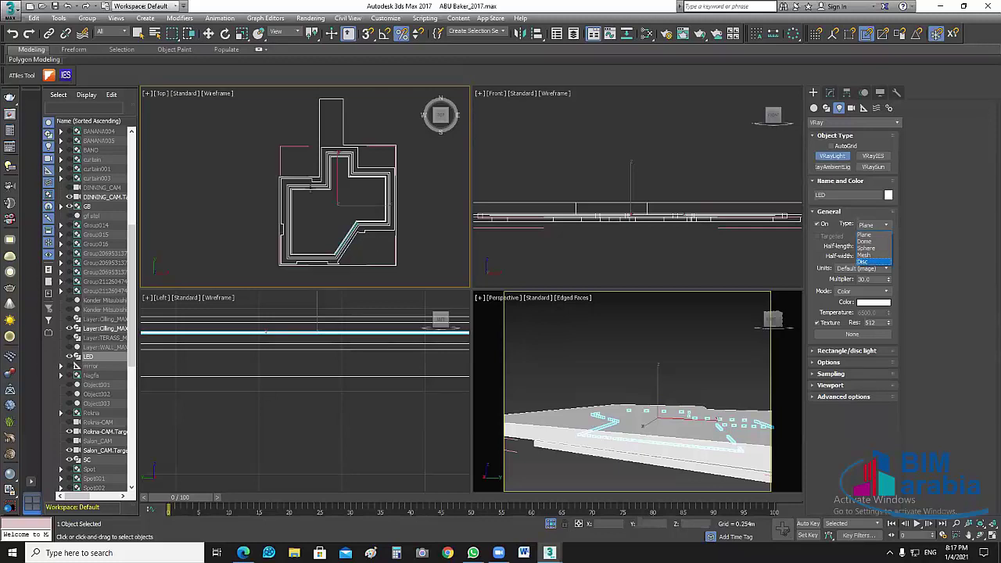
click(326, 218)
scroll(347, 197, up, 3)
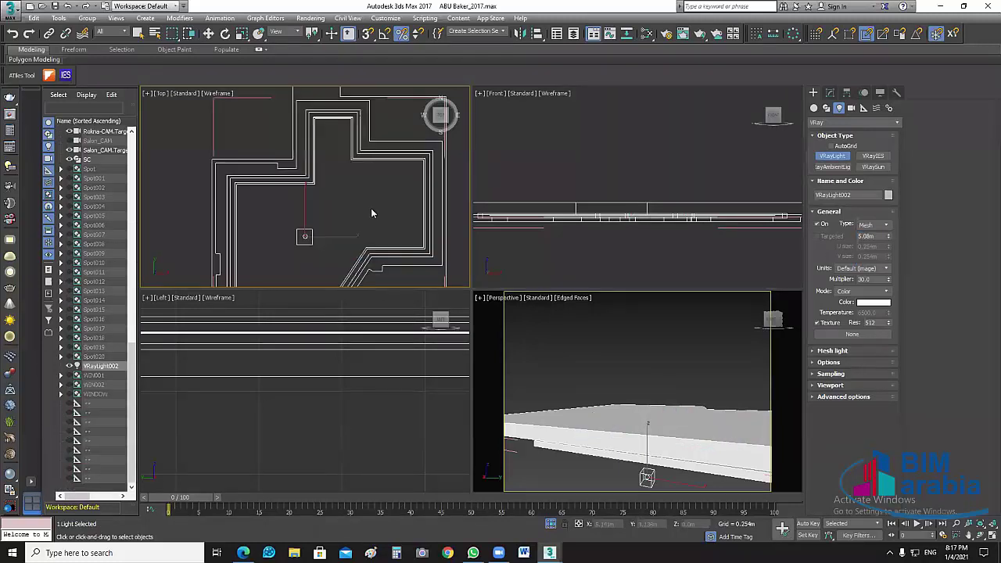
key(w)
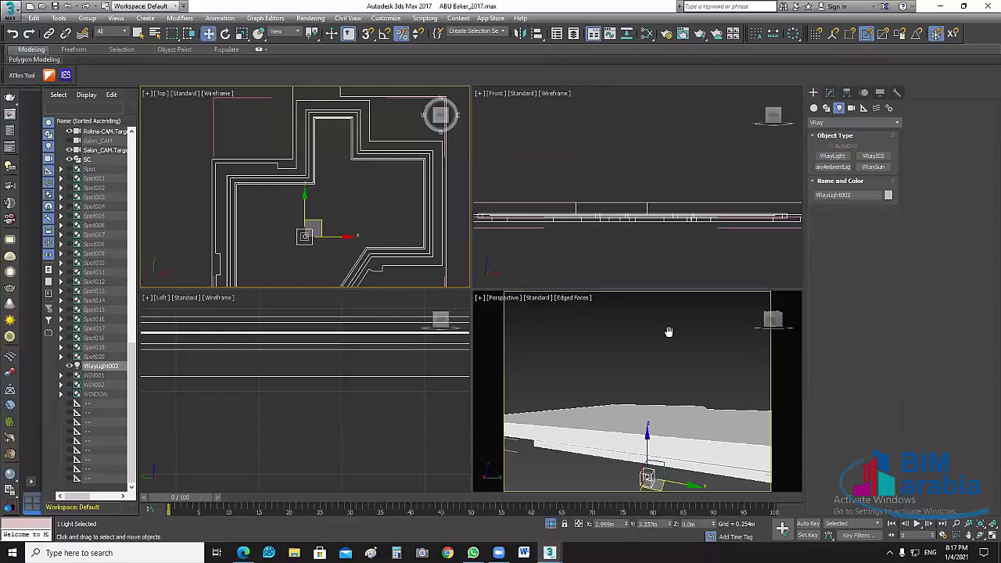
Step: Isolate the V-Ray light together with the LED cove strip in the views
scroll(669, 337, down, 5)
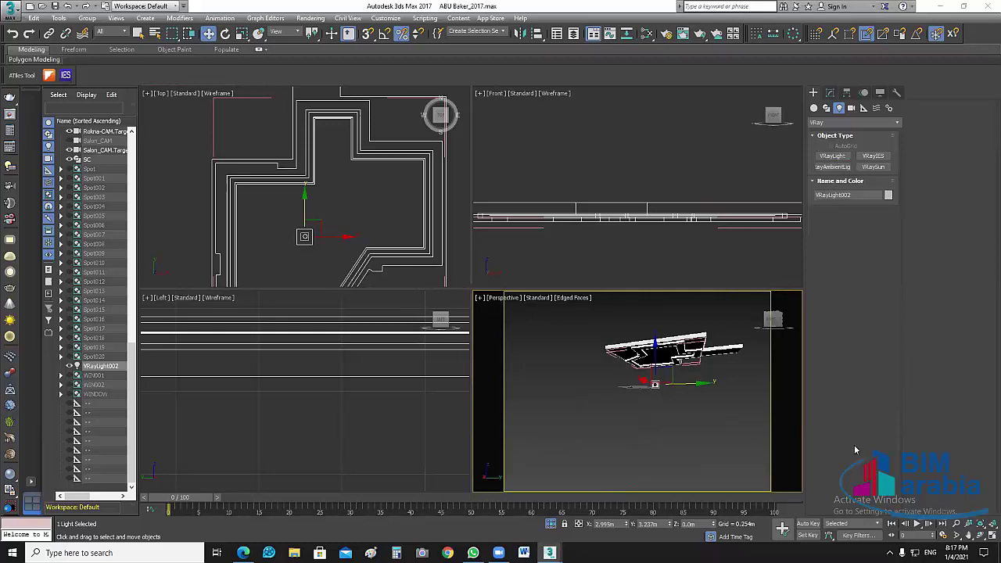
click(662, 397)
click(655, 384)
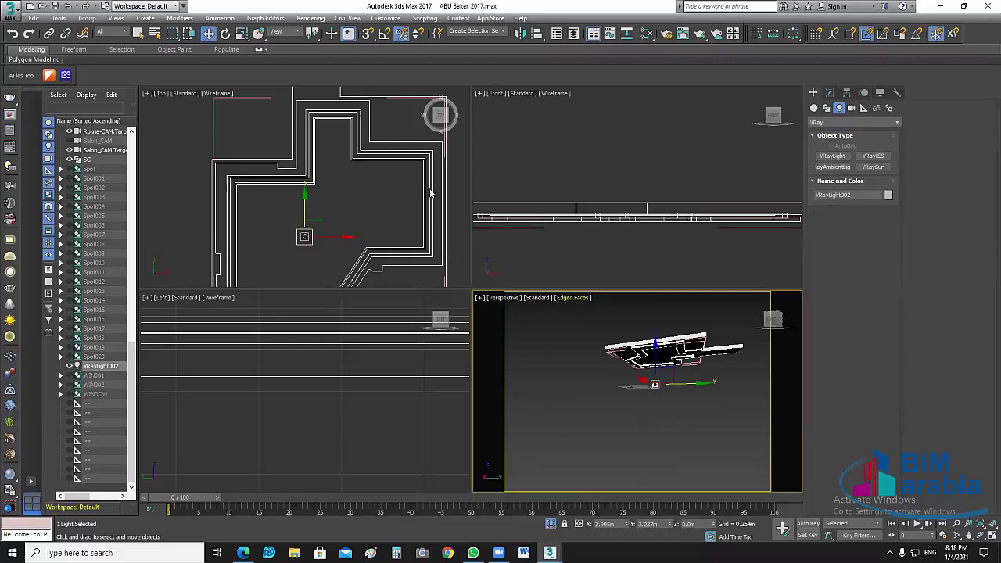
scroll(431, 192, up, 4)
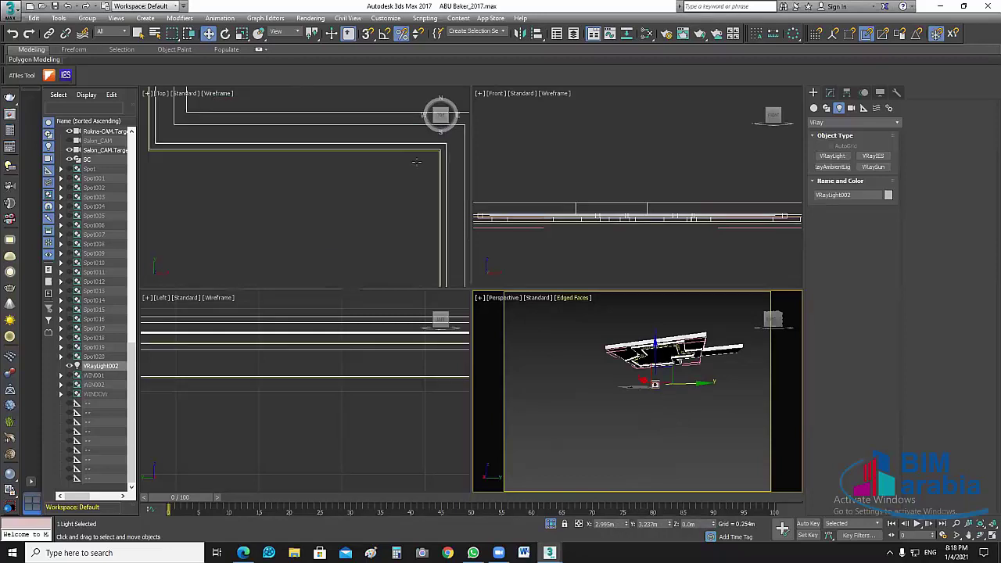
click(470, 221)
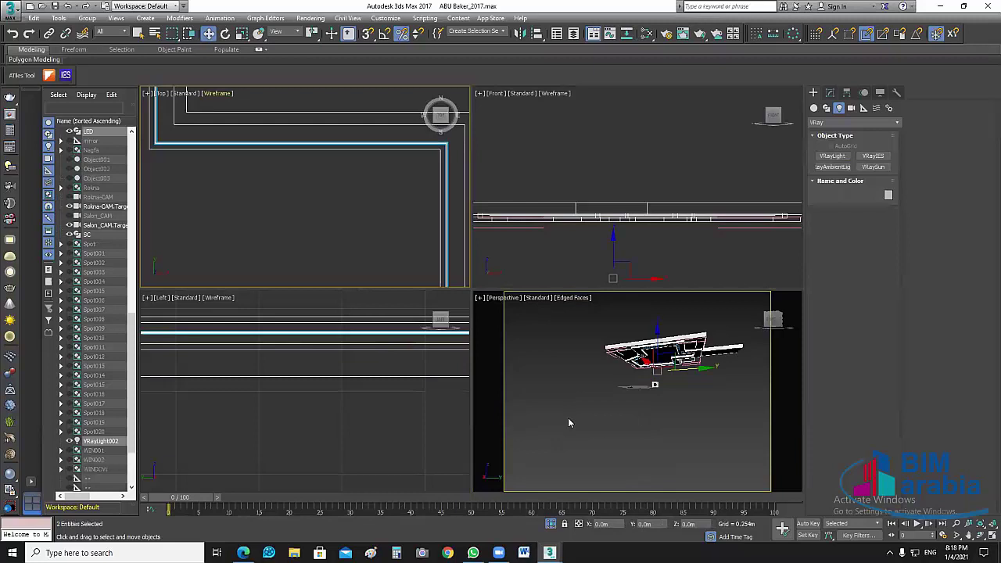
click(550, 524)
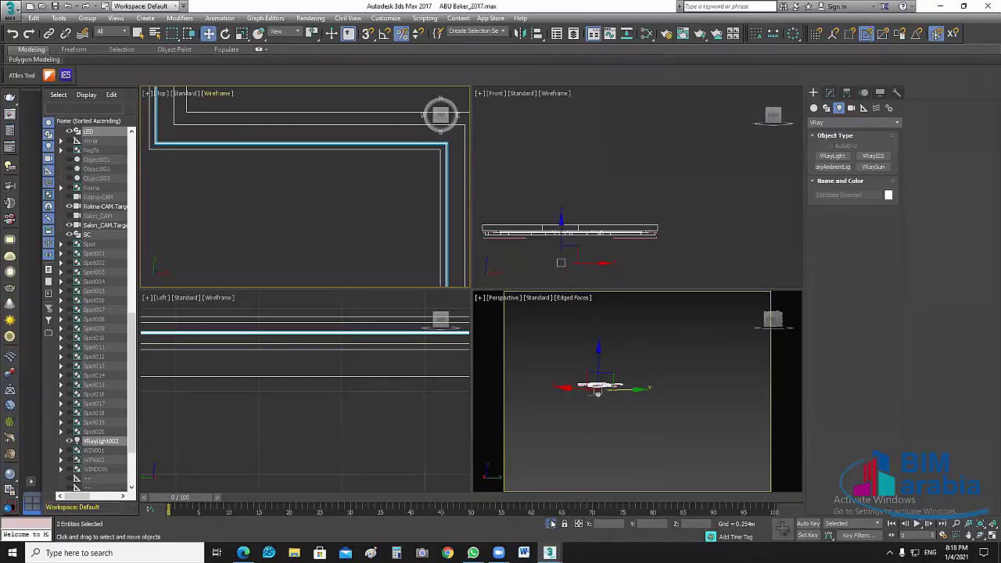
click(552, 523)
key(alt+q)
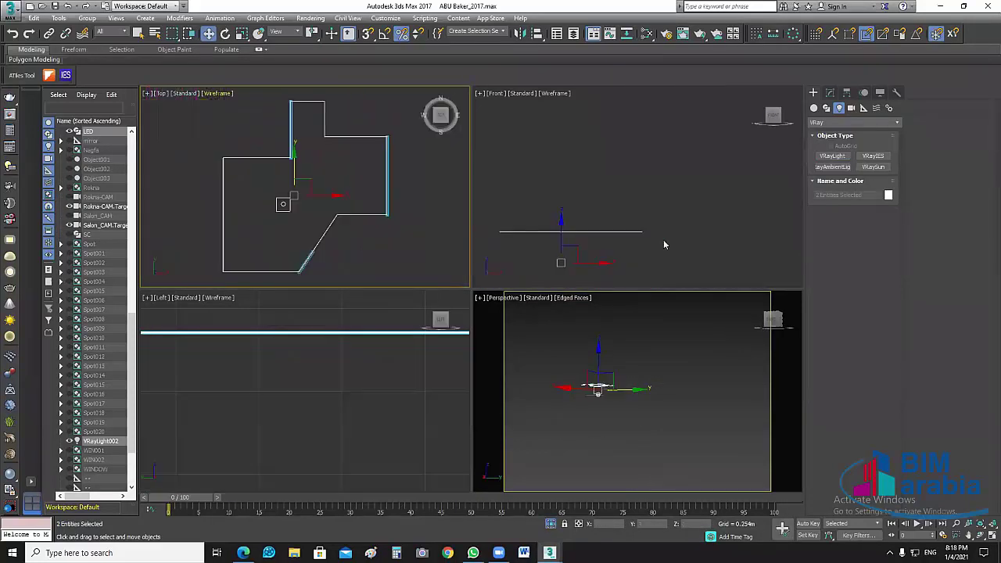
Step: Reselect VRayLight002 in the Perspective view, undoing one stray change
click(663, 245)
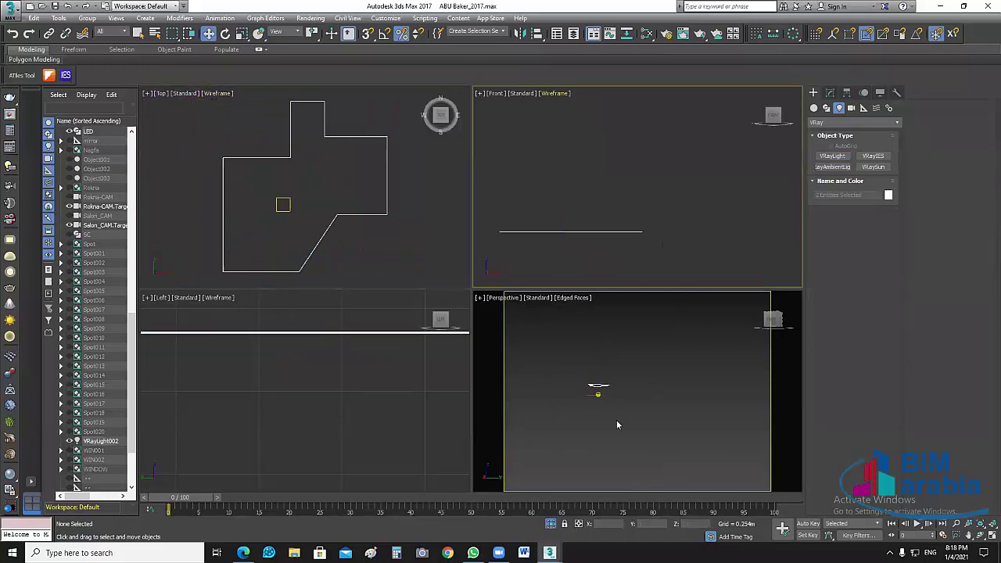
click(617, 425)
middle_drag(612, 387, 621, 391)
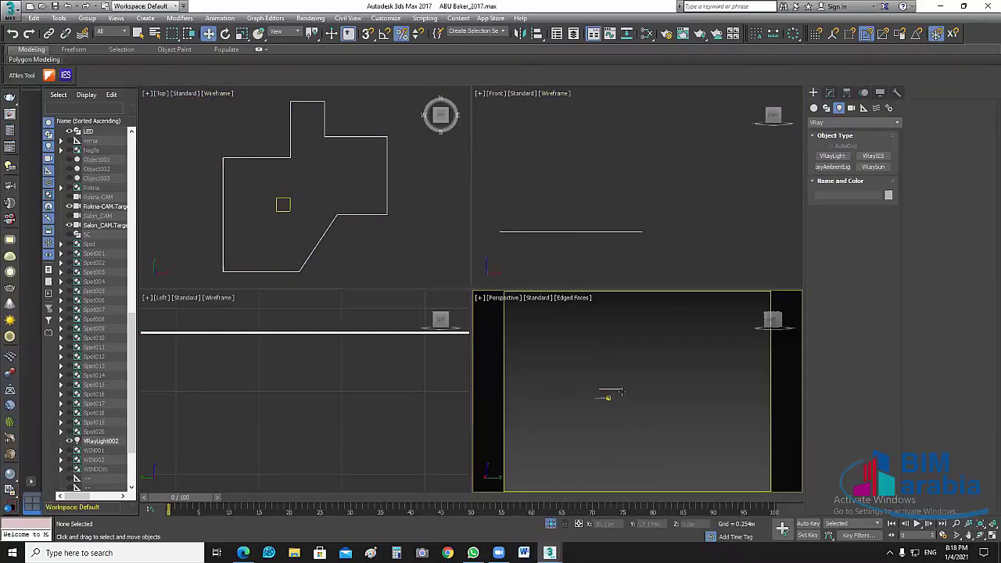
click(630, 433)
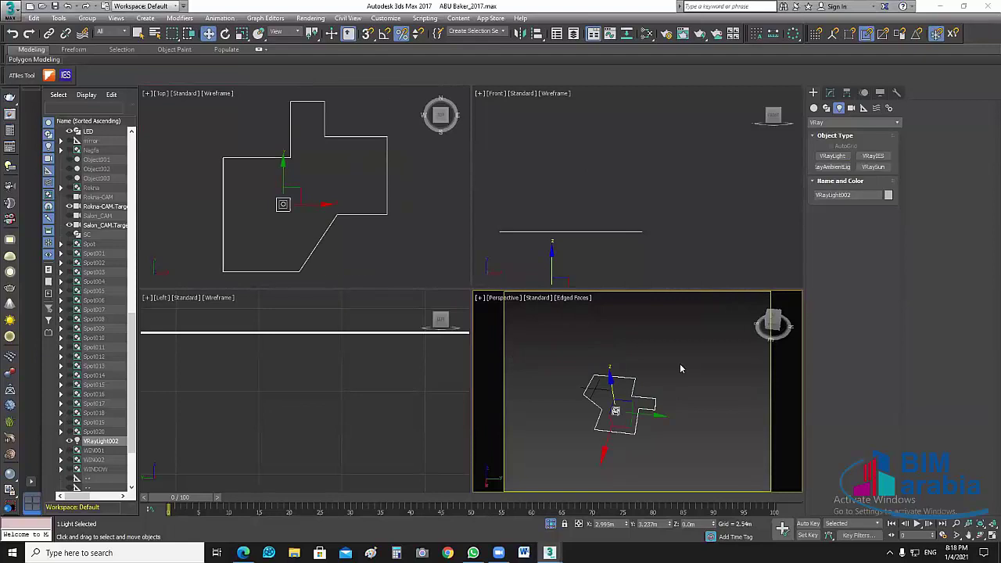
key(ctrl+z)
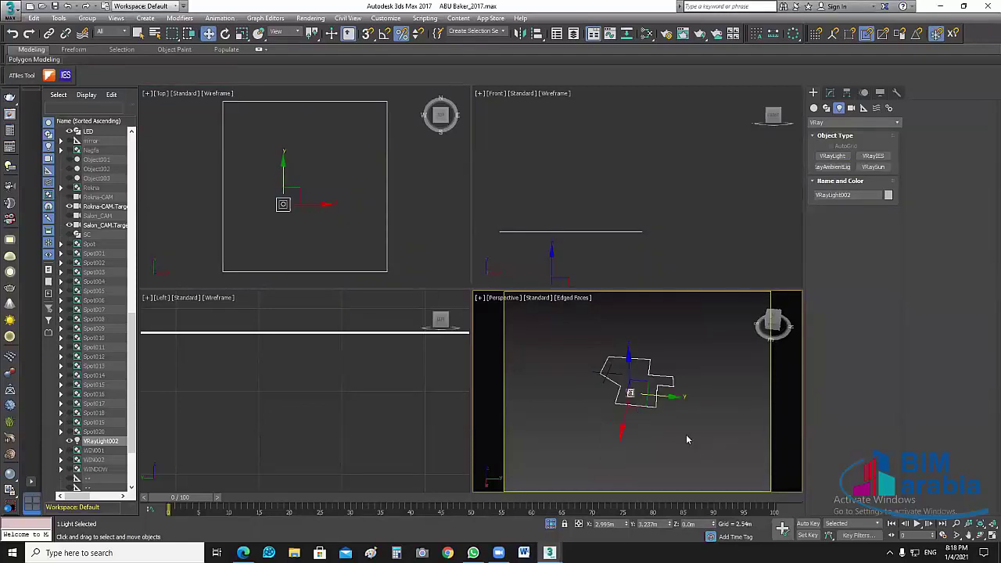
scroll(686, 435, up, 2)
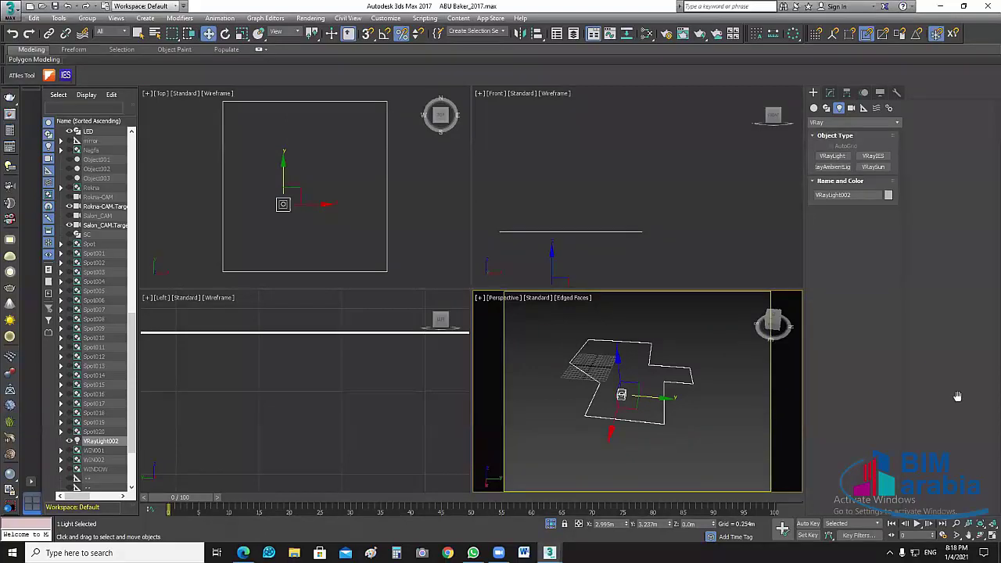
Step: Make VRayLight002 use the LED sweep as its mesh via Pick mesh
click(855, 403)
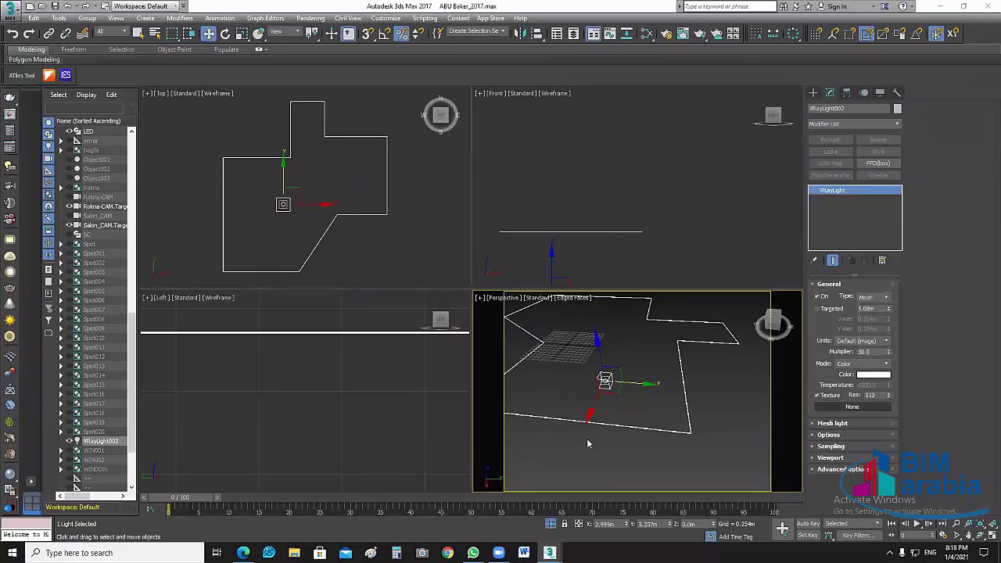
click(874, 404)
click(585, 438)
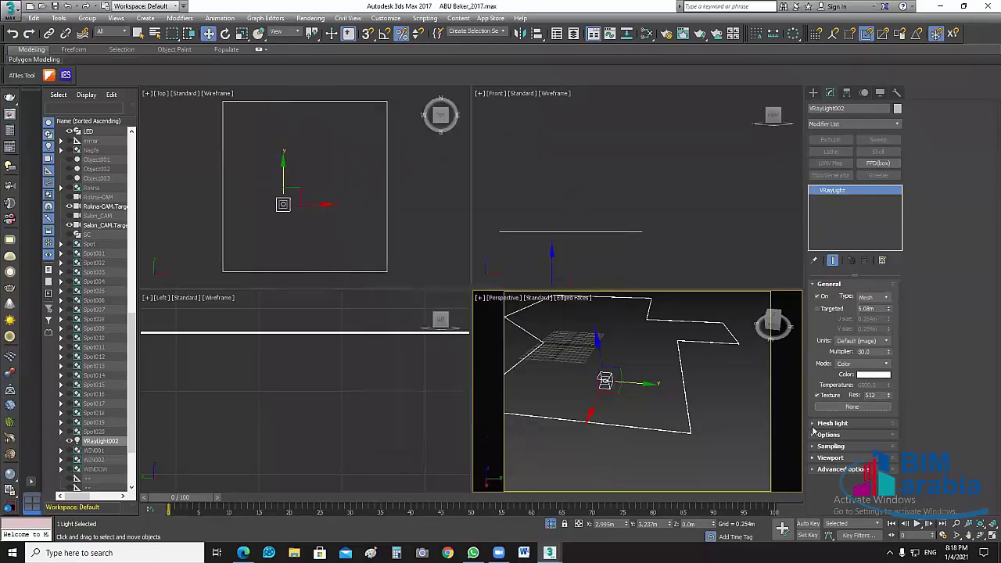
click(833, 423)
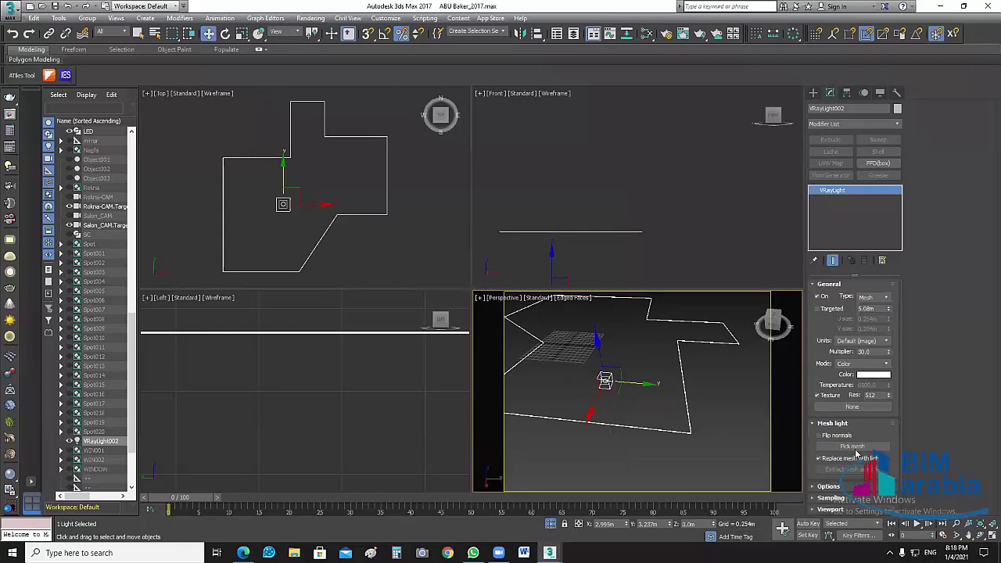
click(853, 446)
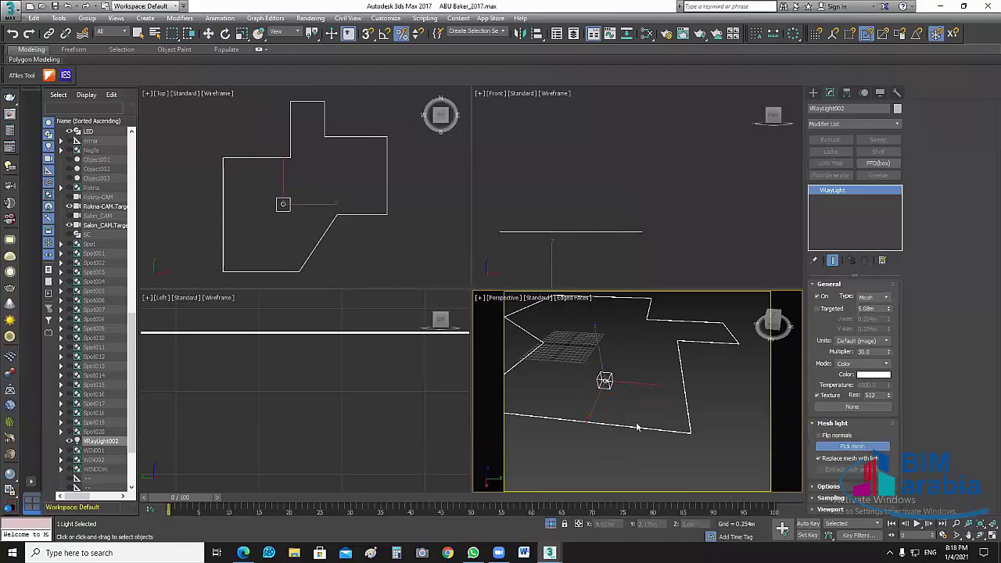
click(677, 434)
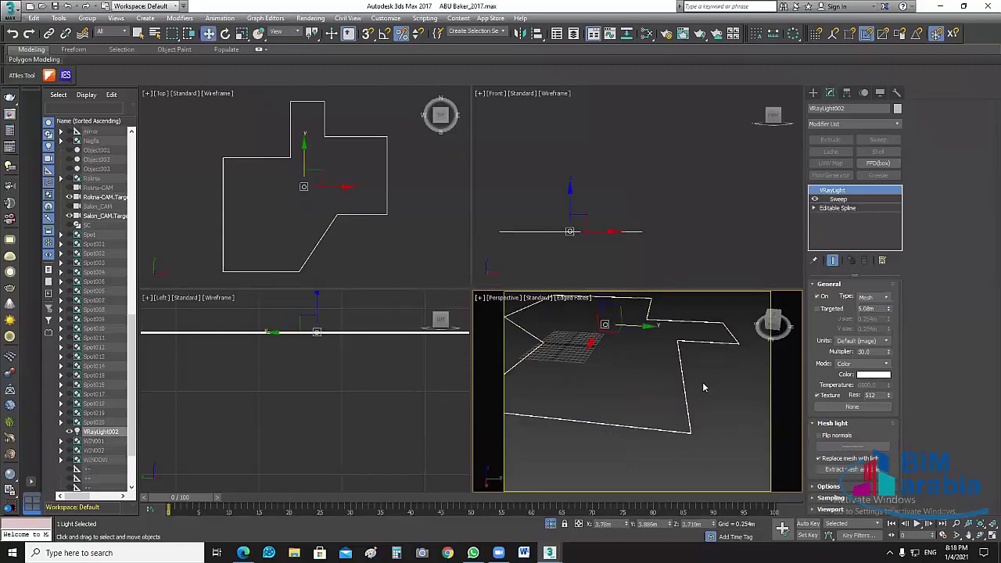
Step: Raise the light multiplier to 120 and switch its colour mode to Temperature
double_click(878, 354)
text(120)
key(Return)
click(885, 364)
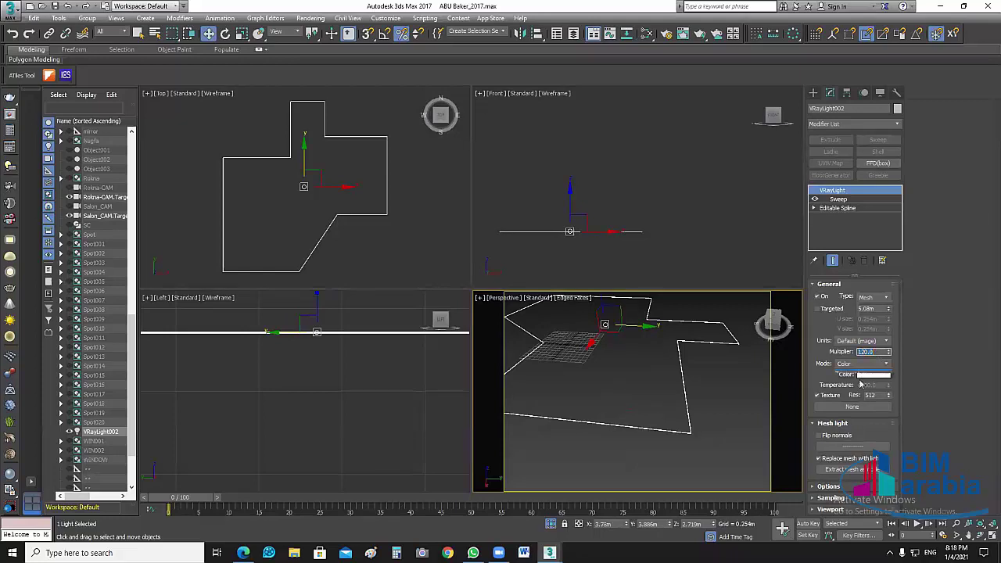
click(859, 378)
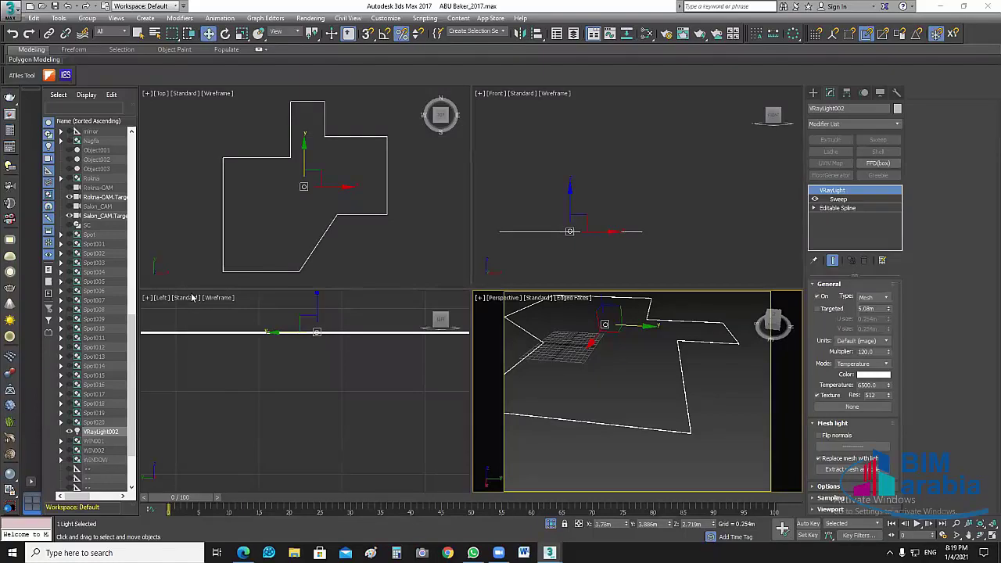
Step: Set the LED sweep's Sweep Parameters radius to 0.005m
click(726, 398)
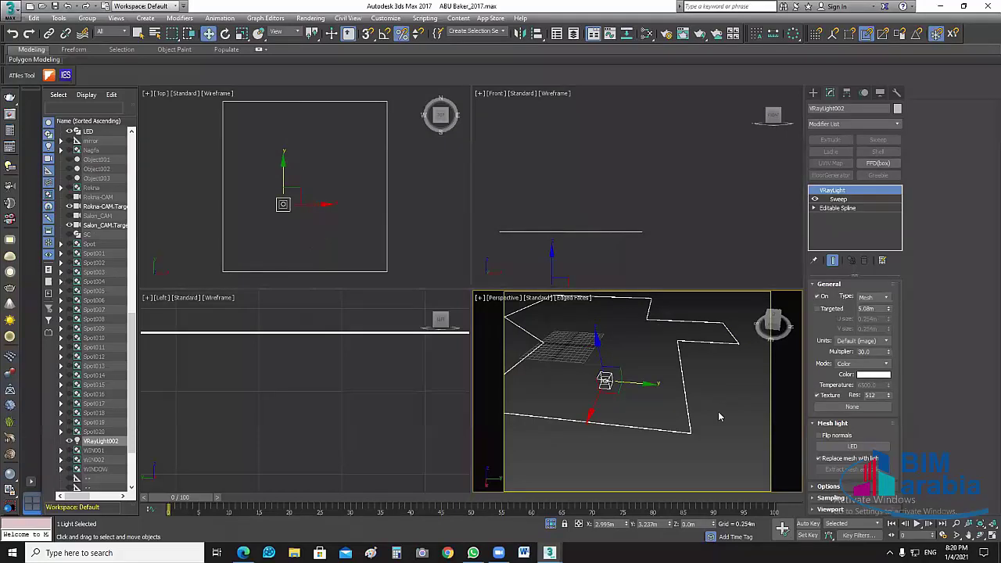
click(718, 412)
middle_drag(618, 392, 632, 392)
click(619, 381)
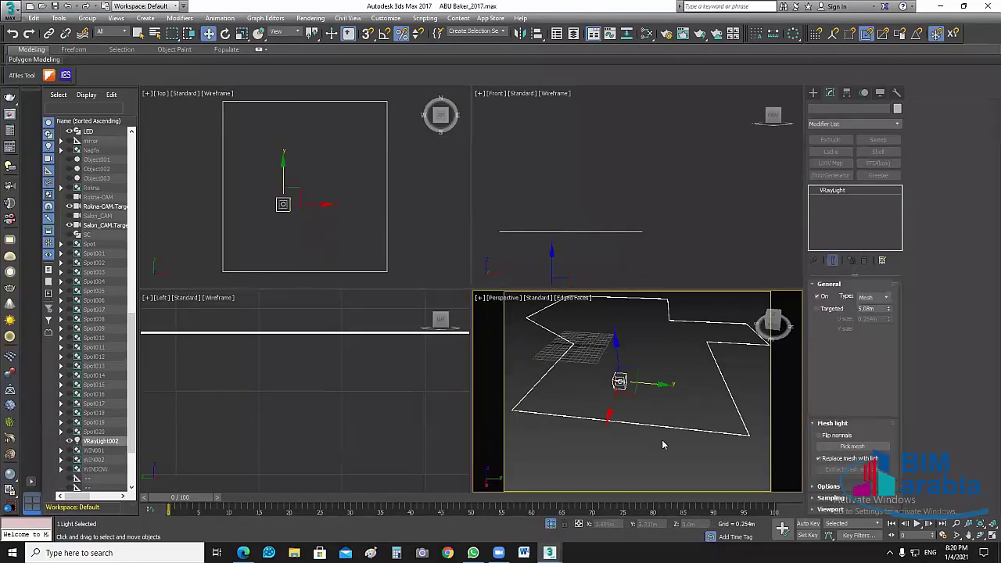
click(836, 192)
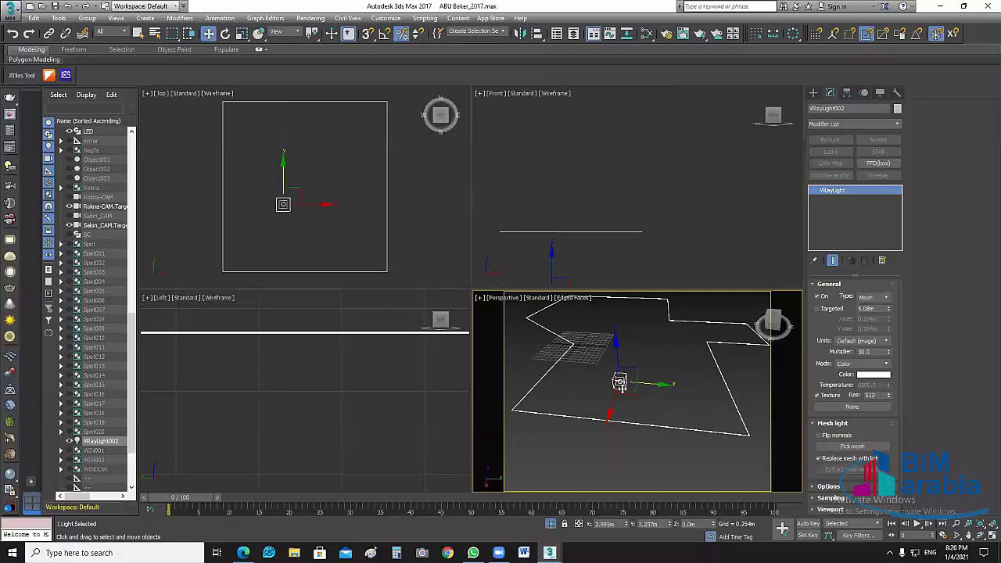
click(837, 193)
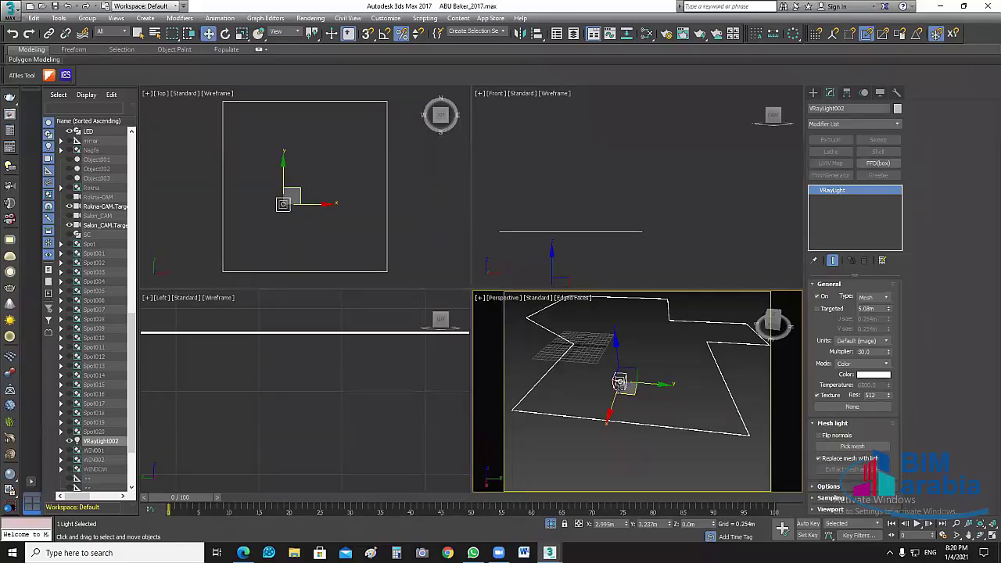
click(538, 415)
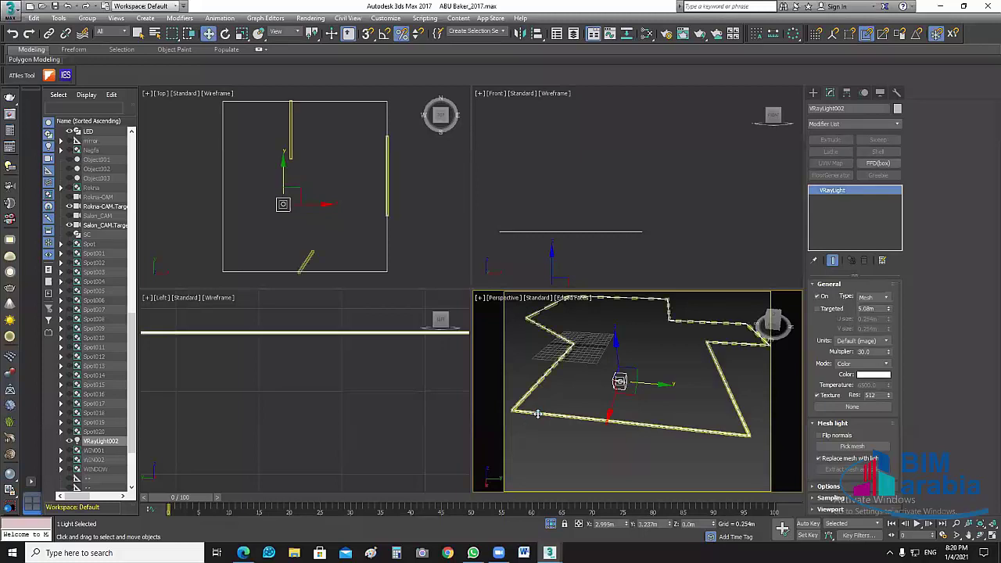
click(837, 194)
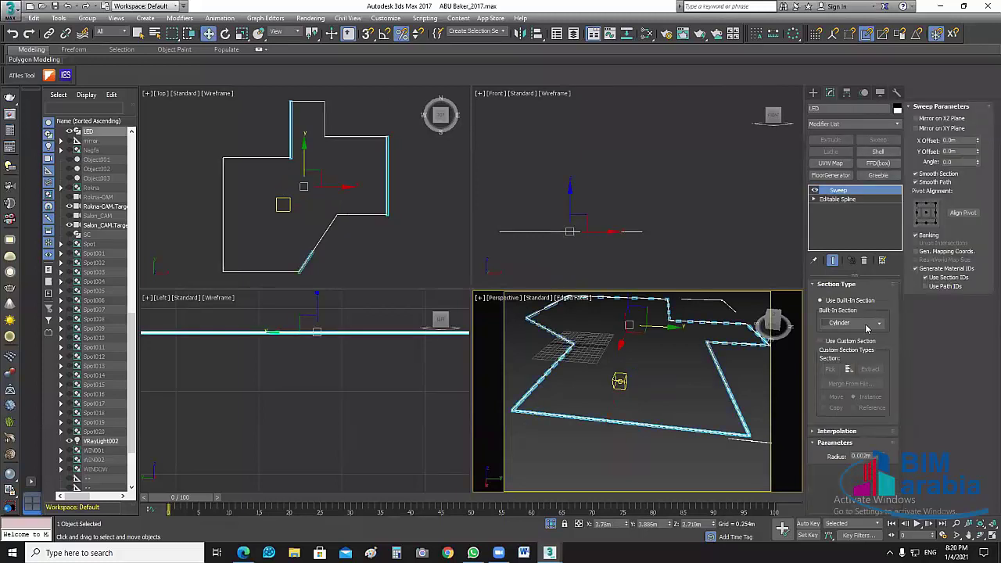
double_click(860, 455)
text(.005)
key(Return)
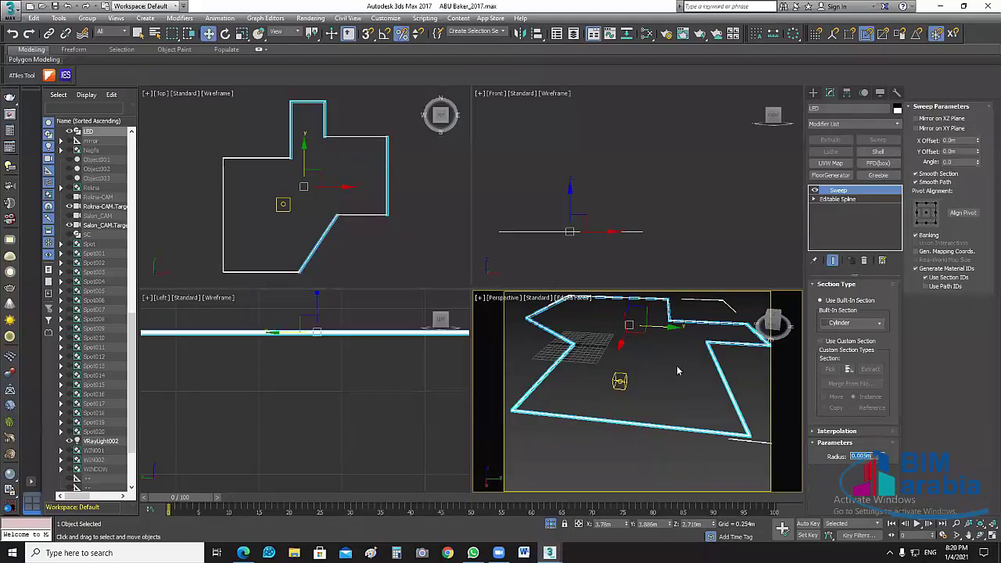
Step: Reselect VRayLight002 and pick the LED sweep as its mesh again
click(677, 365)
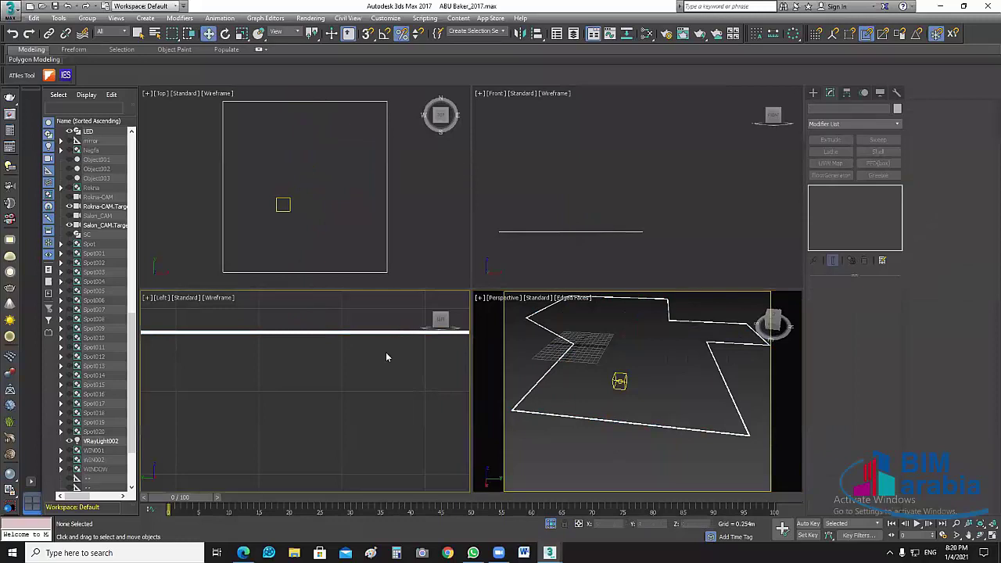
scroll(387, 357, up, 2)
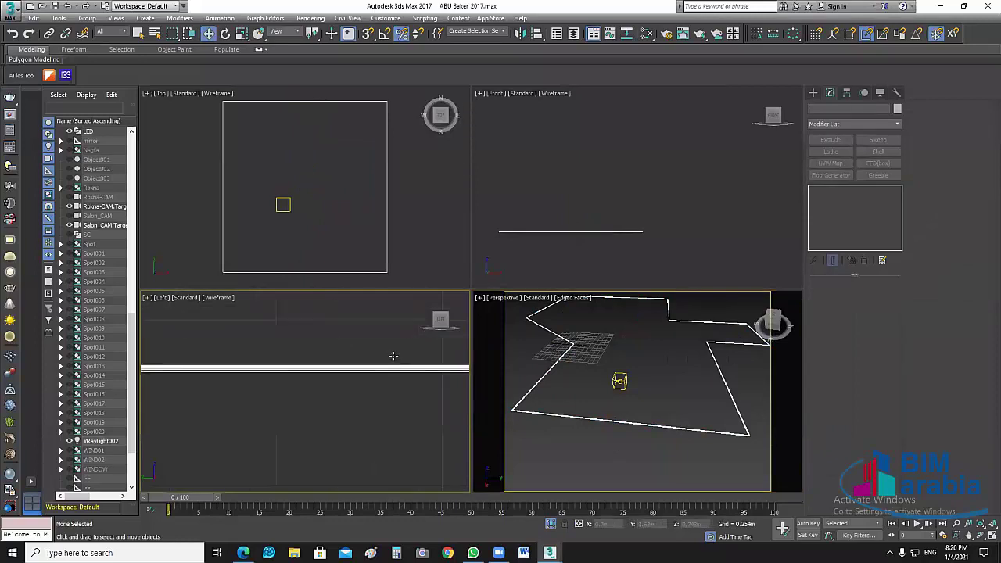
scroll(373, 338, up, 1)
drag(338, 413, 384, 312)
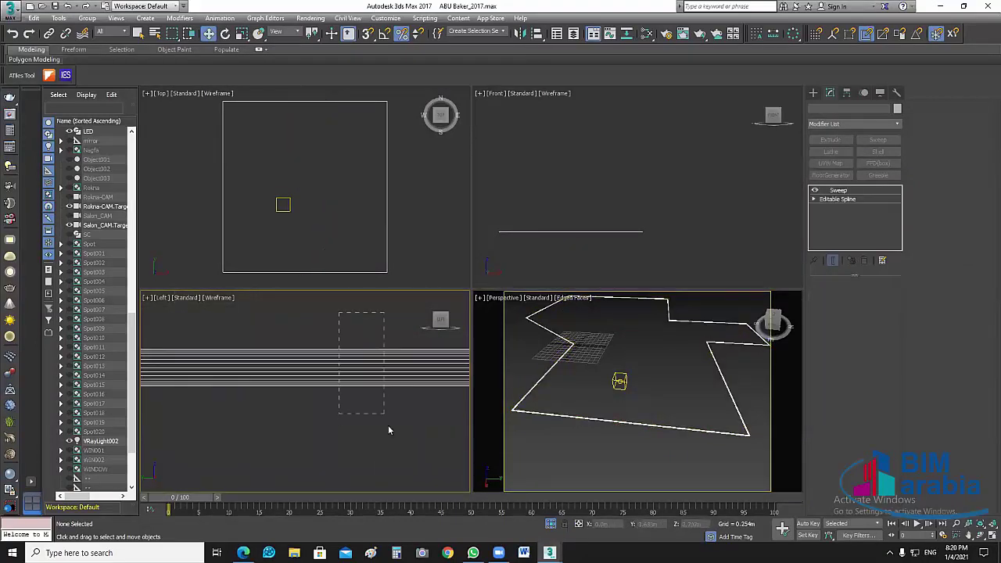
drag(388, 428, 417, 452)
click(619, 381)
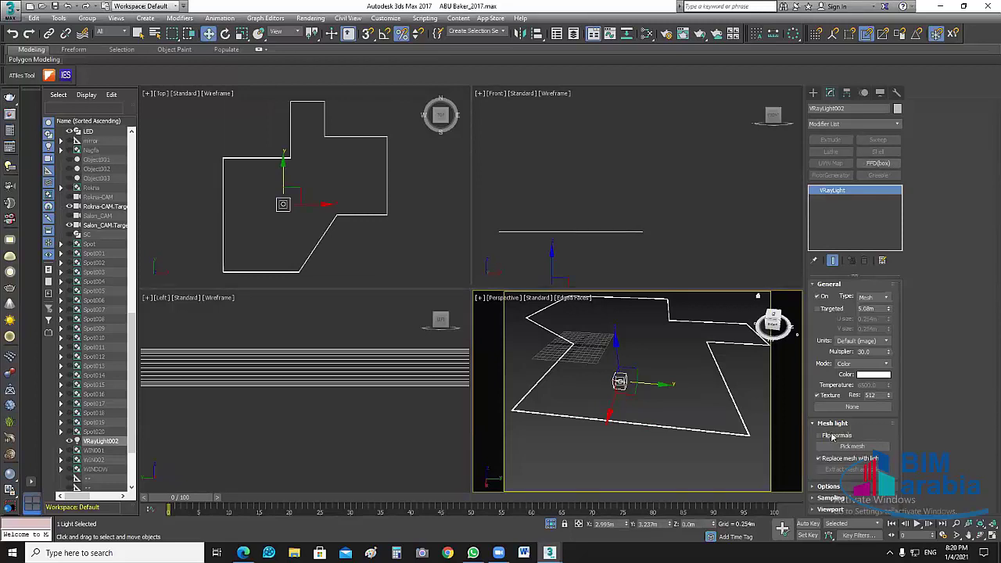
click(858, 452)
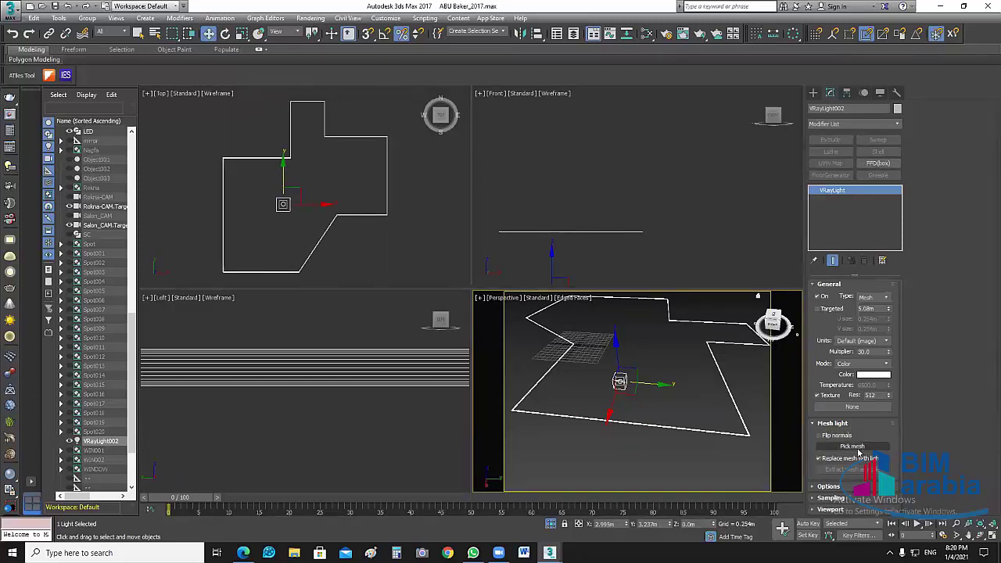
click(858, 452)
click(662, 422)
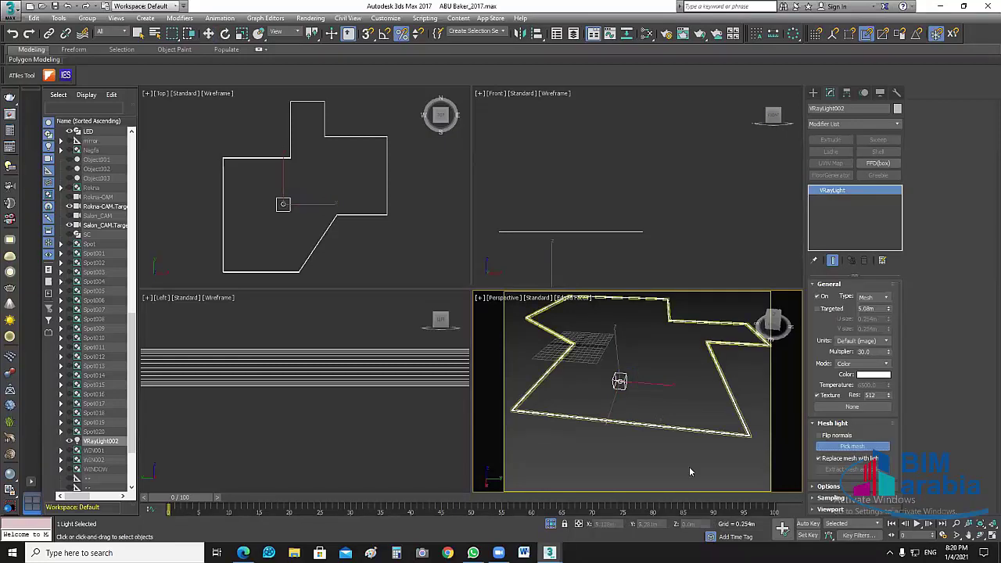
click(724, 404)
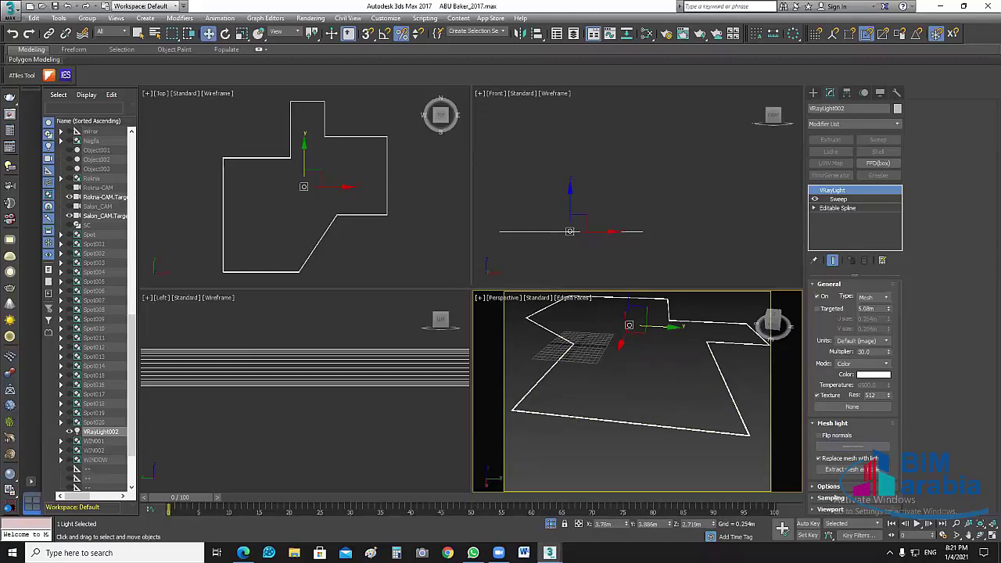
Step: Set the LED light to multiplier 120 in Temperature mode, then minimize 3ds Max
text(120)
key(Return)
click(861, 364)
click(854, 382)
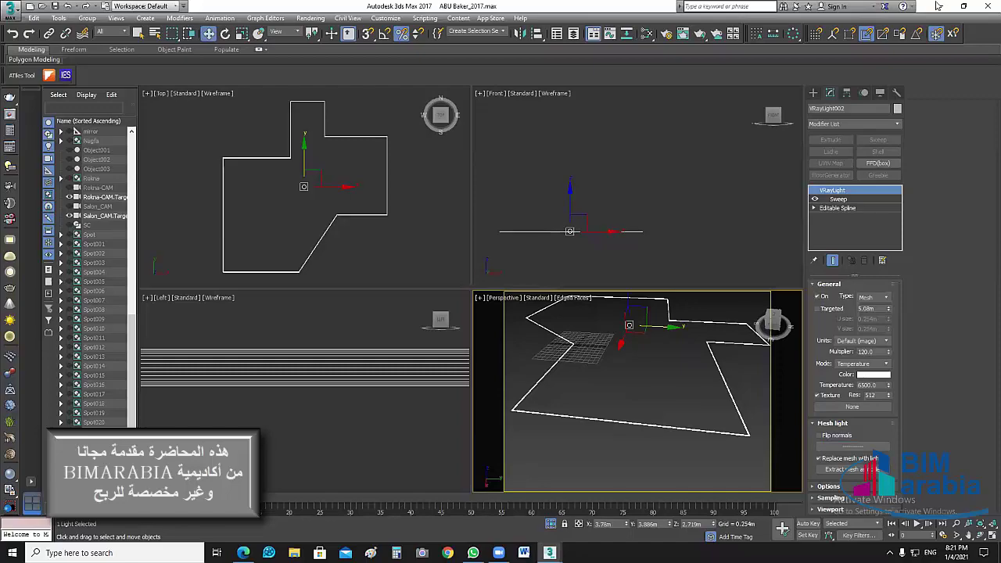
click(938, 6)
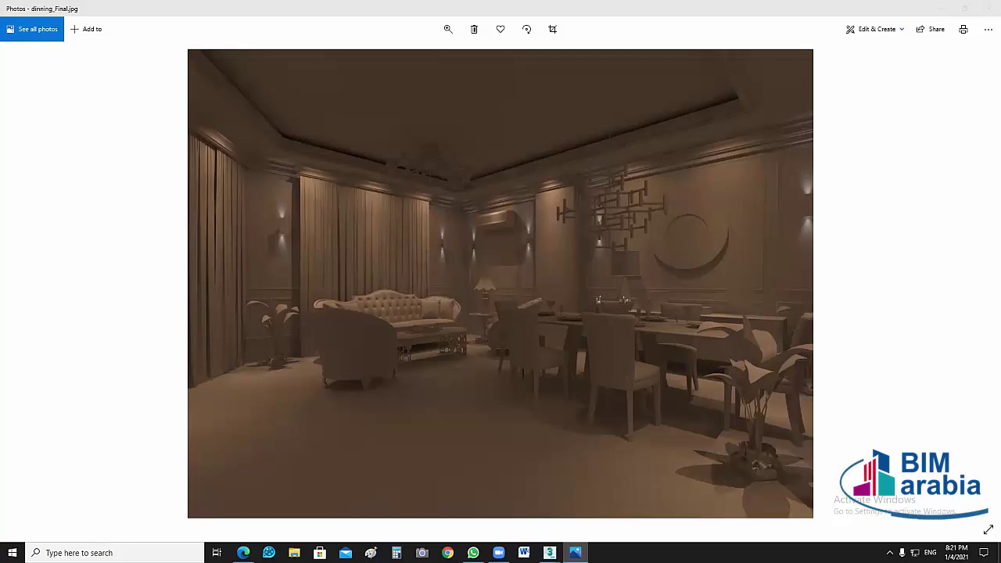
Step: Close the dining render in Photos and return to the ABU Baker_2017.max scene
click(987, 15)
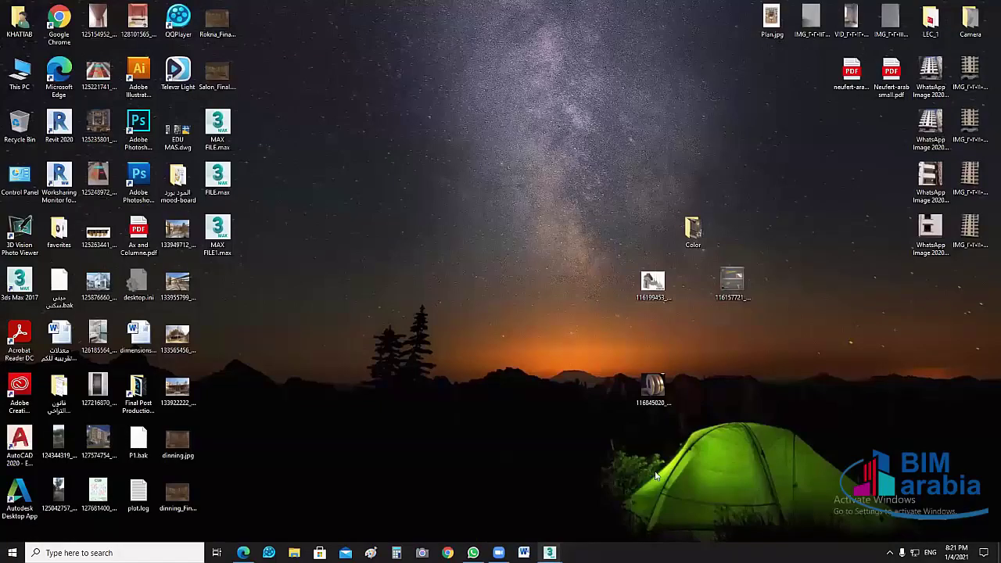
mouse_move(550, 553)
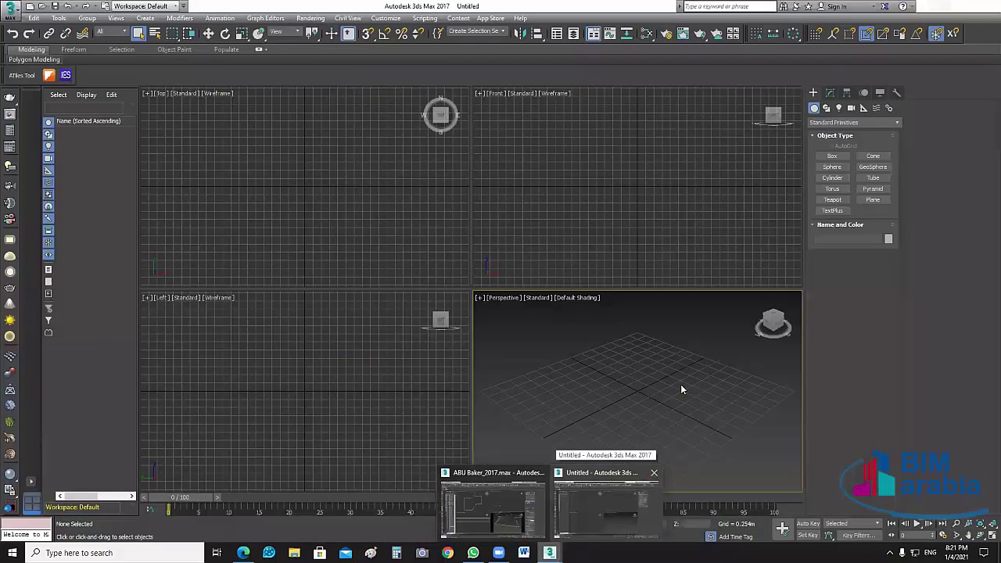
click(493, 477)
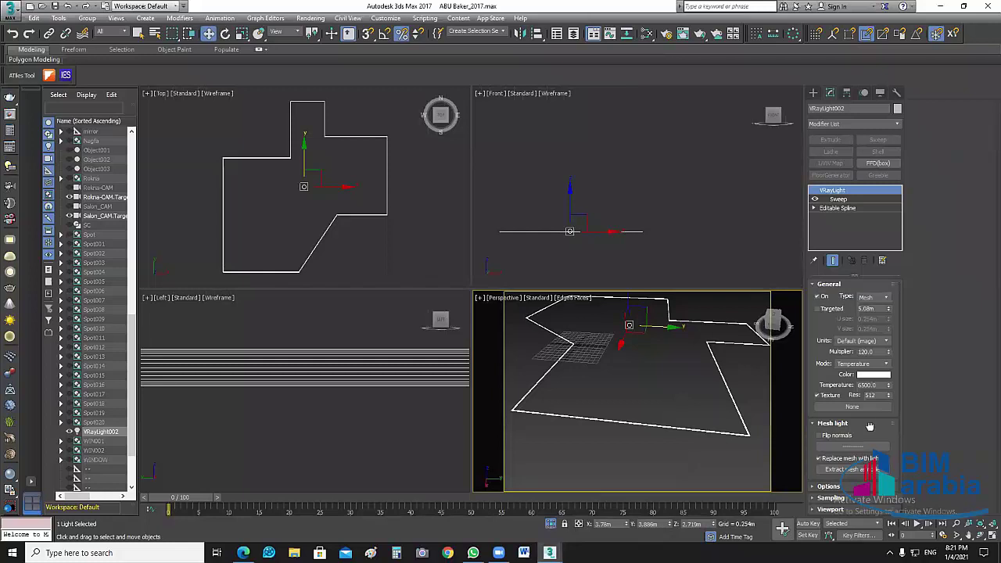
Step: Enable Invisible in VRayLight002's Options rollout, then deselect
scroll(870, 426, down, 1)
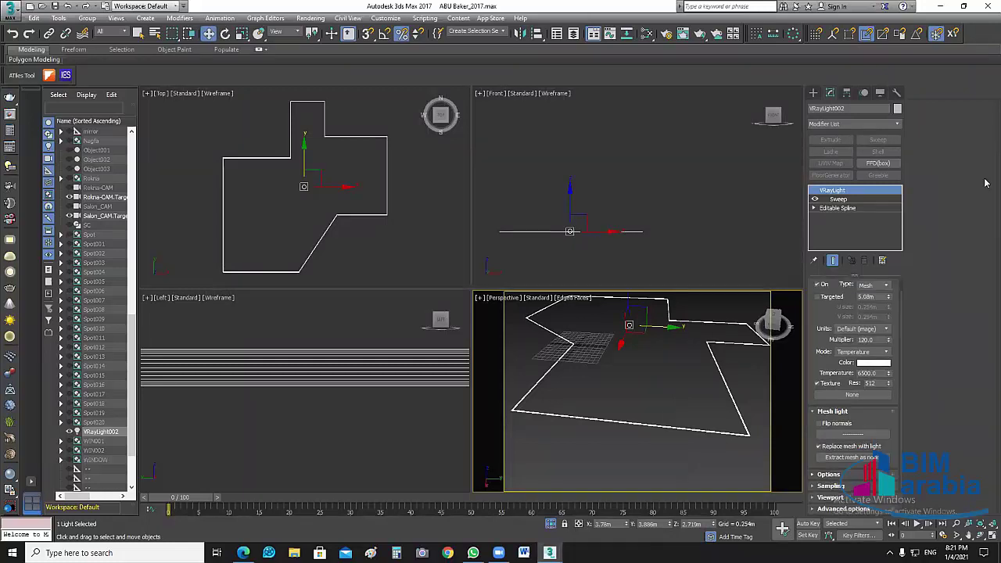
click(940, 138)
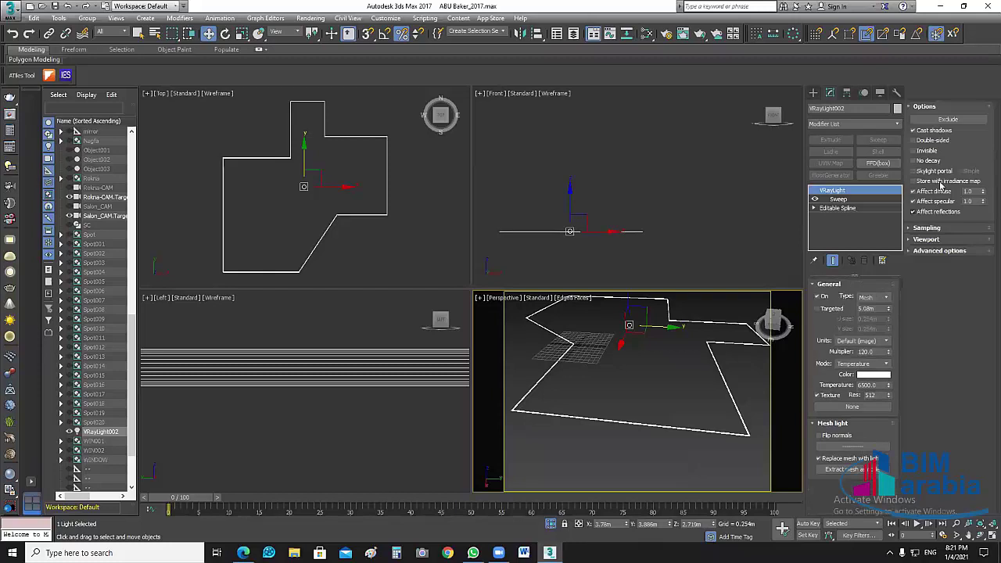
click(913, 151)
click(665, 412)
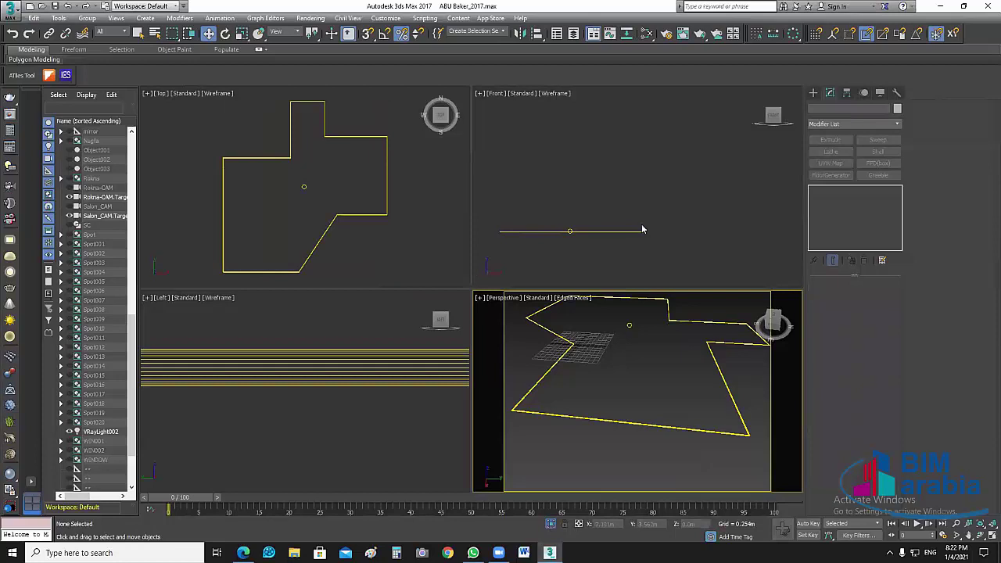
Step: Unhide all scene objects and set the perspective viewport to the DINNING_CAM camera
key(alt+q)
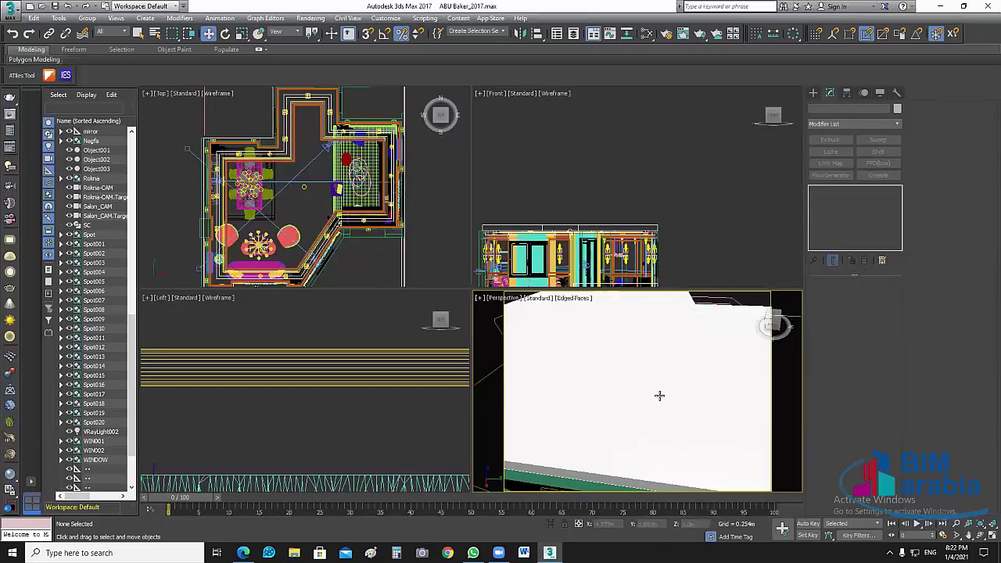
key(c)
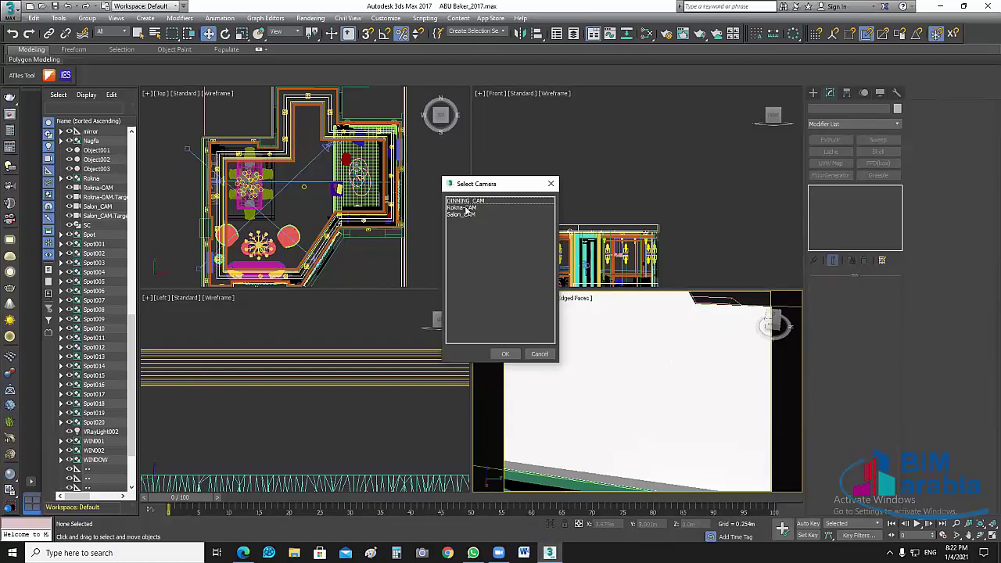
click(467, 202)
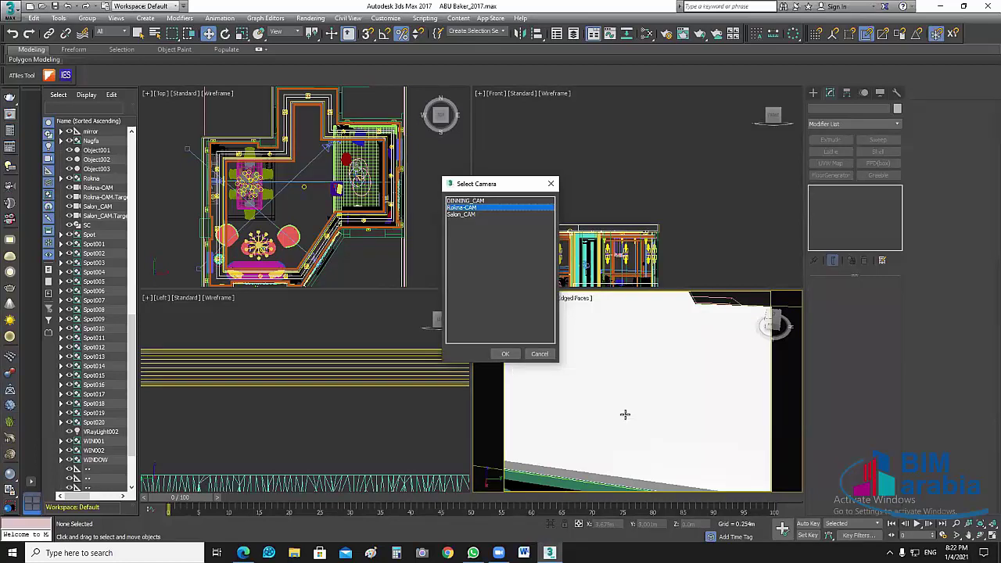
key(Return)
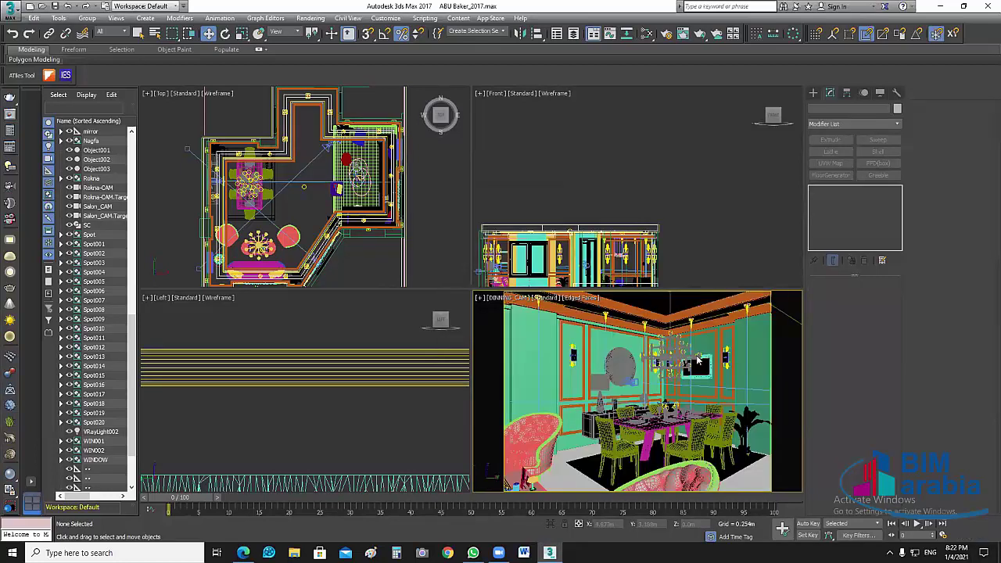
Step: Pan and zoom the plan views, then select a dining-room wall in the top view
middle_drag(722, 234, 575, 239)
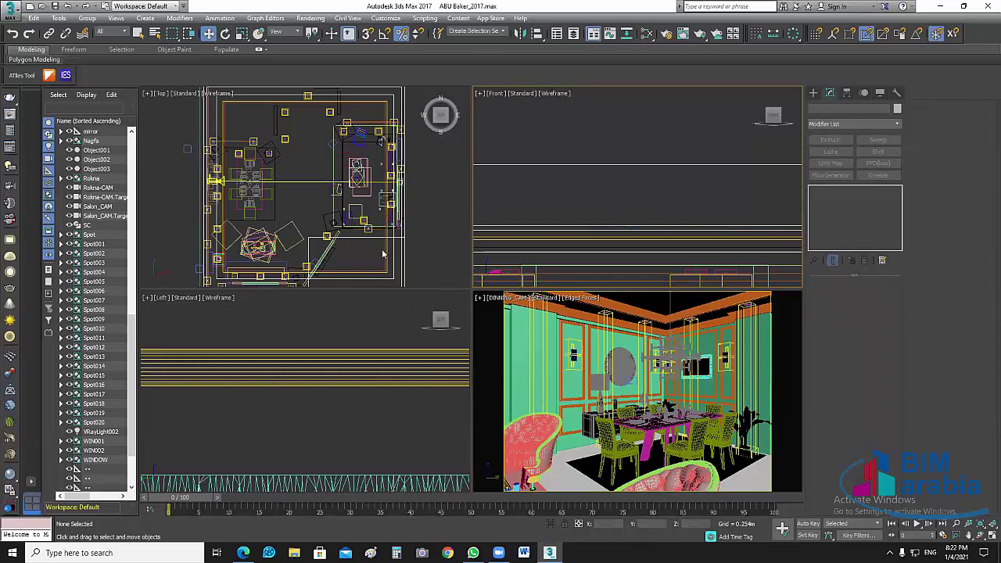
scroll(382, 248, up, 4)
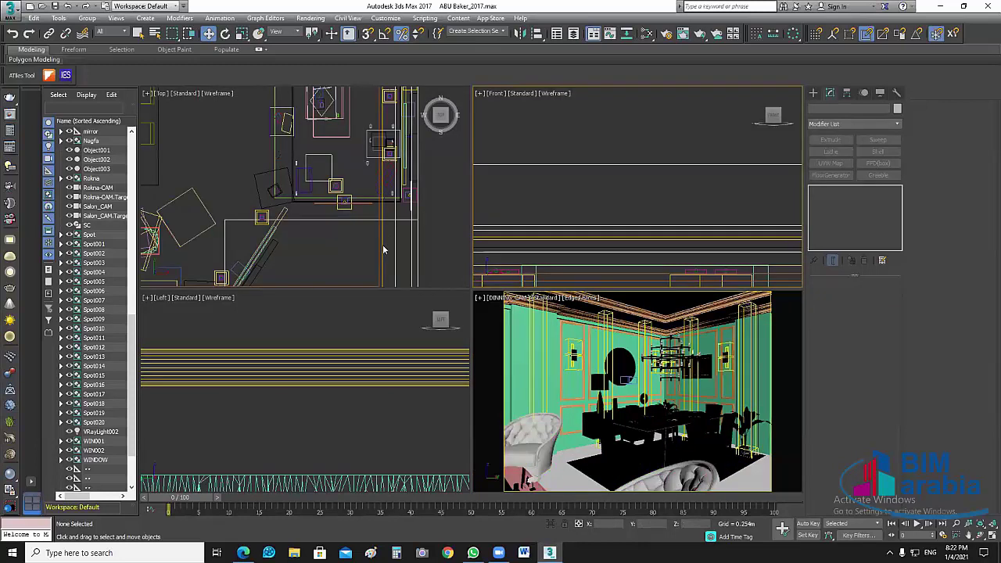
click(383, 244)
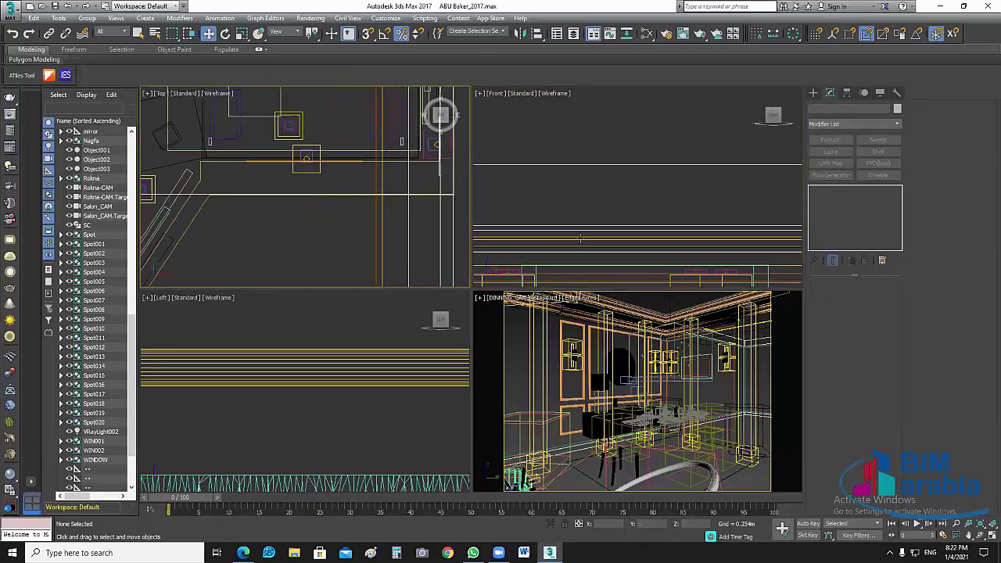
click(680, 247)
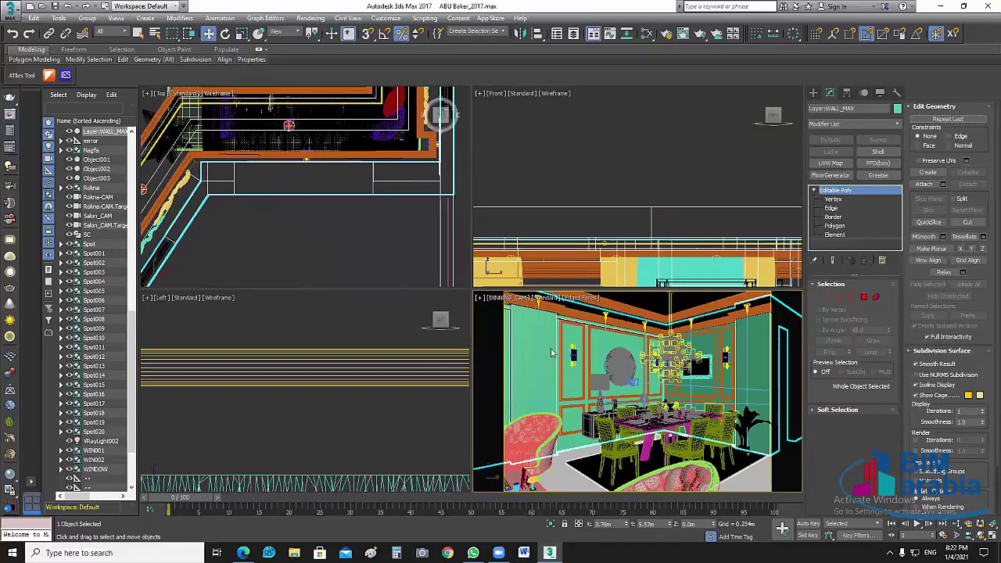
Step: Select two ceiling pieces and frame the whole floor plan in the view
click(601, 251)
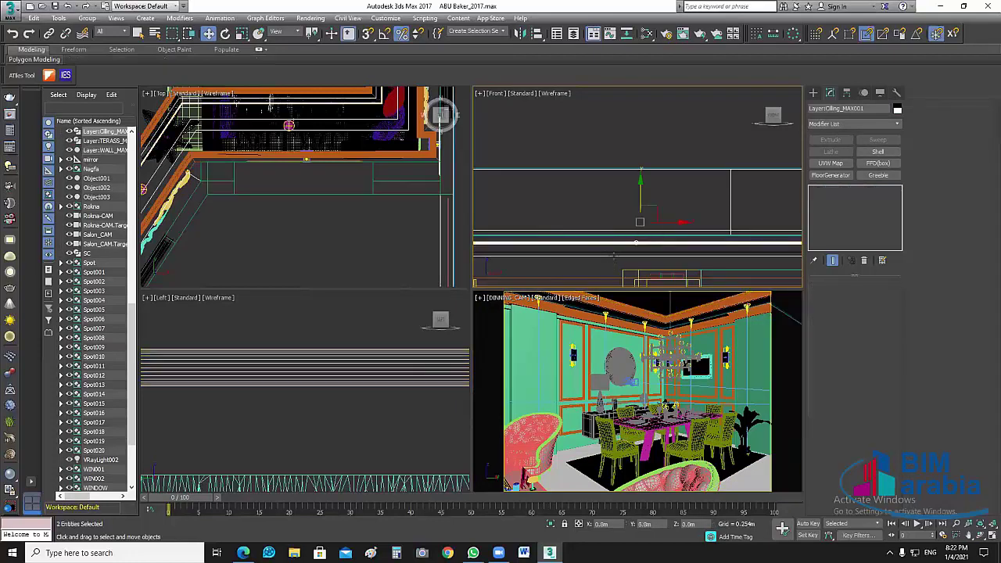
ctrl+click(615, 255)
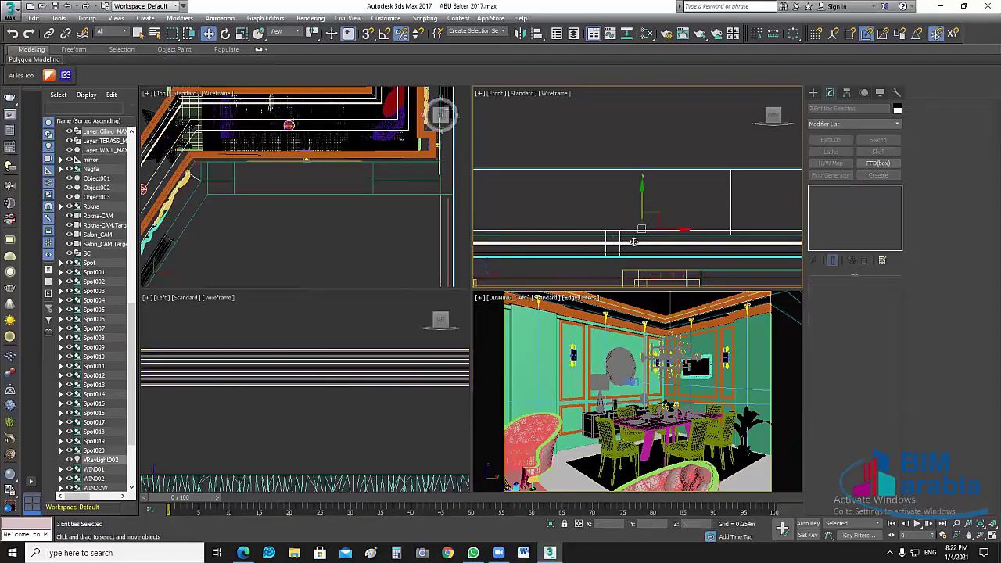
middle_drag(682, 177, 682, 115)
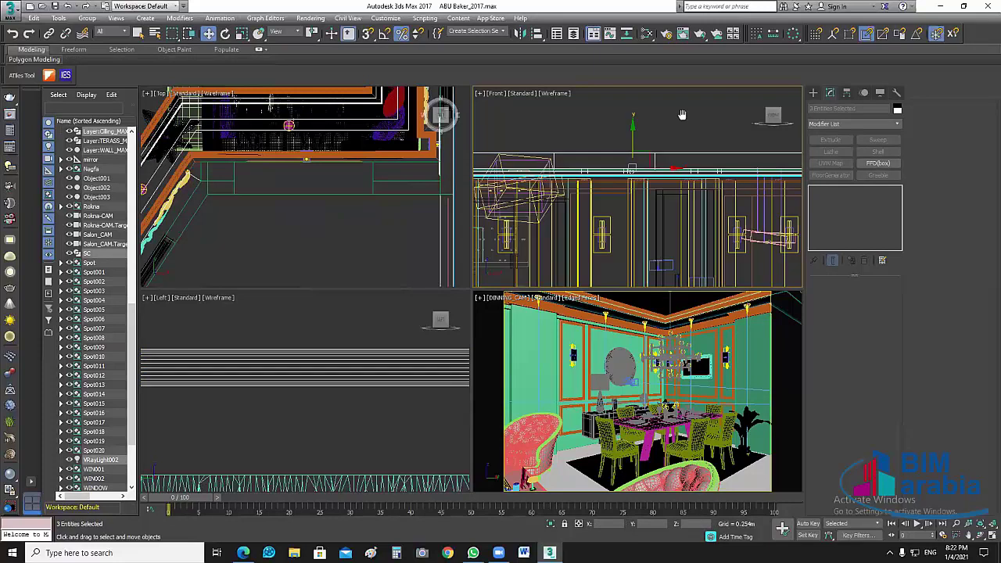
scroll(669, 229, up, 3)
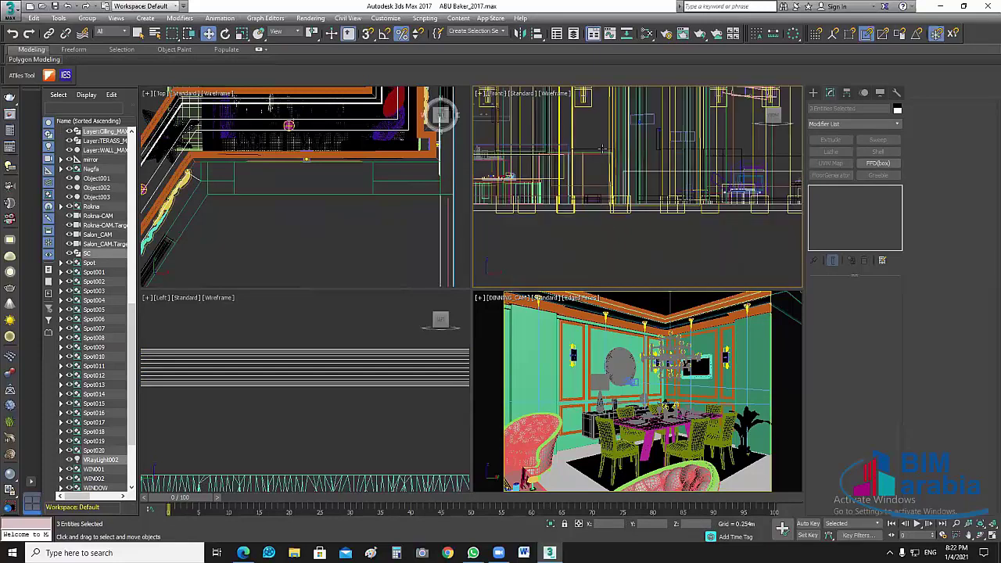
scroll(601, 149, up, 2)
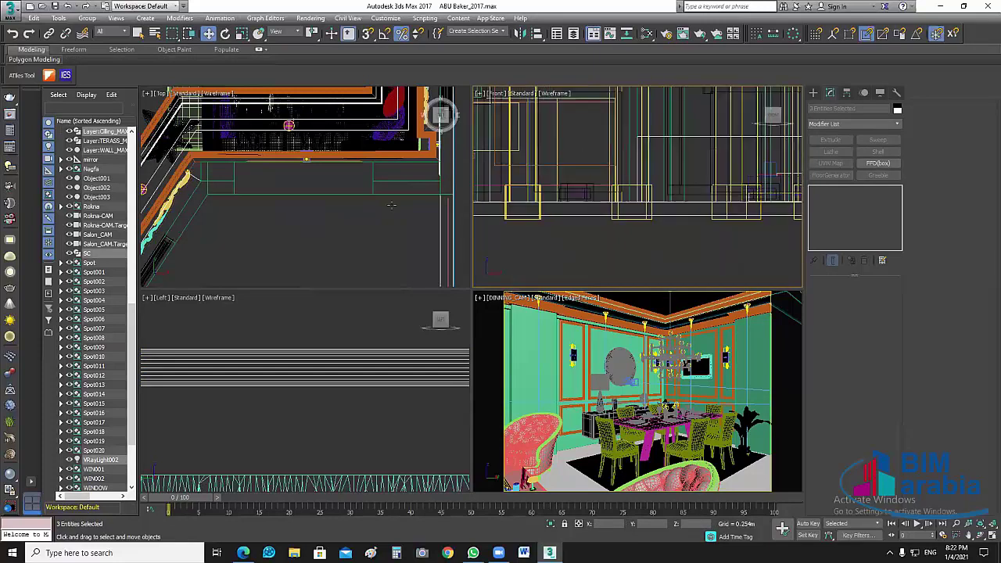
scroll(393, 210, down, 4)
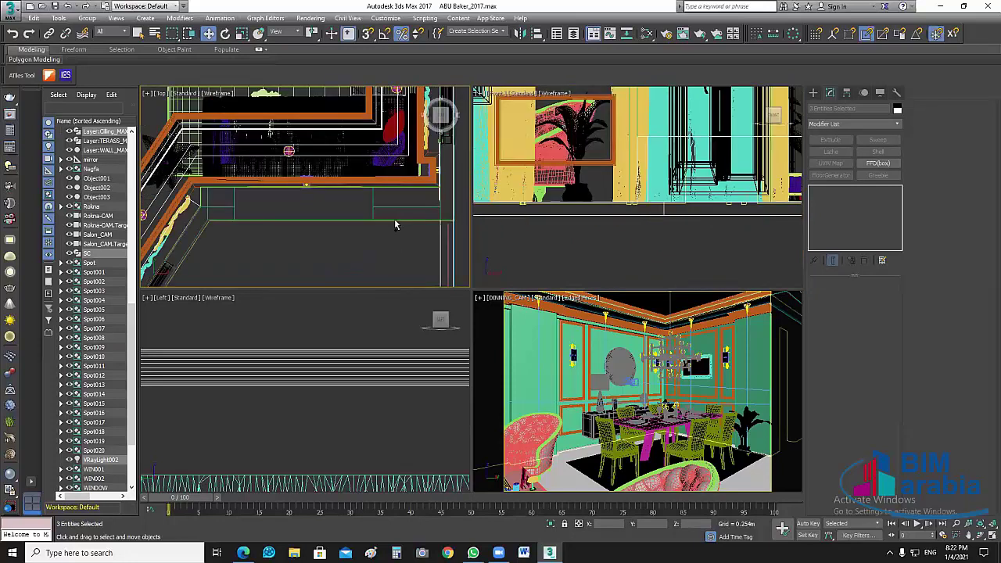
scroll(399, 245, up, 4)
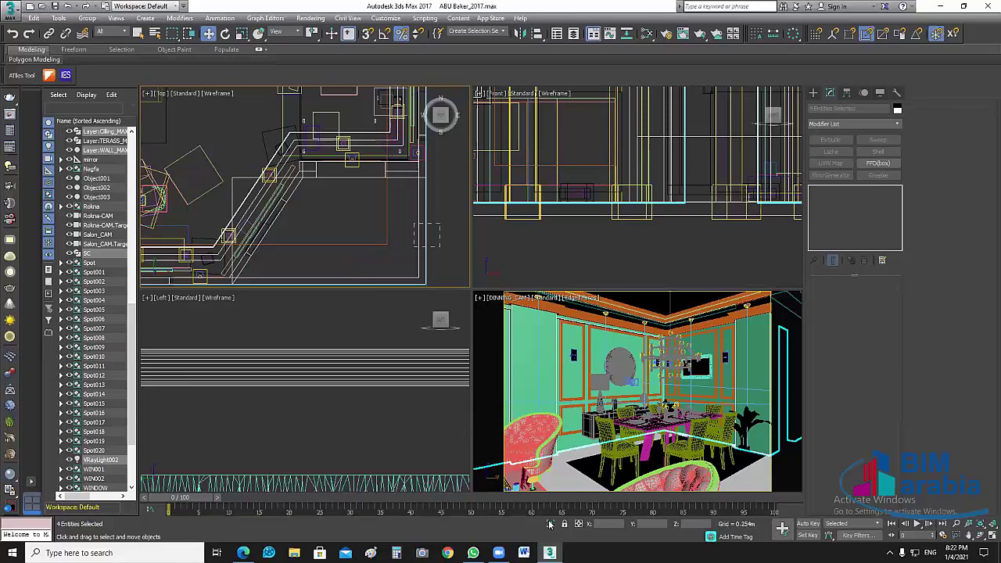
key(z)
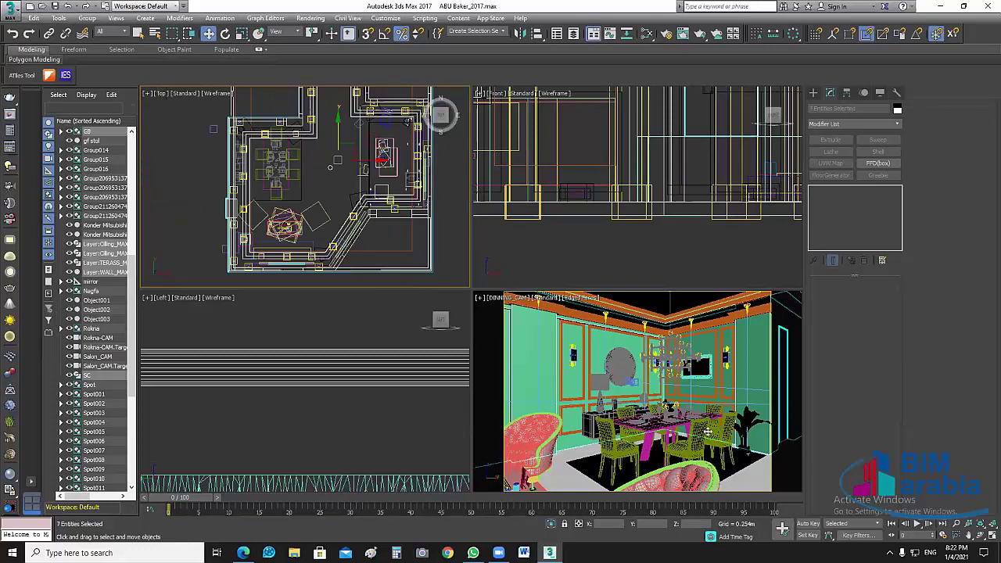
Step: Isolate the selection, pick the extruded Layer:Clling_MAX ceiling, then unhide everything again
key(alt+q)
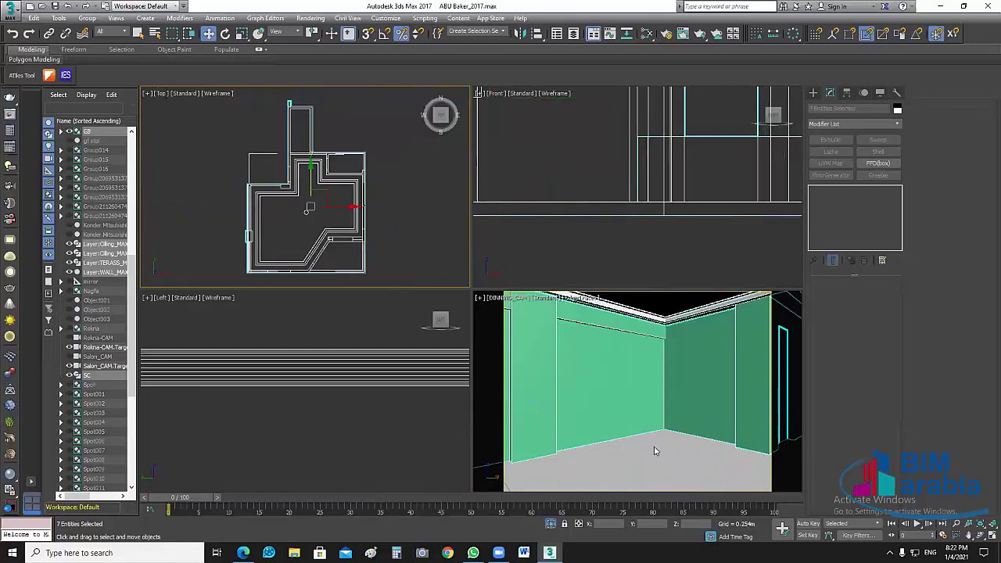
click(750, 447)
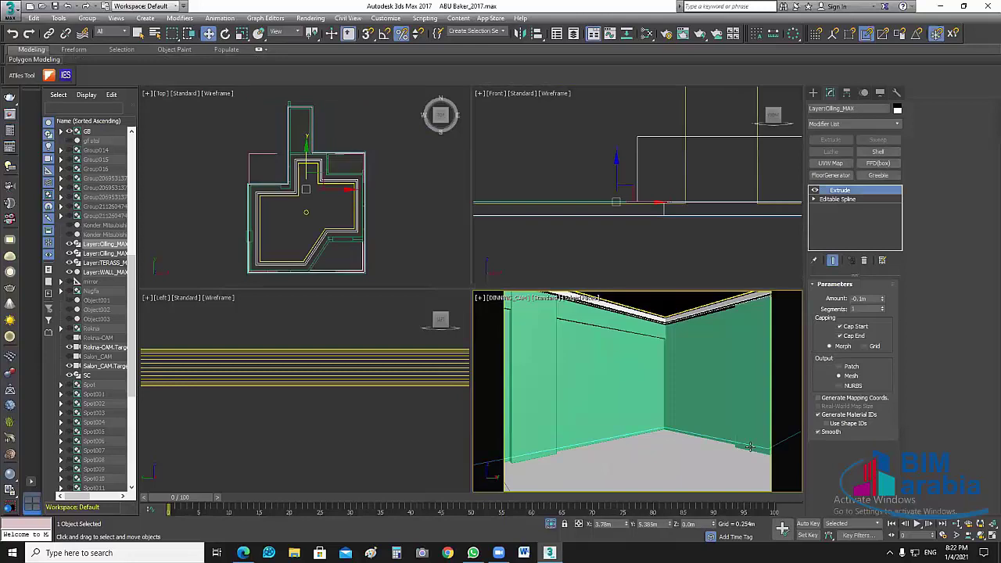
key(alt+q)
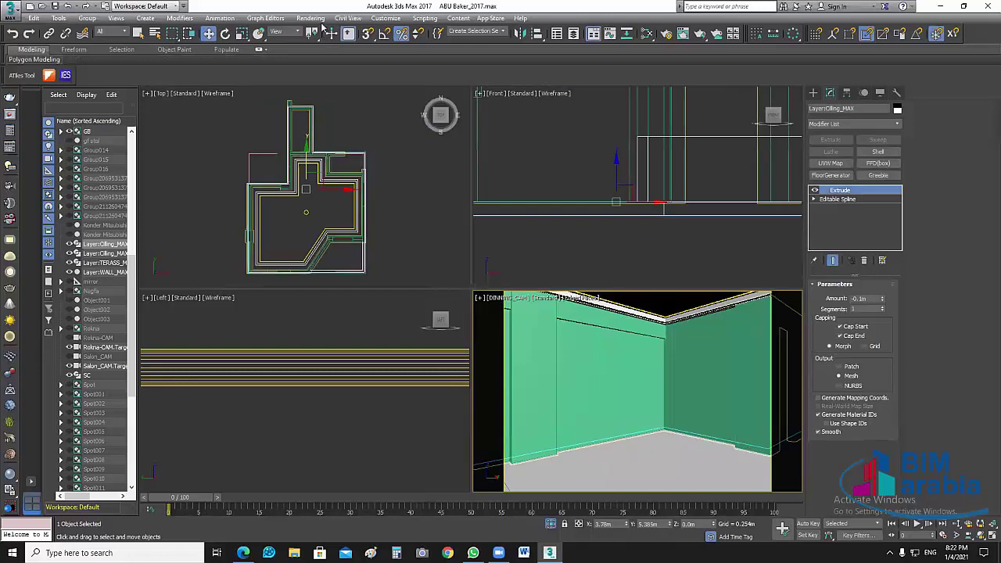
click(311, 18)
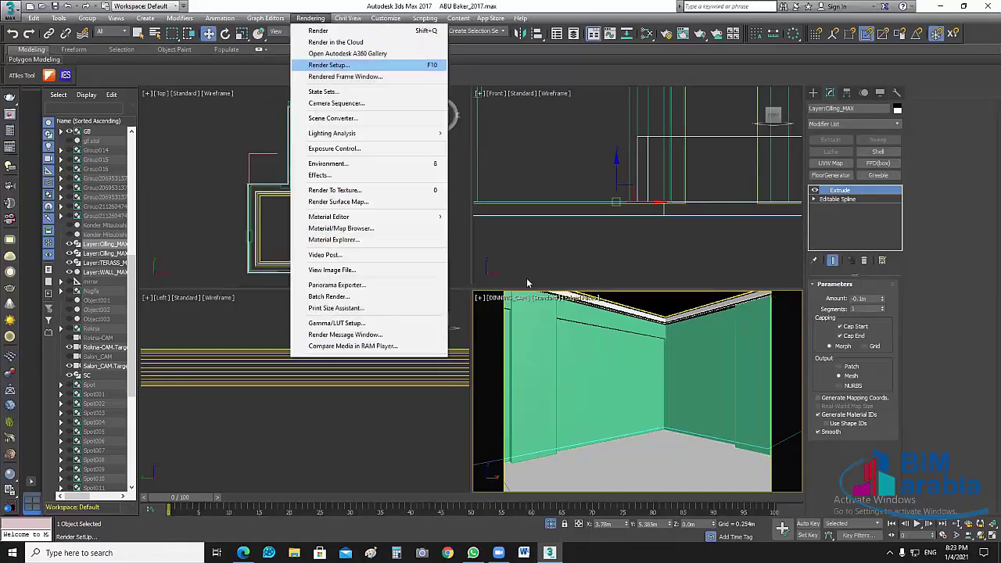
Step: Set the Render Setup output width to 1500 (height 1125) and launch a V-Ray test render
click(540, 289)
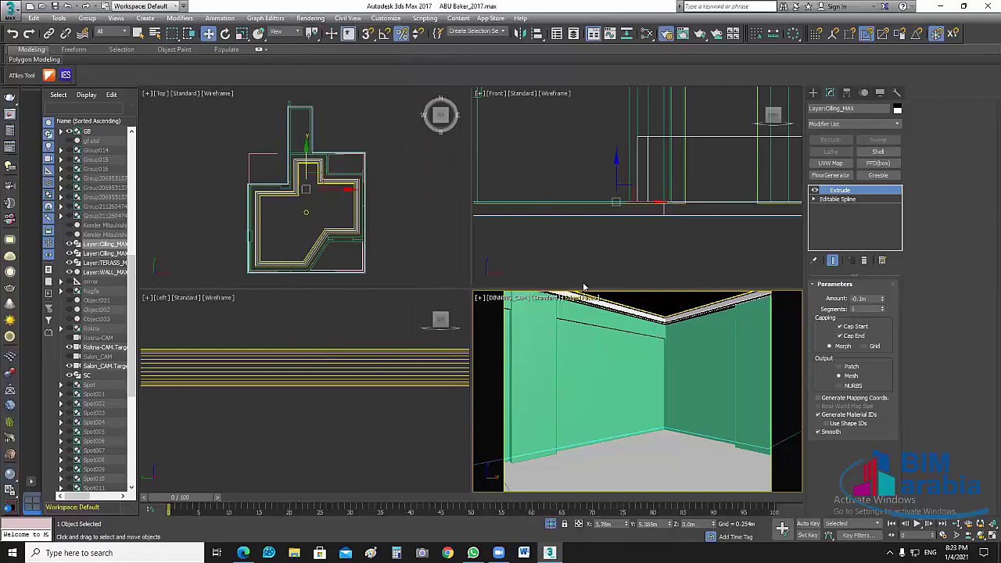
key(F10)
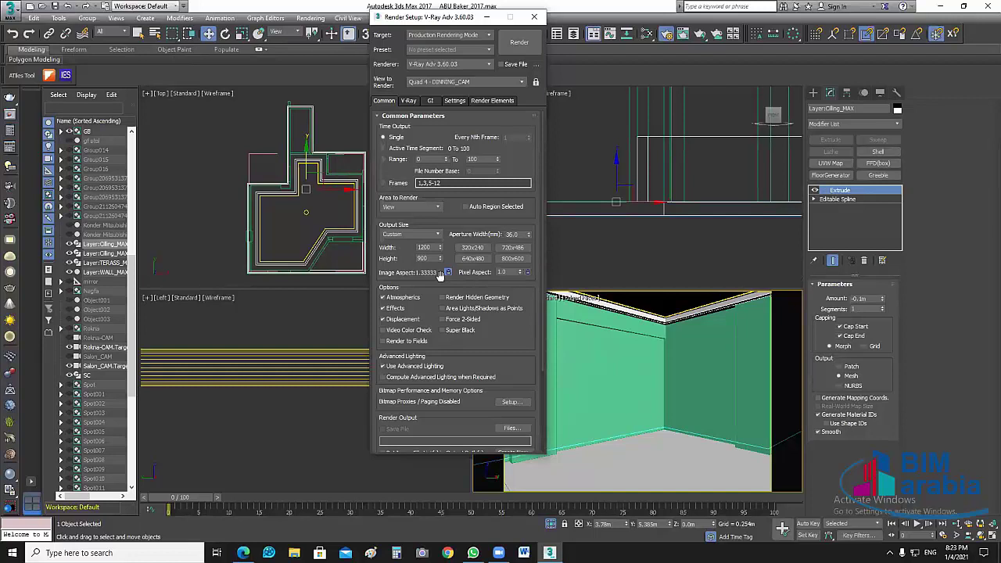
click(512, 261)
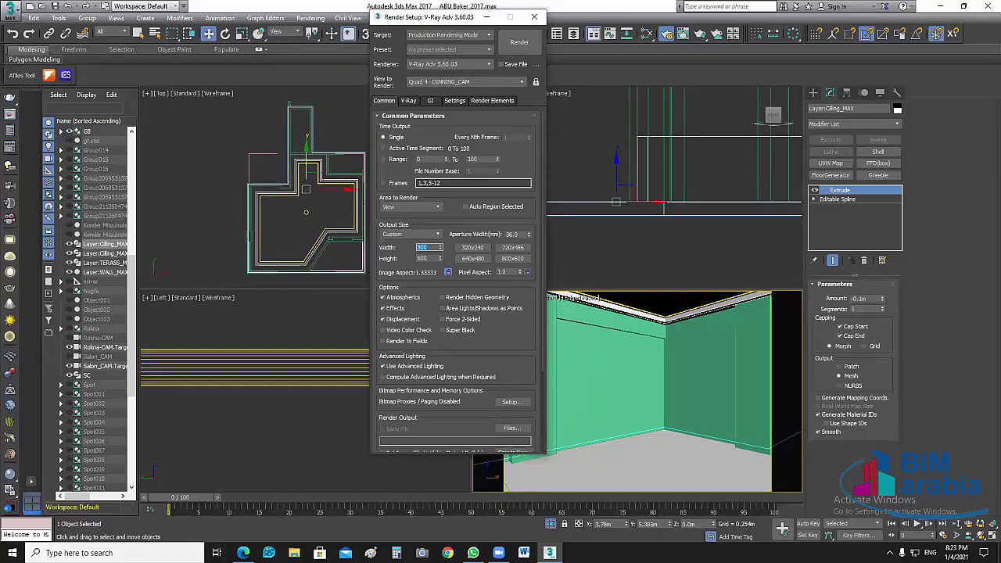
text(1200)
key(Return)
text(0)
key(Return)
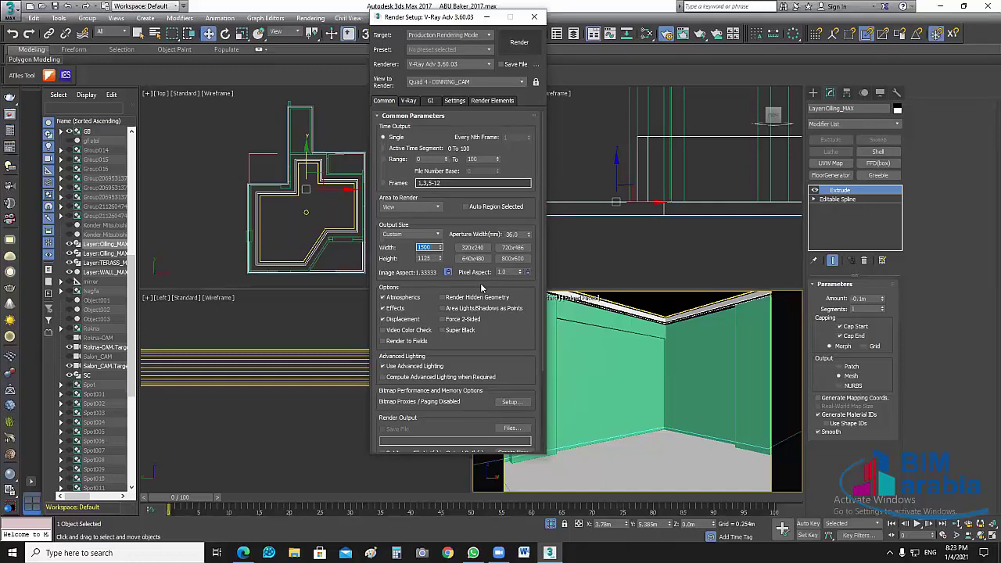
click(517, 40)
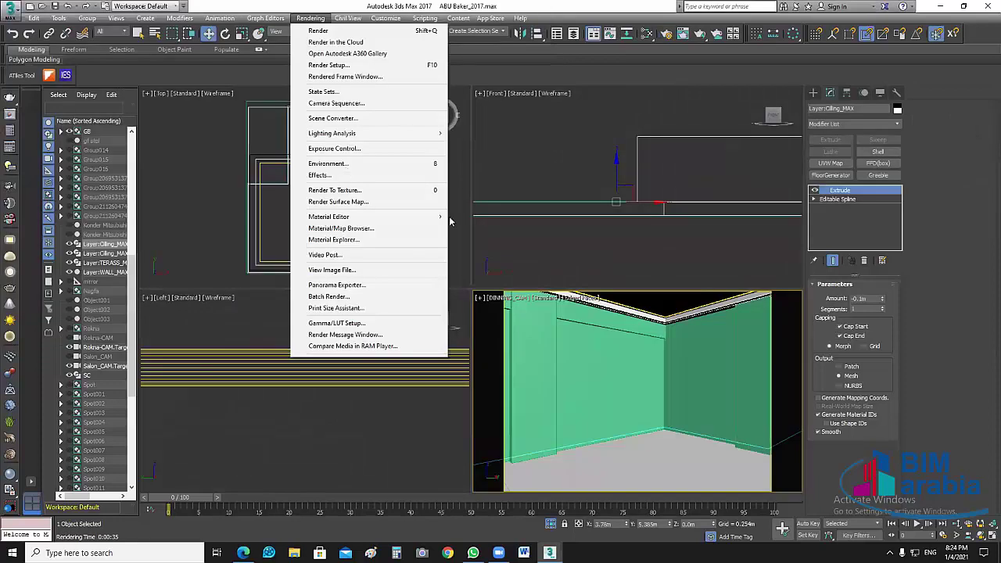
Step: Choose VRay Exposure Control in Environment and Effects, then close the window
click(496, 227)
key(8)
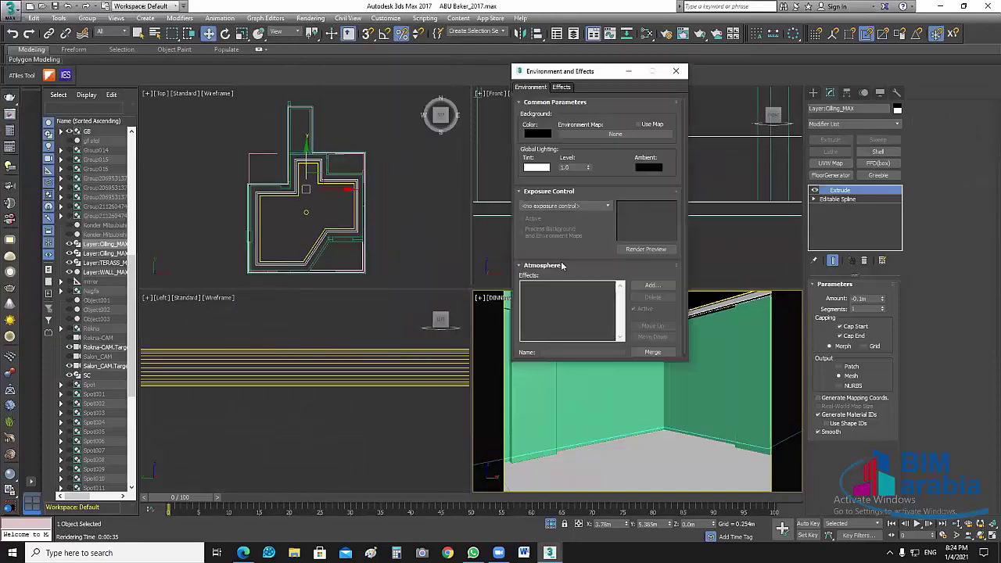
click(564, 206)
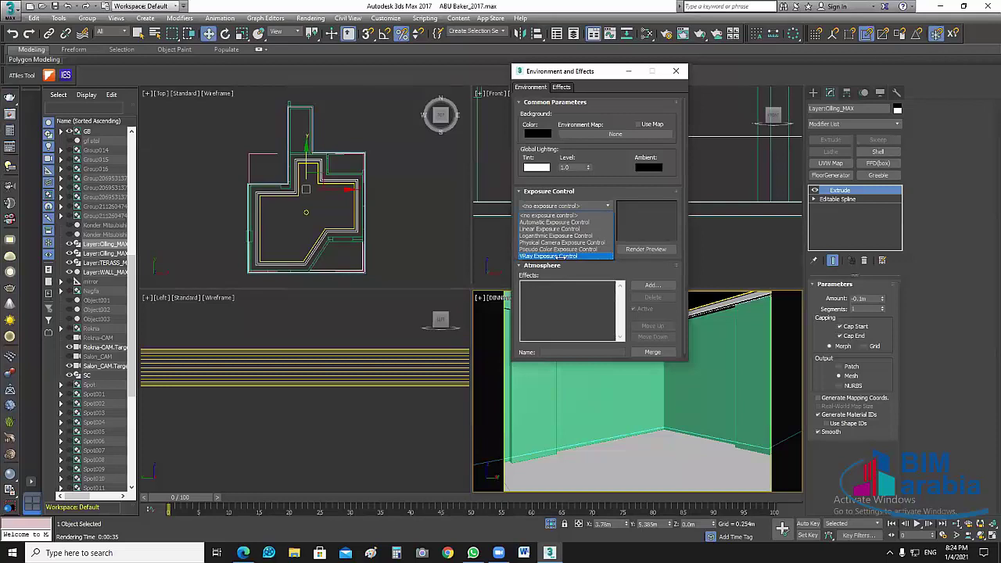
click(554, 257)
key(8)
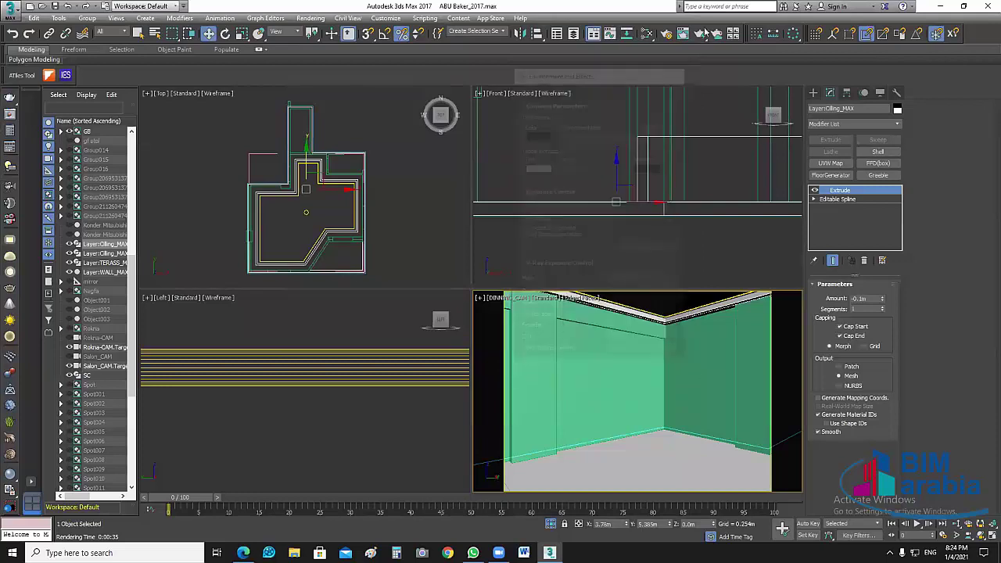
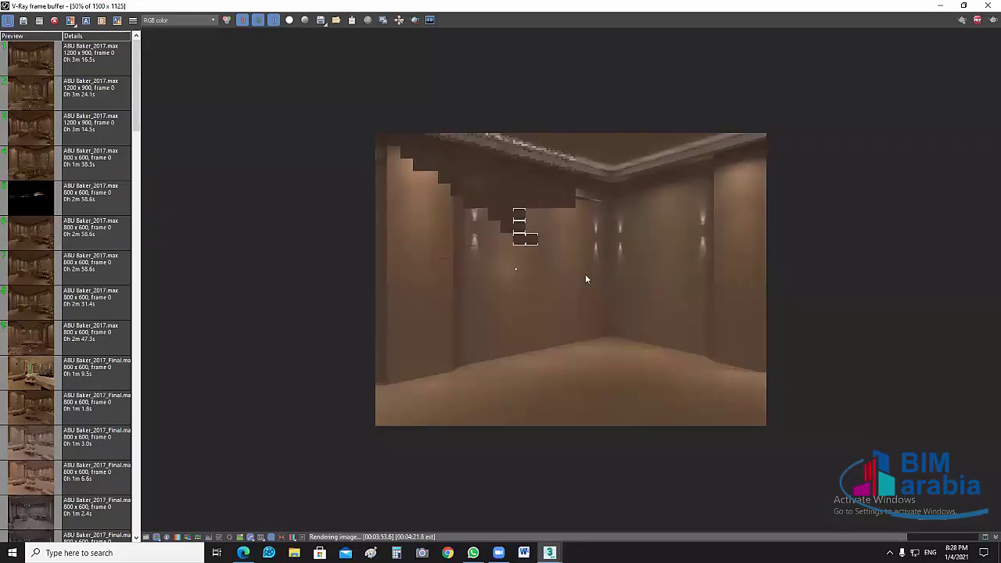
Step: View the finished dining-room render at 100%, then return to the scene viewports
double_click(689, 368)
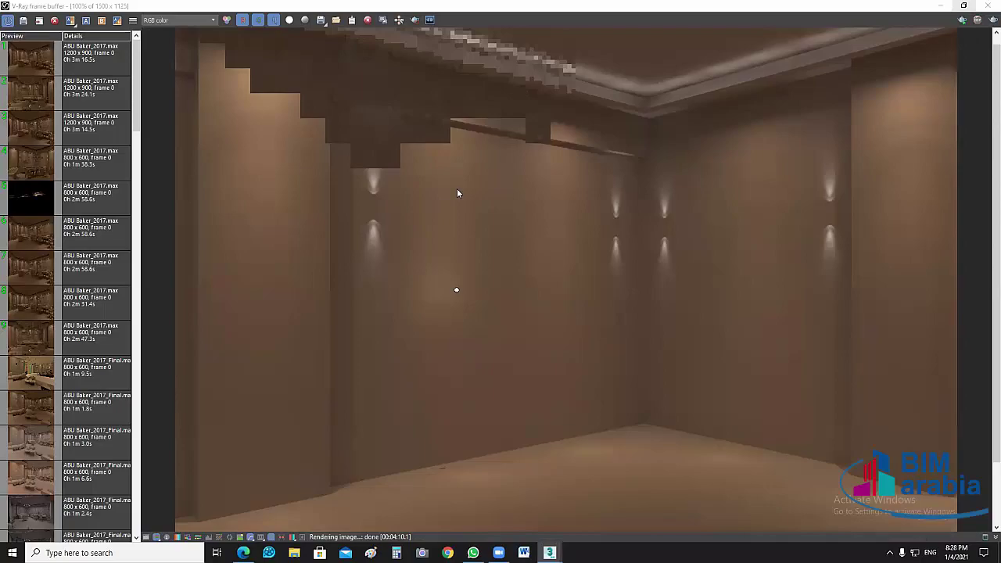
click(947, 6)
click(310, 18)
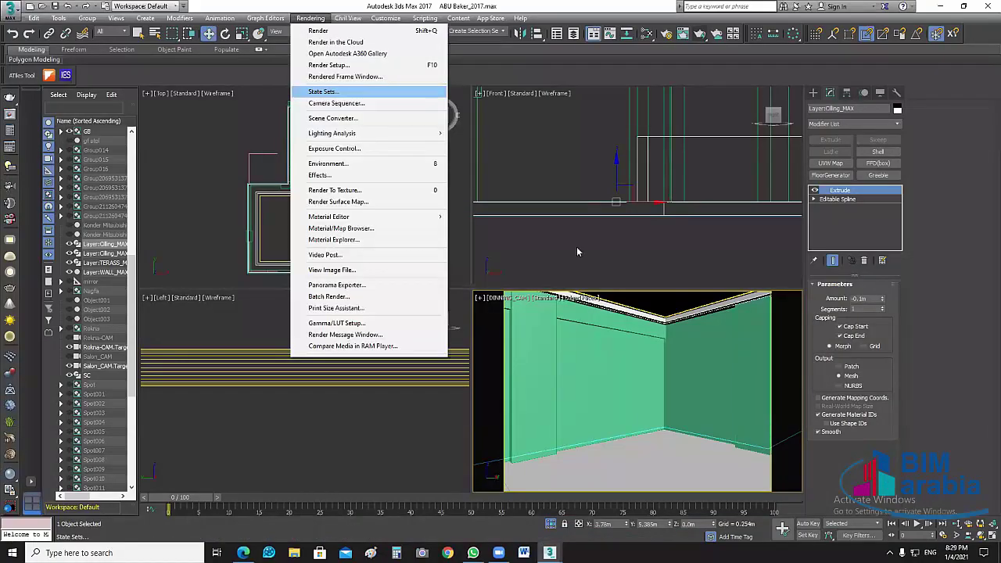
Step: Change the V-Ray output size from 1500 x 1125 to the 800 x 600 preset
click(670, 315)
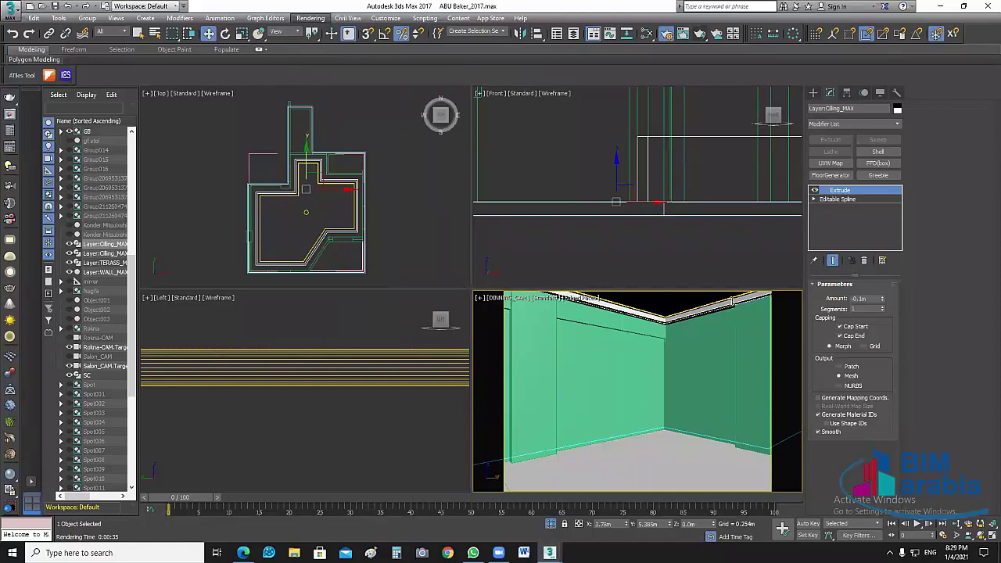
key(F10)
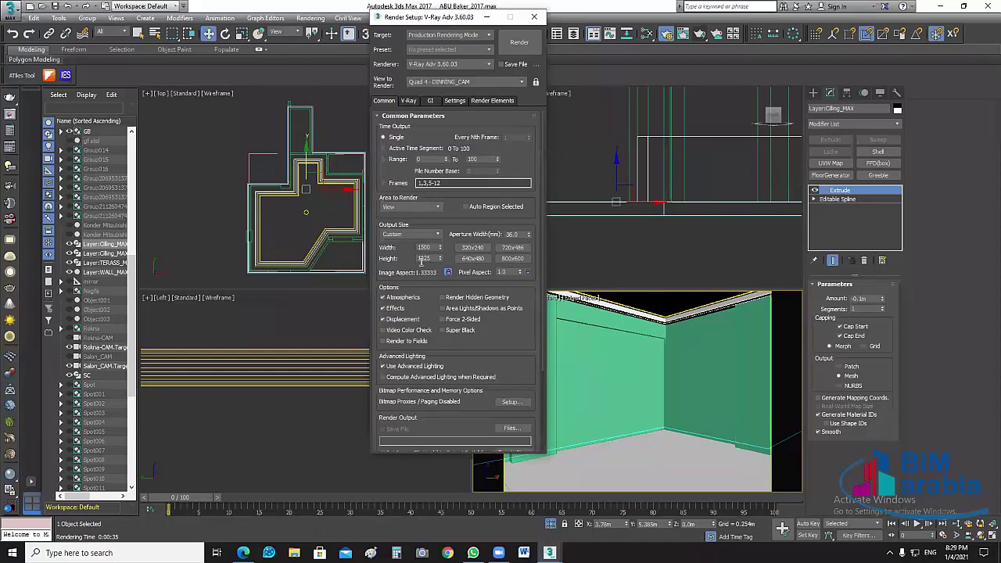
click(518, 259)
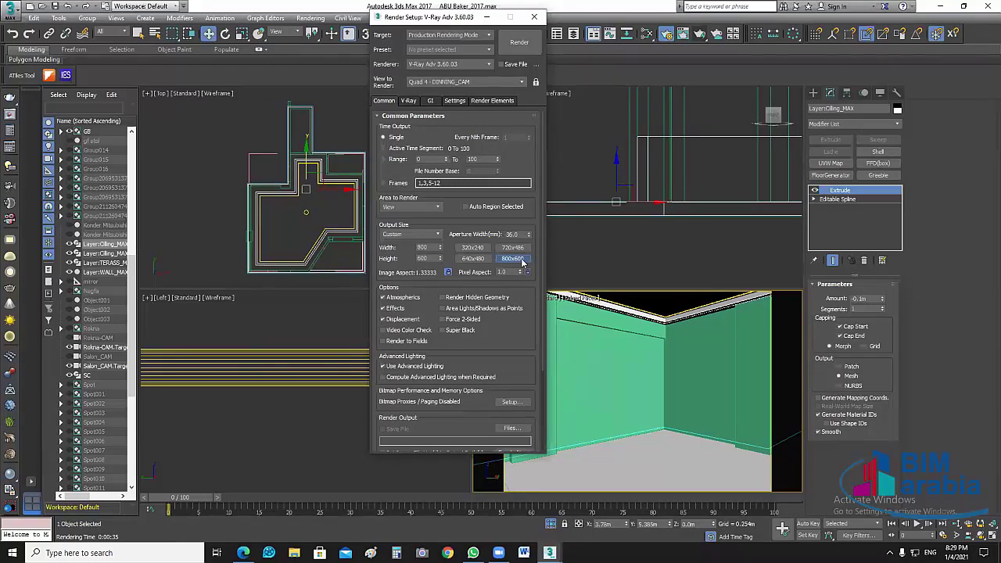
key(F10)
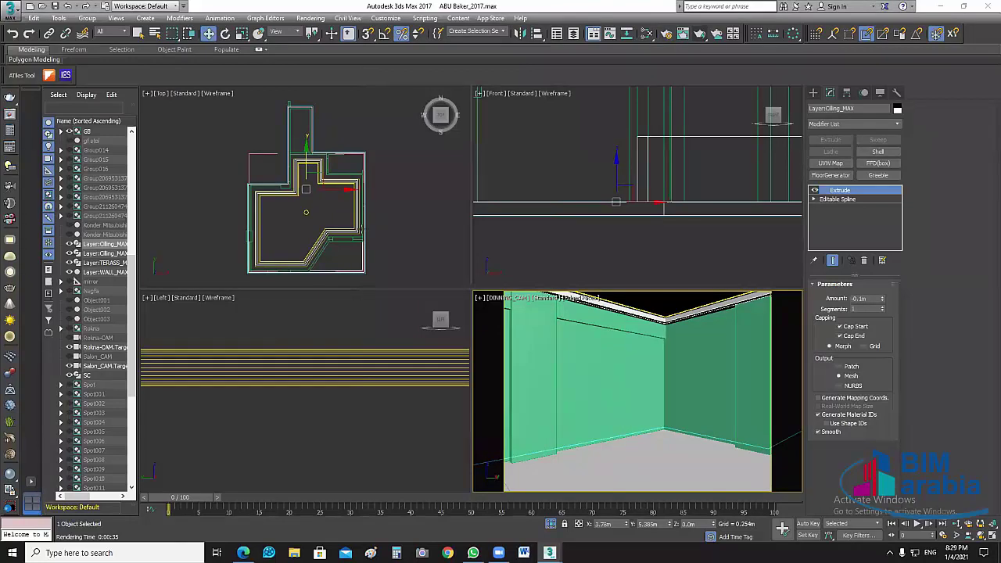
scroll(377, 234, up, 5)
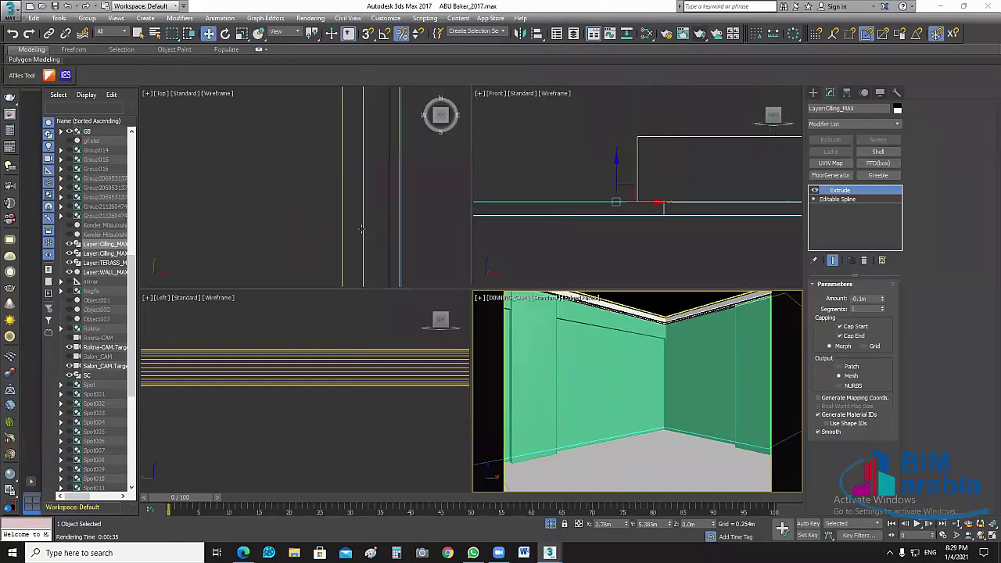
Step: Select the ceiling object in the top view, then clear the selection
click(297, 193)
scroll(298, 193, down, 4)
scroll(381, 221, down, 4)
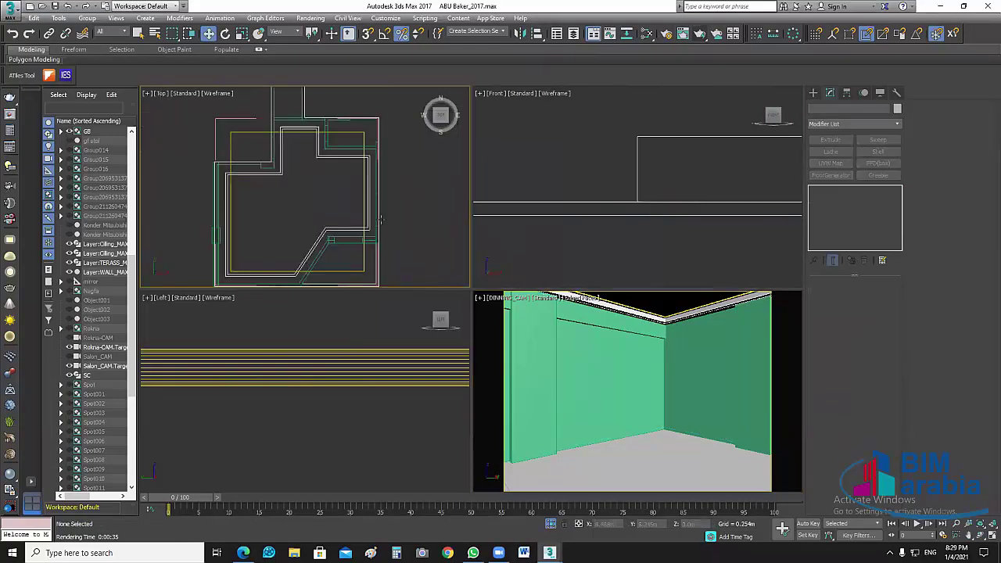
click(248, 200)
scroll(249, 200, up, 5)
key(ctrl+d)
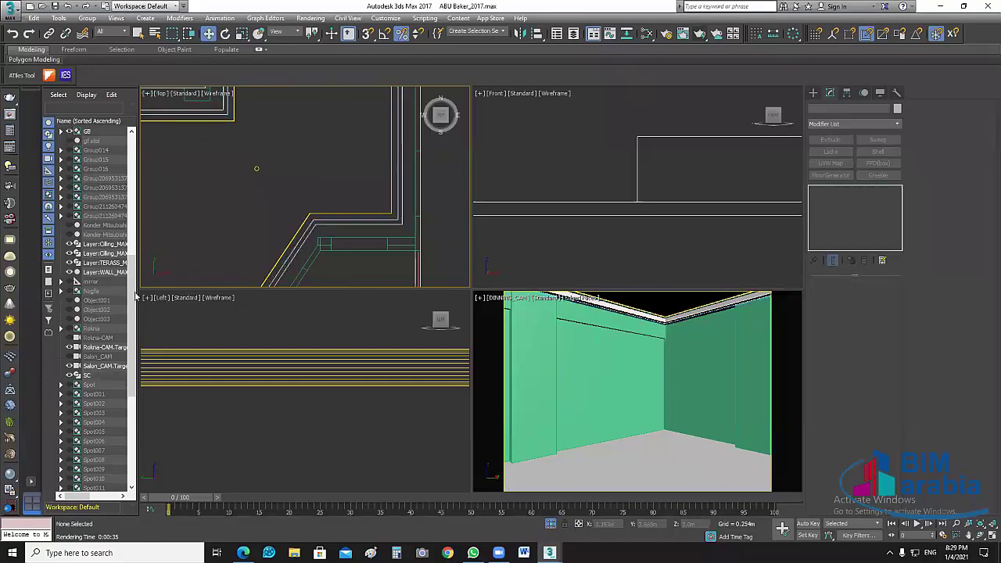
Step: Expand the GB group to reveal the cornice shapes and select cove light VRayLight002
scroll(136, 271, up, 2)
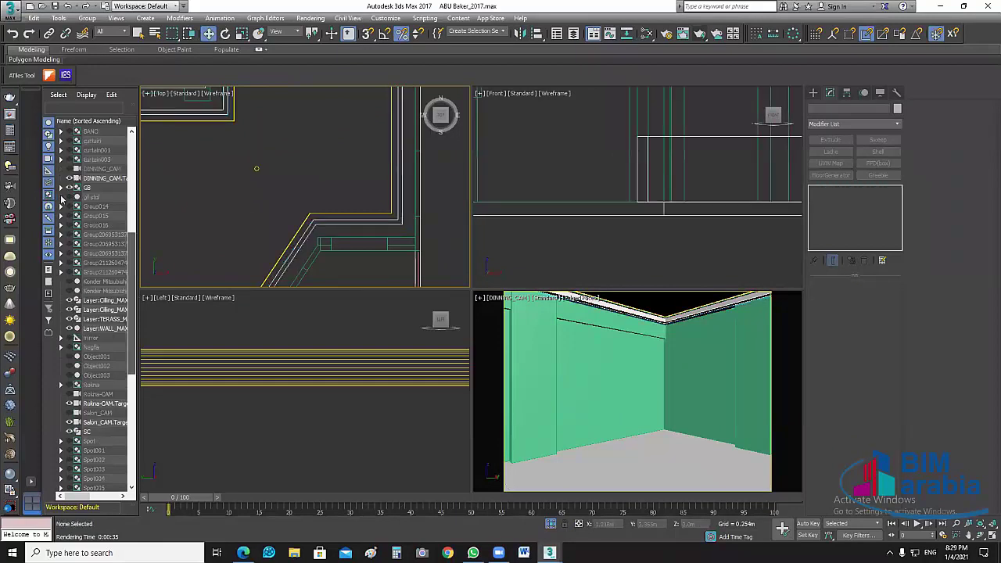
scroll(62, 200, up, 1)
click(61, 196)
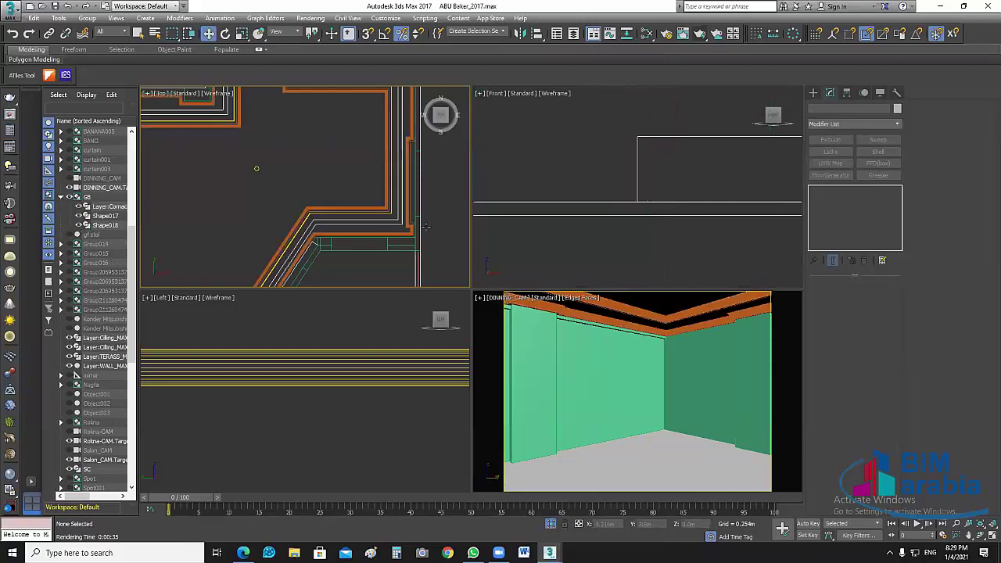
scroll(395, 217, up, 2)
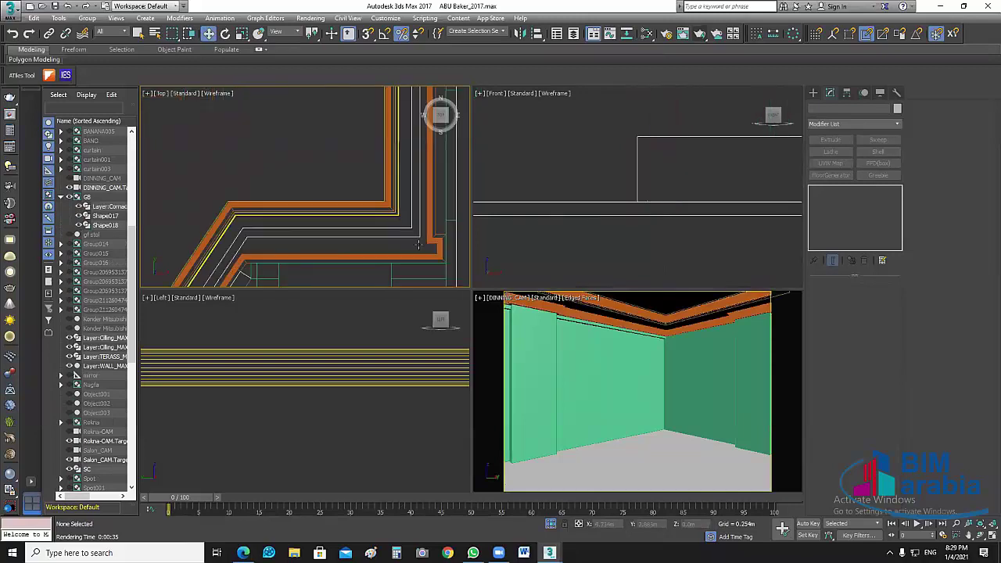
click(528, 202)
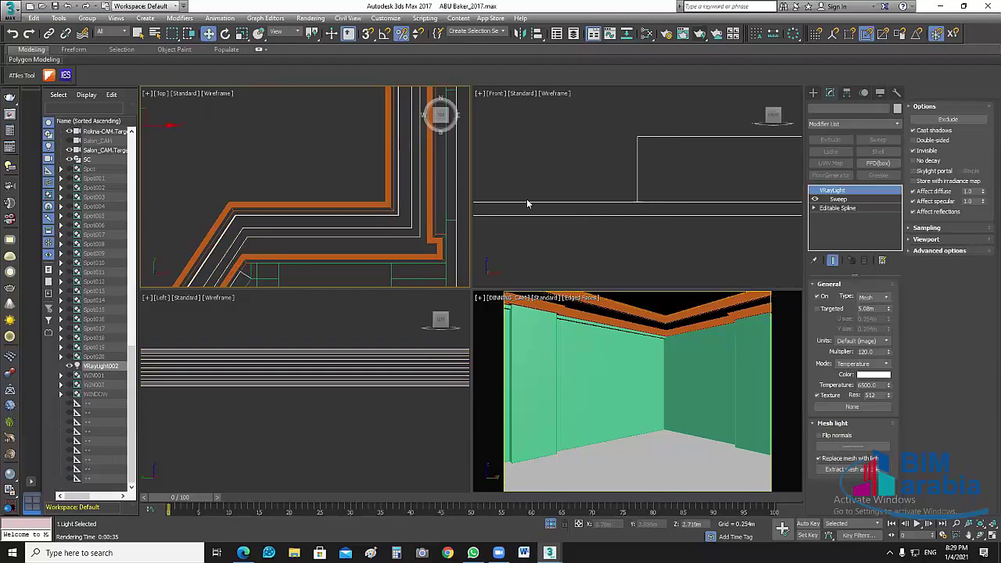
Step: Frame the cove light in the Front view and nudge it slightly downward
scroll(528, 201, down, 3)
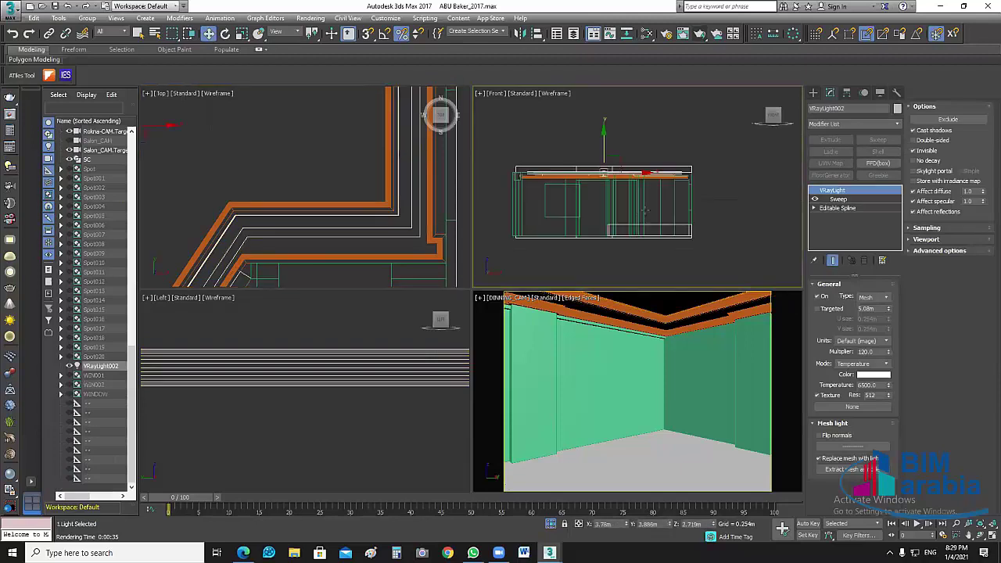
key(z)
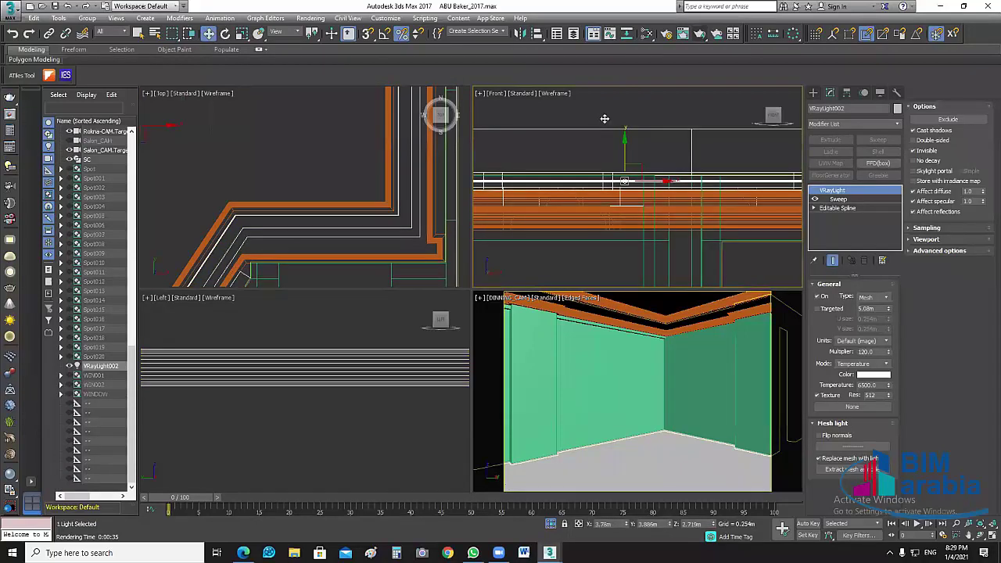
scroll(602, 117, up, 3)
drag(605, 119, 605, 121)
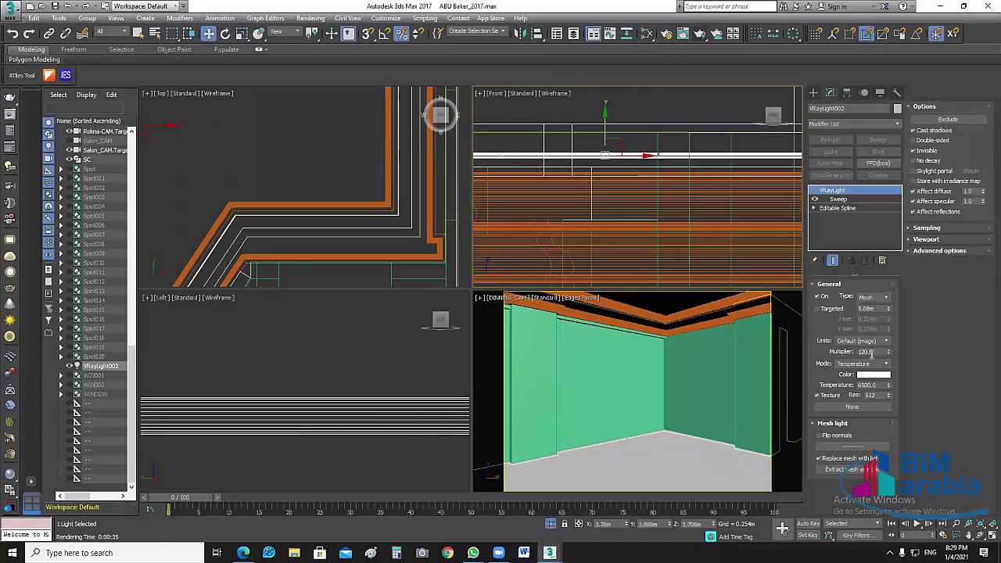
Step: Raise the cove light multiplier to 250 and render the camera view
double_click(868, 352)
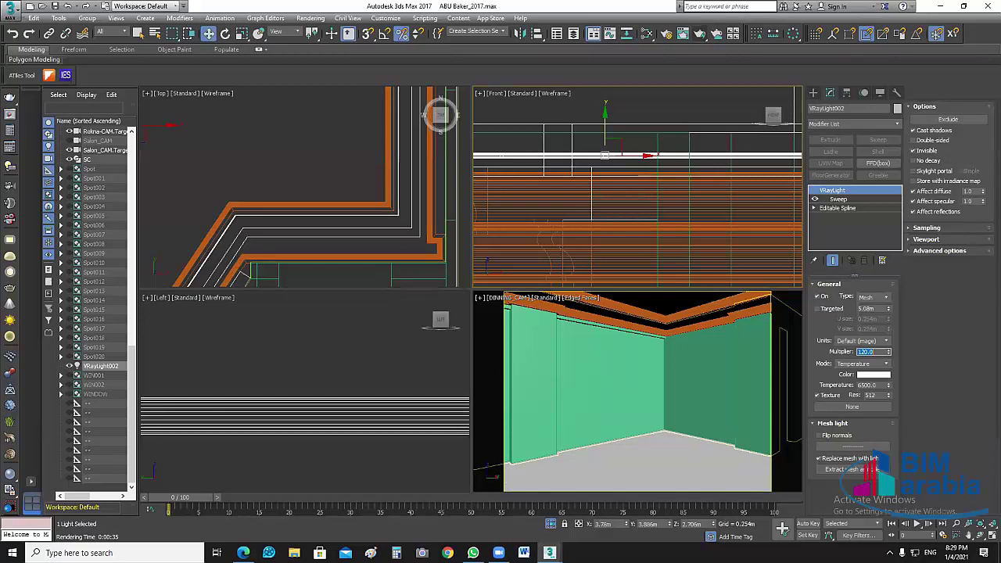
text(250)
key(Return)
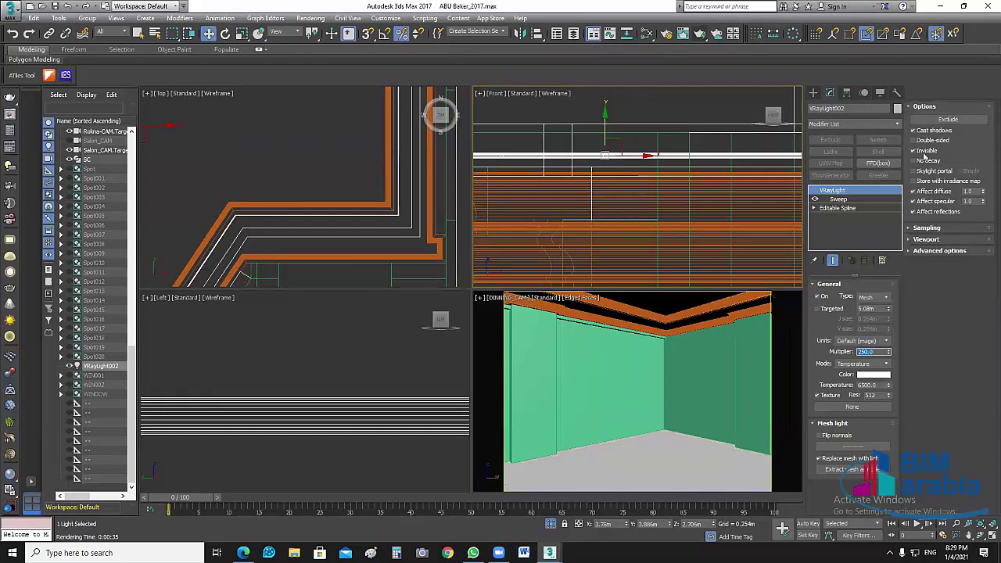
click(960, 344)
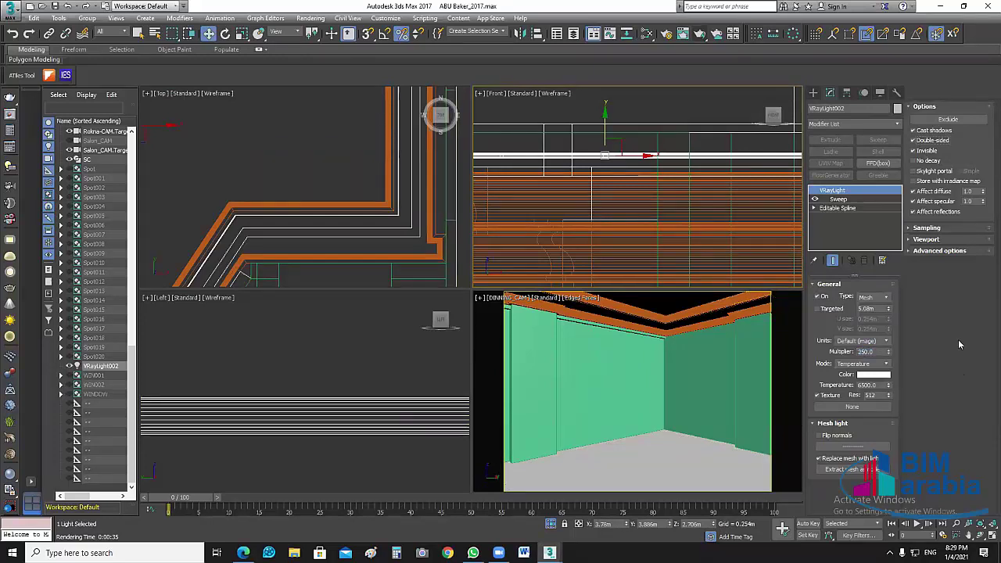
click(926, 228)
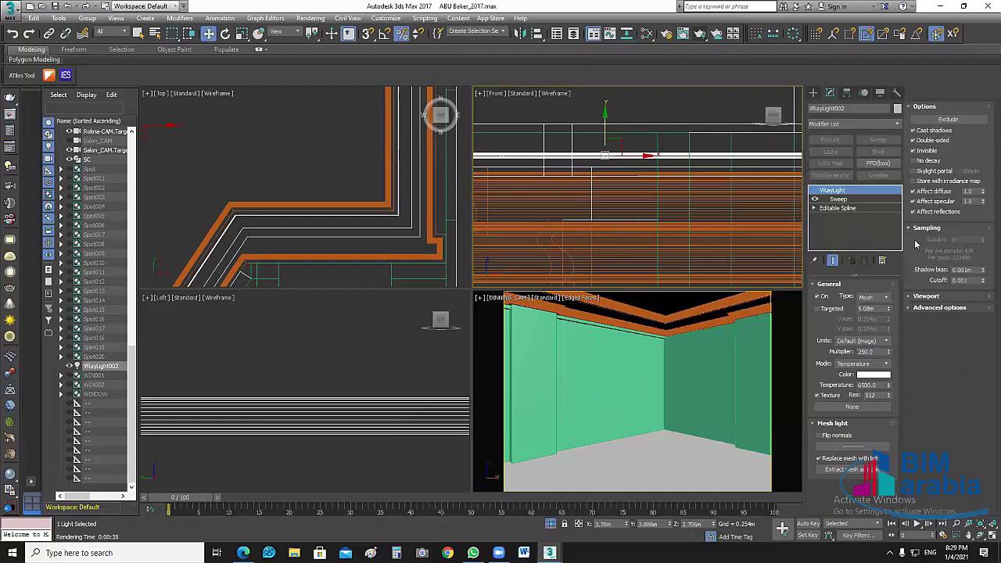
click(926, 227)
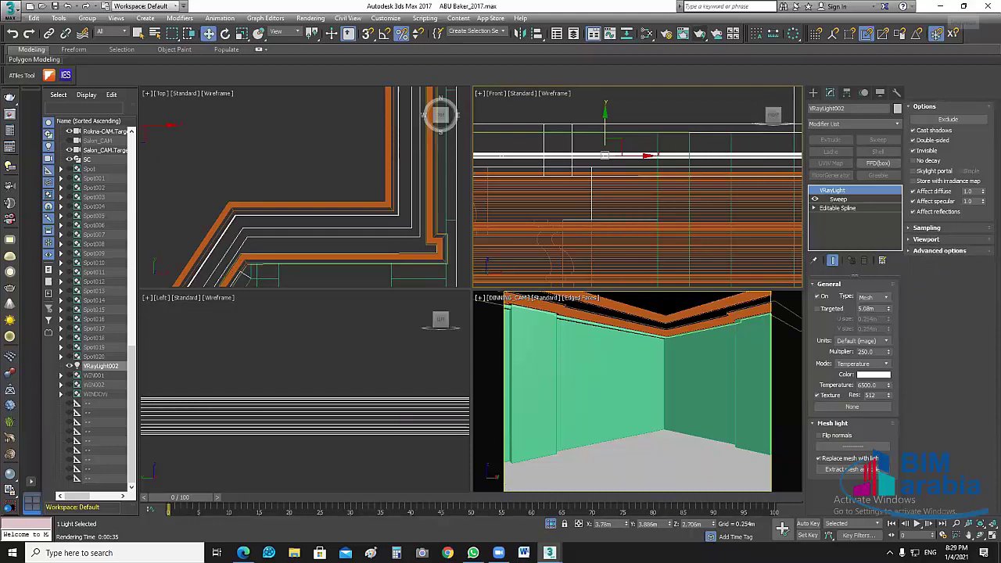
mouse_move(550, 553)
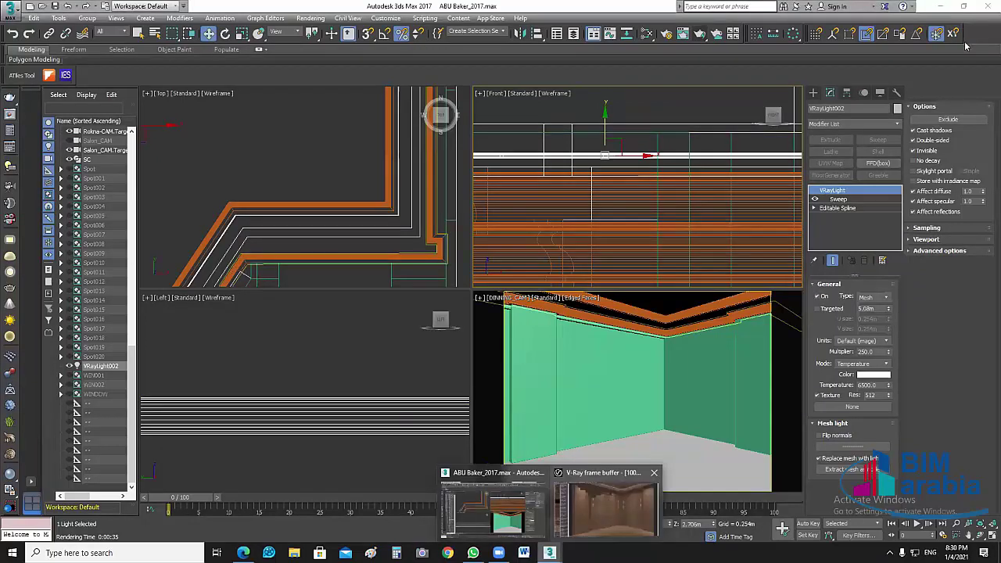
key(shift+q)
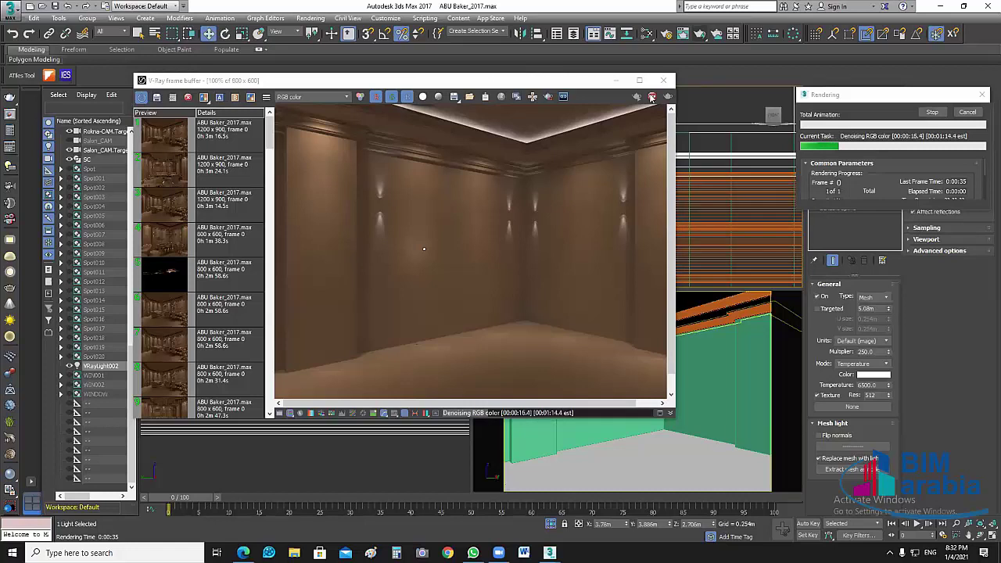
Step: Stop denoising the finished 800 x 600 render and reselect VRayLight002
click(652, 97)
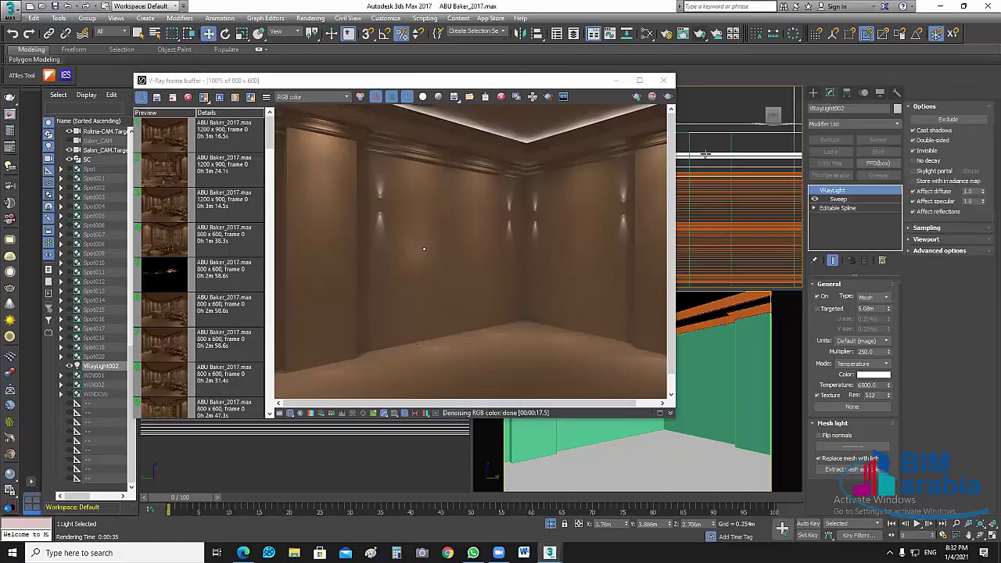
click(706, 153)
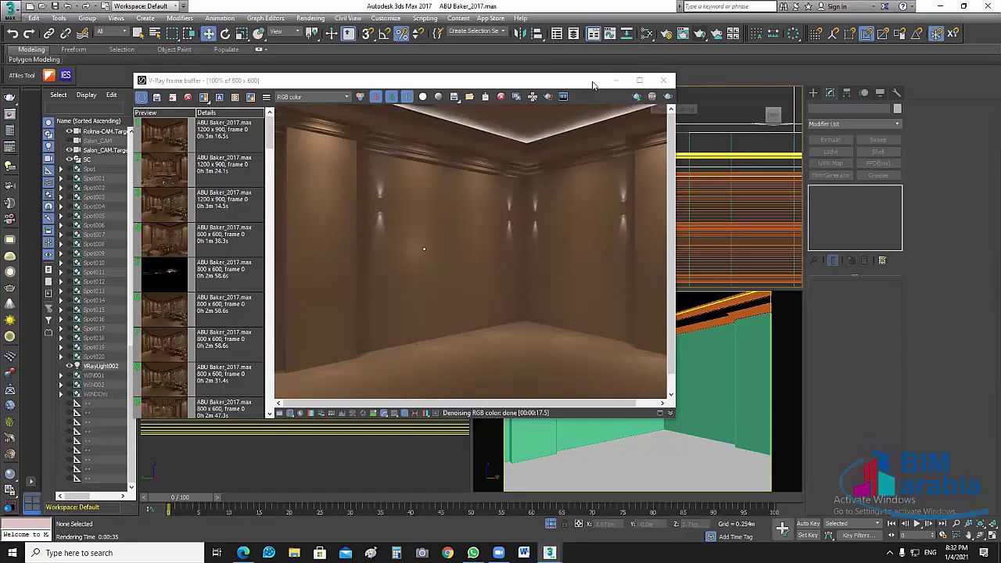
click(605, 138)
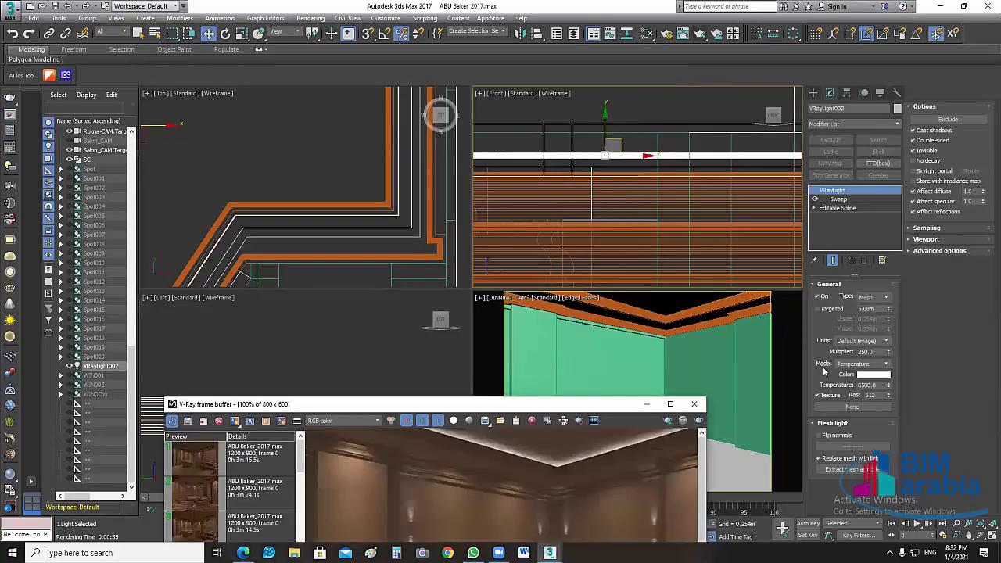
Step: Set the cove light multiplier to 300 and its temperature to 6600 K
click(823, 366)
double_click(865, 351)
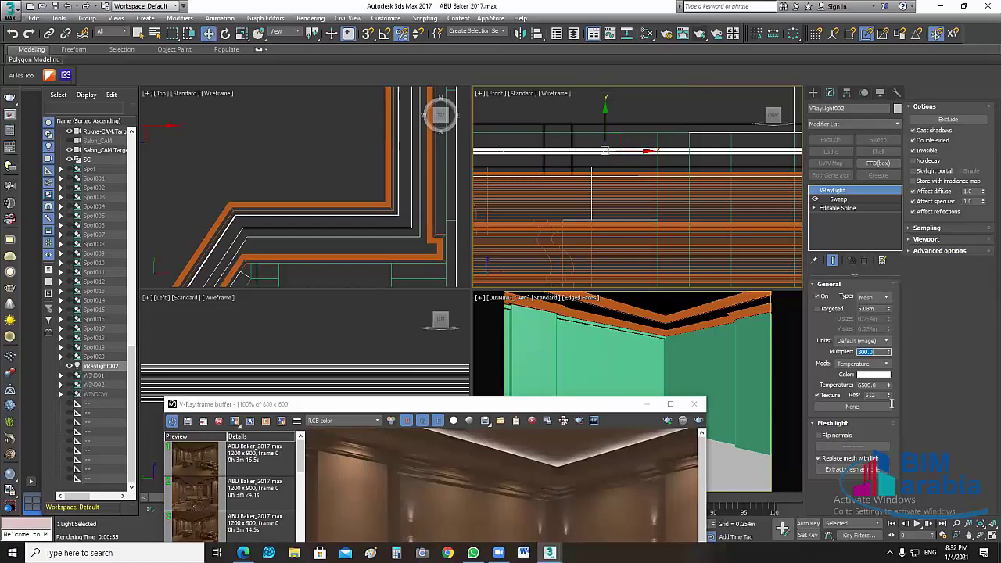
text(300)
key(Tab)
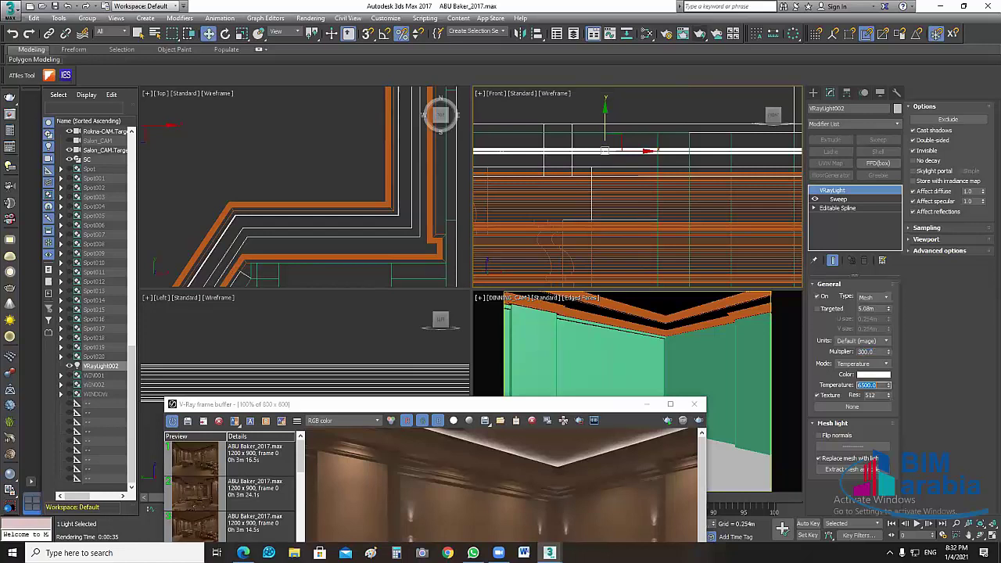
text(6600)
key(Return)
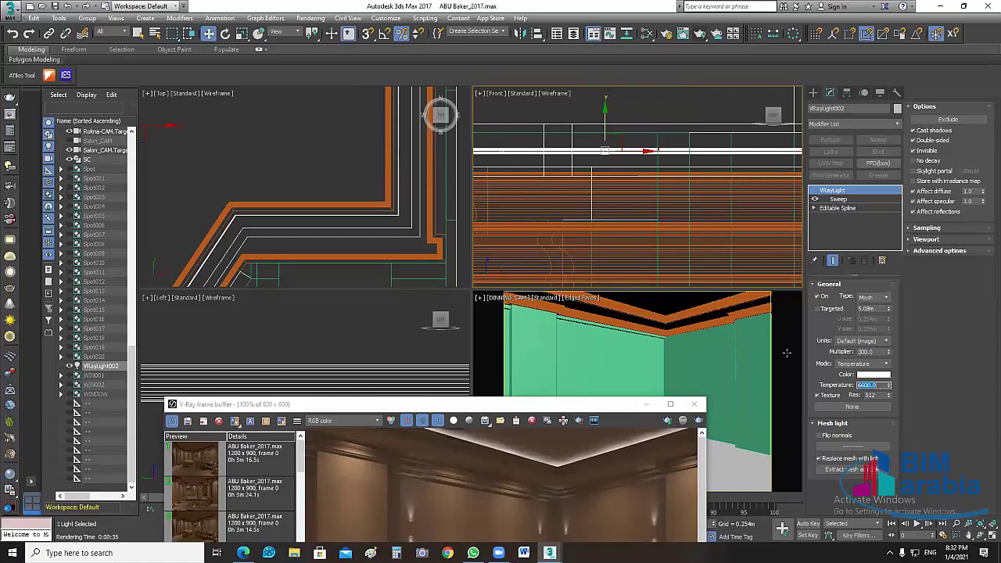
Step: Enable region rendering in the frame buffer and mark a region tight around the ceiling cove
drag(706, 506, 747, 291)
click(619, 205)
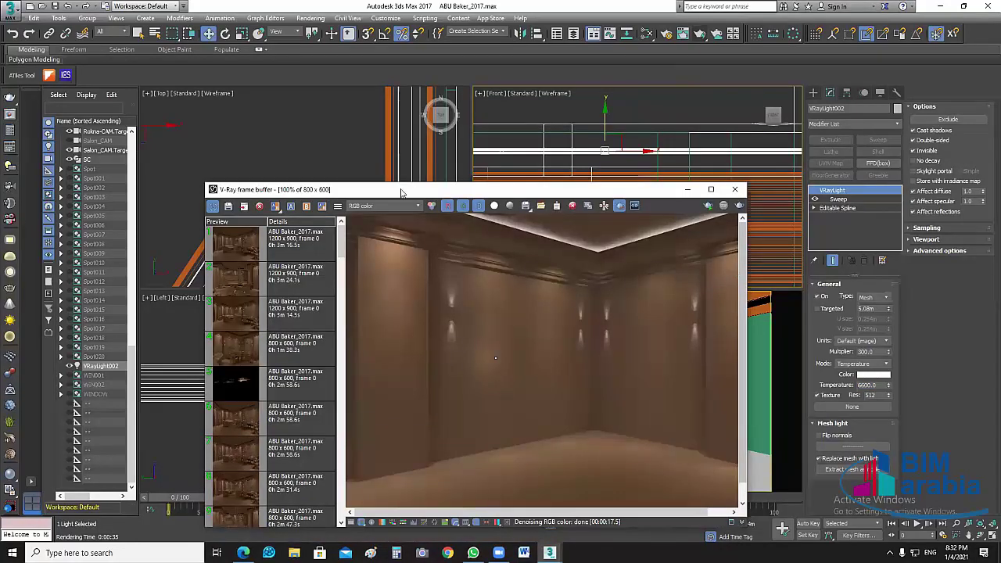
drag(392, 270, 743, 223)
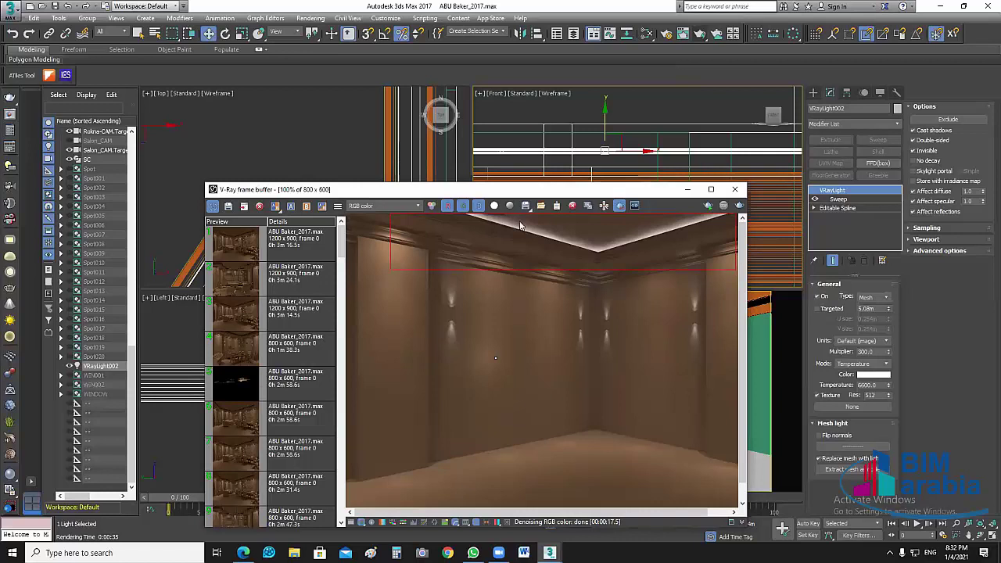
drag(450, 217, 734, 252)
click(710, 189)
scroll(682, 144, up, 2)
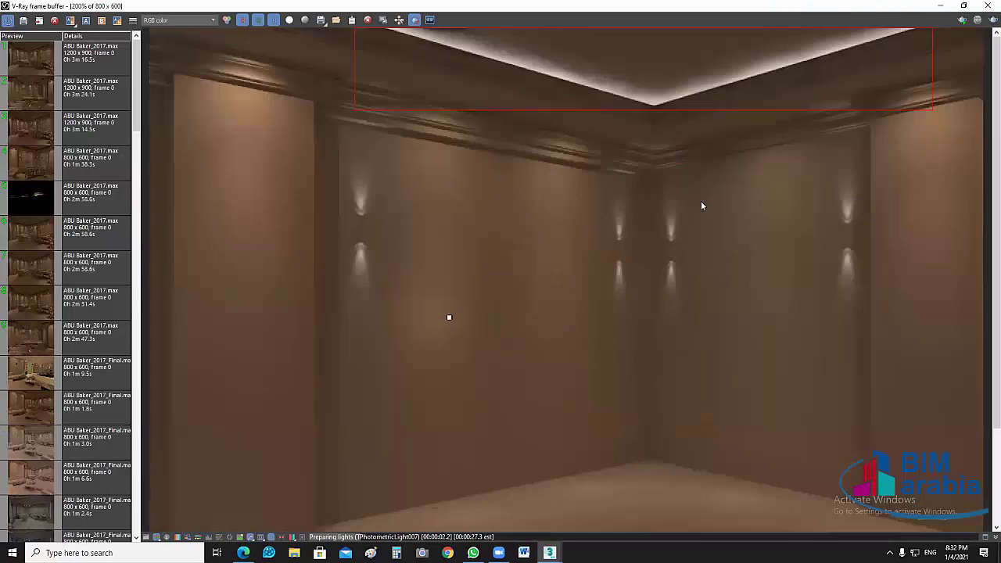
scroll(790, 184, up, 2)
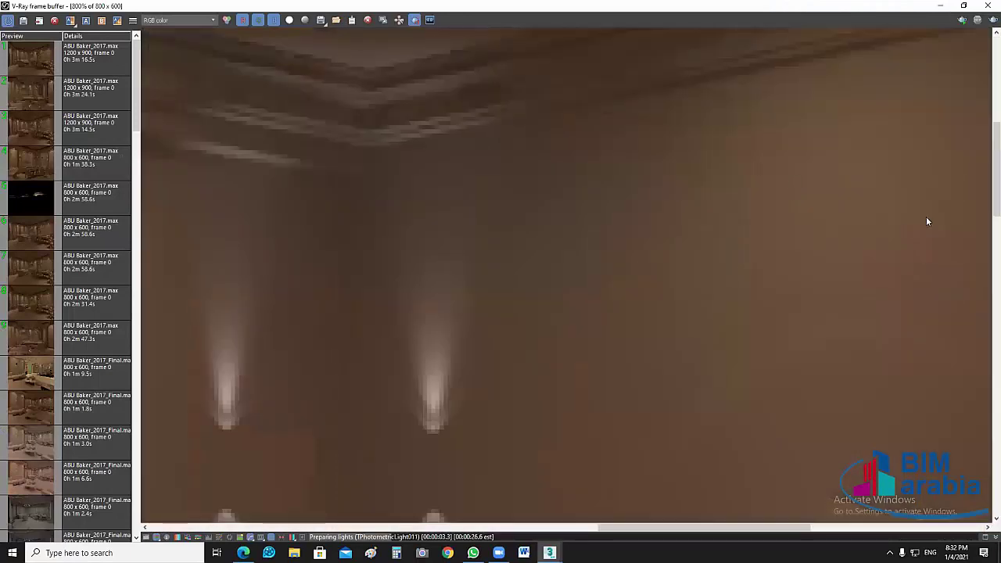
scroll(987, 433, down, 2)
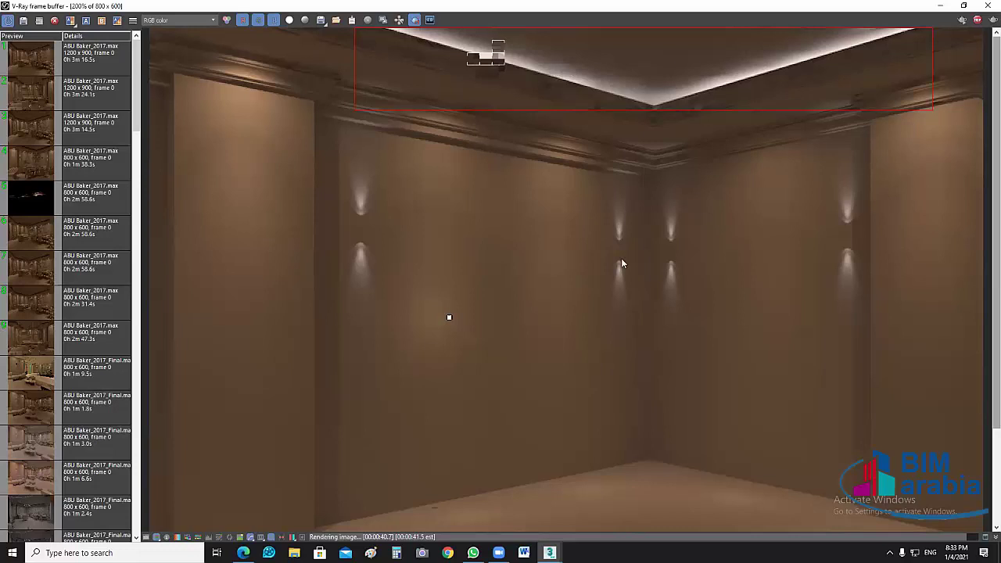
scroll(651, 220, down, 2)
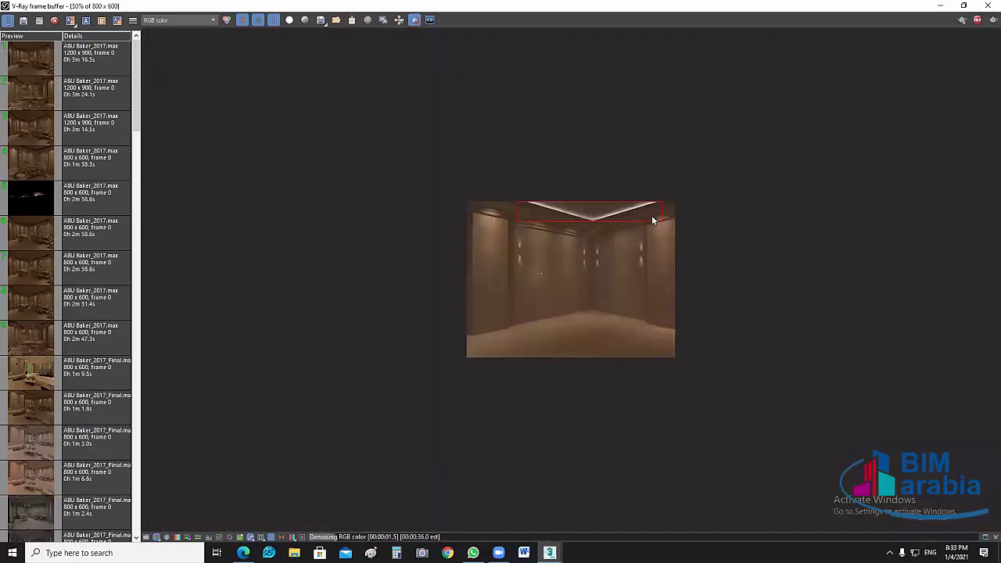
scroll(984, 16, up, 1)
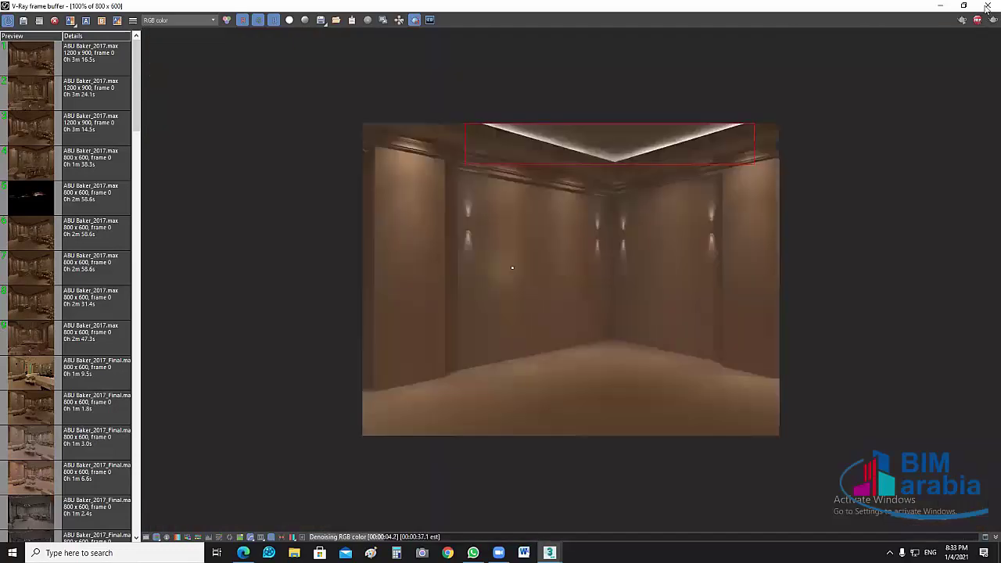
click(988, 7)
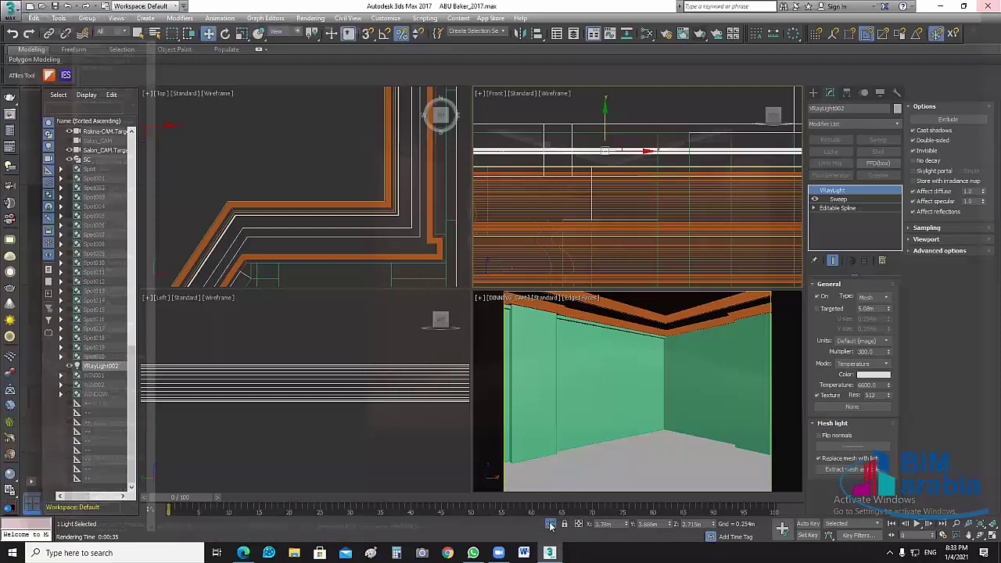
Step: Zoom out the Top viewport and save the dining-room scene
click(402, 203)
scroll(401, 204, down, 3)
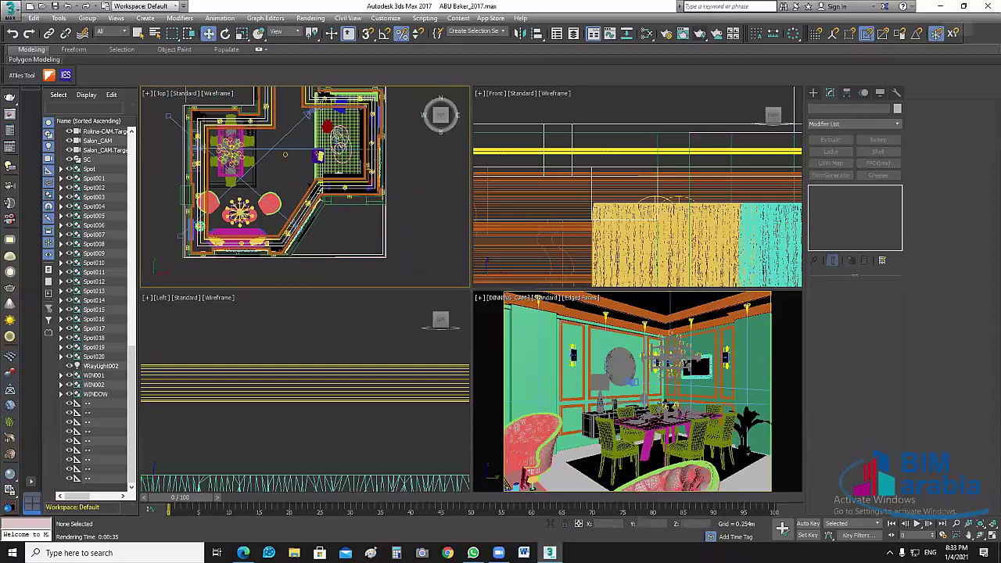
key(ctrl+s)
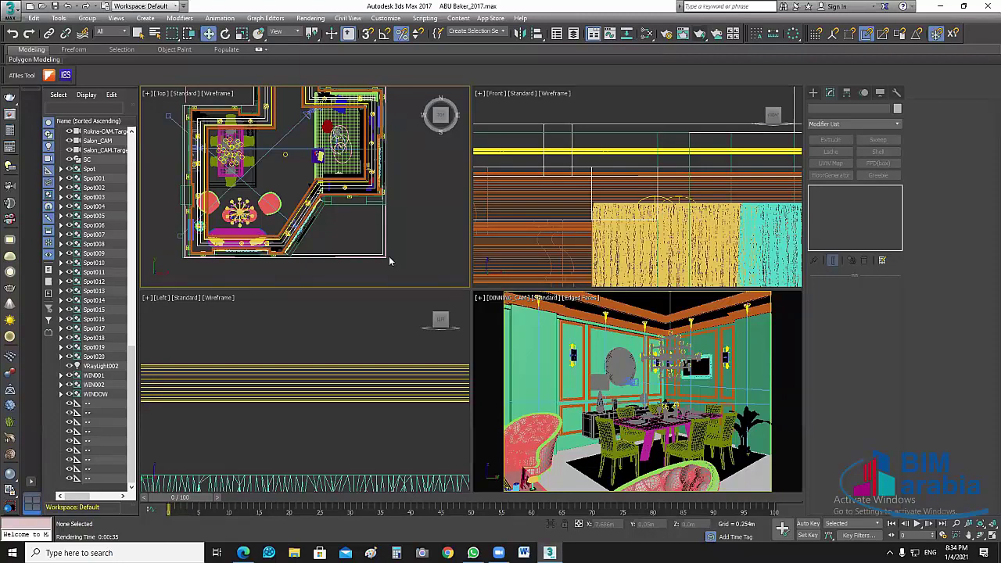
click(389, 255)
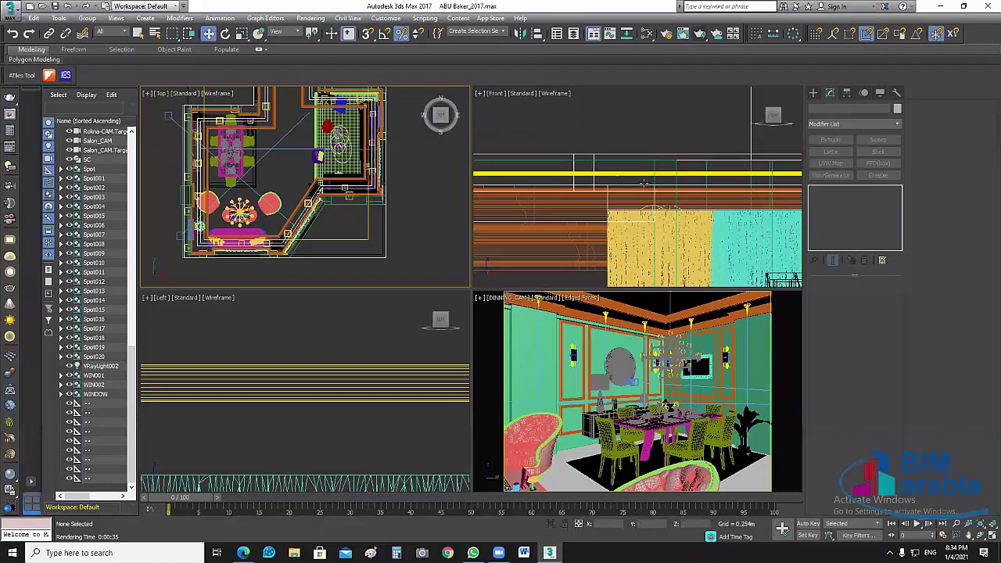
scroll(625, 153, up, 3)
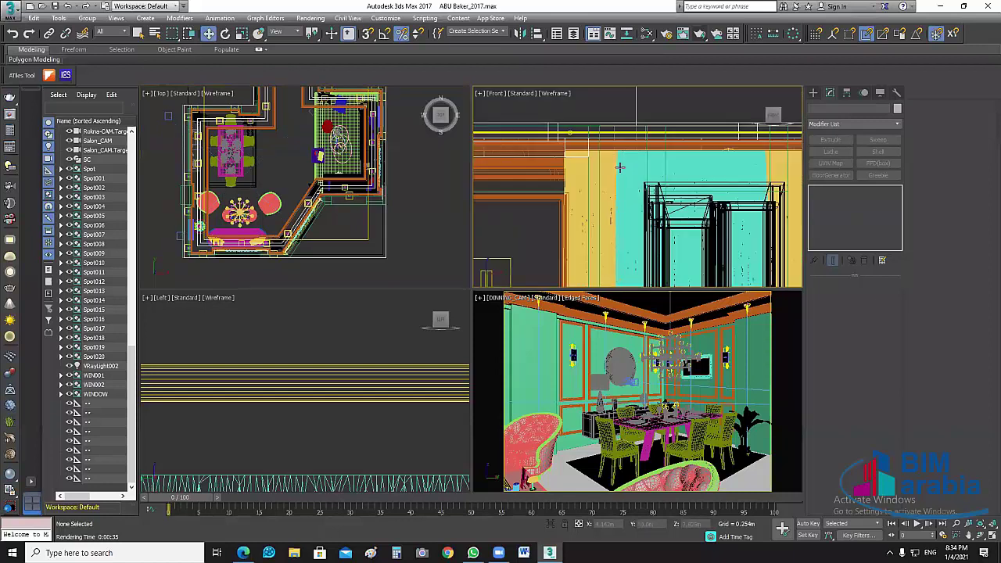
Step: Select the WINDOW, WIN001 and WIN002 groups and isolate them
scroll(547, 206, down, 3)
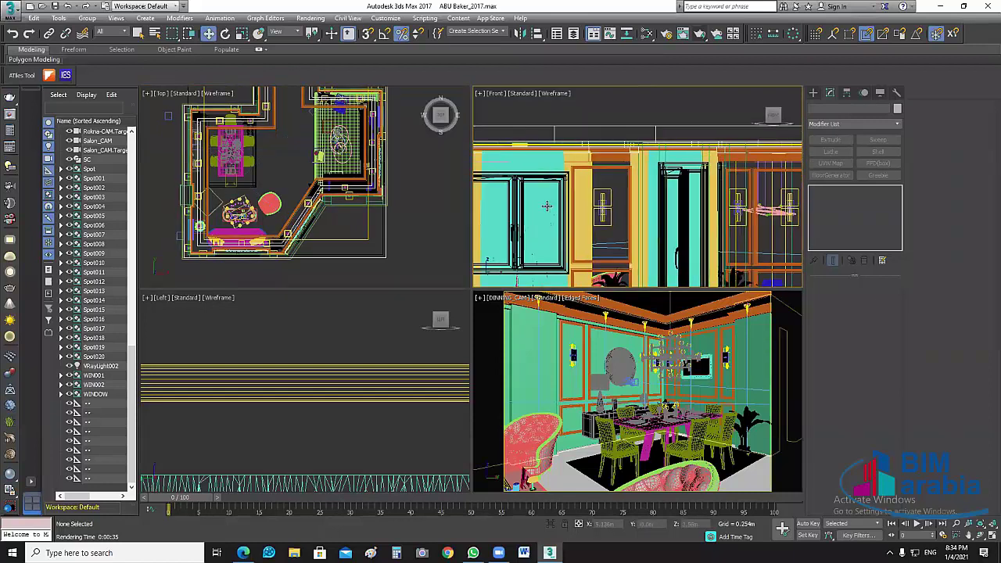
click(560, 200)
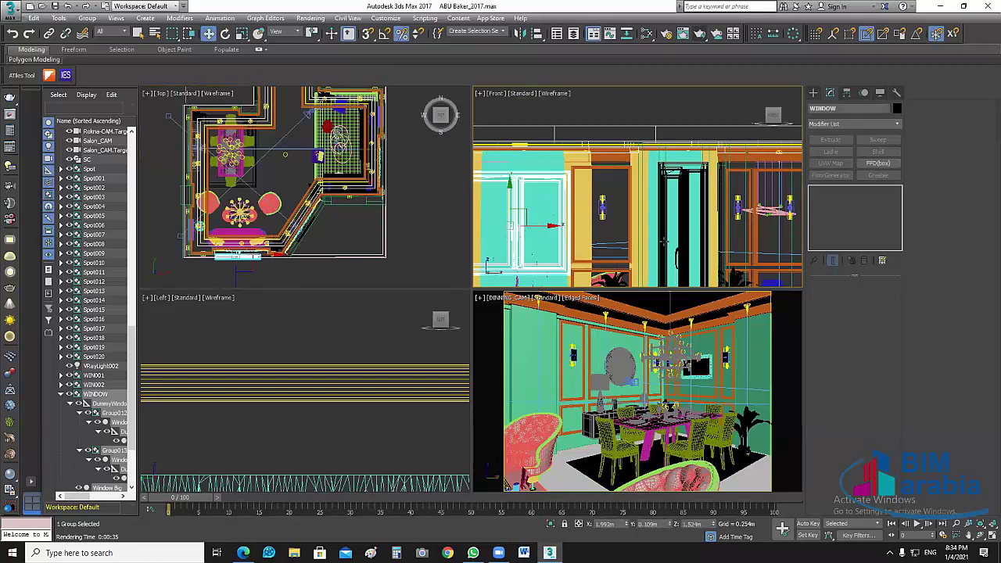
ctrl+click(735, 245)
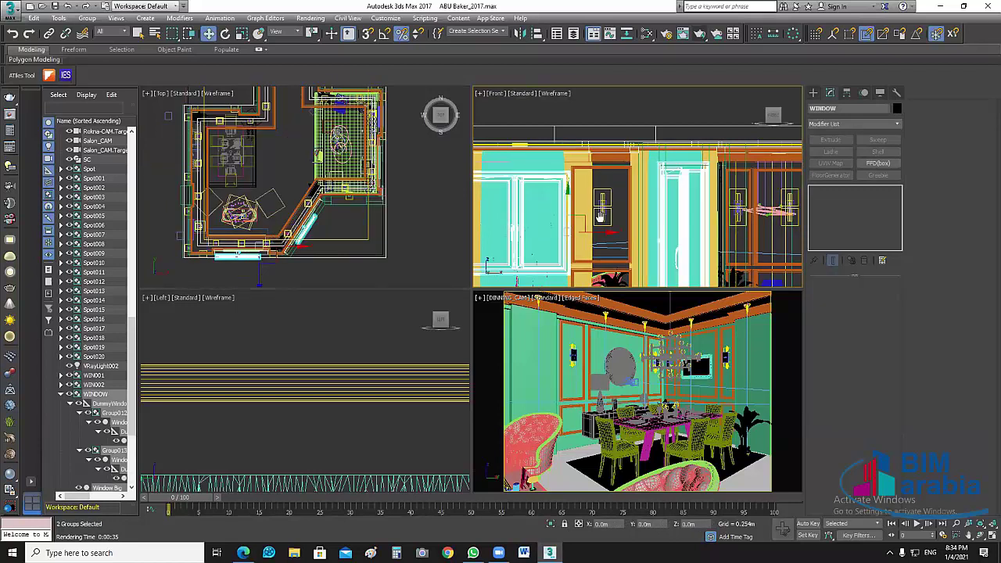
scroll(692, 205, down, 2)
scroll(683, 214, up, 3)
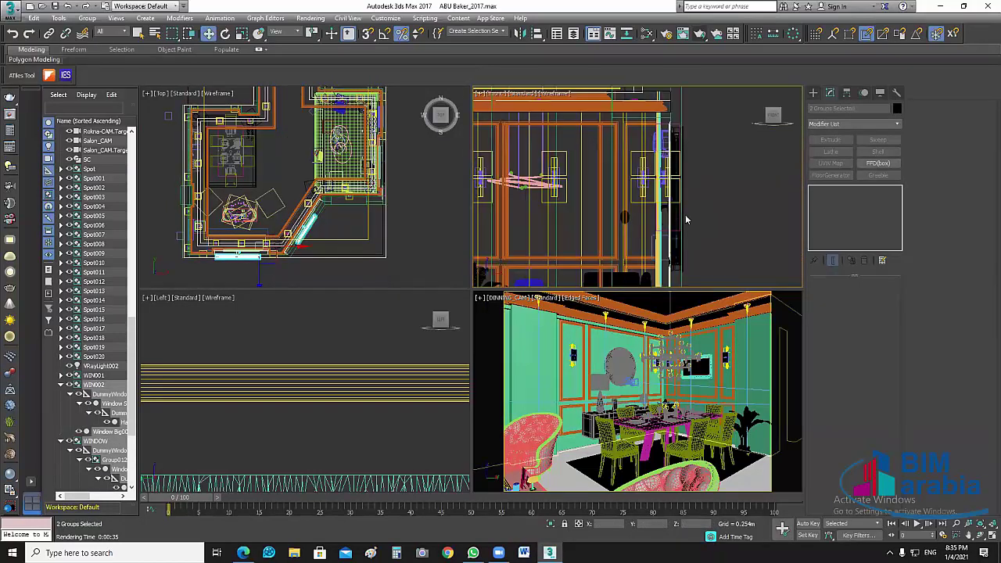
scroll(669, 216, up, 2)
ctrl+click(661, 203)
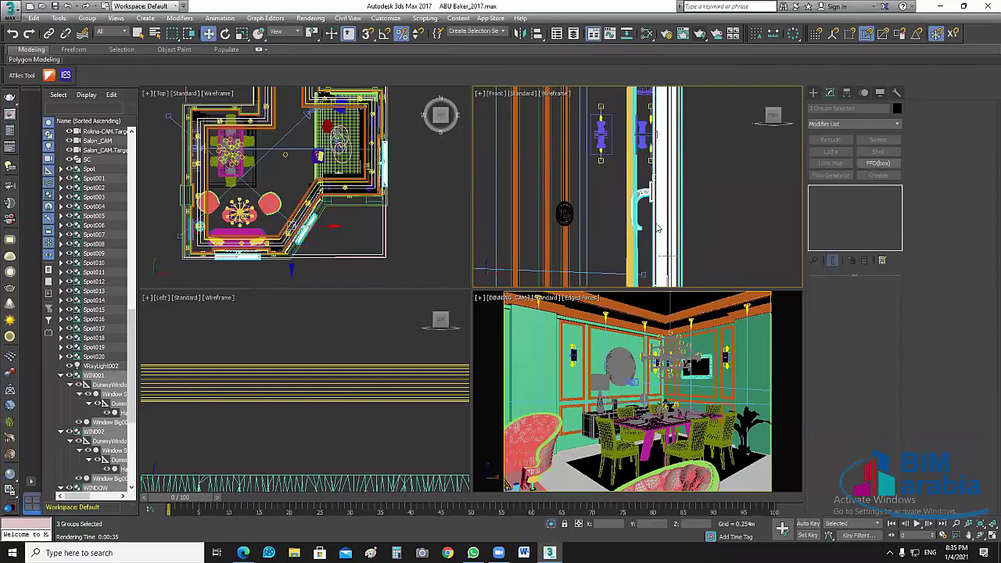
key(alt+q)
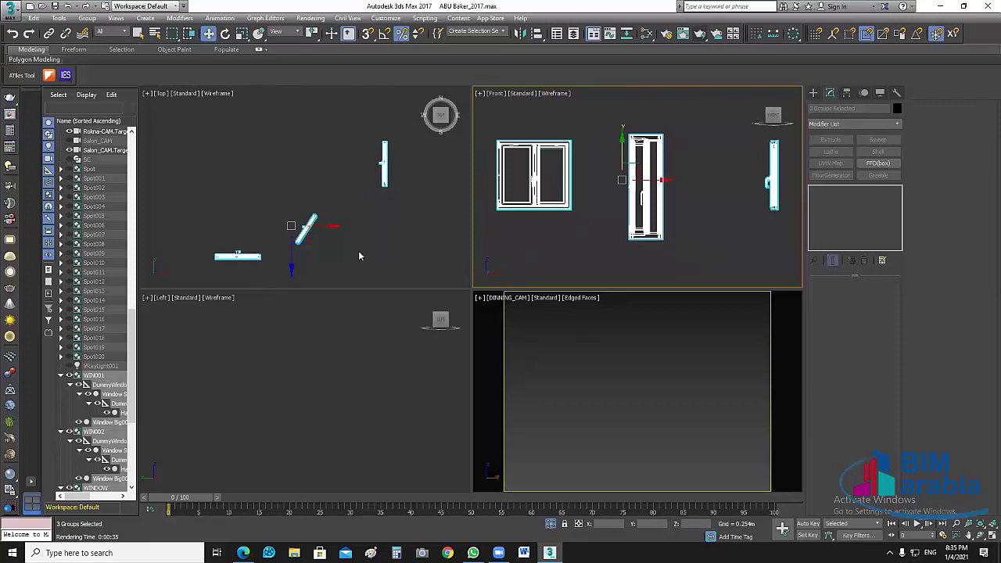
Step: Clear the selection and recentre the isolated windows in the plan and side views
click(358, 251)
middle_drag(368, 242, 429, 230)
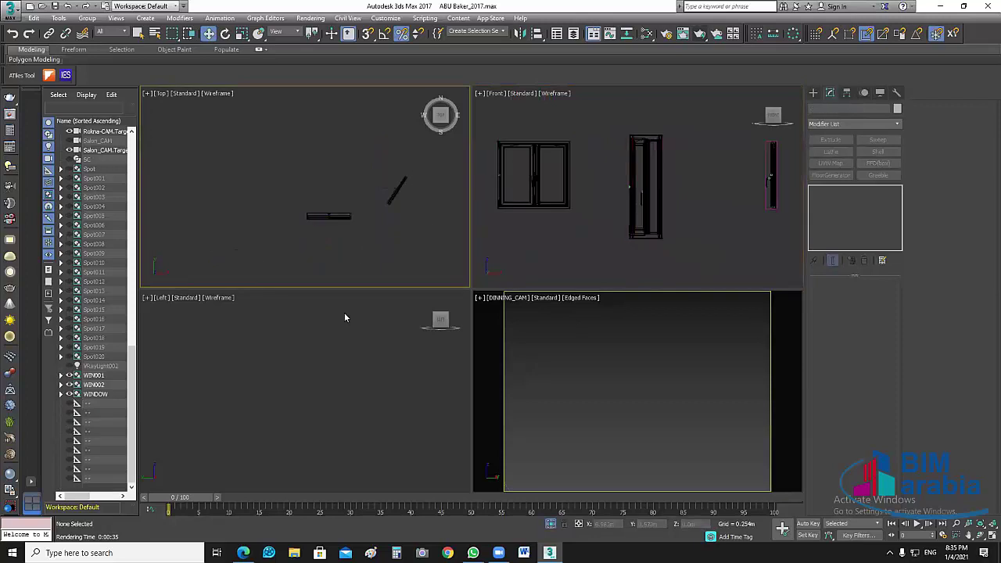
scroll(383, 408, down, 3)
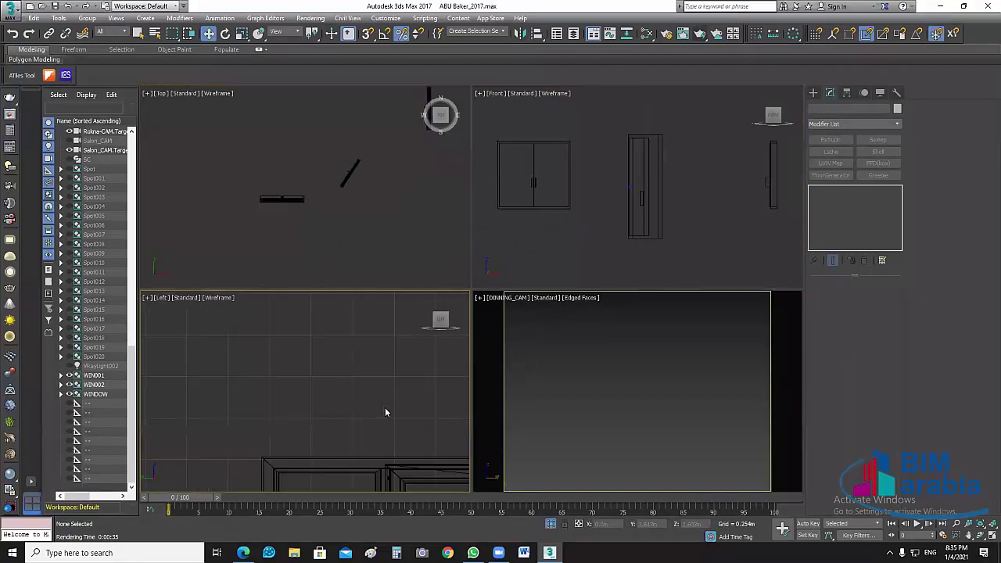
middle_drag(384, 412, 342, 336)
scroll(351, 402, up, 2)
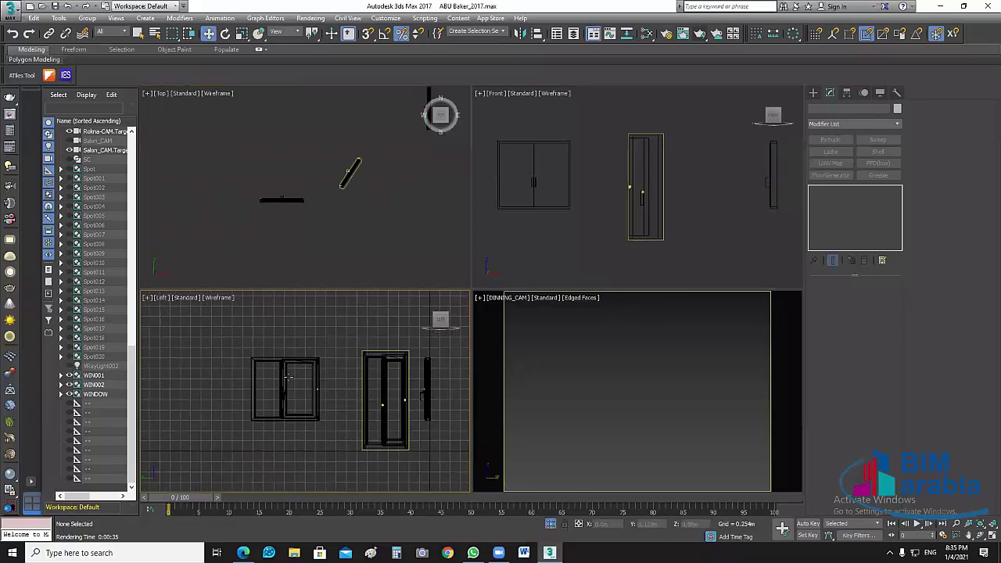
scroll(319, 394, up, 4)
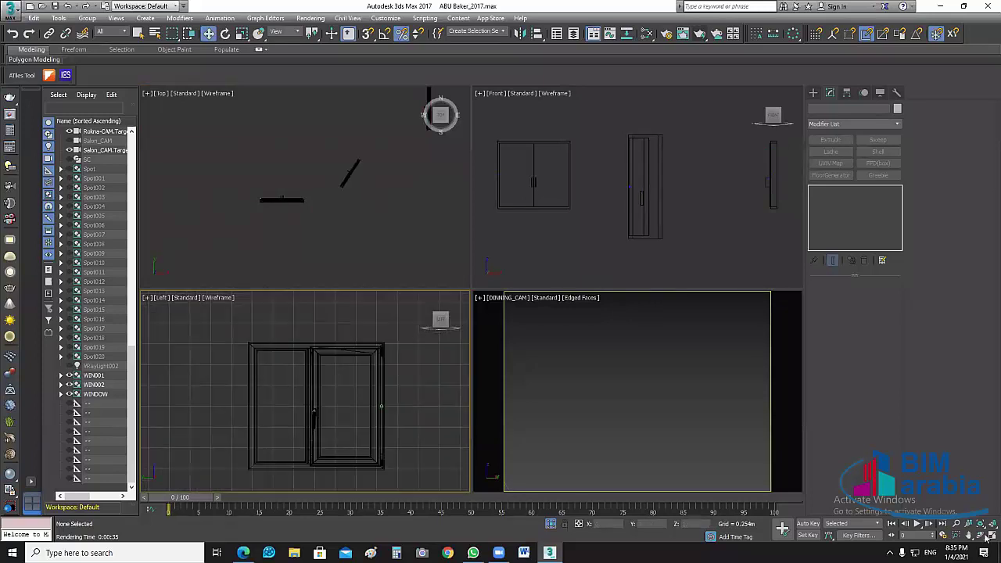
Step: Maximize the Left viewport with one window framed large, and show the V-Ray light types
key(alt+w)
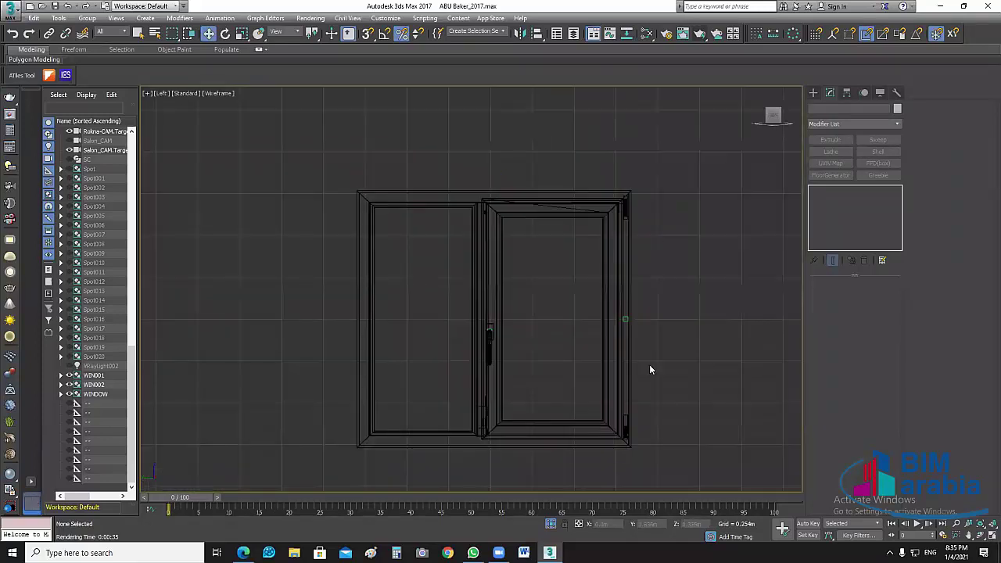
middle_drag(647, 364, 649, 369)
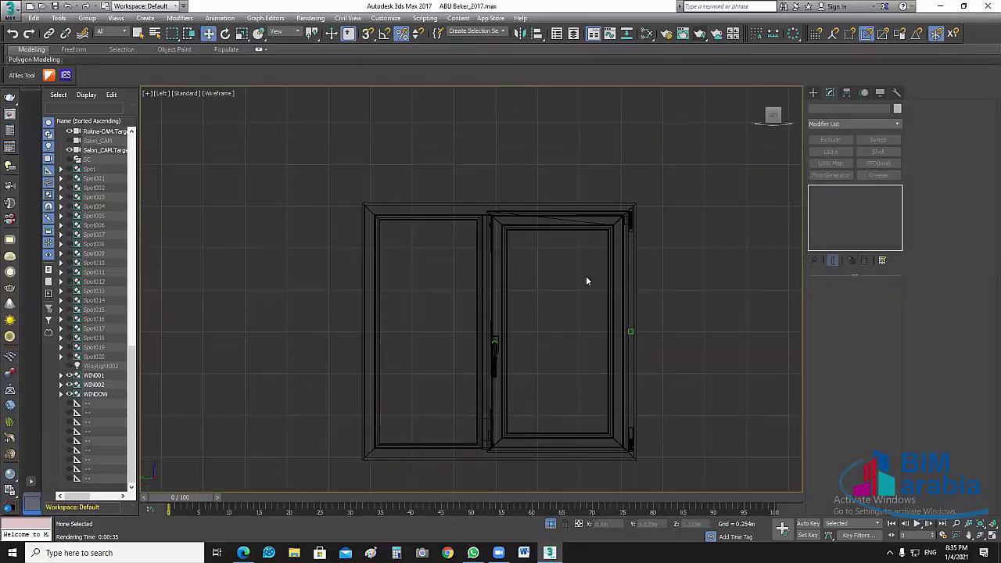
mouse_move(586, 275)
middle_down()
mouse_move(515, 232)
mouse_move(531, 207)
middle_up()
scroll(515, 228, up, 3)
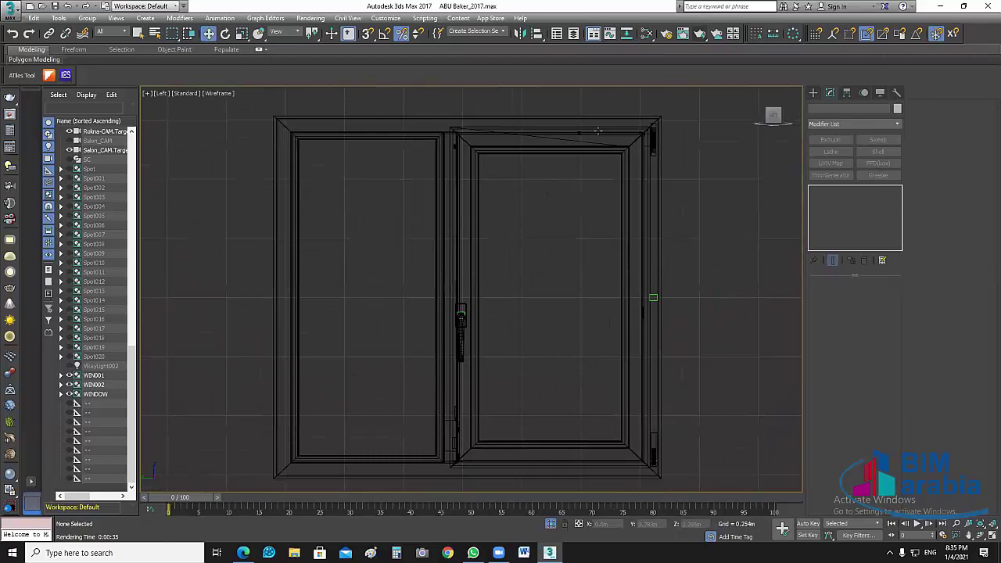
click(626, 460)
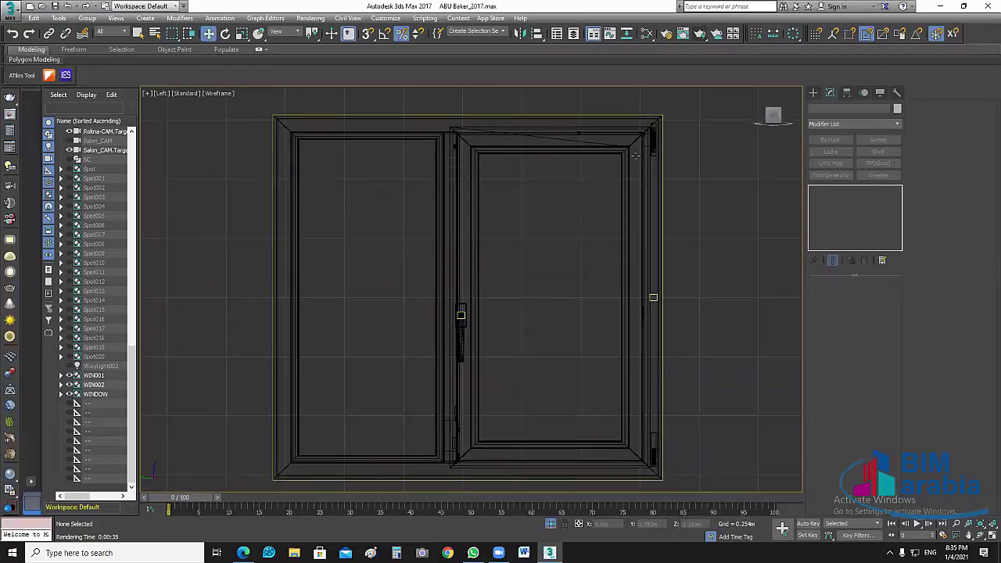
click(470, 157)
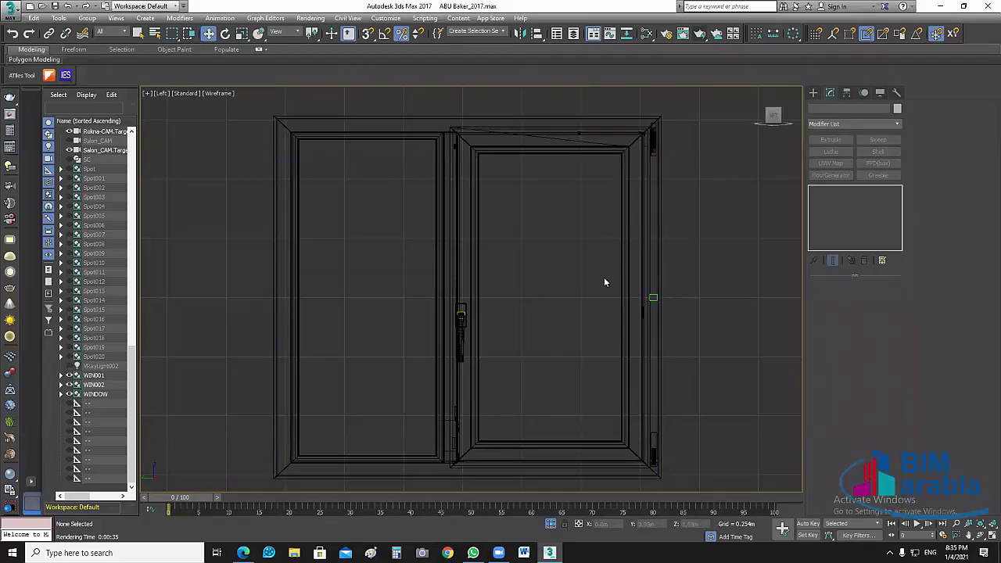
click(814, 92)
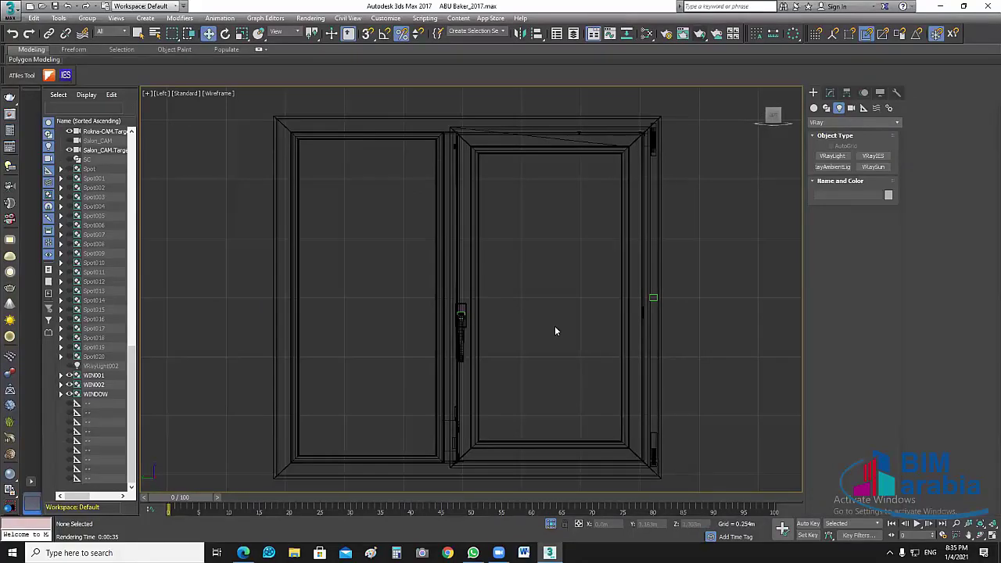
Step: Draw a VRayLight plane over the left pane and instance it as VRayLight004 on the right pane
click(842, 160)
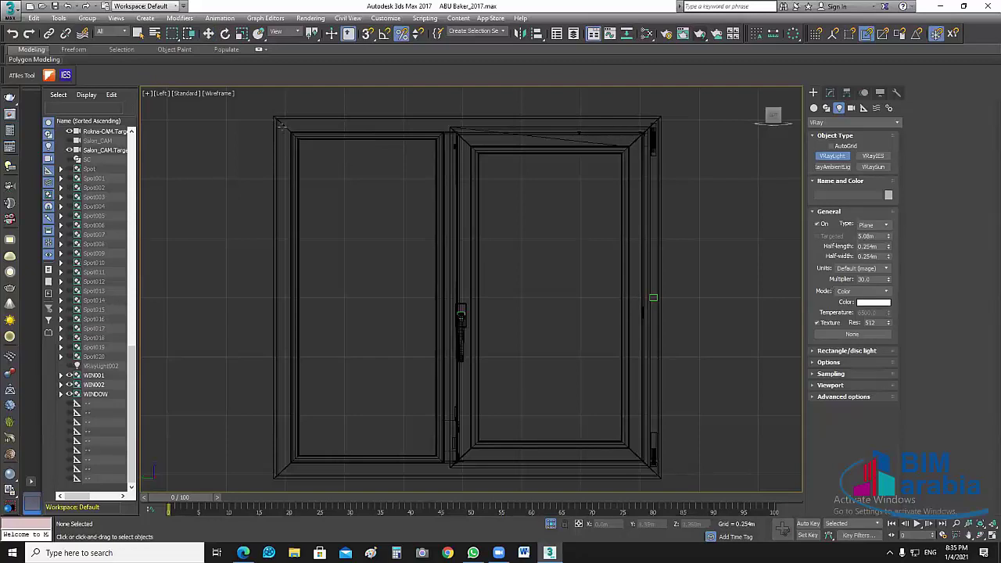
drag(284, 128, 447, 465)
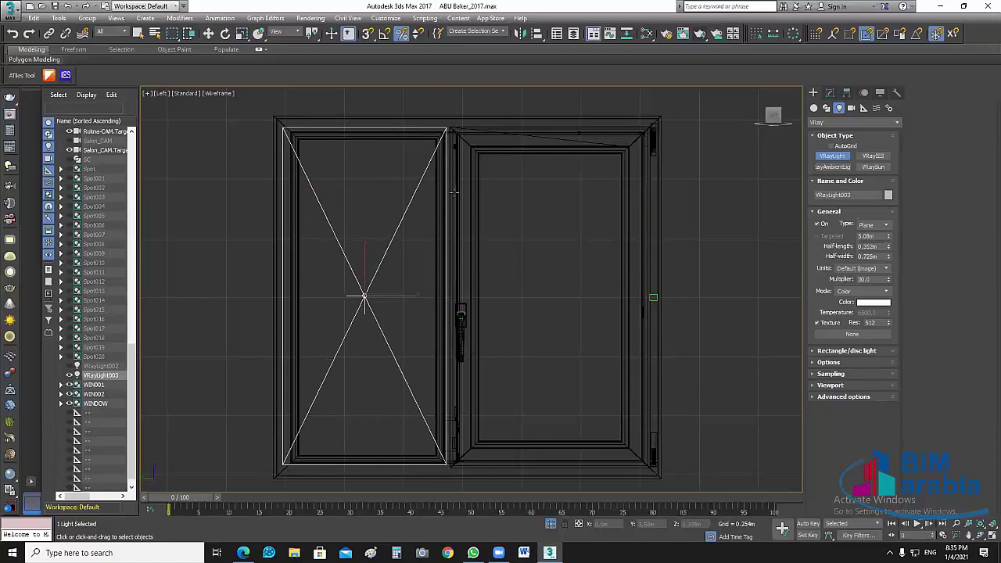
key(w)
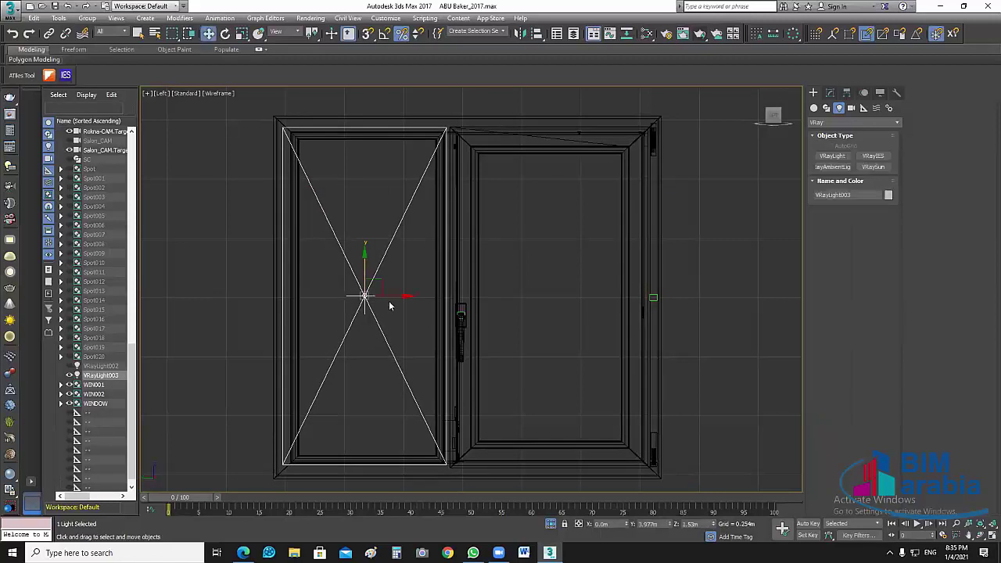
shift+drag(358, 309, 577, 316)
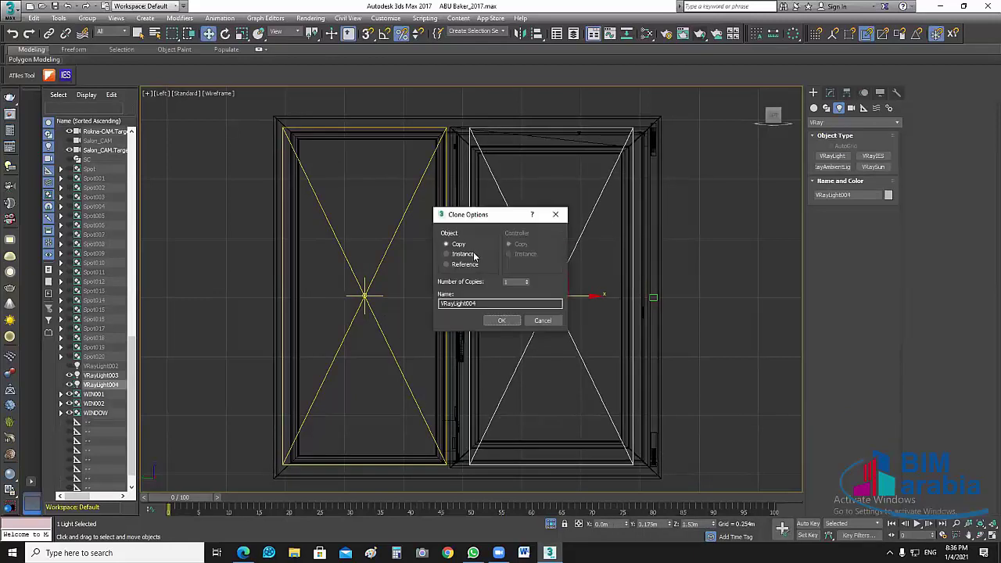
click(512, 324)
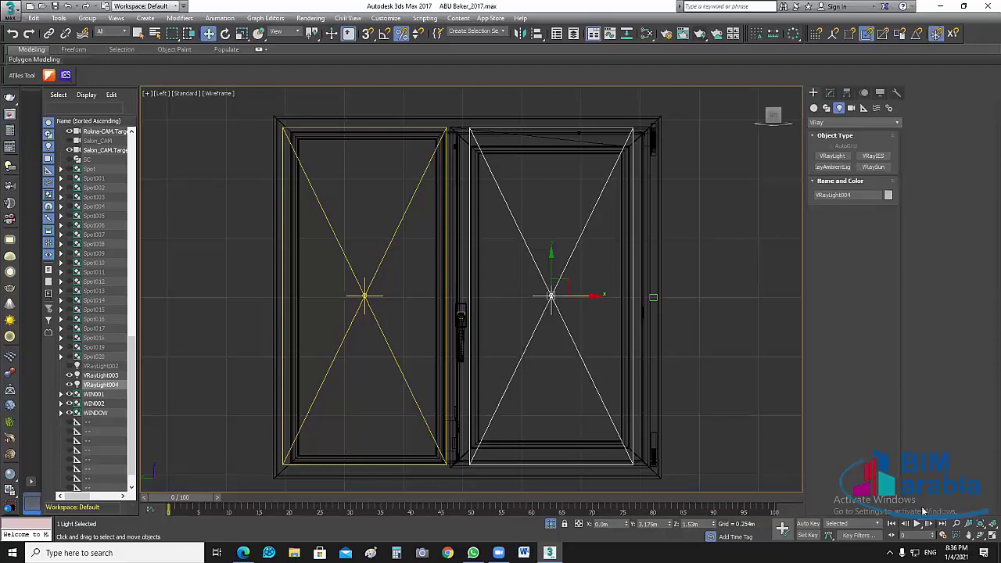
Step: Return to four viewports, then select and frame both window lights in the Top view
key(alt+w)
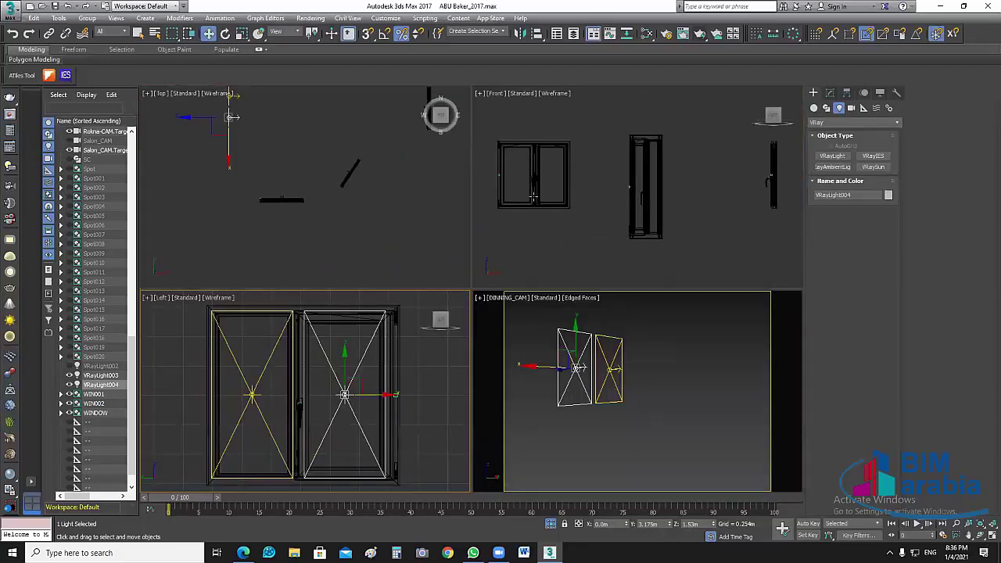
middle_drag(333, 215, 355, 240)
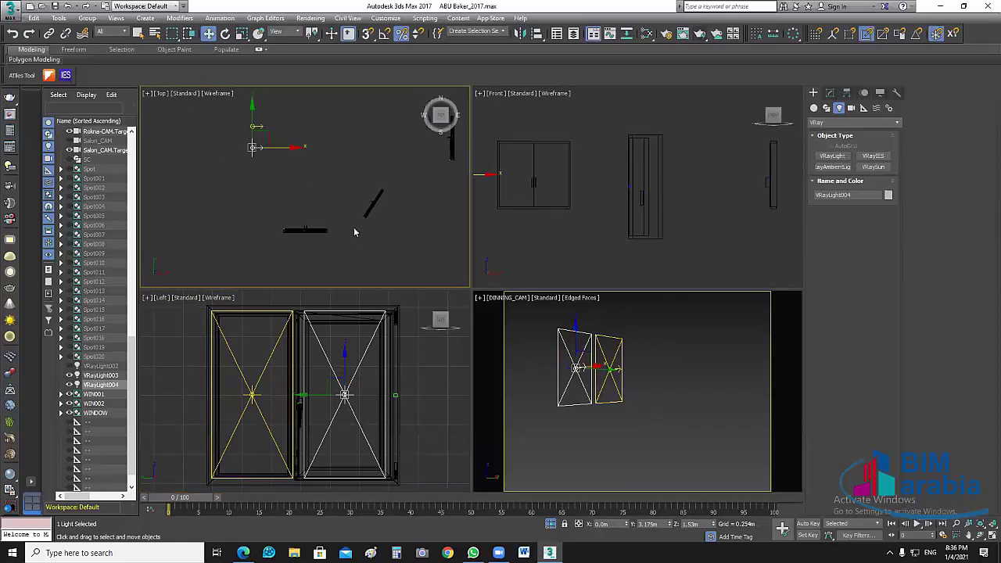
click(314, 180)
middle_drag(417, 148, 325, 186)
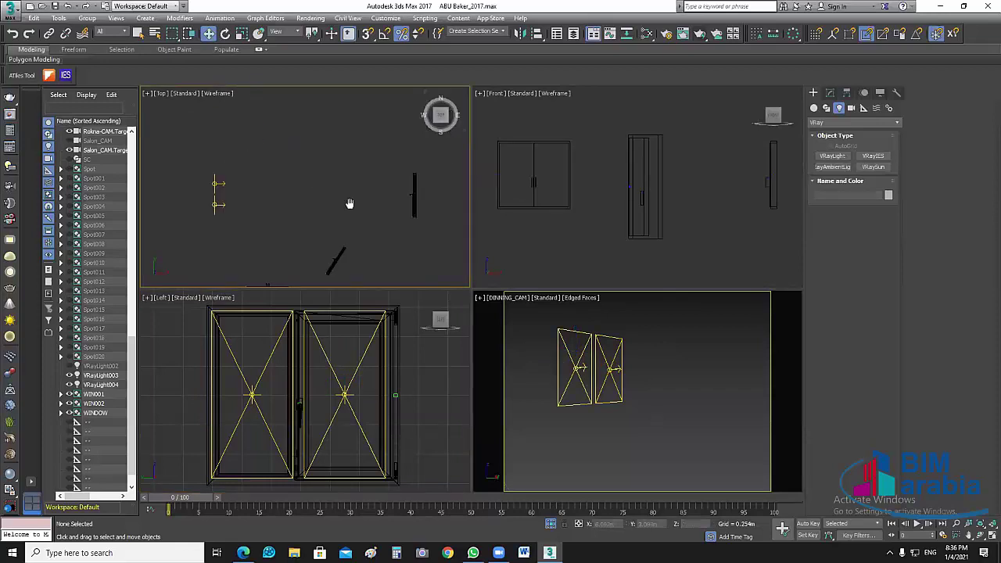
drag(251, 109, 167, 240)
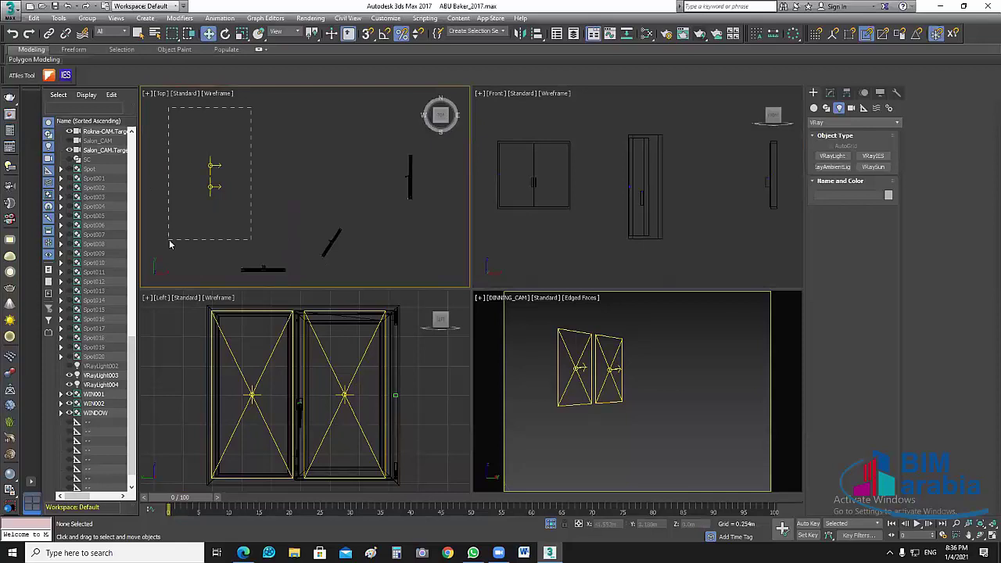
drag(271, 176, 405, 180)
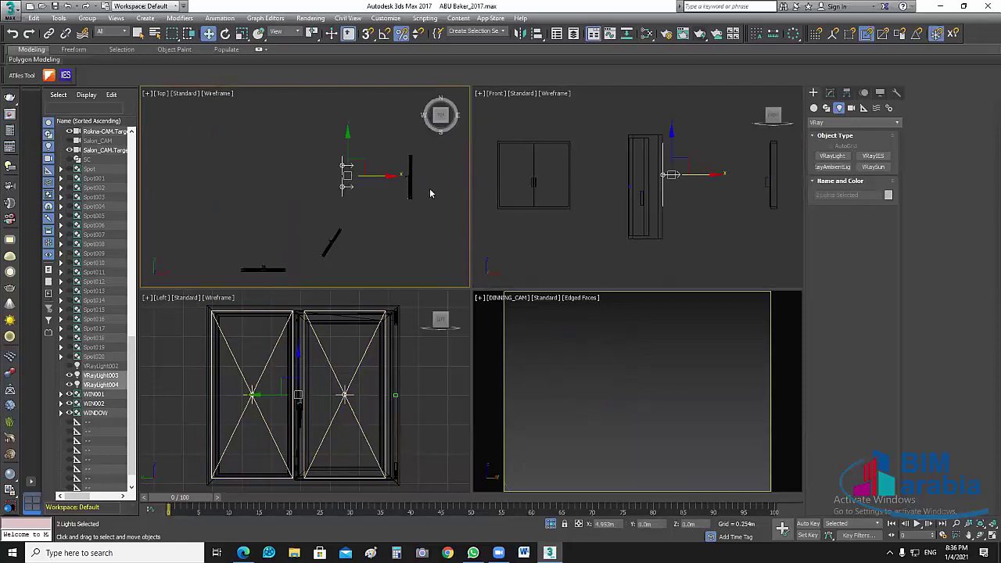
key(z)
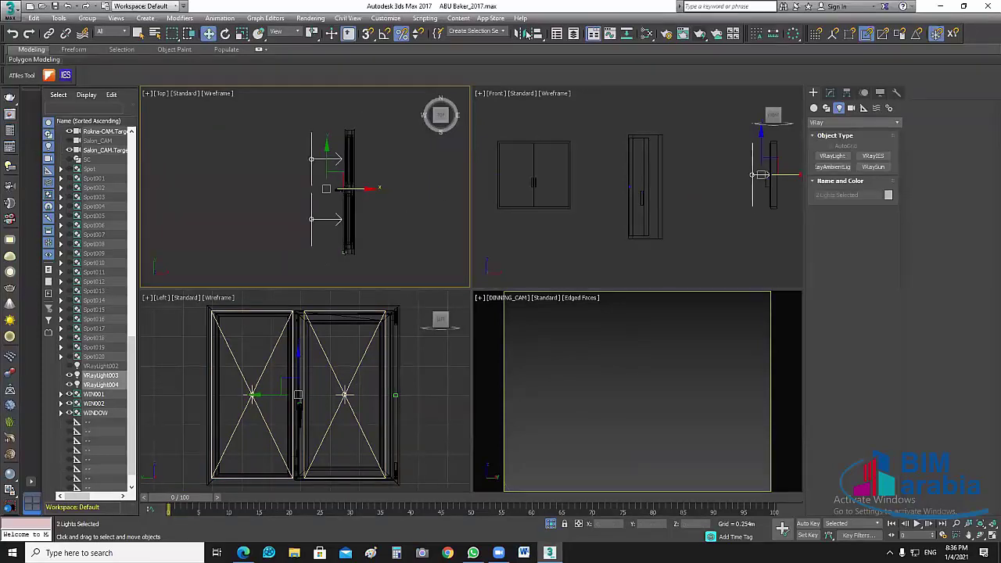
Step: Mirror both lights on X without cloning and move them 0.2 m back toward the window wall
click(527, 33)
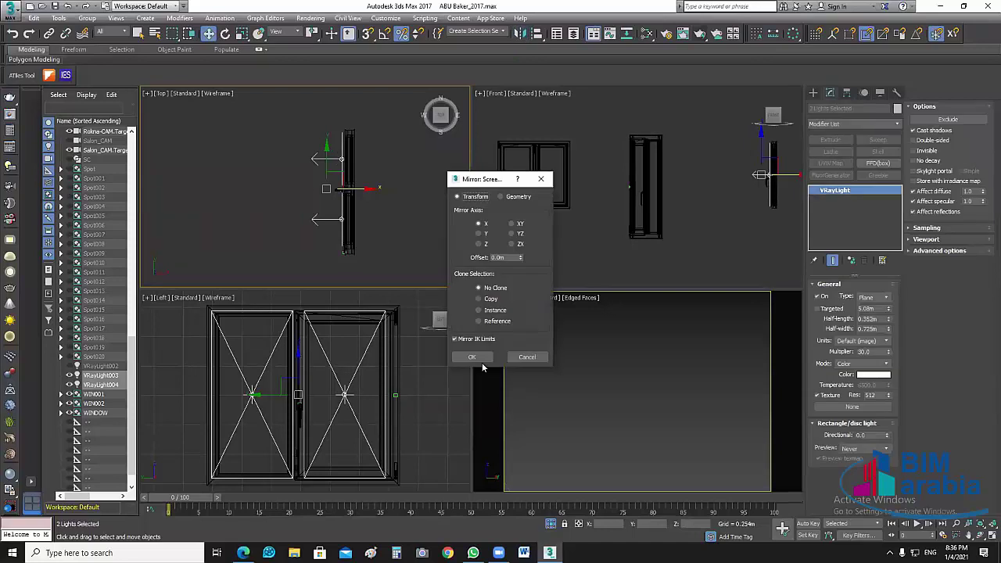
click(479, 358)
scroll(344, 203, up, 3)
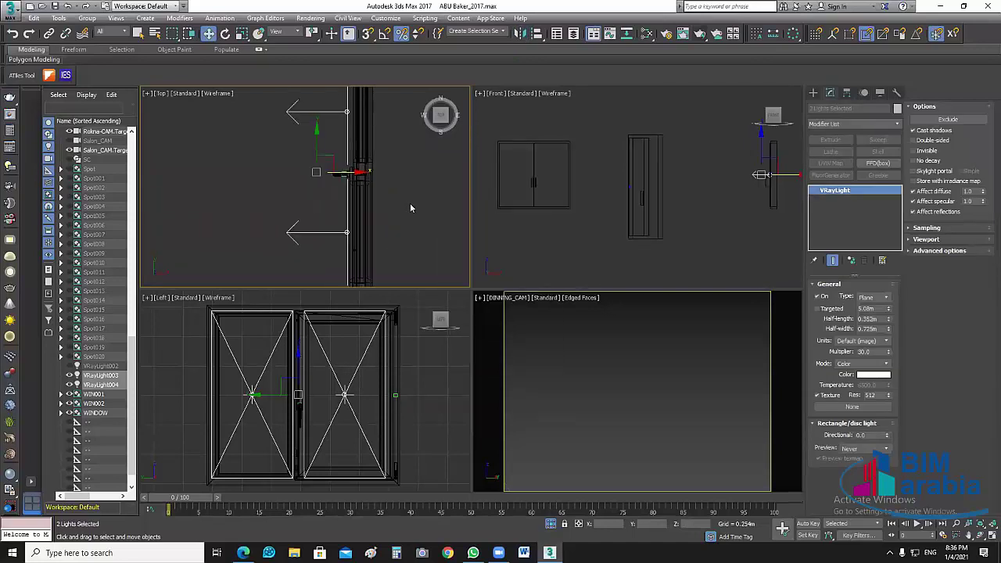
scroll(375, 211, down, 2)
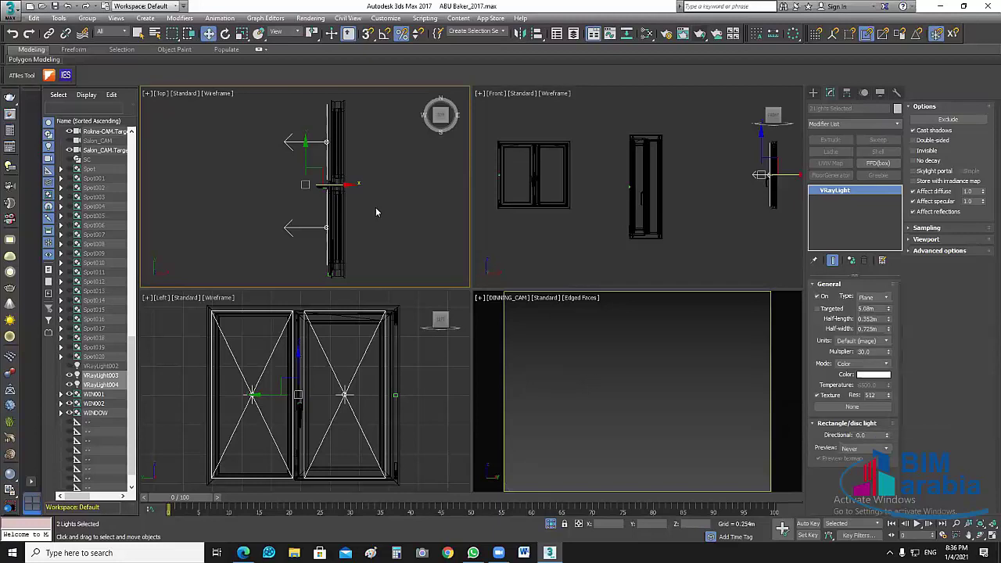
middle_drag(336, 183, 345, 186)
drag(345, 186, 366, 188)
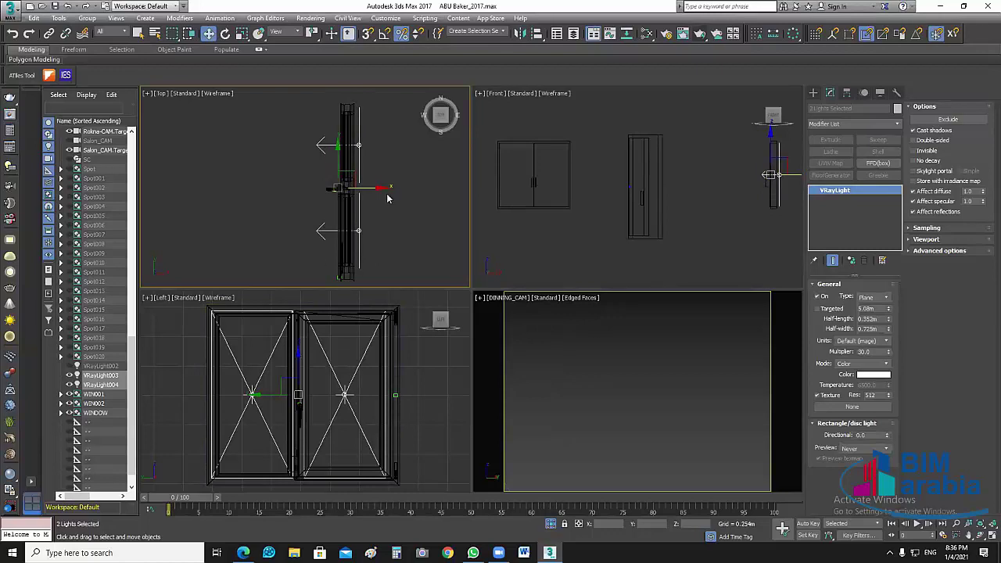
drag(365, 186, 365, 186)
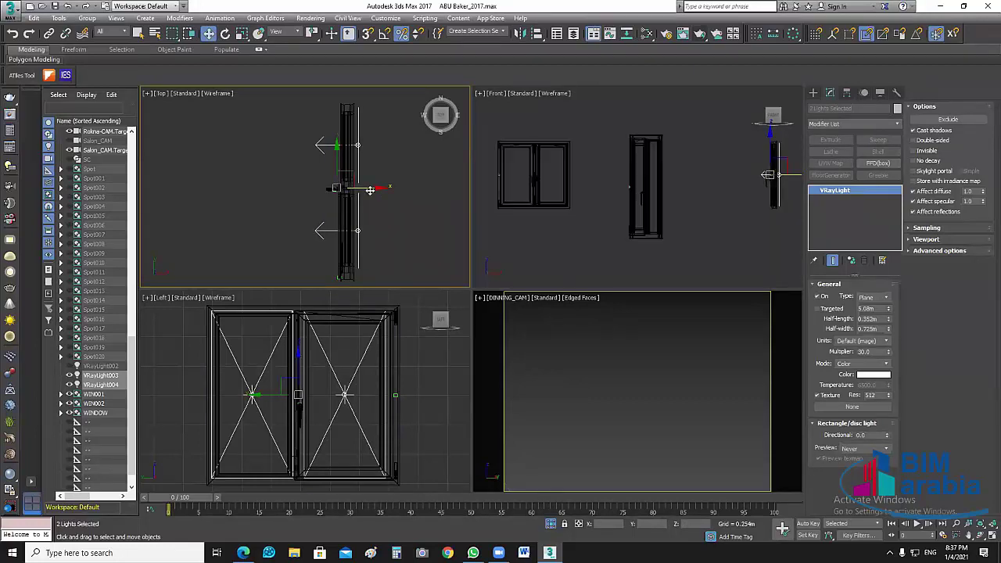
drag(369, 189, 348, 191)
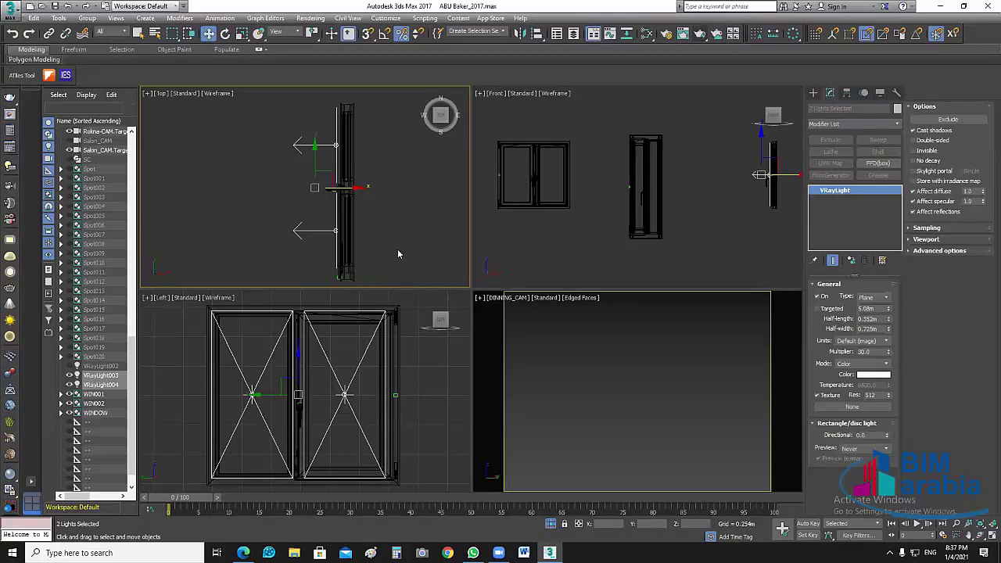
Step: Set VRayLight003's Multiplier to 300, then switch from 3ds Max to File Explorer
click(410, 245)
scroll(410, 245, down, 3)
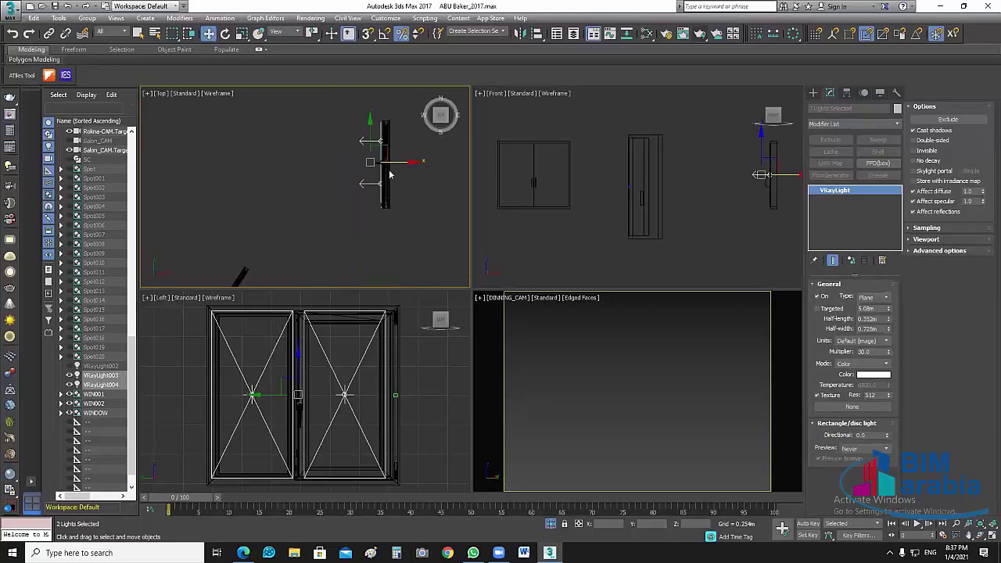
click(371, 141)
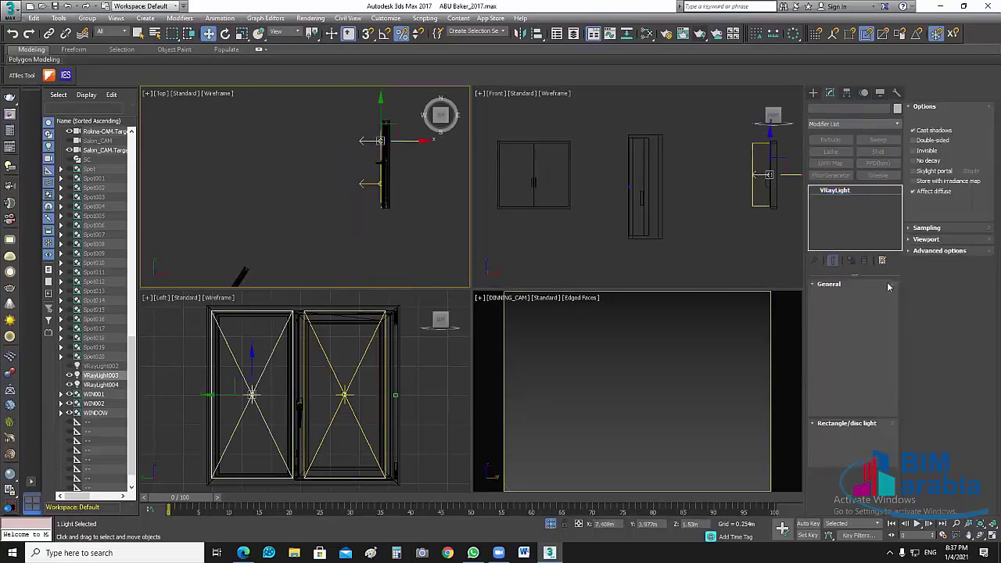
double_click(872, 352)
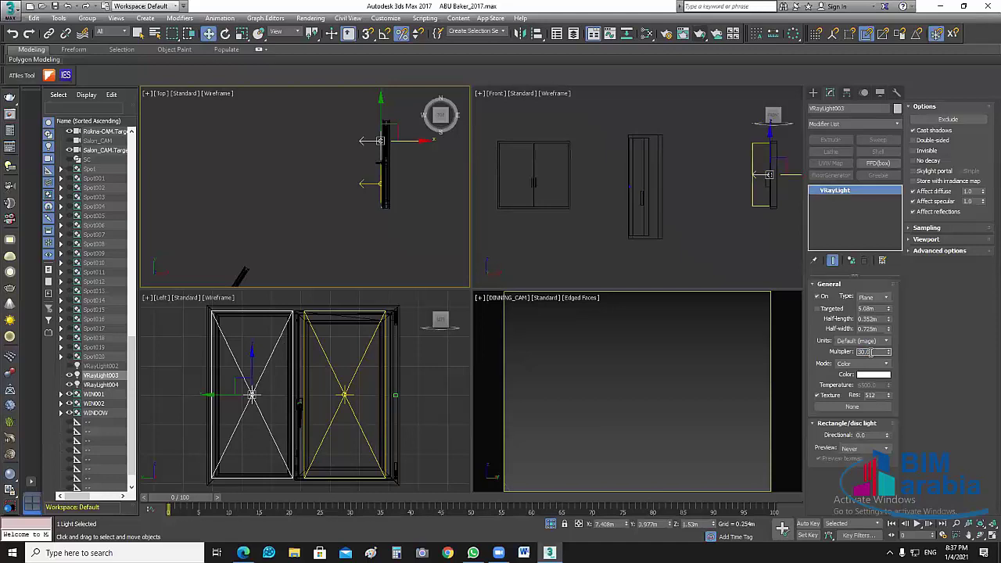
text(3)
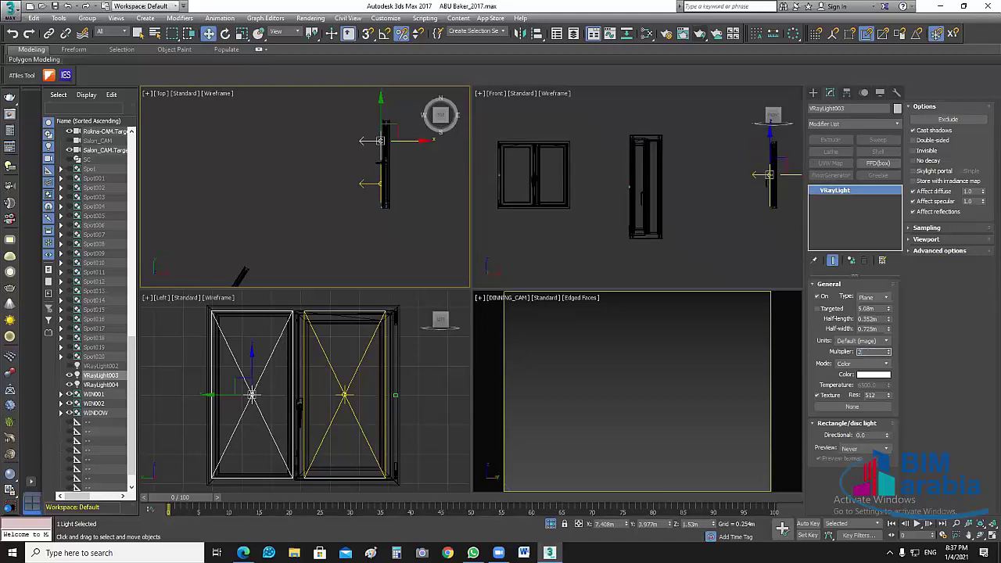
text(00)
key(Return)
key(super+d)
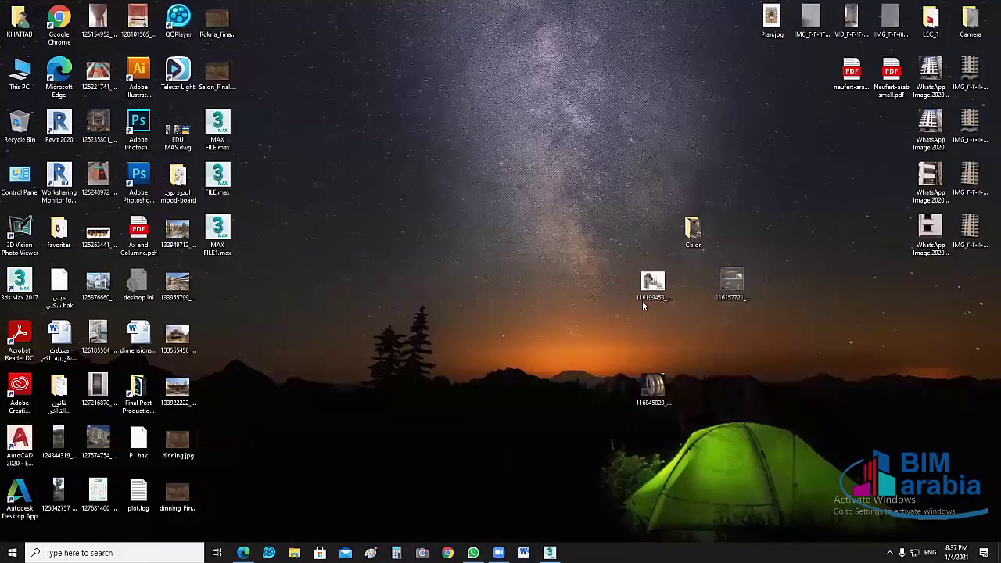
key(super+e)
Step: Browse MY WORK (D:) > My Cources > MAX > Explan_Pic > Light folder
double_click(541, 176)
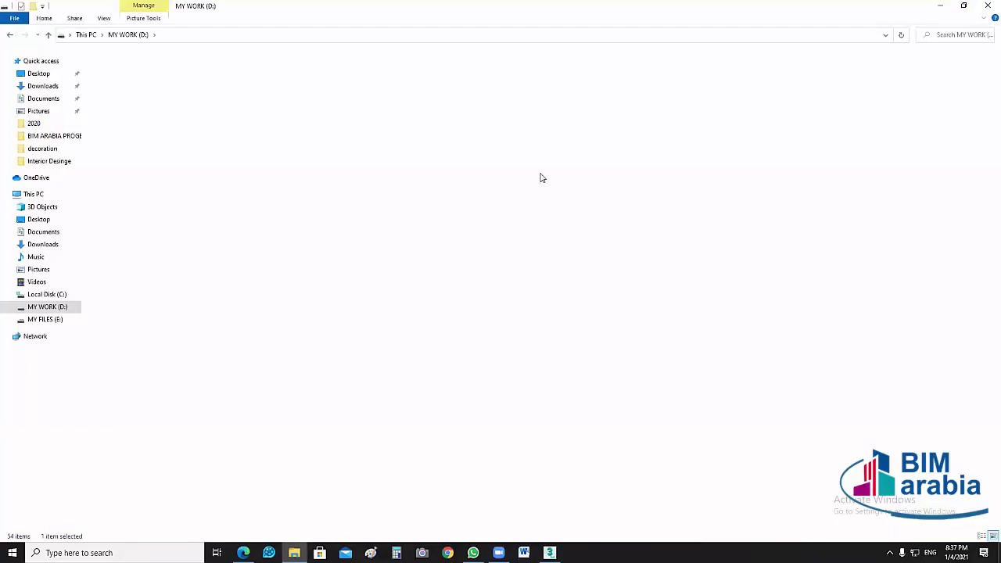
double_click(473, 94)
double_click(473, 94)
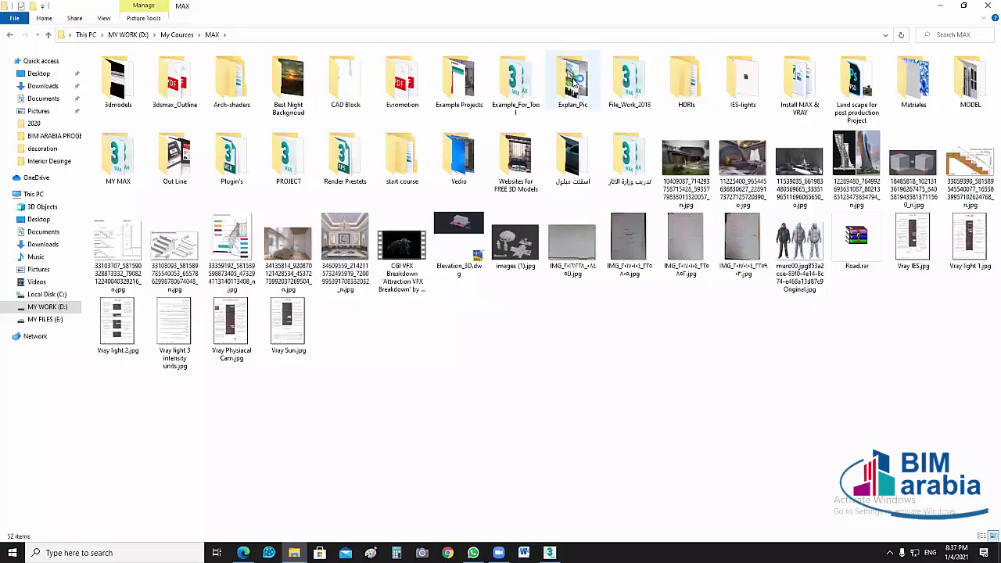
double_click(579, 79)
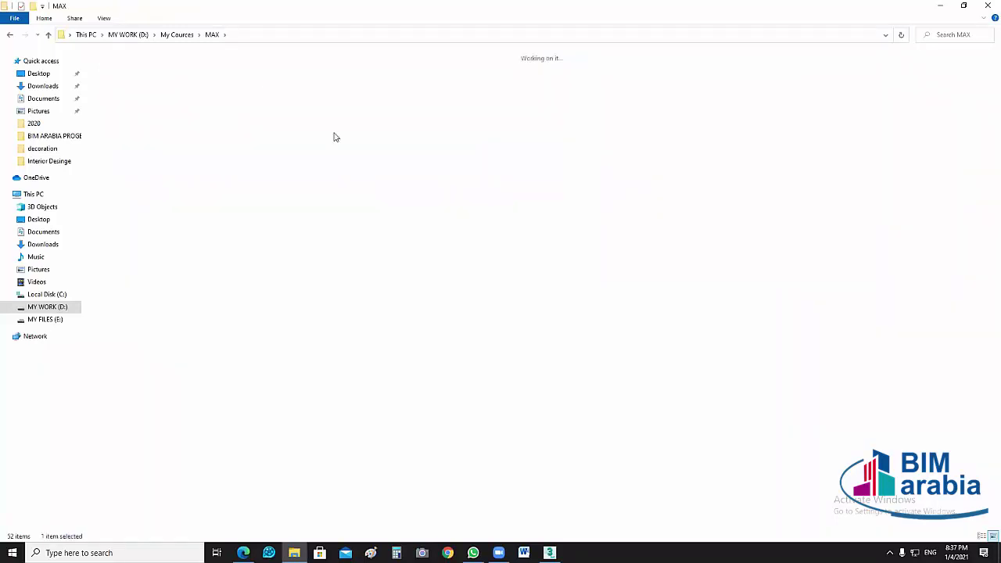
double_click(285, 82)
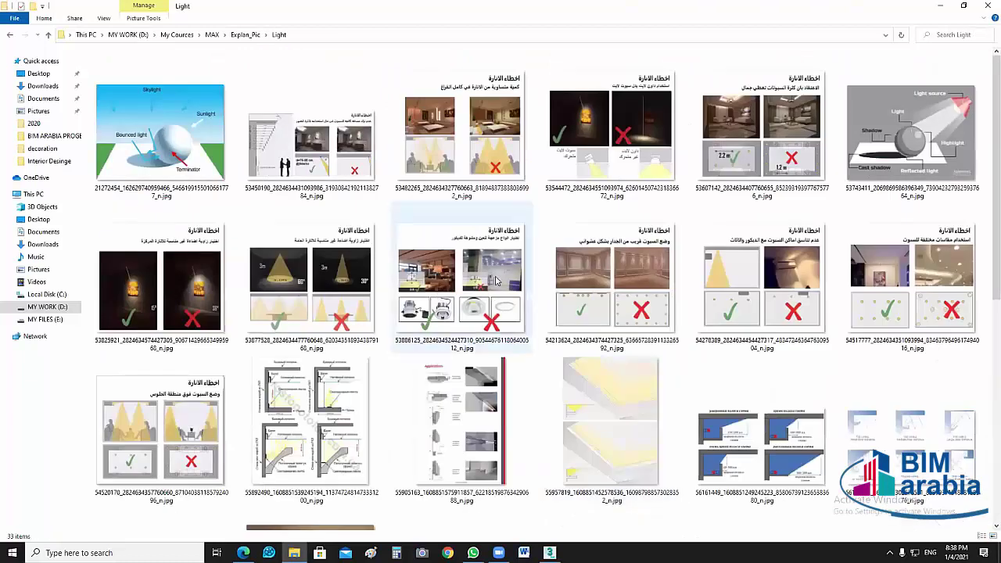
scroll(687, 461, down, 5)
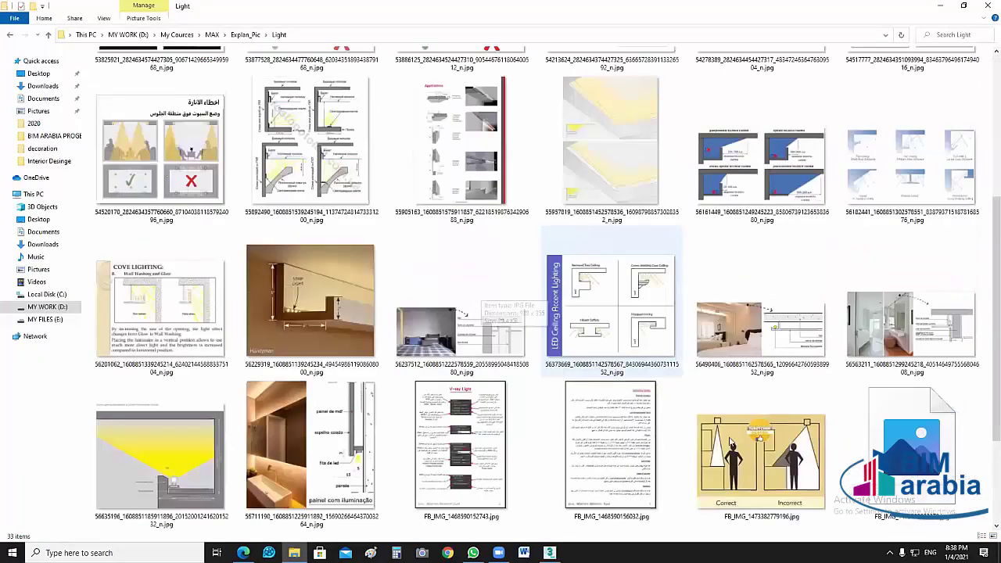
scroll(732, 442, down, 2)
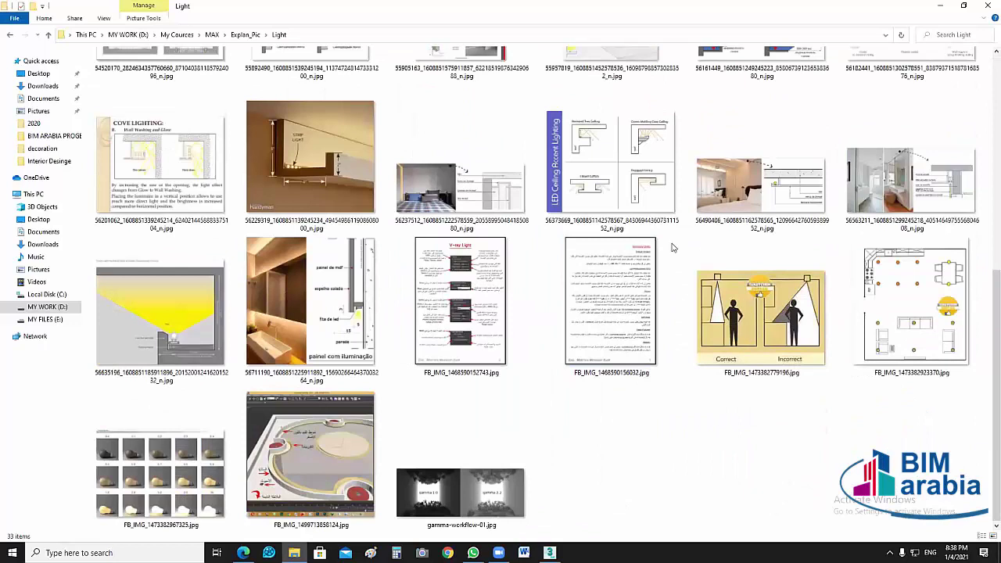
scroll(426, 230, up, 3)
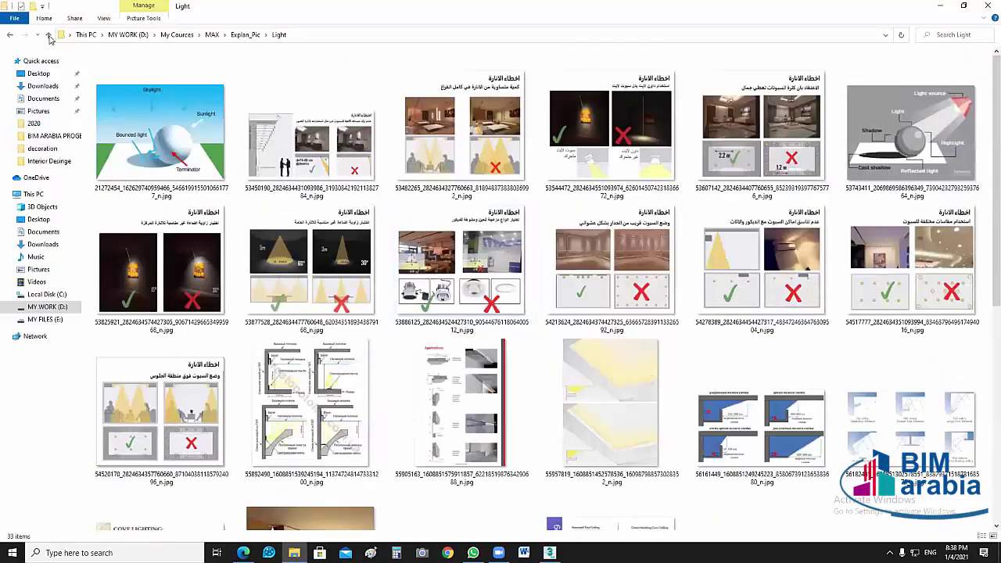
Step: Go to the light degree folder under Explan_Pic and open the colour-temperature chart image
click(48, 35)
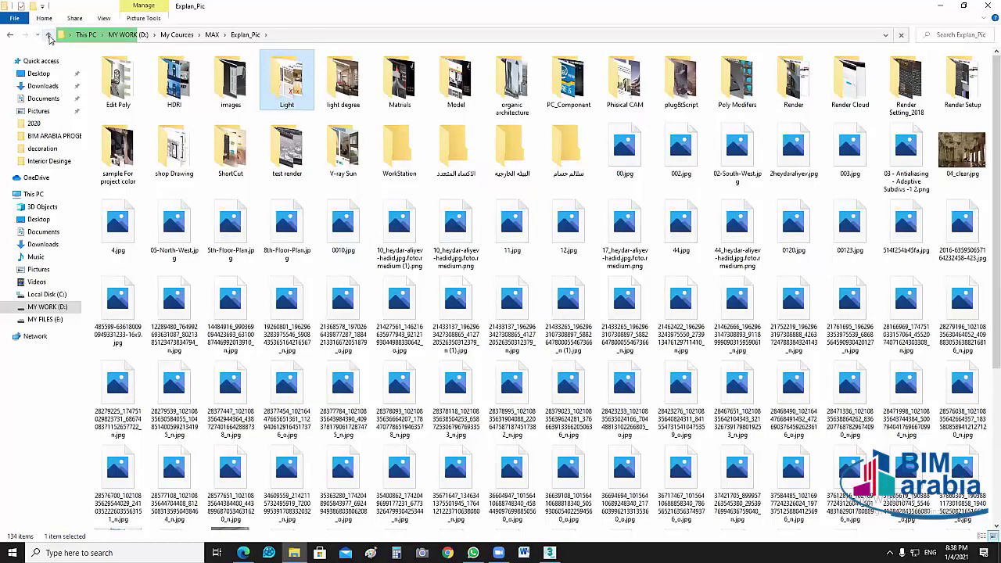
double_click(359, 78)
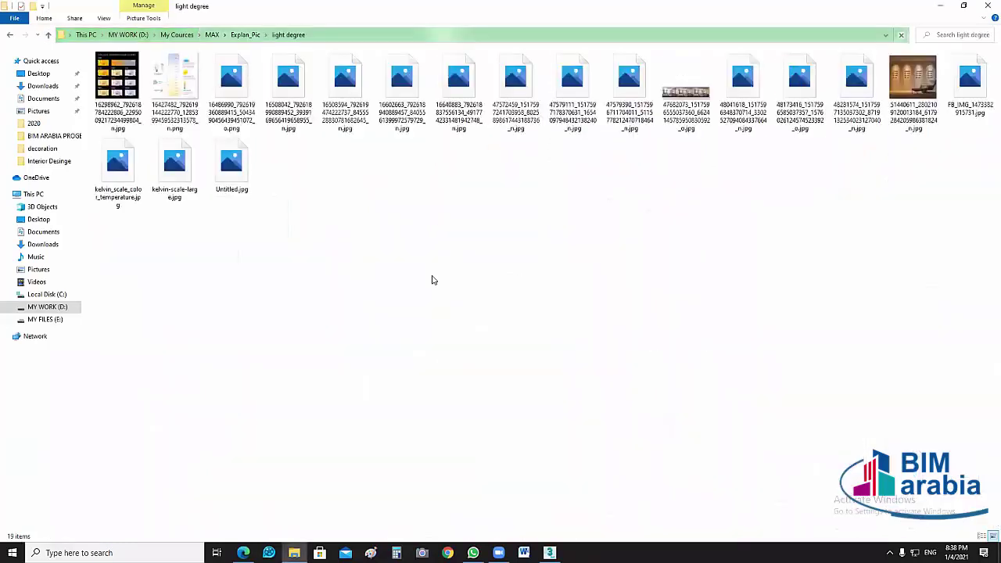
key(Right)
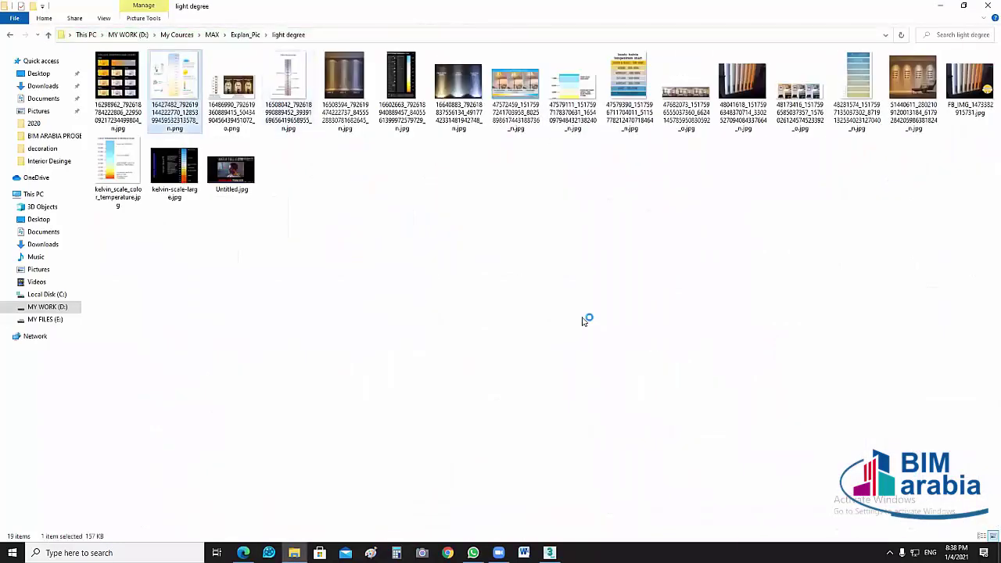
key(Return)
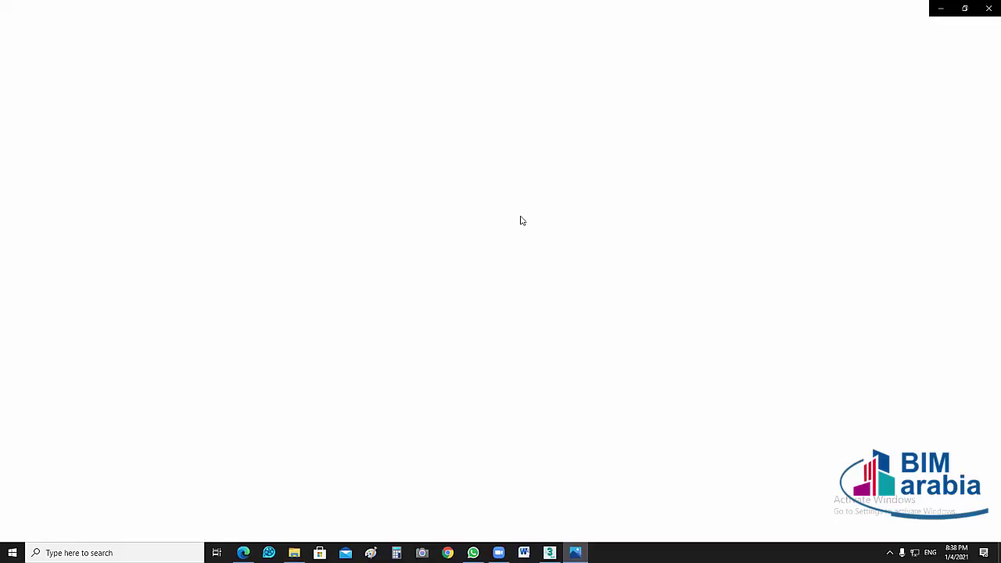
Step: Review the Kelvin values on the colour-temperature chart and close the Photos viewer
scroll(531, 260, up, 1)
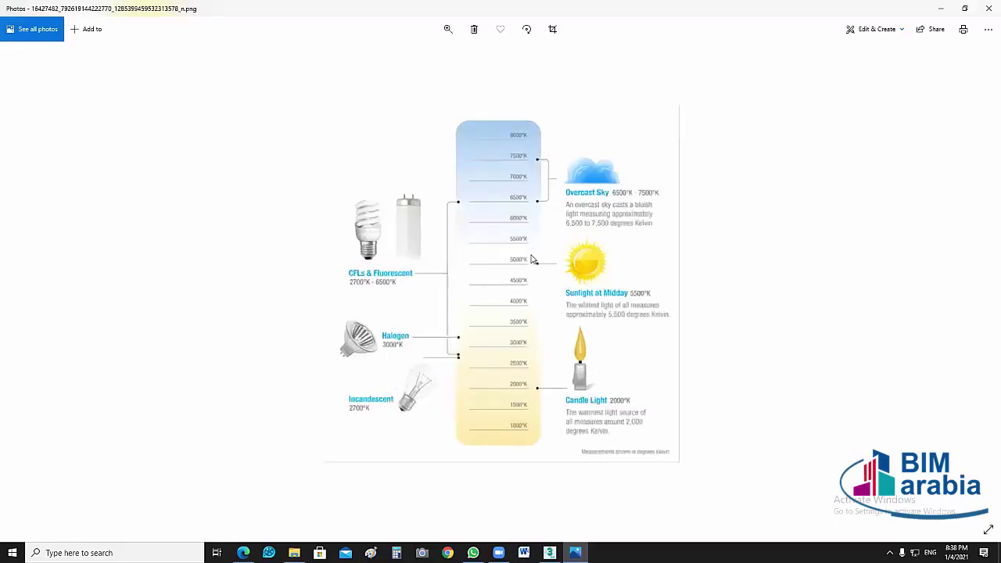
scroll(528, 255, up, 1)
scroll(526, 250, up, 1)
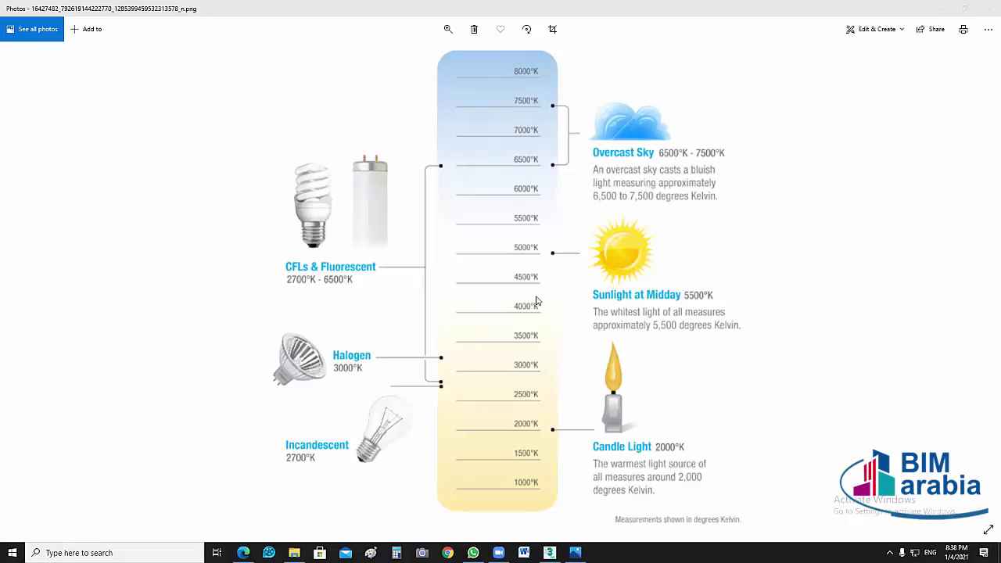
click(939, 10)
Step: Switch the window light's colour mode to Temperature at 6500 K, checking the Kelvin chart
key(super+d)
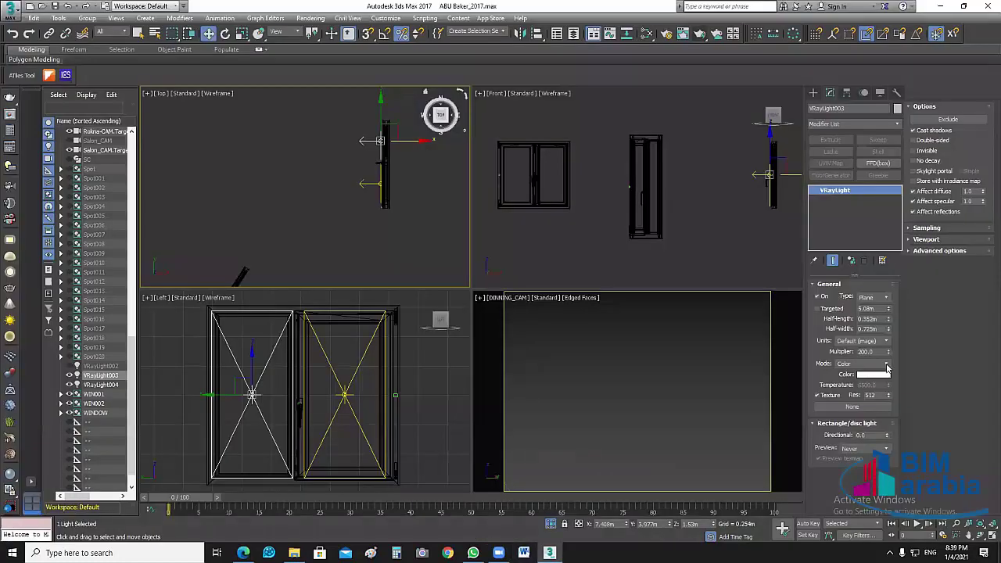
click(885, 365)
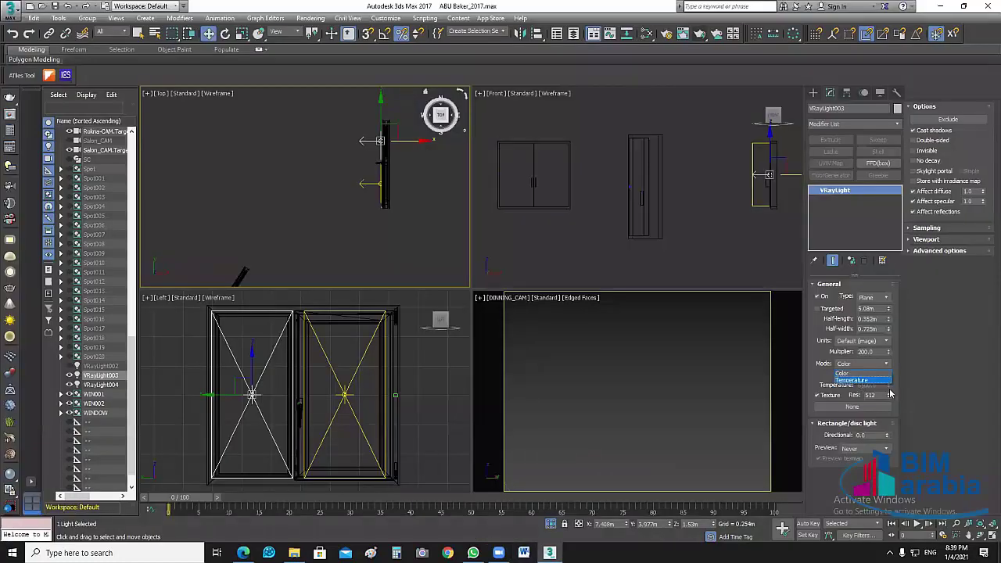
click(862, 381)
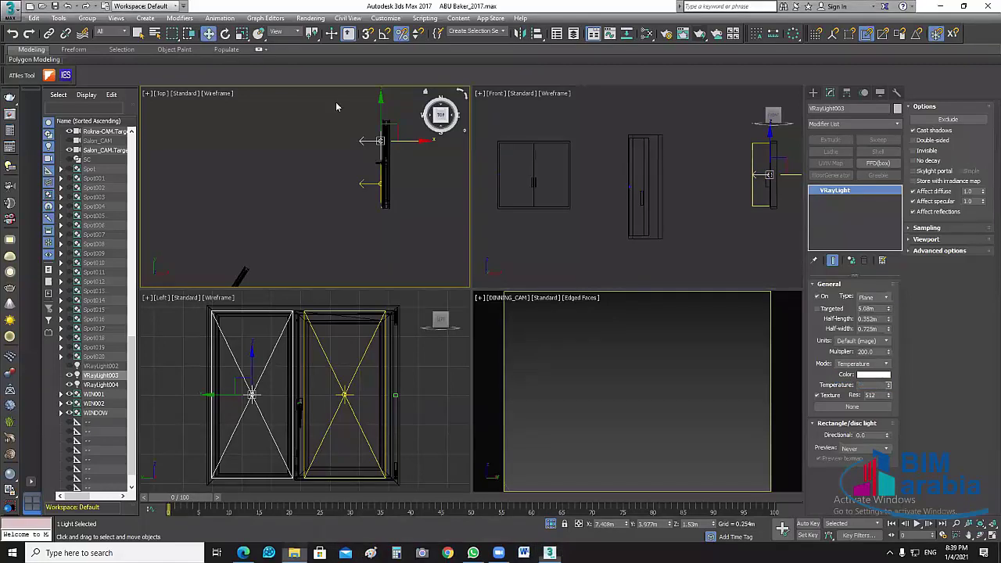
key(alt+Tab)
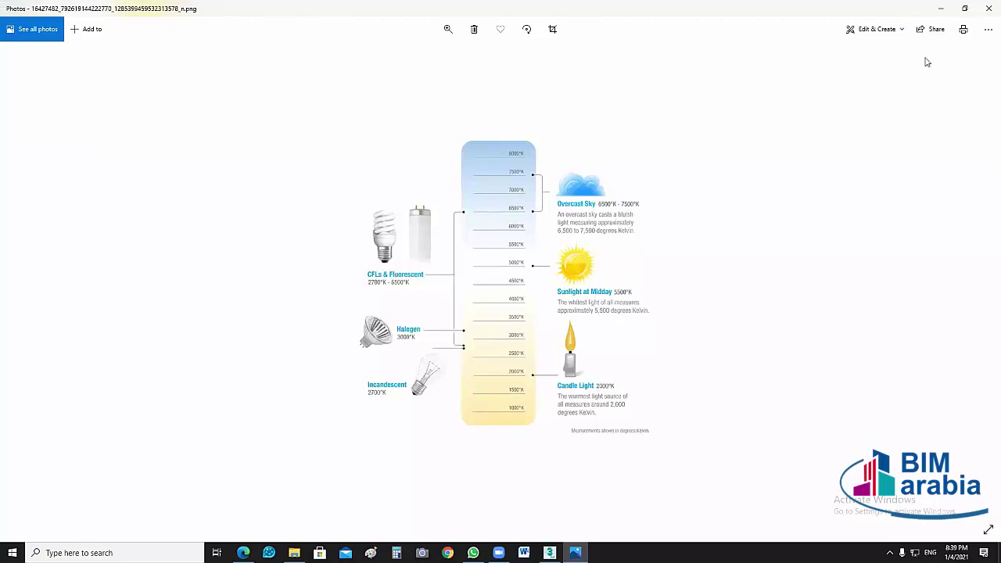
click(941, 8)
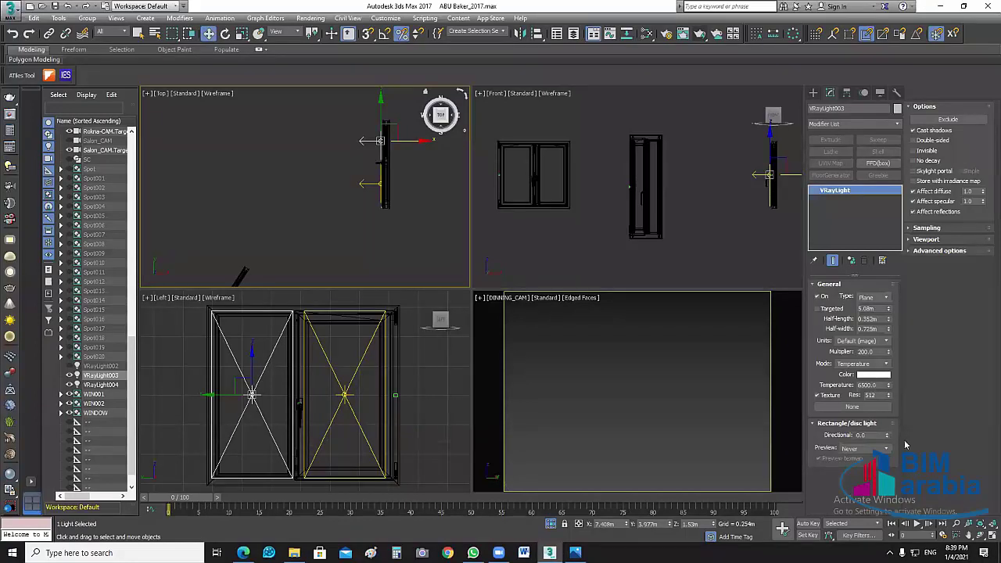
Step: Make the light invisible and Shift-drag a copy onto the right window pane
click(914, 150)
click(923, 239)
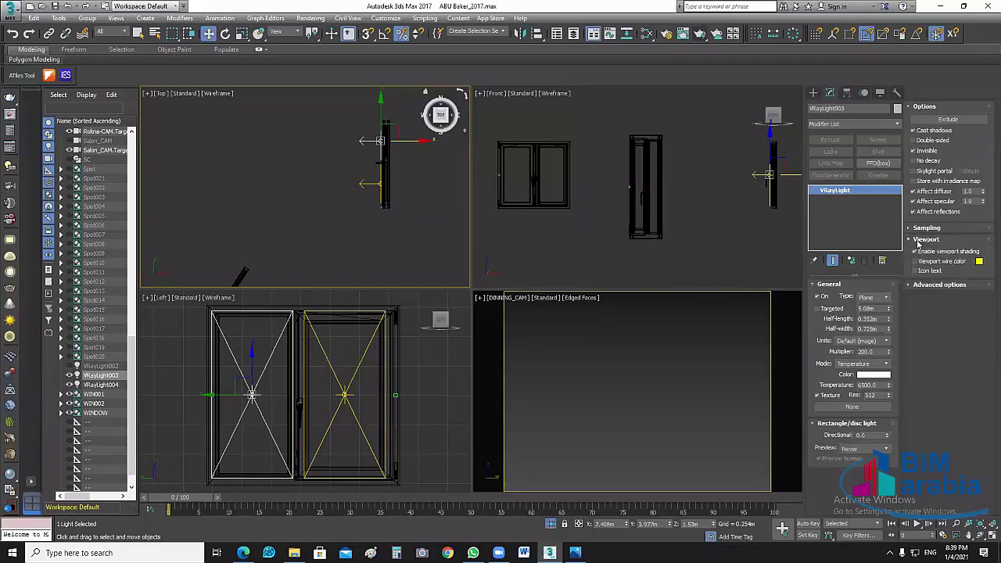
click(919, 242)
click(920, 251)
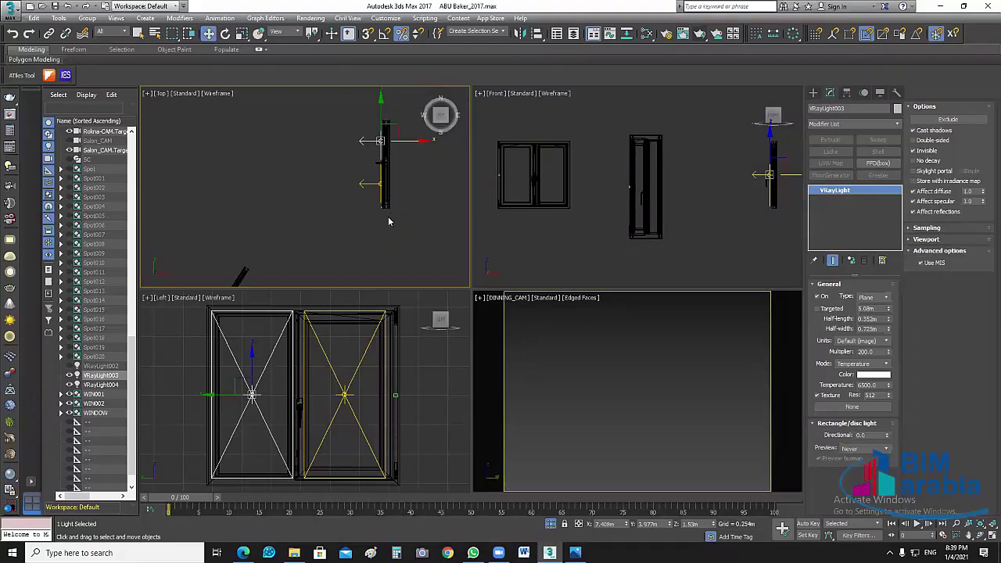
shift+drag(252, 393, 344, 393)
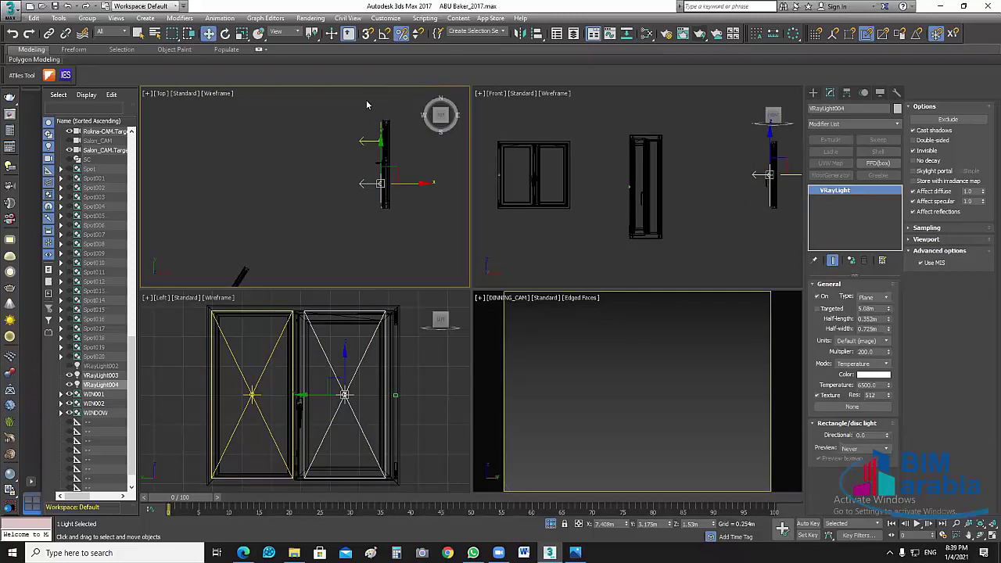
Step: Select both window lights and clone them to the left as instances
click(352, 215)
drag(454, 243, 368, 156)
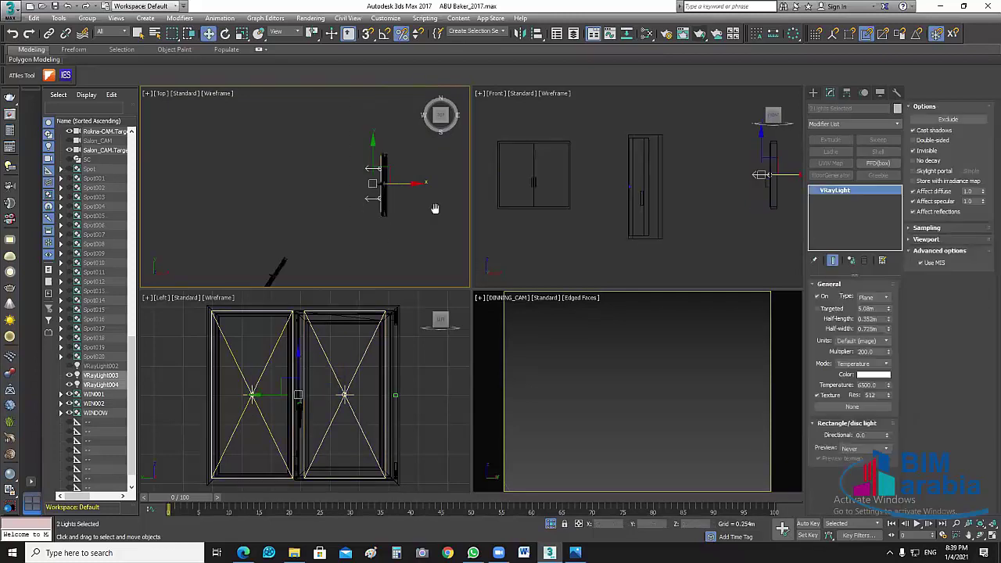
middle_drag(436, 208, 423, 220)
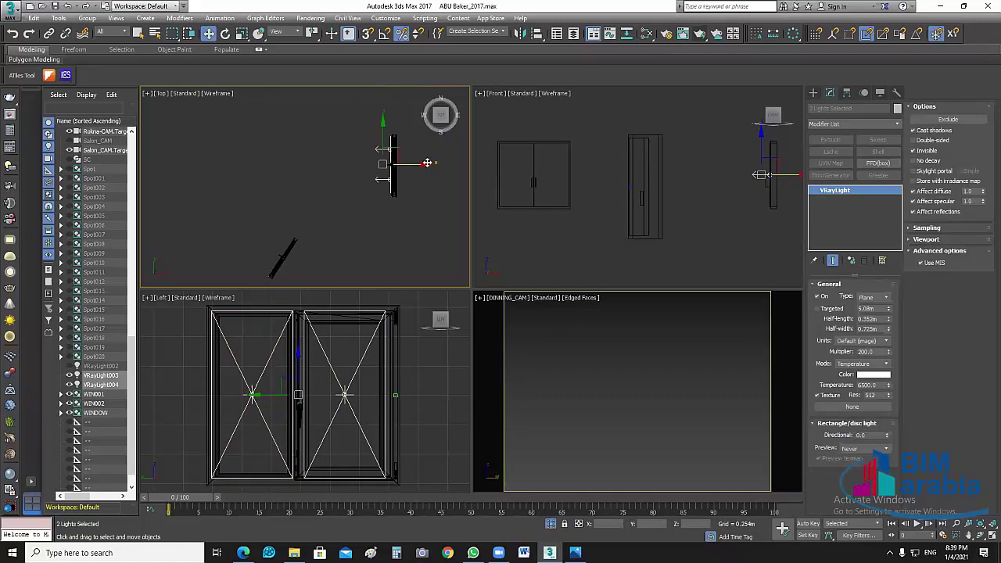
click(393, 161)
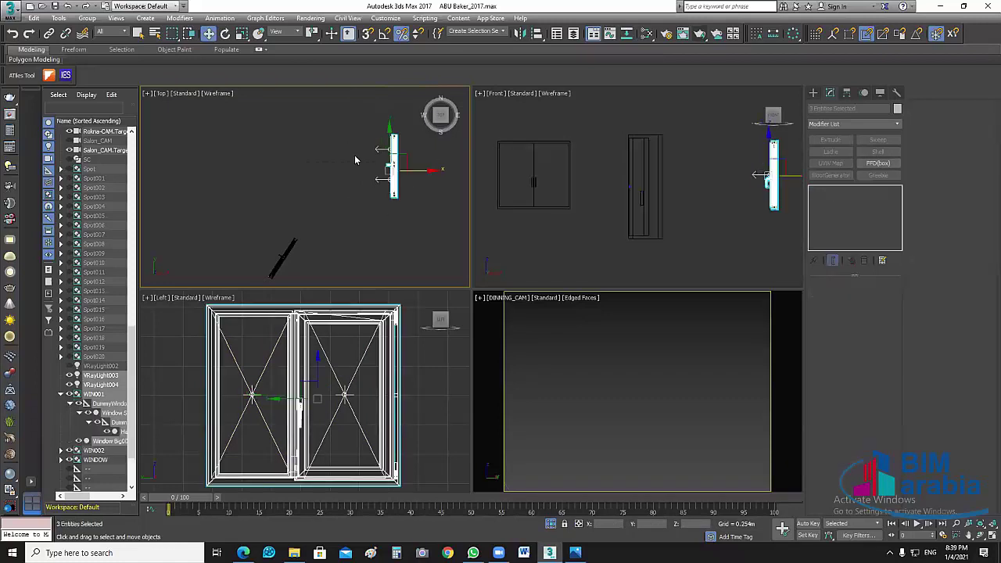
click(360, 188)
key(ctrl+z)
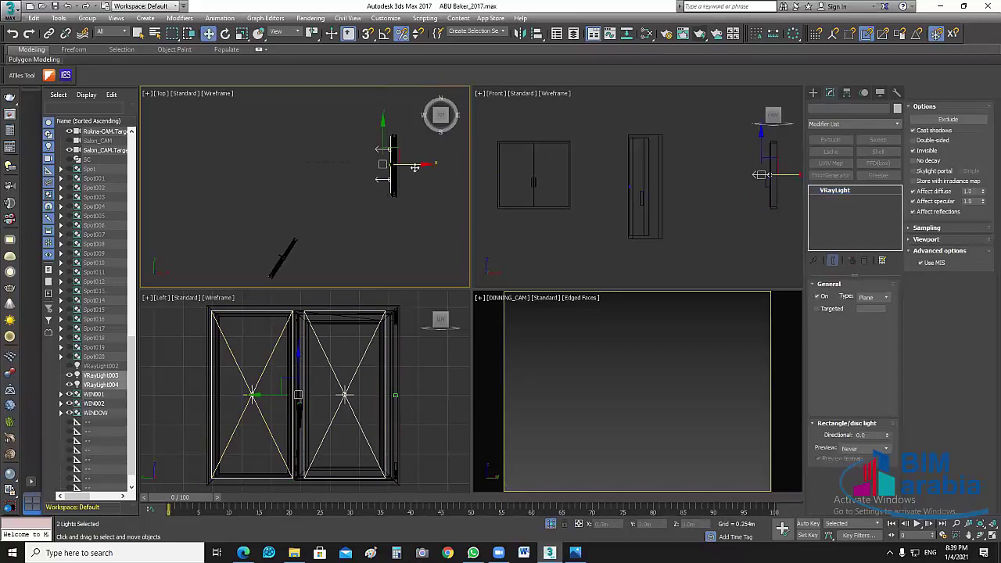
scroll(420, 202, up, 2)
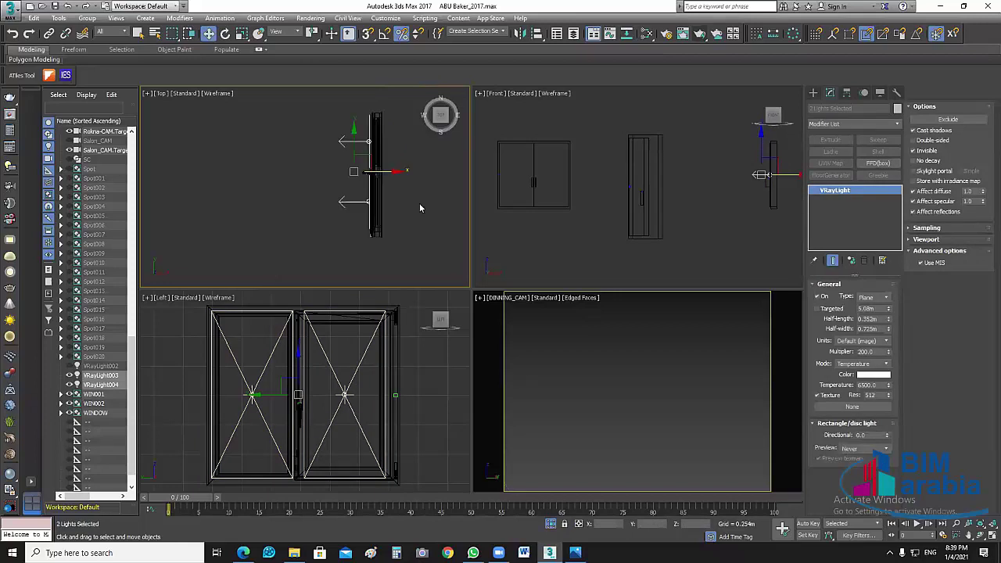
scroll(417, 213, up, 2)
shift+drag(363, 187, 178, 186)
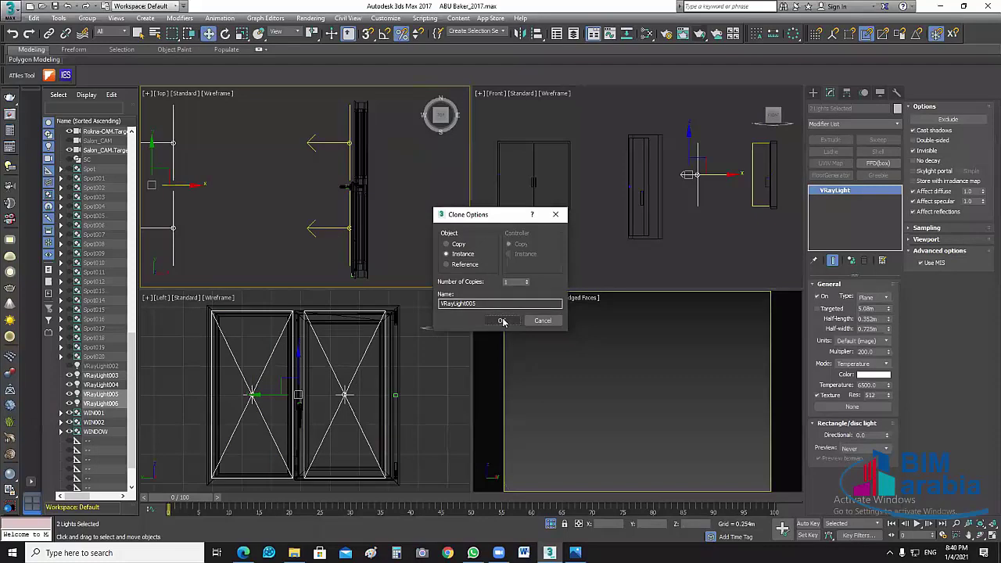
click(504, 320)
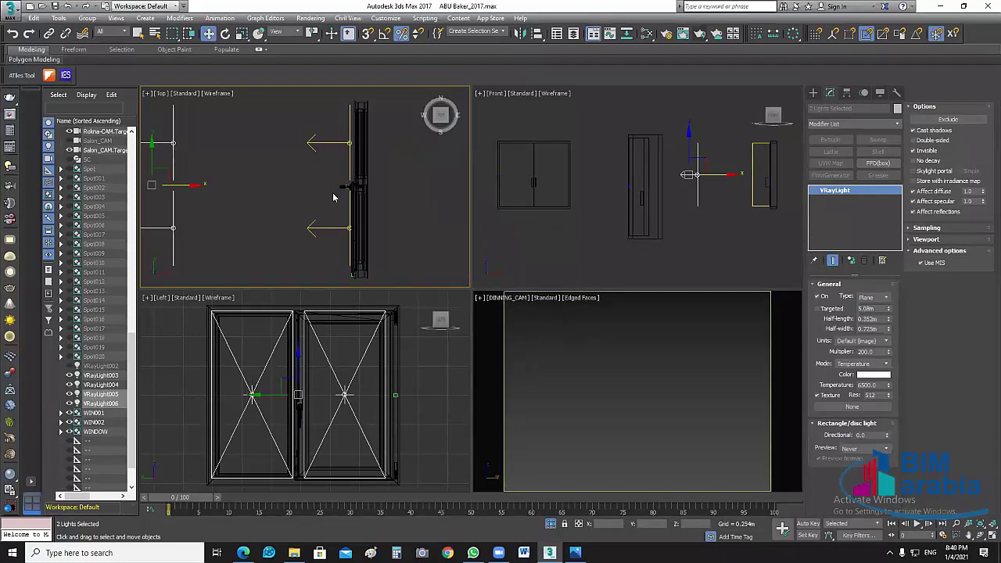
Step: Rotate the copied lights 180 degrees and move them down and left in plan
scroll(336, 197, down, 3)
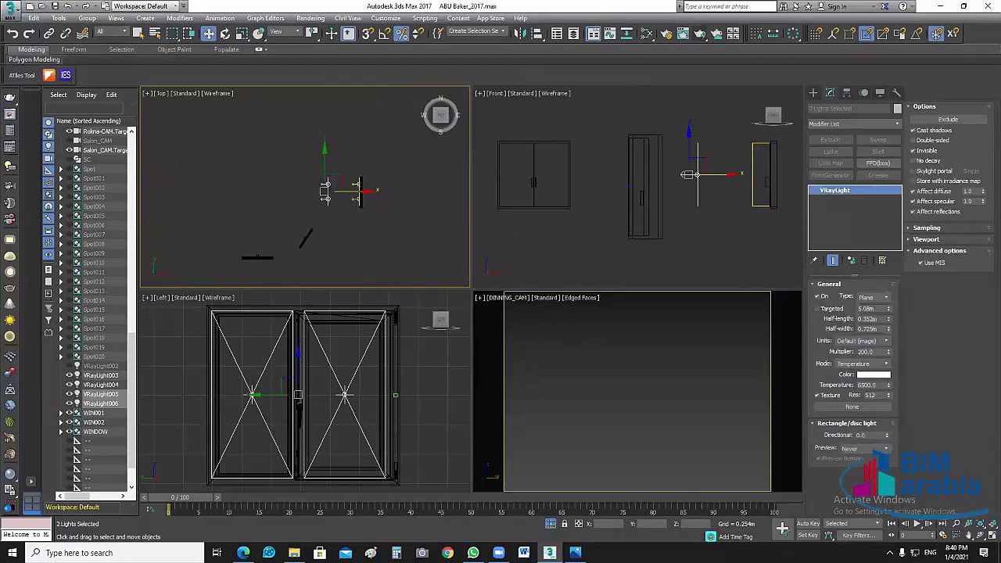
key(e)
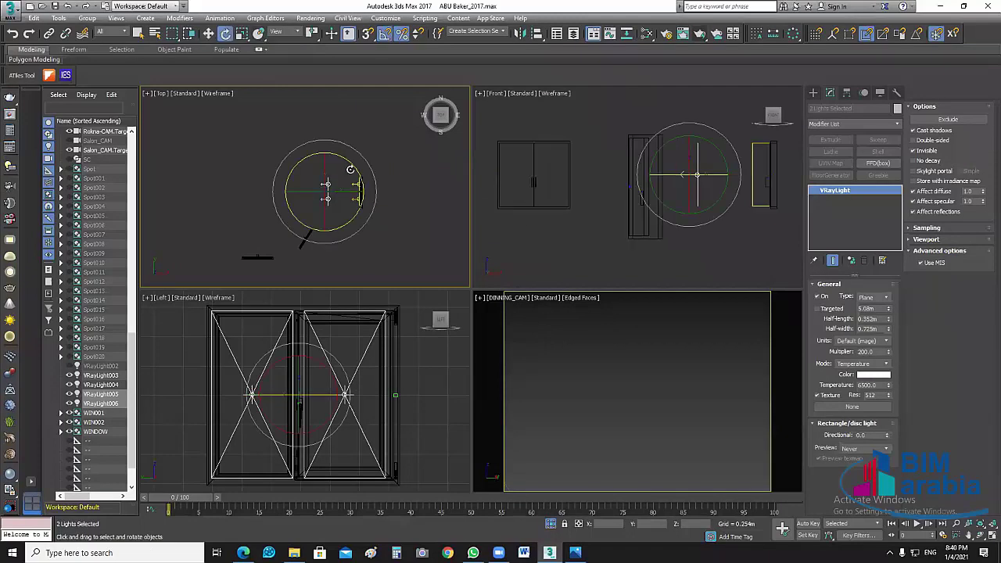
drag(353, 172, 356, 171)
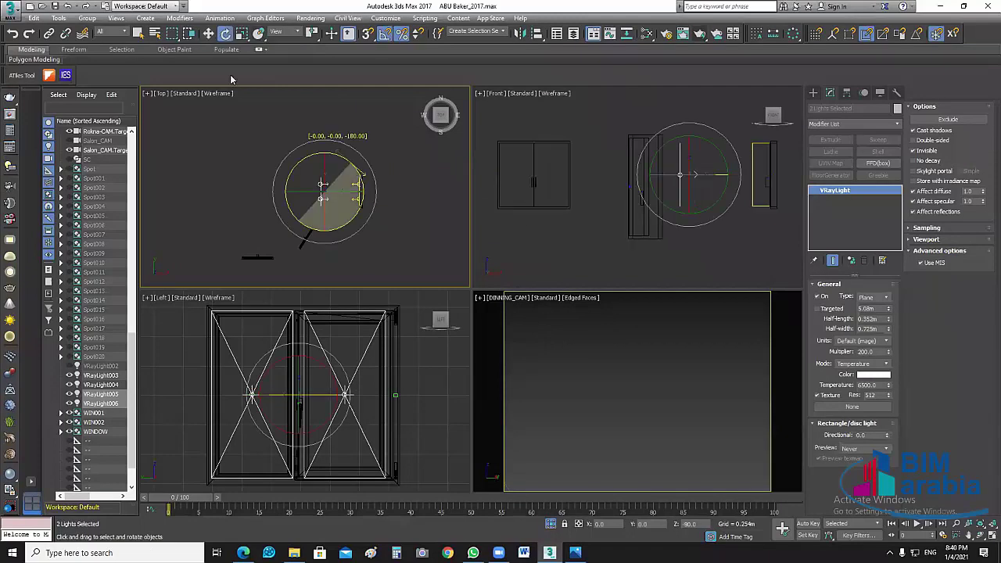
key(w)
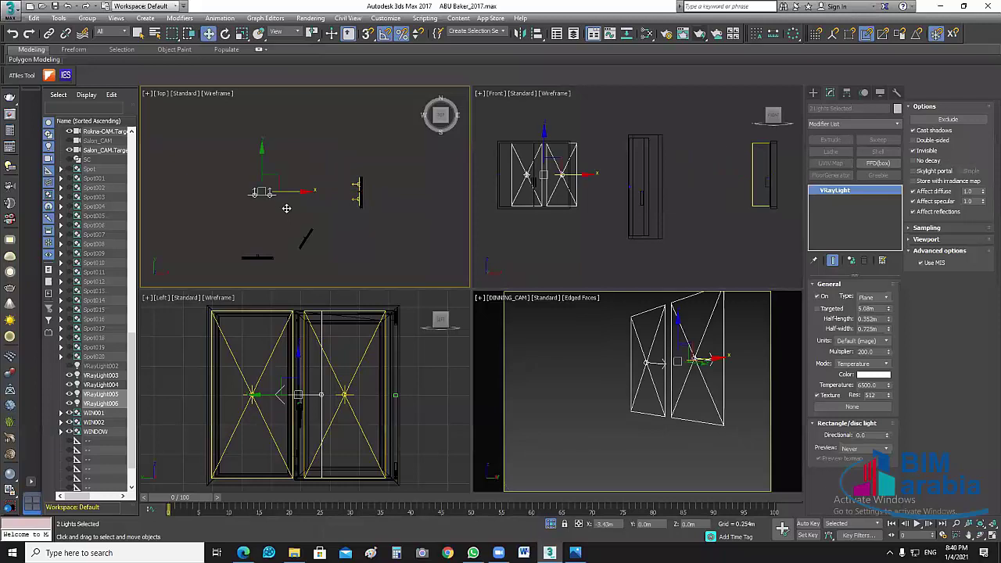
drag(265, 162, 261, 191)
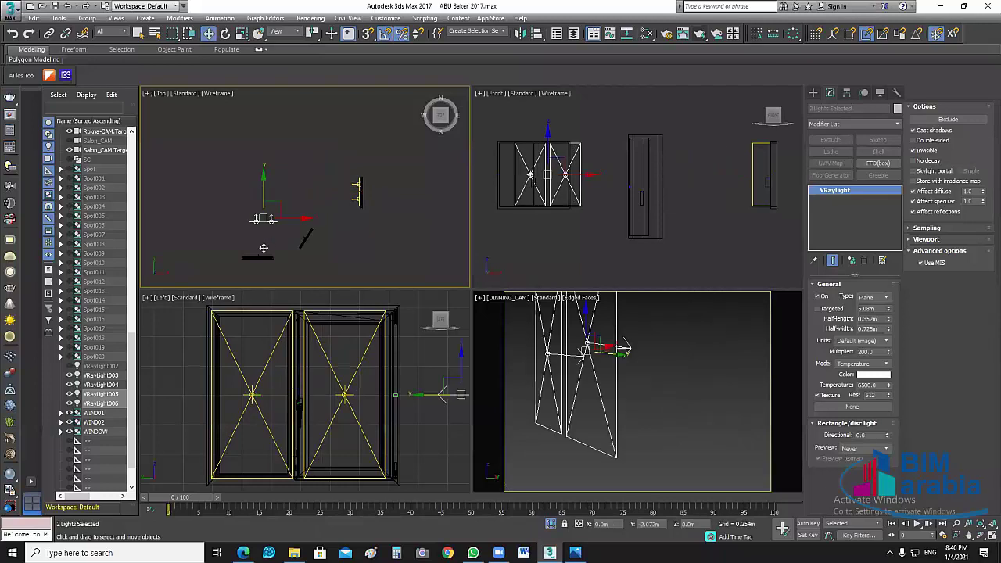
scroll(264, 248, up, 2)
scroll(266, 235, up, 2)
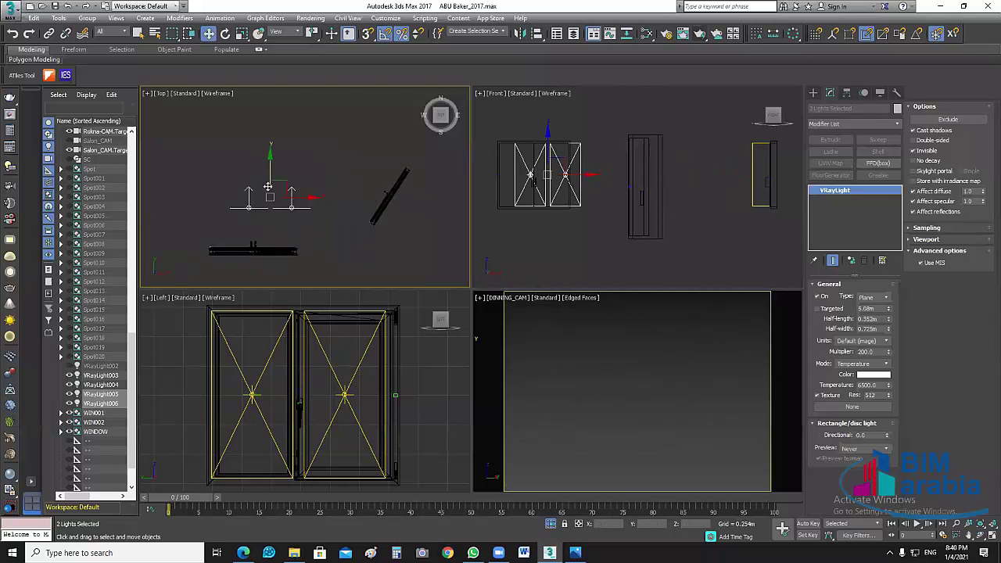
drag(268, 186, 276, 246)
scroll(374, 182, up, 2)
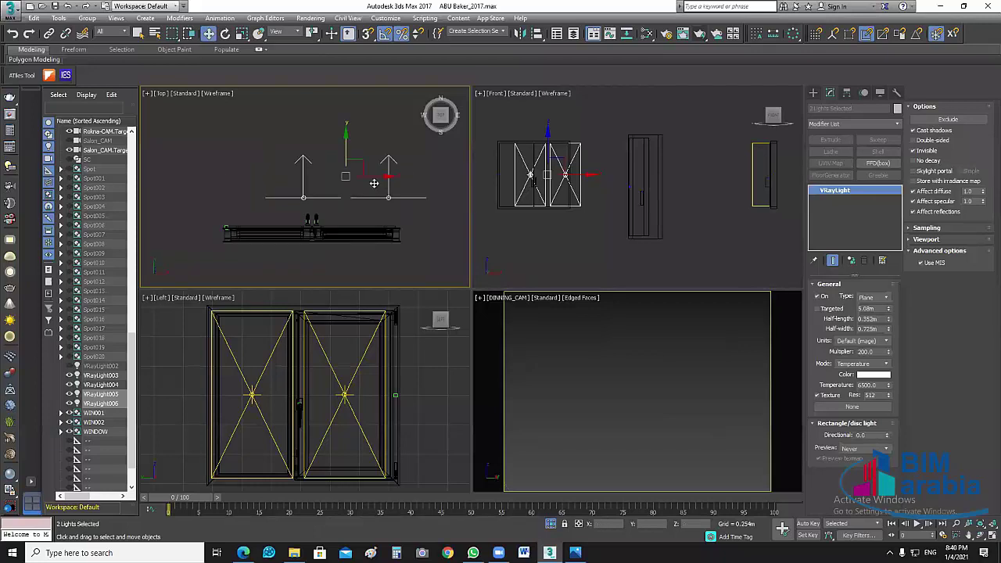
drag(374, 183, 342, 191)
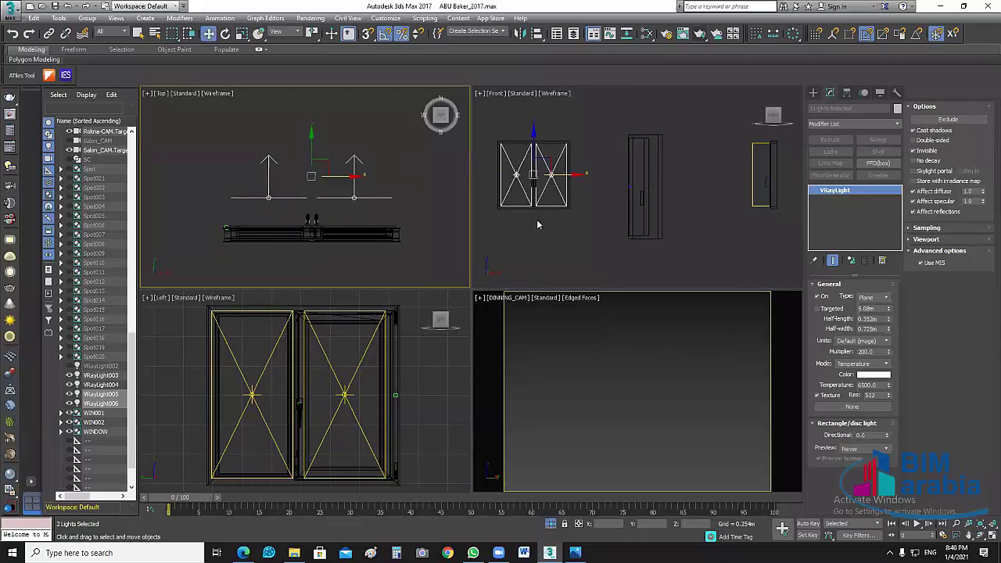
Step: Reselect the copied lights and move them down onto the other window
click(537, 163)
drag(235, 149, 406, 196)
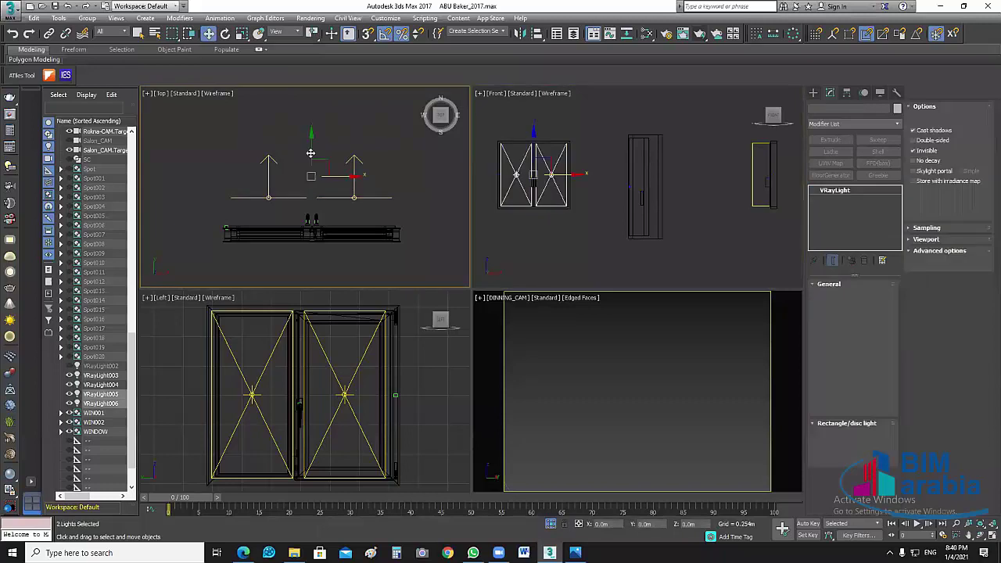
drag(309, 148, 308, 169)
click(537, 251)
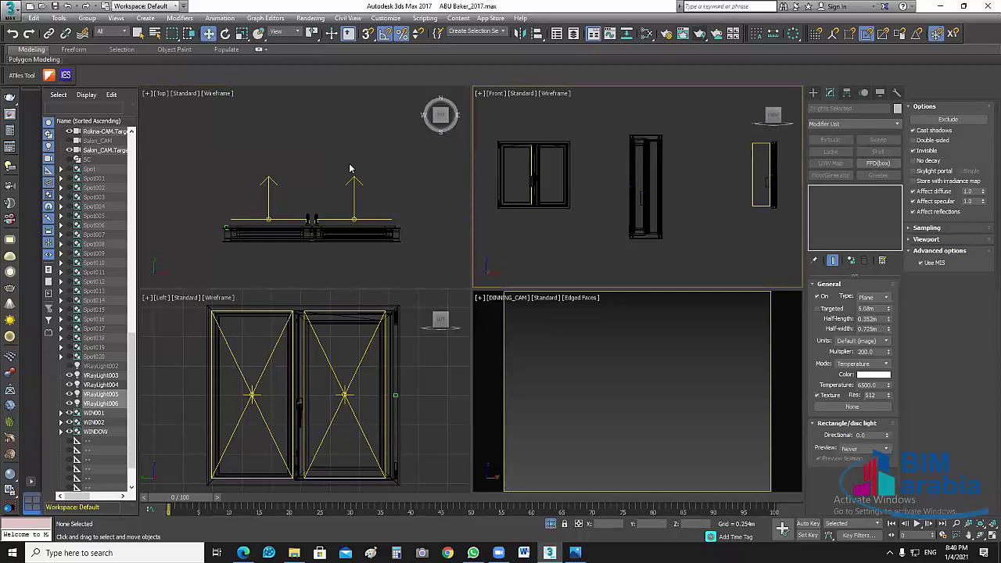
click(237, 198)
click(311, 219)
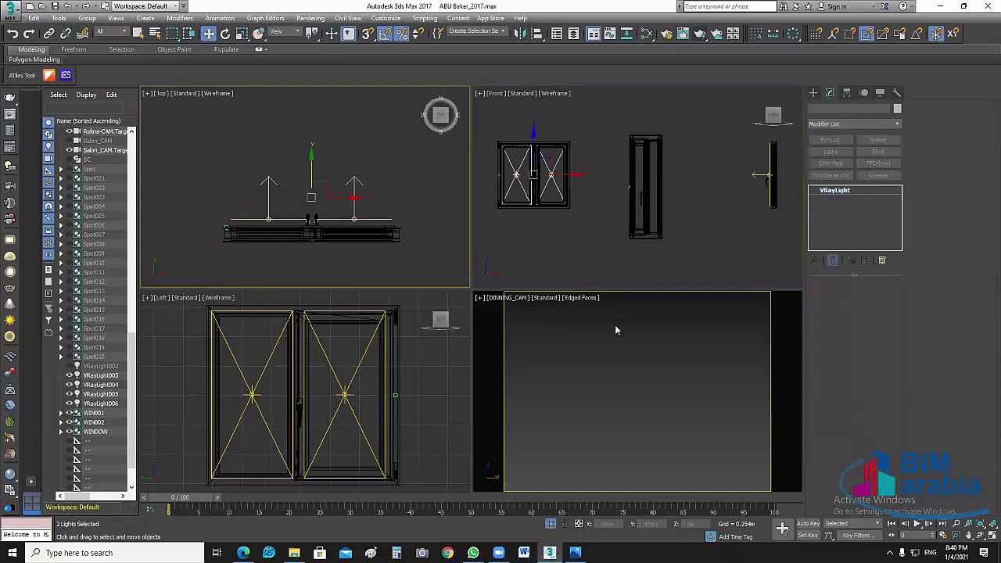
Step: In a maximised front view, nudge the lights right and down onto the panes, then restore four views
right_click(603, 243)
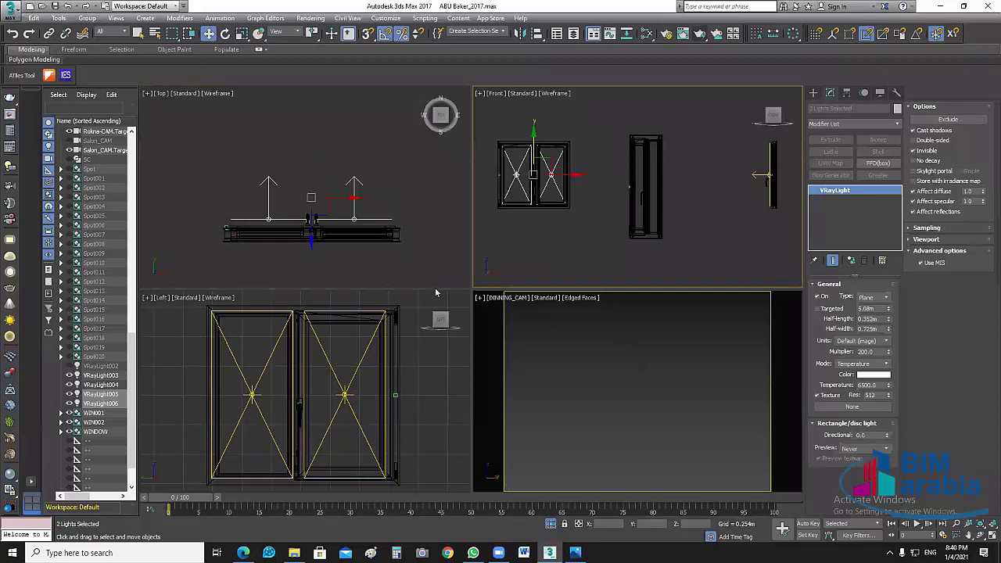
key(alt+w)
scroll(520, 274, up, 5)
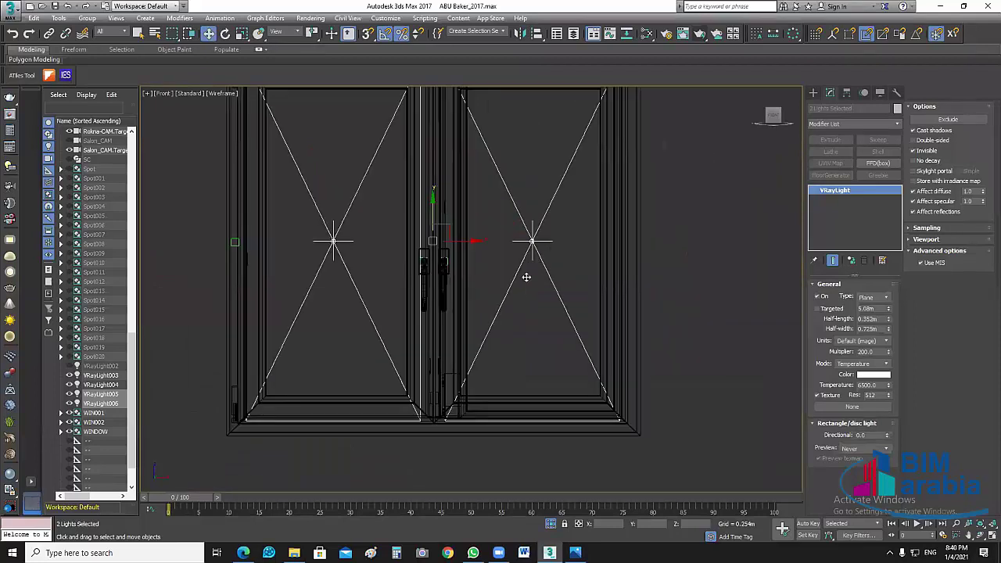
scroll(662, 252, down, 2)
scroll(579, 274, down, 1)
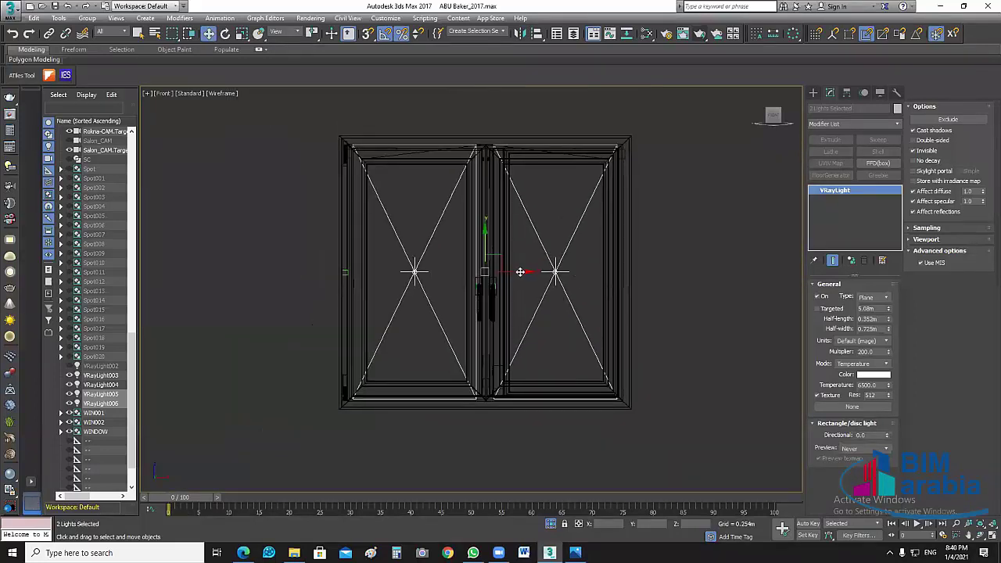
drag(520, 271, 524, 271)
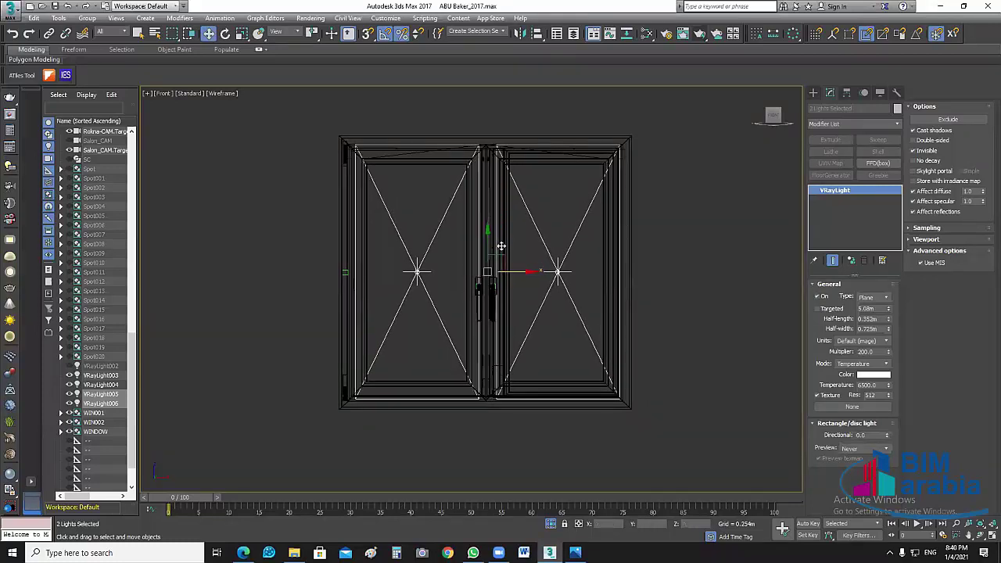
drag(490, 235, 490, 241)
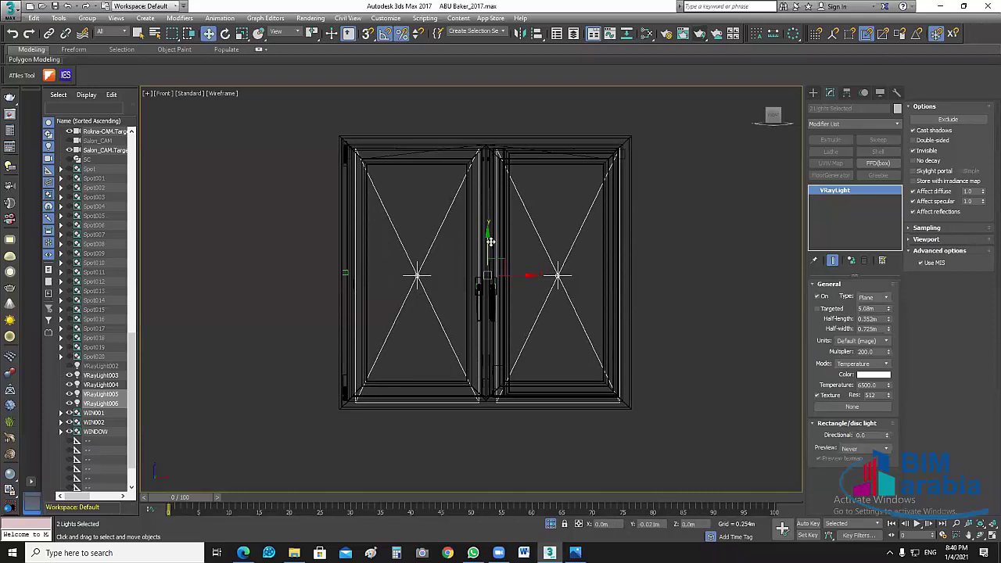
click(729, 305)
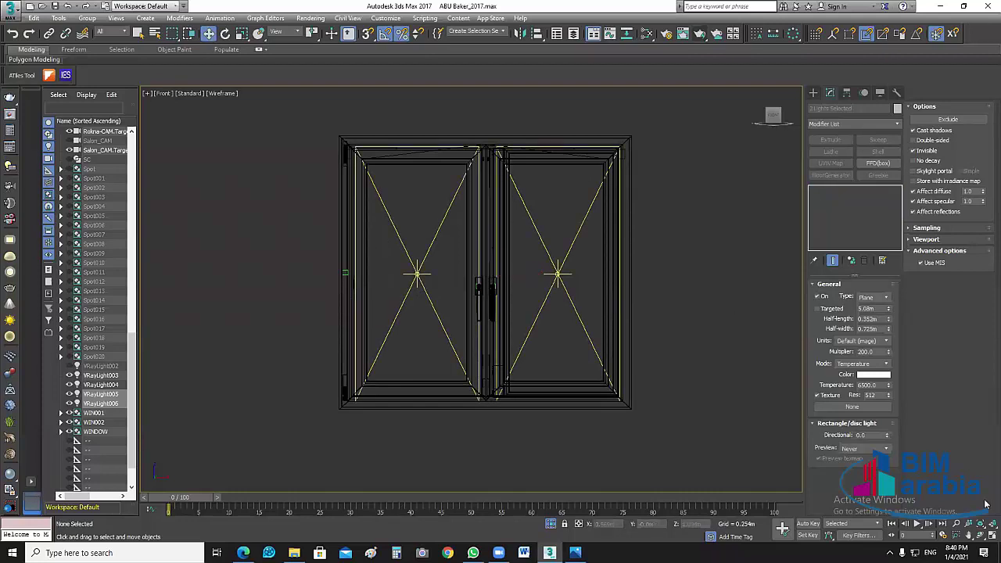
key(alt+w)
scroll(355, 208, down, 2)
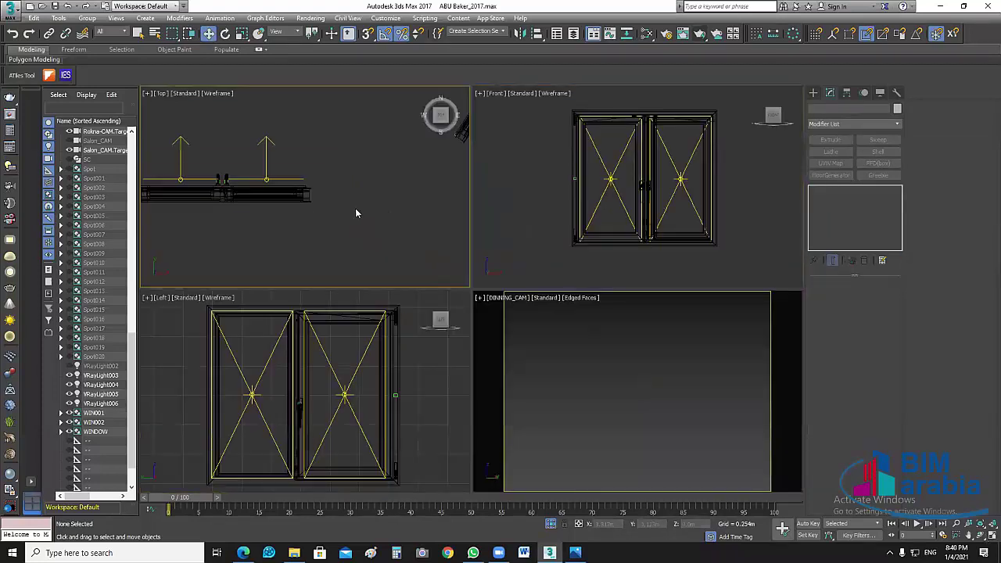
scroll(355, 208, down, 3)
Step: Select both window lights in the top view and clone them upward as instances
middle_drag(426, 179, 353, 258)
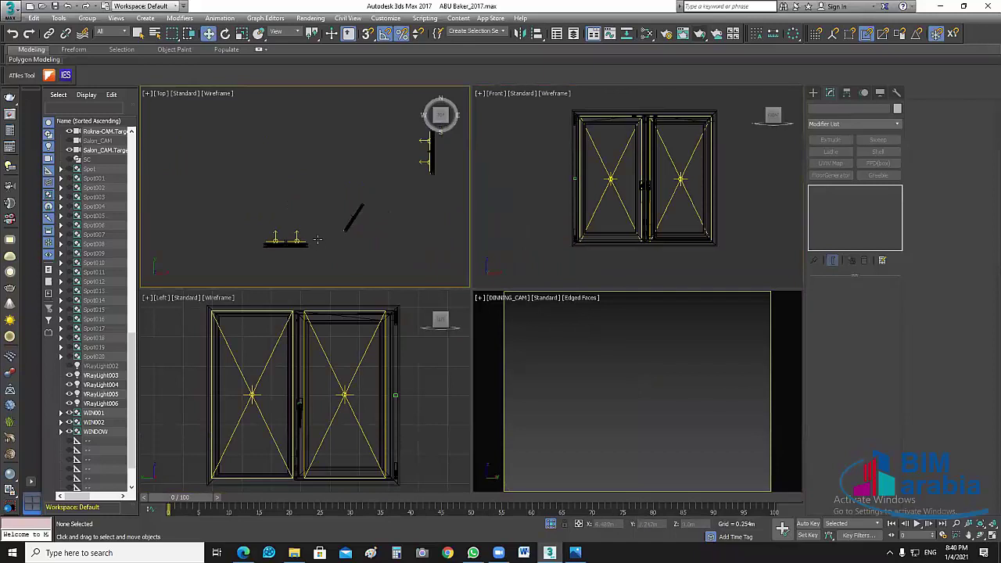
scroll(318, 240, up, 4)
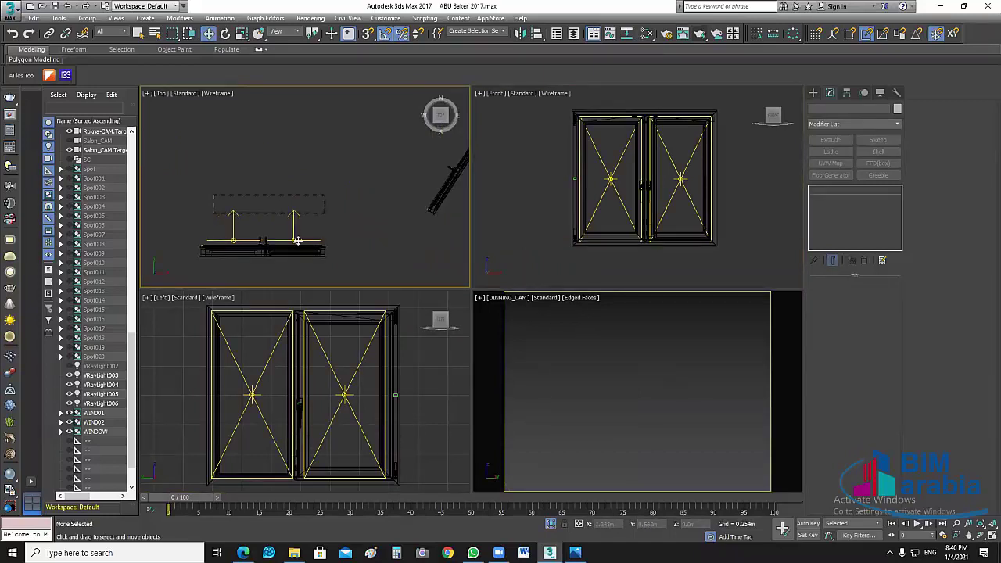
drag(297, 240, 297, 240)
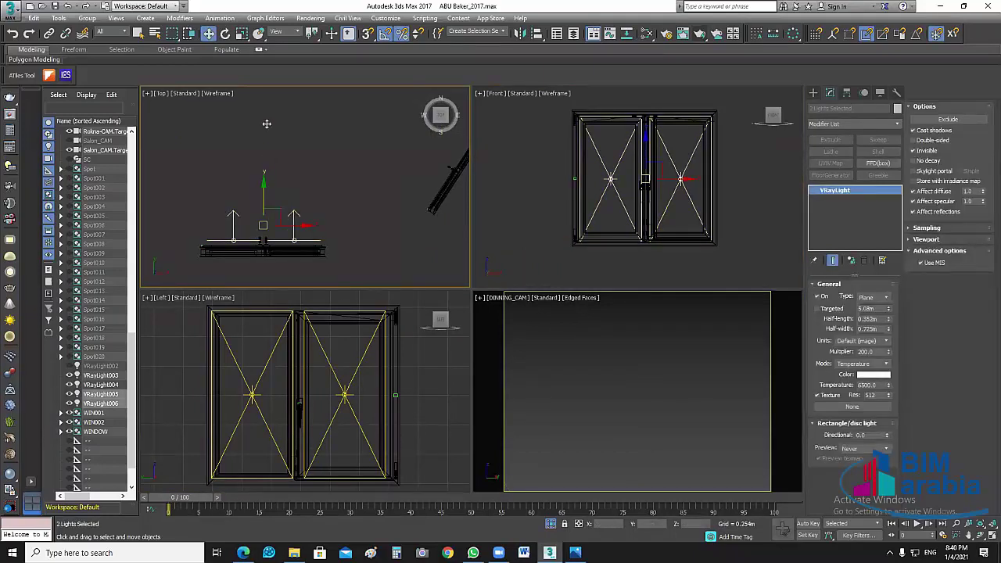
shift+drag(264, 199, 263, 118)
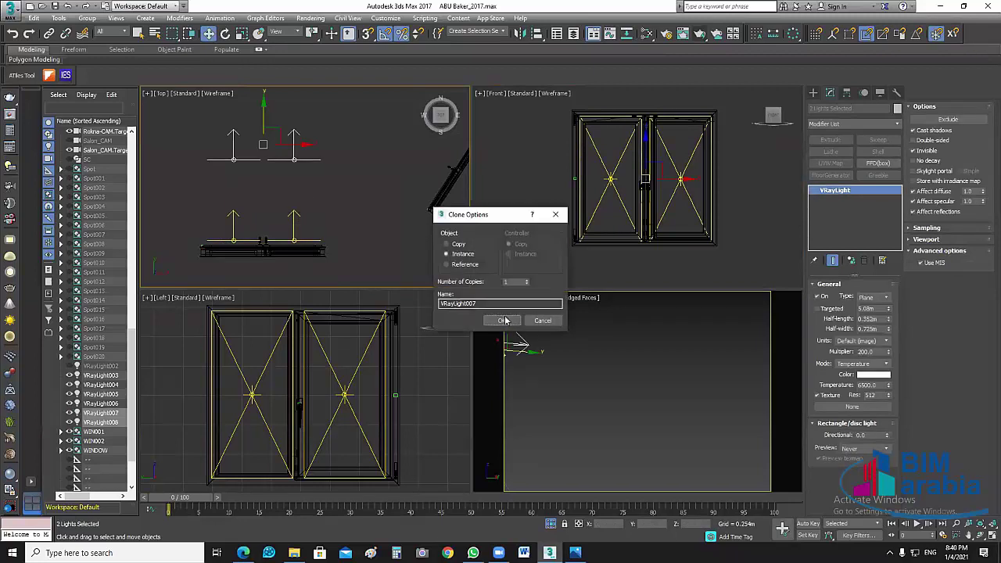
click(505, 321)
Step: Rotate the copies with angle snap to face the angled window
mouse_move(351, 162)
middle_down()
mouse_move(366, 156)
mouse_move(385, 196)
middle_up()
scroll(398, 193, down, 2)
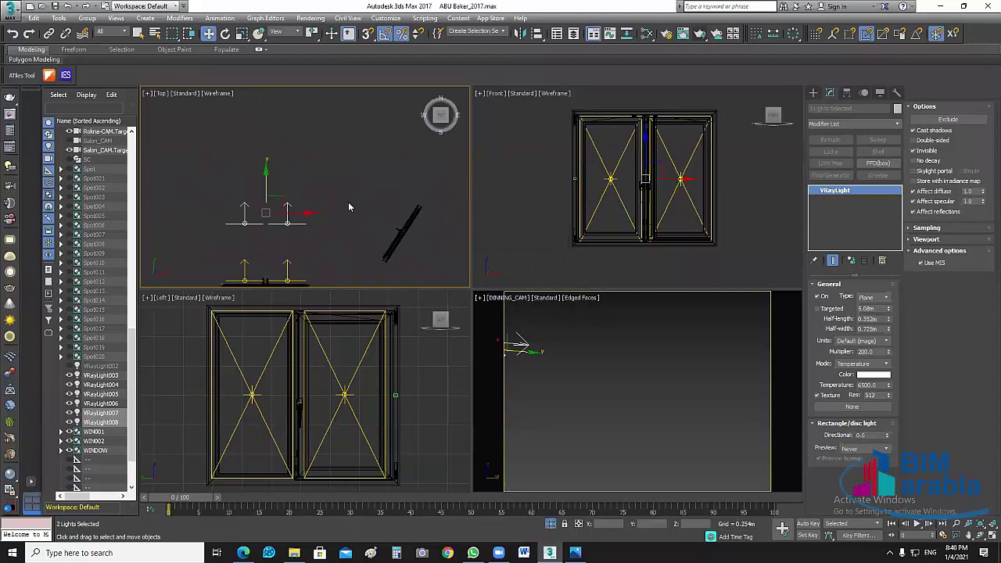
click(385, 33)
key(e)
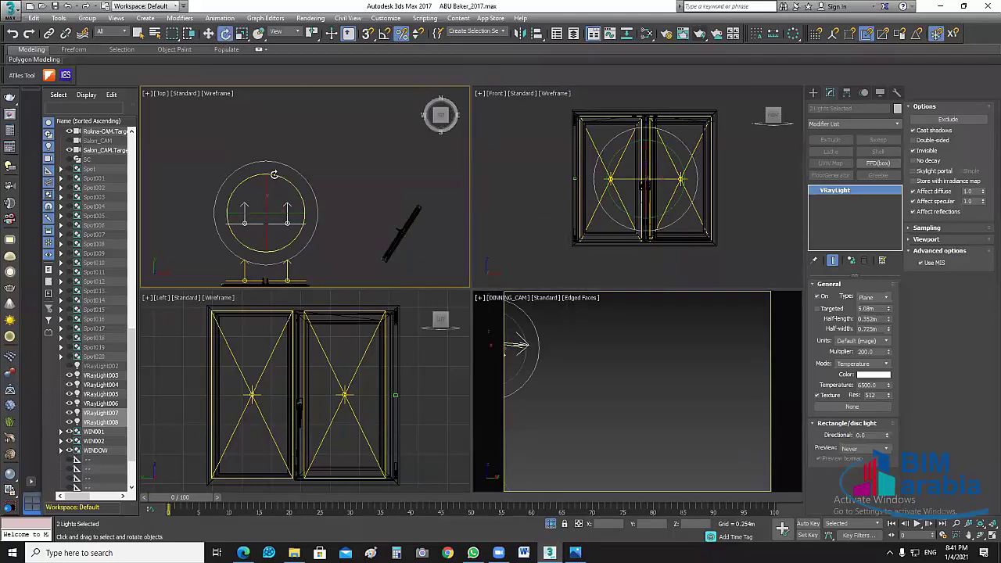
drag(269, 172, 225, 158)
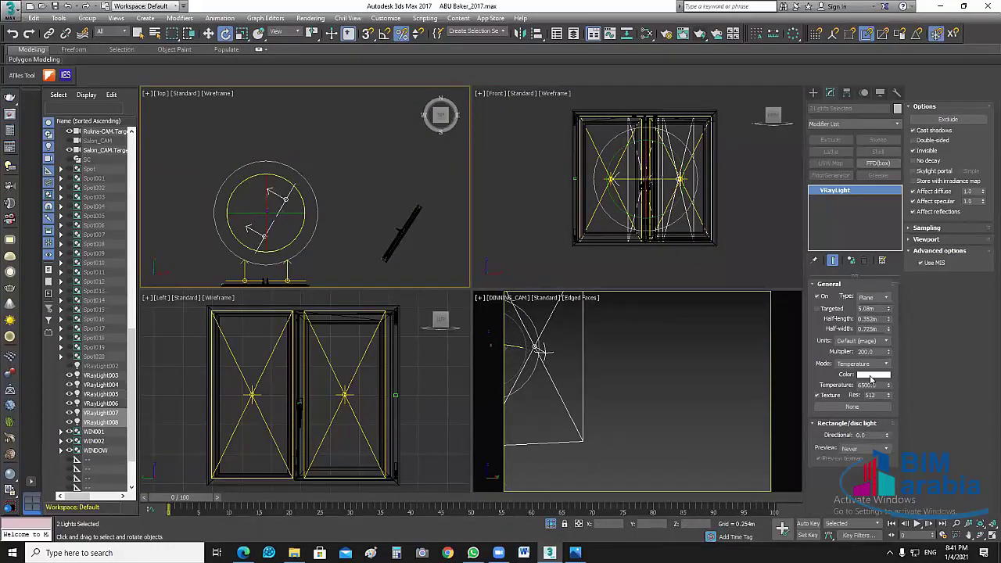
Step: Check the light's colour mode, leaving it at Temperature, and maximise the top view
click(882, 364)
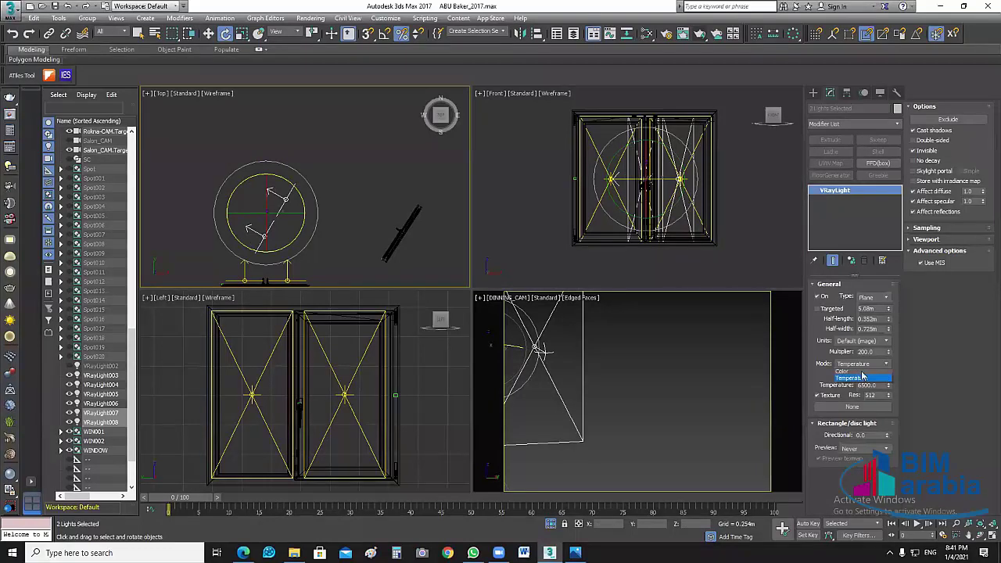
click(884, 375)
click(884, 376)
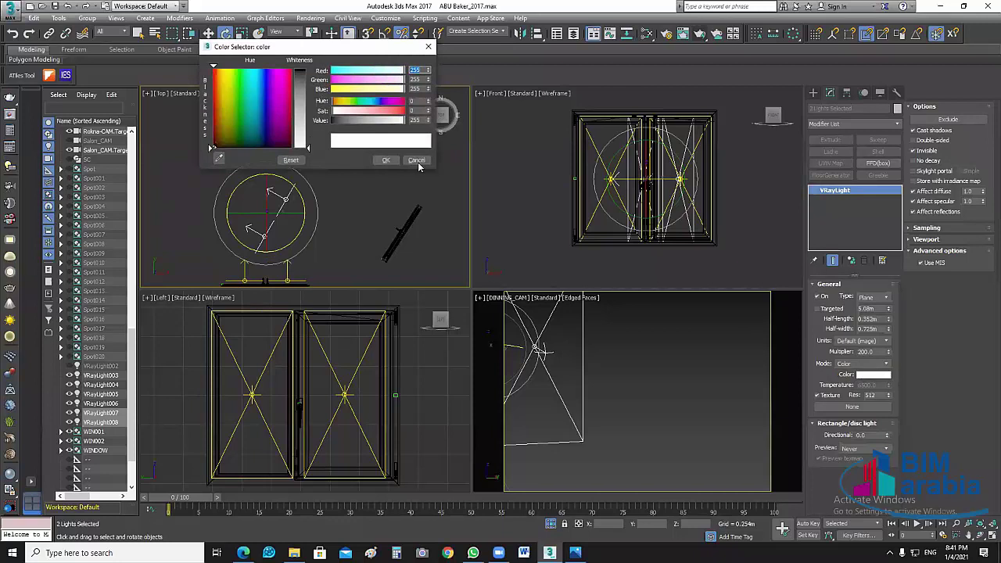
click(419, 160)
click(880, 364)
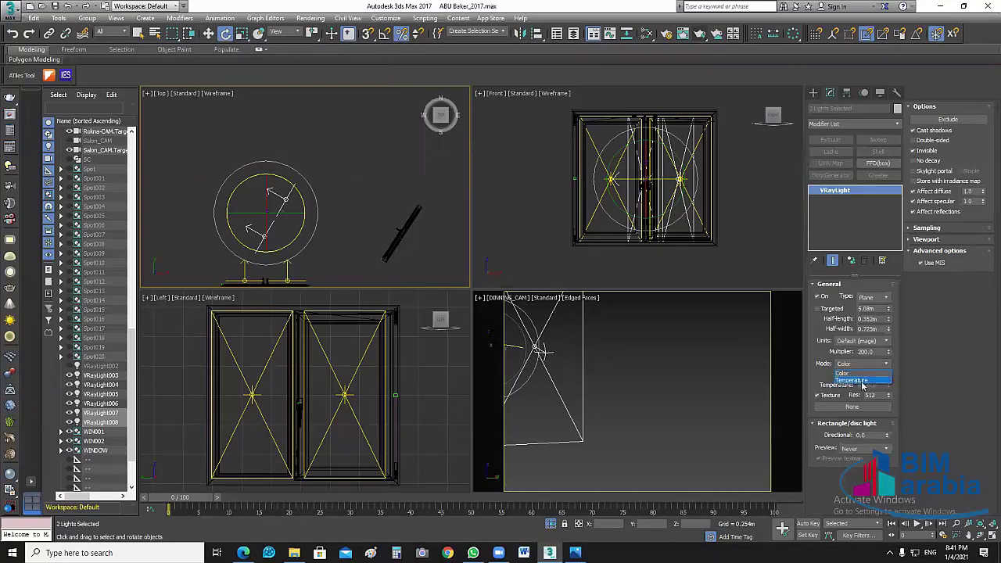
click(863, 382)
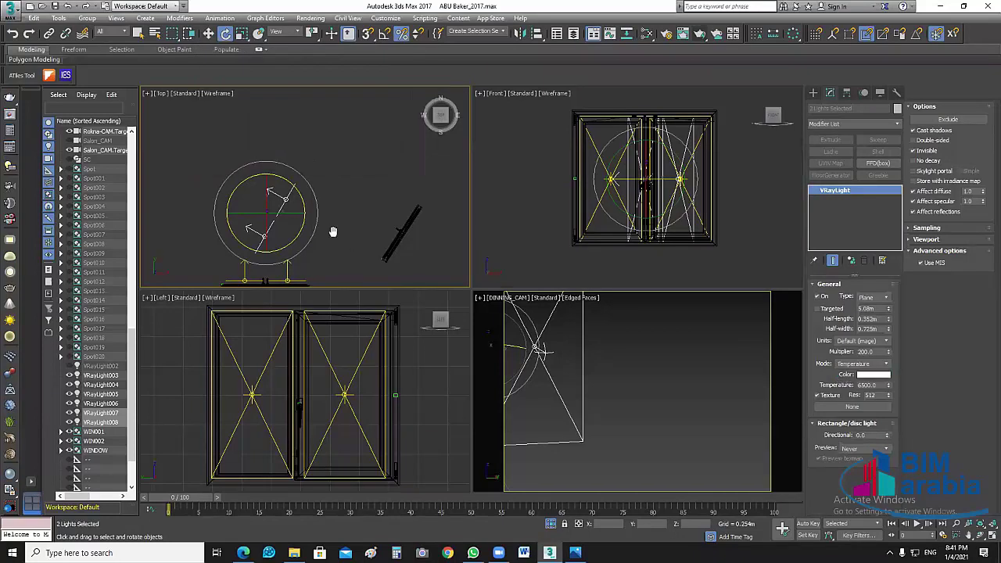
middle_drag(332, 231, 317, 222)
click(987, 540)
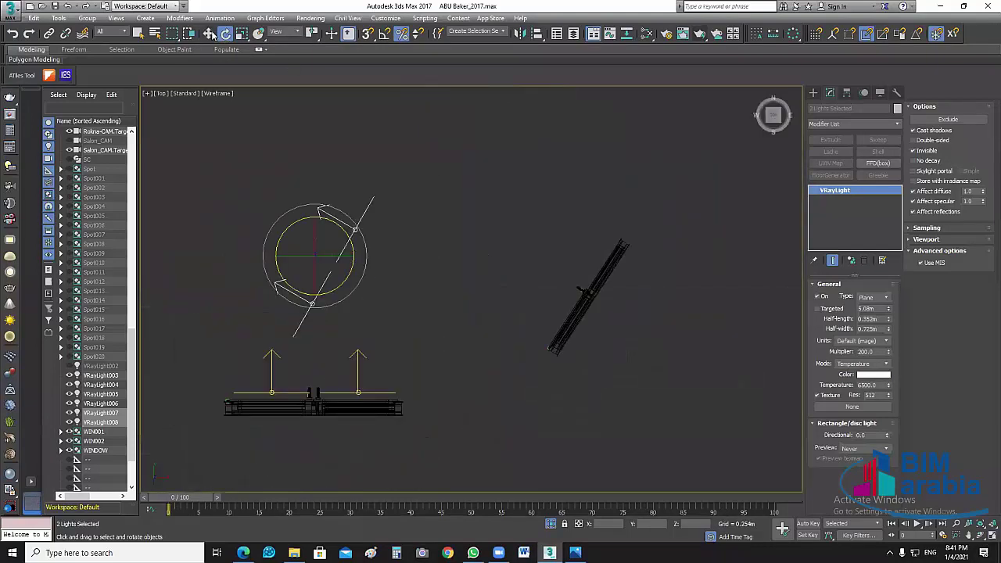
Step: Move the copied lights onto the angled window, rotate about 3°, nudge them down, and restore four views
click(209, 33)
drag(490, 259, 624, 297)
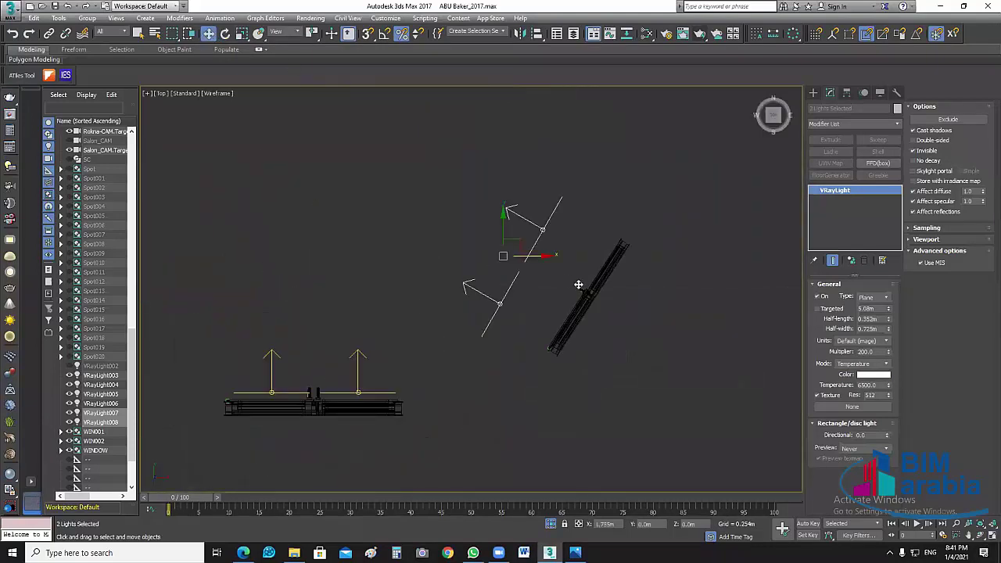
scroll(625, 301, up, 4)
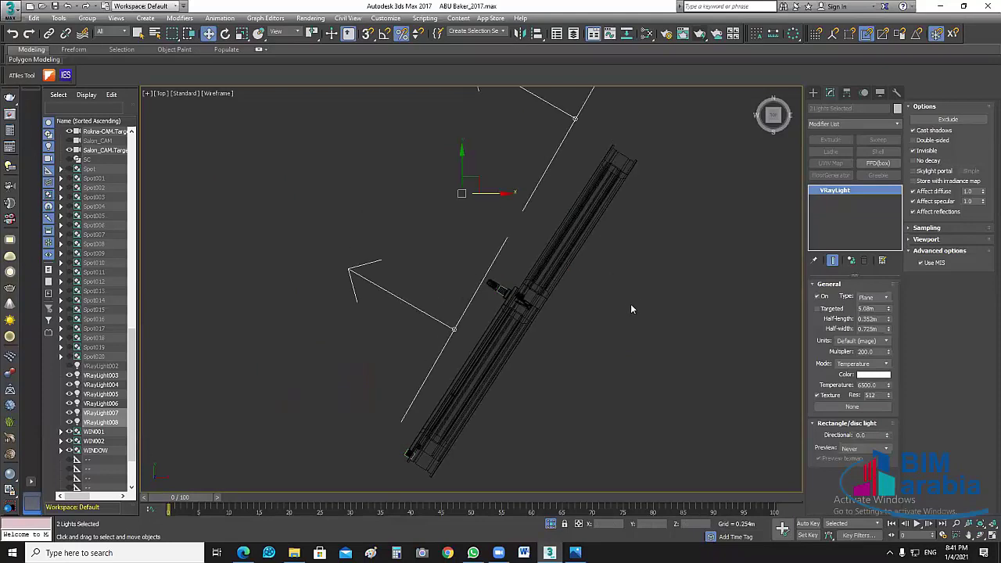
scroll(631, 304, down, 2)
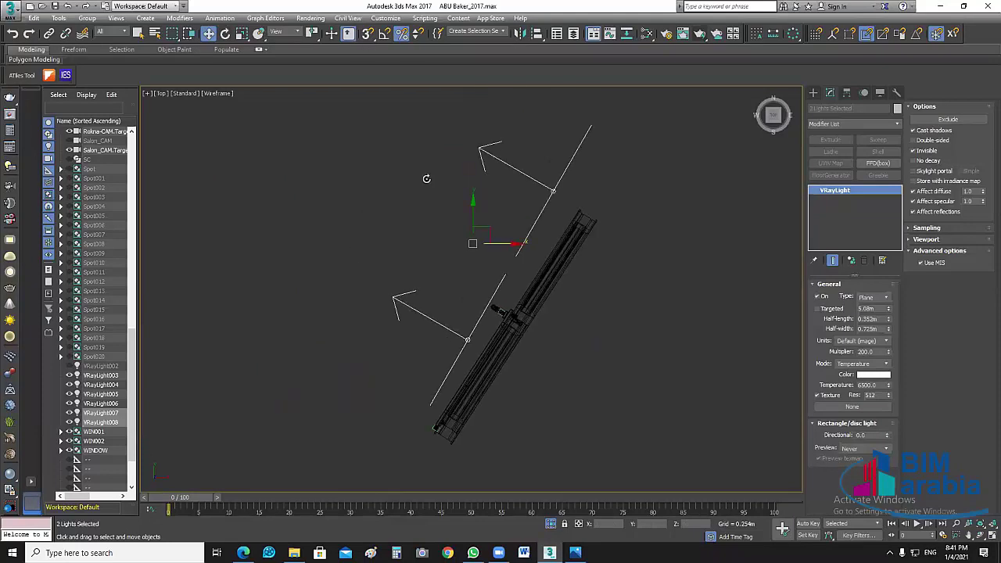
key(e)
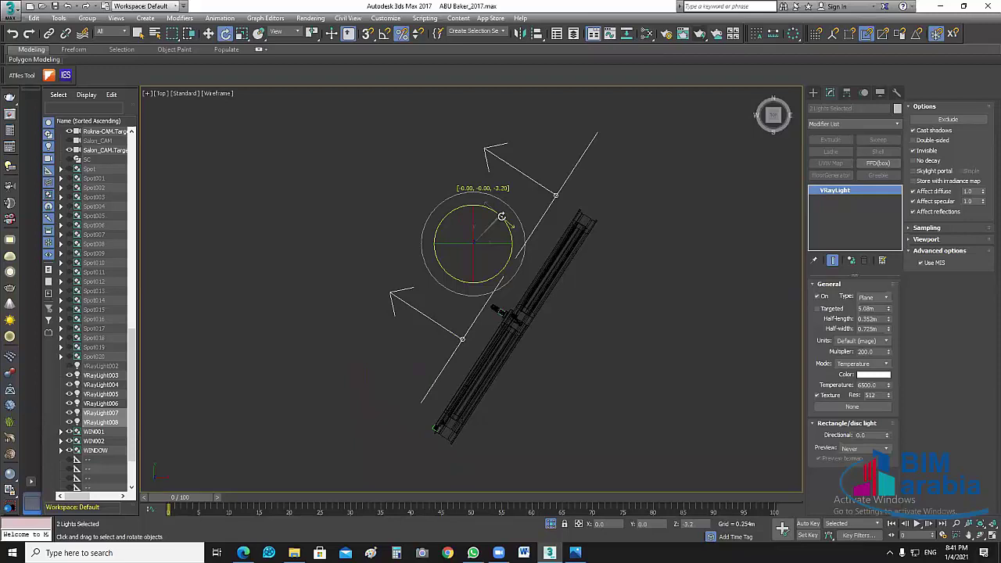
drag(501, 216, 502, 217)
key(w)
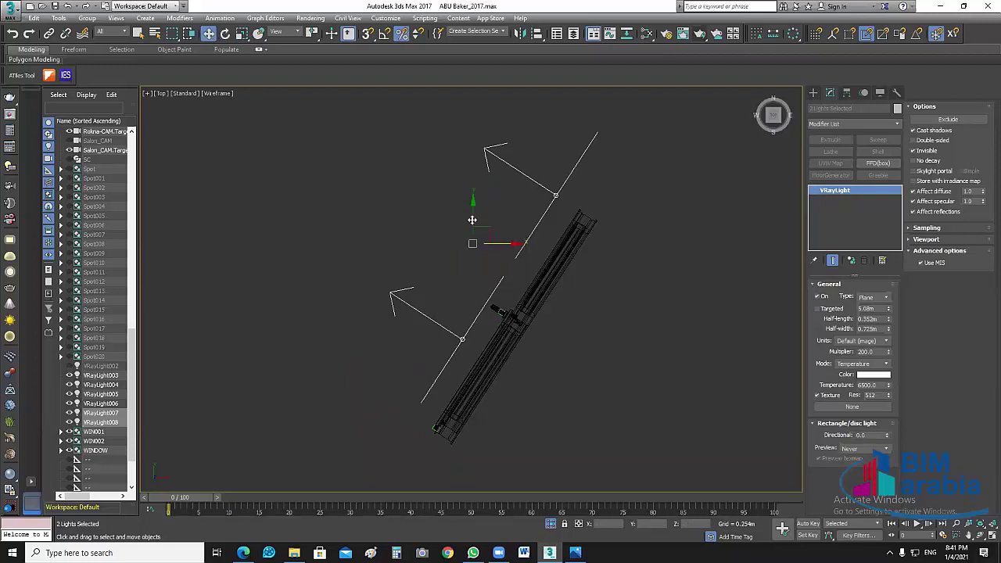
mouse_move(467, 225)
mouse_down()
mouse_move(465, 260)
mouse_move(505, 280)
mouse_move(465, 274)
mouse_move(467, 290)
mouse_up()
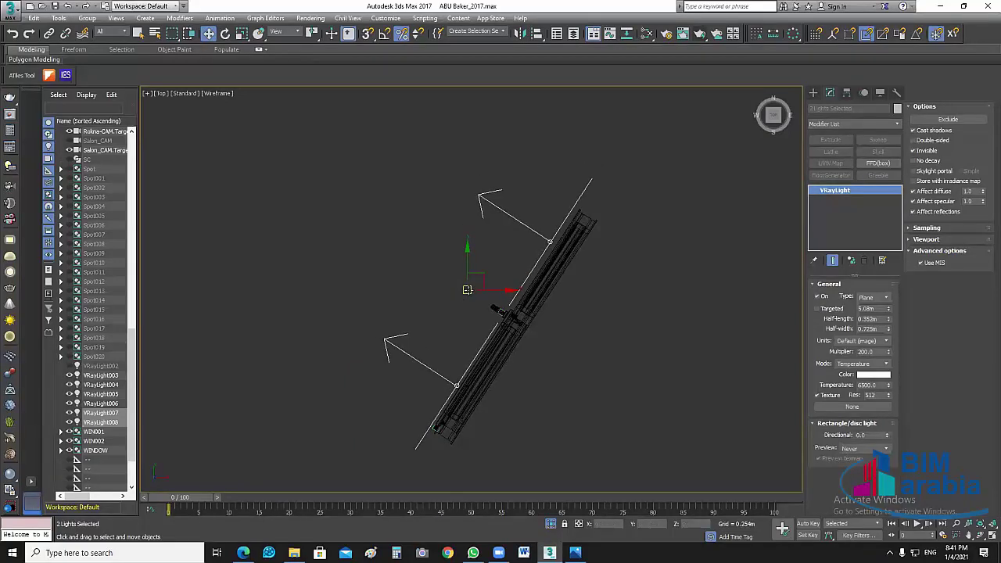
click(635, 353)
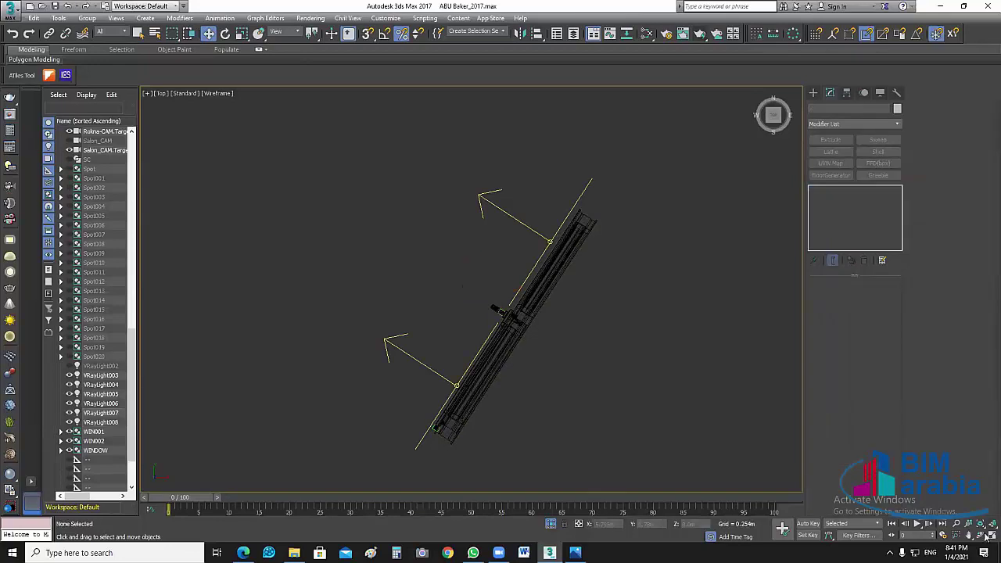
key(alt+w)
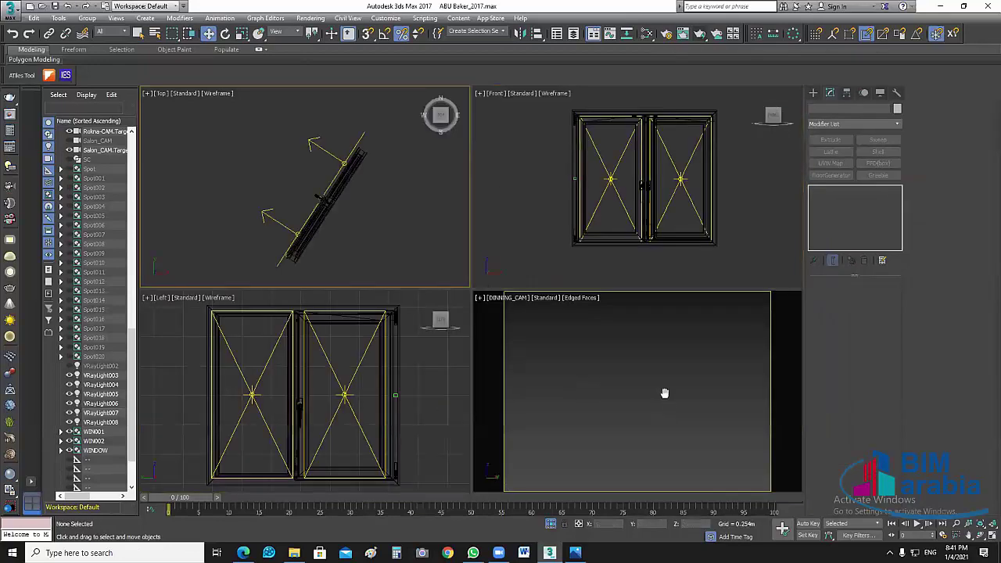
Step: Make a copied light unique and select the light at the angled window
scroll(777, 191, down, 3)
scroll(749, 211, down, 3)
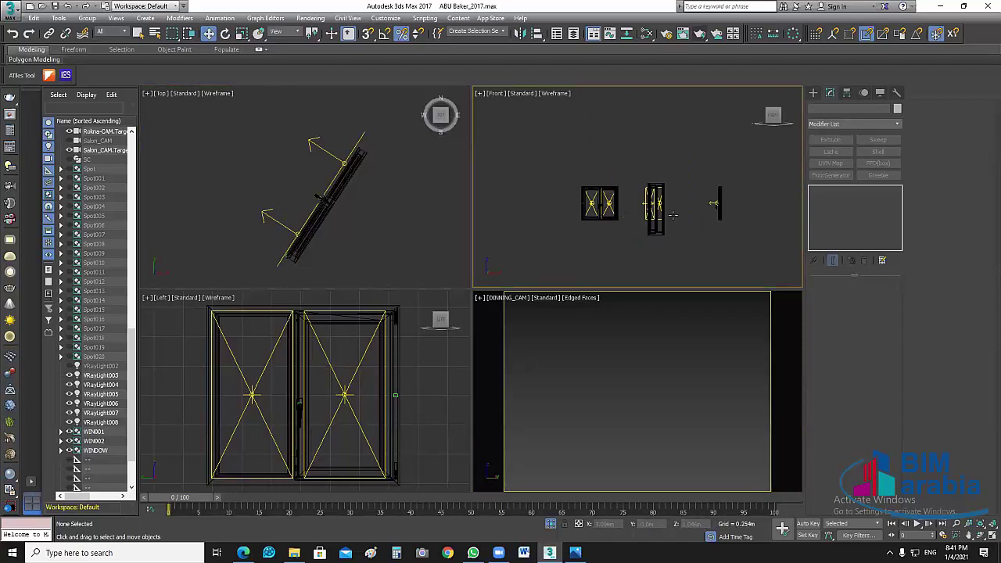
scroll(674, 215, up, 2)
scroll(634, 216, up, 2)
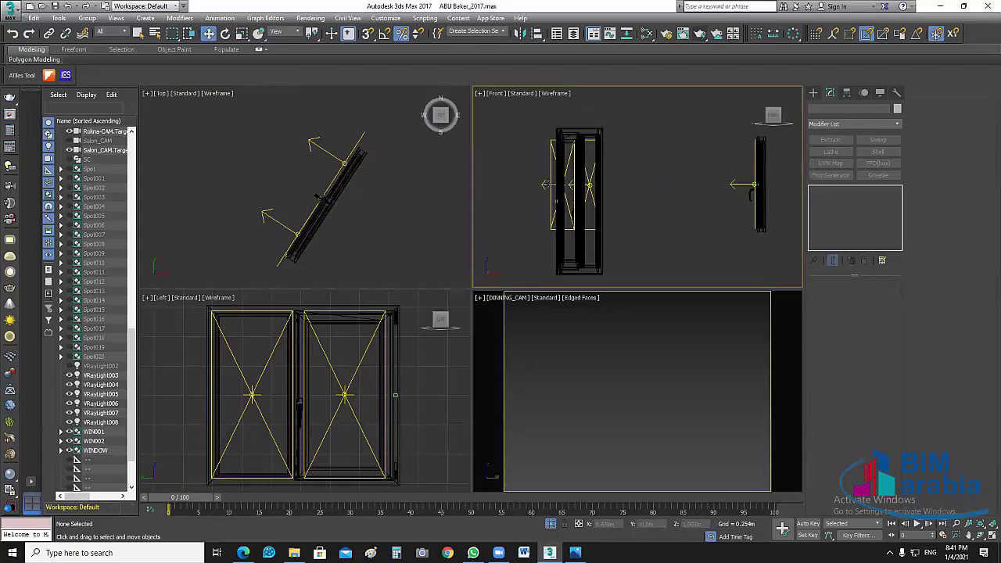
click(561, 185)
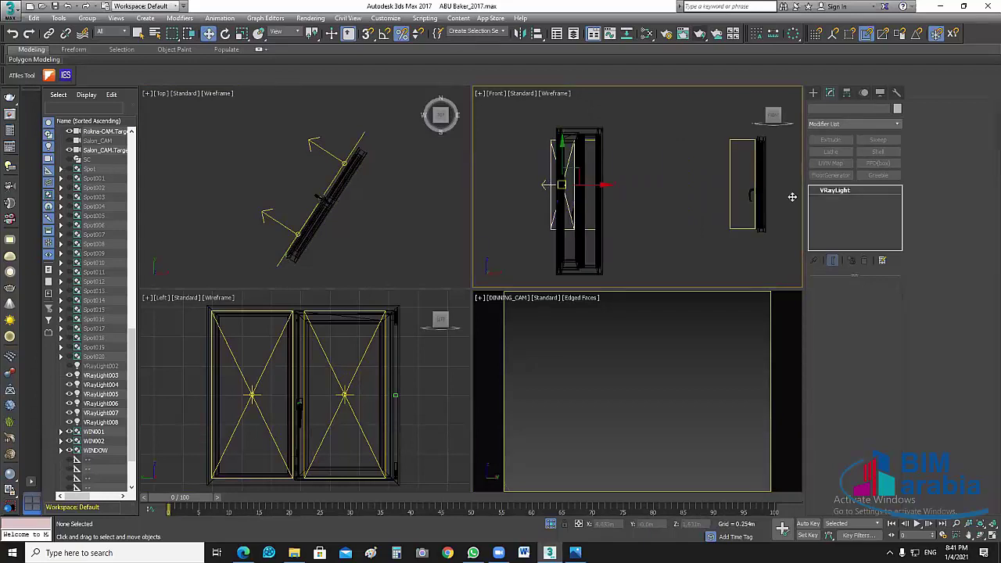
click(850, 259)
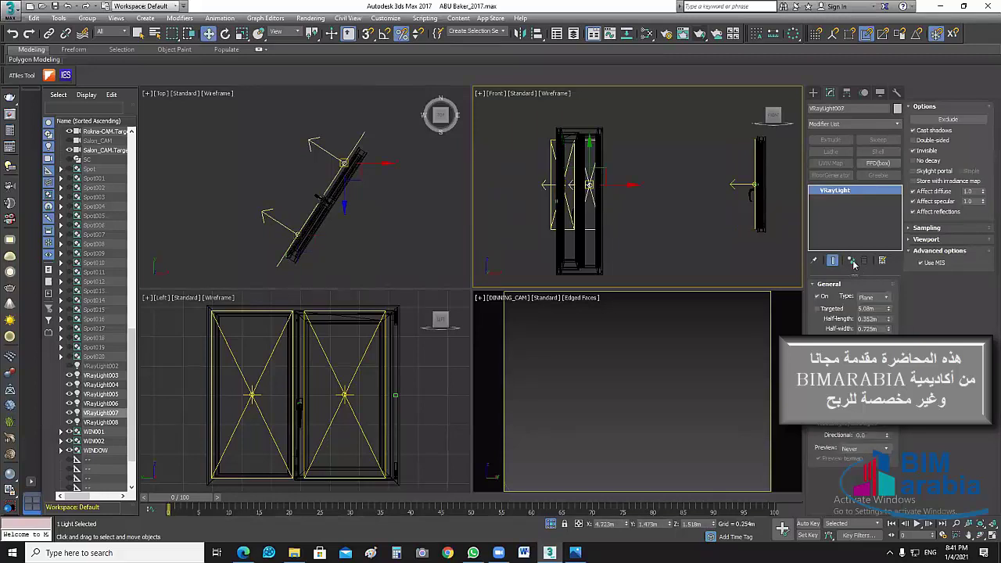
click(642, 223)
click(643, 218)
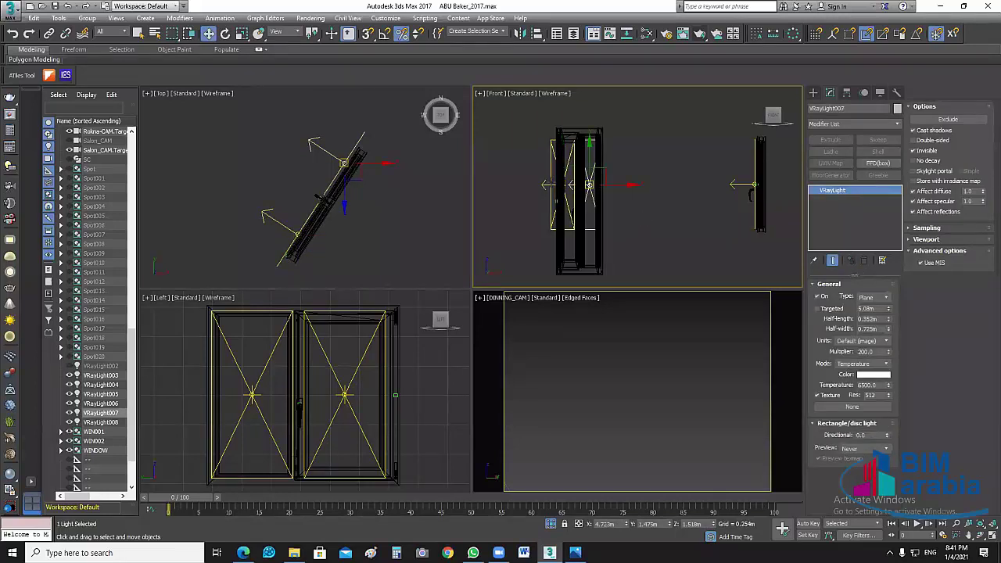
middle_drag(358, 206, 380, 197)
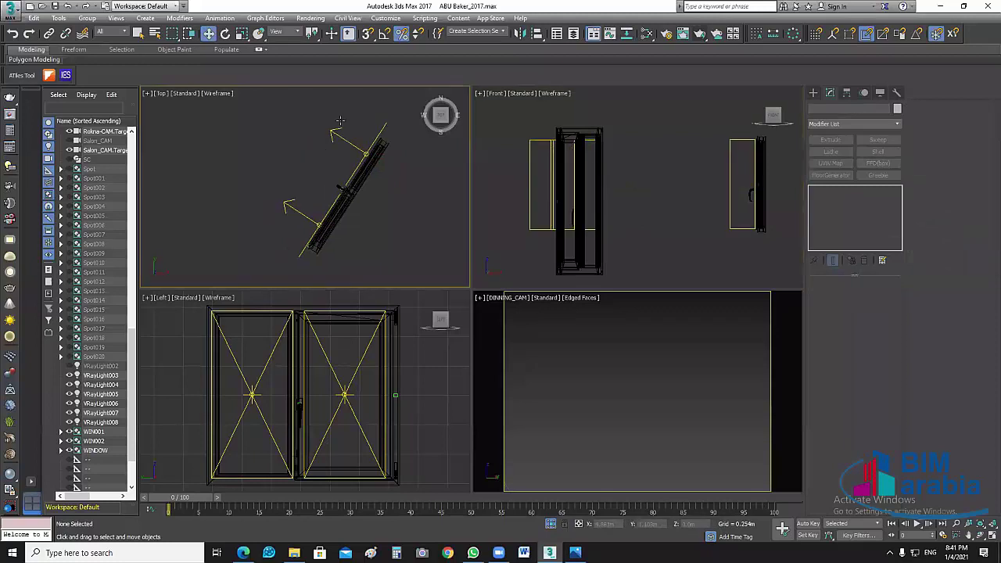
click(382, 160)
scroll(411, 174, up, 2)
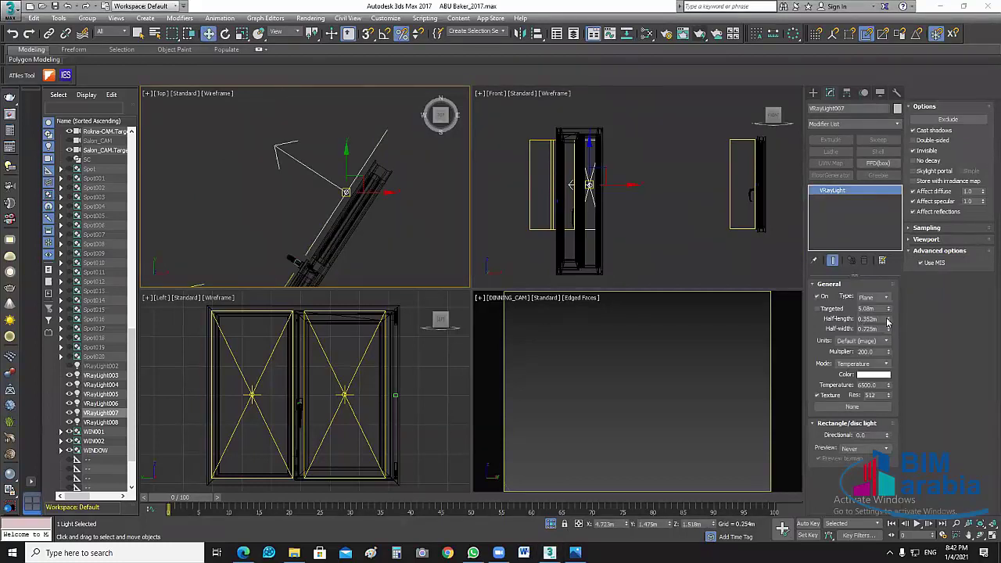
Step: Shorten VRayLight007's half-length to 0.278m and move it onto the slanted window in plan
click(888, 318)
click(888, 318)
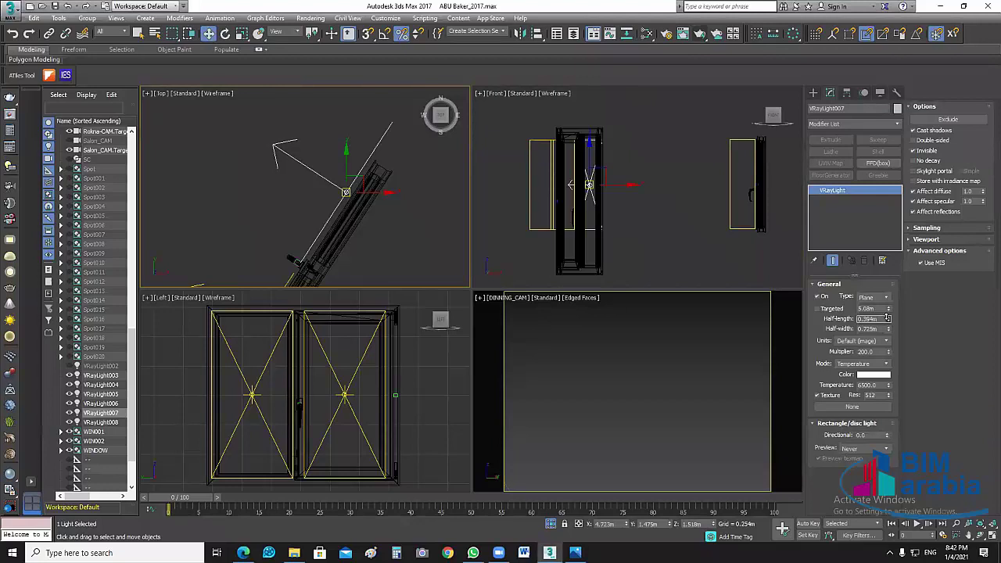
click(888, 317)
drag(884, 327, 884, 332)
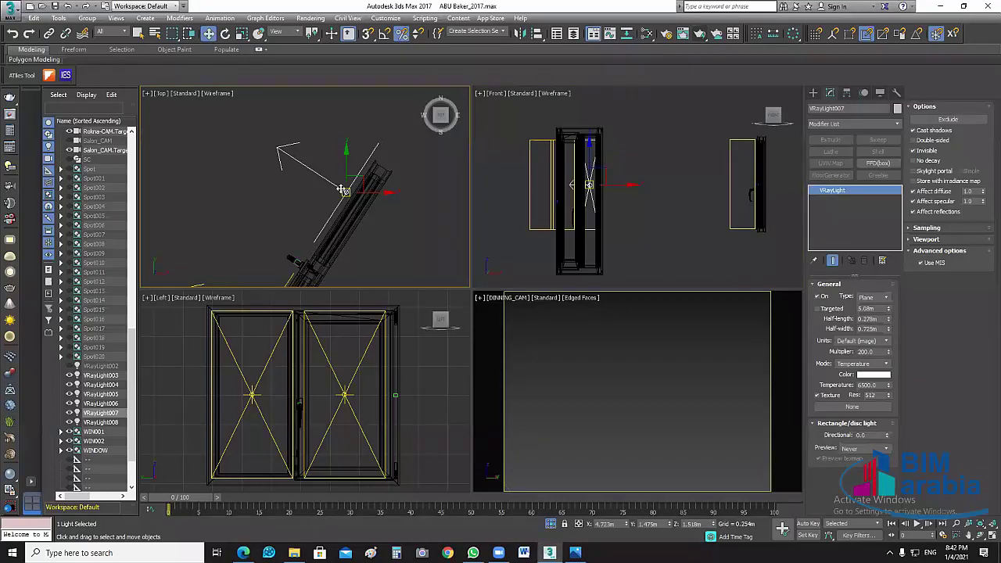
drag(345, 193, 337, 208)
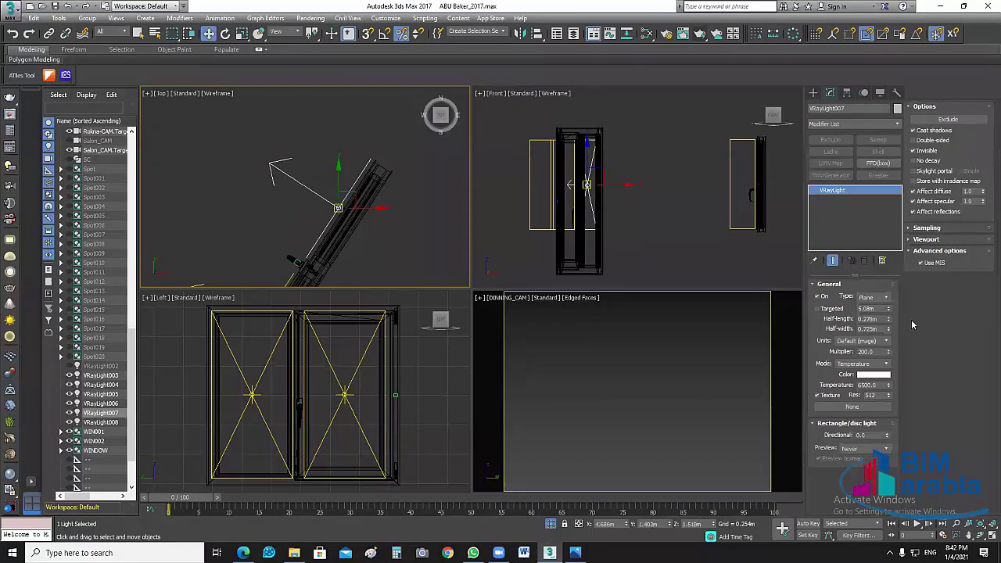
drag(888, 329, 885, 298)
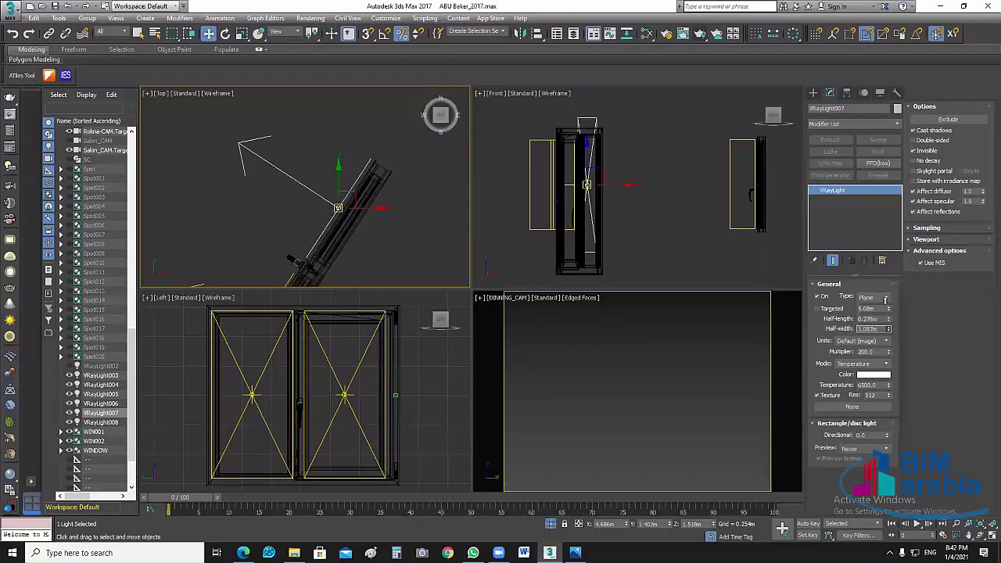
Step: Widen its half-width to about 1.131m and align it vertically with the window in front view
click(588, 149)
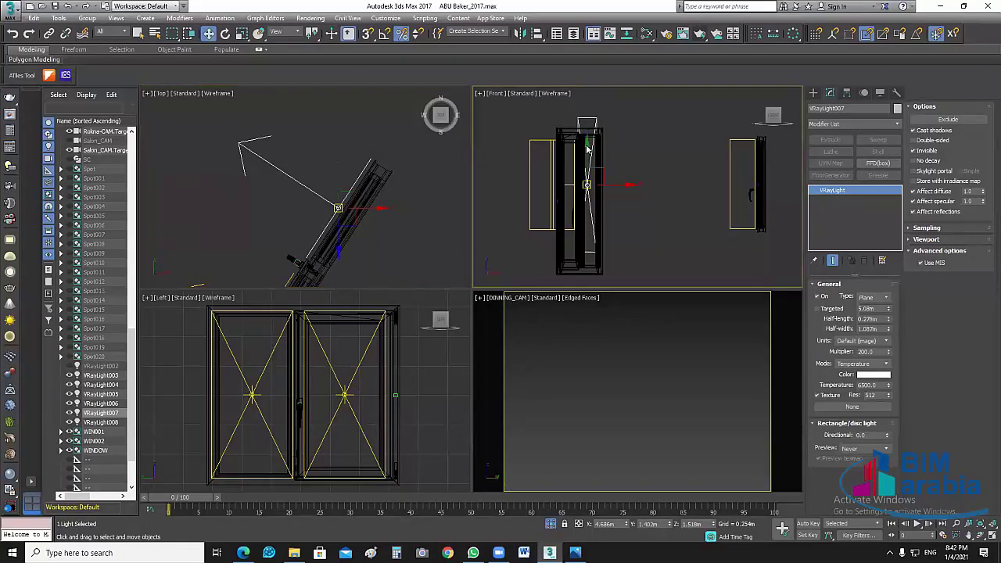
drag(589, 149, 591, 164)
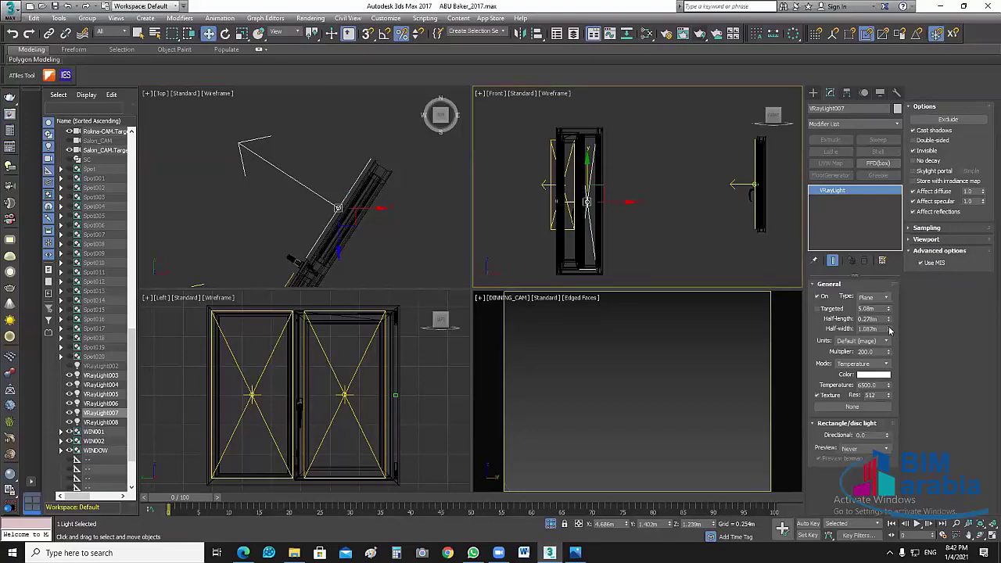
drag(890, 332, 890, 324)
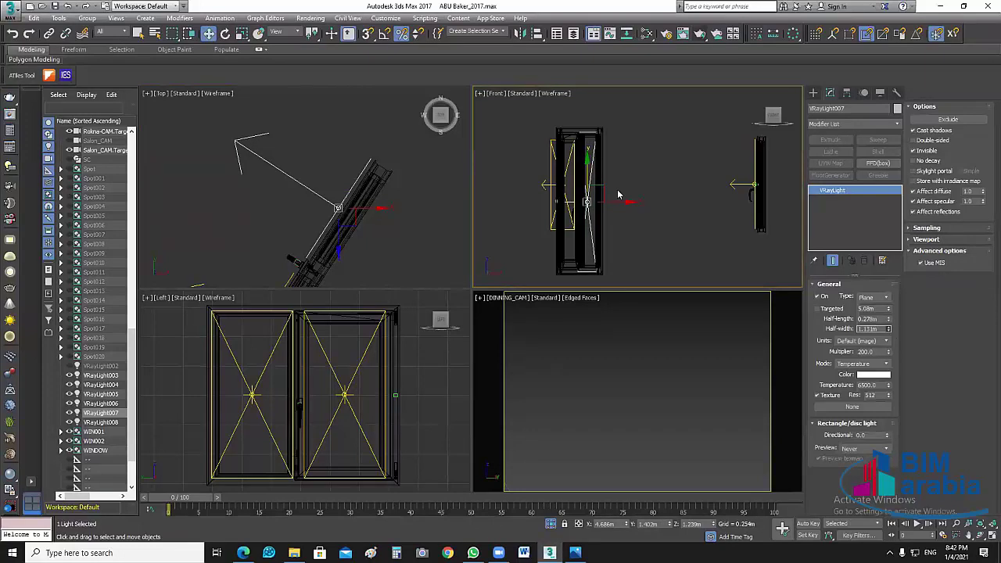
drag(588, 184, 592, 185)
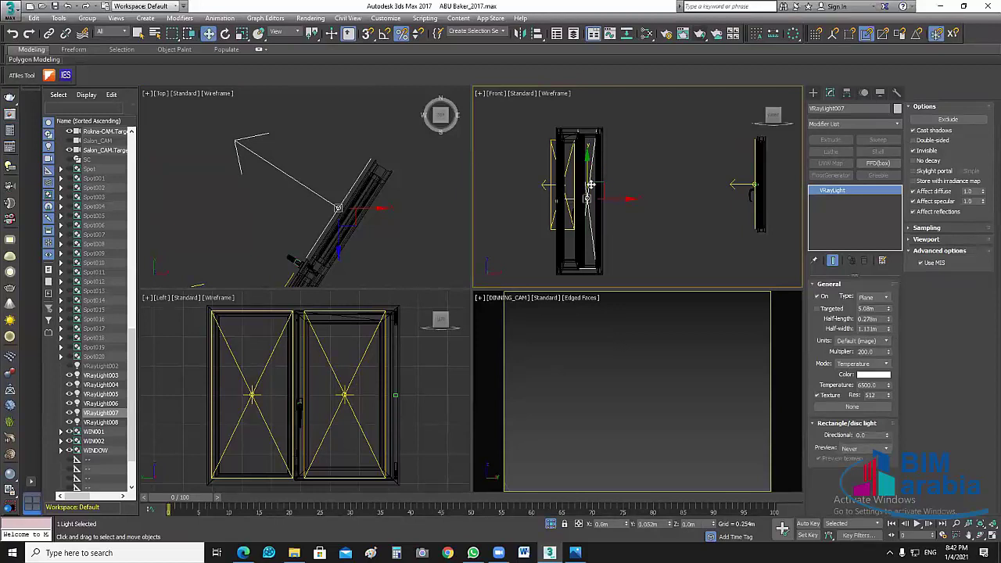
drag(592, 185, 592, 185)
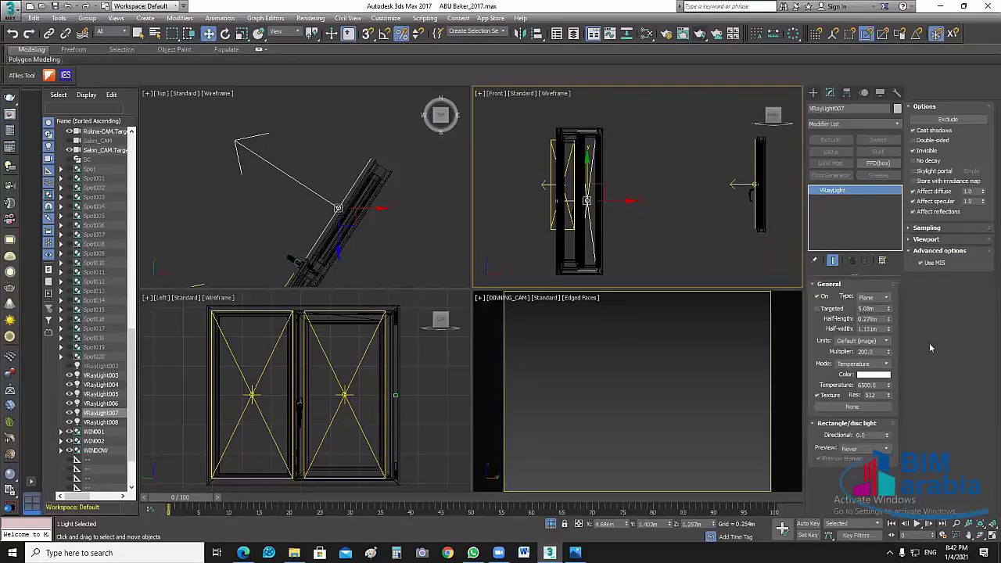
right_click(880, 318)
click(373, 229)
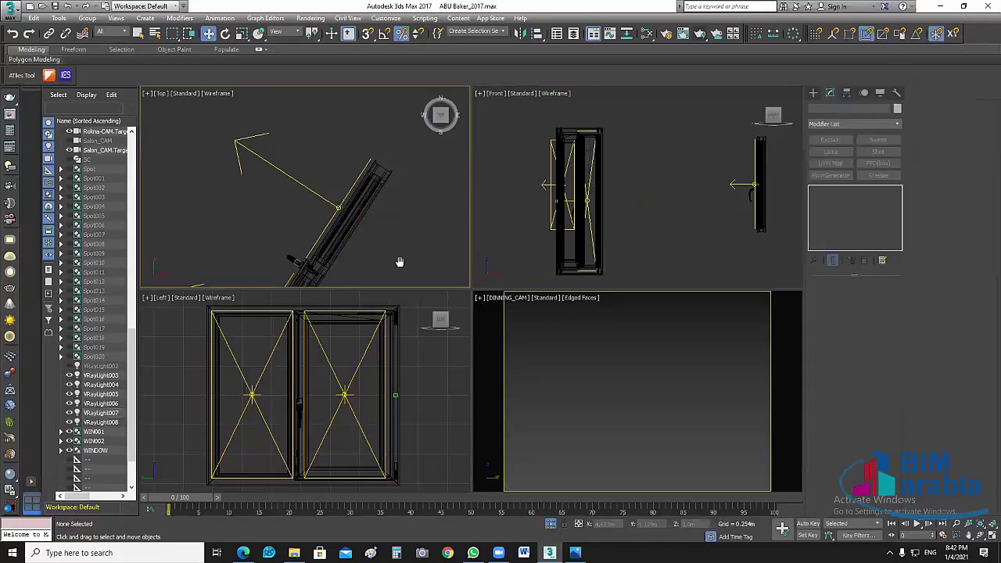
Step: Select VRayLight008, edit its half-length, and move it onto the slanted window
scroll(373, 210, up, 2)
click(287, 225)
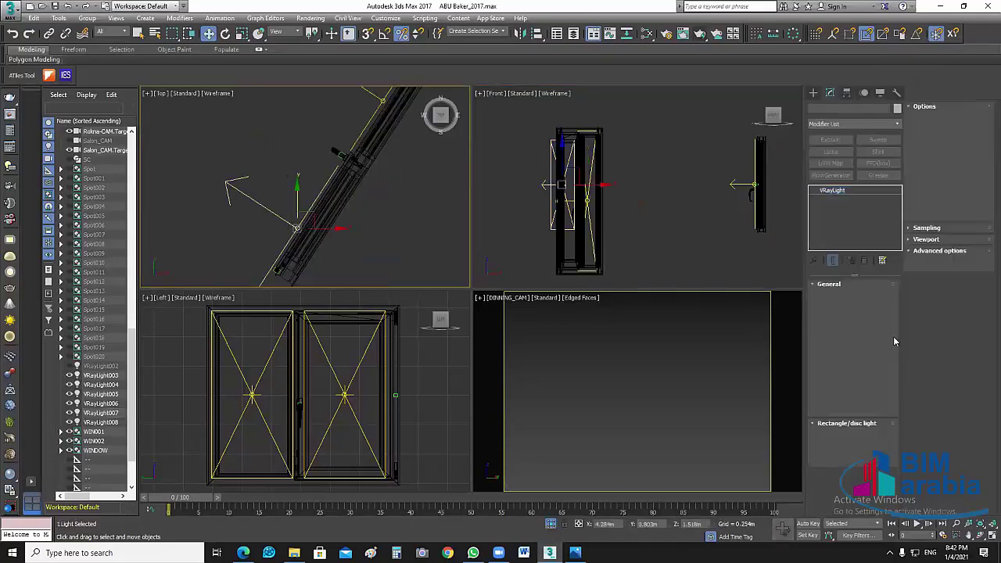
double_click(881, 319)
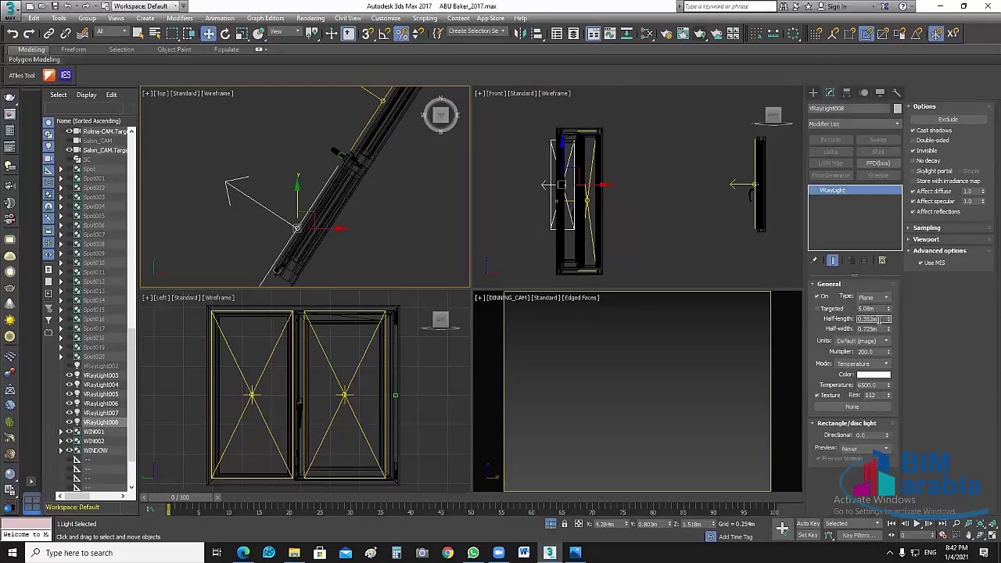
text(.278)
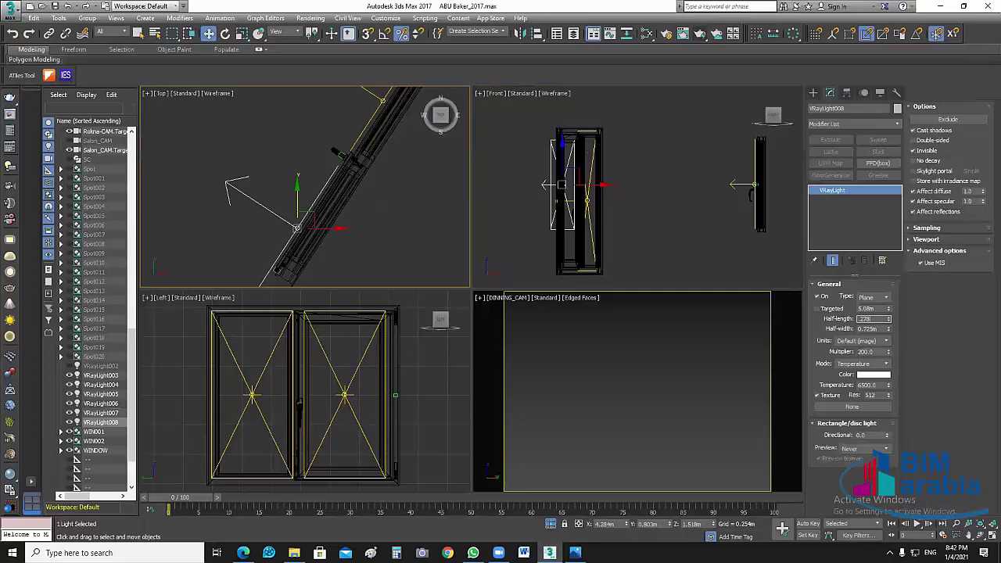
drag(297, 227, 308, 212)
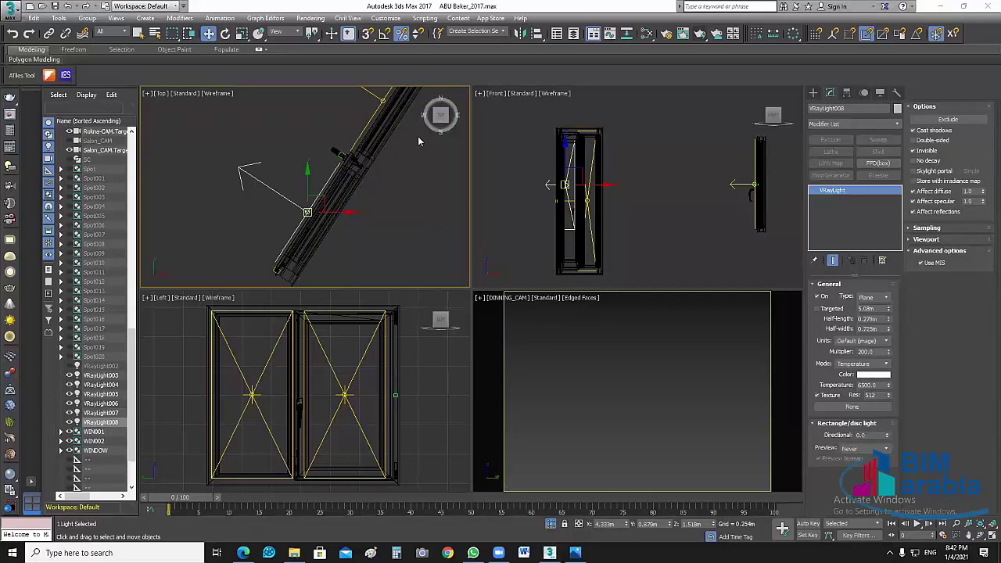
Step: Give VRayLight008 VRayLight007's 1.131m half-width and move it down to match the window
click(589, 228)
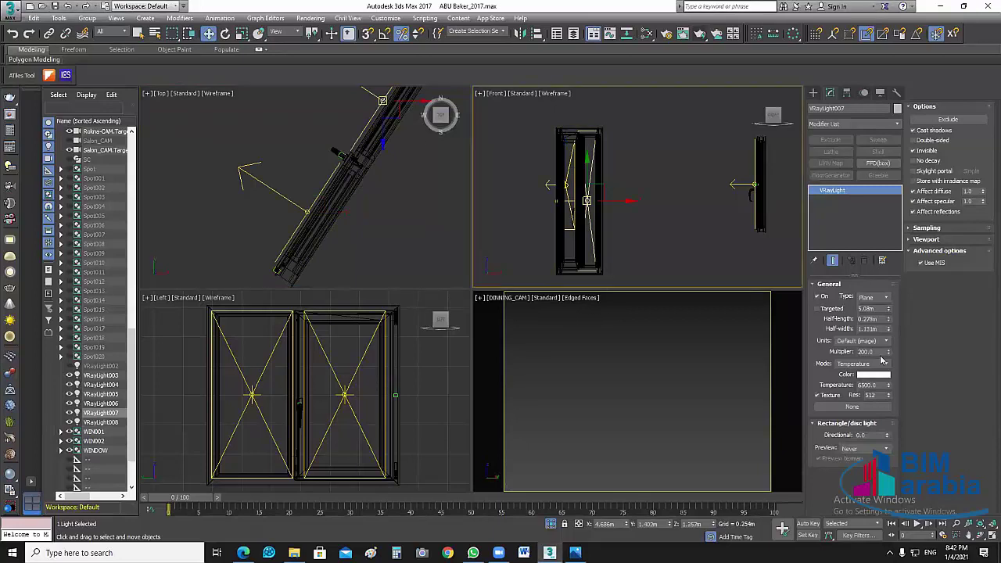
double_click(881, 330)
click(666, 232)
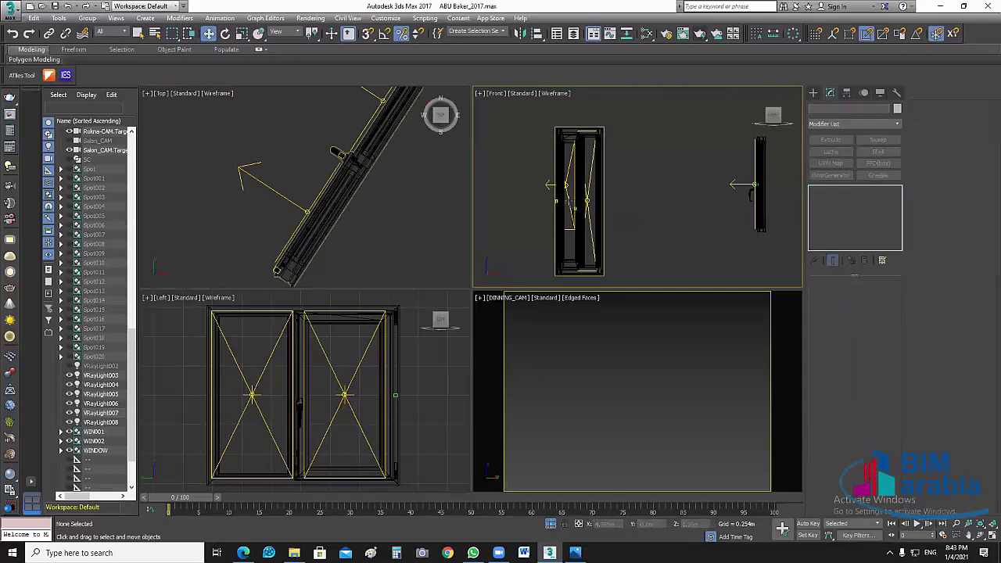
key(ctrl+z)
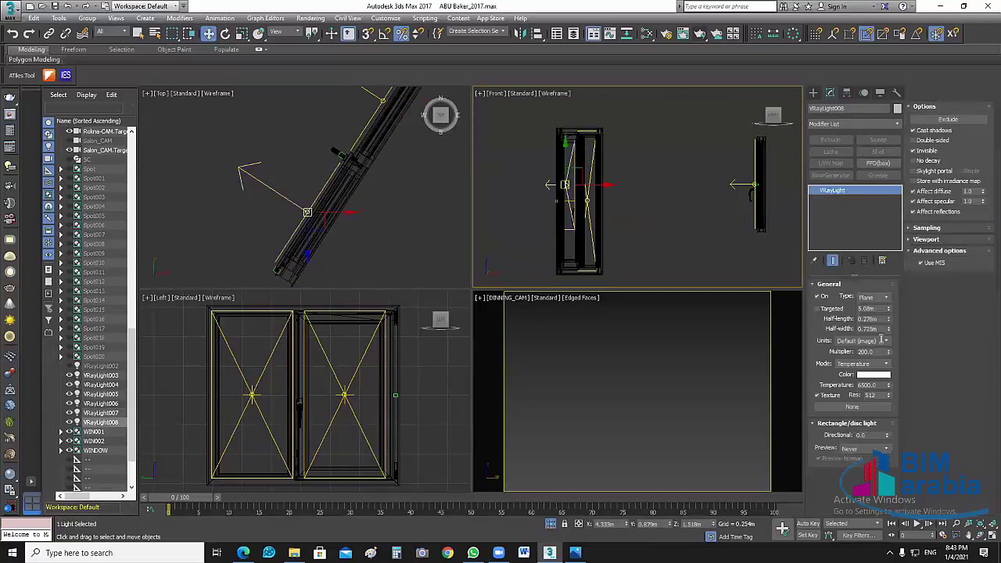
double_click(881, 330)
text(1.13)
key(Return)
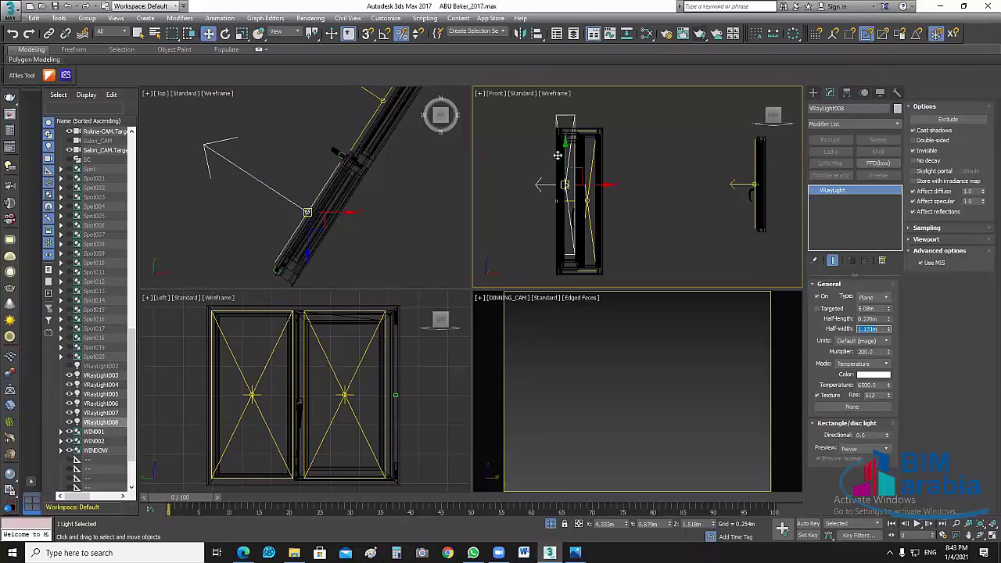
drag(566, 150, 566, 163)
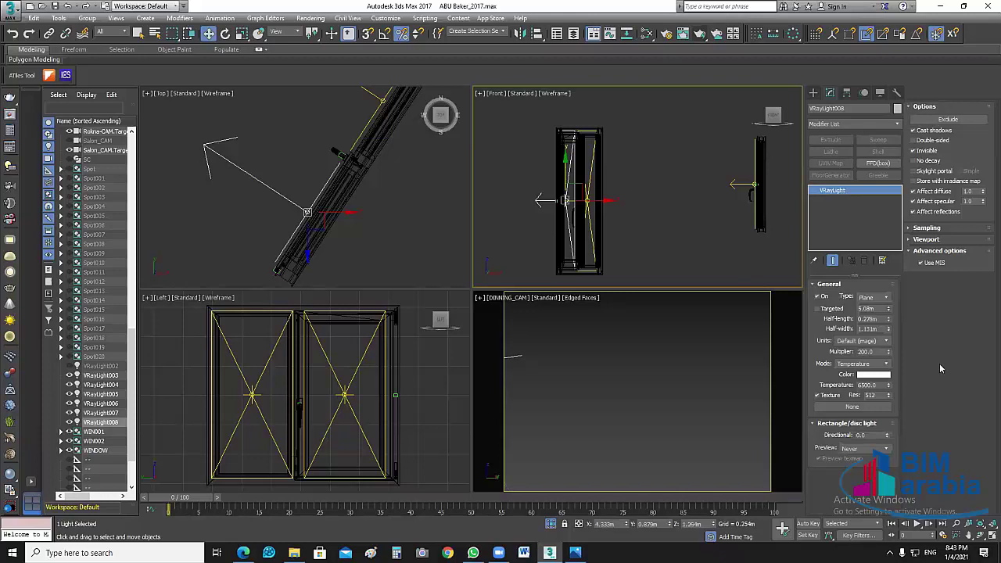
click(700, 238)
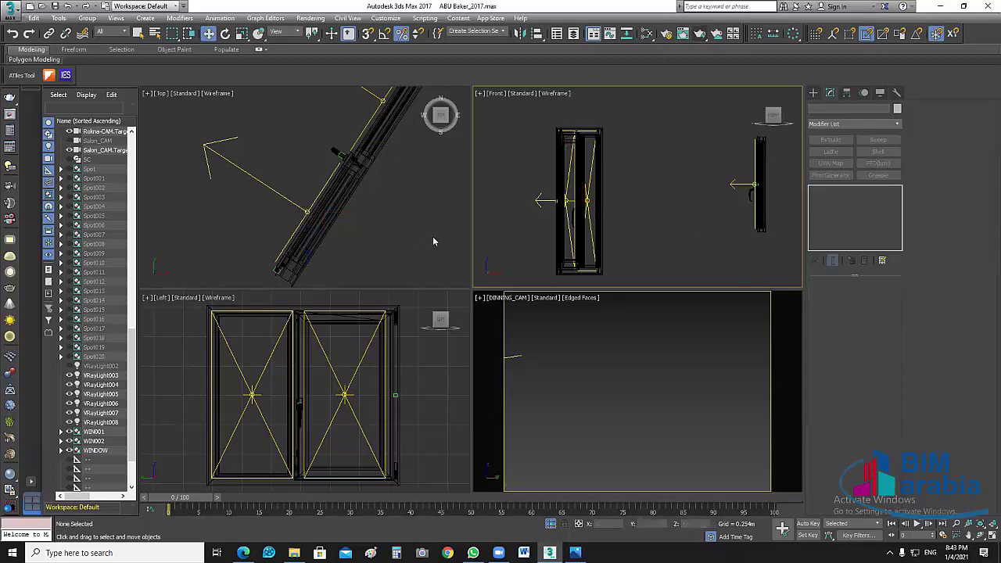
Step: In the Top viewport, marquee-select the two plane lights by the straight window
scroll(433, 236, down, 4)
scroll(376, 196, down, 2)
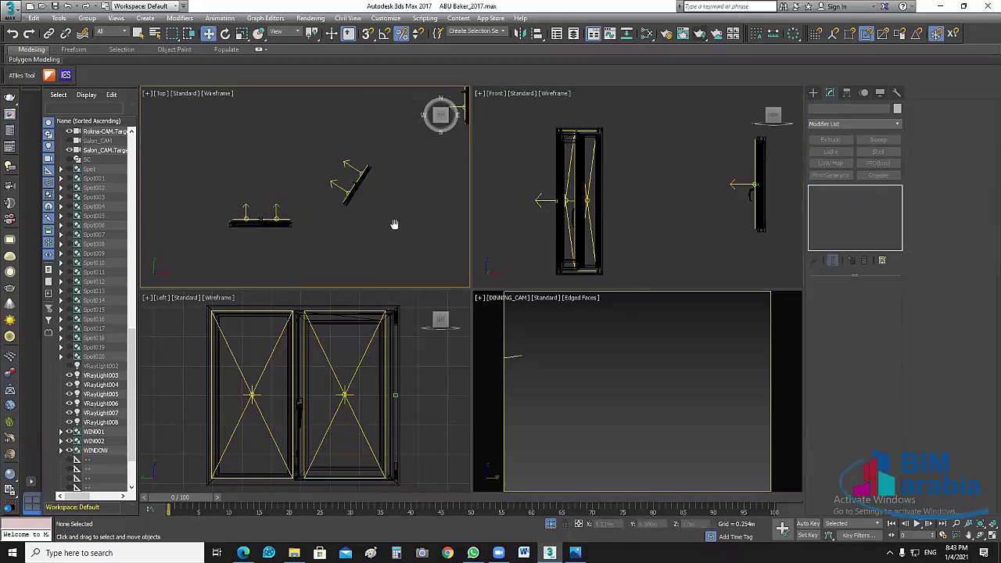
scroll(414, 207, down, 1)
scroll(346, 295, up, 1)
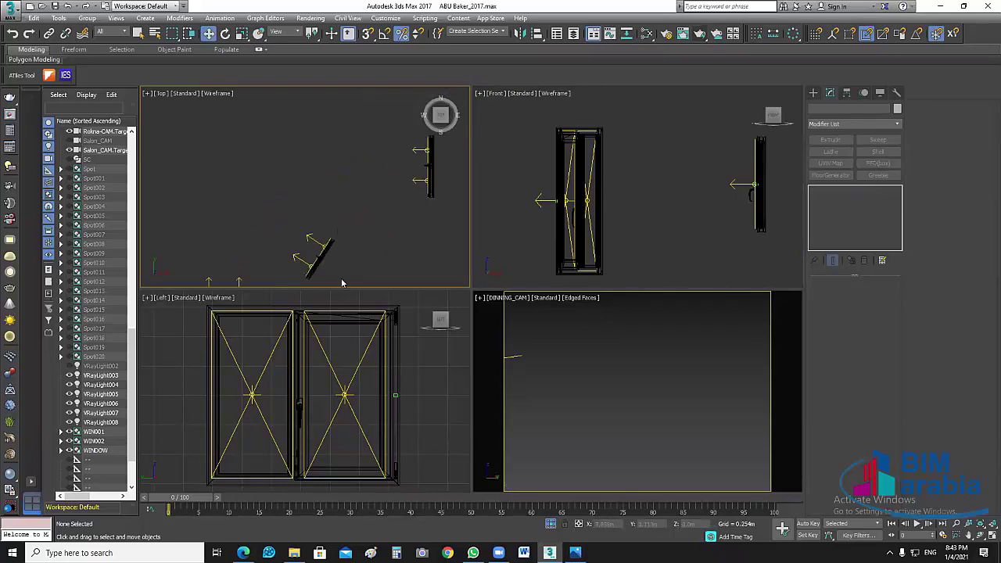
scroll(341, 278, up, 1)
middle_drag(380, 197, 385, 186)
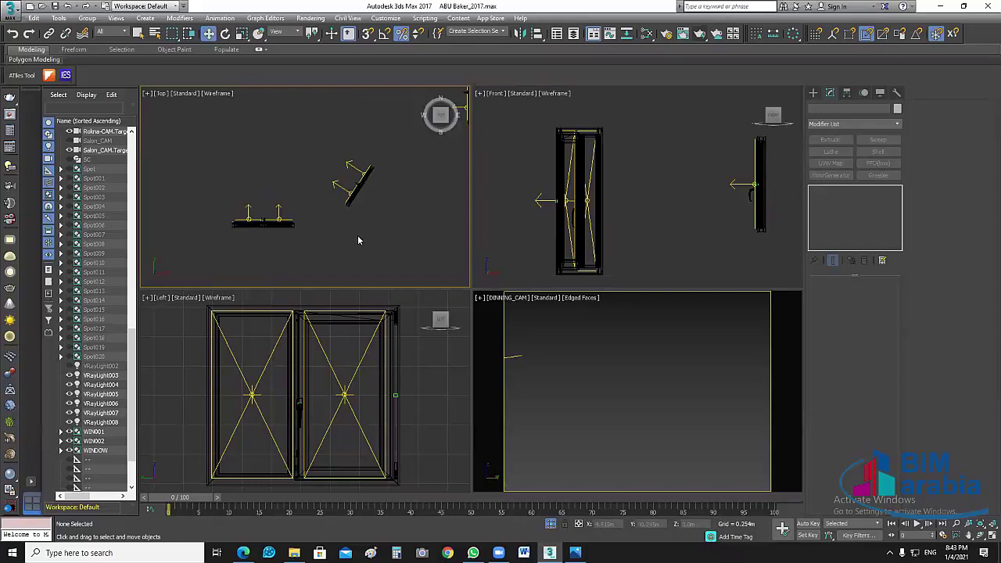
drag(298, 189, 229, 218)
middle_drag(345, 227, 305, 237)
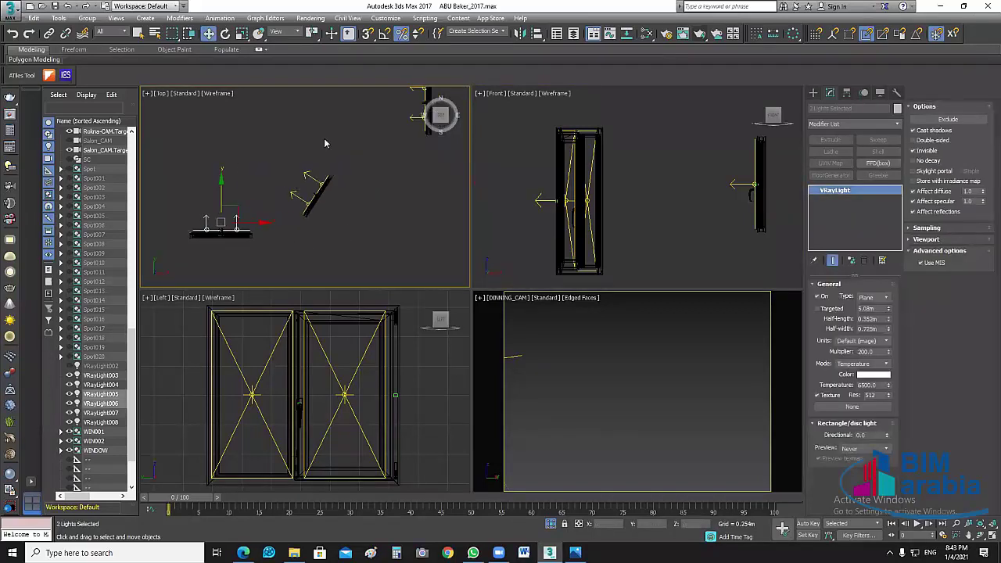
Step: Add the angled-window lights VRayLight007 and VRayLight008 to the selection
click(296, 190)
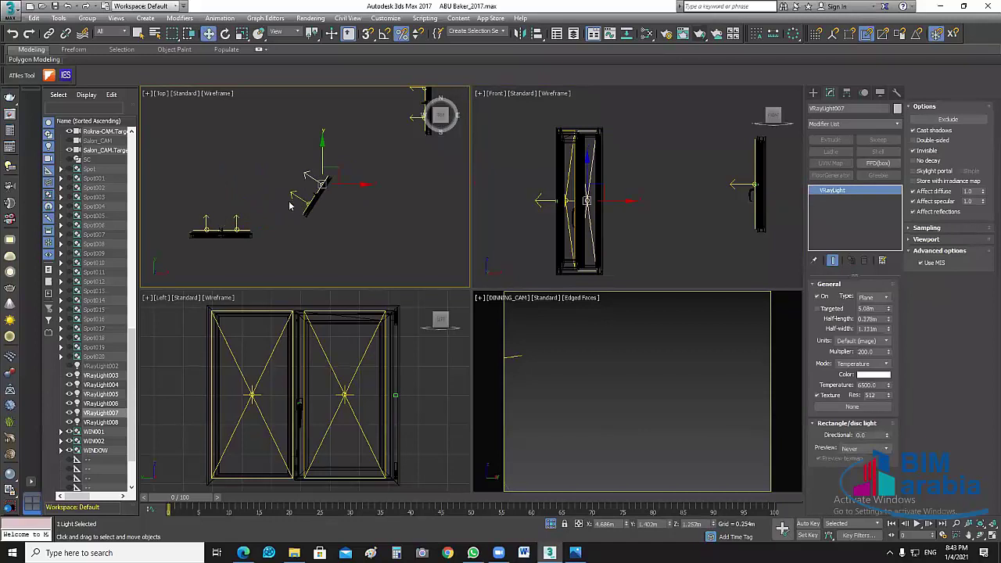
click(308, 204)
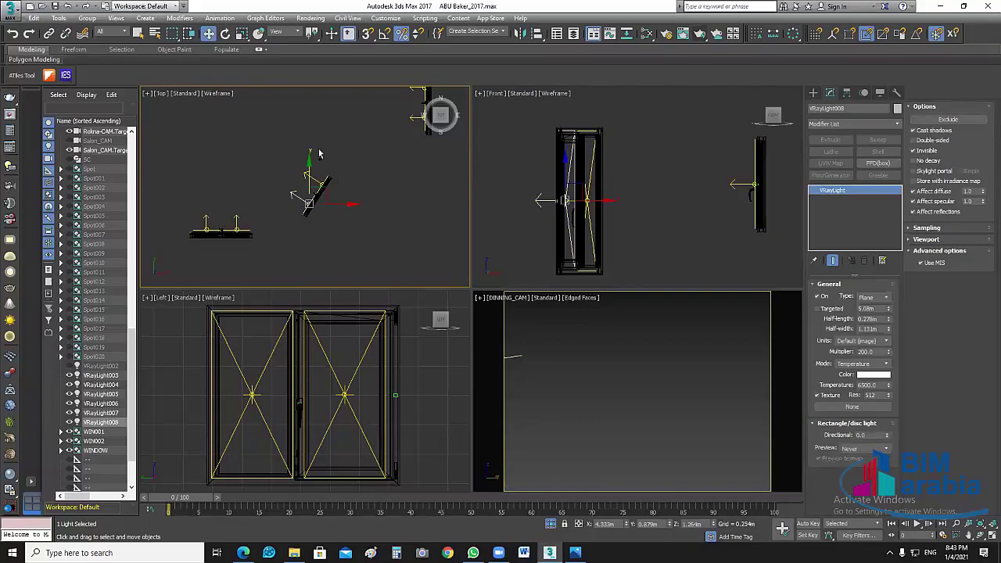
ctrl+click(302, 187)
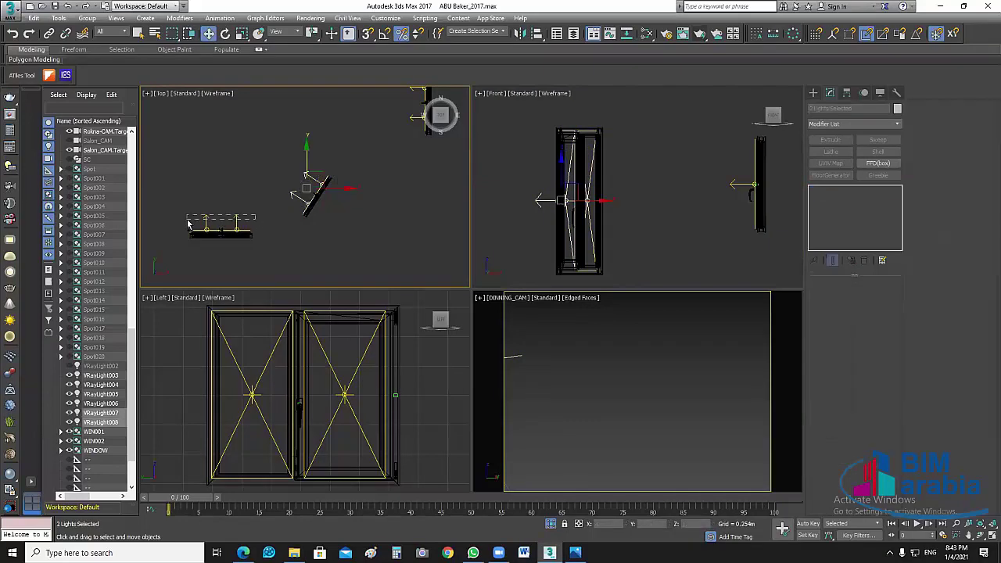
ctrl+click(365, 226)
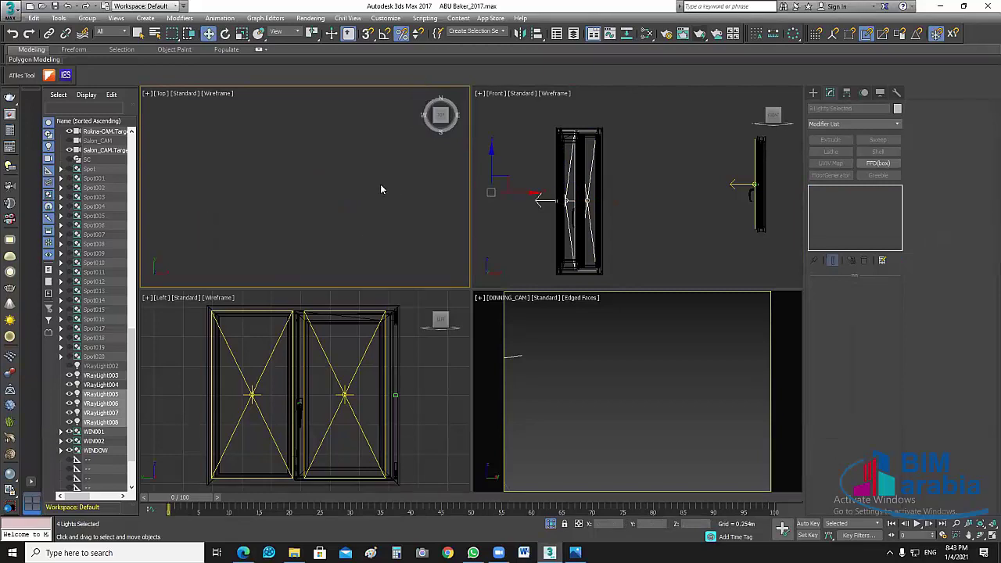
drag(381, 190, 313, 231)
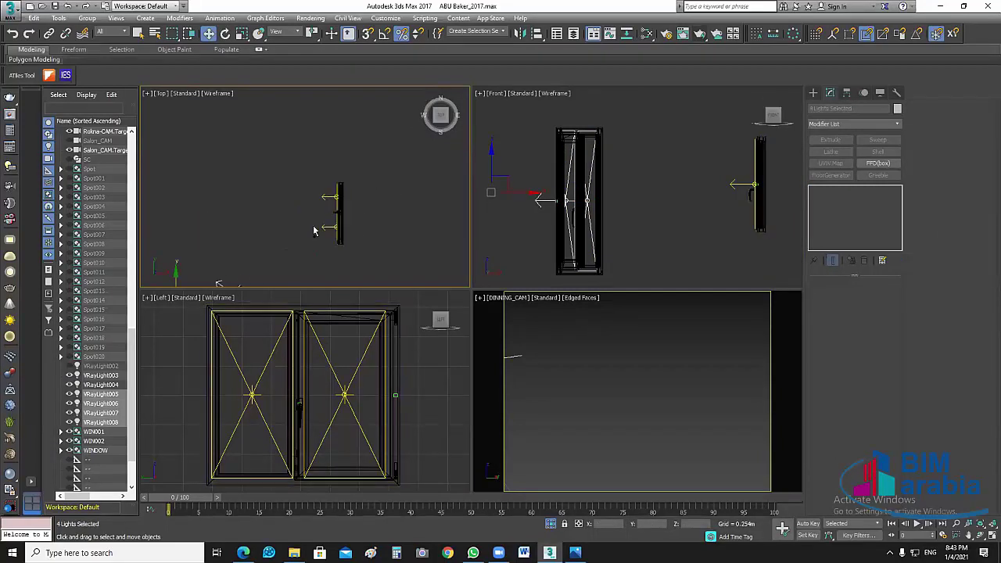
Step: Add VRayLight003 and VRayLight004, then group all six lights as 'Plan Light'
ctrl+click(327, 249)
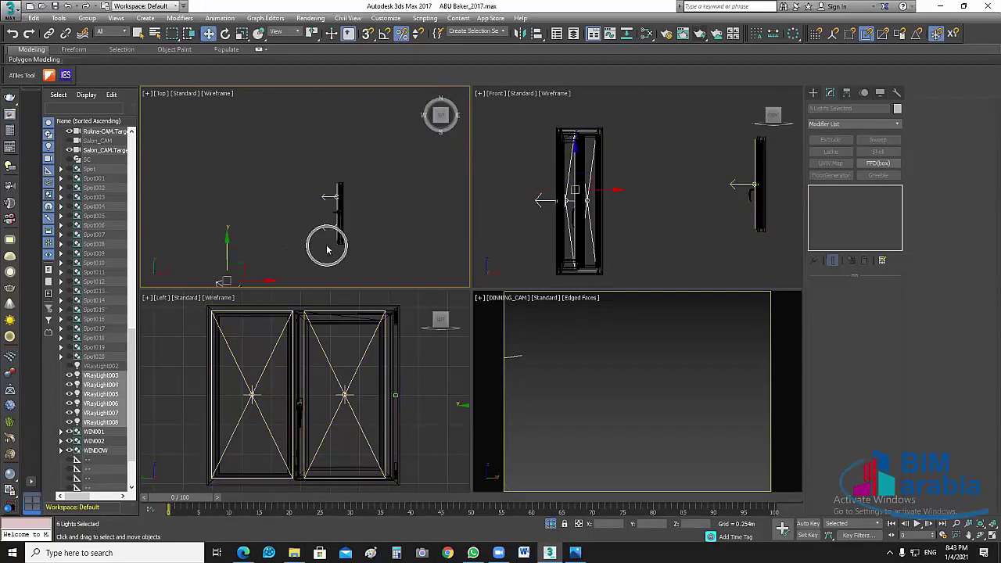
click(84, 18)
click(98, 32)
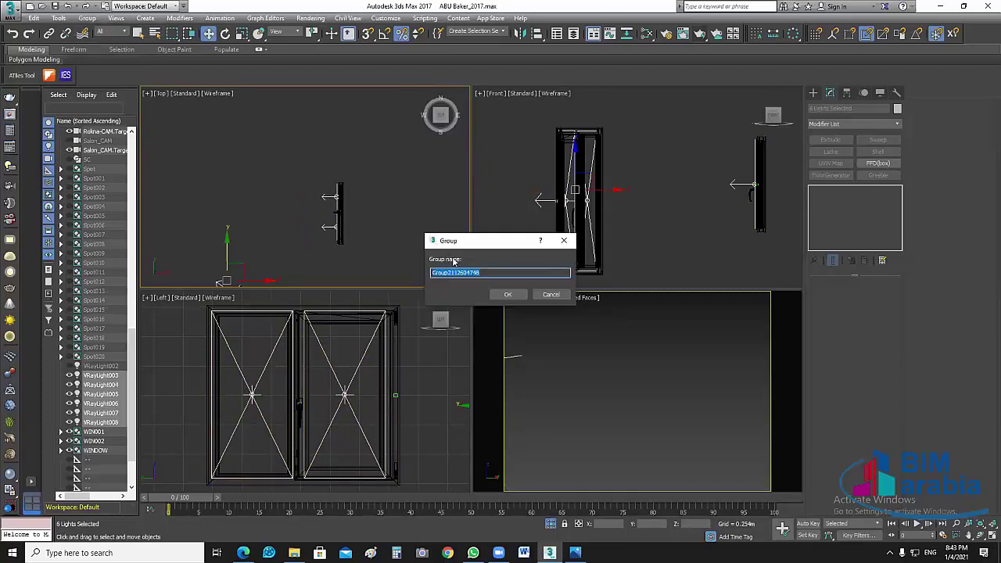
text(Plan Li)
text(gh)
text(t)
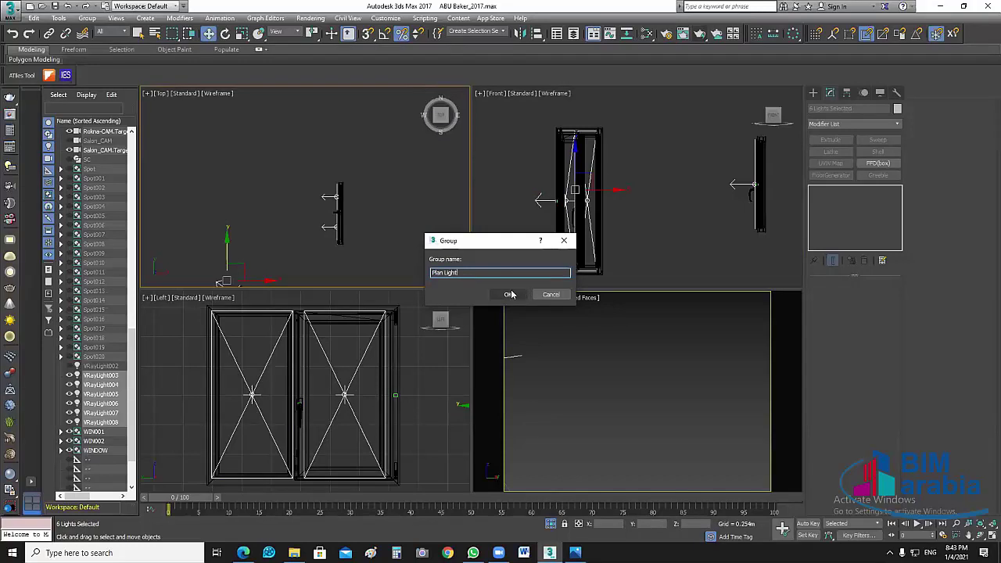
click(510, 294)
scroll(404, 196, down, 3)
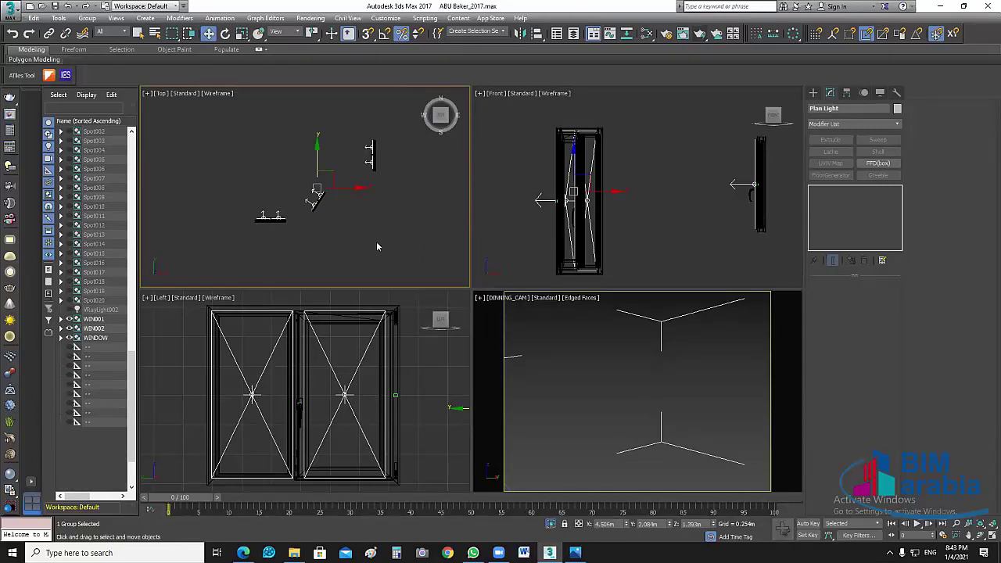
Step: Exit isolation mode and switch the camera viewport to Salon_CAM
click(422, 242)
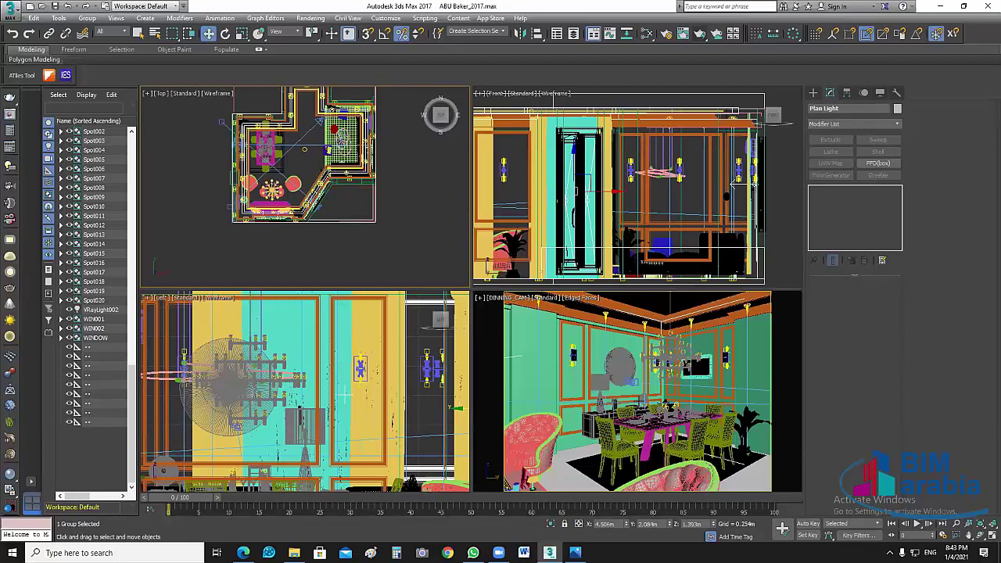
click(628, 399)
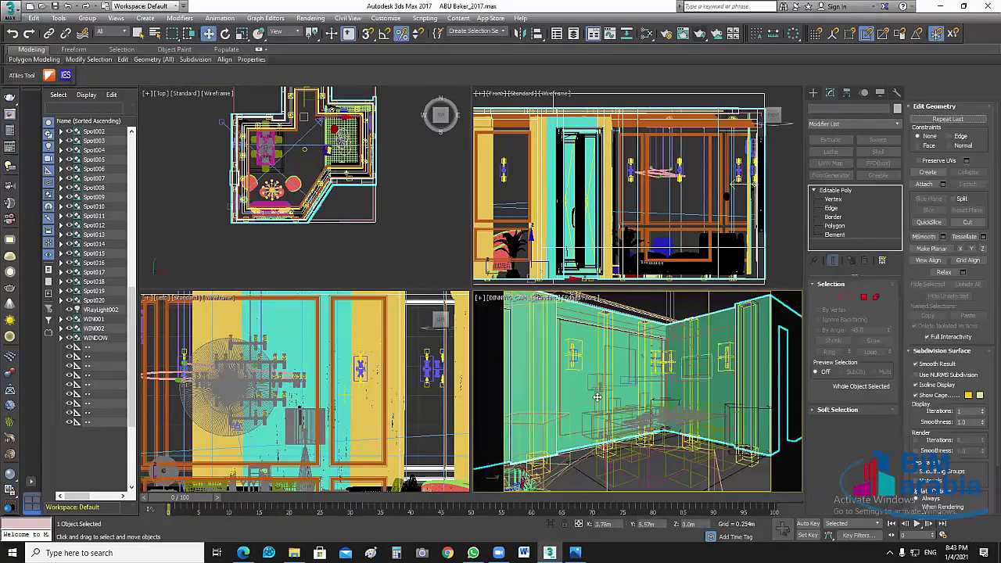
key(F3)
key(c)
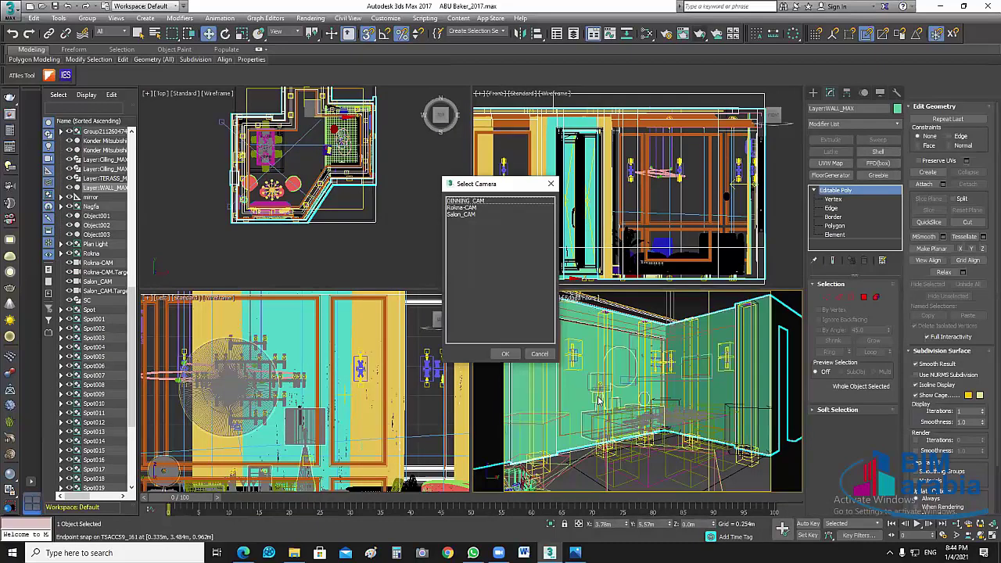
key(Down)
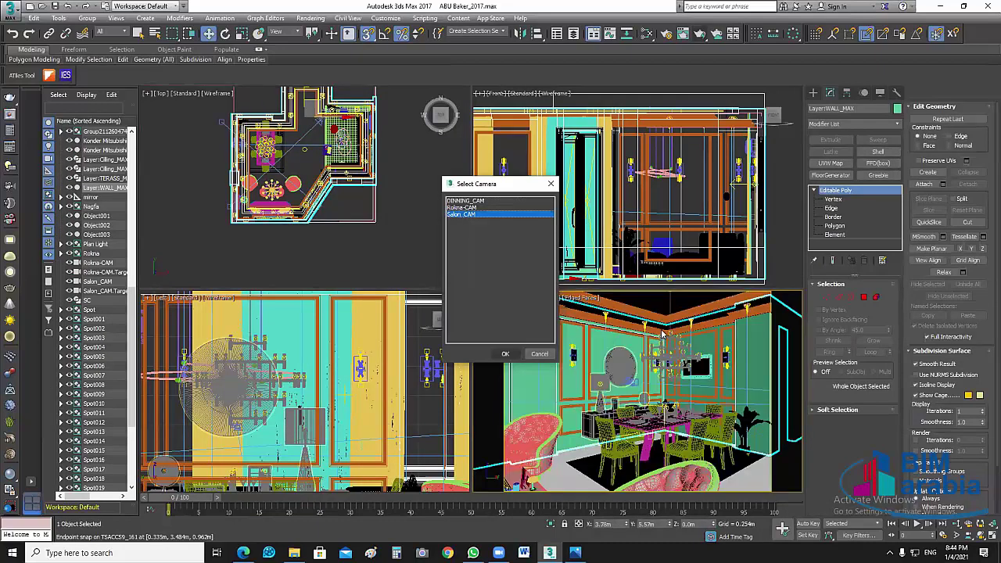
key(Down)
key(Return)
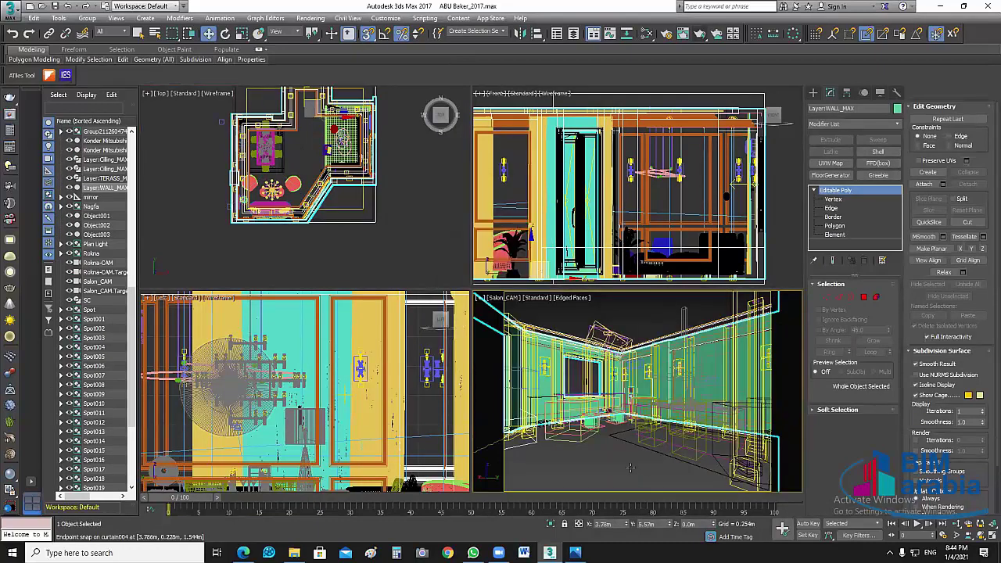
click(650, 468)
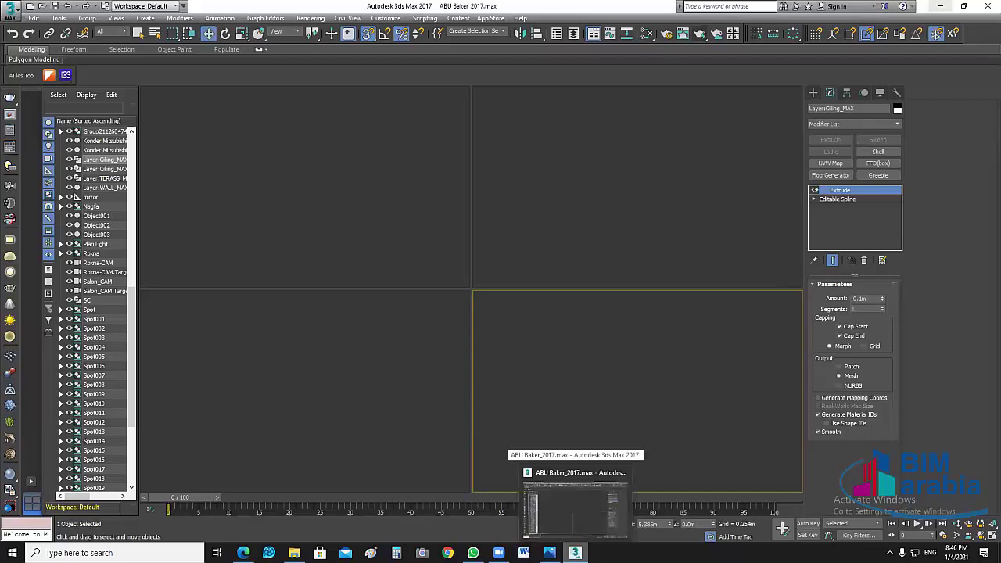
Step: Minimize 3ds Max to reach the finished V-Ray render
click(575, 505)
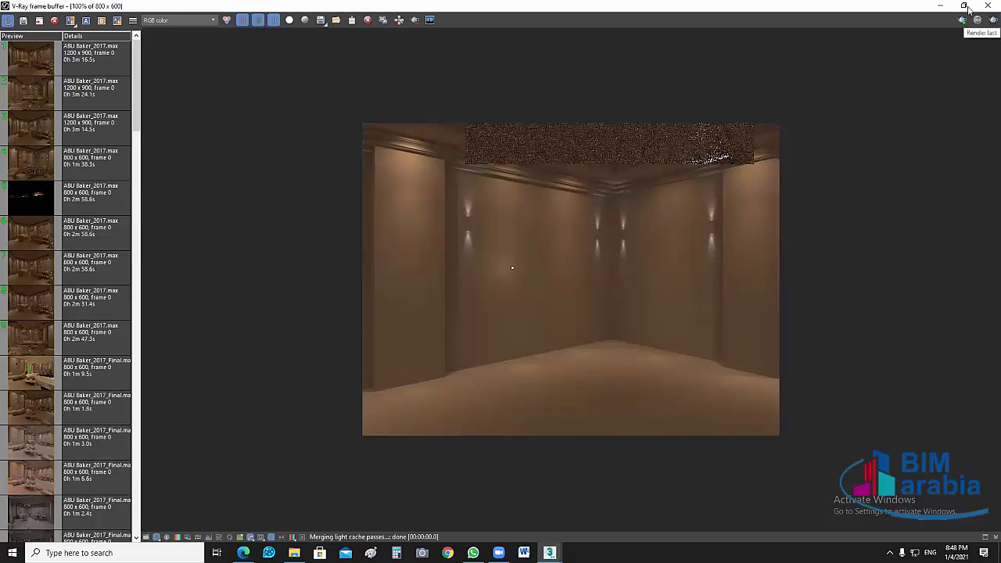
Step: Shrink the frame buffer, snap it to the right half, and restore 3ds Max full screen
key(super+Down)
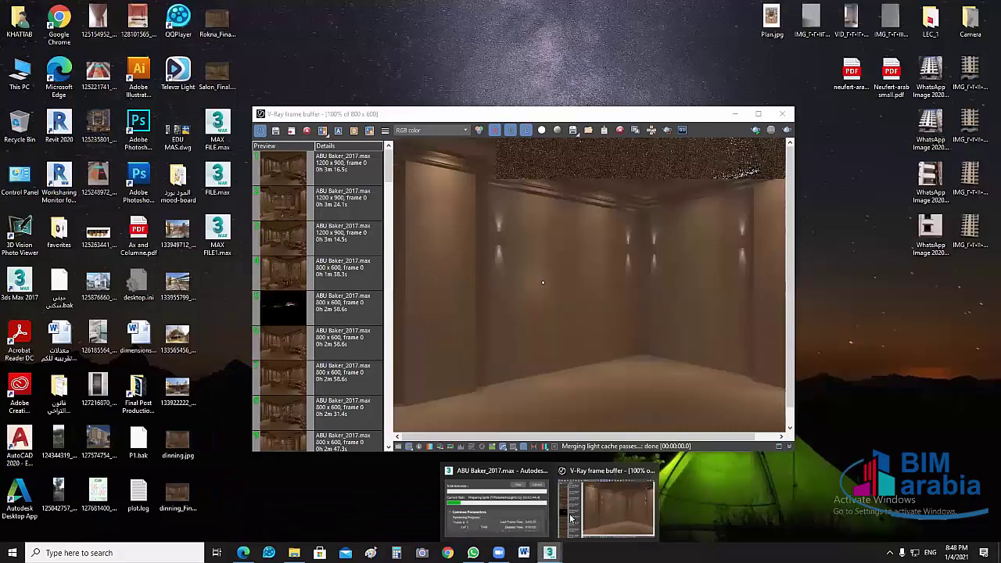
click(571, 518)
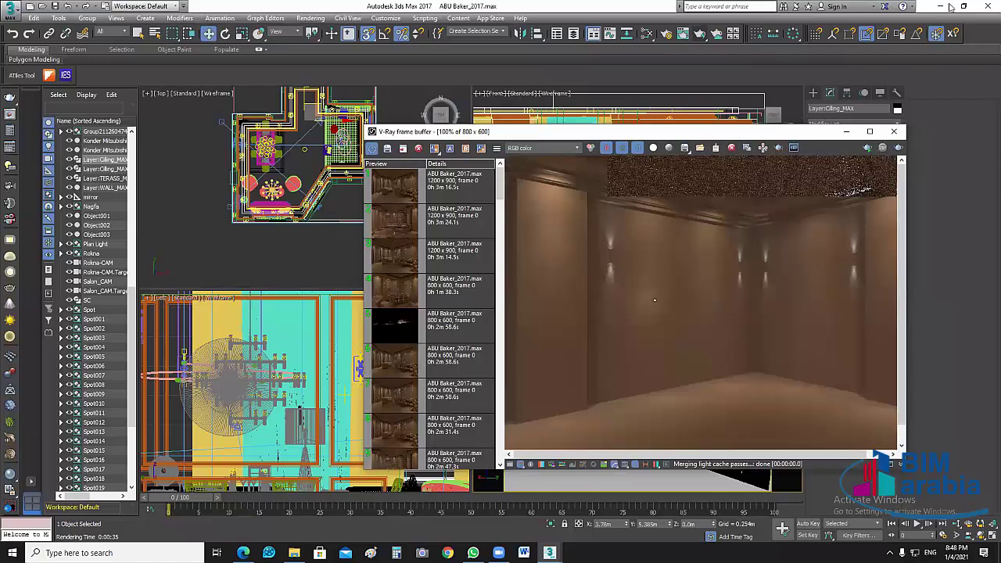
key(super+Right)
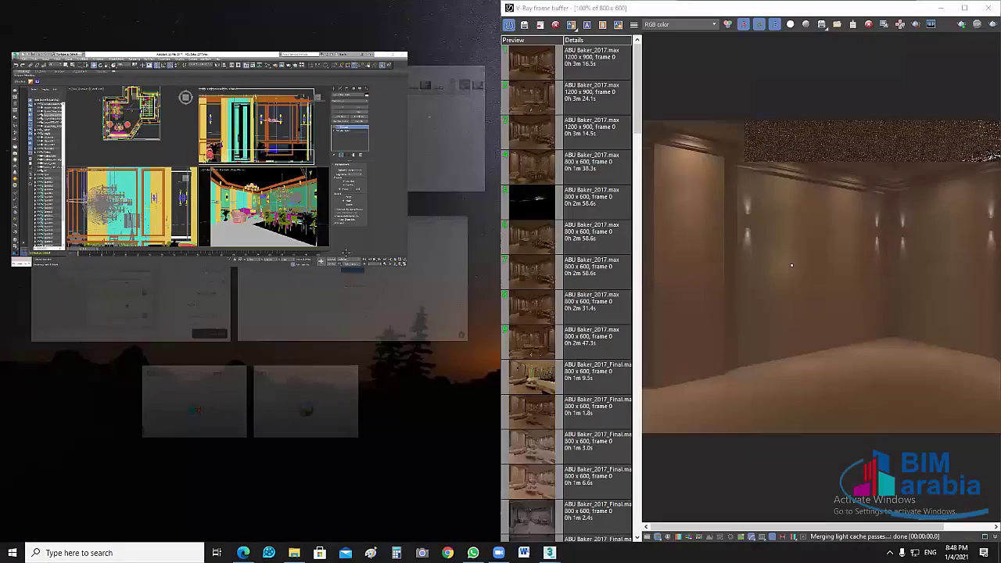
click(309, 256)
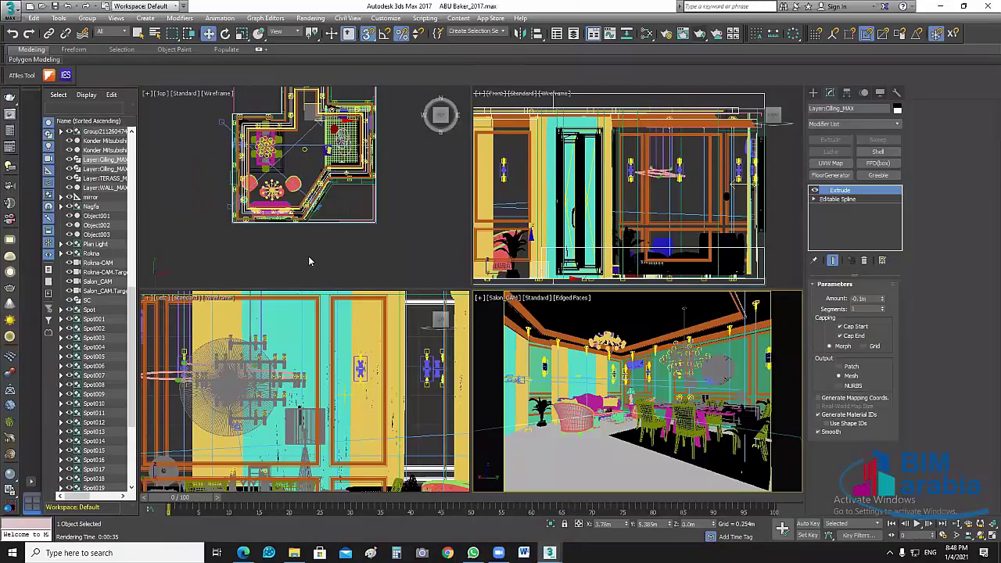
click(267, 219)
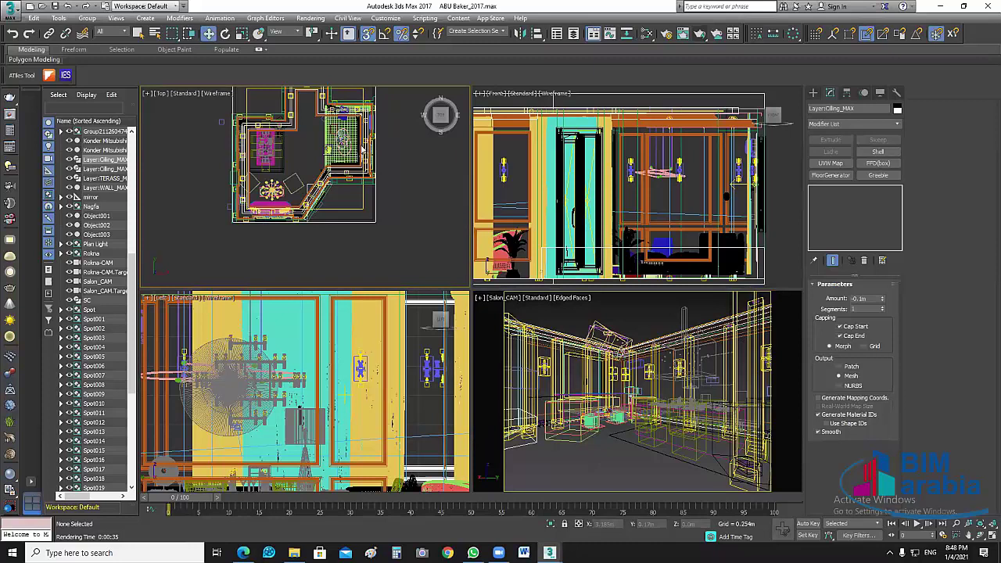
Step: Select the sofa group Group015 and zoom the plan view in on it
scroll(362, 148, up, 5)
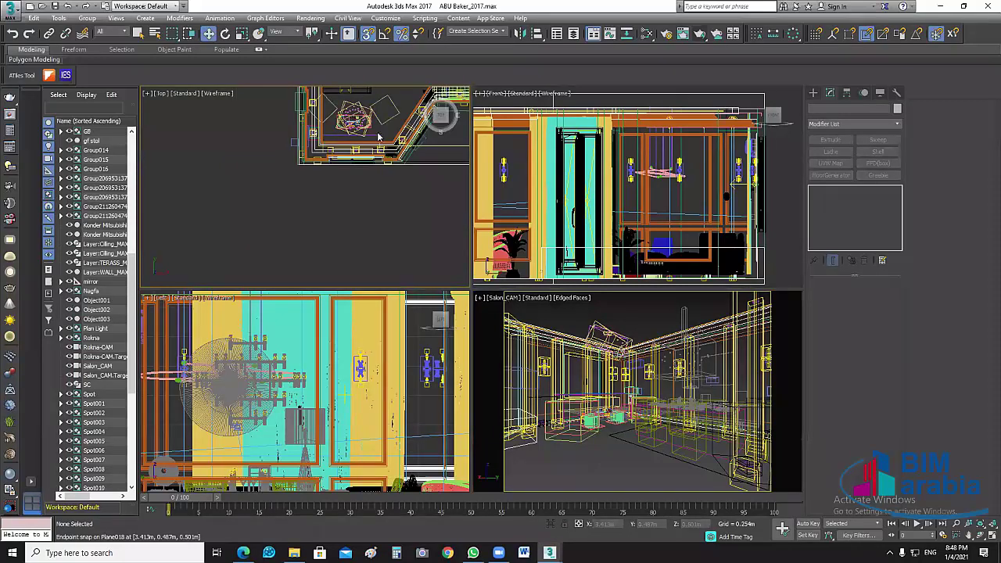
scroll(378, 136, up, 3)
scroll(378, 211, up, 3)
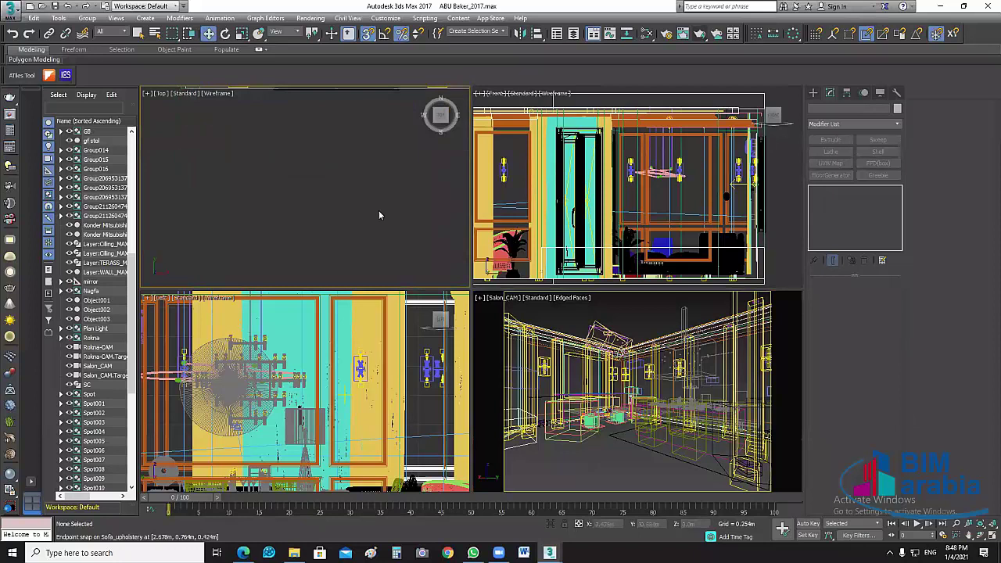
scroll(358, 91, down, 2)
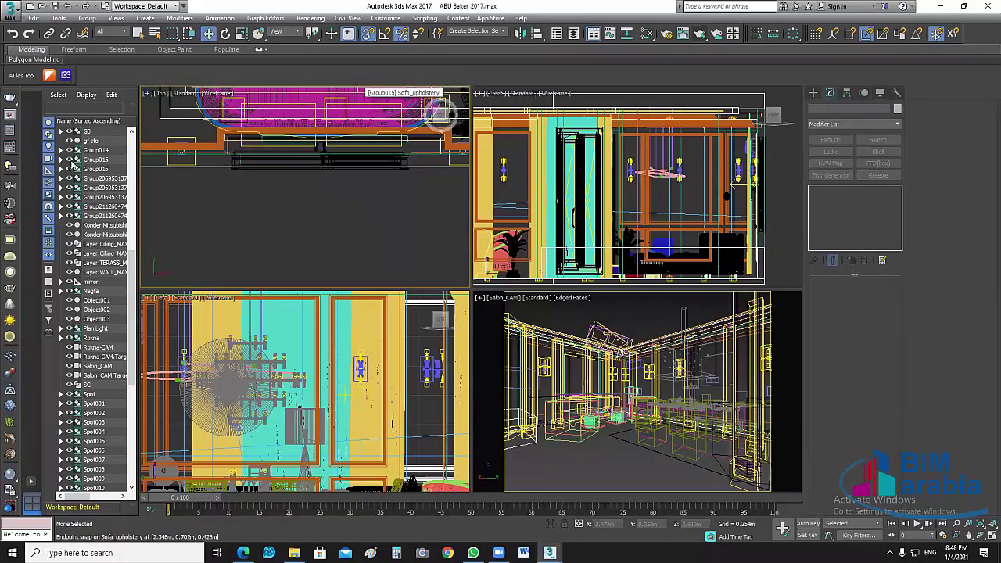
click(72, 162)
key(z)
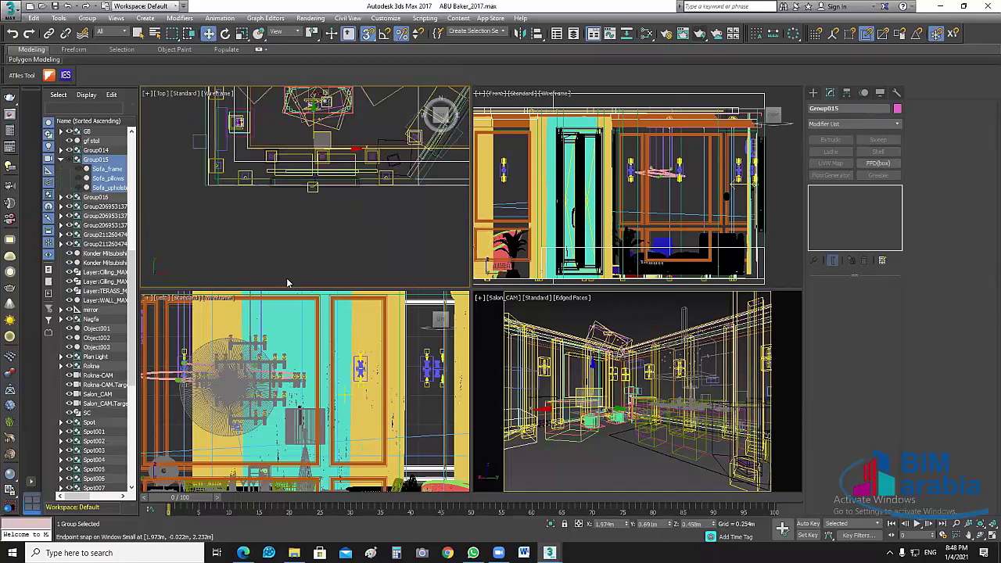
key(z)
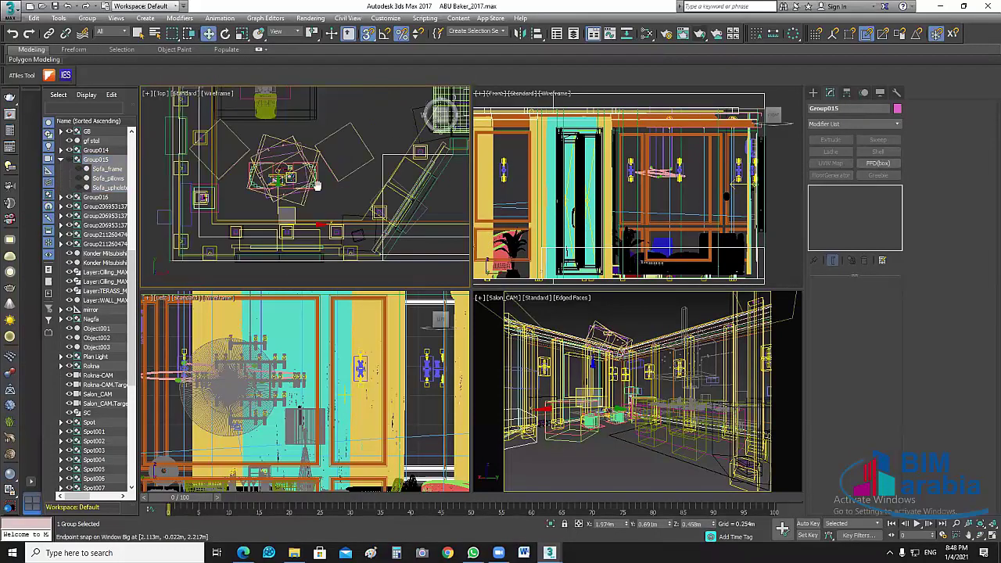
middle_drag(318, 186, 308, 225)
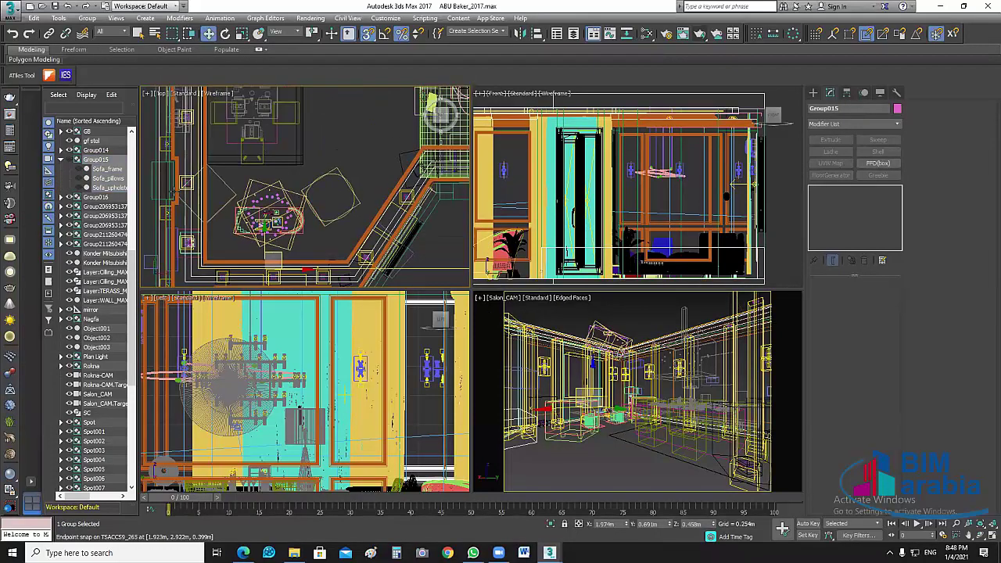
Step: Hide the armchair groups Group016 and Group014, then fit the whole plan in view
click(66, 192)
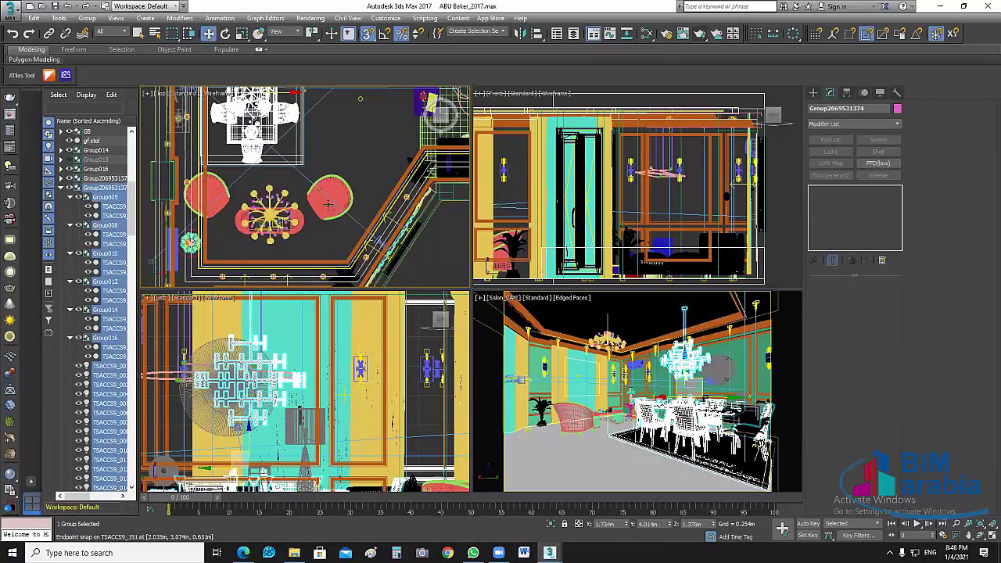
drag(328, 204, 278, 205)
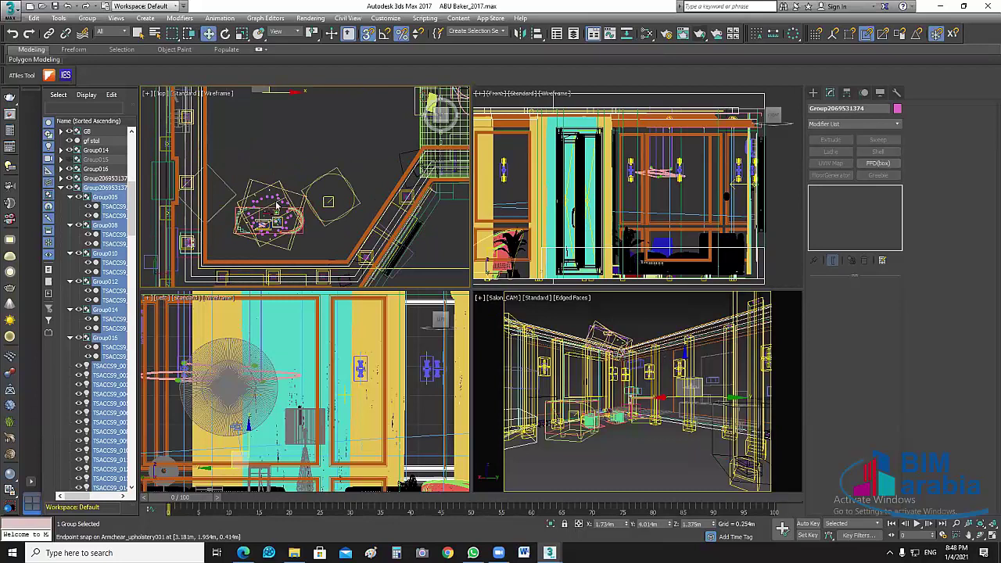
key(ctrl+z)
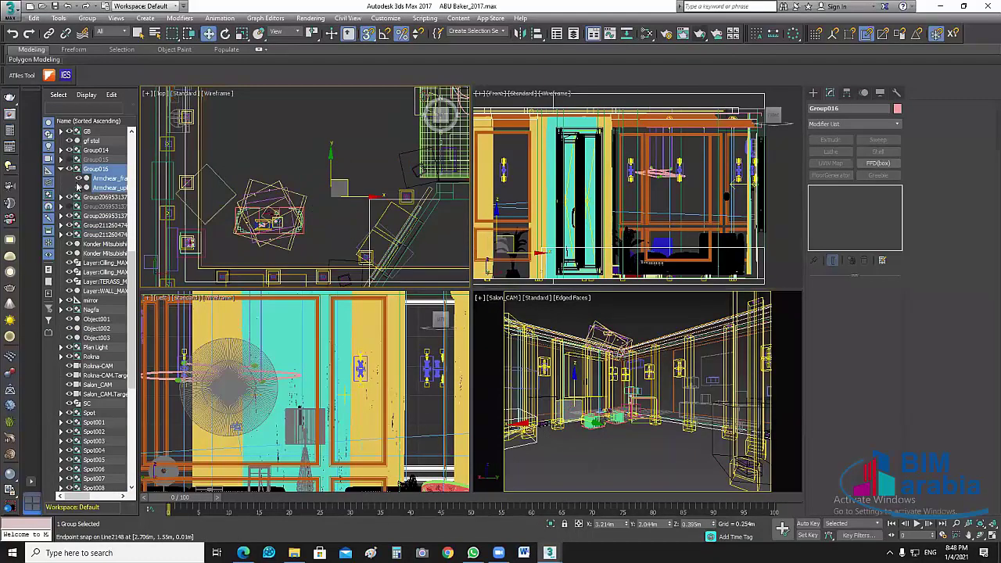
key(ctrl+z)
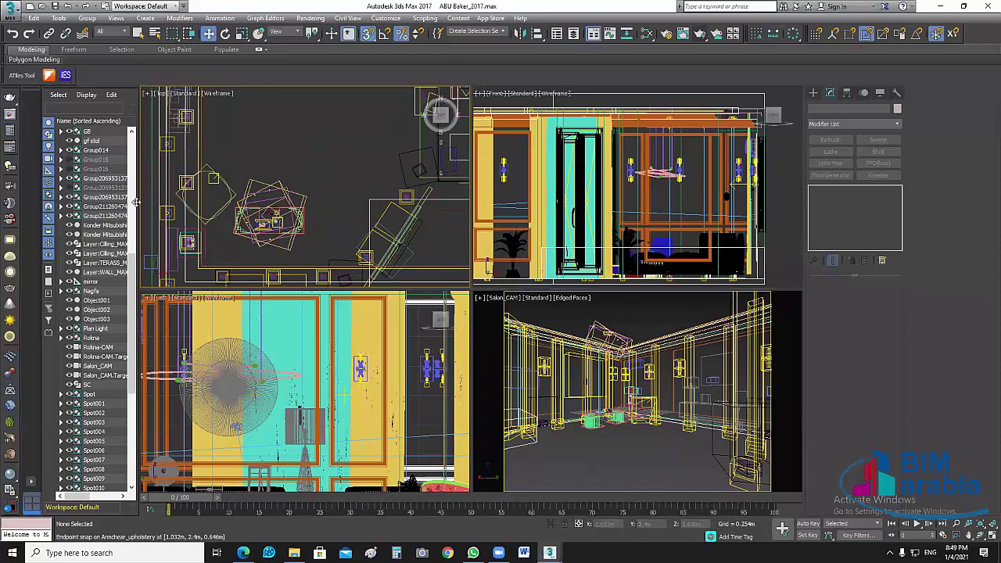
key(ctrl+z)
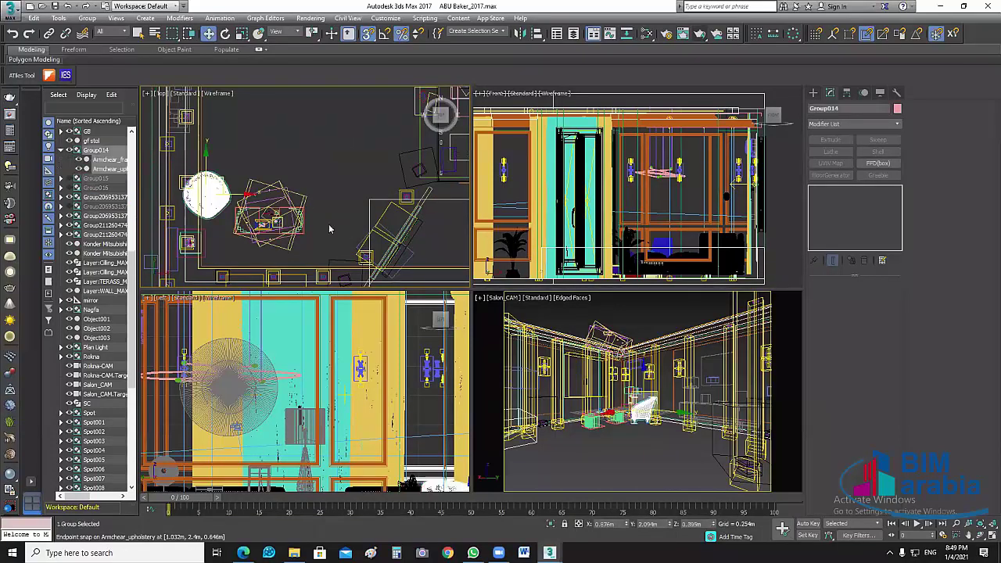
scroll(328, 223, down, 5)
middle_drag(243, 257, 298, 218)
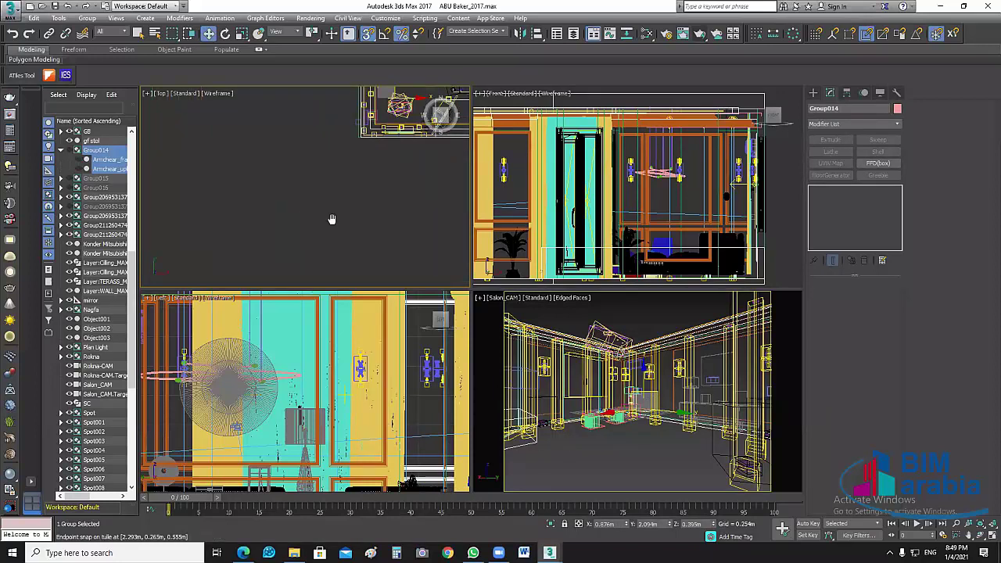
key(z)
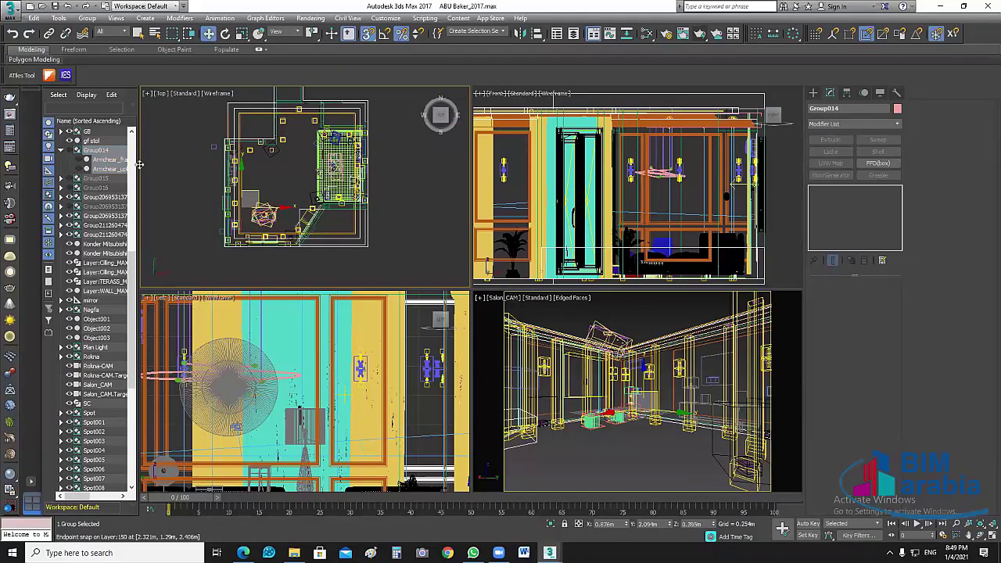
click(100, 168)
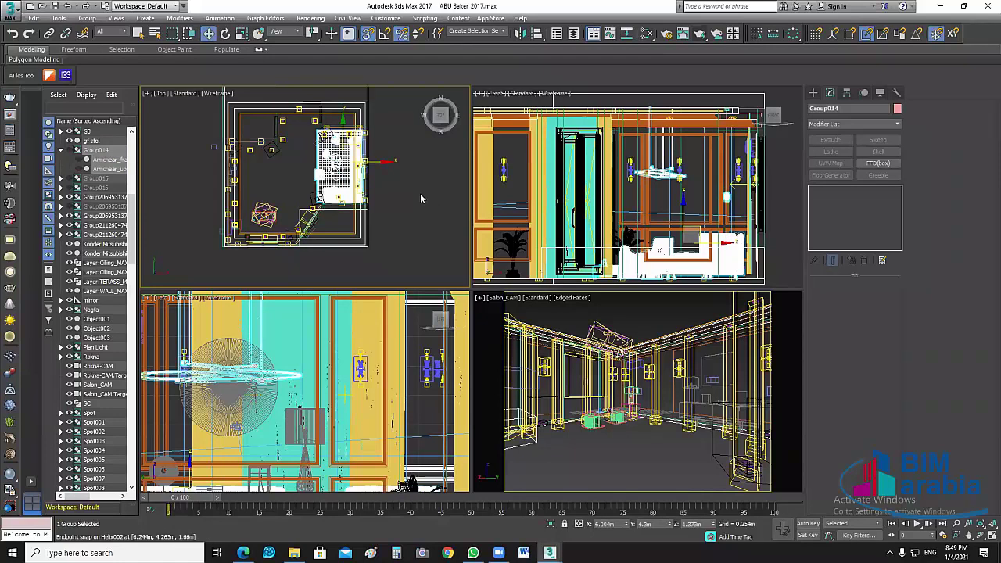
click(395, 244)
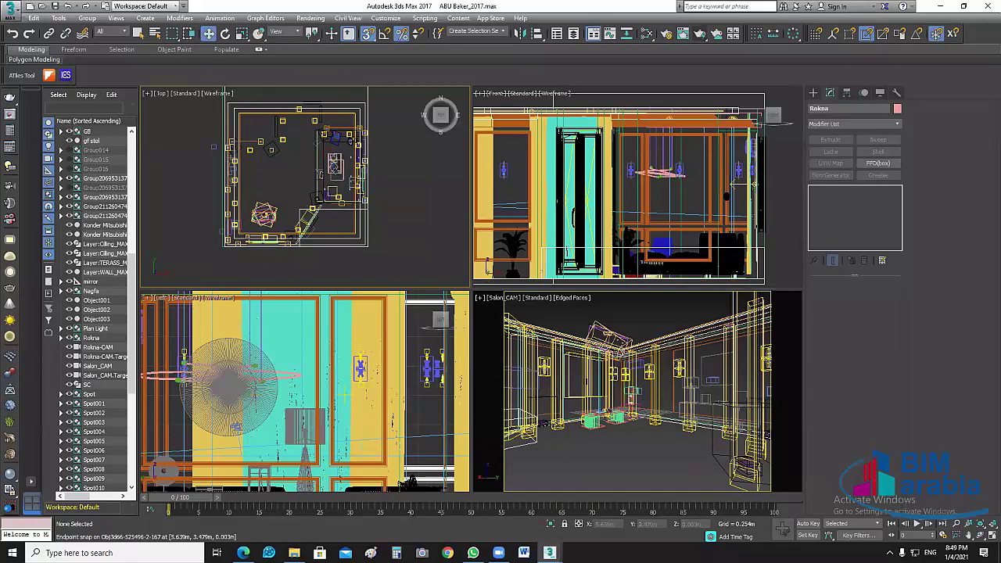
Step: Select the Rokna furniture group in the Scene Explorer and hide it
click(91, 338)
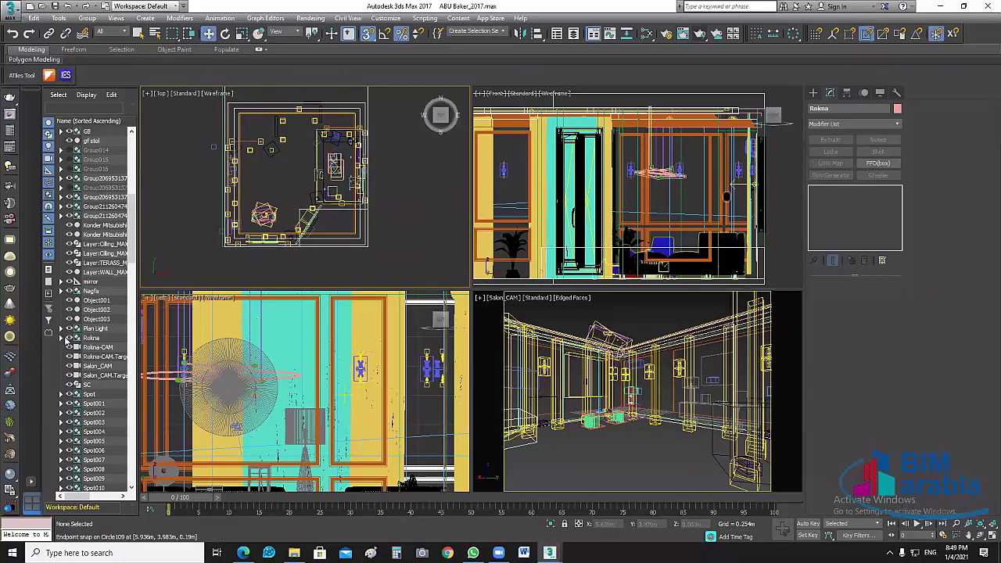
click(62, 338)
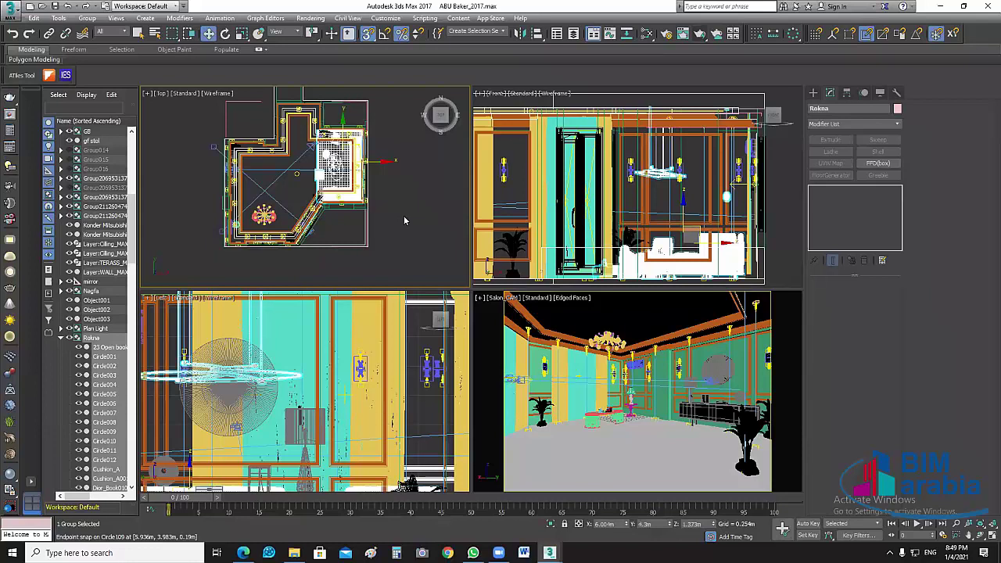
key(alt+h)
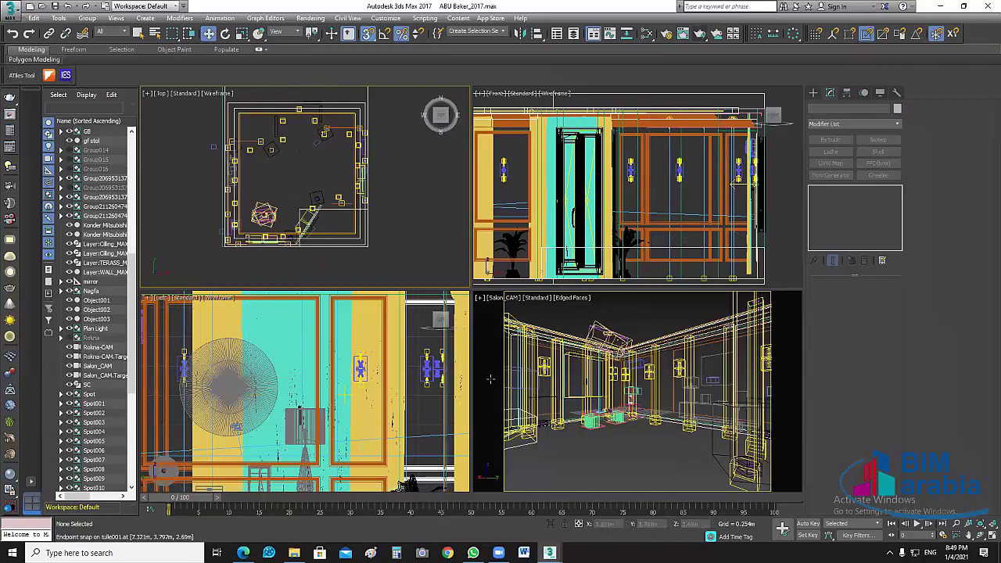
Step: Render the Salon_CAM view with Shift+Q and bring the V-Ray frame buffer forward
click(644, 456)
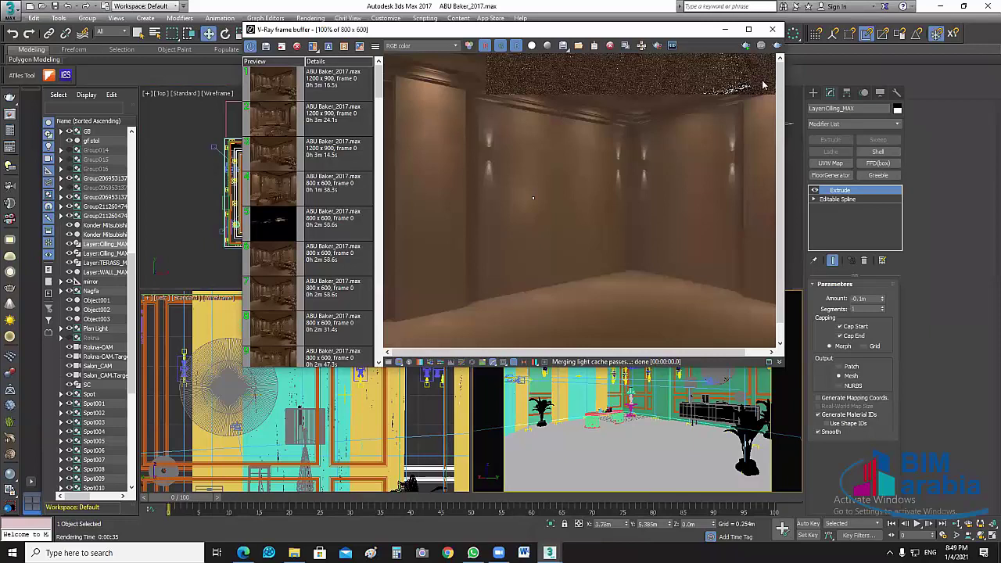
key(shift+q)
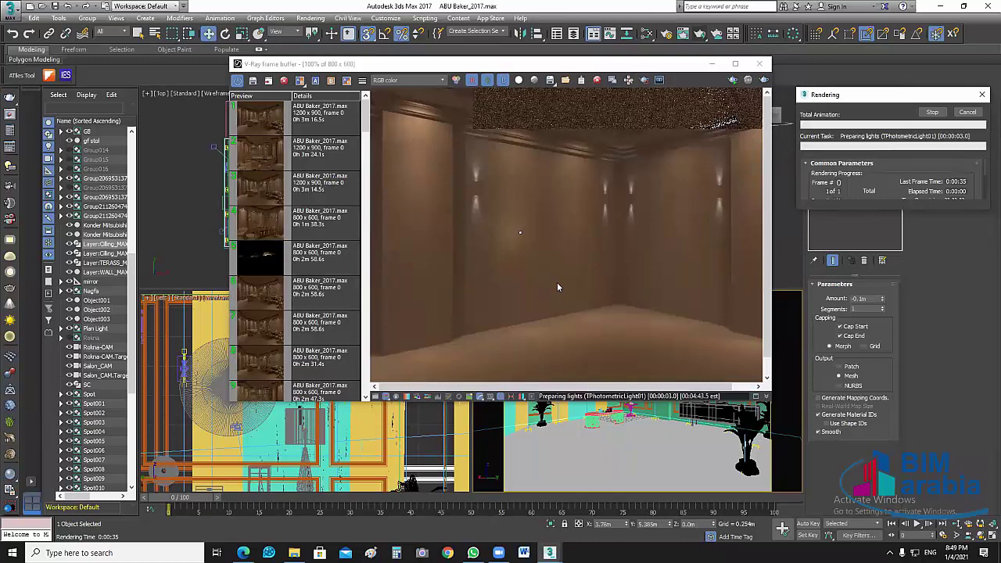
click(411, 66)
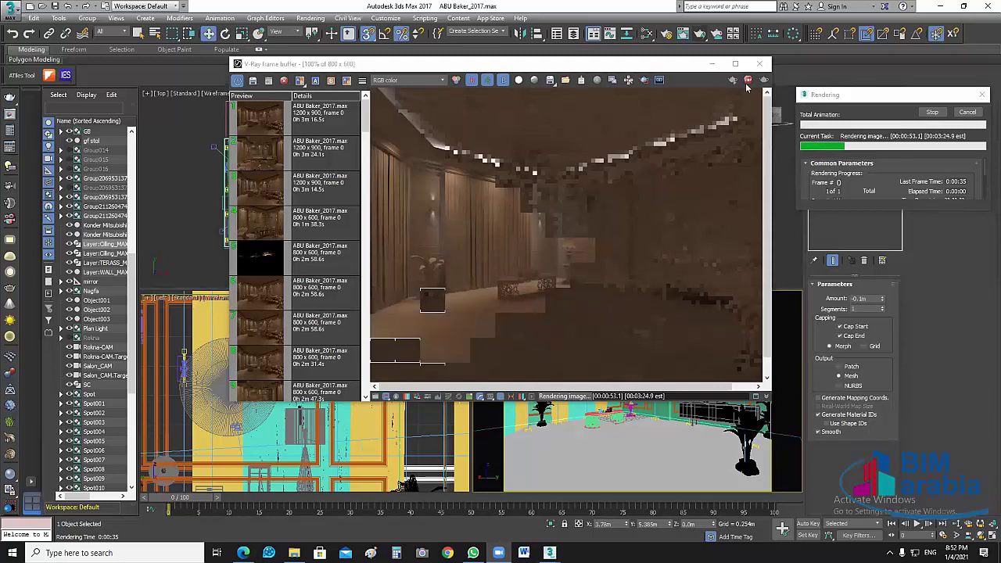
Step: Close the render progress window and zoom in on the orange cornice in the Top viewport
click(201, 149)
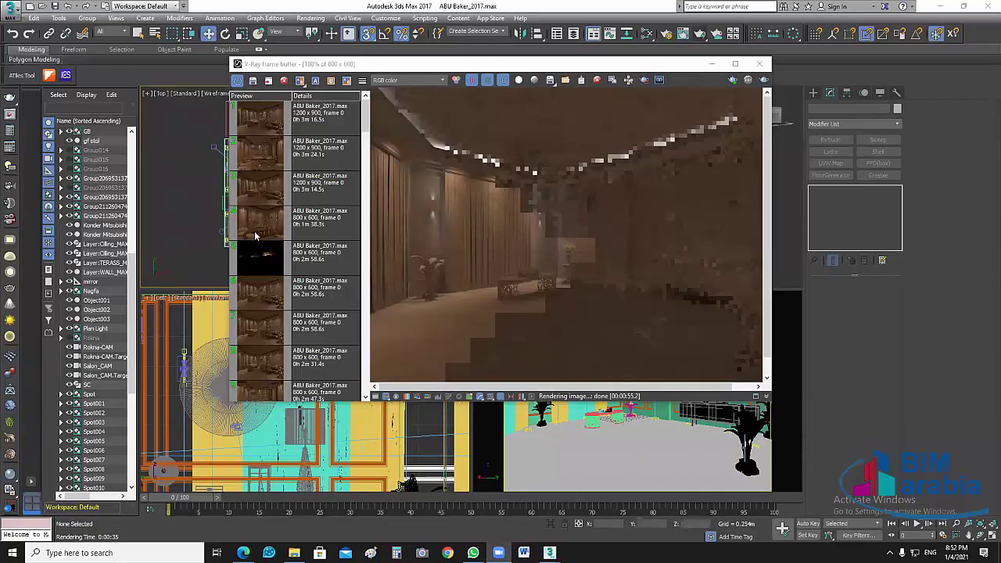
scroll(266, 249, down, 2)
scroll(266, 250, up, 2)
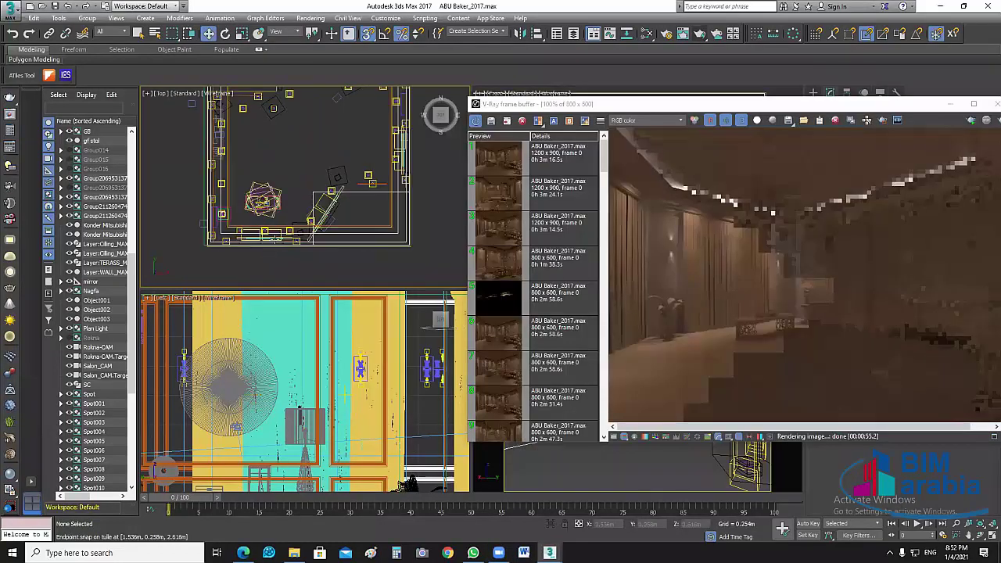
scroll(286, 248, up, 2)
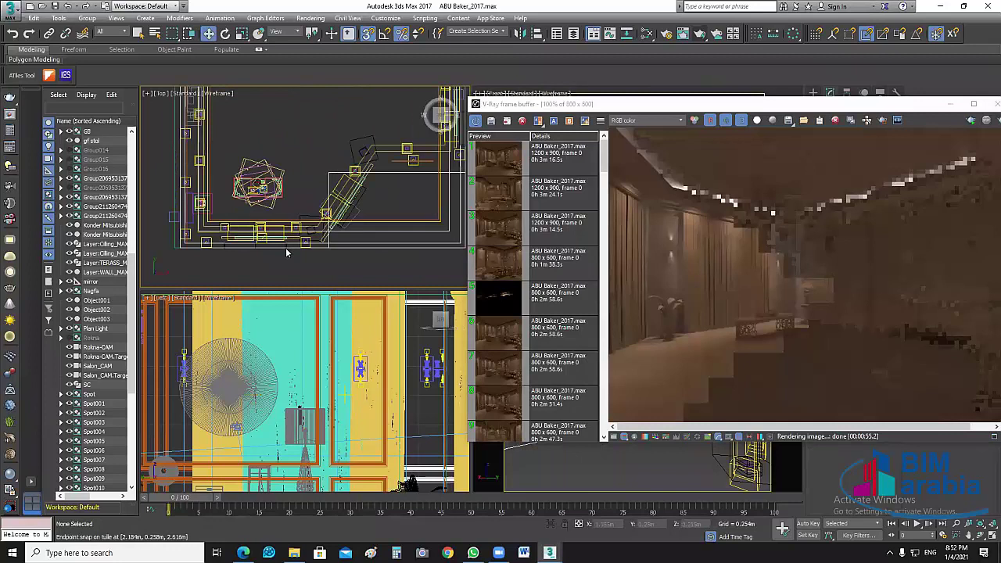
scroll(286, 247, up, 3)
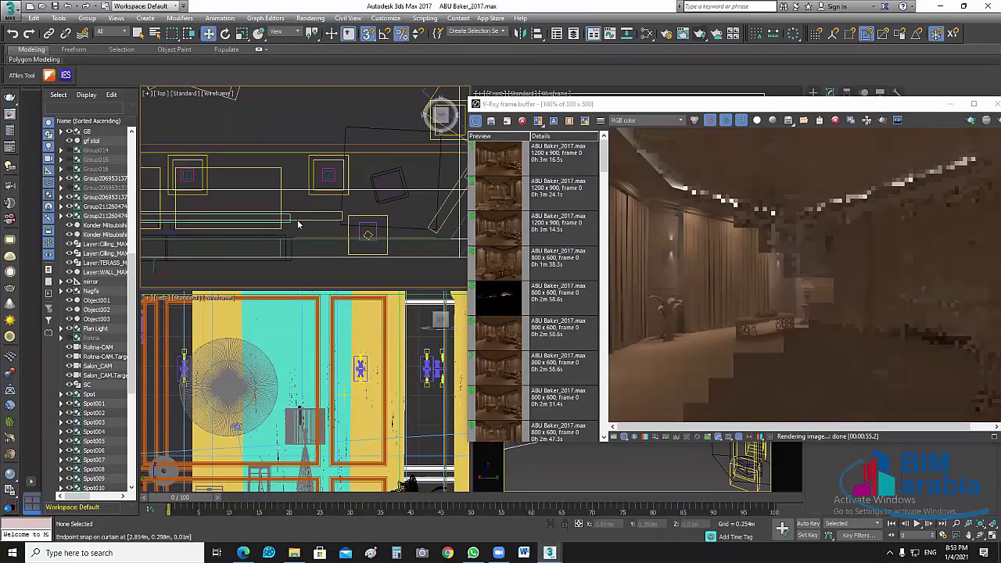
click(312, 216)
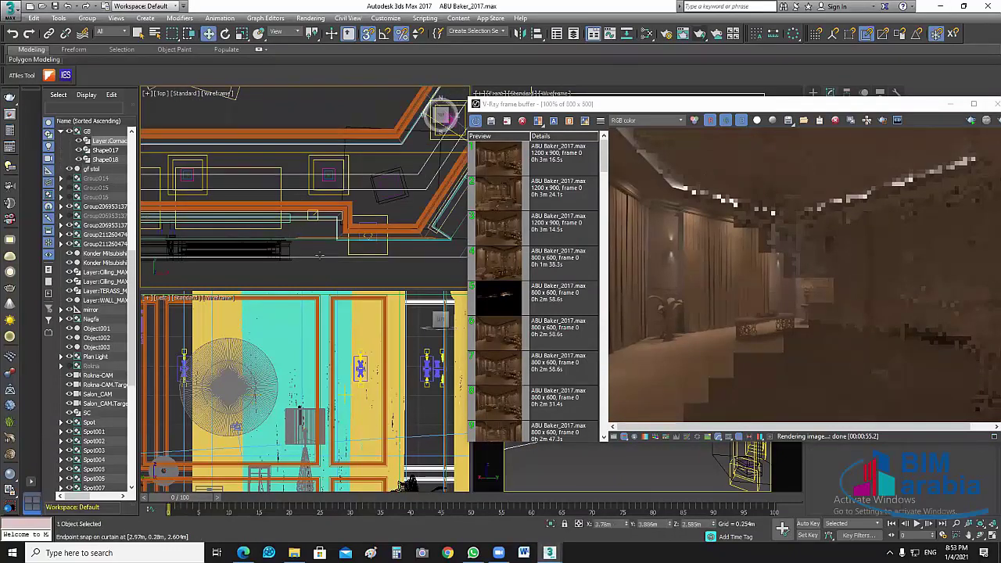
click(319, 255)
scroll(289, 229, up, 2)
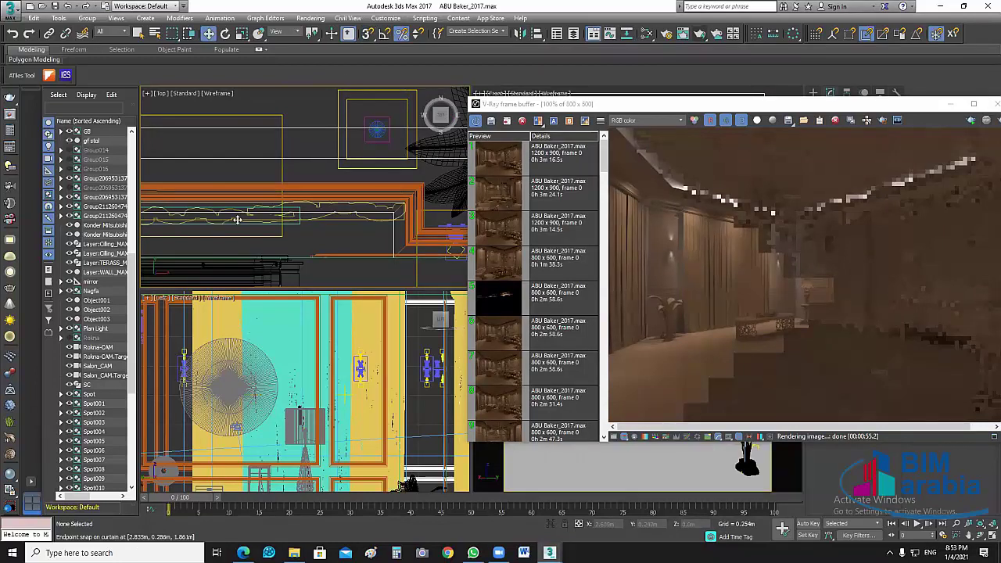
Step: Hide the curtain001 and curtain003 groups via their Scene Explorer eye icons
click(270, 227)
scroll(306, 211, down, 3)
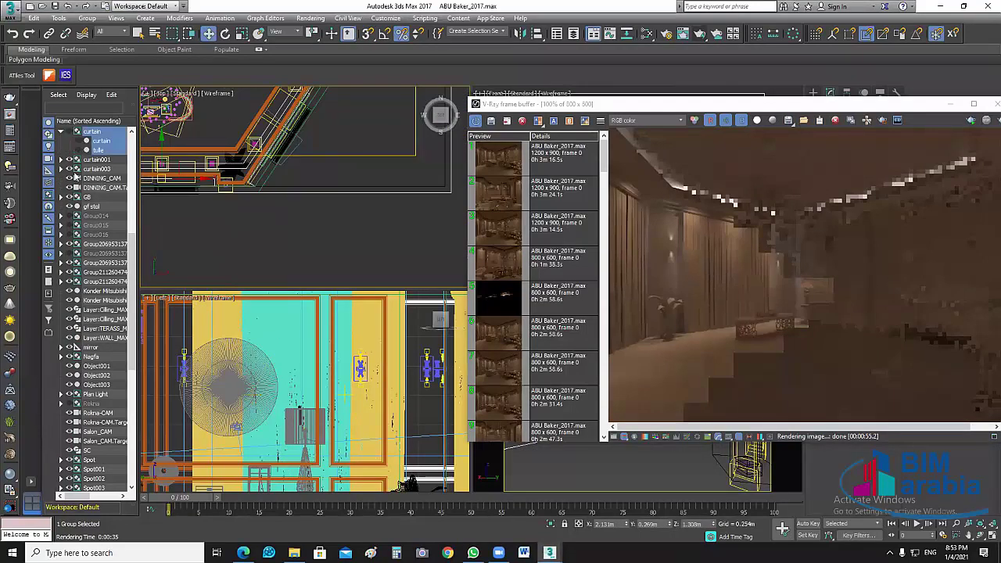
click(69, 169)
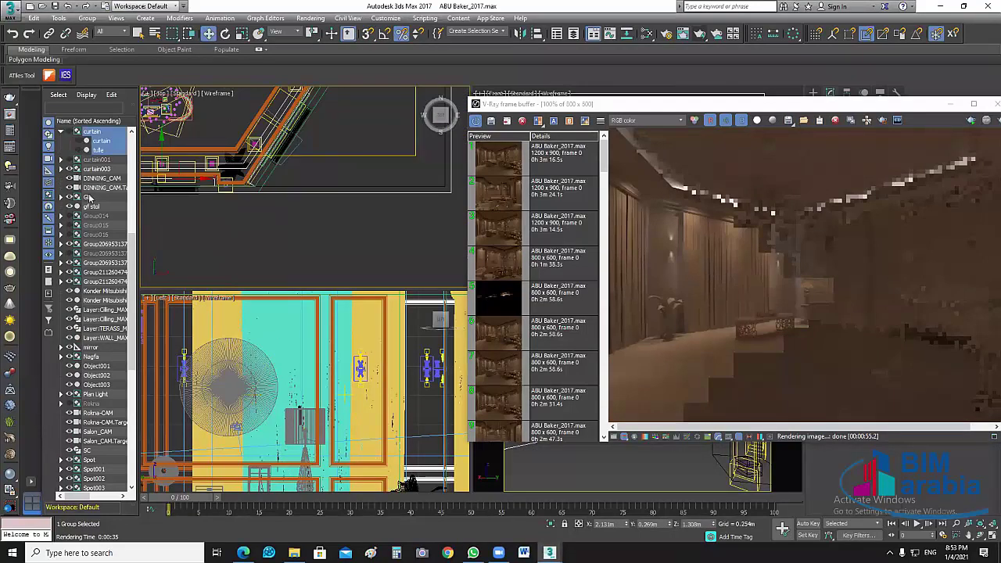
click(327, 220)
scroll(347, 177, up, 2)
scroll(305, 199, up, 2)
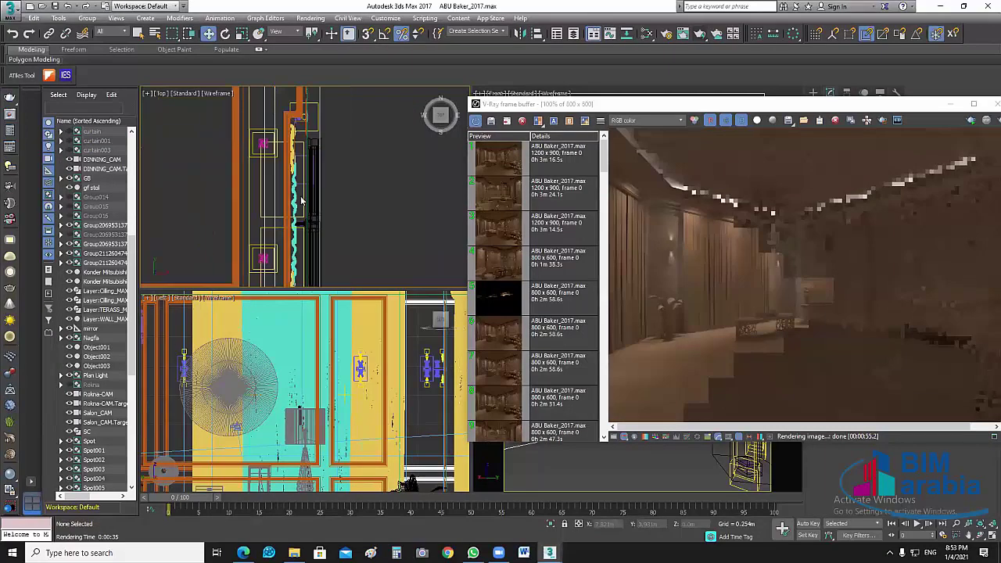
scroll(301, 201, up, 2)
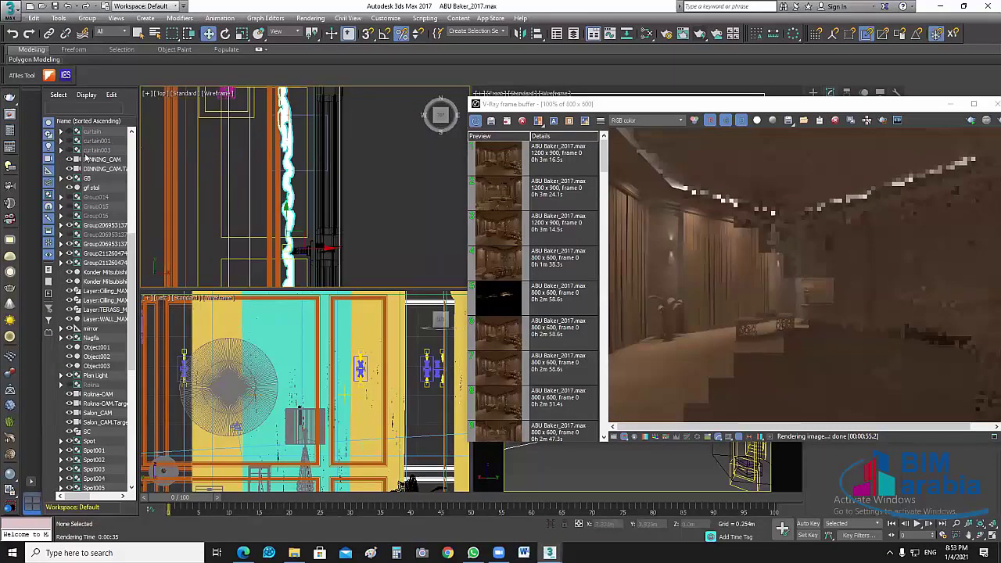
Step: Inspect the curtain001 and curtain003 parts in a rotated Top view, then clear the selection
click(92, 141)
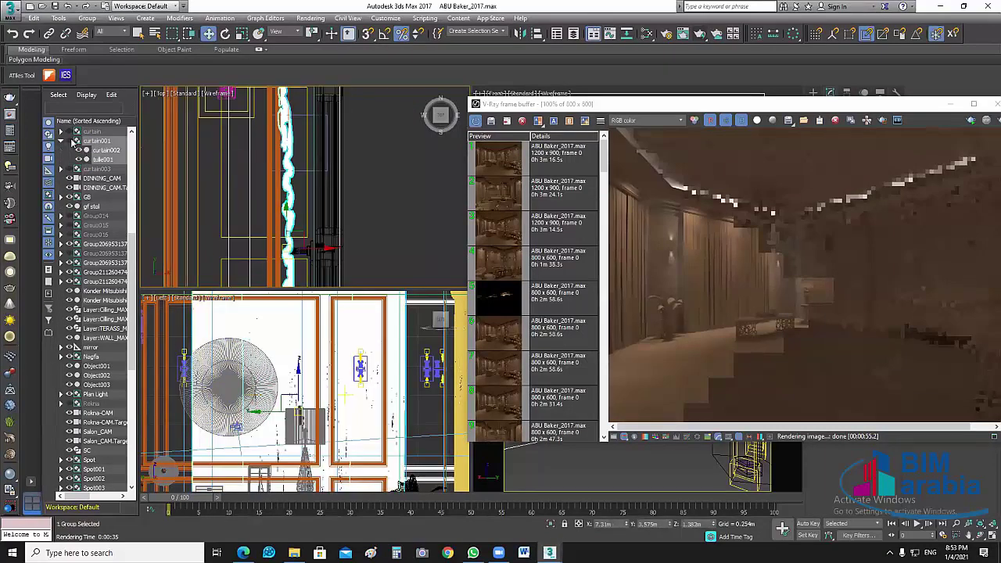
click(239, 177)
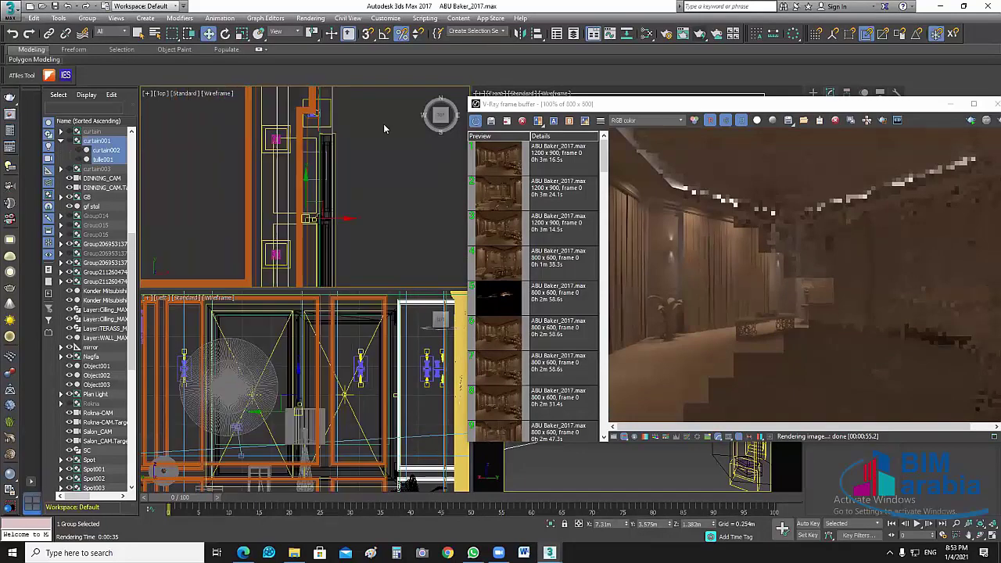
alt+middle_drag(383, 123, 350, 168)
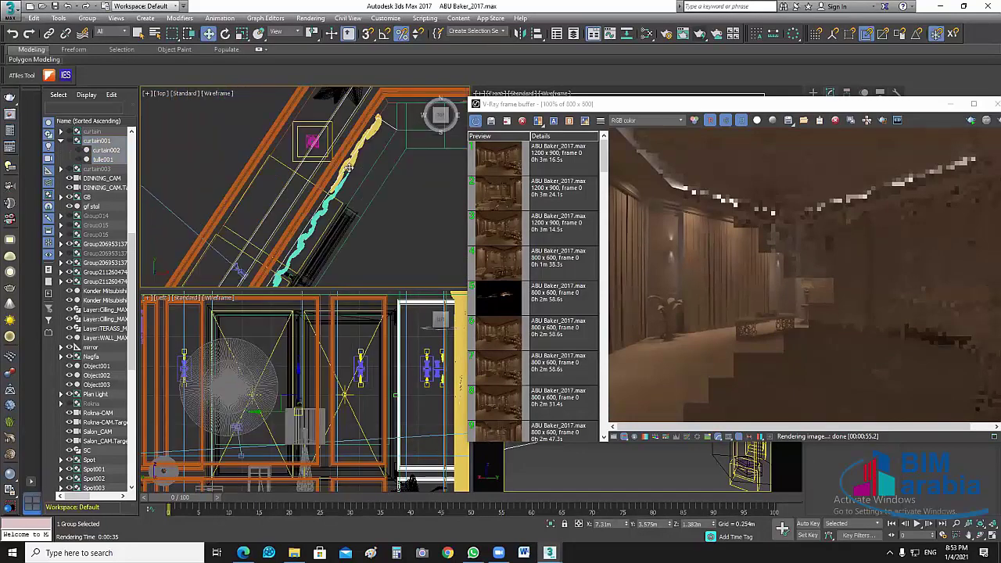
click(72, 151)
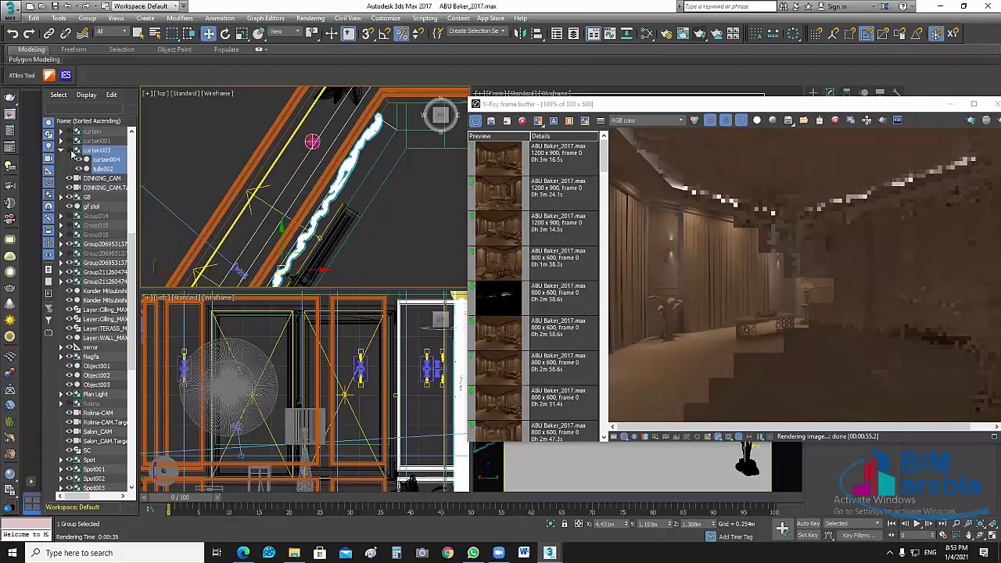
click(311, 229)
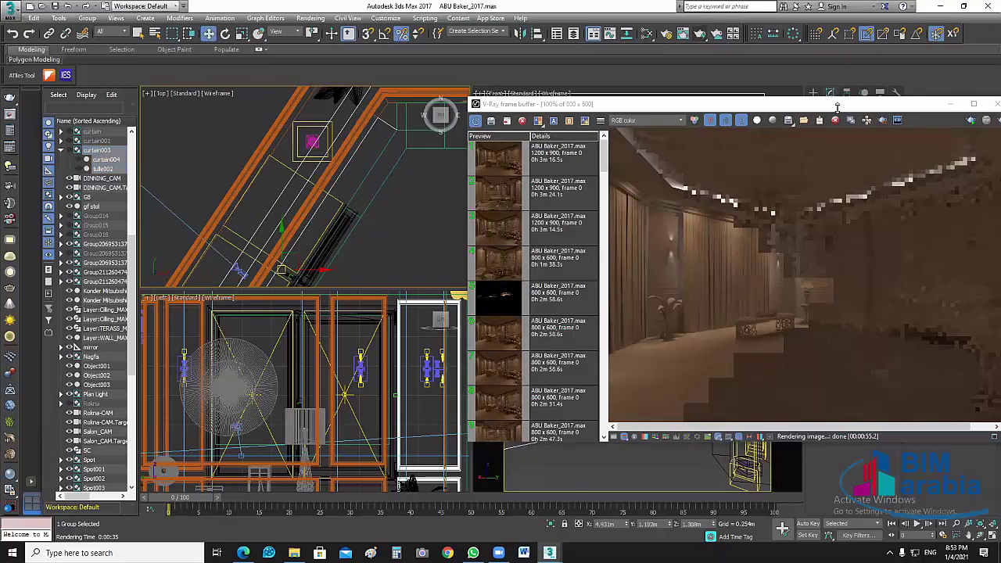
key(ctrl+d)
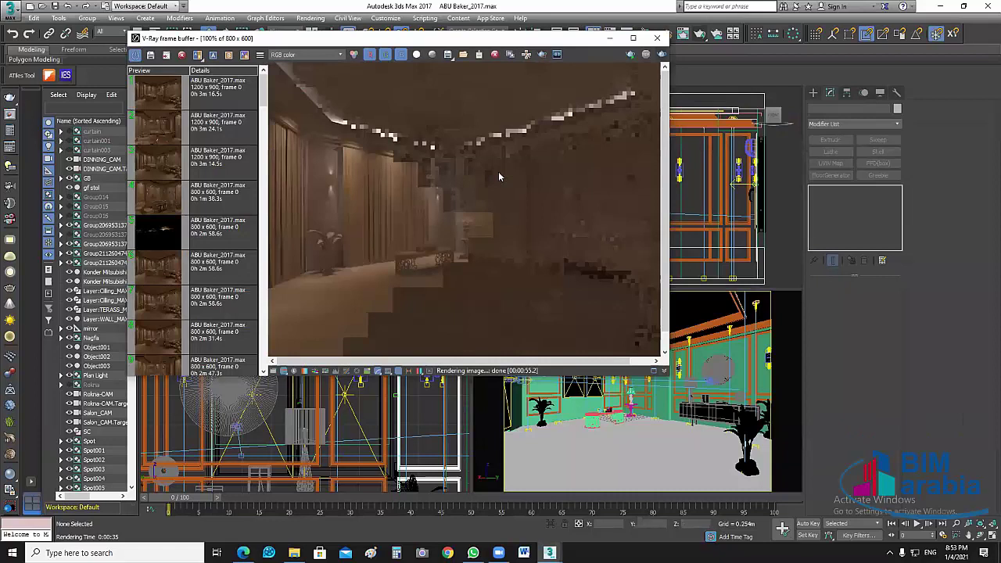
Step: Start another V-Ray render with Render Last and bring the frame buffer forward
click(662, 54)
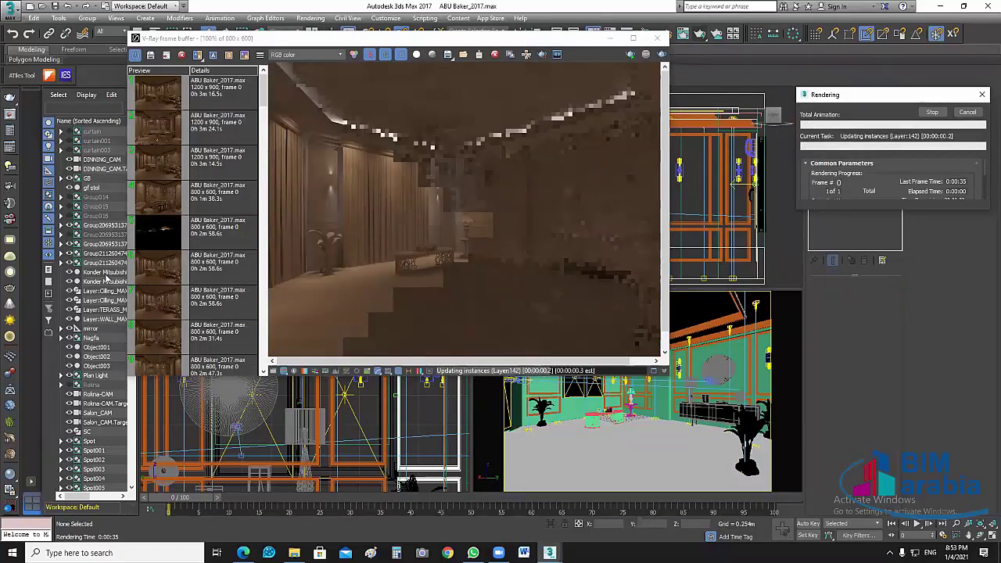
click(486, 39)
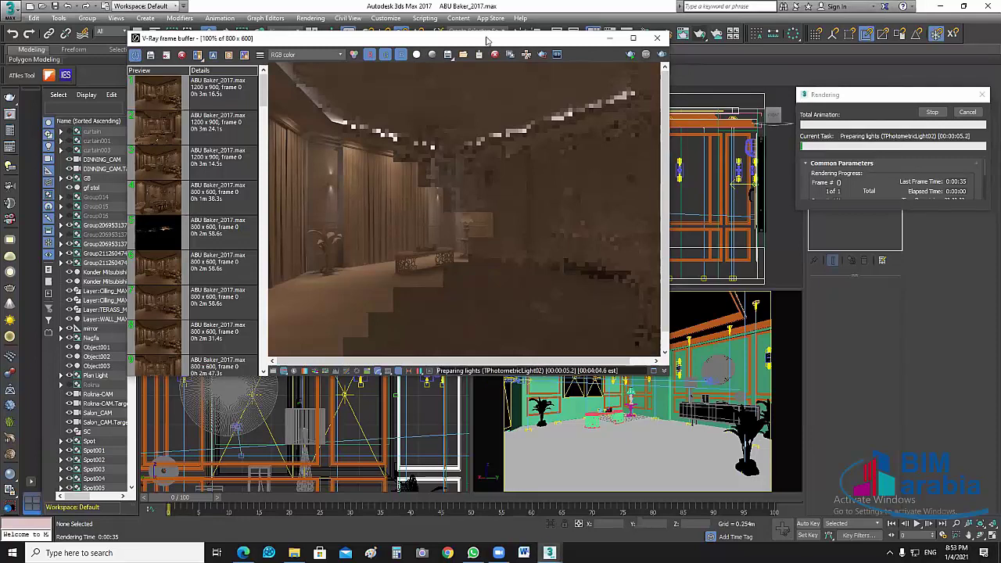
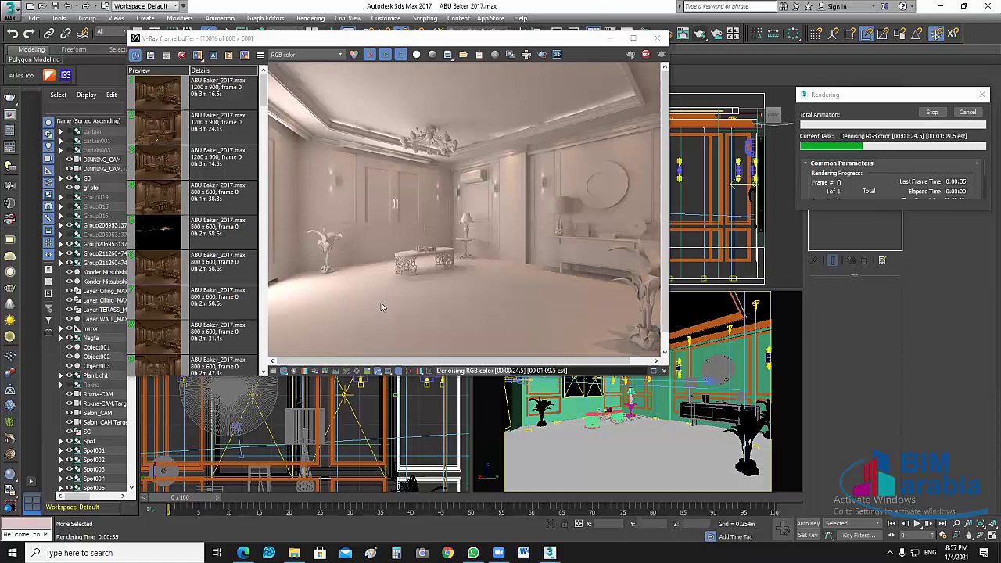
Step: Let the 800 x 600 salon render finish denoising, then close the V-Ray frame buffer
click(275, 293)
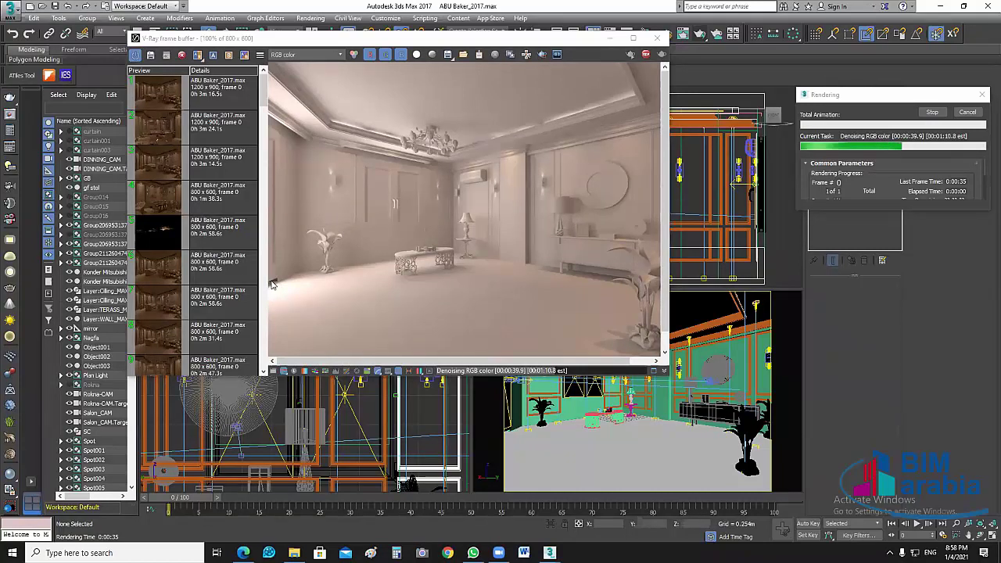
click(272, 284)
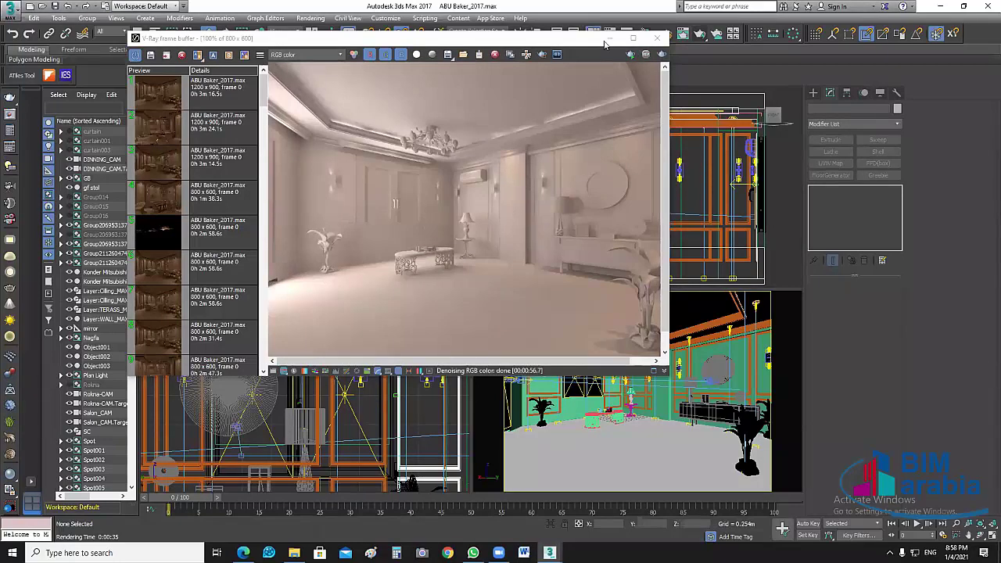
click(55, 6)
Step: Save the scene and select the WIN002 window group in the Top view
click(56, 7)
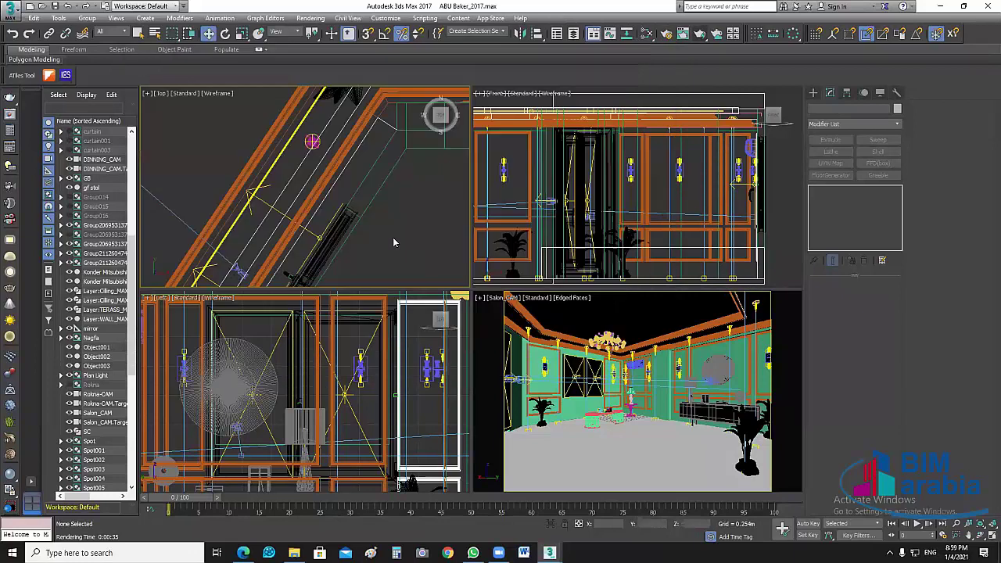
middle_drag(284, 168, 172, 231)
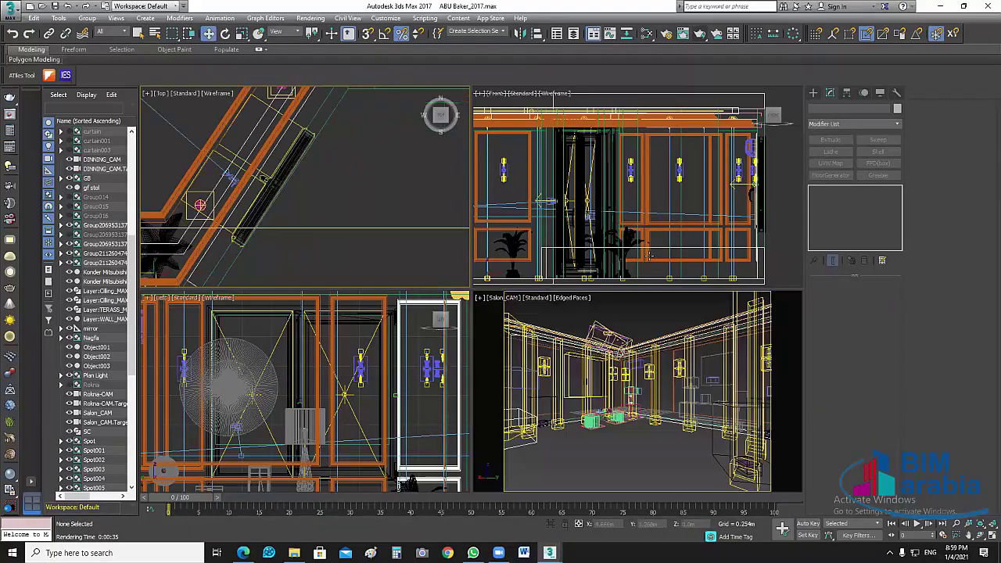
click(599, 278)
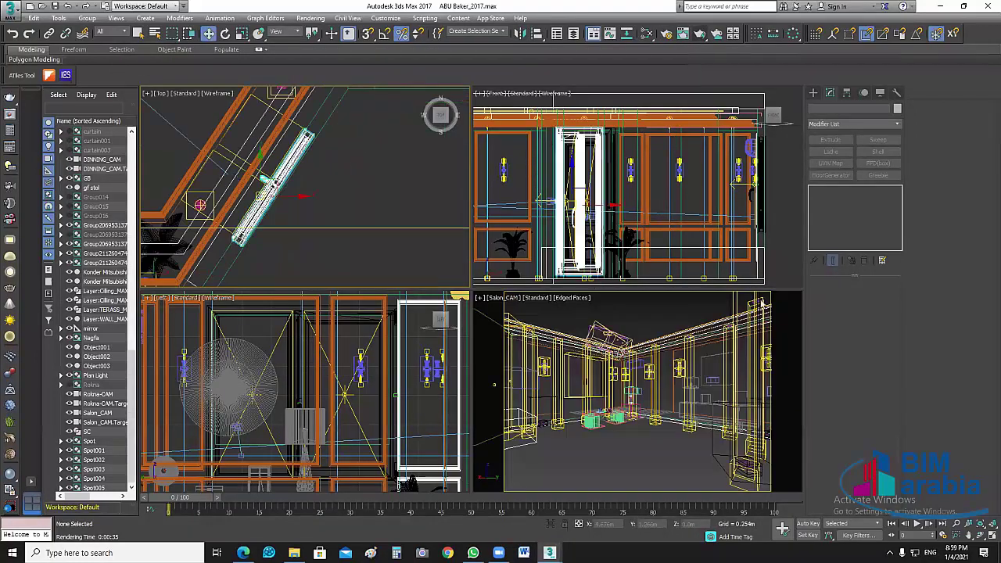
Step: Zoom to WIN002, maximize the Front view and start the Align tool
click(987, 532)
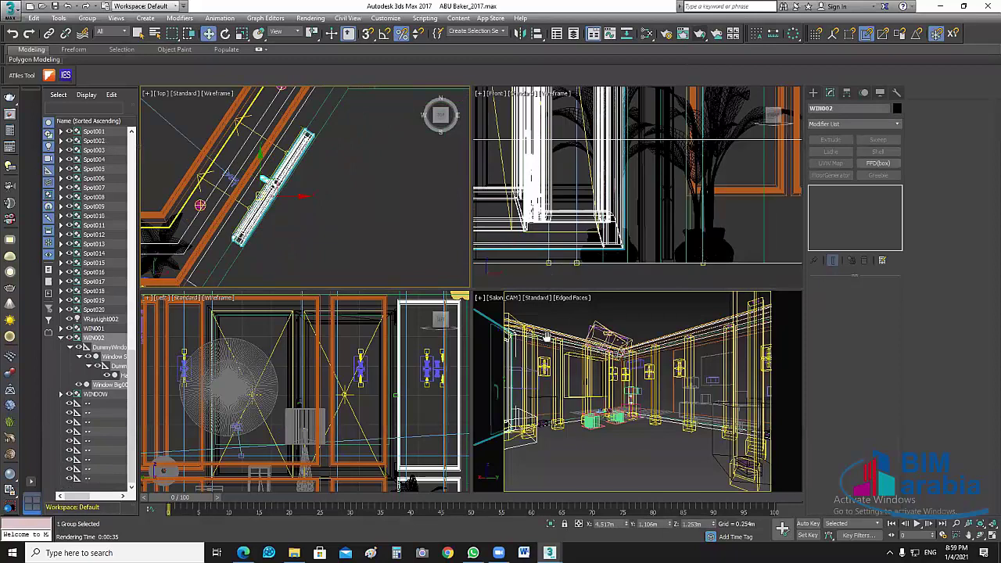
key(alt+w)
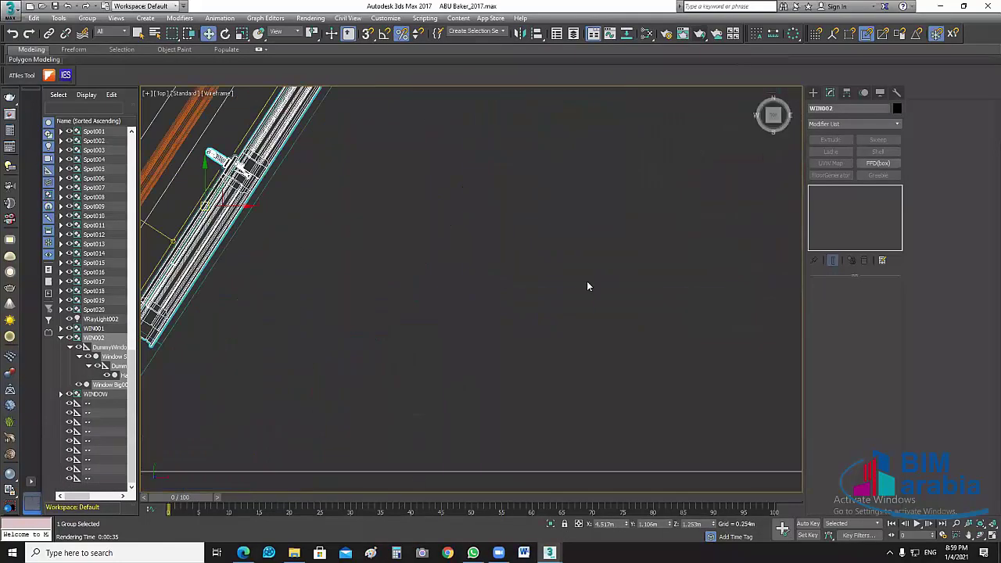
key(alt+w)
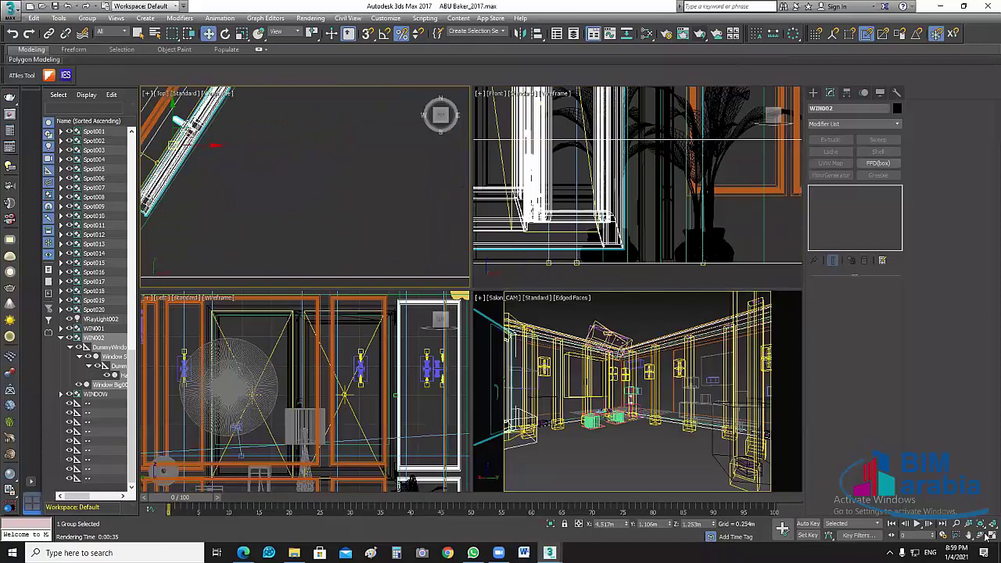
right_click(643, 274)
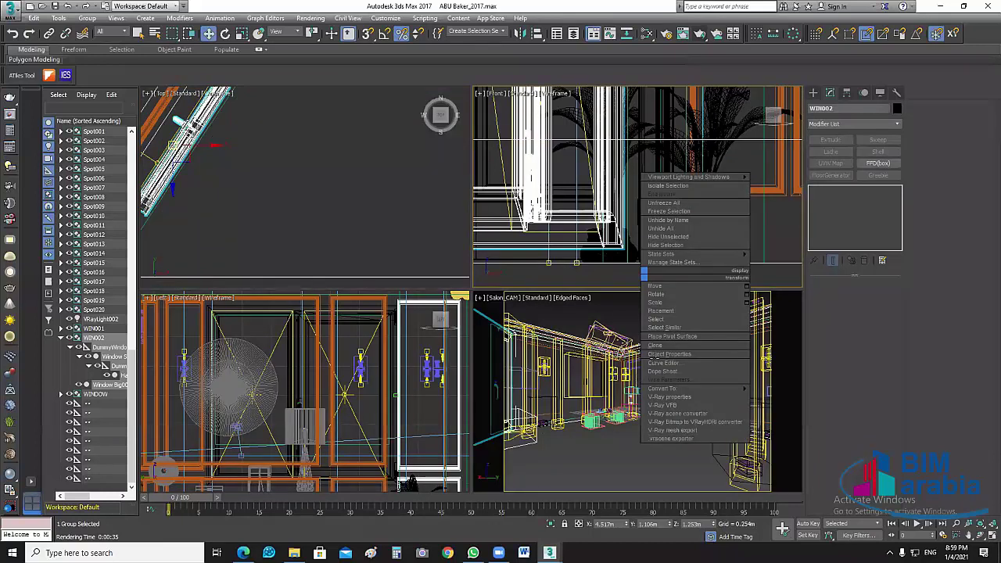
key(alt+w)
scroll(602, 377, down, 3)
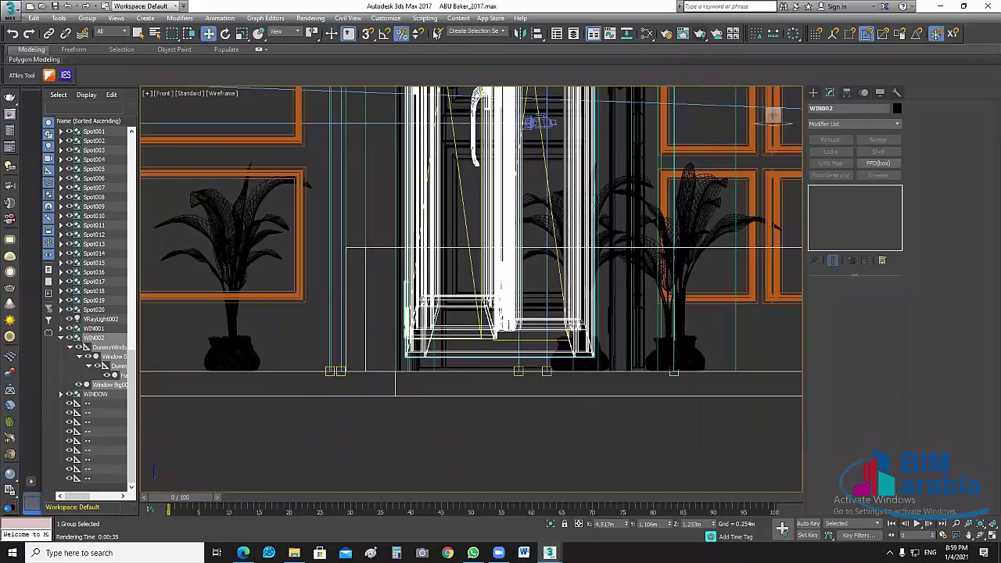
scroll(602, 377, up, 1)
click(539, 34)
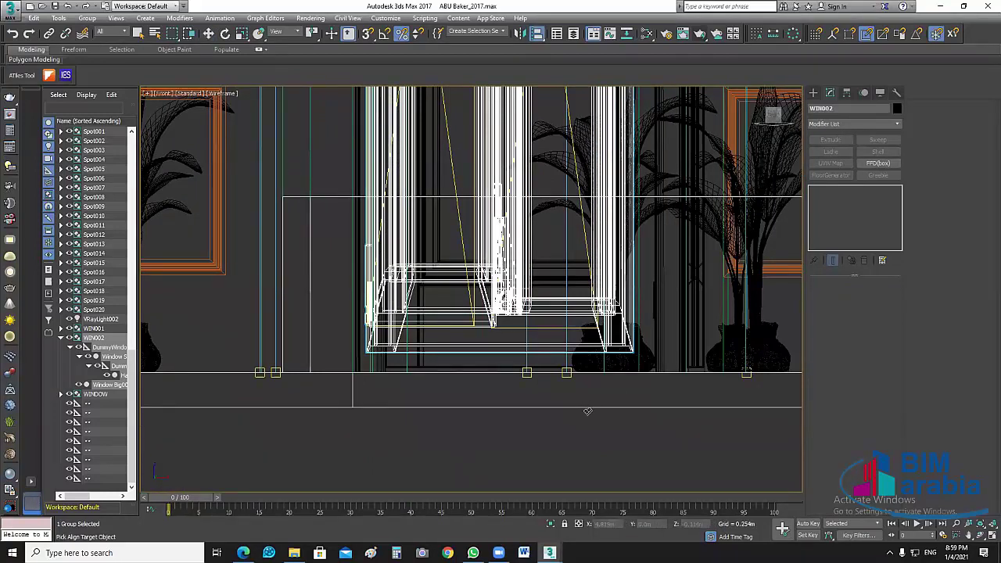
Step: Align WIN002 on Y only, its Minimum to the picked target's Maximum
click(596, 409)
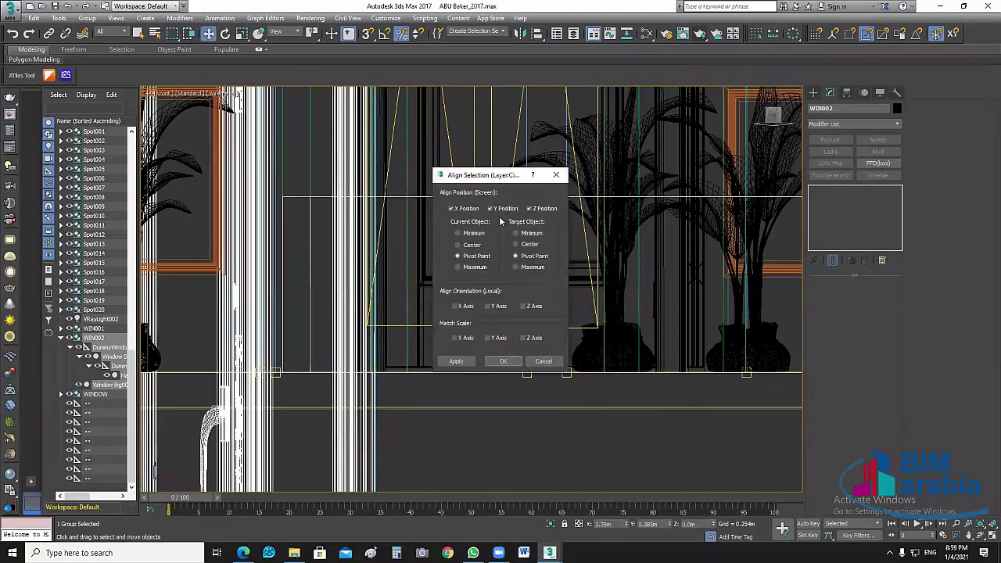
click(461, 209)
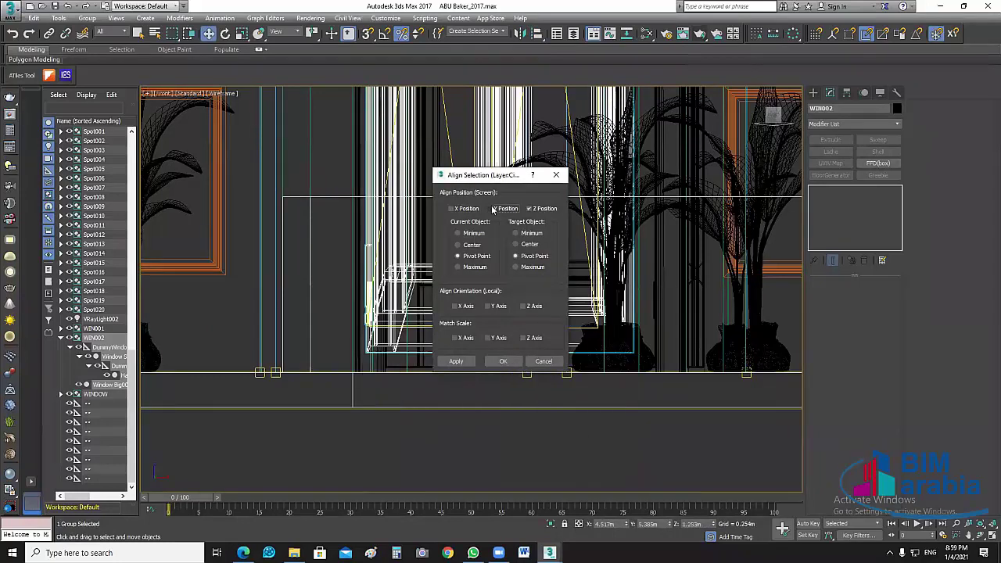
click(526, 209)
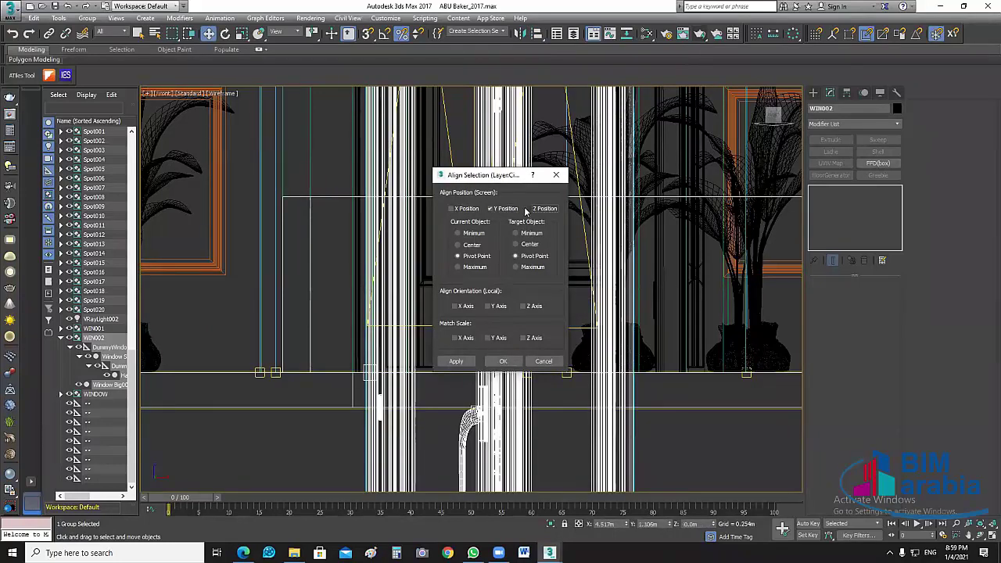
click(527, 209)
click(531, 210)
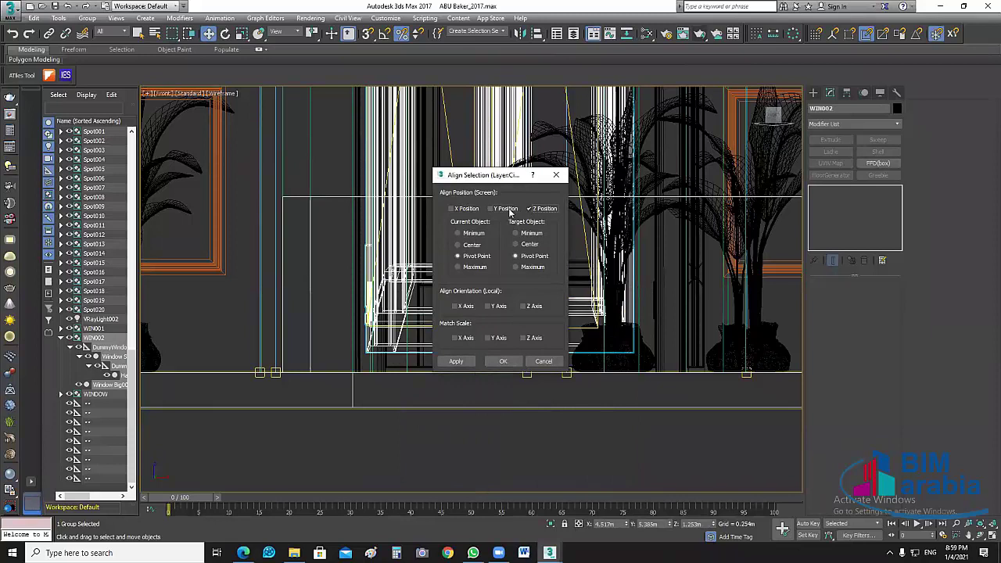
click(512, 209)
click(516, 267)
click(459, 233)
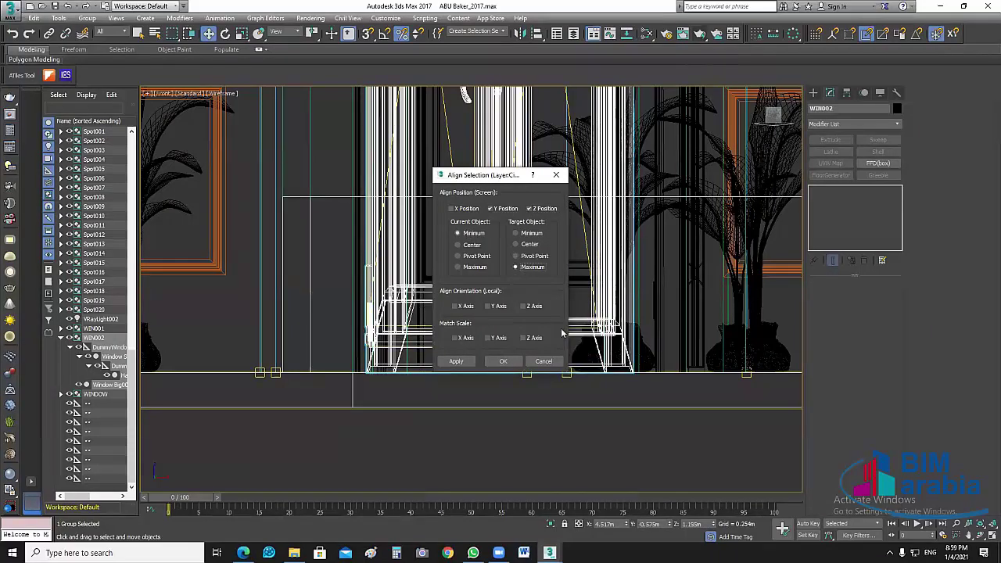
click(529, 208)
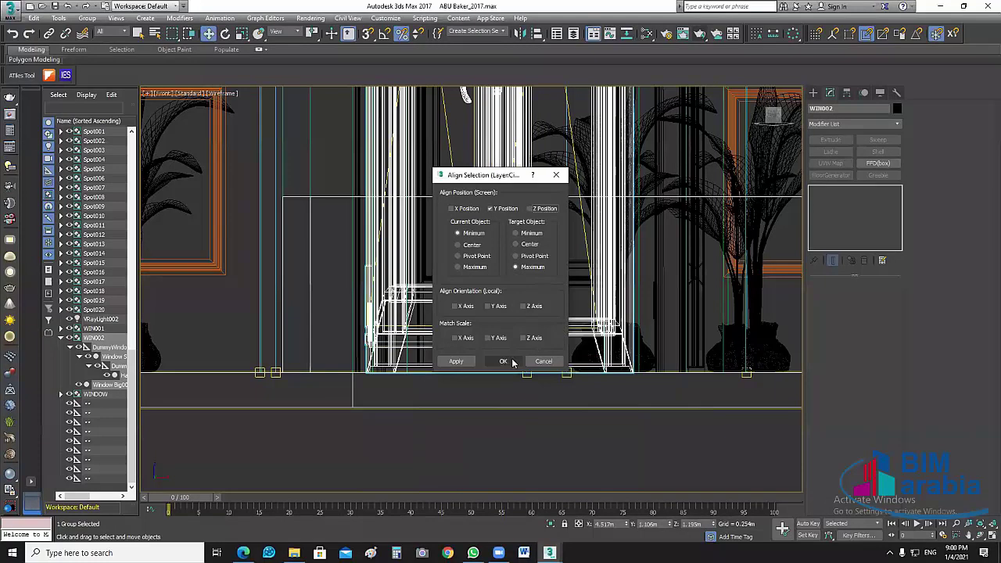
click(513, 361)
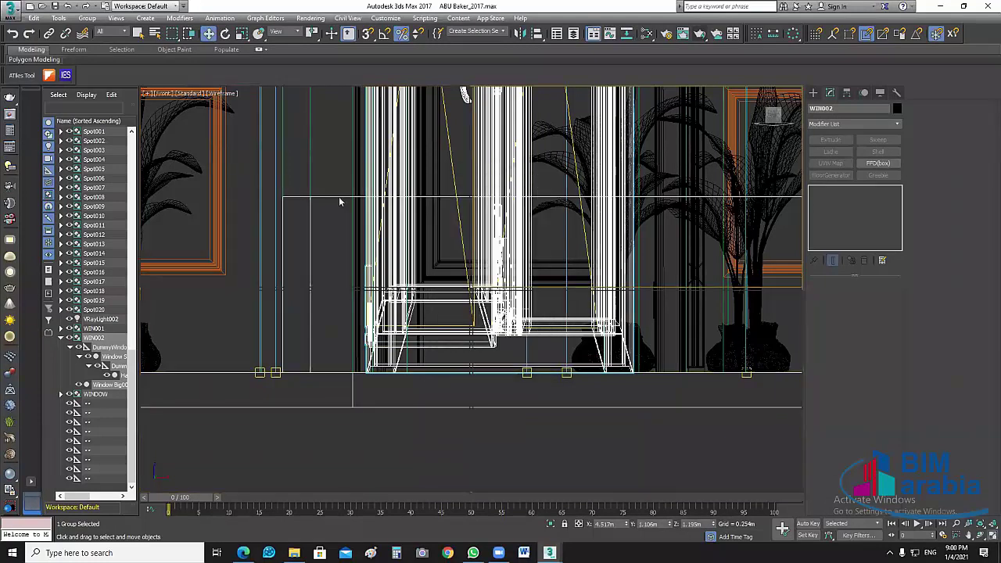
Step: Open the Plan Light group and select VRayLight008 plus a second sconce light
key(alt+w)
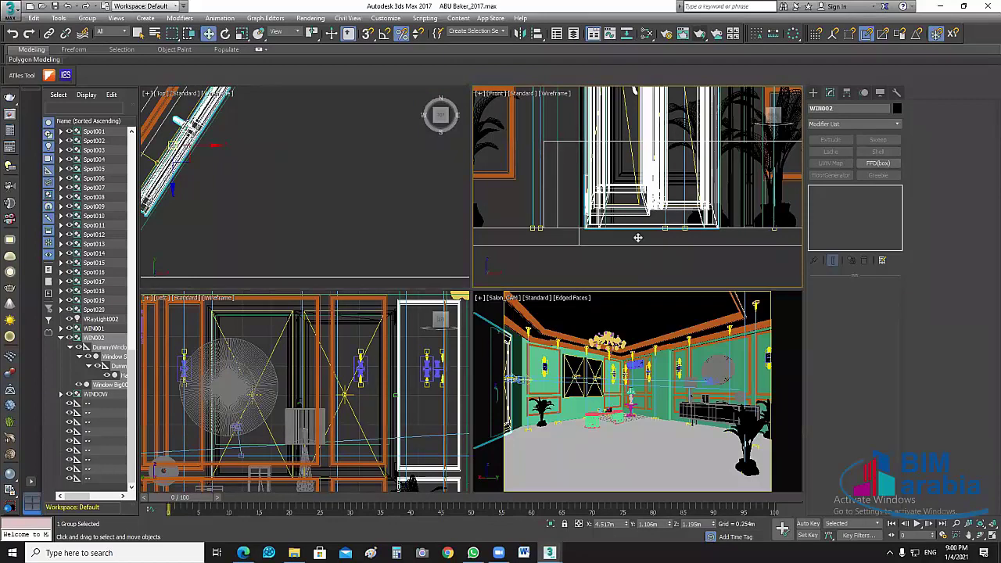
key(z)
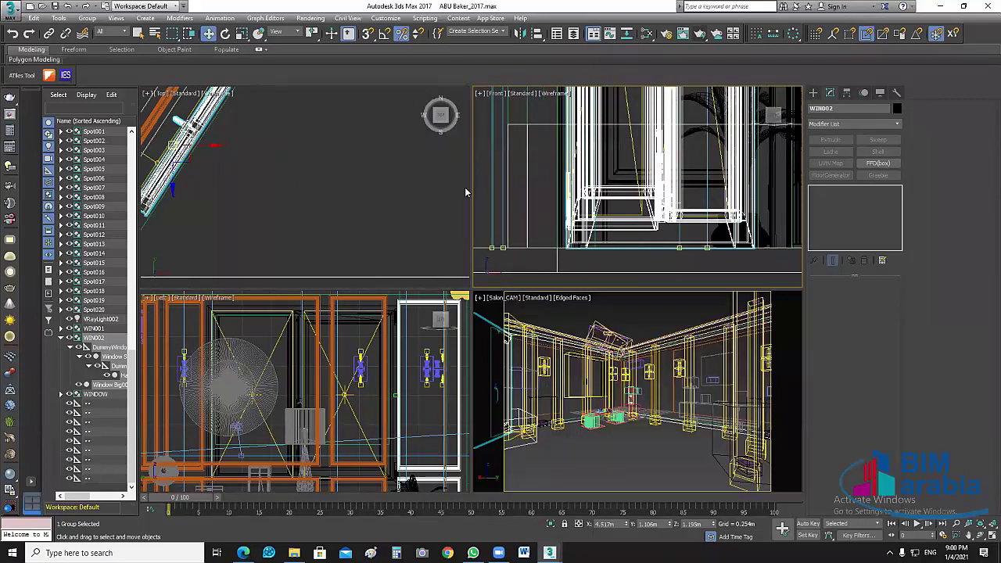
scroll(226, 154, up, 2)
middle_drag(225, 154, 280, 109)
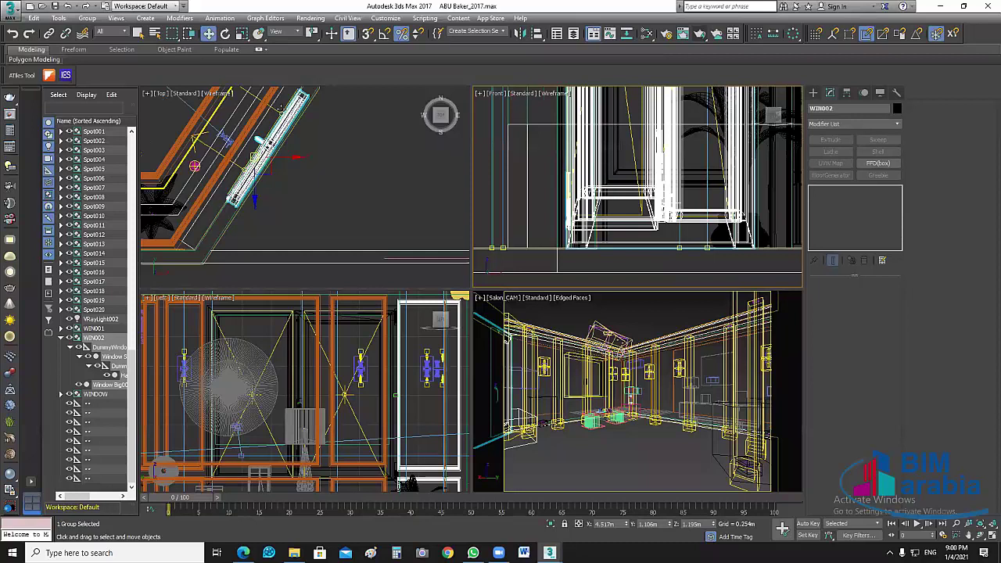
click(280, 108)
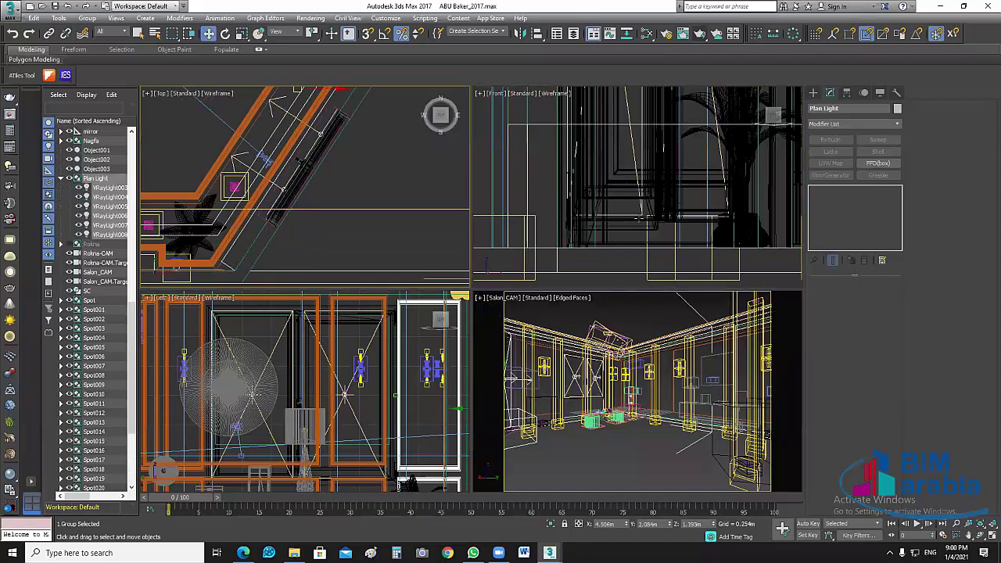
scroll(380, 217, down, 2)
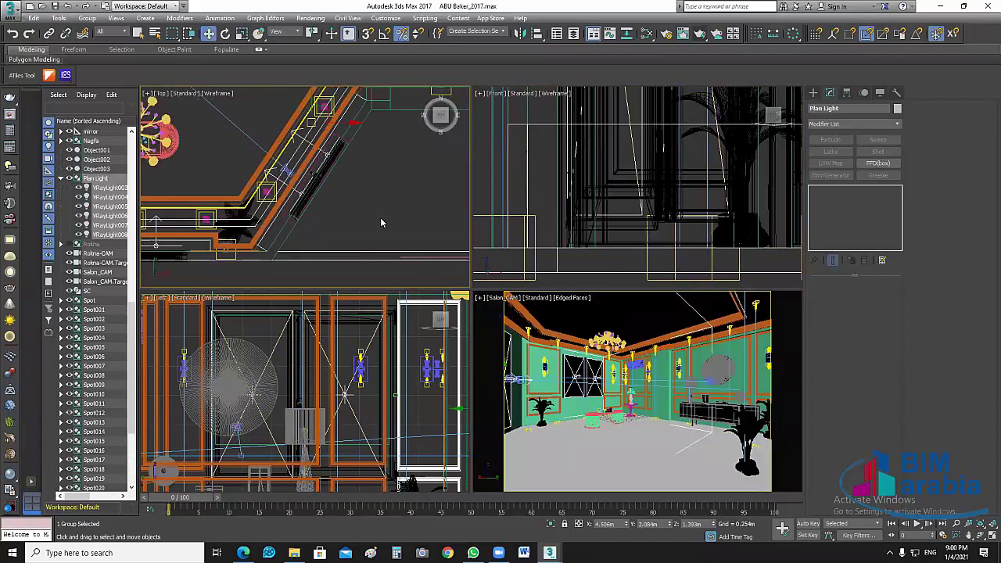
click(87, 18)
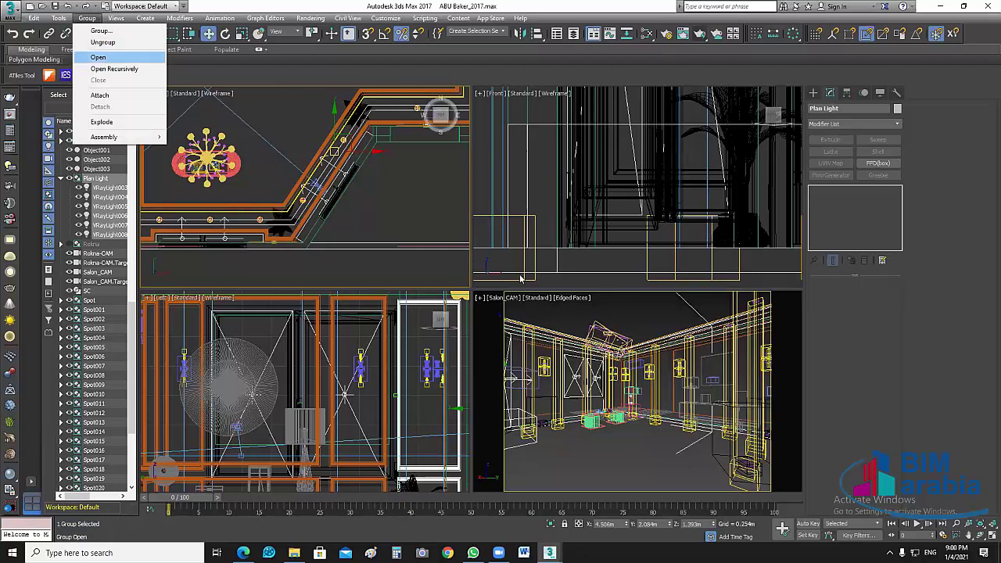
click(106, 57)
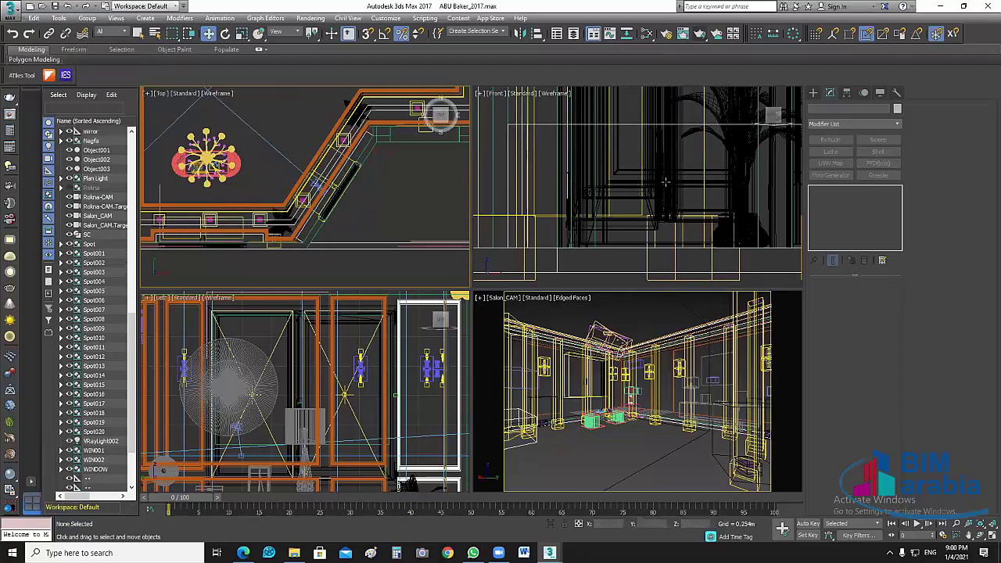
scroll(652, 196, up, 2)
scroll(644, 196, up, 1)
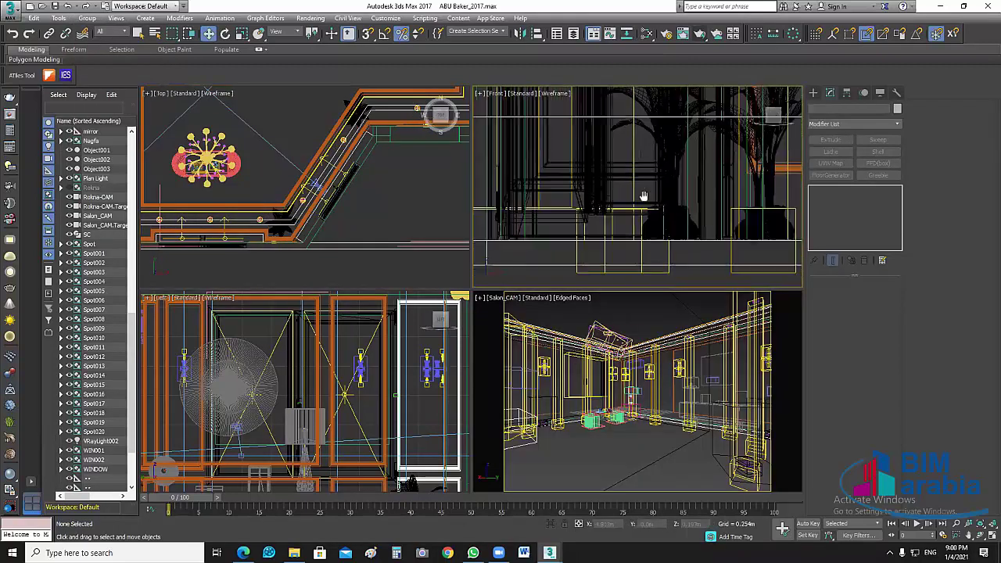
scroll(643, 197, up, 1)
click(564, 140)
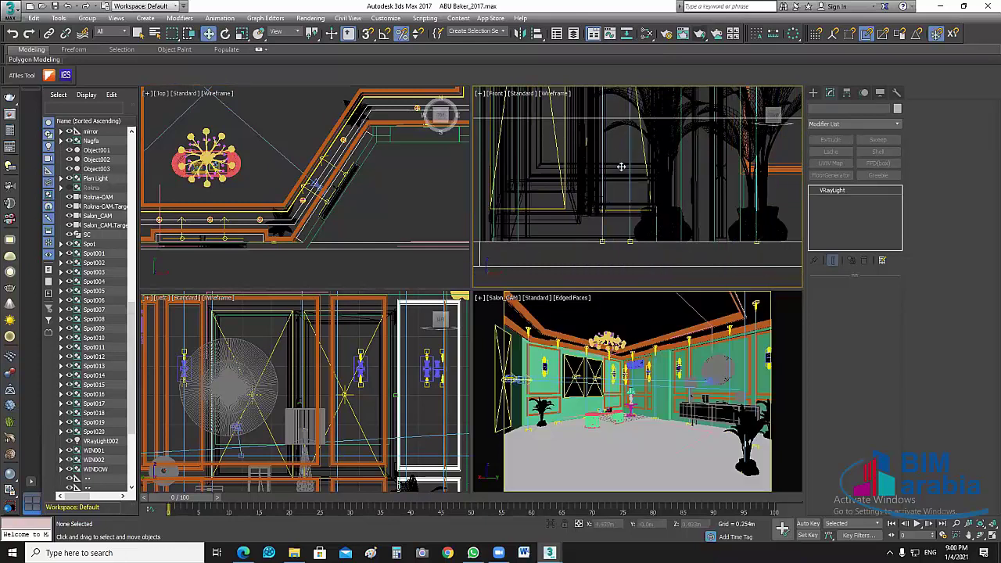
ctrl+click(638, 139)
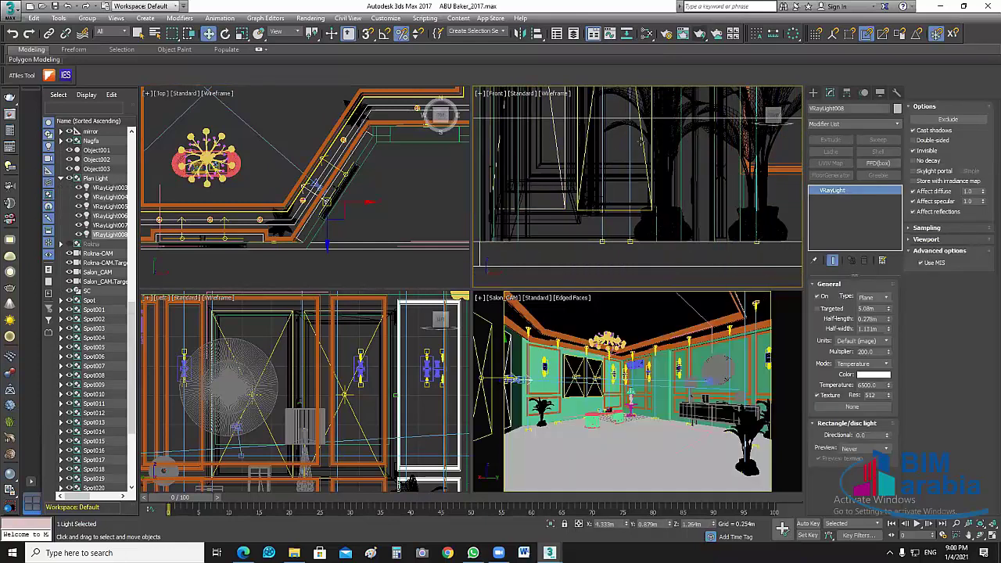
Step: Nudge the two sconce lights slightly down the wall in the Front view
scroll(640, 181, down, 1)
scroll(640, 182, down, 1)
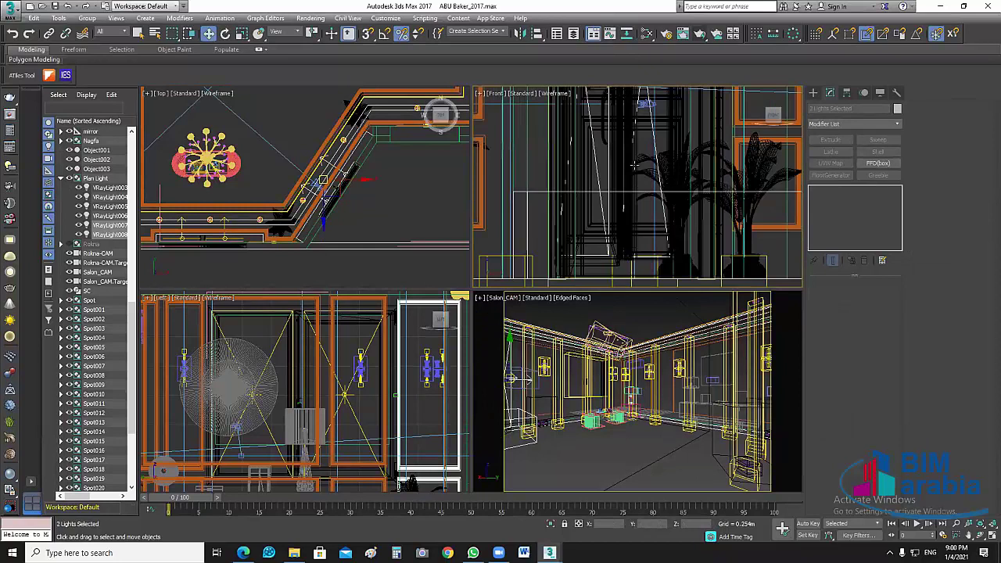
scroll(639, 188, down, 1)
scroll(639, 200, down, 1)
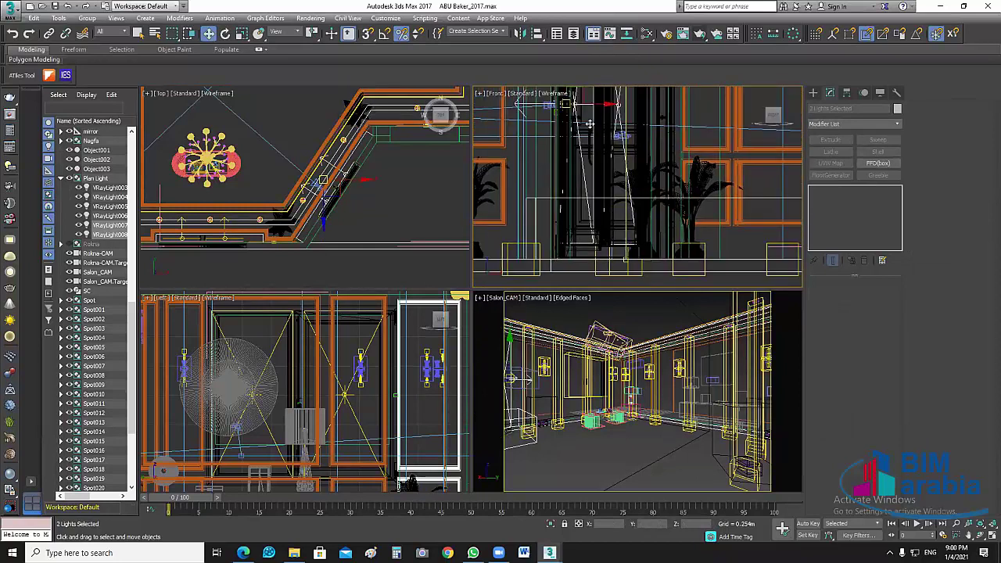
middle_drag(638, 200, 600, 168)
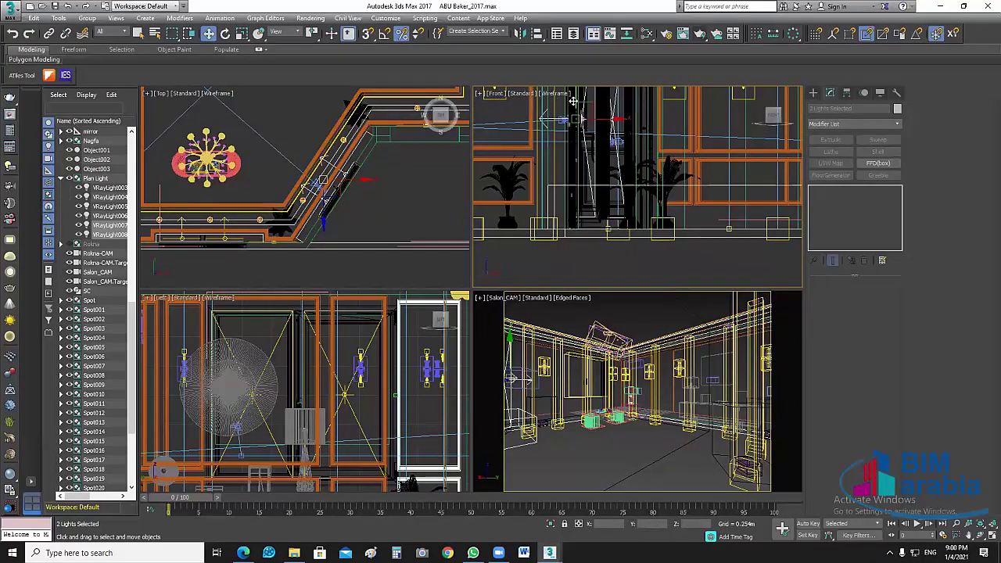
drag(575, 105, 577, 110)
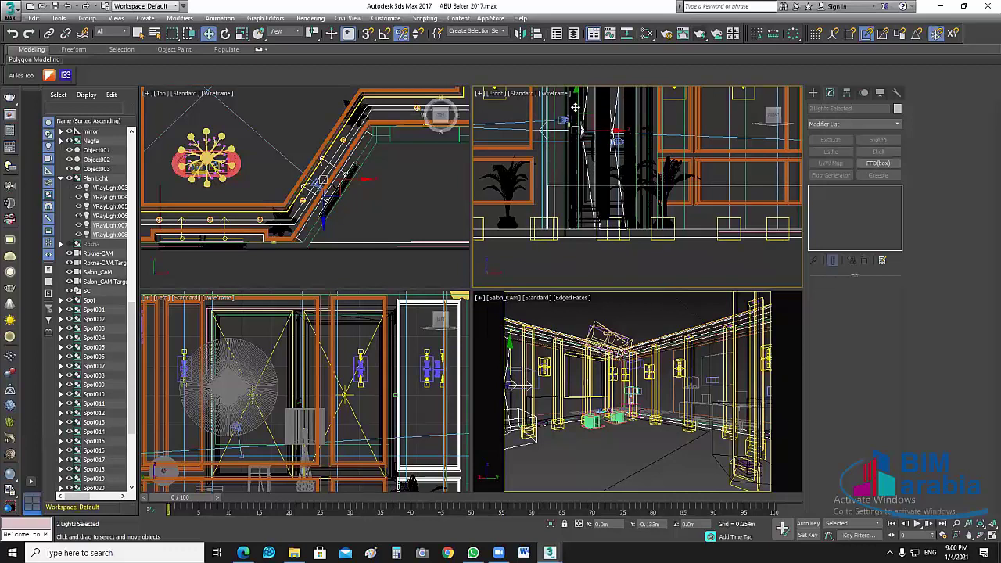
drag(578, 111, 577, 108)
Step: Deselect the lights and reselect the WIN002 window group
click(623, 255)
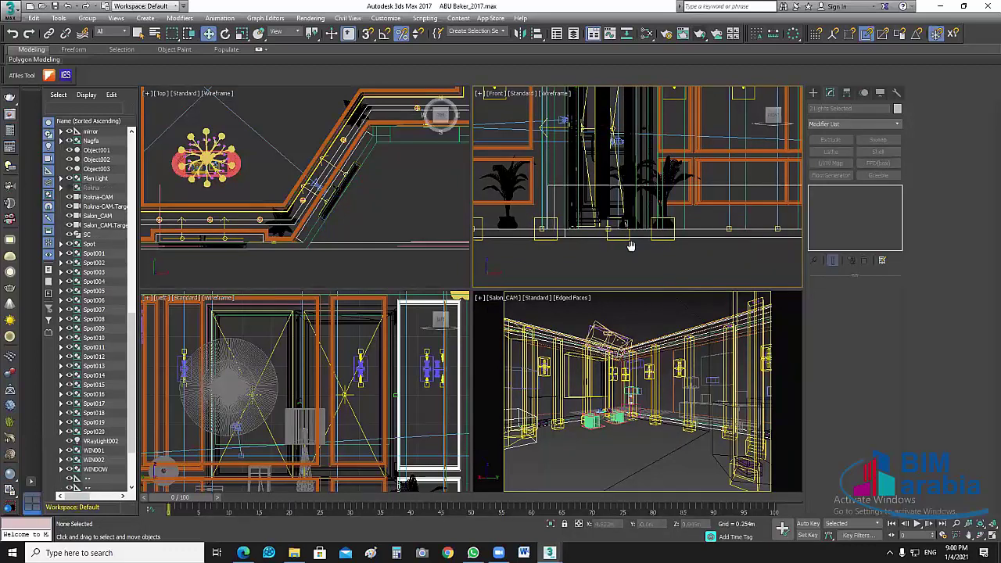
scroll(634, 114, up, 3)
scroll(628, 164, up, 5)
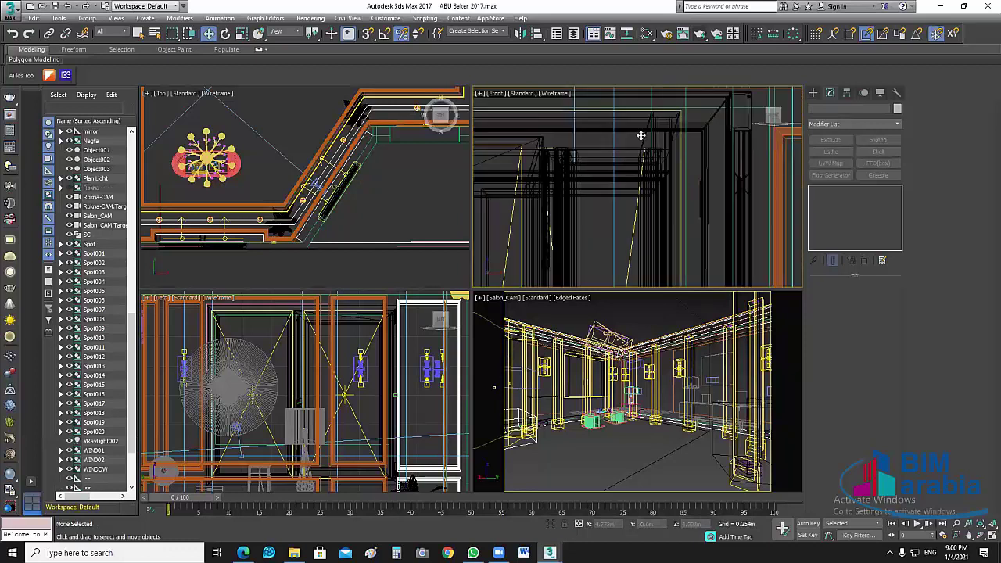
click(640, 135)
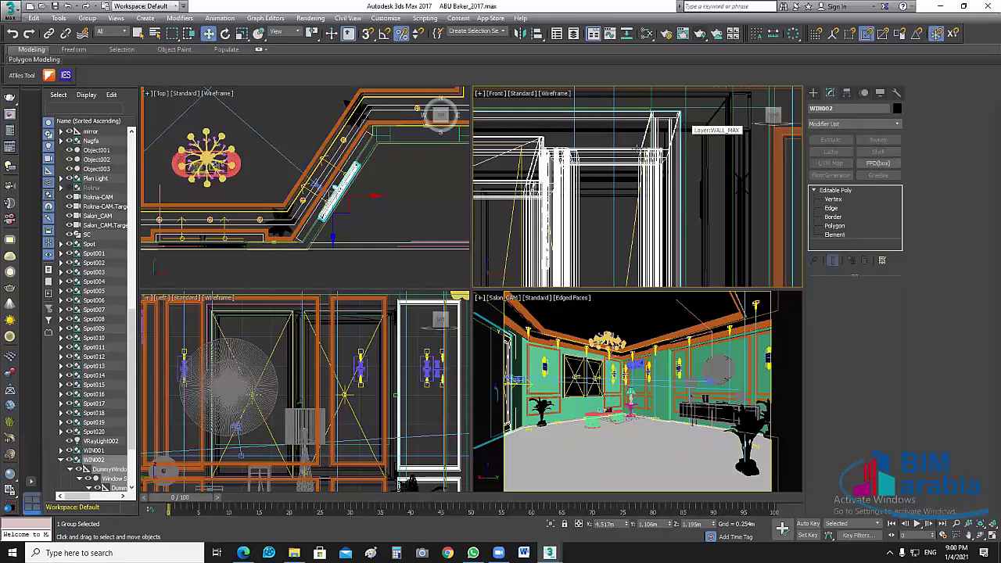
click(648, 116)
click(647, 122)
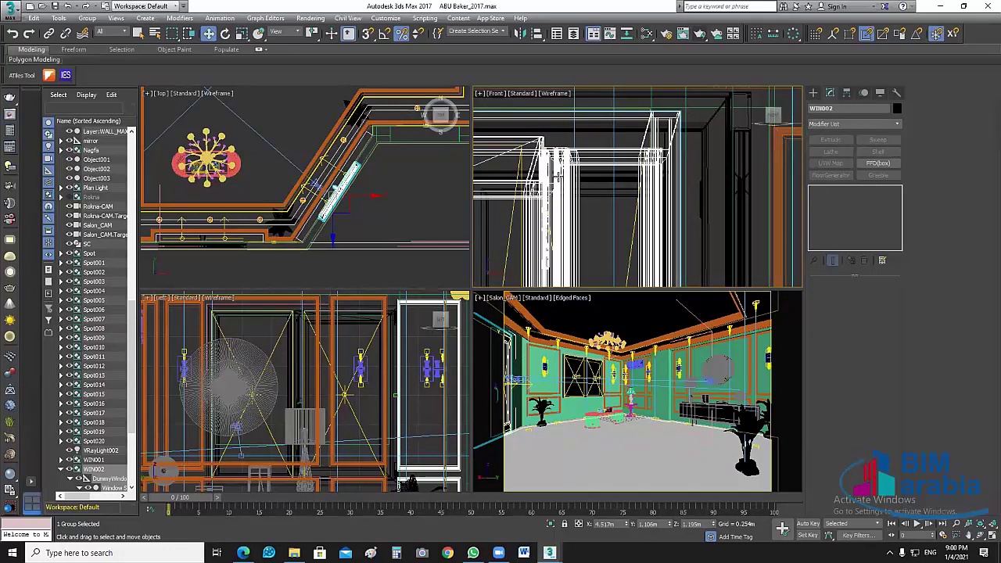
Step: Isolate the WALL_MAX, ceiling and wall layers together with the WIN002 window
click(354, 169)
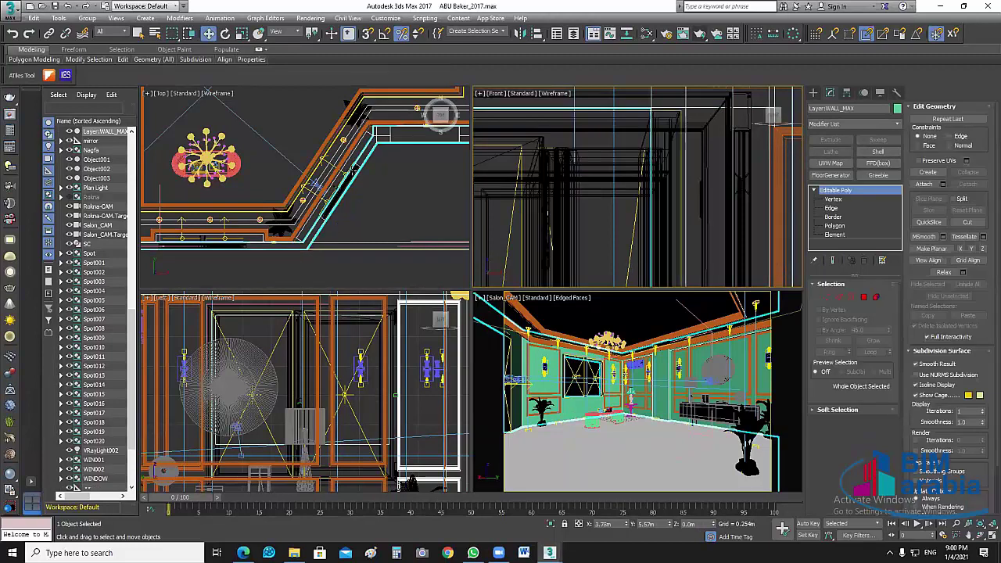
click(353, 172)
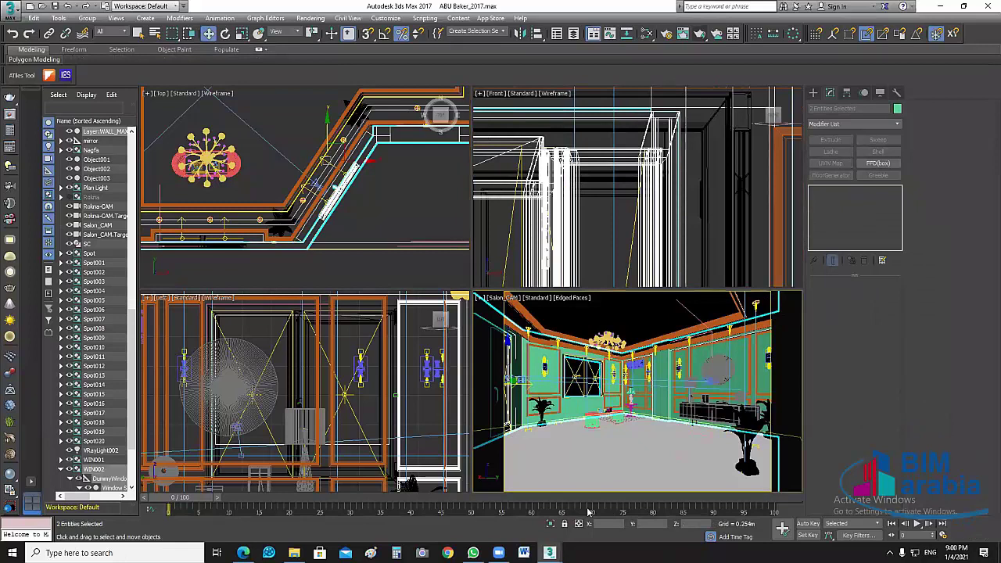
click(566, 435)
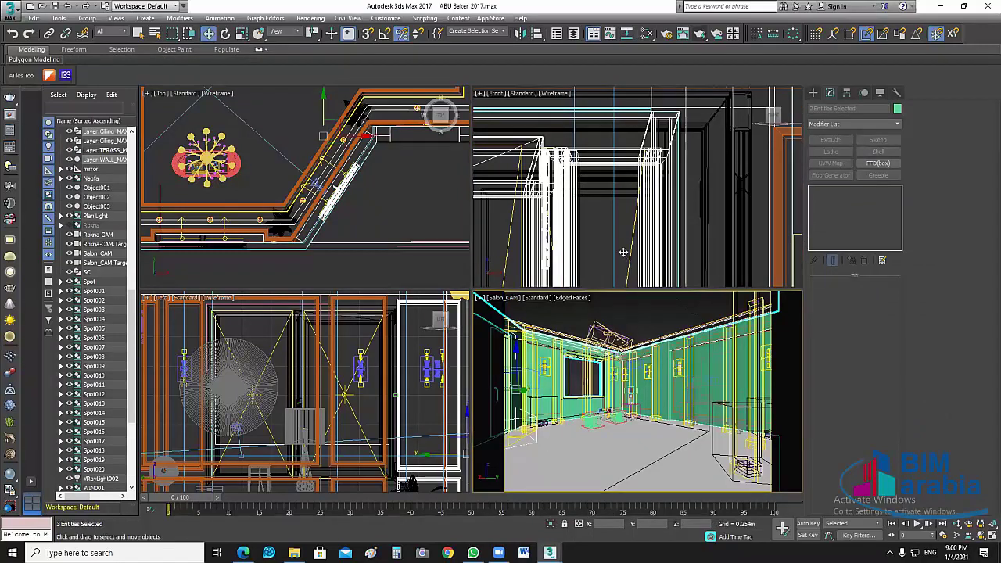
key(alt+q)
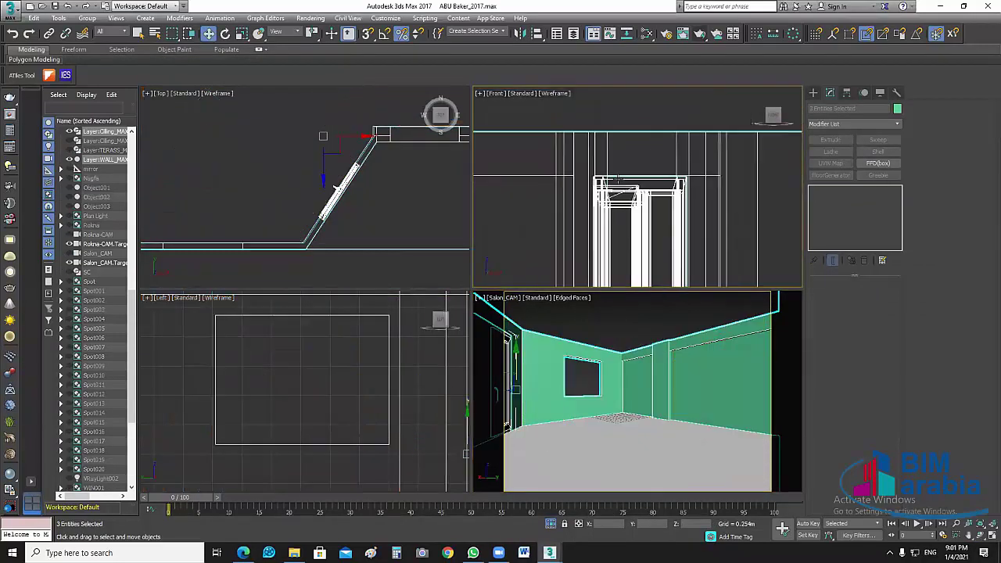
click(618, 178)
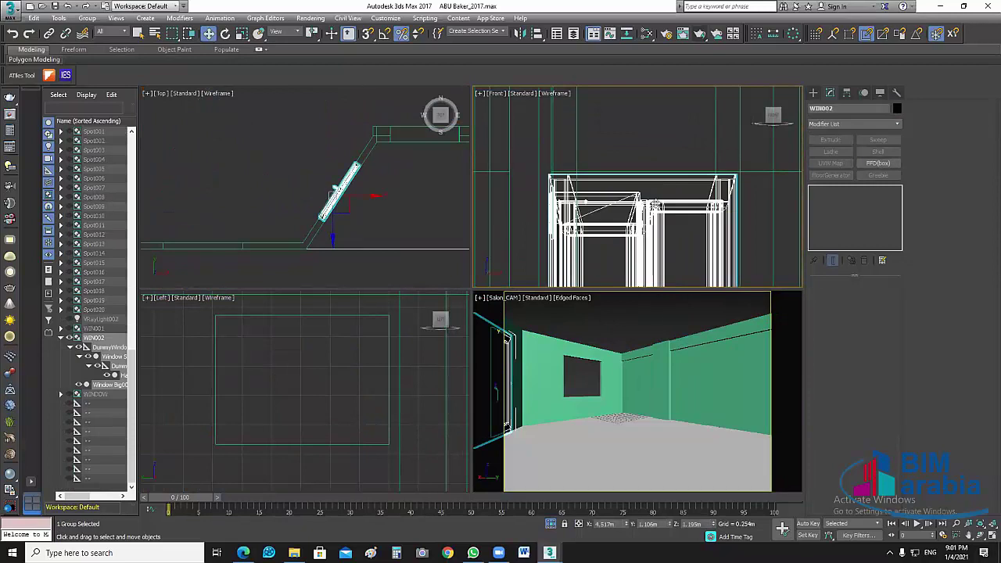
key(alt+q)
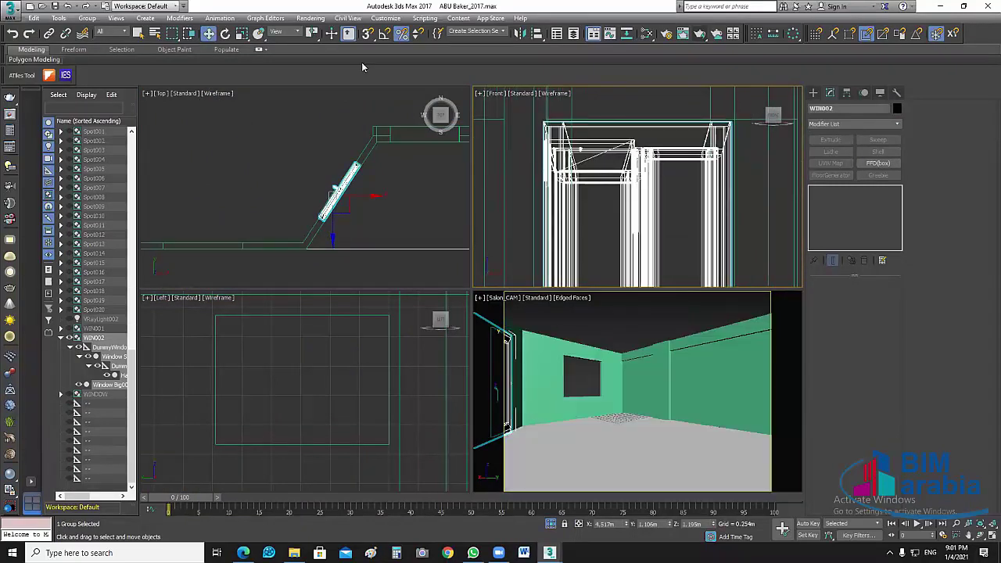
Step: Frame the Front view closely around the isolated WIN002 window
key(r)
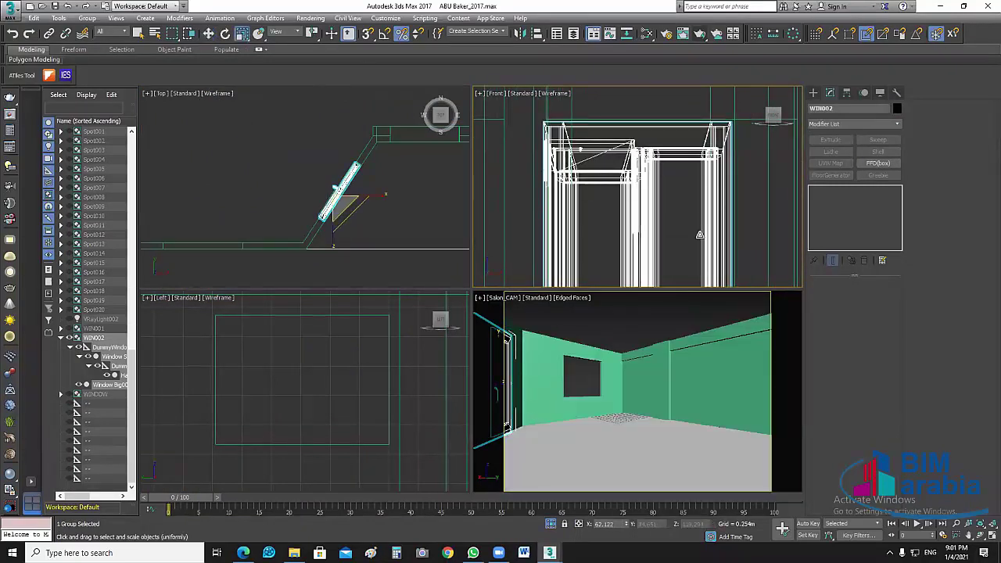
scroll(640, 168, down, 5)
scroll(637, 167, up, 1)
scroll(637, 167, up, 2)
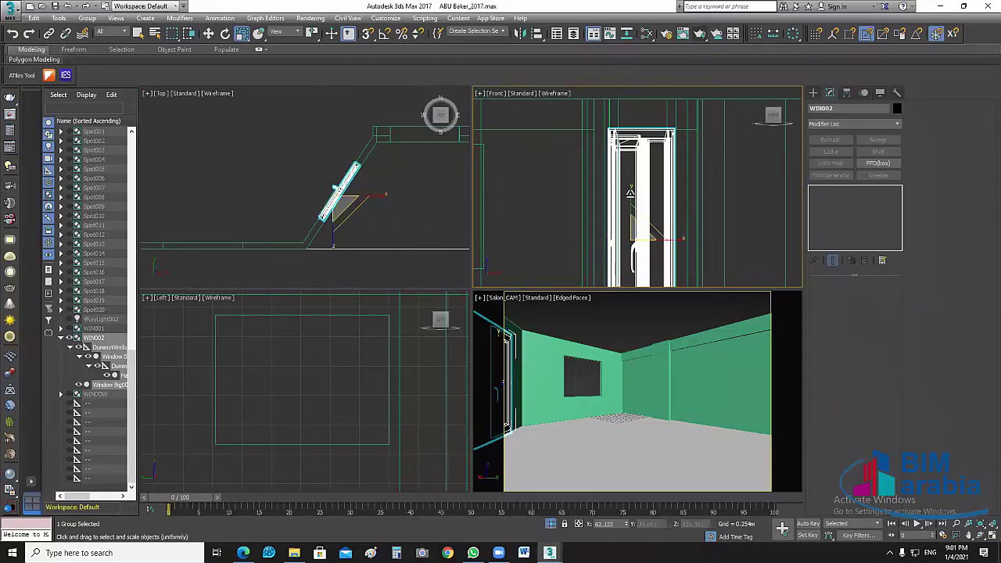
key(w)
middle_drag(740, 186, 691, 119)
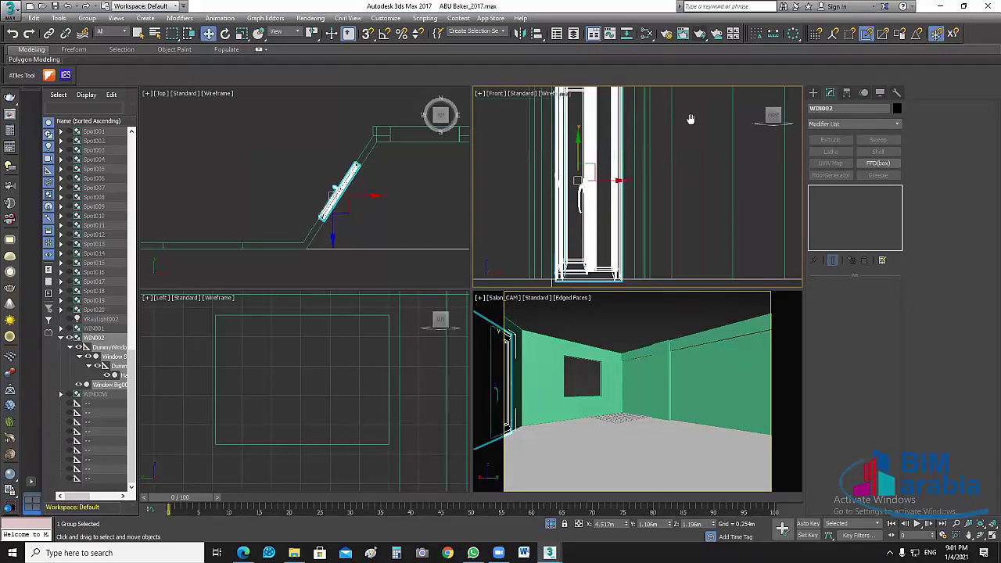
scroll(626, 269, up, 1)
scroll(628, 266, up, 1)
scroll(628, 266, up, 2)
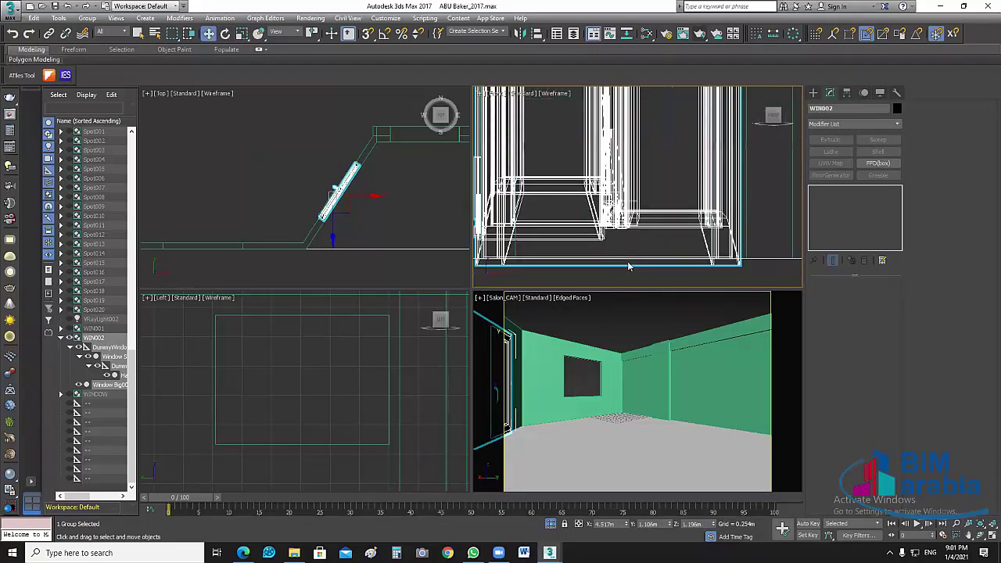
key(z)
scroll(673, 114, up, 2)
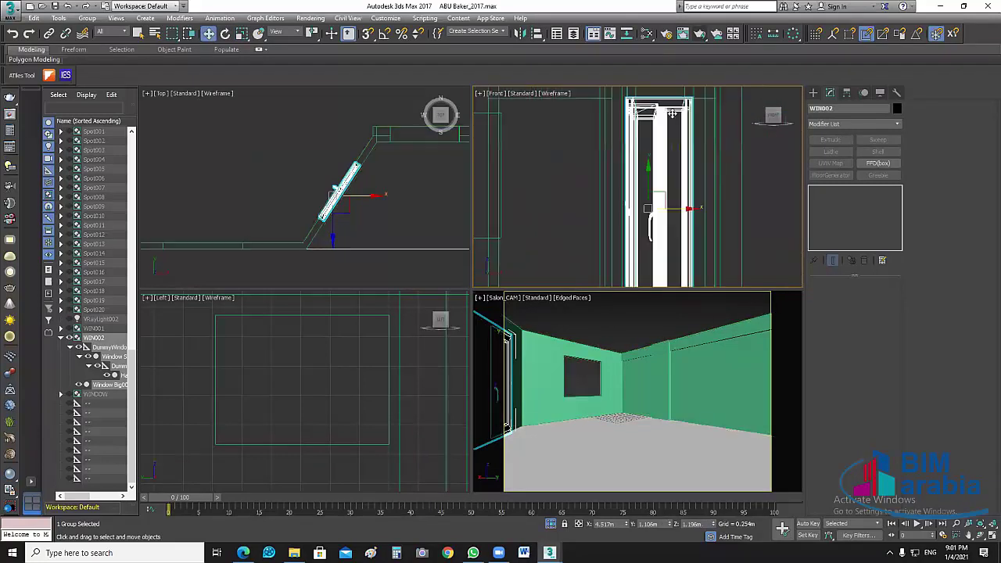
mouse_move(673, 113)
middle_down()
mouse_move(665, 177)
mouse_move(690, 198)
middle_up()
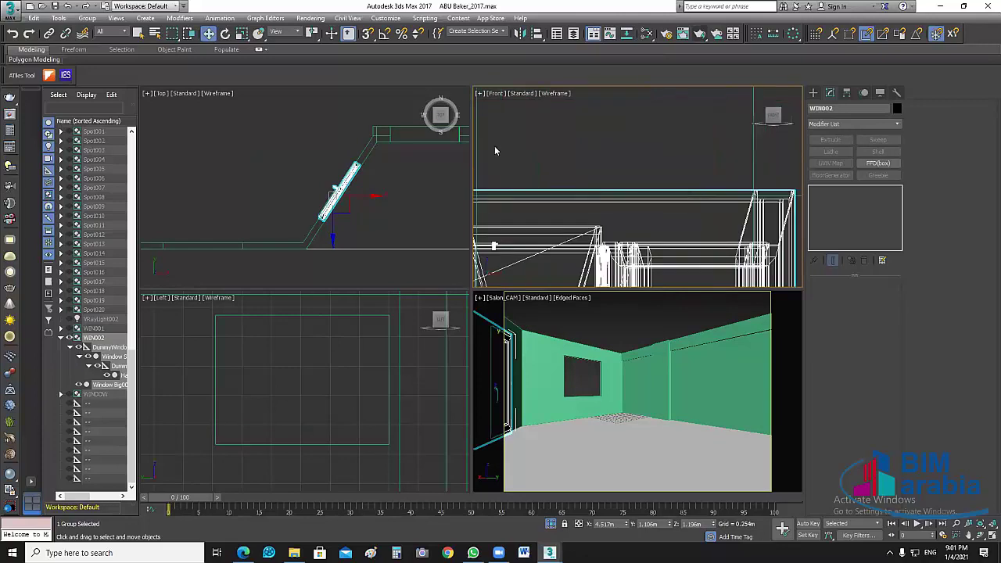
key(shift+z)
key(shift+z)
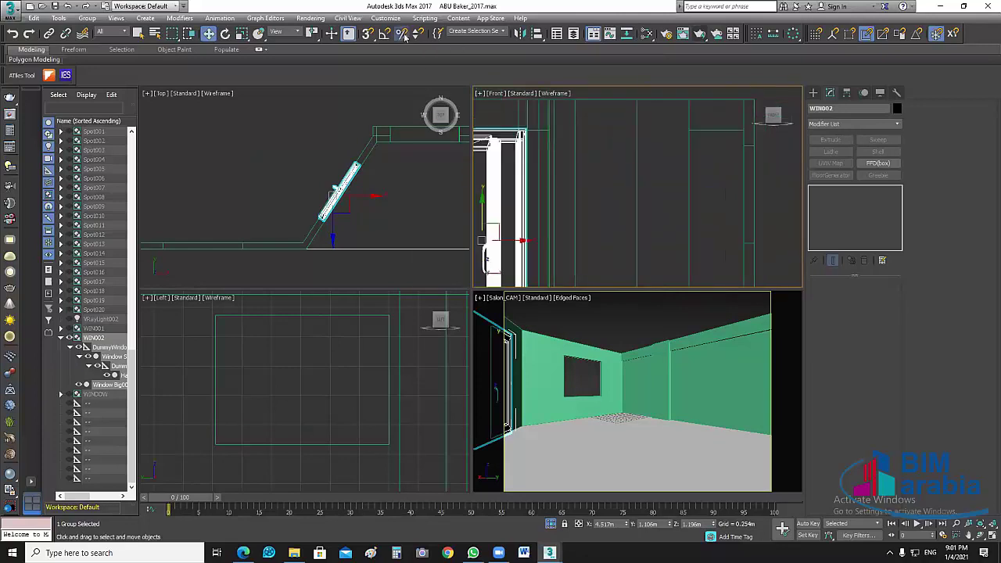
Step: Change the percent snap increment from 10 to 2% and maximize the Front view
right_click(403, 35)
double_click(505, 291)
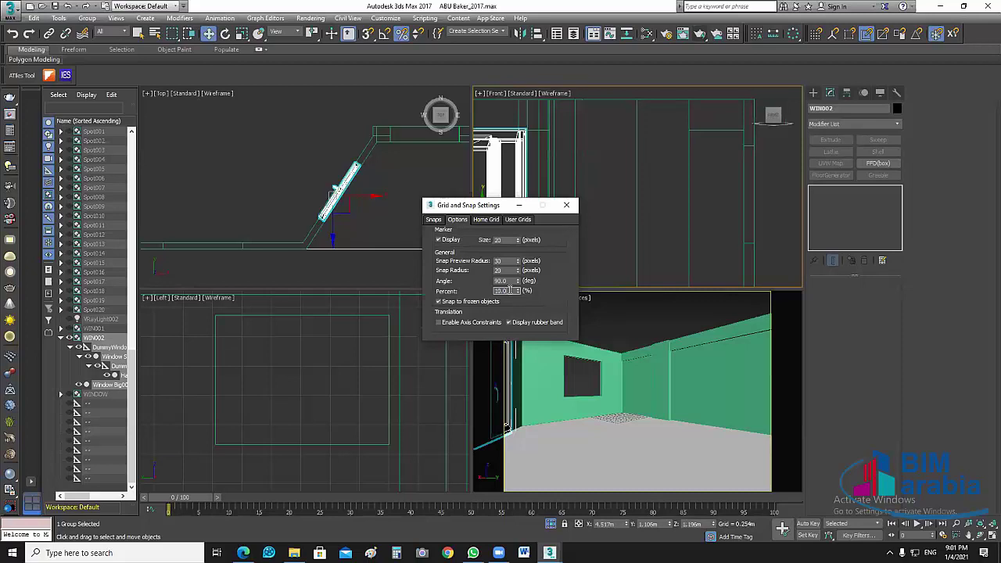
text(2)
click(566, 205)
scroll(603, 179, down, 3)
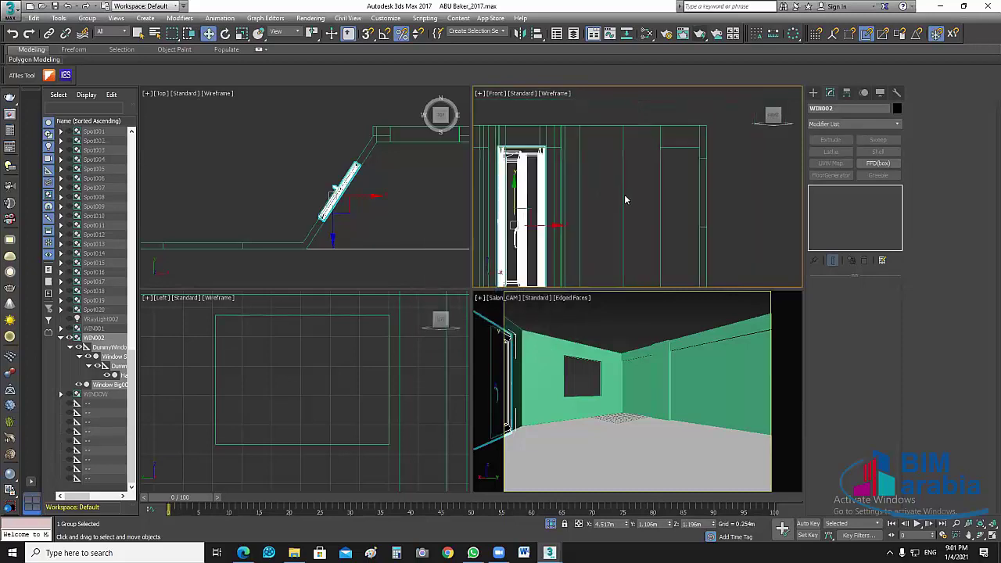
scroll(509, 266, up, 2)
scroll(508, 266, up, 1)
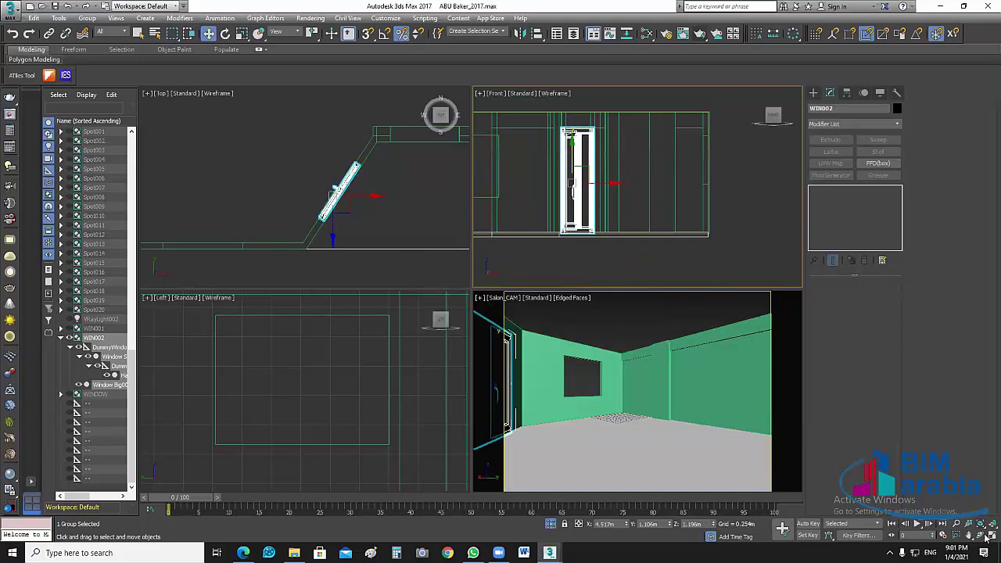
key(alt+w)
Step: Trial-scale the window vertically to 96%, then restore it to 100%
middle_drag(634, 290, 721, 290)
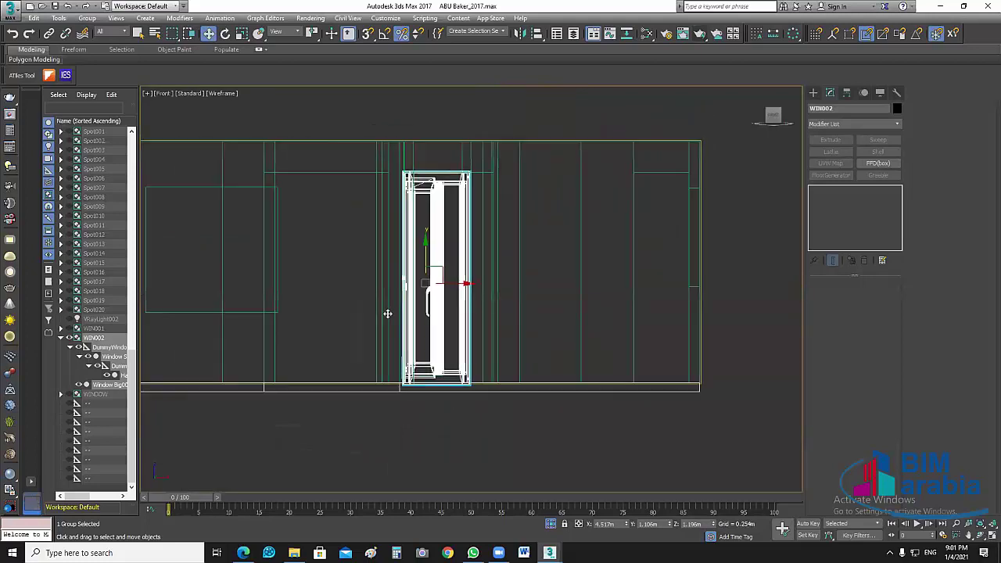
scroll(388, 313, up, 1)
key(r)
middle_drag(444, 229, 440, 236)
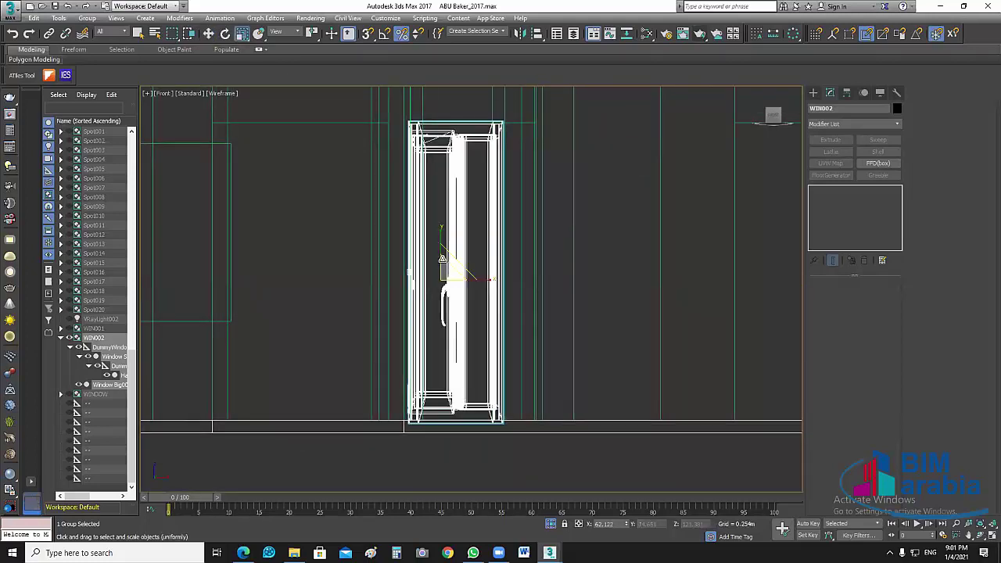
drag(439, 236, 440, 240)
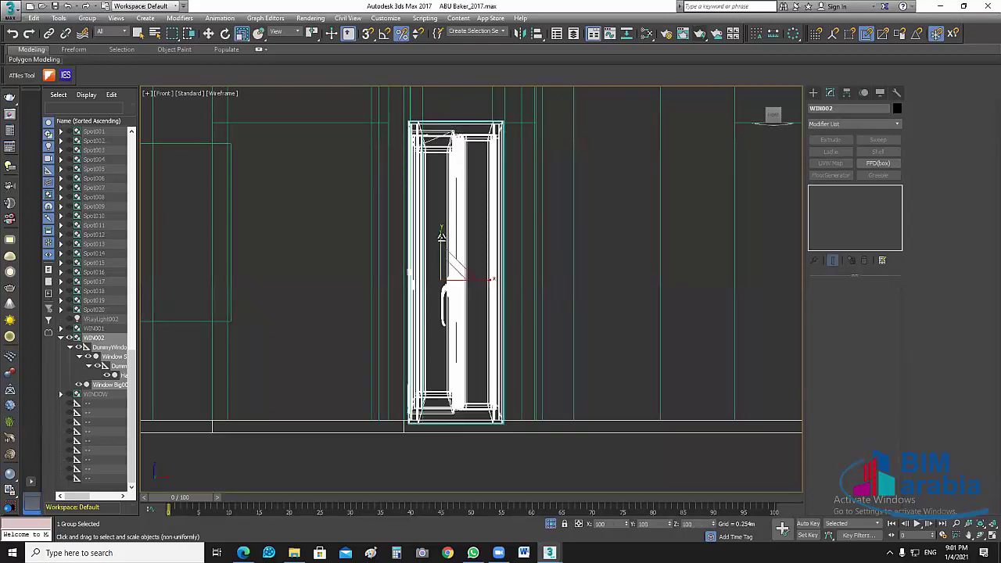
drag(441, 233, 441, 235)
click(617, 274)
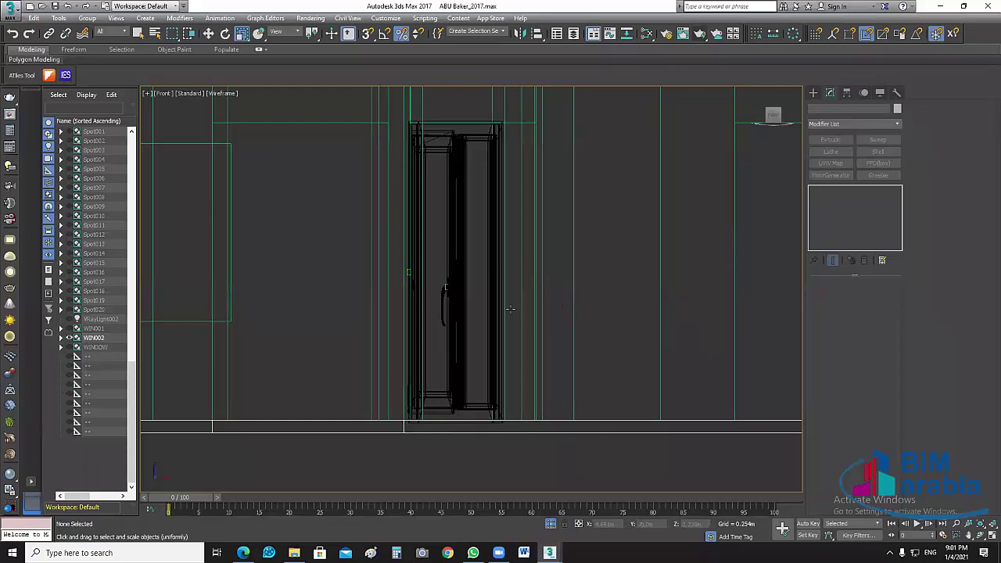
Step: Recheck the 2.0 percent snap value in the grid and snap settings
scroll(502, 189, up, 2)
scroll(626, 297, up, 5)
scroll(626, 298, down, 3)
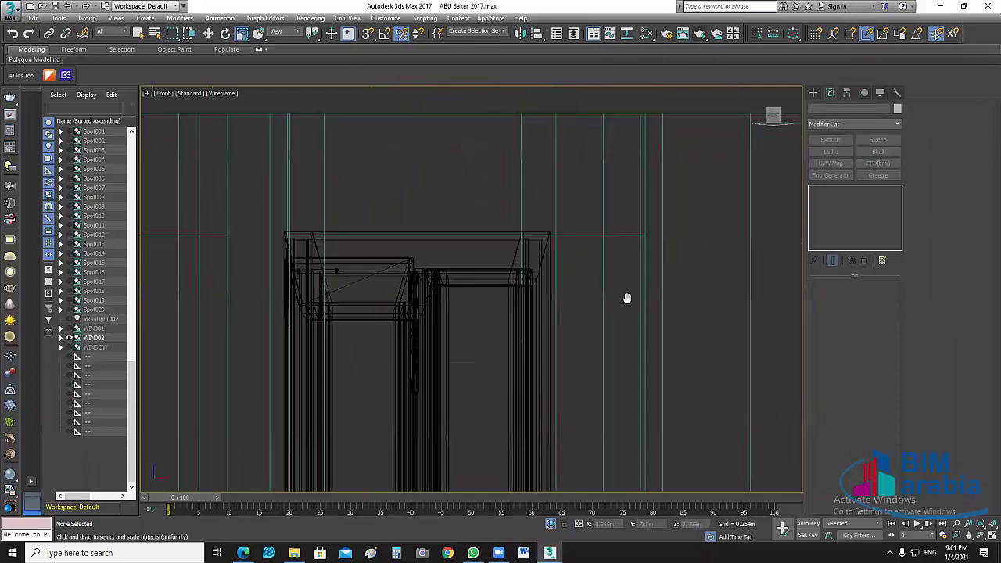
scroll(585, 204, down, 2)
scroll(579, 193, down, 3)
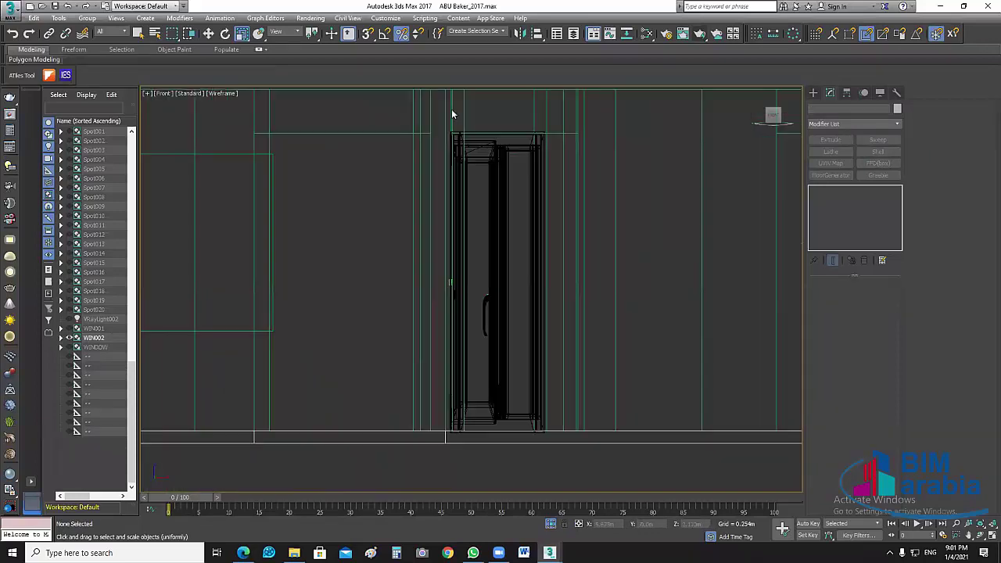
right_click(401, 33)
double_click(507, 291)
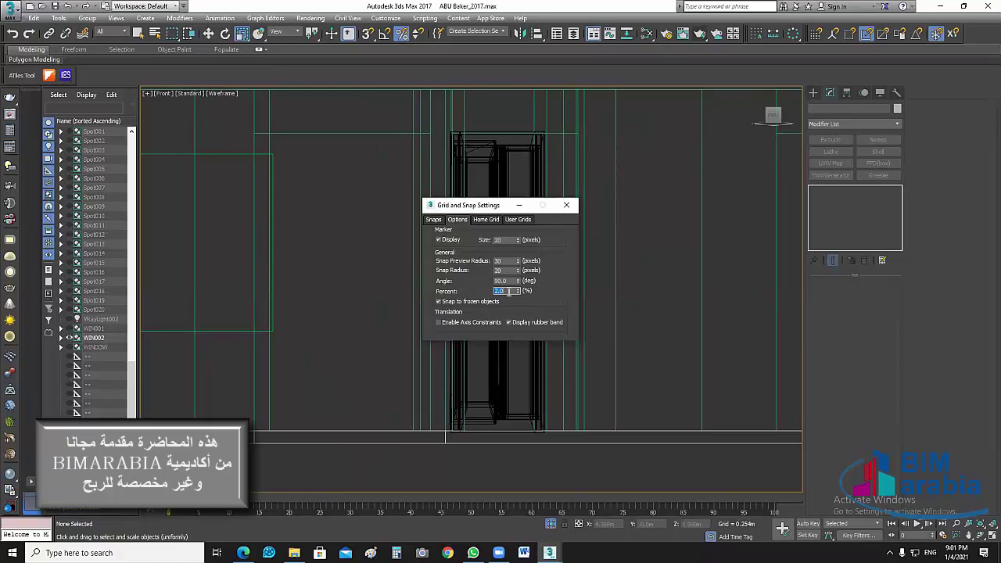
click(566, 205)
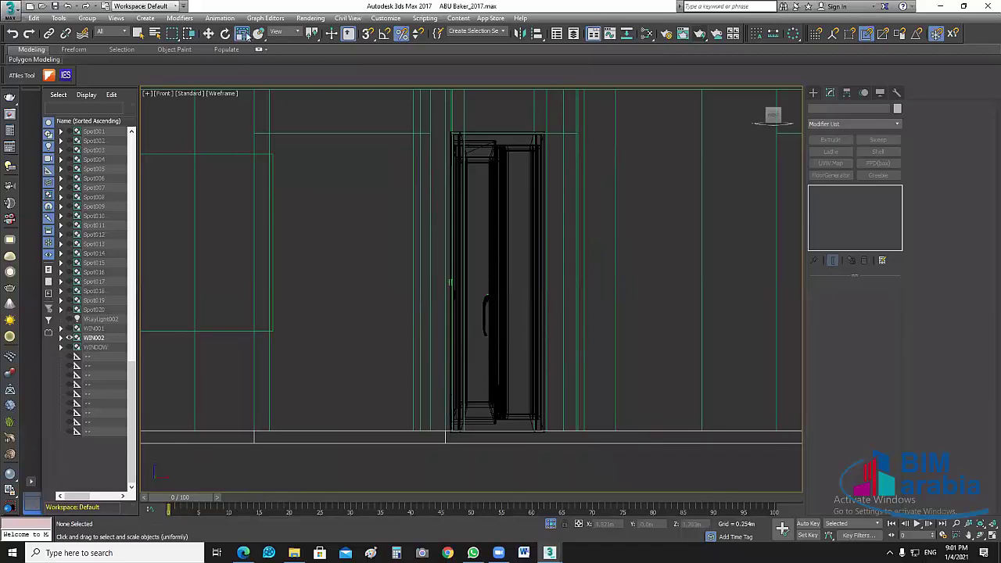
Step: Try shrinking the WIN002 group's height, undo it, and return to Select and Move
click(501, 288)
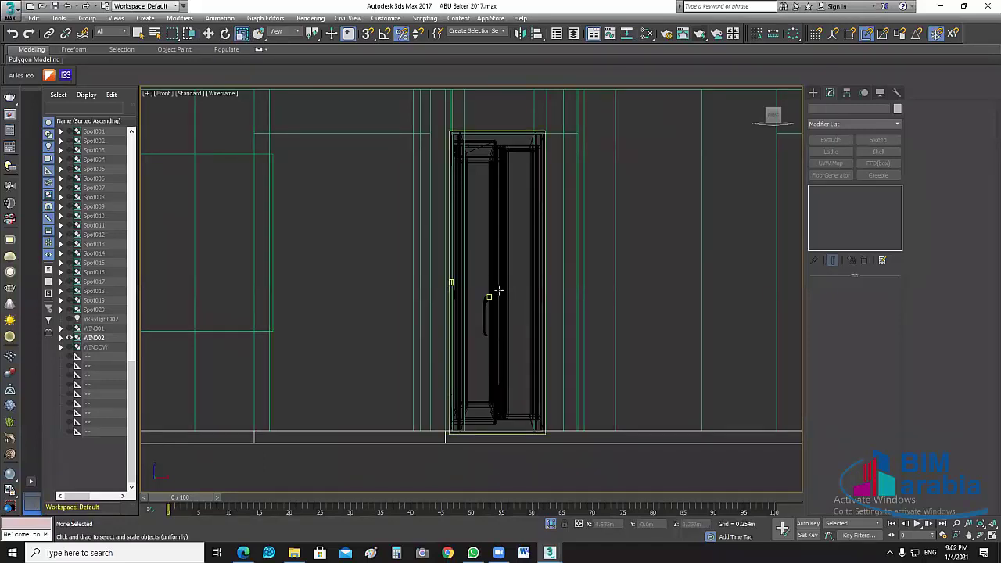
click(479, 286)
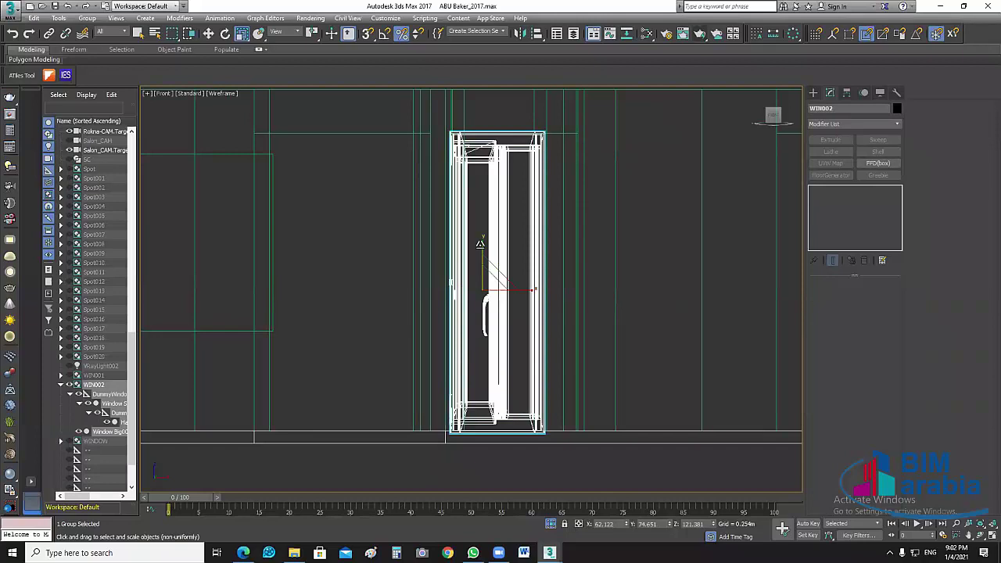
drag(480, 244, 483, 245)
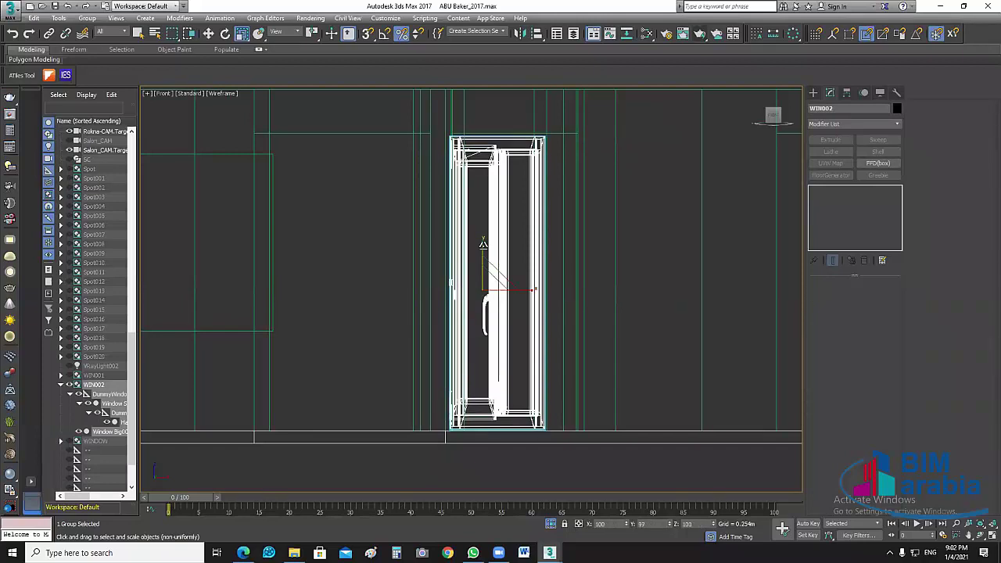
key(ctrl+z)
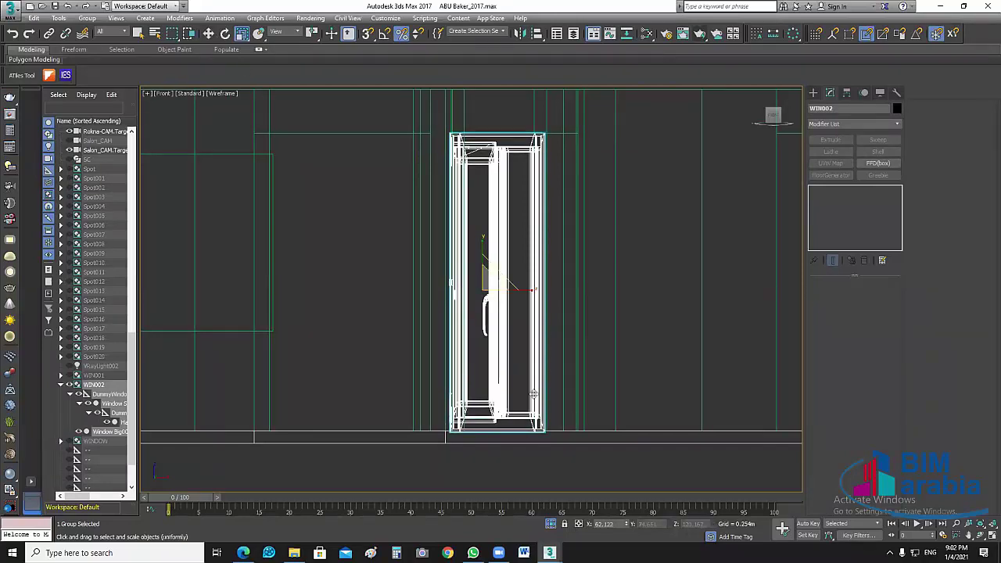
key(w)
scroll(529, 110, up, 3)
scroll(557, 166, up, 4)
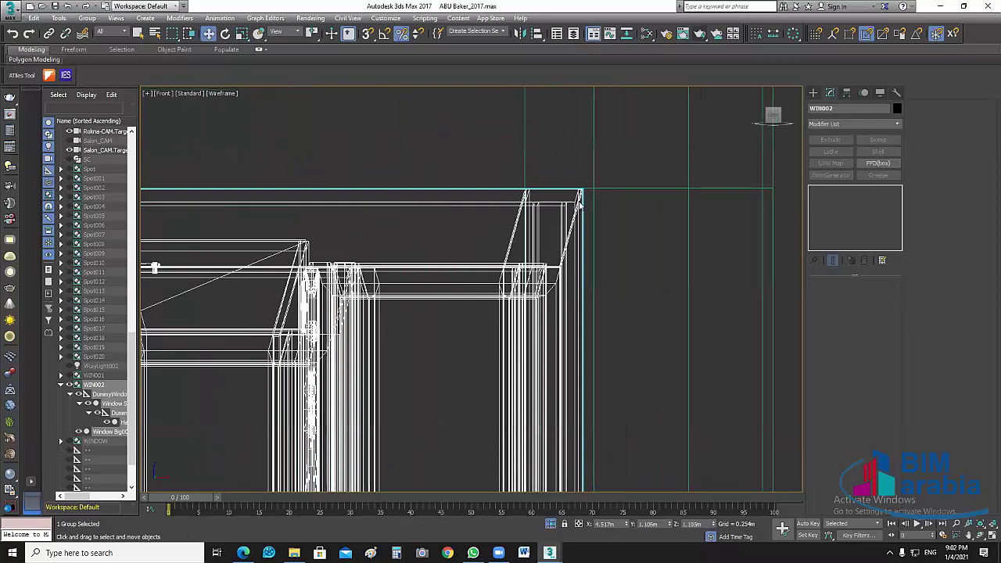
scroll(636, 337, down, 3)
scroll(611, 400, down, 3)
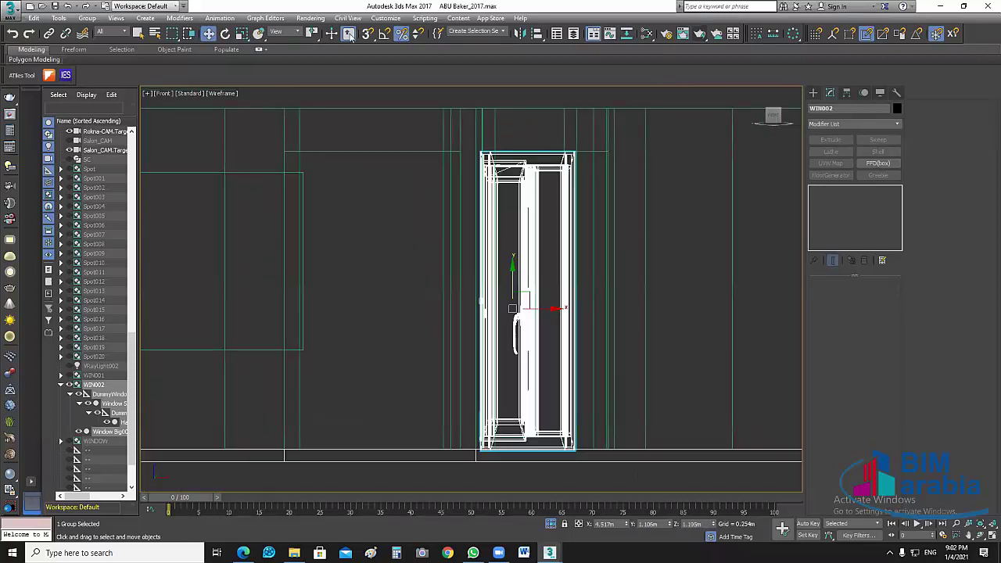
click(715, 342)
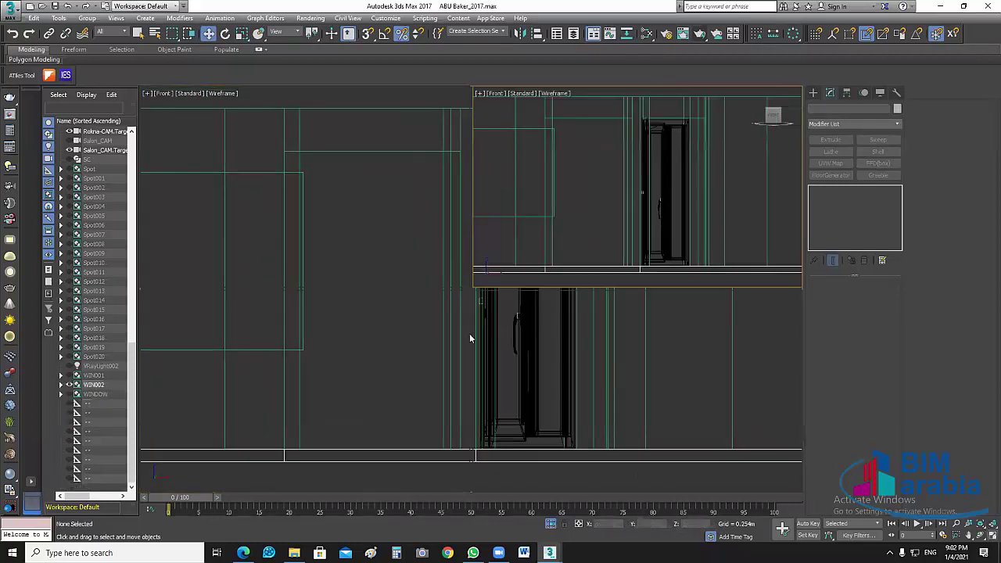
click(381, 185)
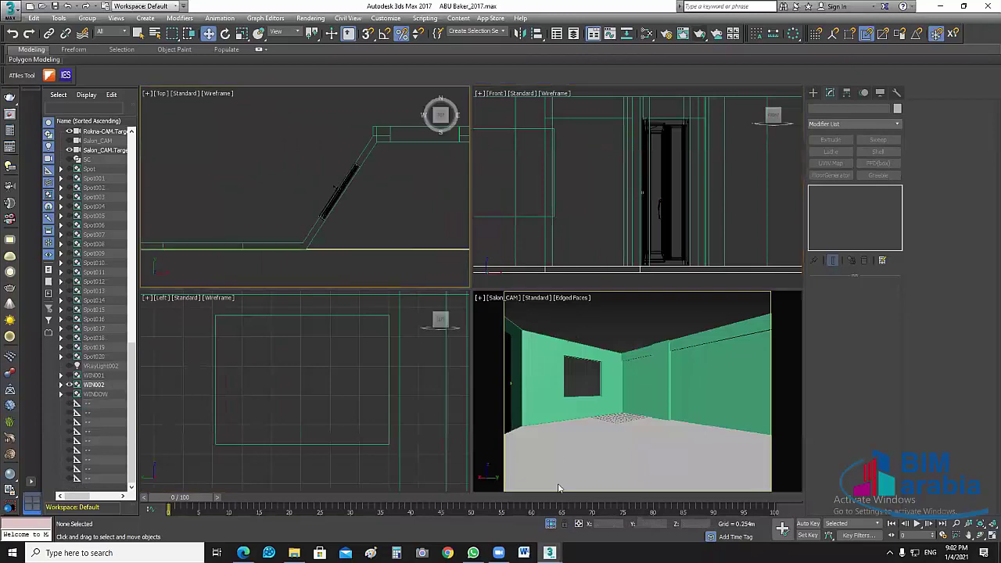
Step: Unhide all objects and set the first ceiling VRayLight's Multiplier to 150
click(552, 525)
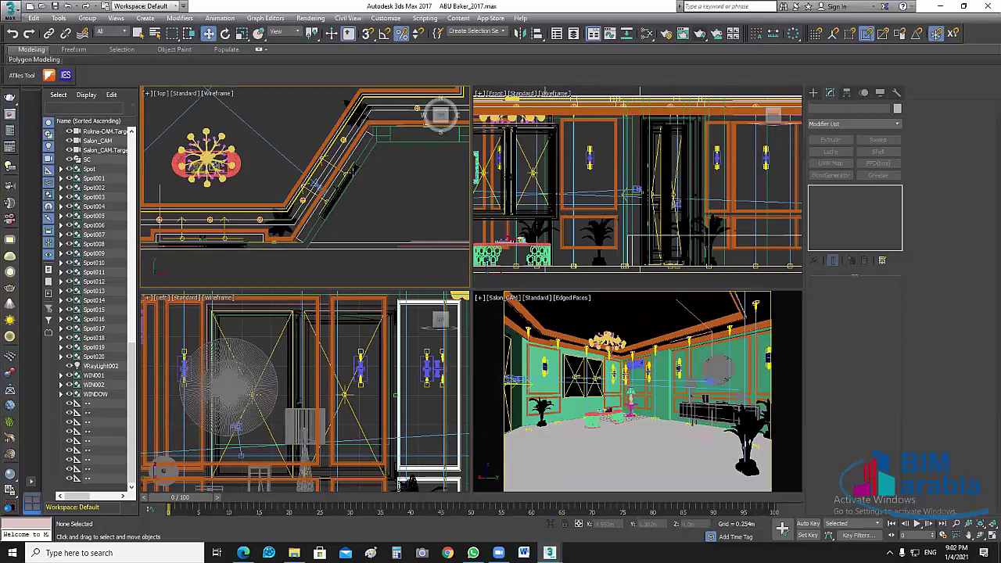
scroll(356, 133, up, 2)
scroll(356, 133, up, 3)
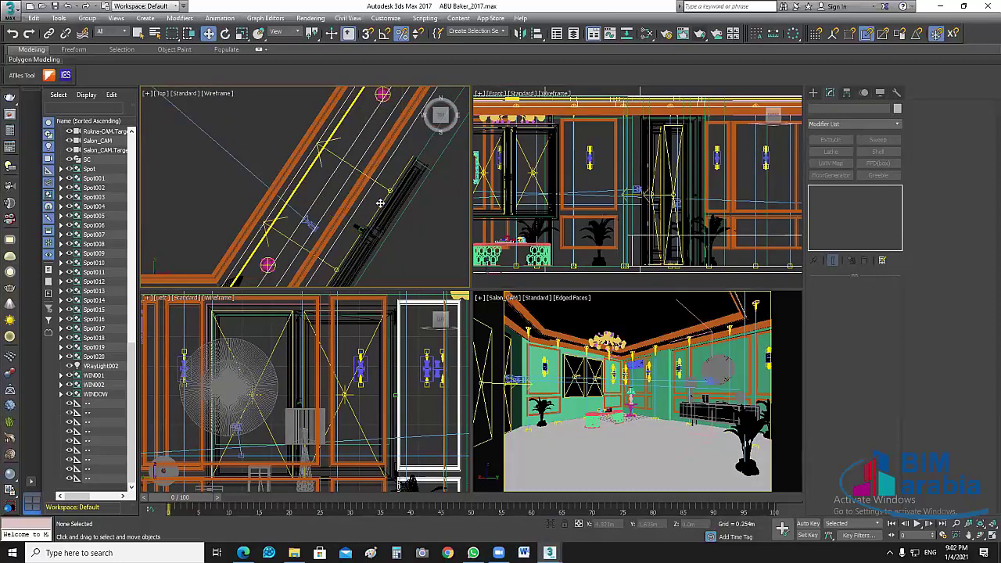
click(380, 203)
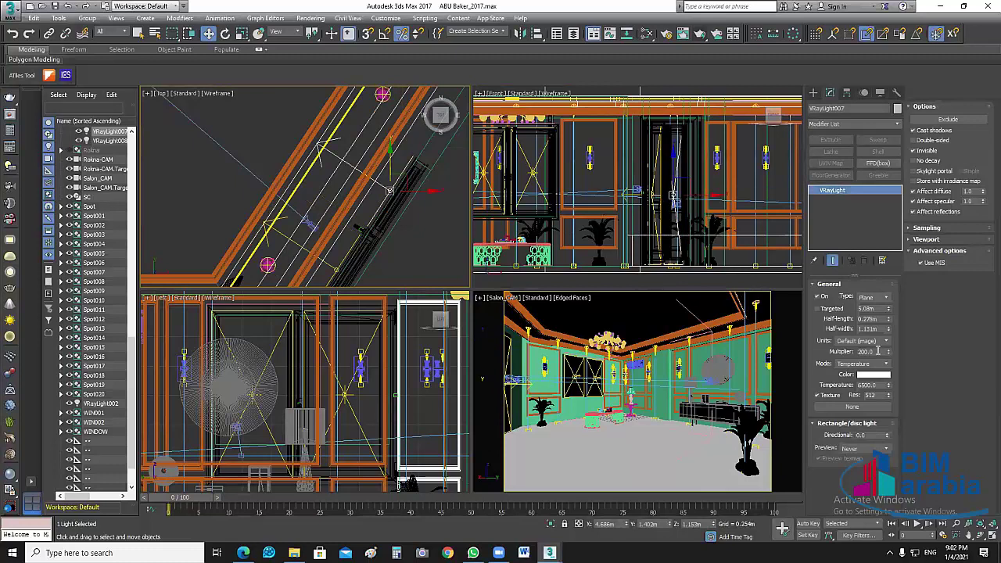
double_click(878, 352)
text(150)
key(Return)
Step: Set VRayLight008's Multiplier to 150 as well
click(330, 258)
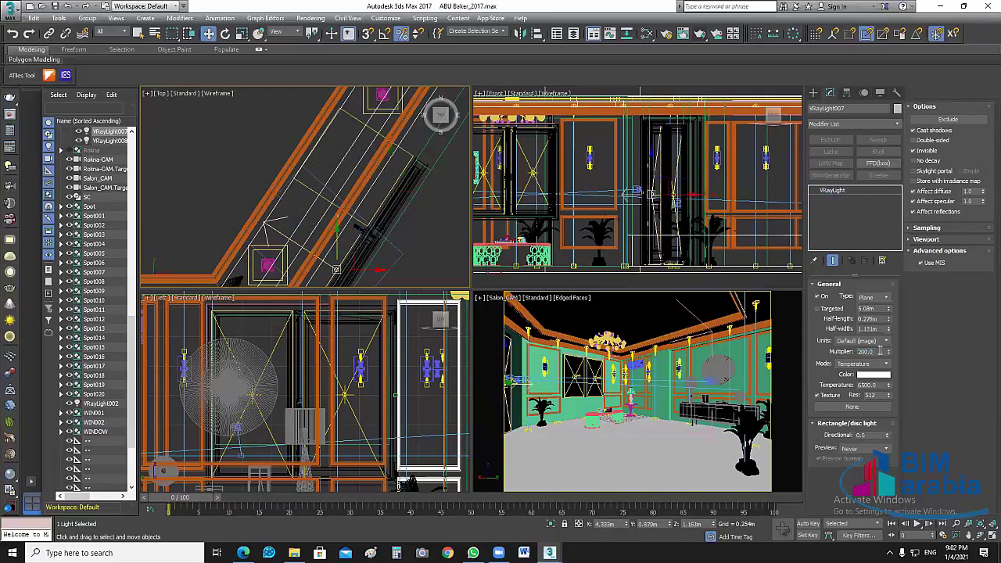
double_click(878, 351)
text(150)
key(Return)
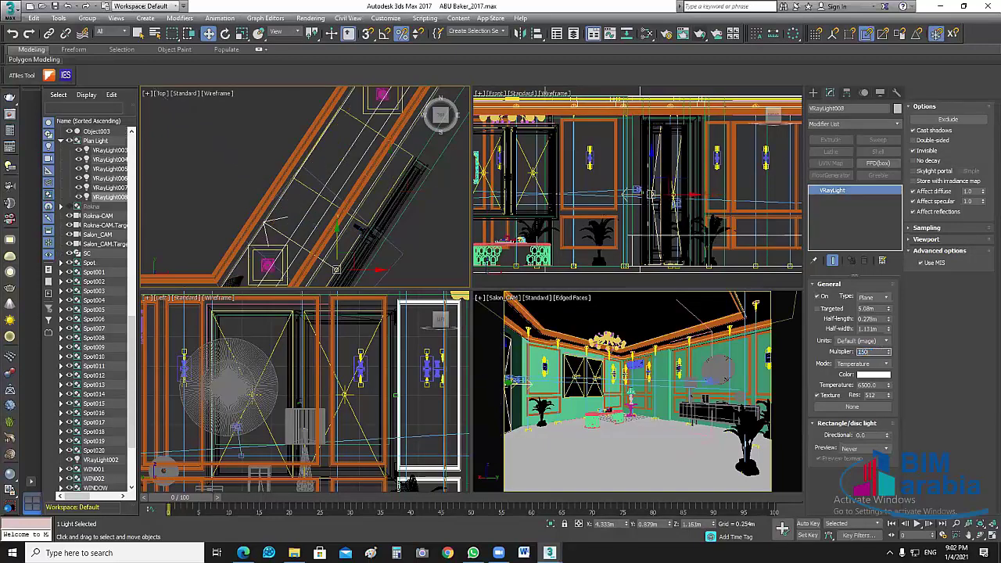
click(227, 164)
Step: Select a ceiling VRayLight on another wall and enter 15 in its Multiplier field
scroll(227, 164, down, 2)
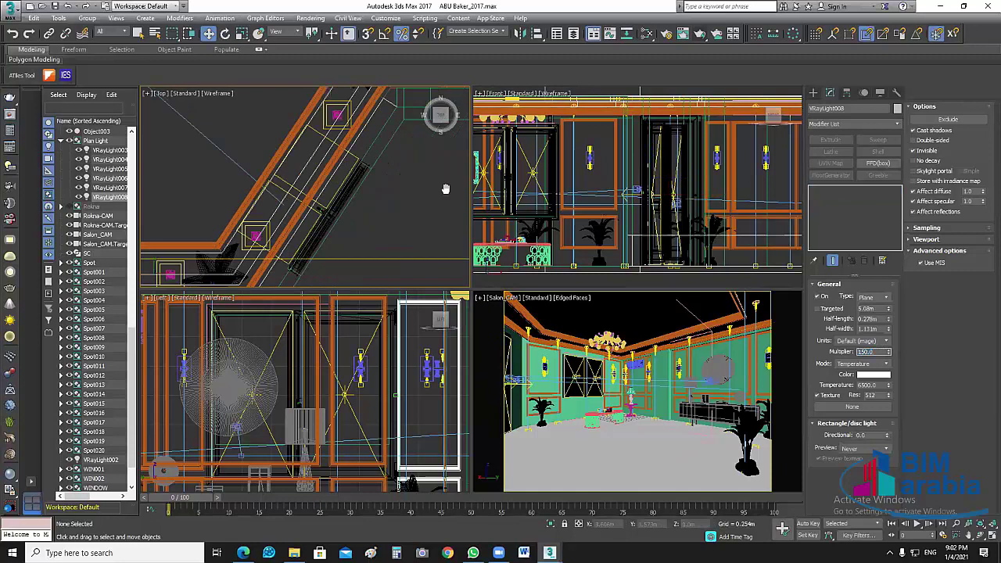
middle_drag(445, 188, 323, 164)
scroll(323, 164, up, 3)
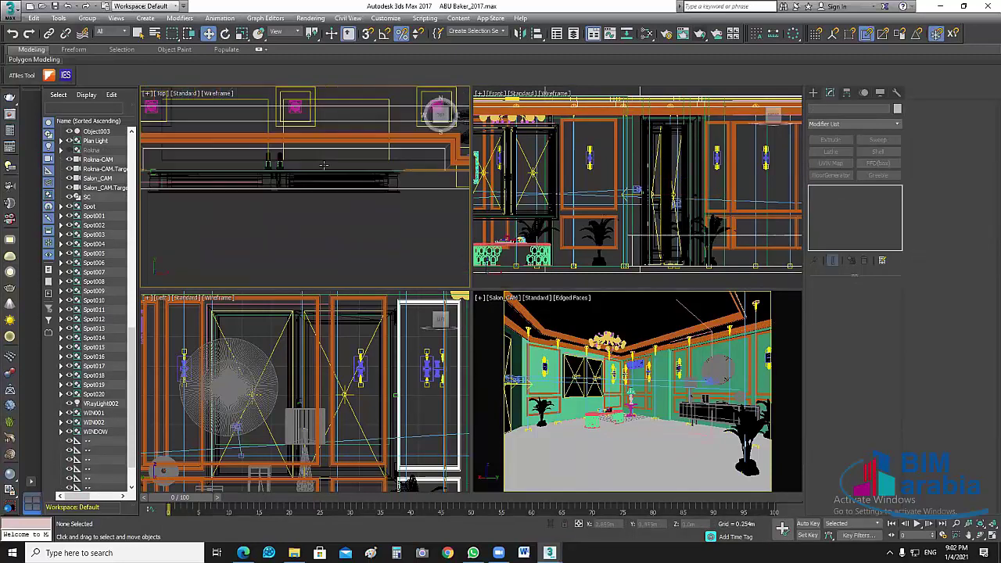
middle_drag(342, 228, 408, 262)
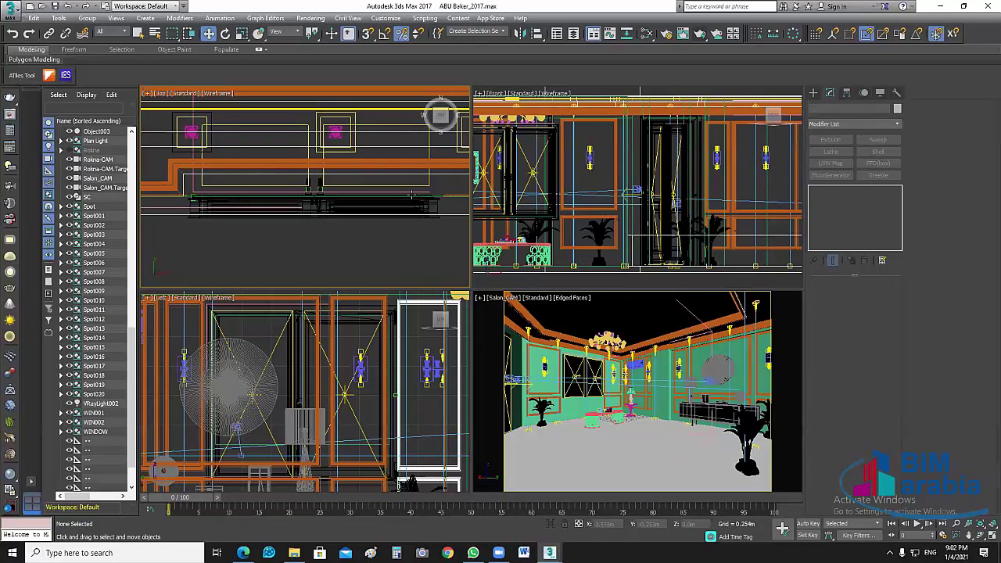
click(412, 194)
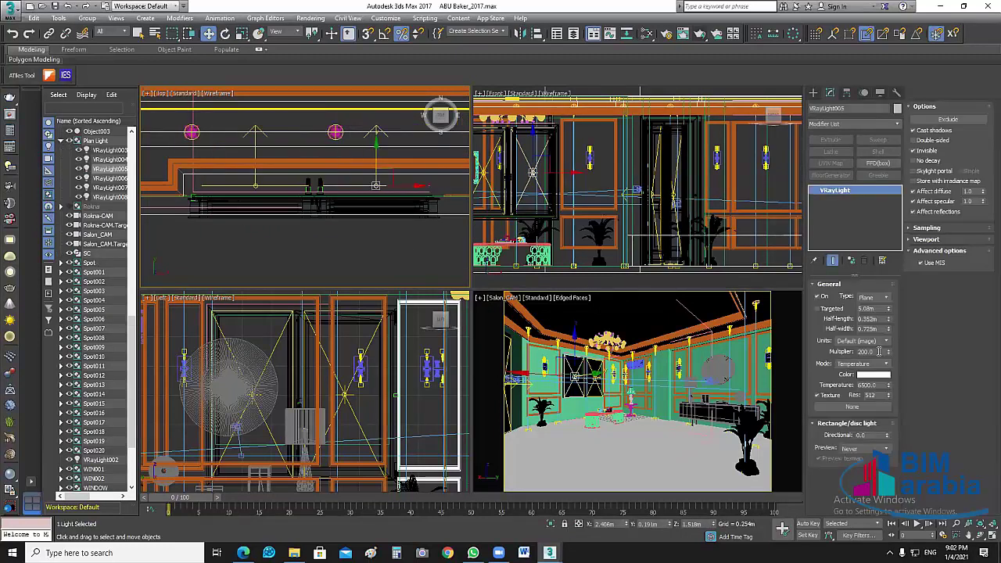
double_click(879, 352)
text(15)
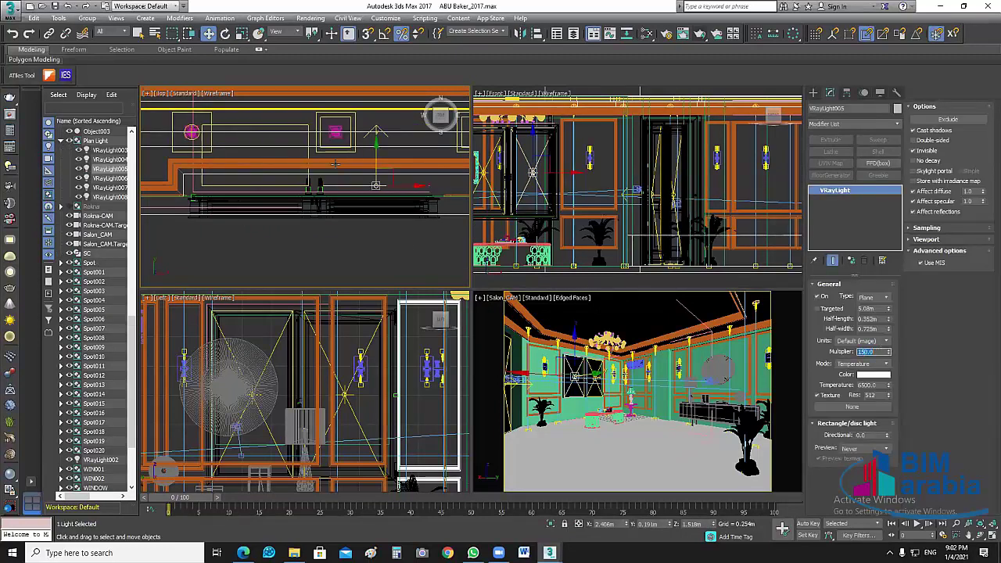
click(299, 163)
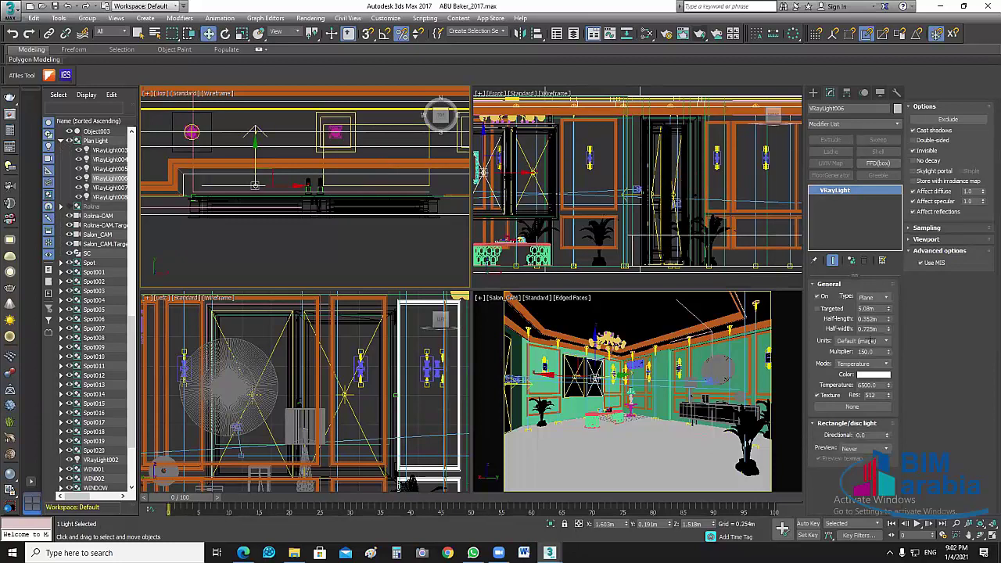
click(391, 257)
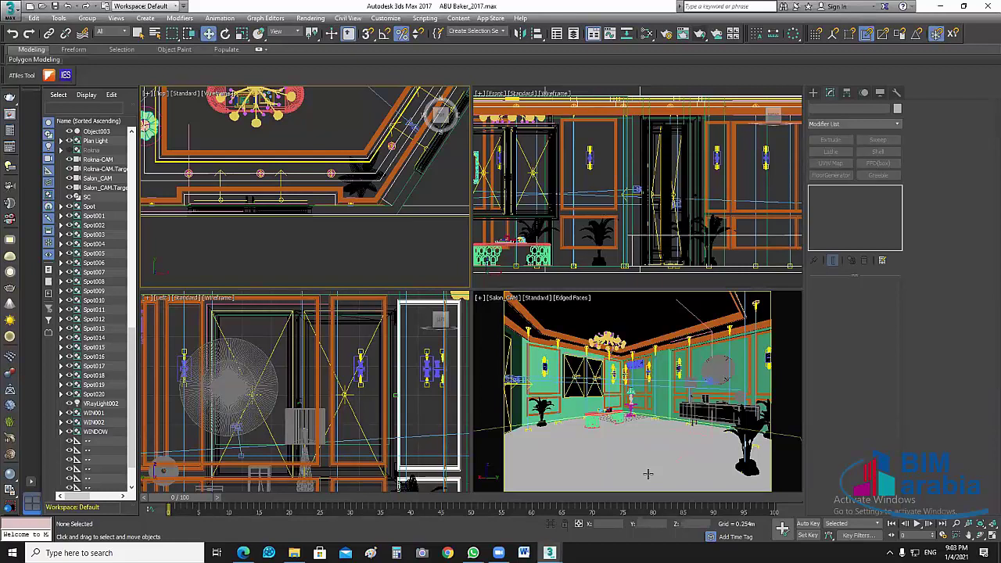
Step: Open Render Setup to the V-Ray tab's Global switches rollout
click(311, 18)
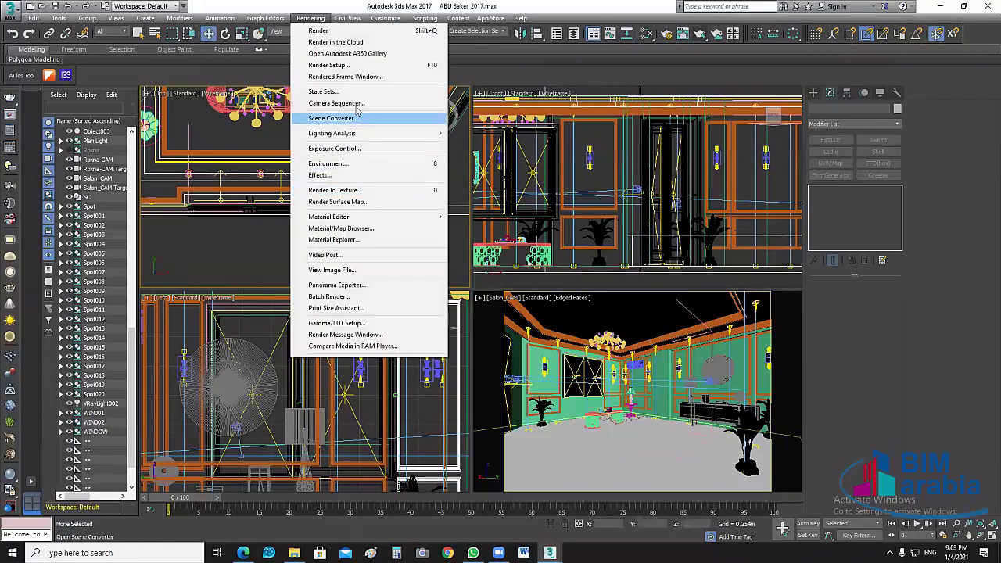
click(352, 65)
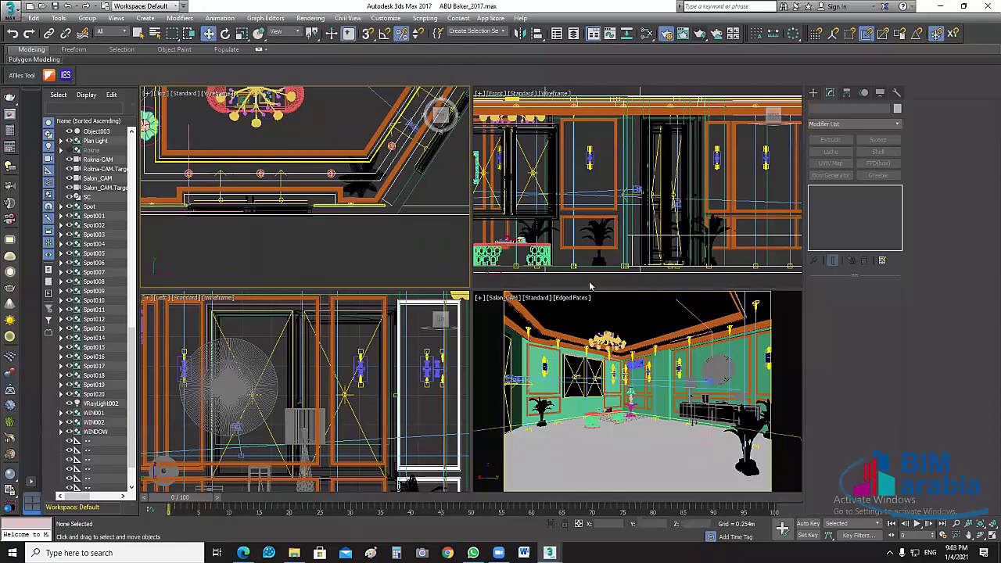
click(409, 100)
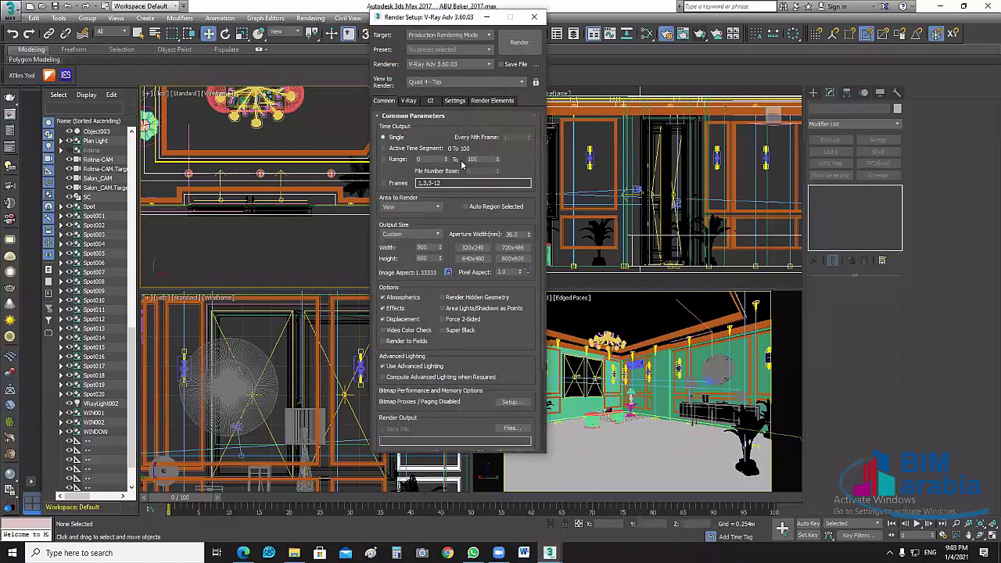
click(384, 203)
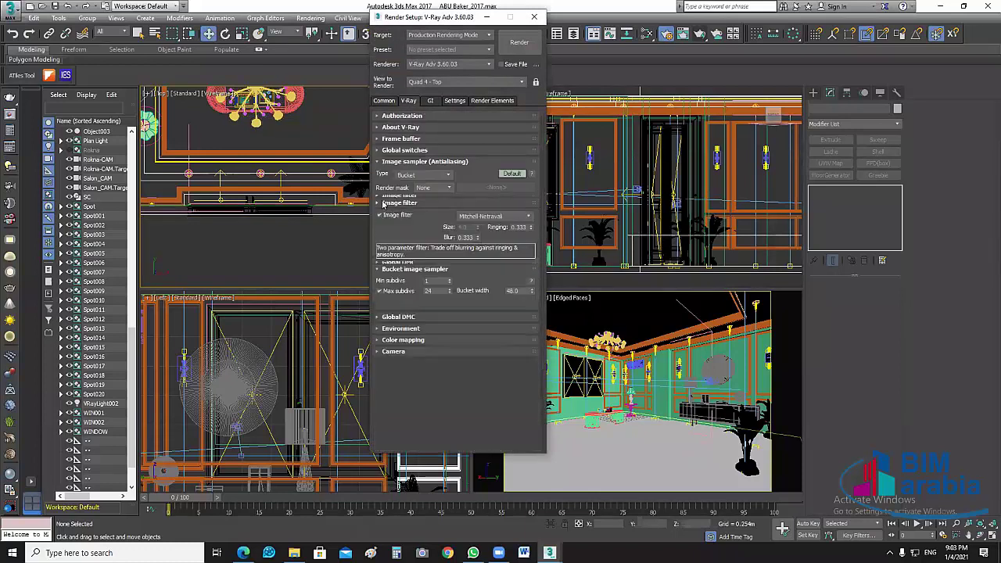
click(384, 203)
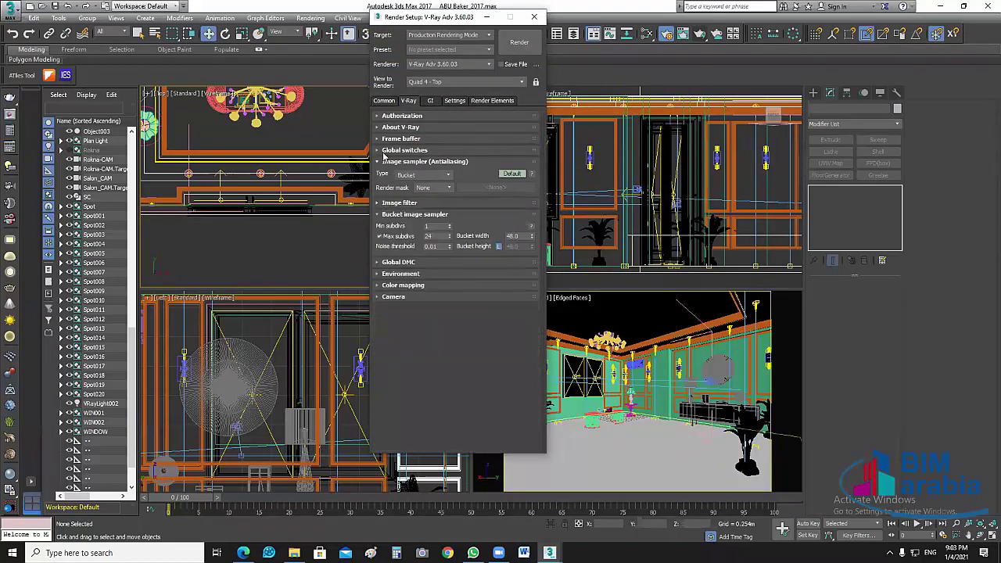
click(385, 150)
Step: Exclude curtain, curtain001 and curtain003 from the material override via the Exclude list
click(519, 233)
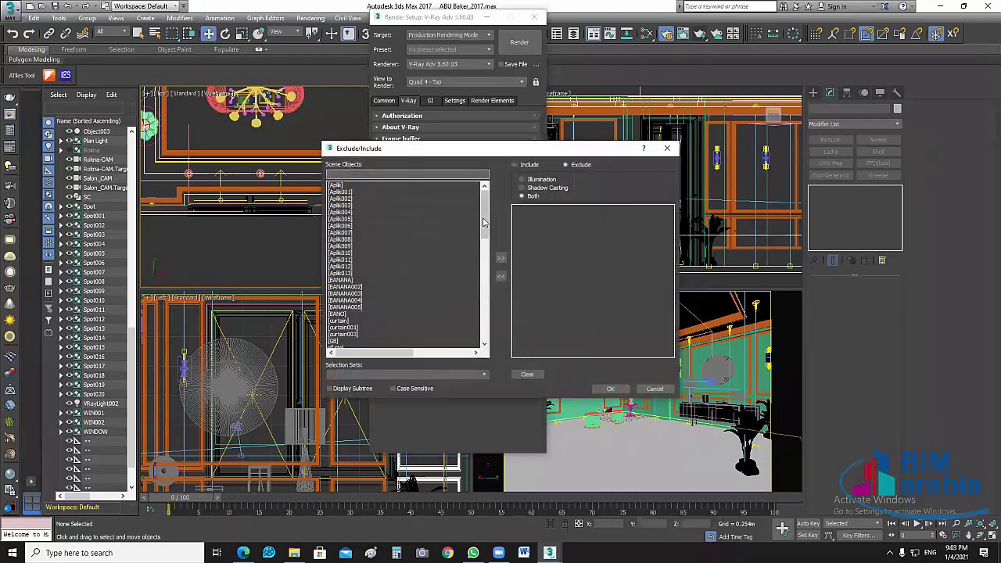
drag(484, 213, 487, 275)
scroll(488, 313, up, 2)
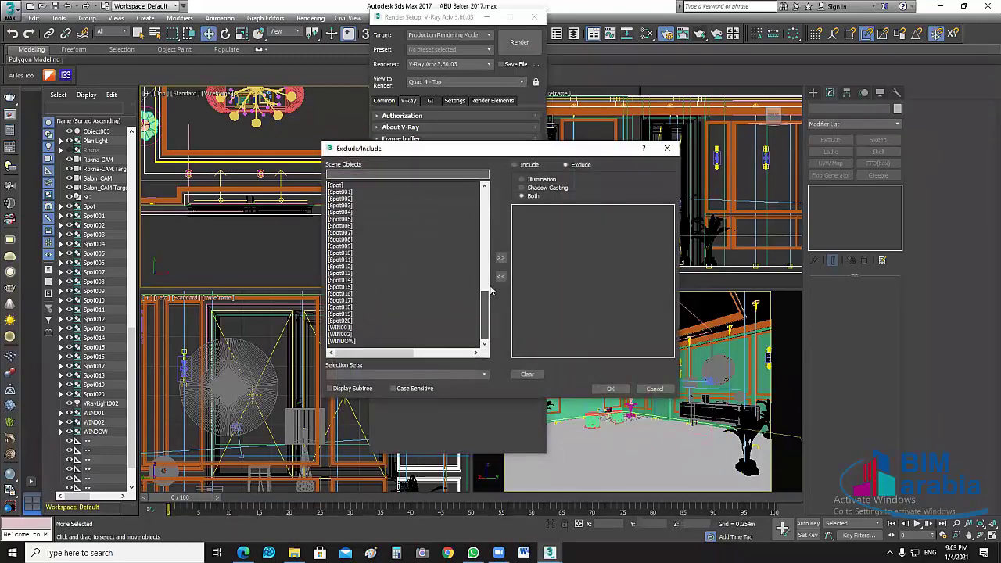
scroll(486, 249, up, 2)
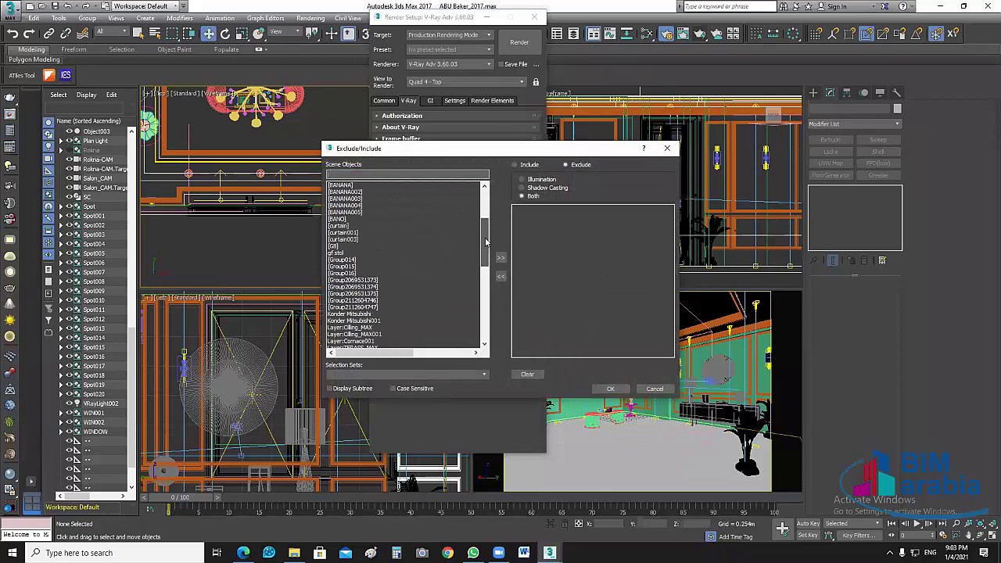
mouse_move(486, 249)
mouse_down()
mouse_move(485, 209)
mouse_move(494, 336)
mouse_up()
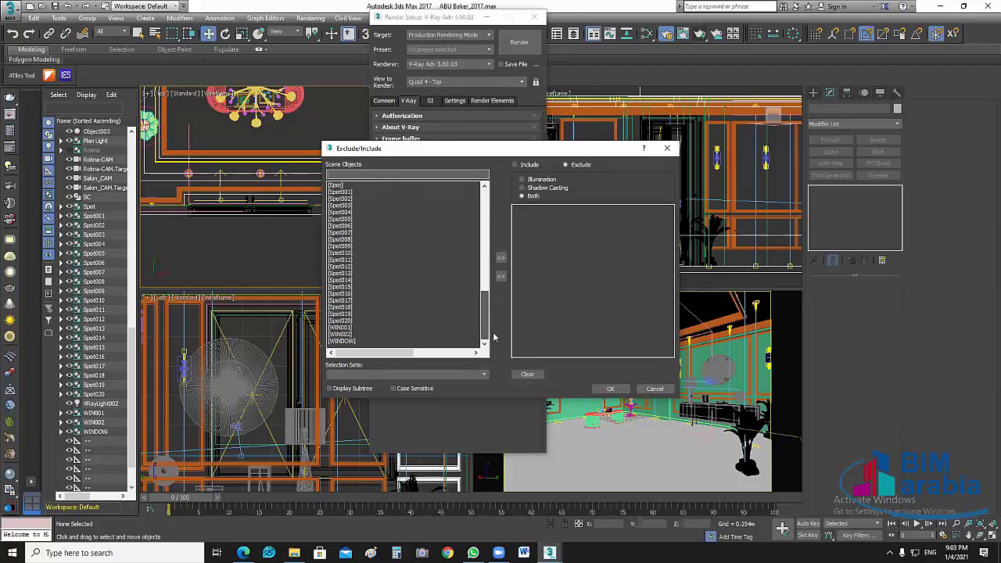
drag(486, 328, 480, 278)
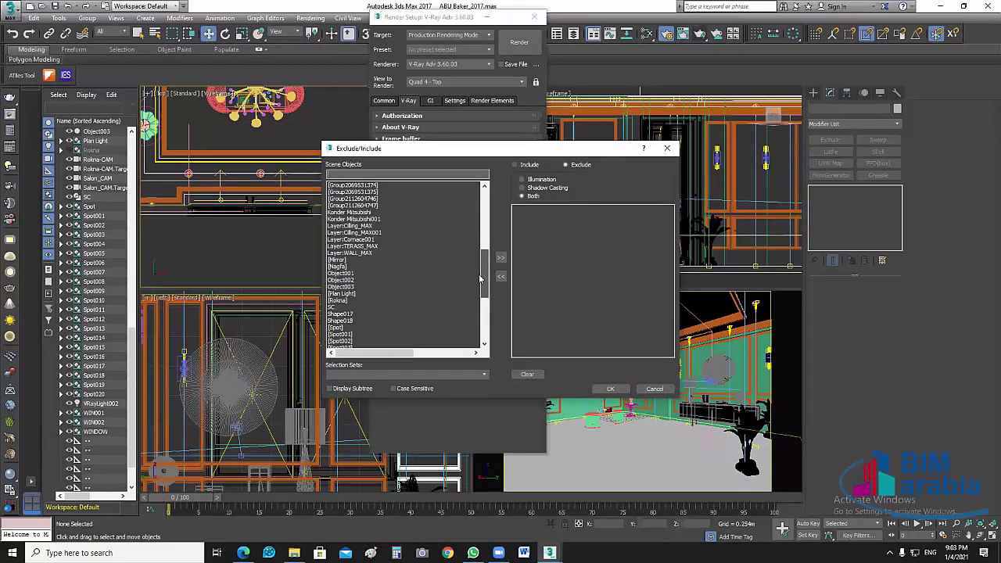
scroll(370, 268, up, 1)
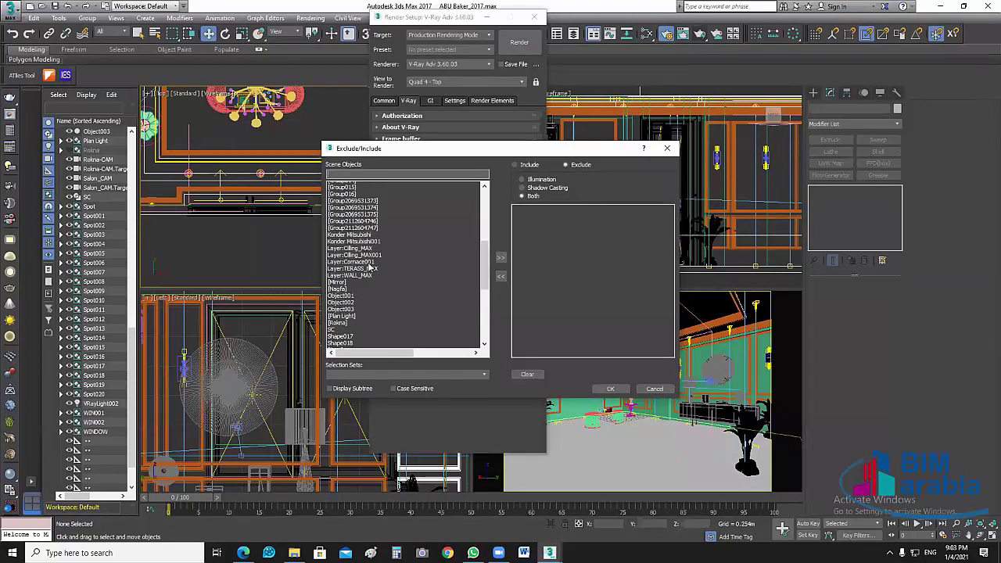
scroll(371, 268, up, 1)
scroll(371, 269, up, 1)
scroll(370, 268, up, 1)
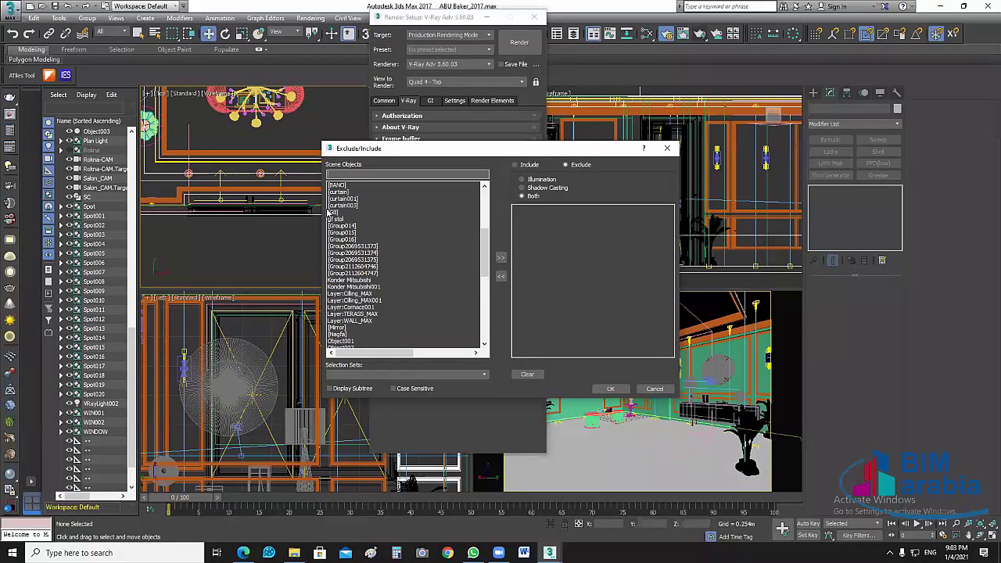
click(336, 205)
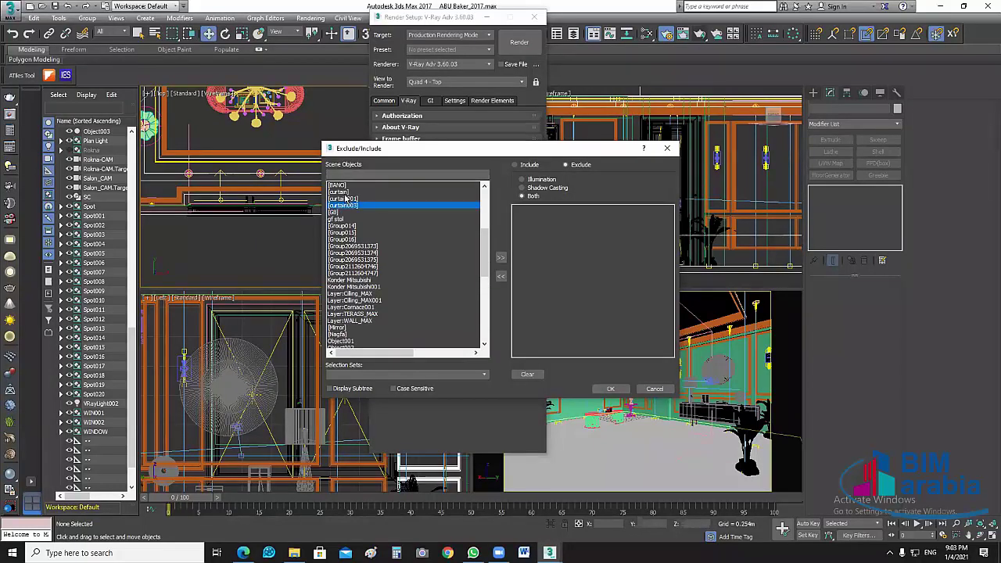
ctrl+click(345, 199)
ctrl+click(339, 192)
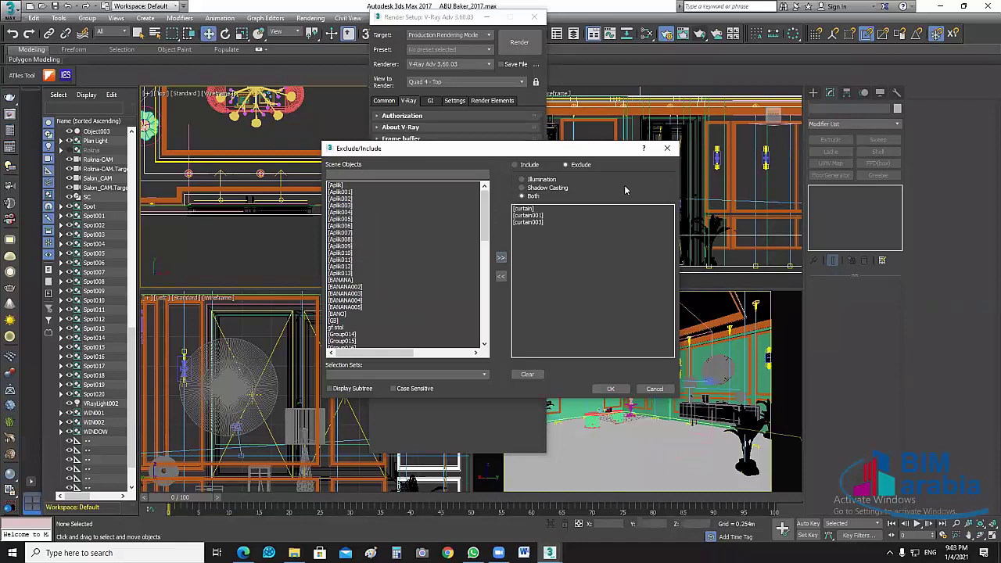
click(611, 388)
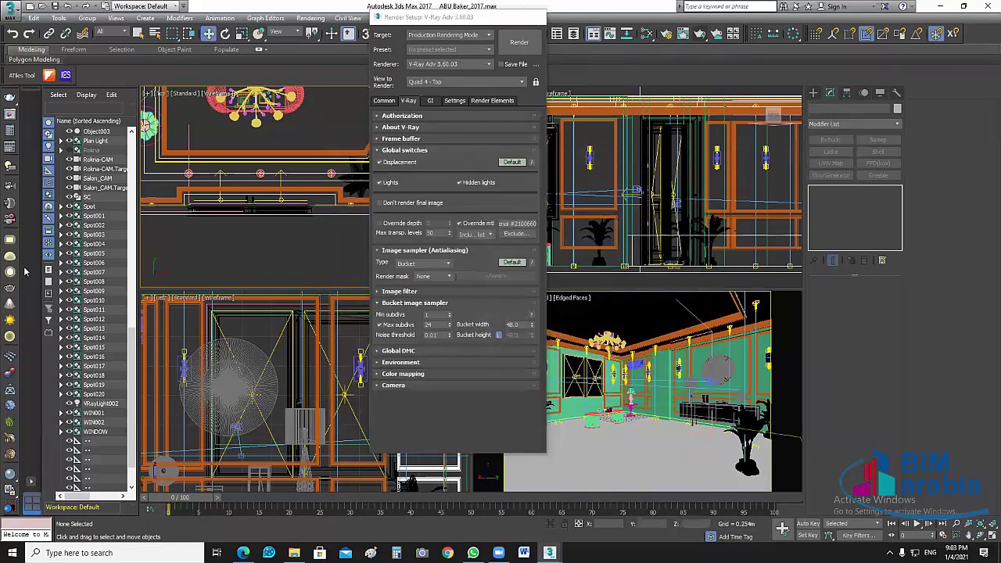
Step: Close Render Setup and scroll Scene Explorer up to the curtain groups
key(F10)
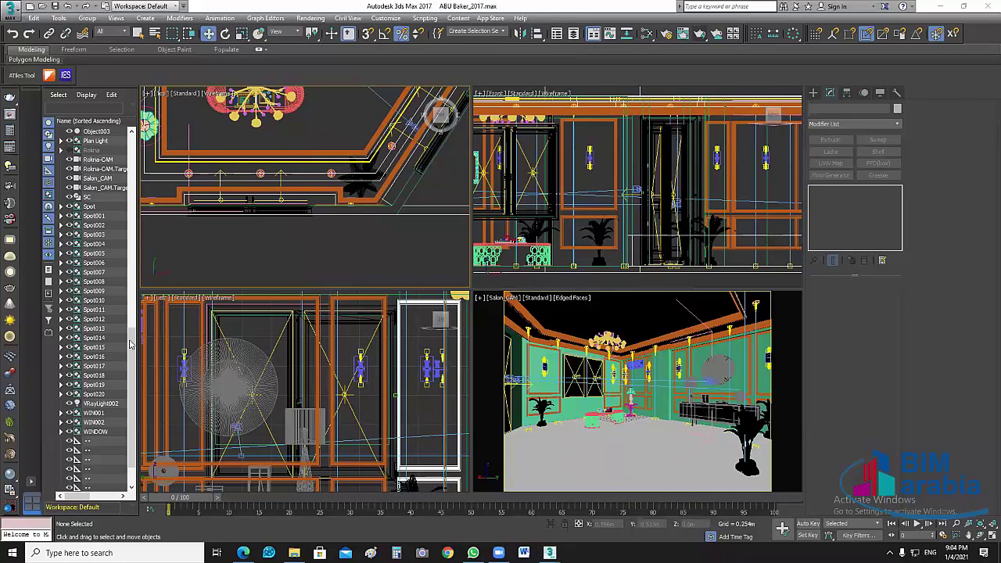
drag(134, 366, 133, 250)
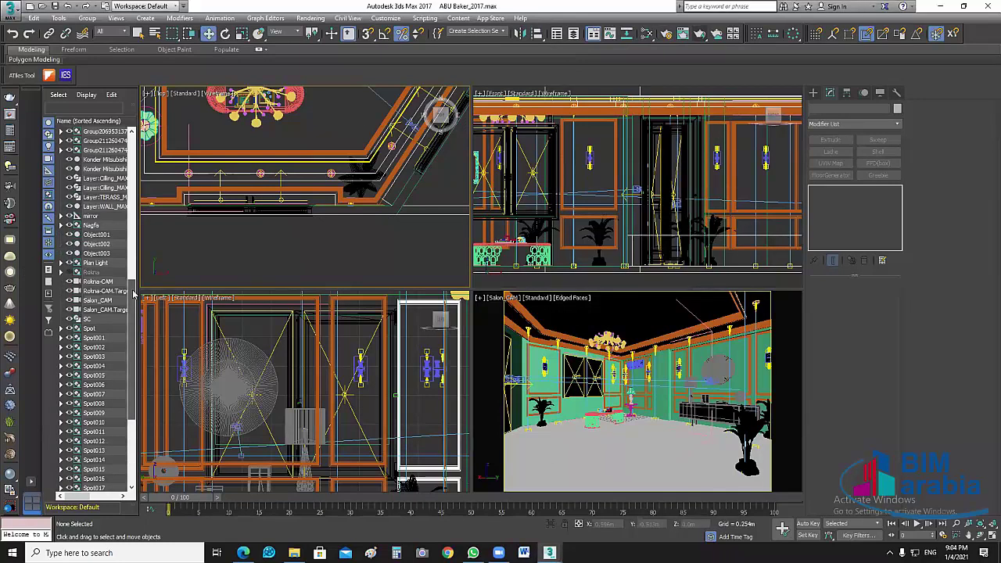
scroll(132, 234, up, 3)
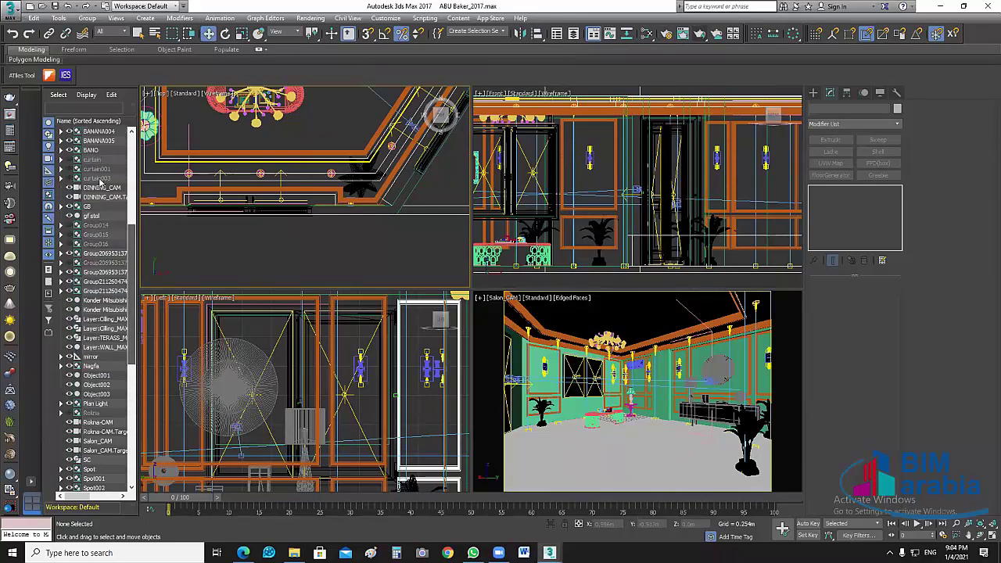
scroll(109, 203, up, 2)
Step: Unhide curtain, curtain001 and curtain003, then make the camera viewport active
click(74, 178)
click(69, 179)
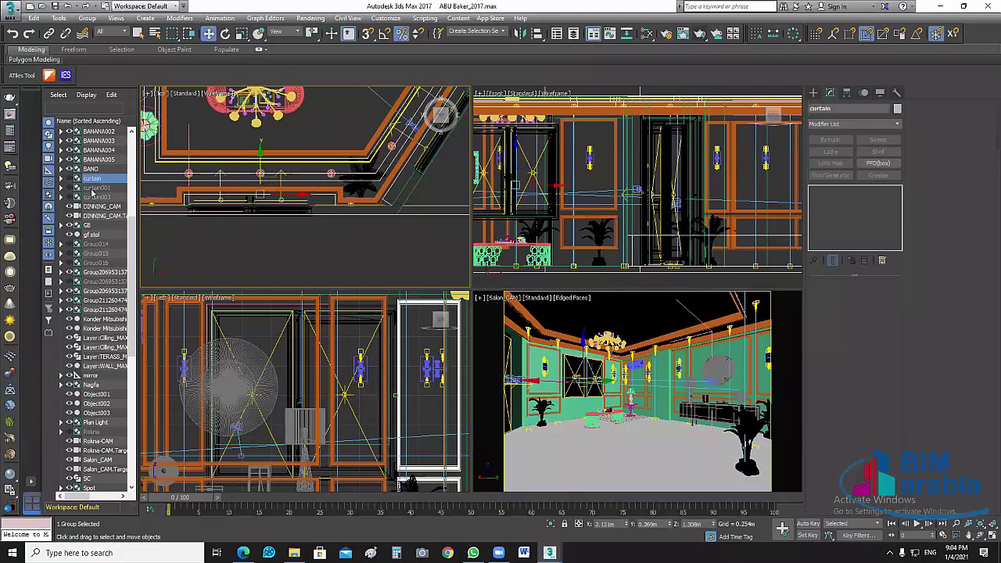
click(70, 197)
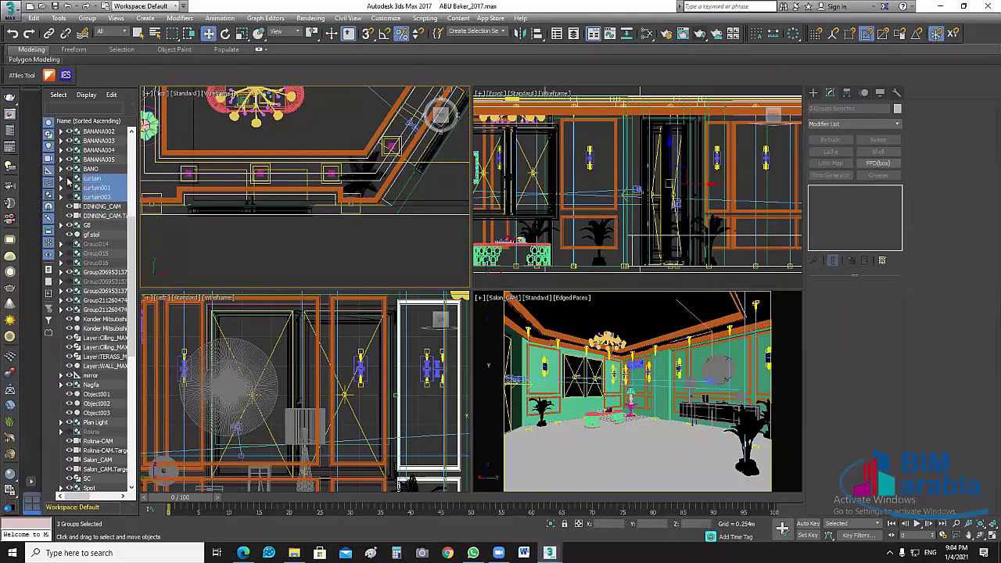
click(71, 188)
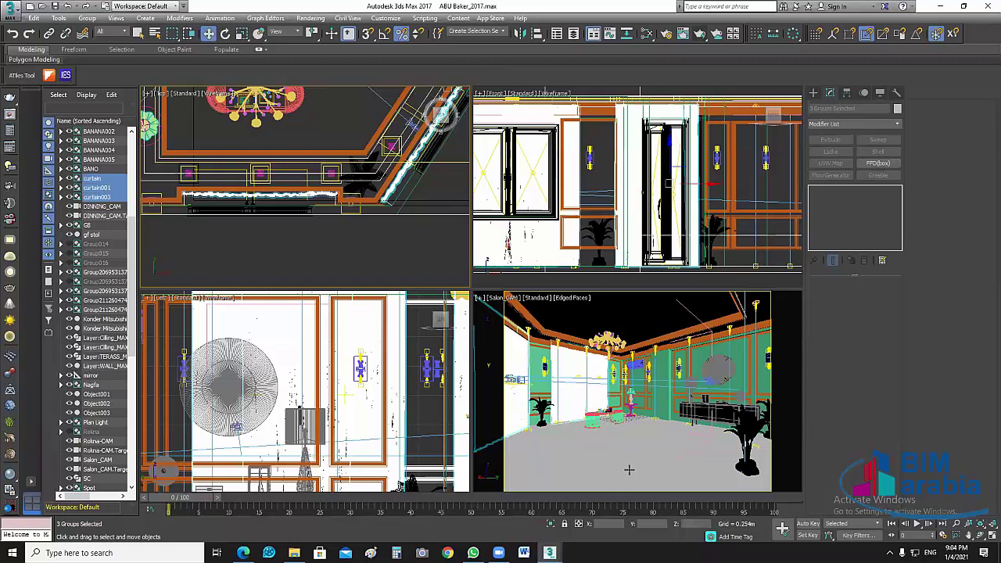
right_click(668, 455)
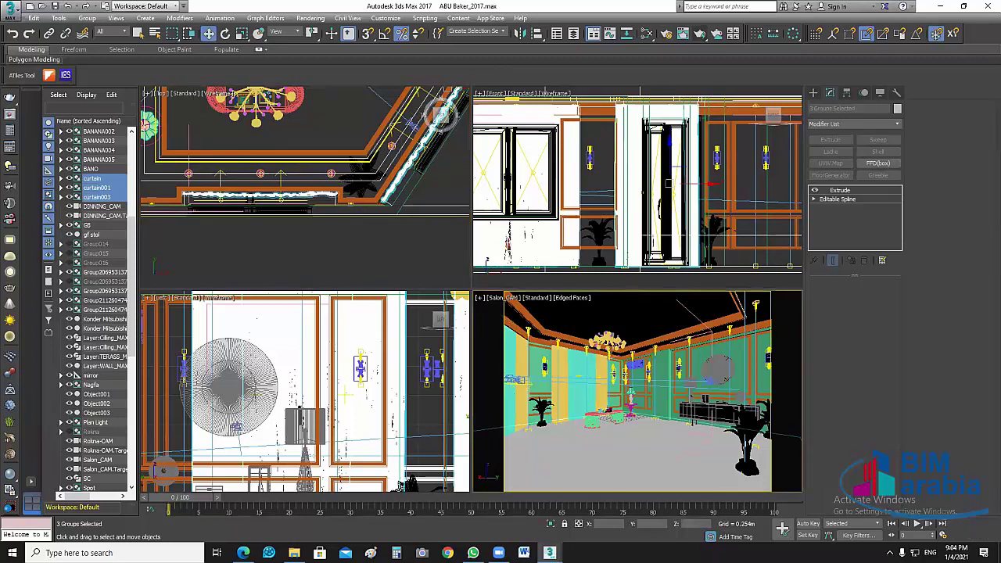
click(617, 473)
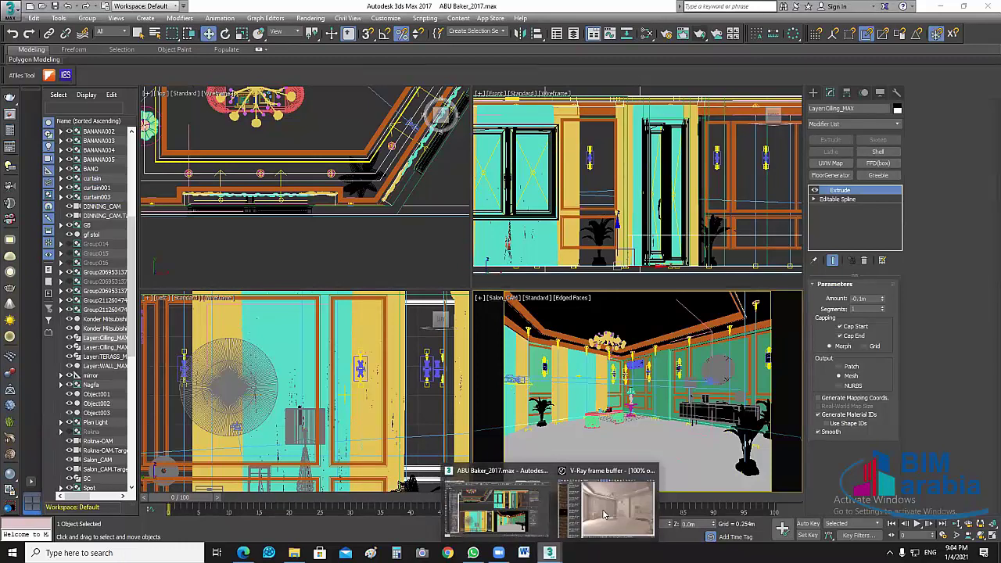
Step: Re-render the salon camera view in the V-Ray frame buffer, stopping once the curtains show
click(665, 33)
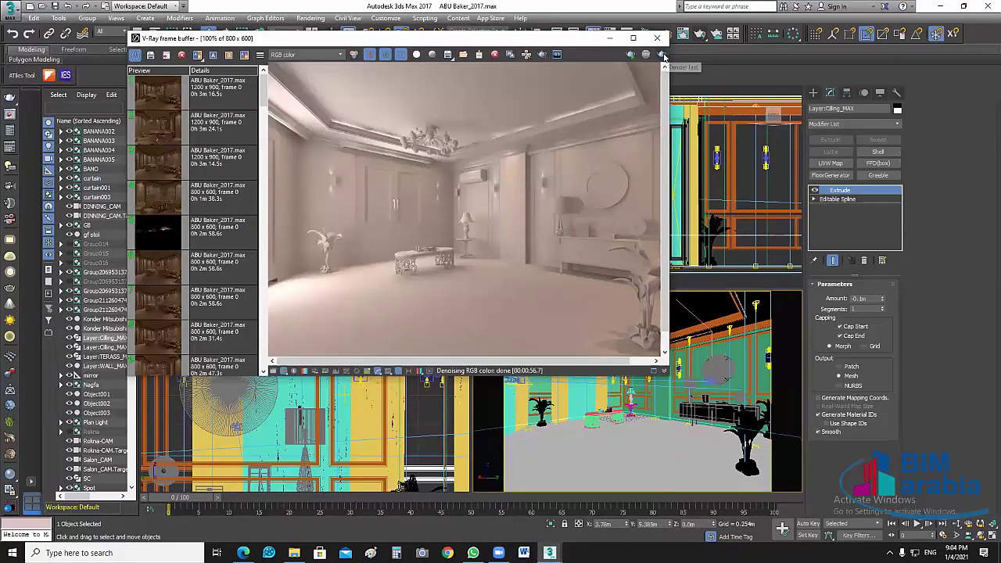
click(662, 55)
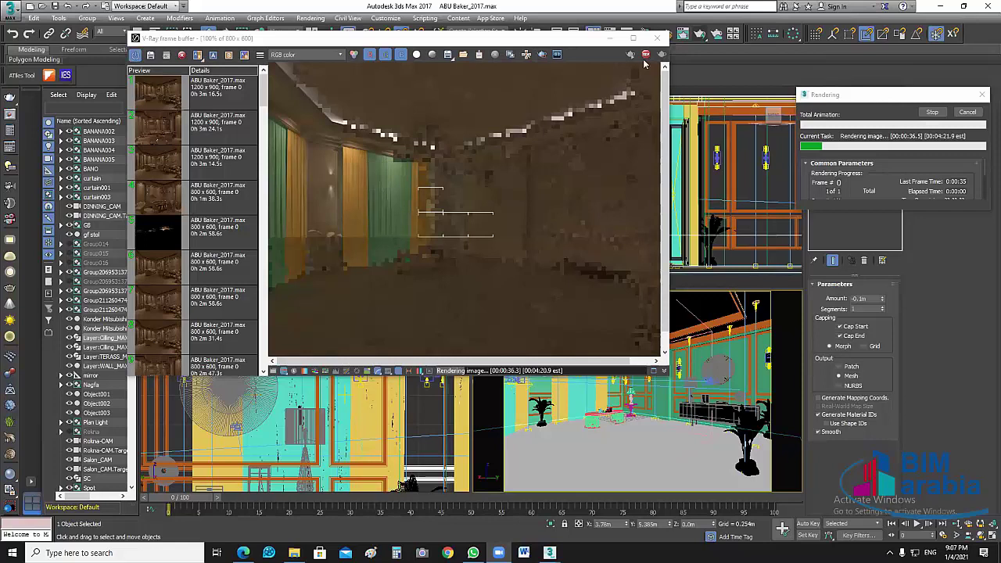
click(629, 59)
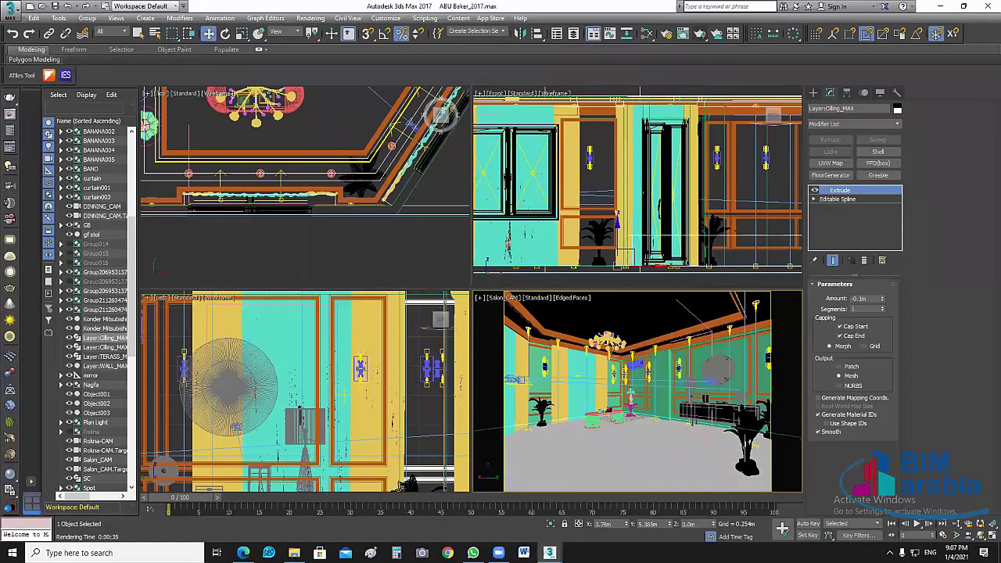
Step: Browse File Explorer to D:\BIM ARABIA\BIM ARABIA PROGECT\289 Curtain 3dmodel
key(super+d)
double_click(136, 28)
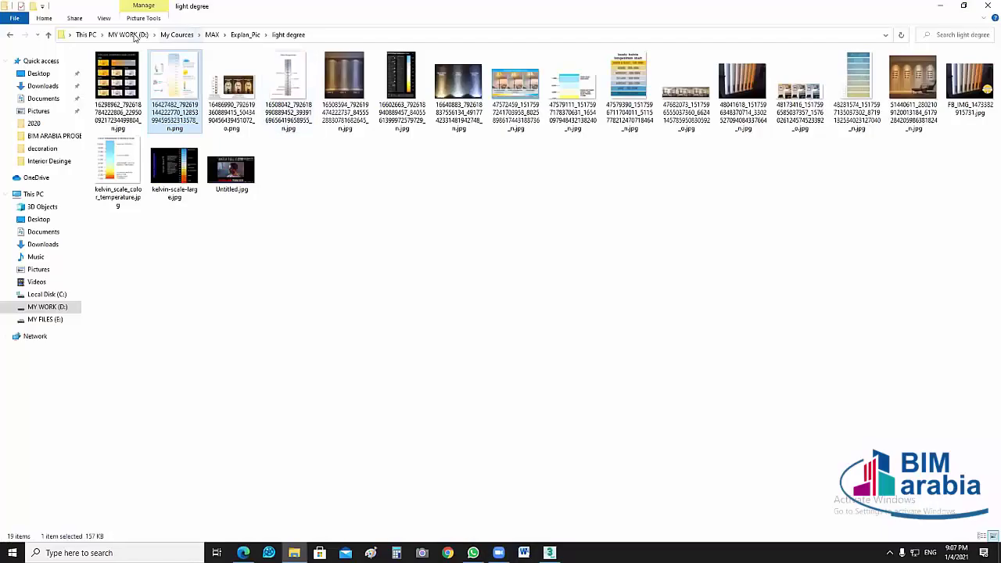
click(129, 35)
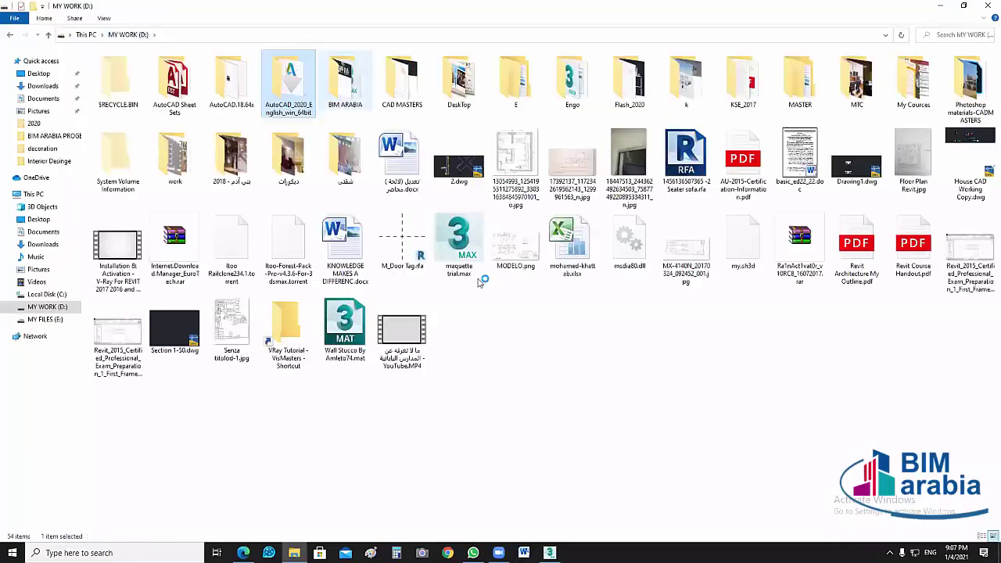
double_click(346, 189)
key(Return)
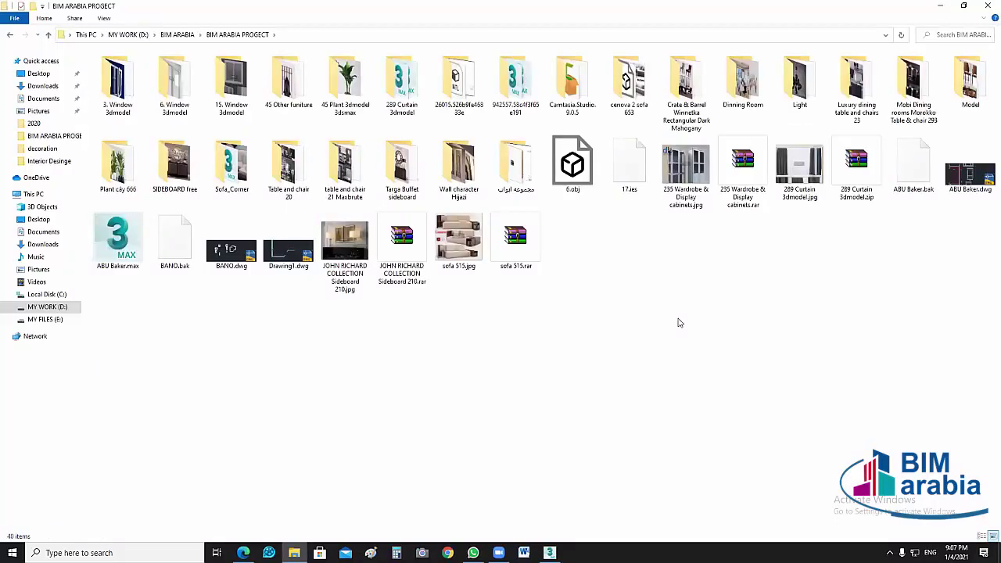
click(807, 179)
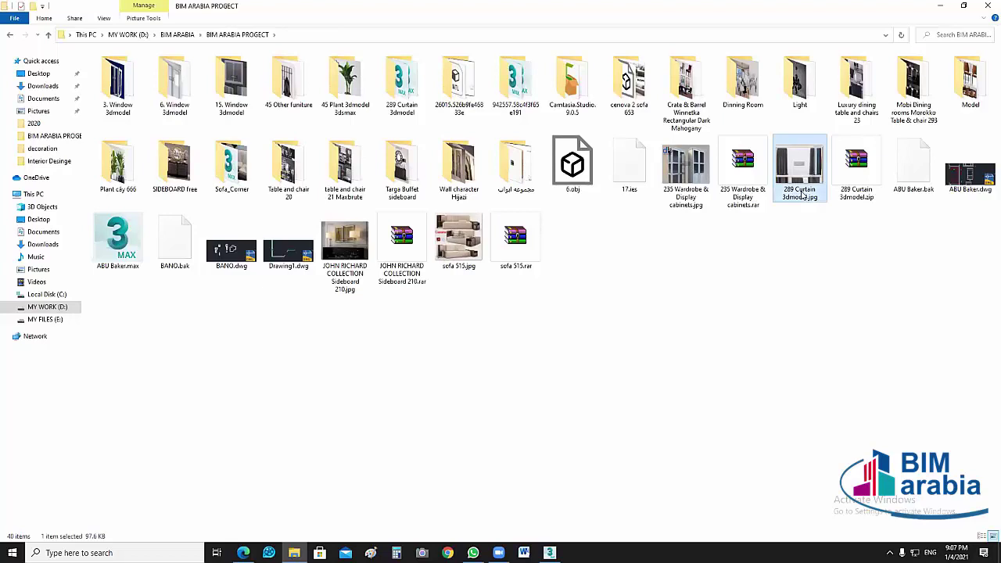
double_click(416, 87)
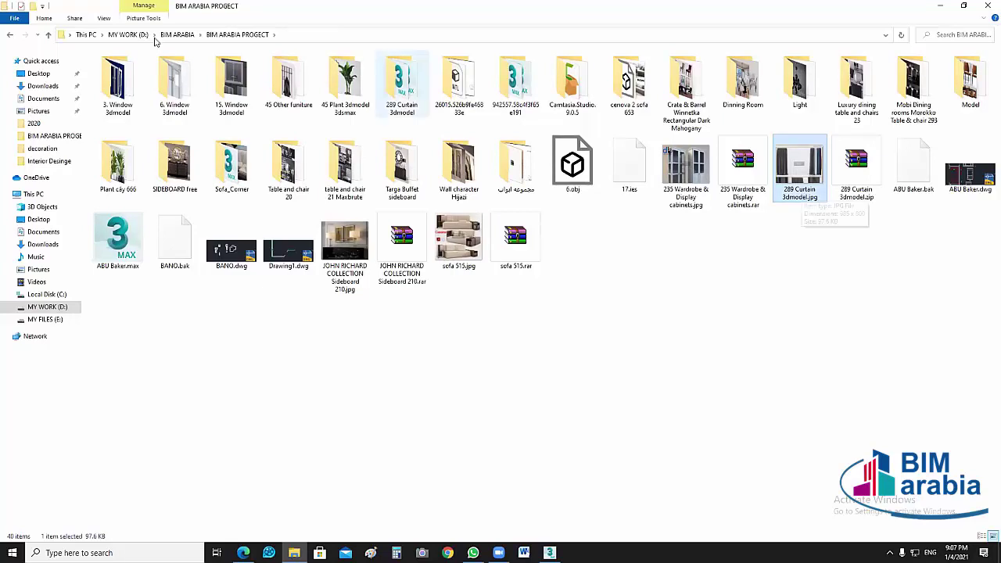
Step: Show the folder as large icons, view preview.jpg, then select curtain_vray_2011.max
click(104, 17)
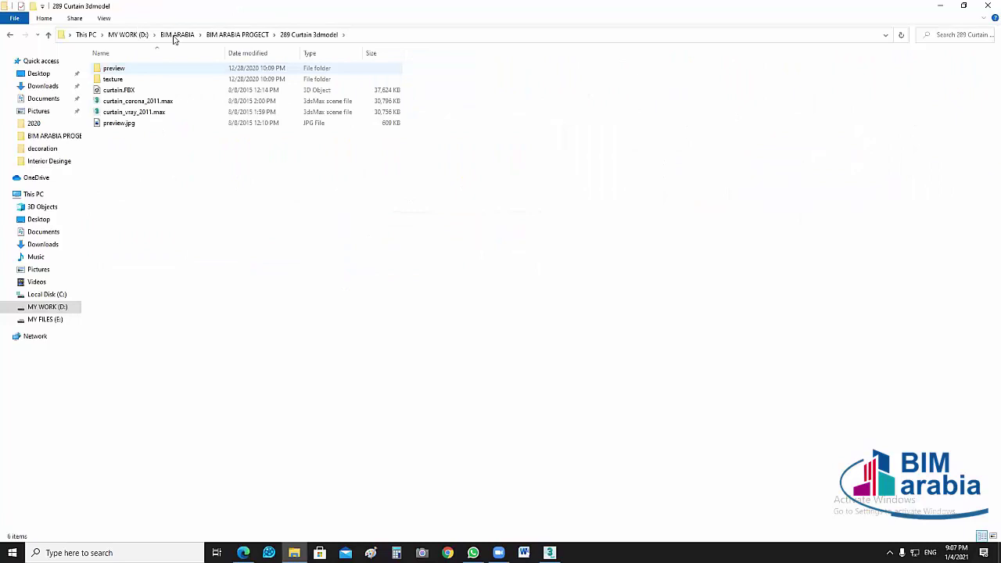
key(ctrl+shift+2)
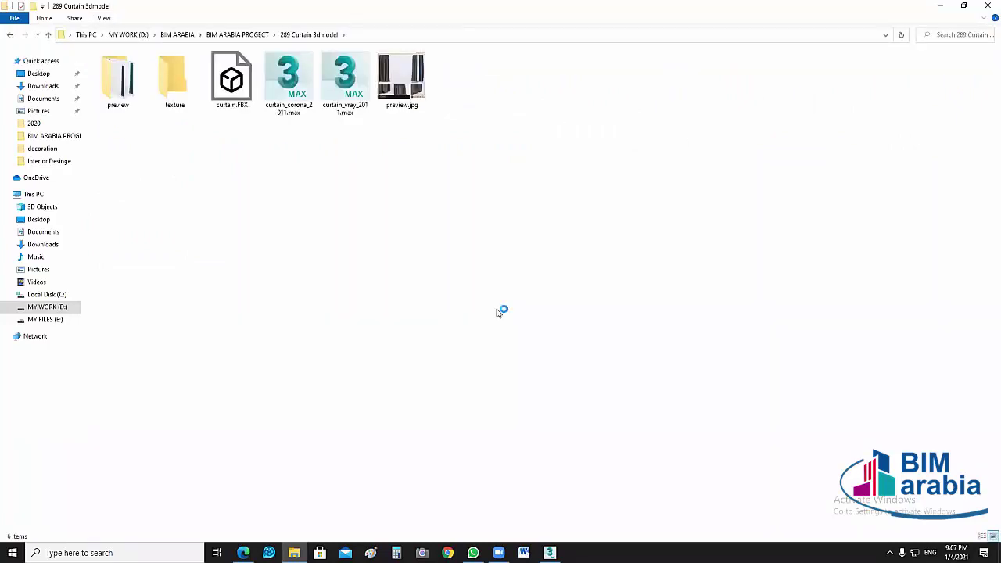
key(Return)
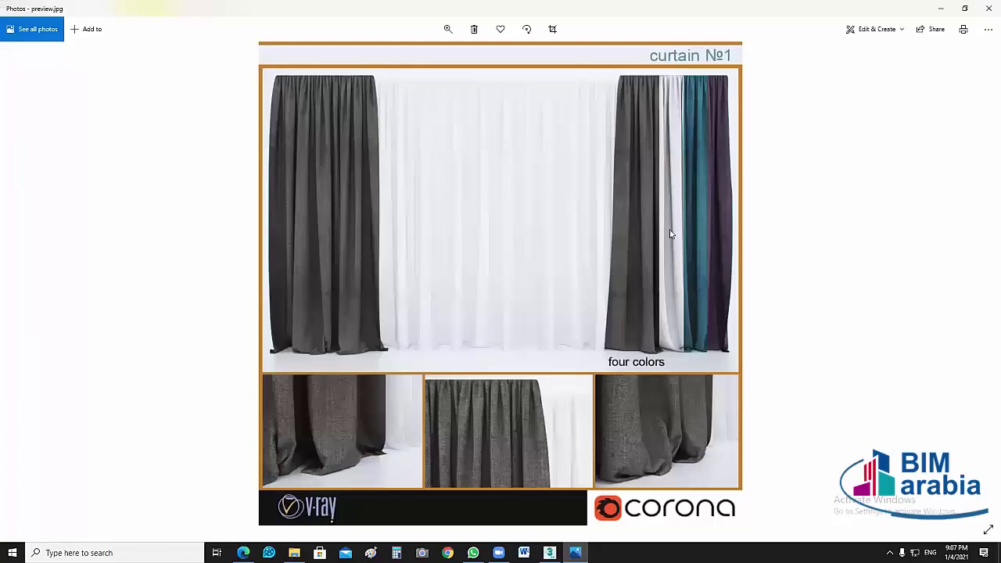
click(987, 8)
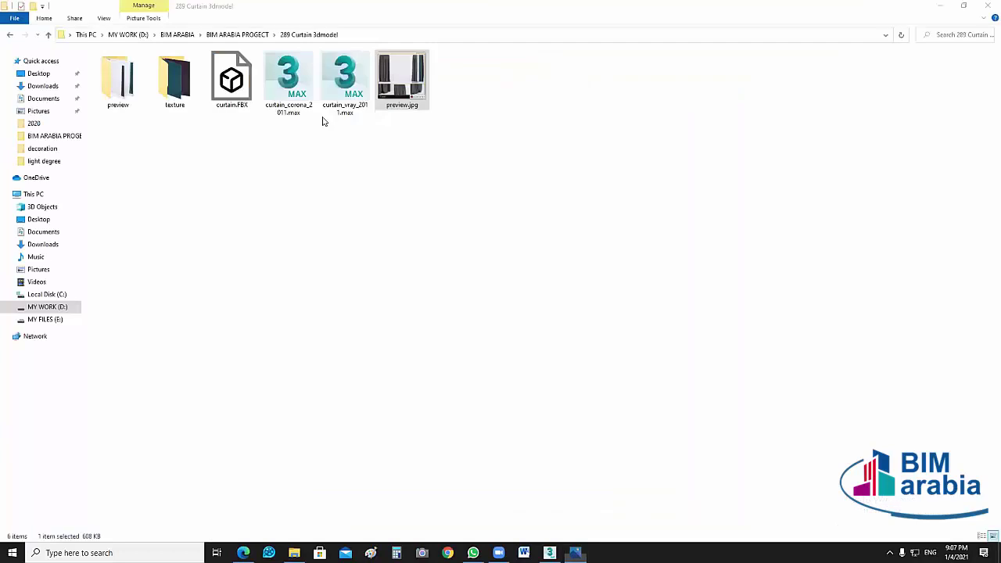
click(338, 109)
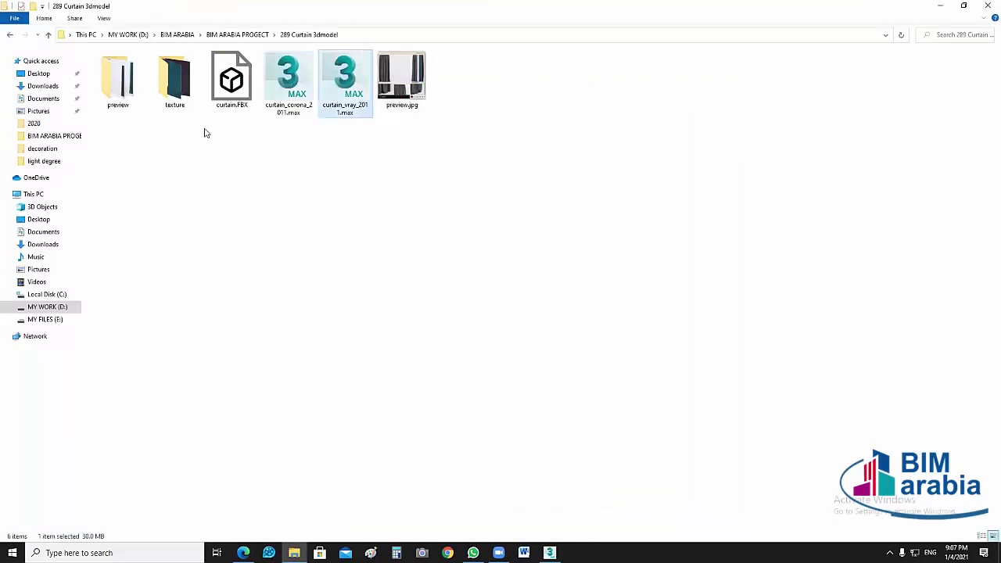
Step: Look inside the curtain model's preview and texture folders, then return to 289 Curtain 3dmodel
key(Left)
key(Left)
key(Left)
key(Left)
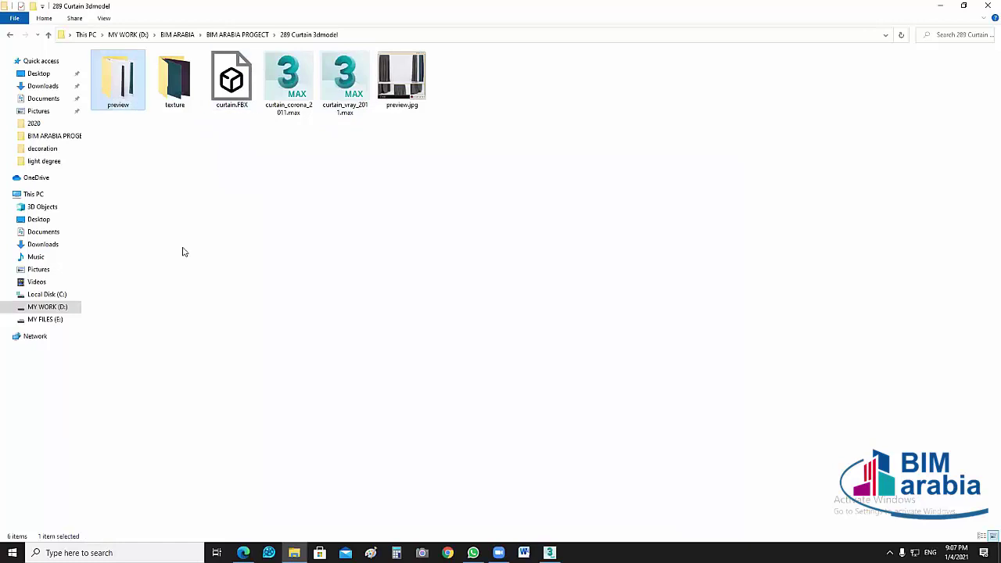
key(Return)
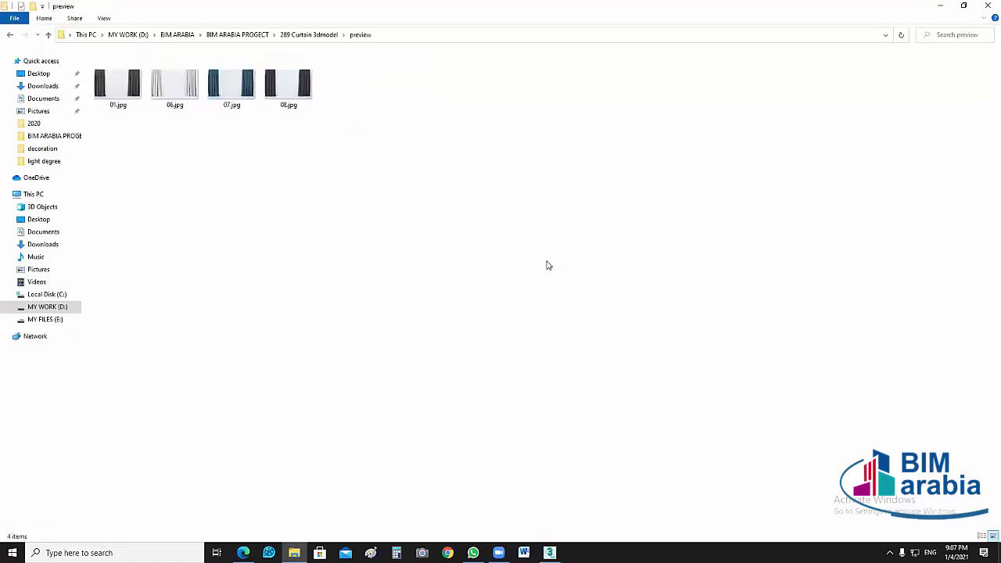
key(alt+Left)
key(Right)
key(Return)
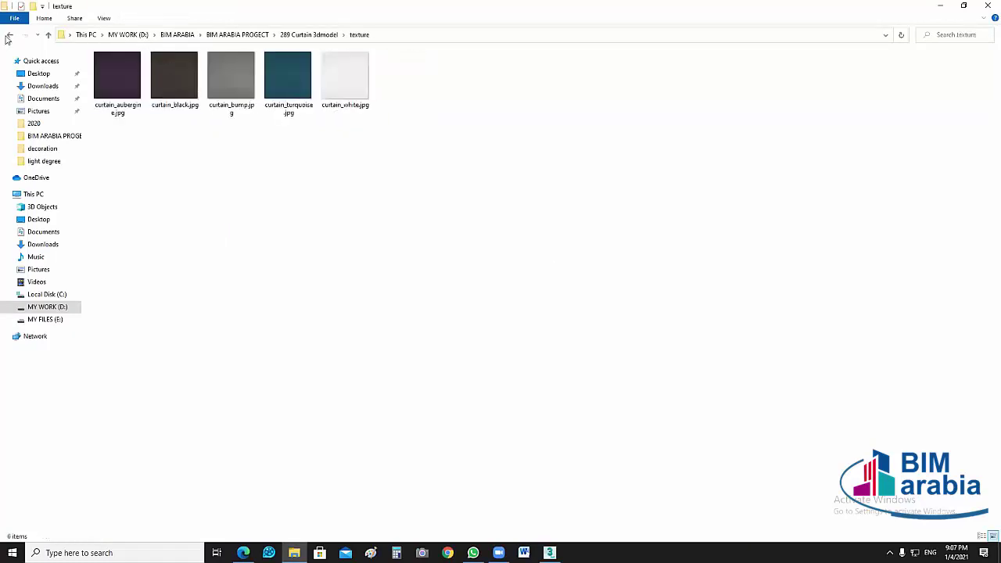
click(48, 36)
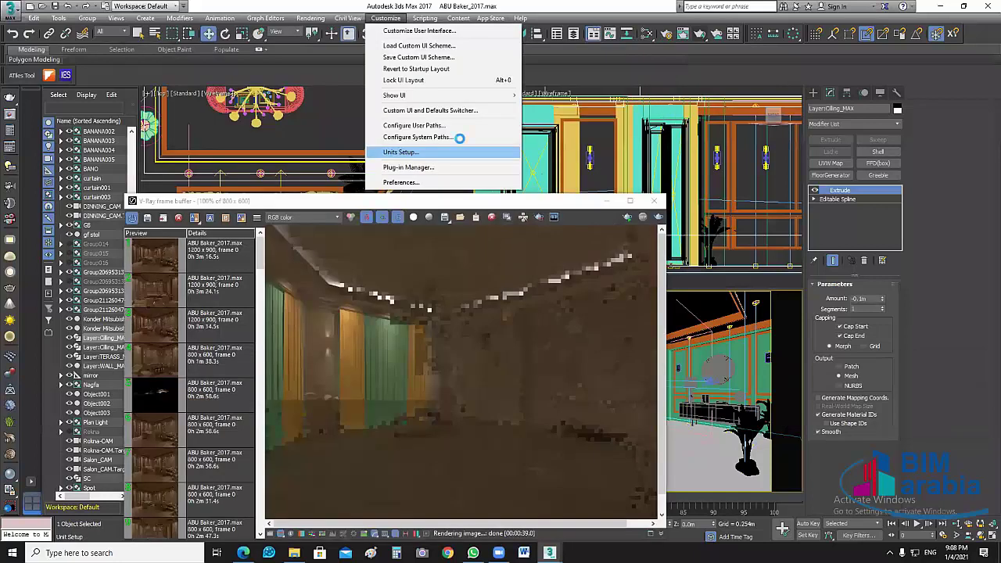
Step: Add D:\BIM ARABIA\BIM ARABIA PROGECT with subpaths to the External Files search paths
click(435, 125)
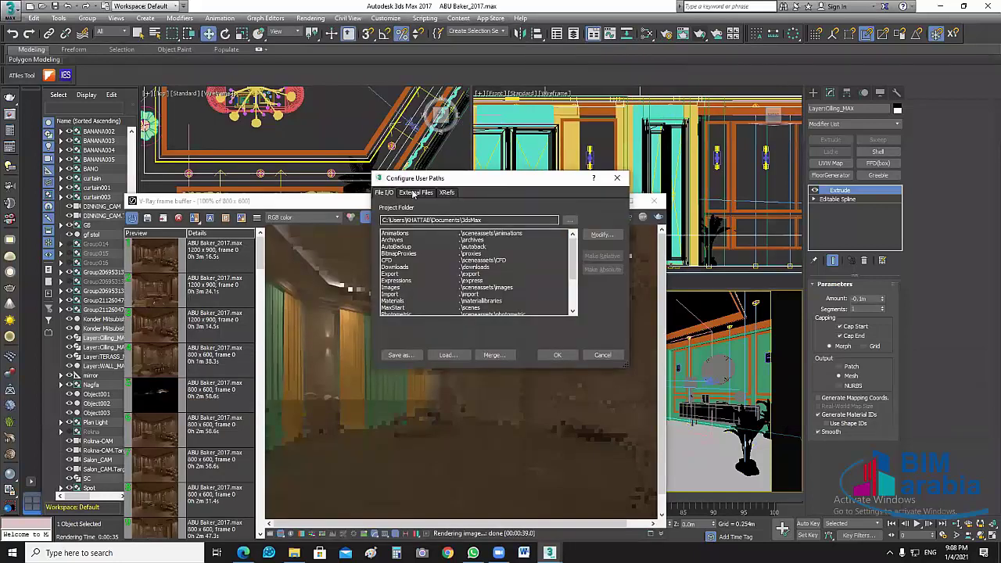
click(415, 193)
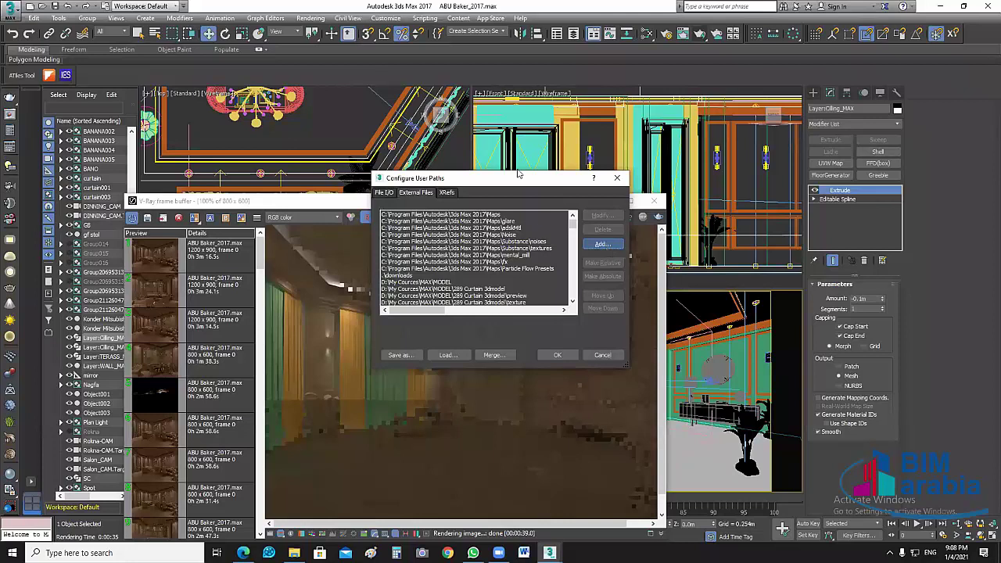
click(57, 129)
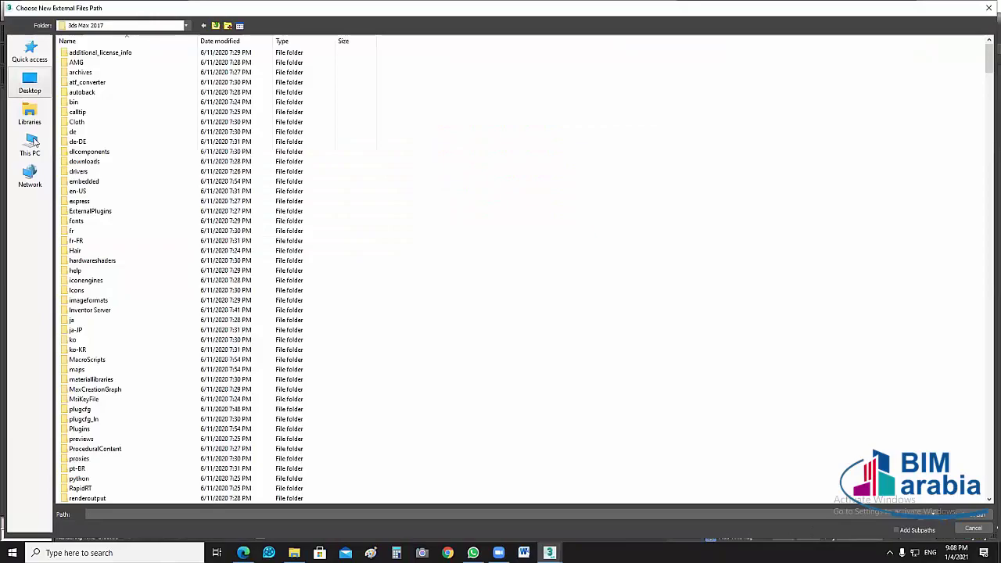
click(30, 84)
double_click(157, 47)
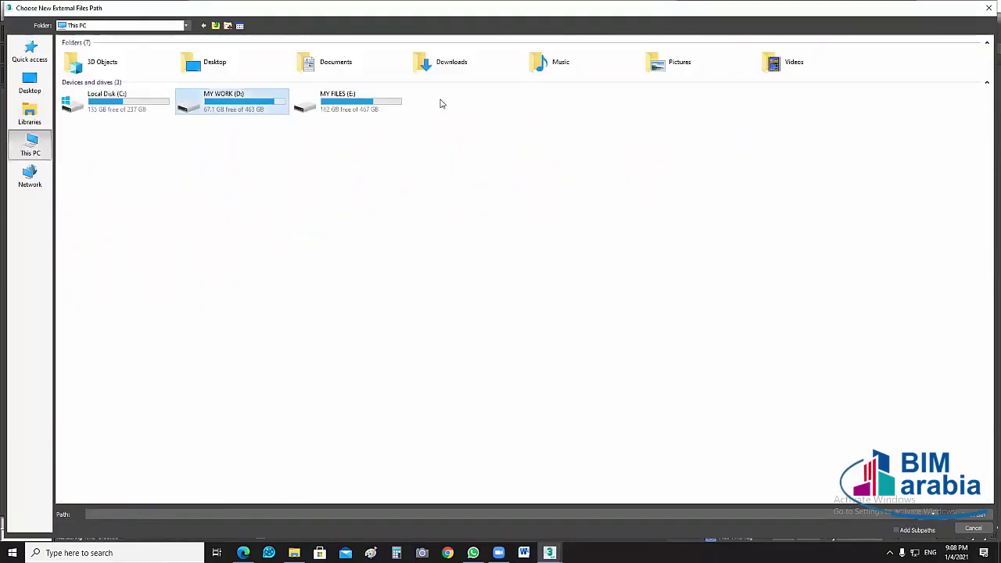
double_click(189, 98)
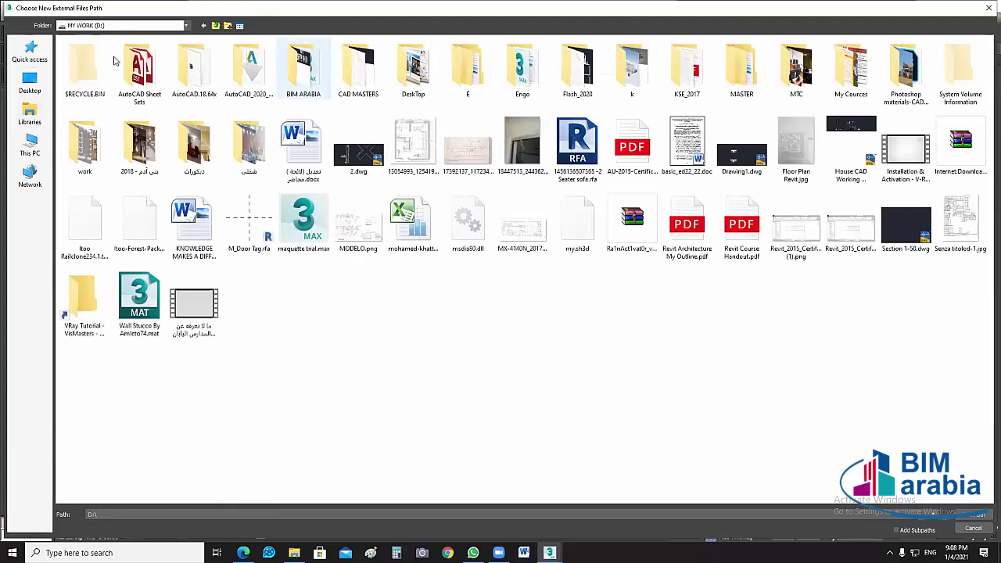
double_click(303, 68)
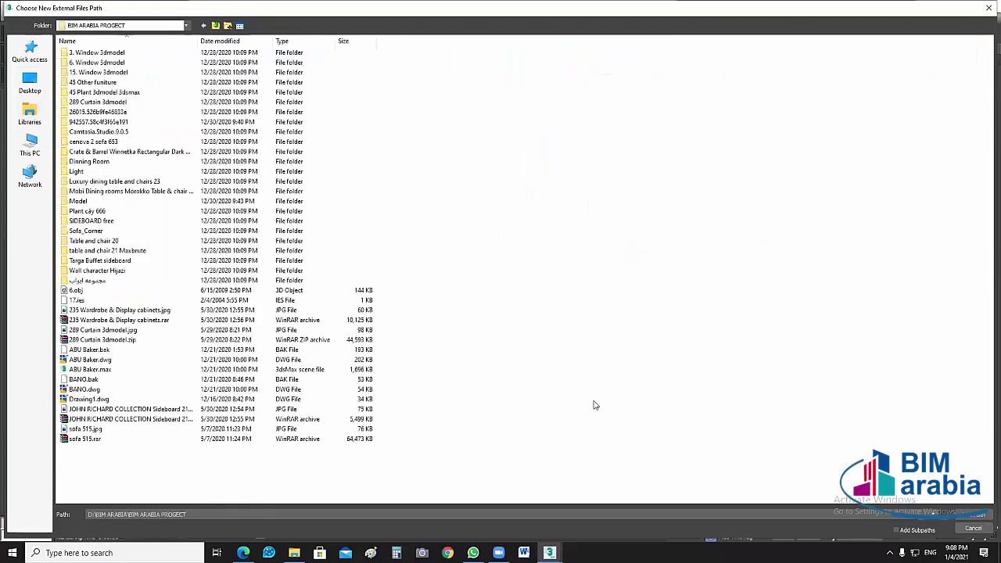
click(977, 520)
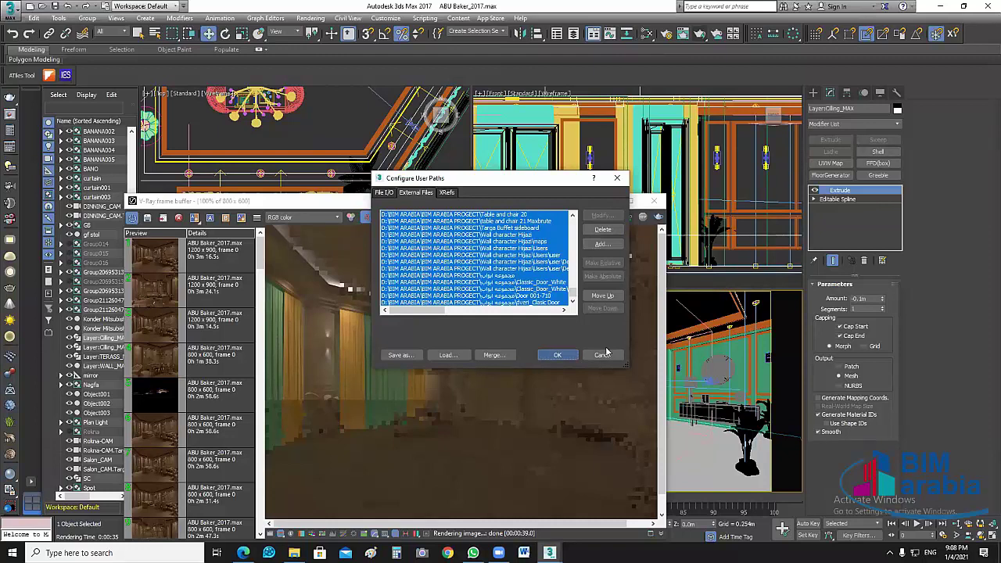
key(Return)
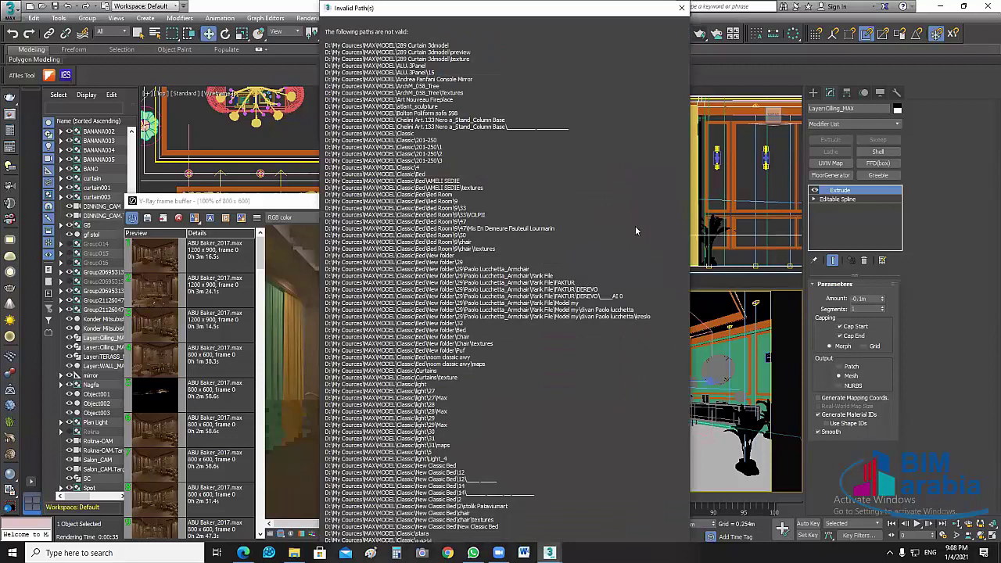
key(Escape)
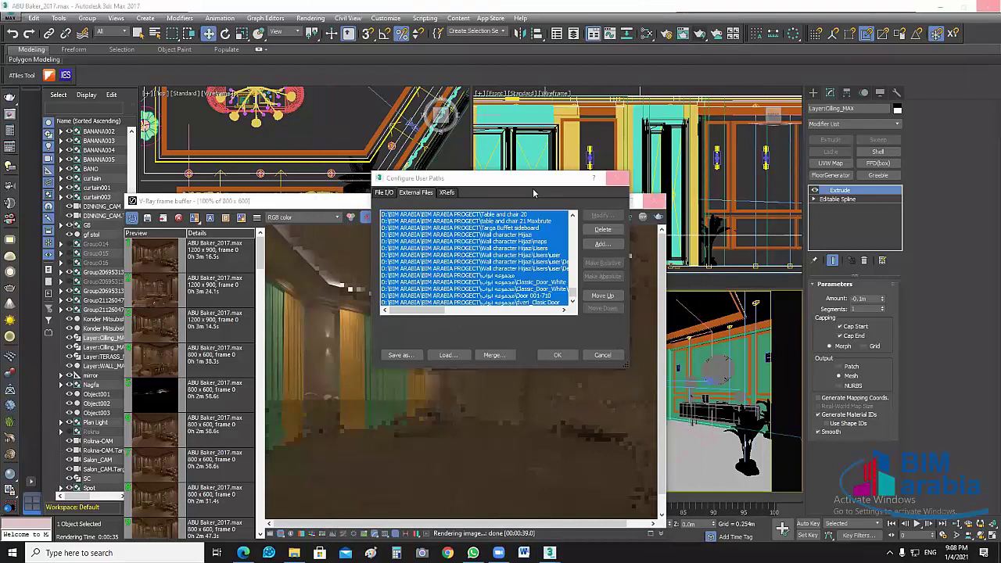
key(Escape)
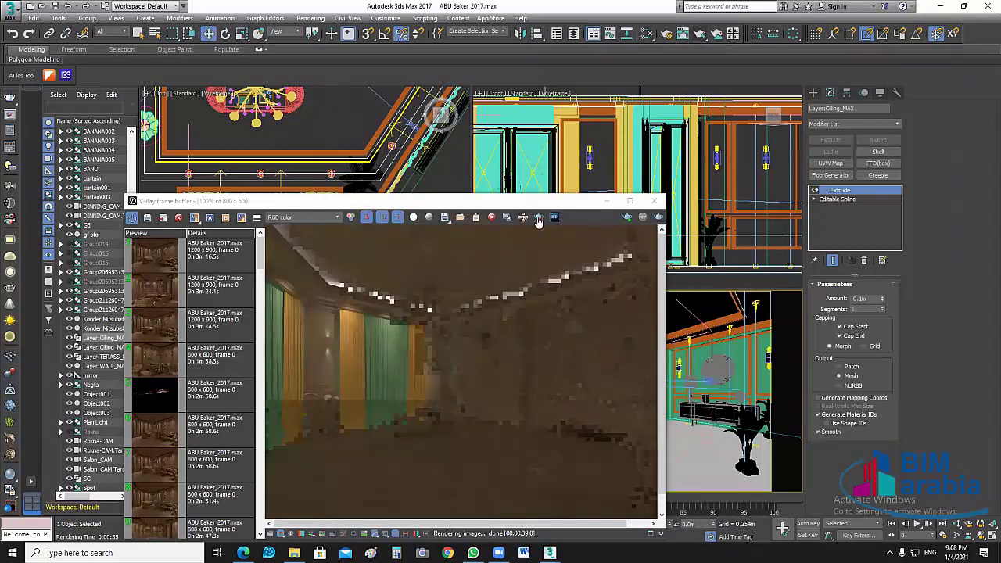
Step: Region-render a small patch around the left curtains in the V-Ray frame buffer
click(538, 218)
drag(418, 293, 318, 406)
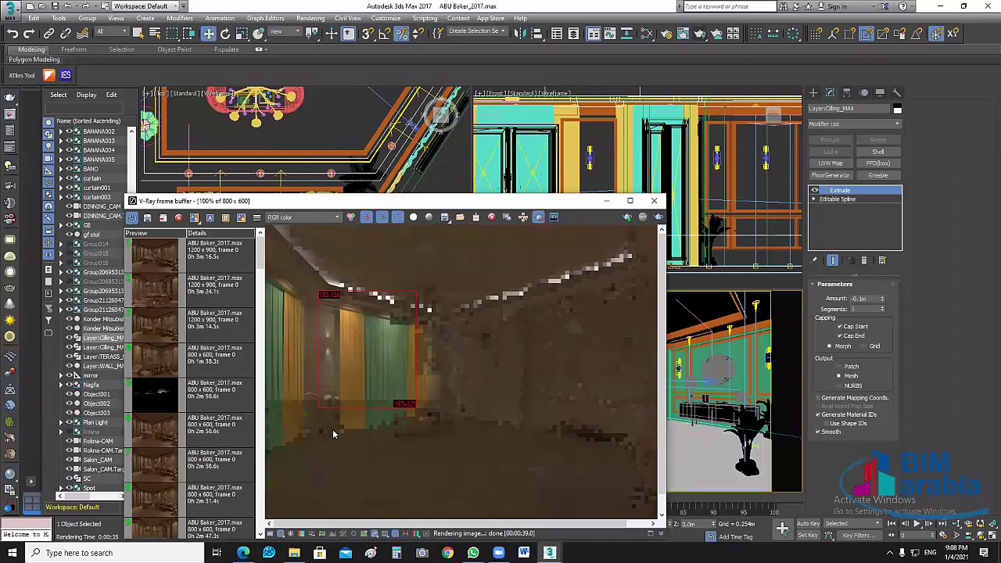
mouse_move(380, 286)
mouse_down()
mouse_move(409, 322)
mouse_move(330, 361)
mouse_up()
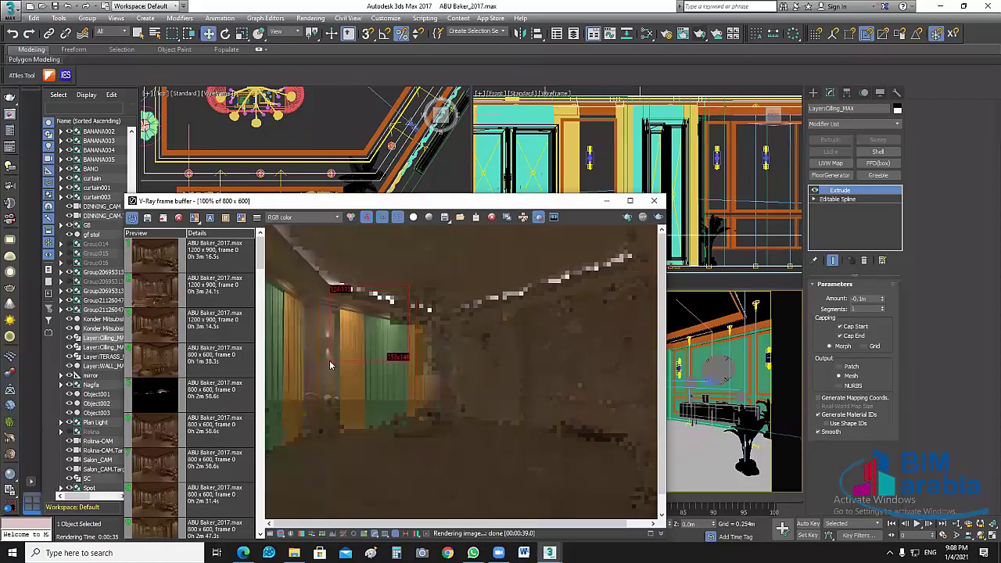
click(553, 217)
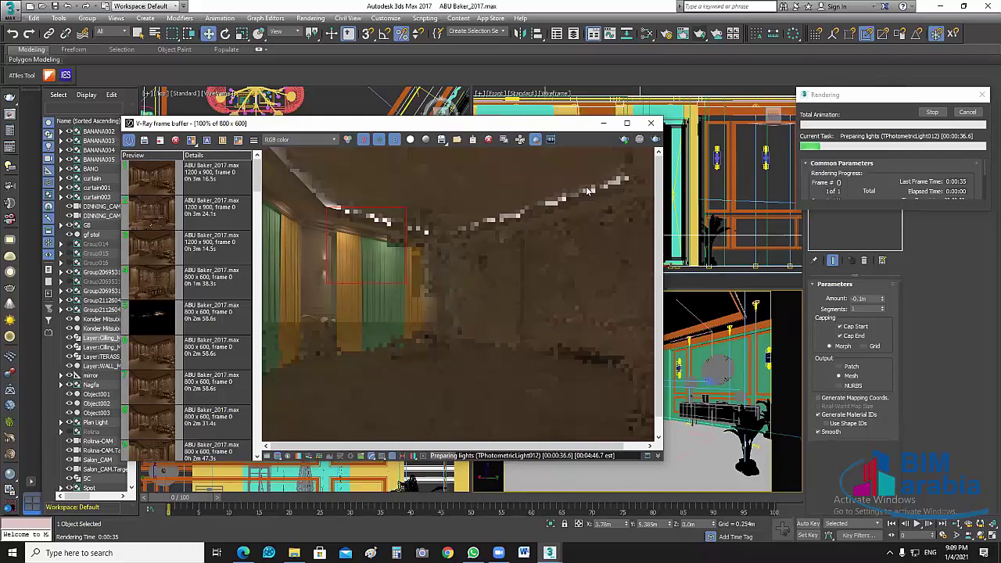
click(587, 189)
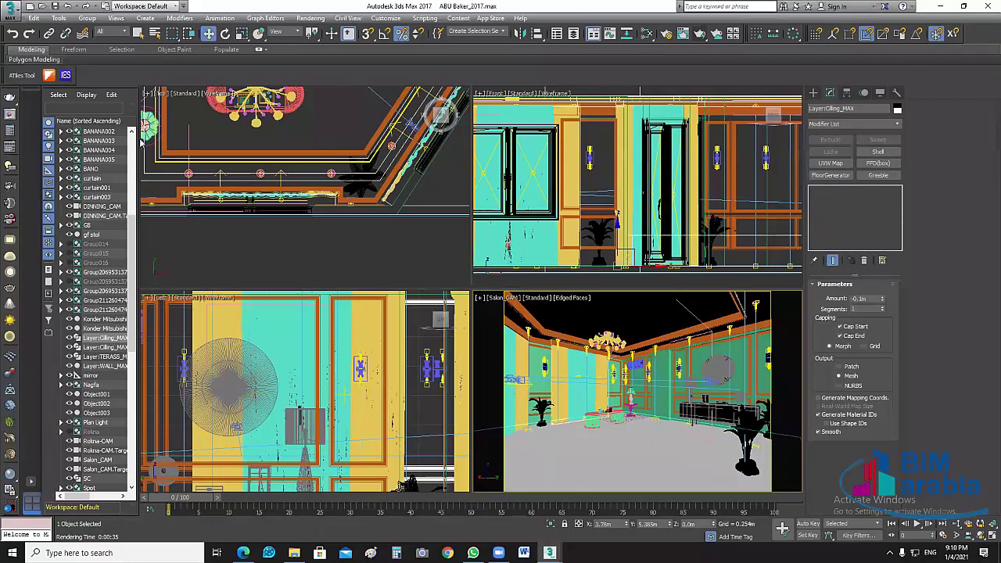
key(m)
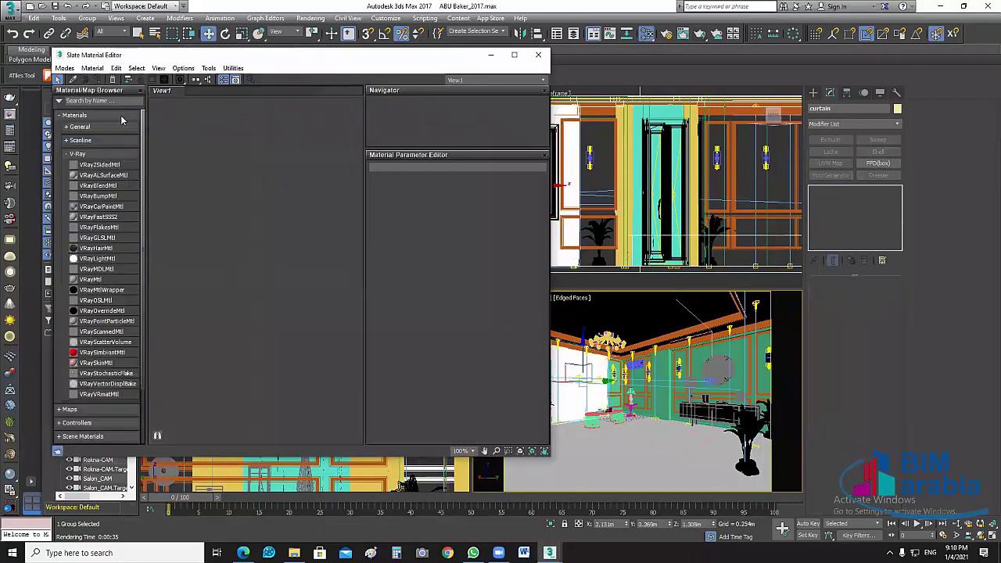
Step: Refocus the perspective viewport and clear the current selection
click(578, 403)
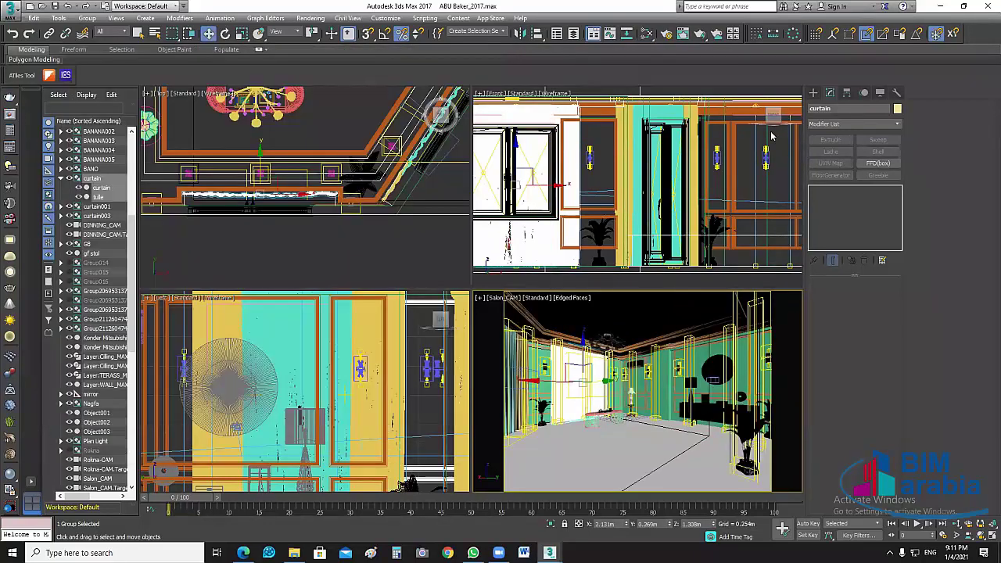
click(659, 376)
Step: Select the wall, zoom extents in Perspective and orbit to look down on the salon
click(658, 377)
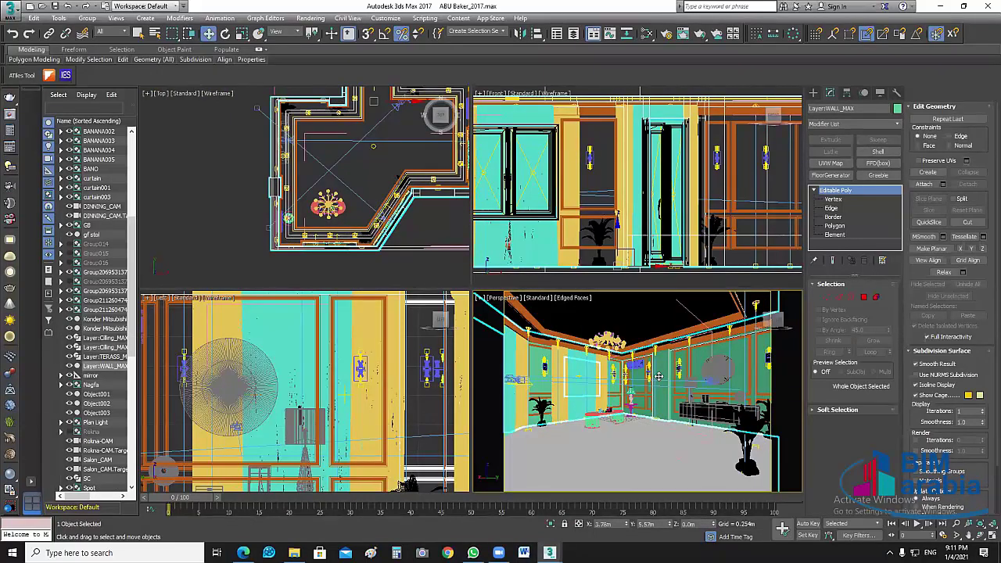
scroll(659, 376, up, 3)
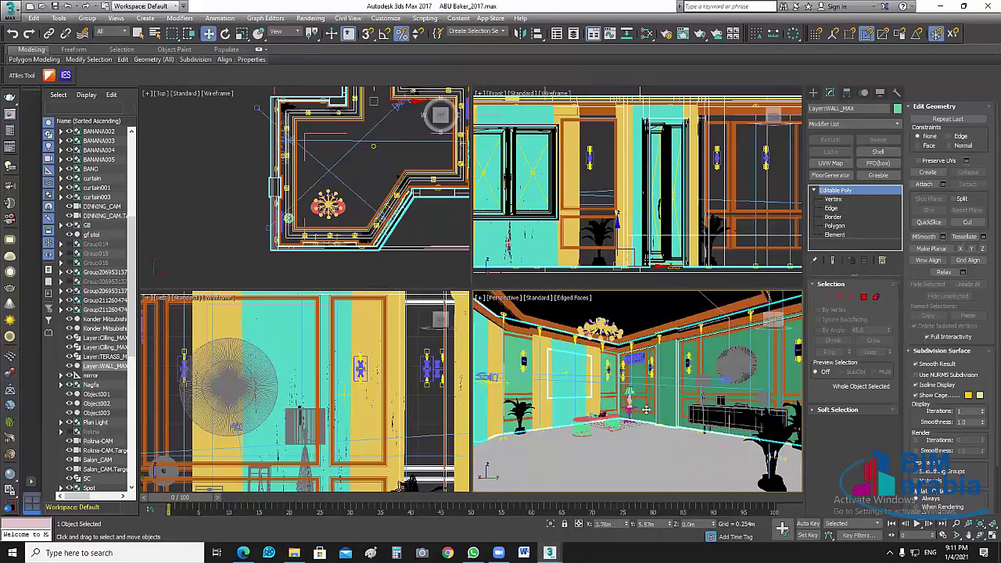
scroll(647, 403, up, 5)
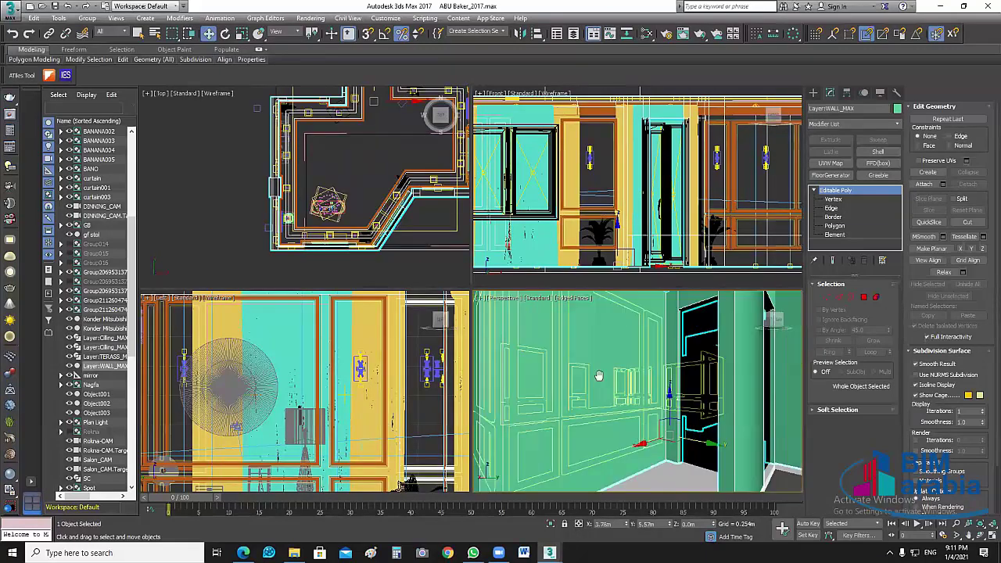
key(z)
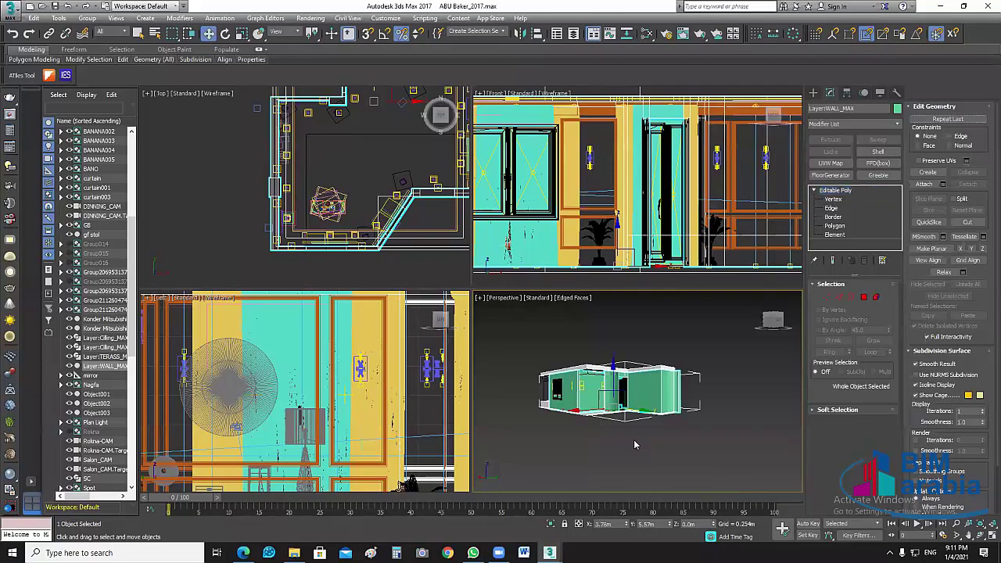
alt+middle_drag(633, 440, 683, 464)
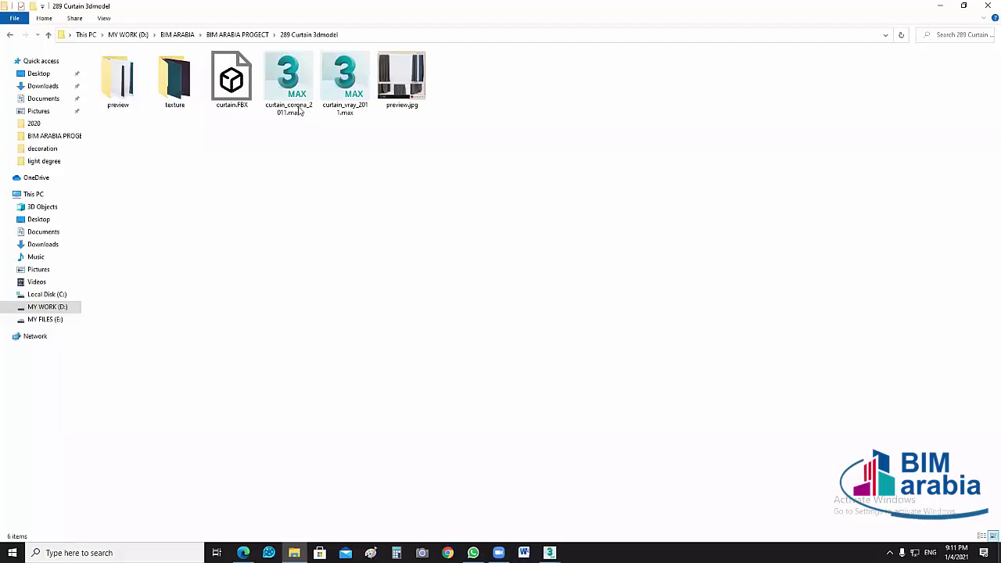
Step: Drag curtain_vray_2011.max into the viewport and merge it, skipping the missing-DLL warning
click(299, 112)
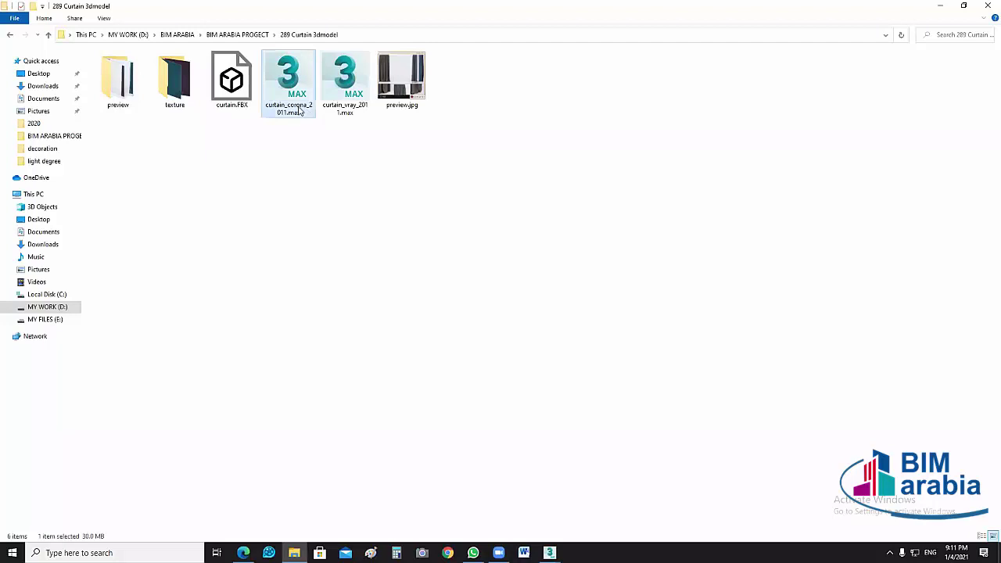
click(345, 120)
key(Left)
click(966, 7)
key(Right)
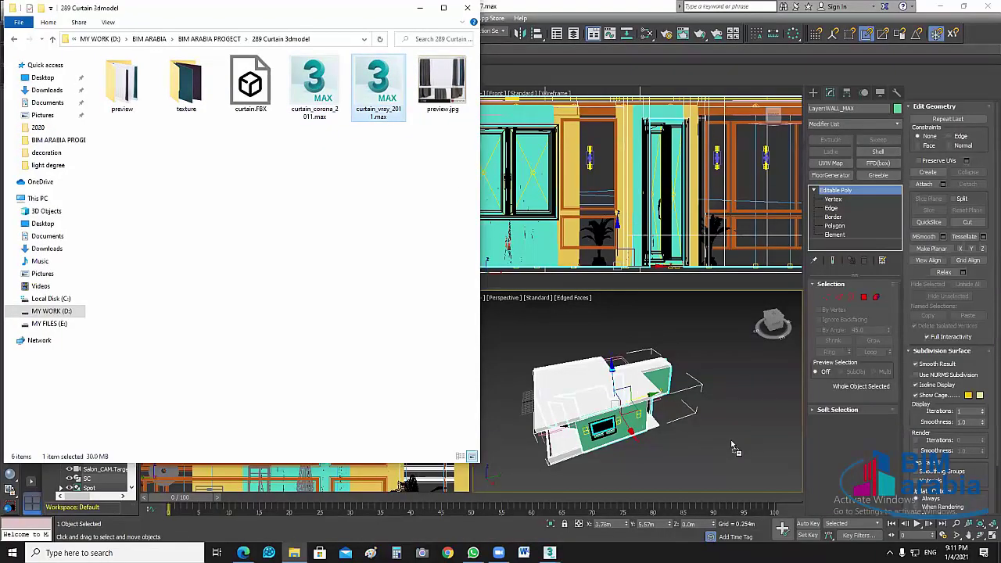
drag(732, 445, 733, 443)
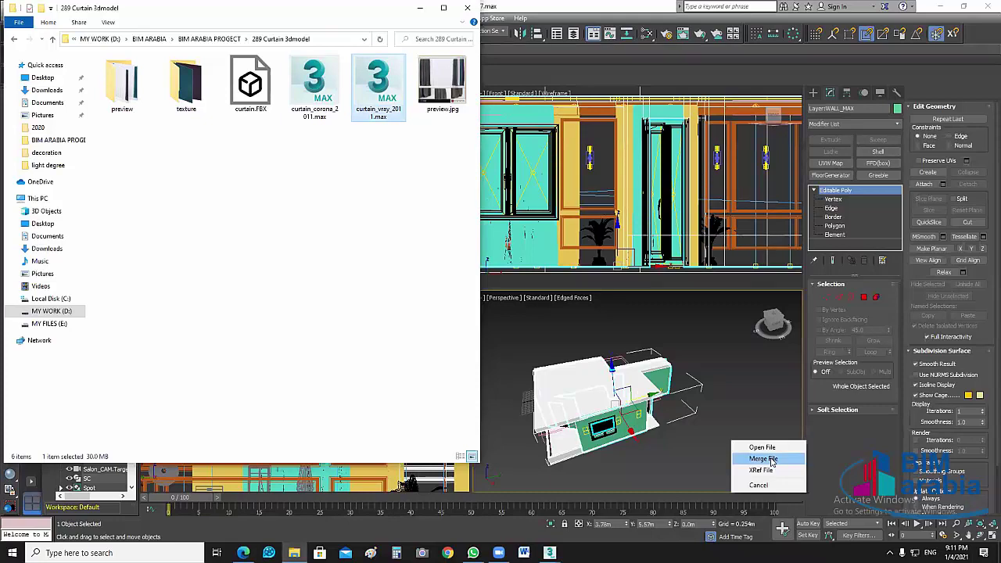
click(763, 459)
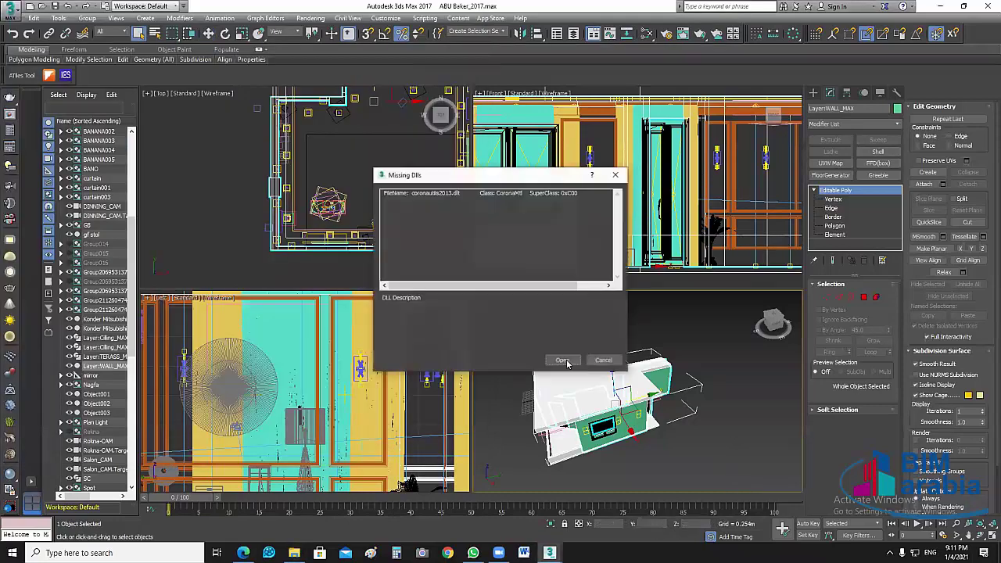
key(Return)
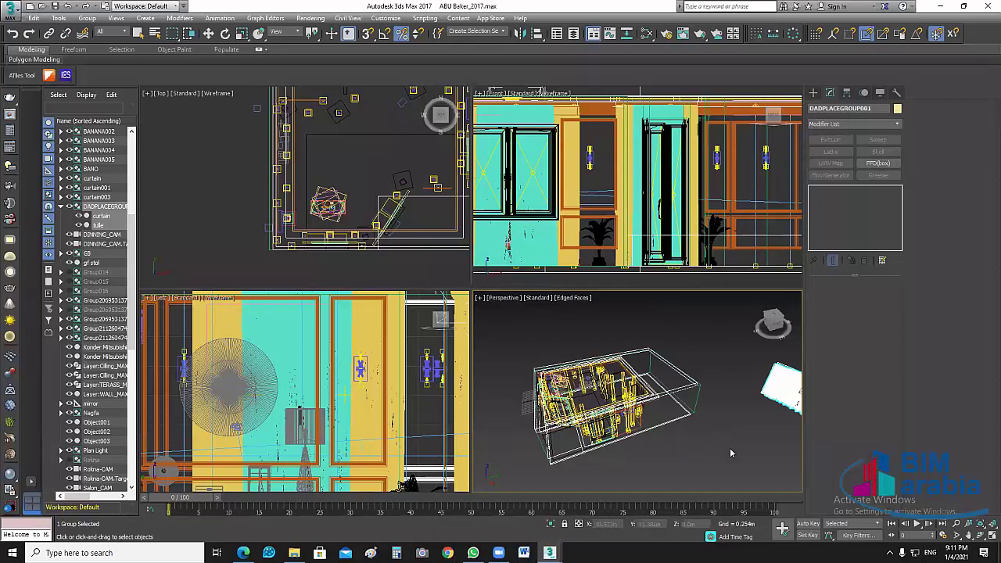
scroll(761, 437, down, 4)
Step: Frame the merged curtain group and the salon floor plan in the Top viewport
mouse_move(782, 436)
middle_down()
mouse_move(707, 436)
mouse_move(726, 426)
middle_up()
scroll(707, 437, up, 3)
key(z)
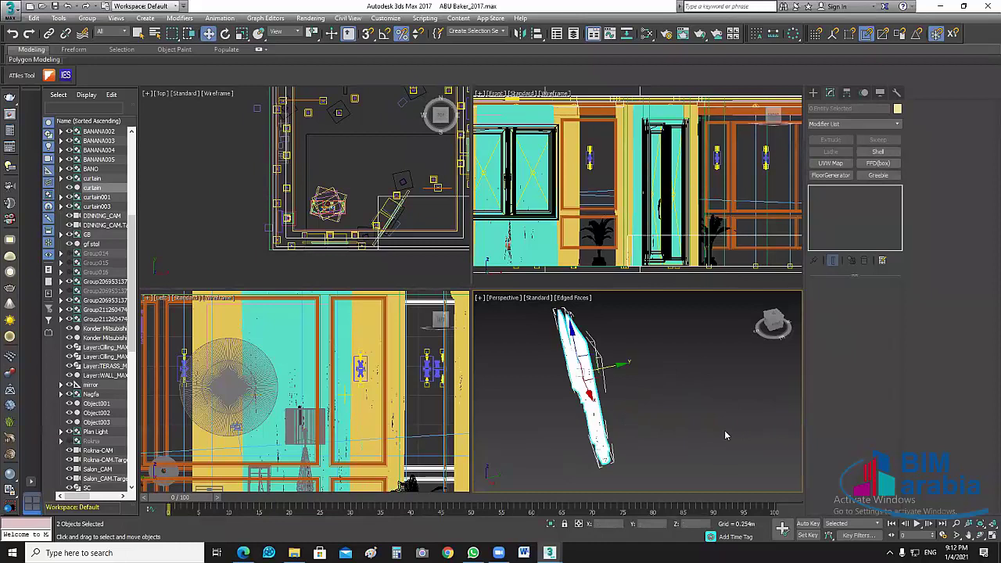
scroll(724, 431, down, 3)
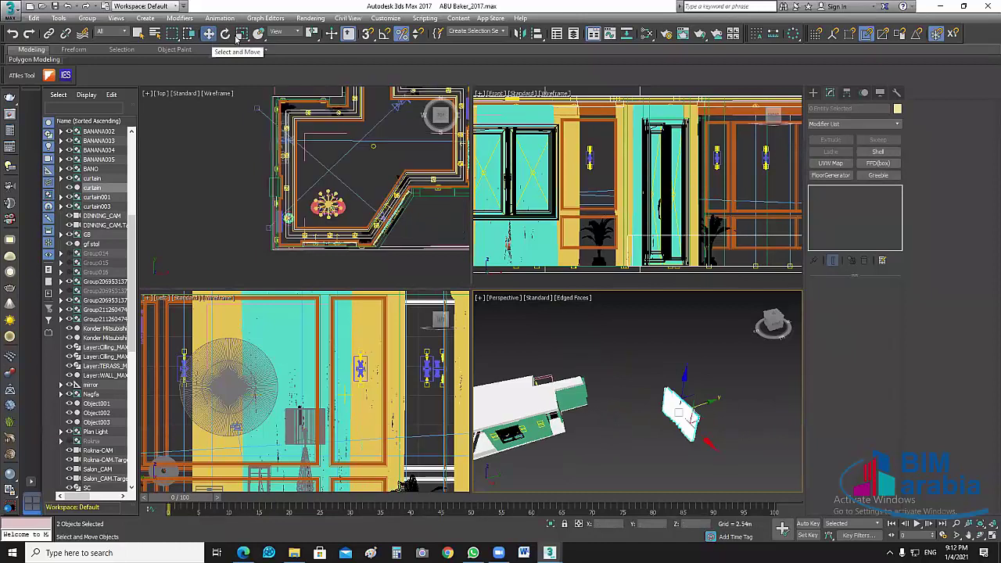
scroll(385, 164, down, 3)
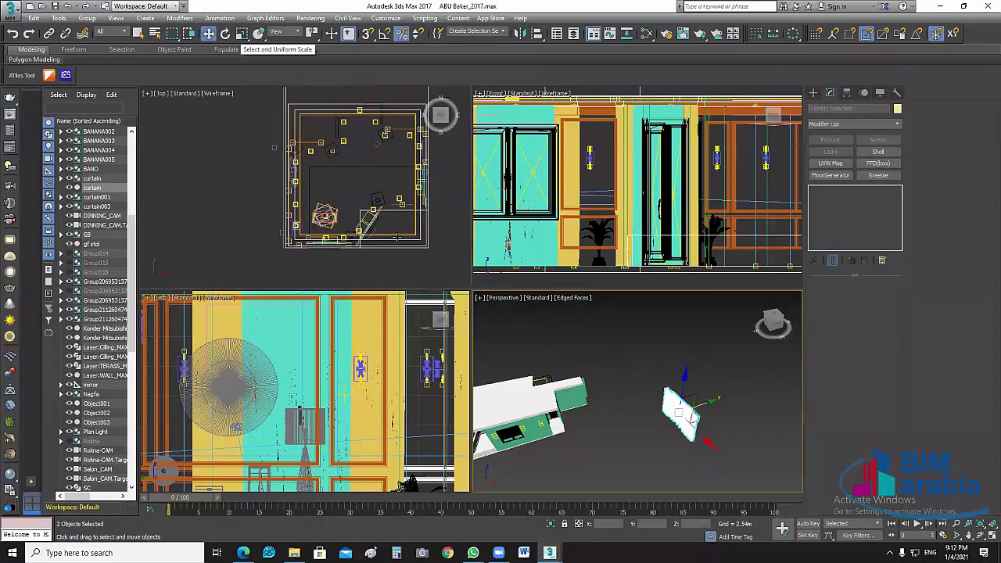
scroll(386, 164, down, 2)
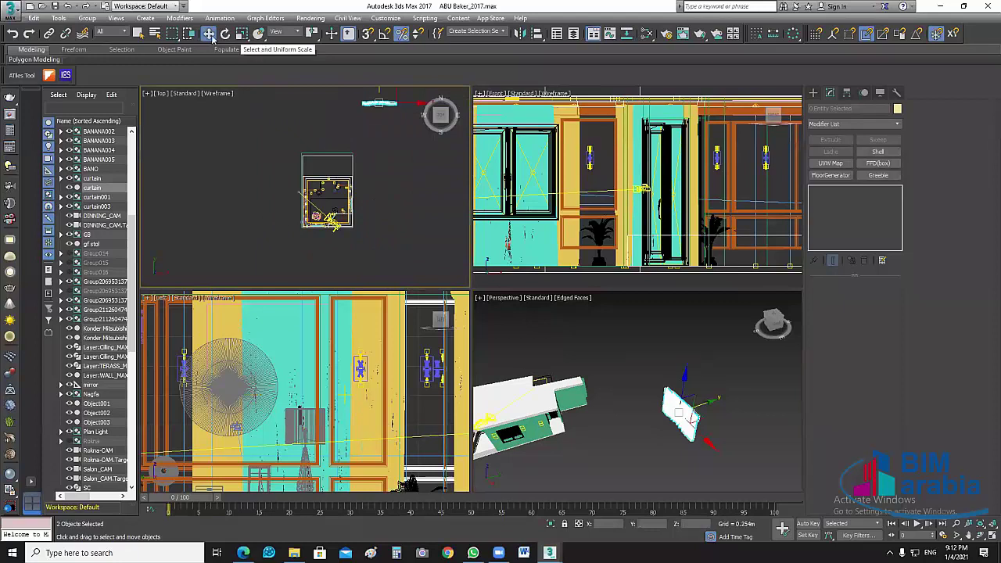
middle_drag(385, 164, 337, 219)
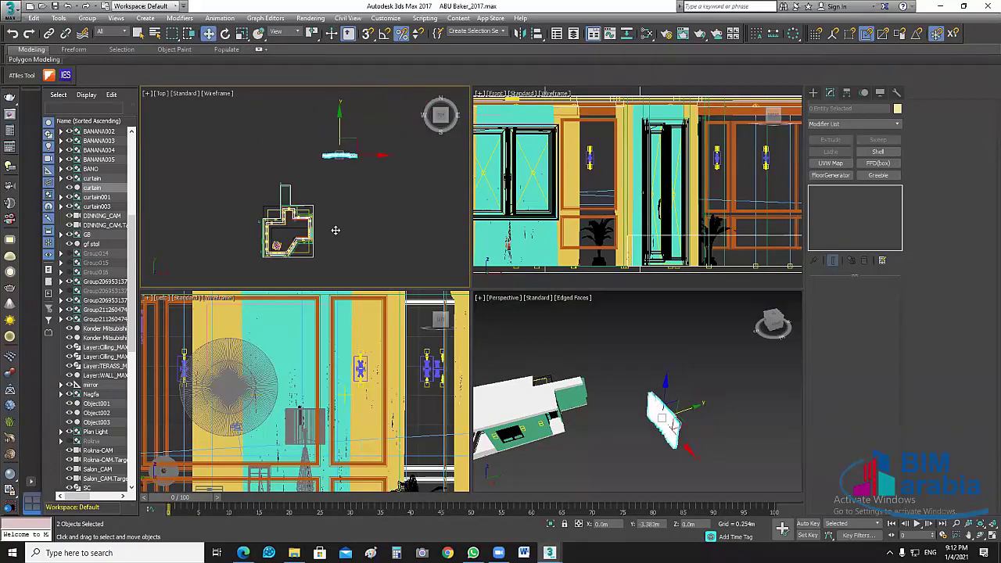
Step: Move the curtain group inside the salon room plan and deselect it
scroll(362, 241, up, 3)
middle_drag(362, 241, 416, 135)
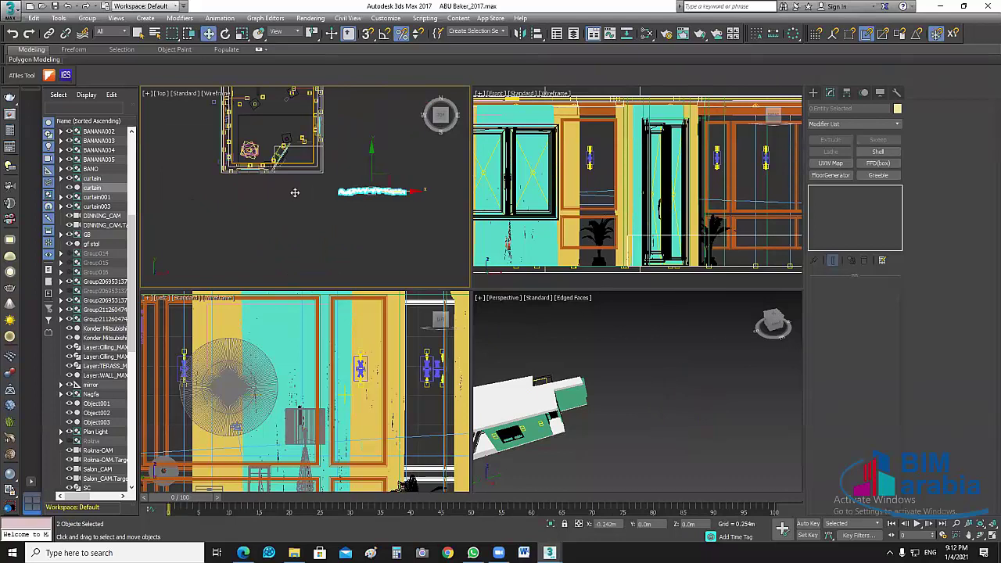
key(ctrl+z)
middle_drag(345, 208, 368, 214)
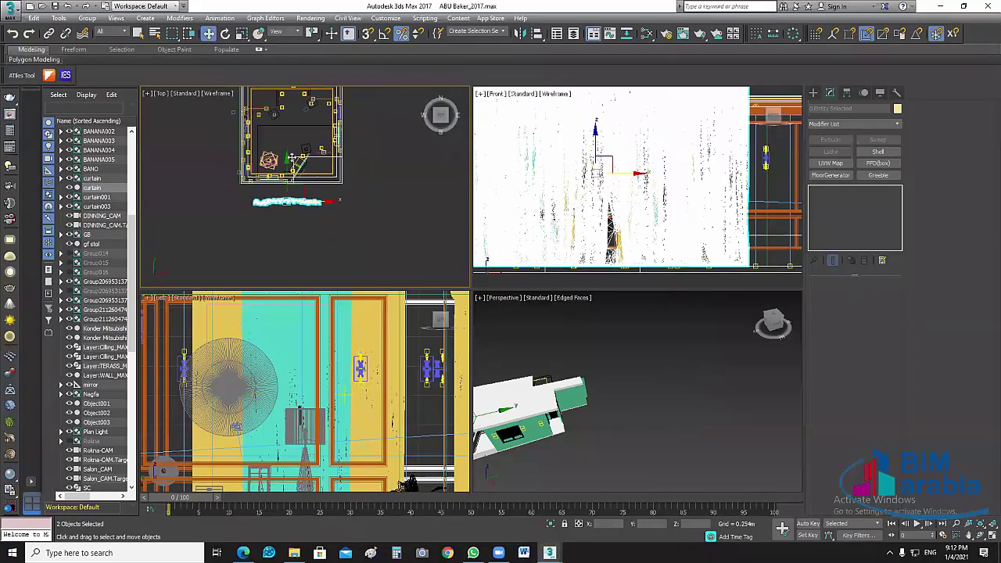
key(ctrl+y)
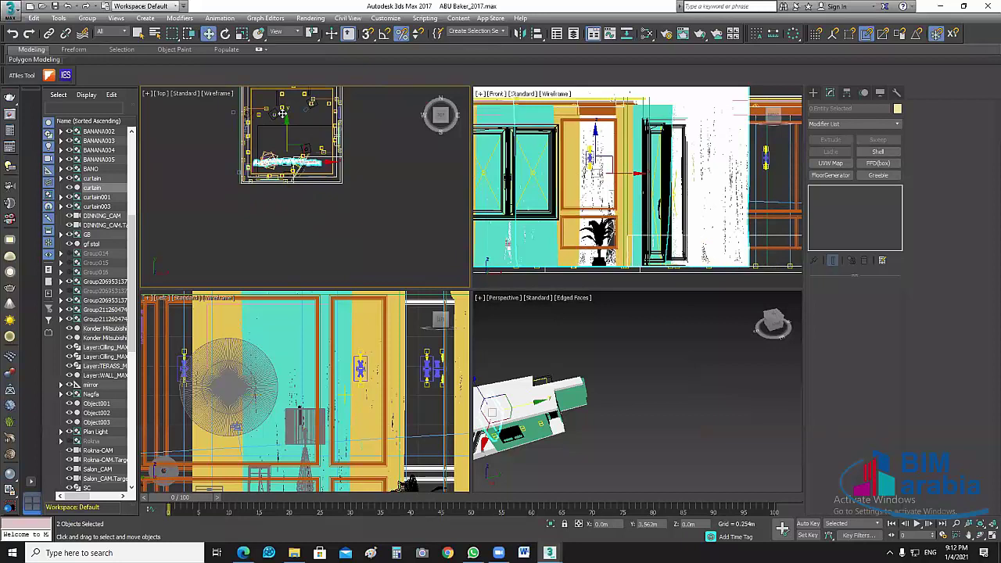
key(Delete)
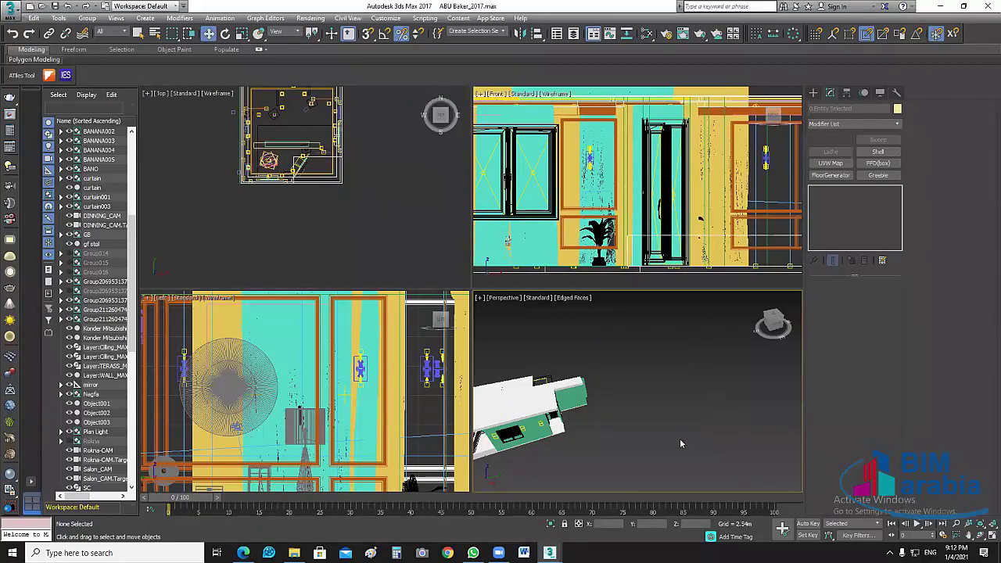
Step: Switch a viewport to the Salon-CAM camera view
key(c)
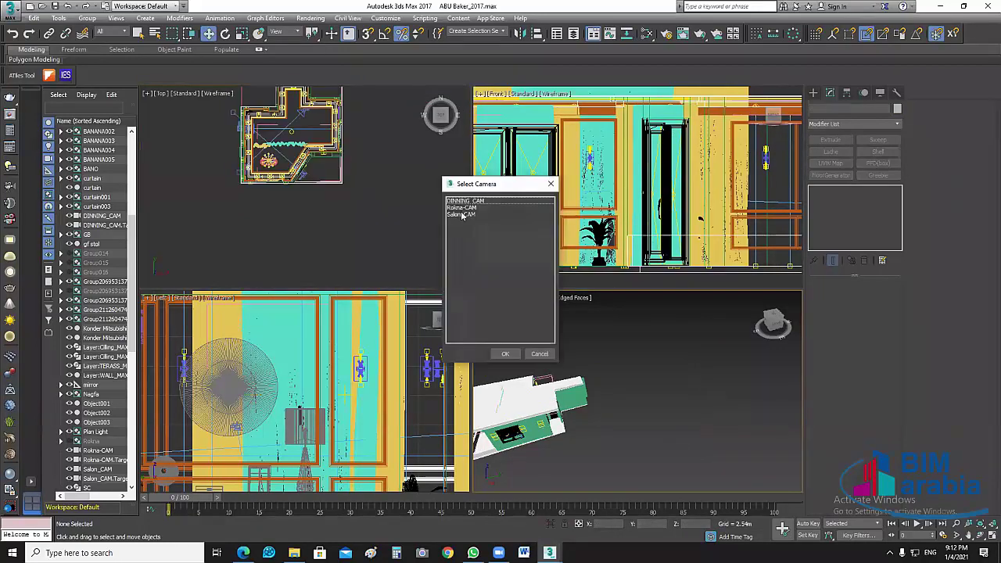
click(462, 214)
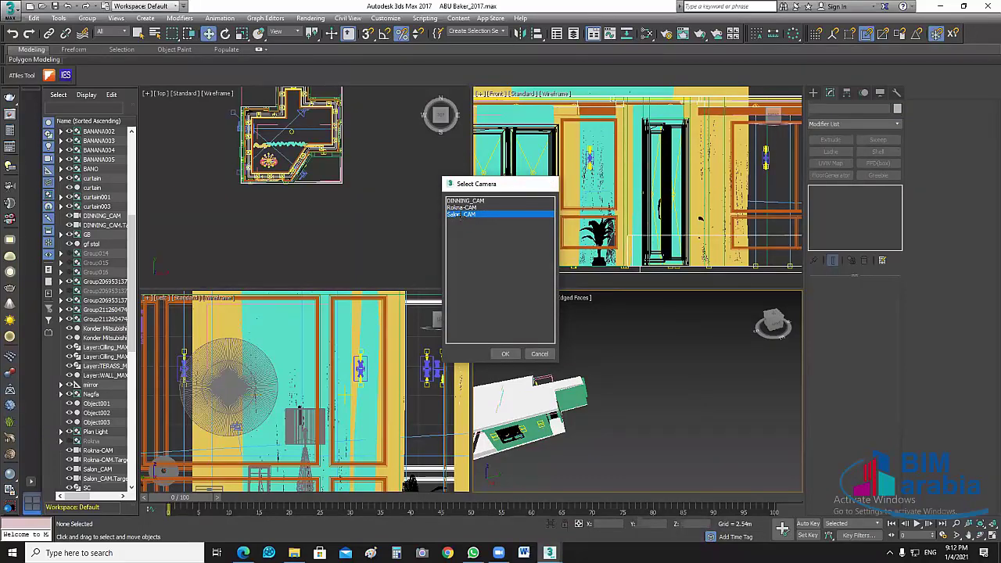
key(Return)
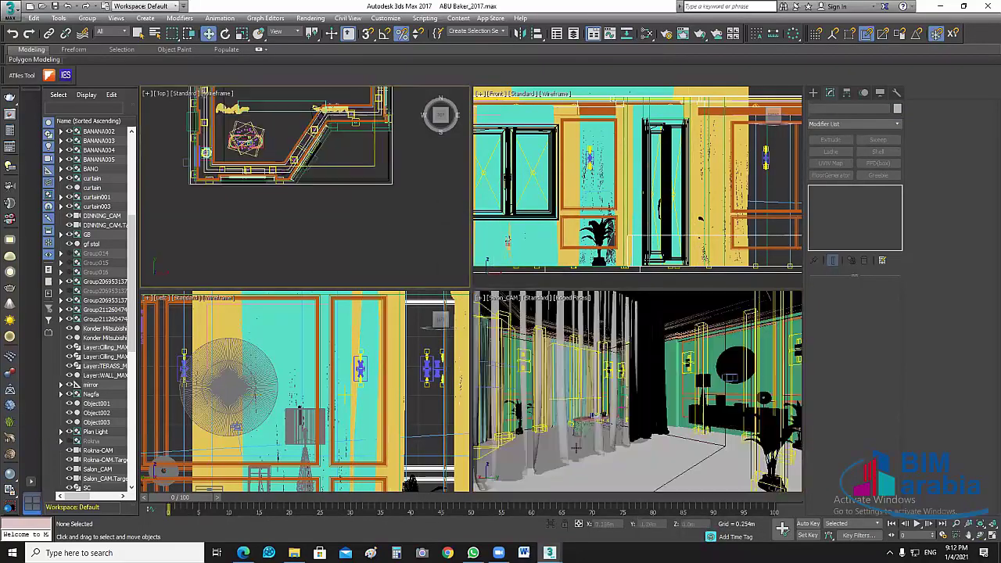
Step: Select the tulle and curtain in the Top view and slide them along X to -1.093m
middle_drag(304, 174, 355, 231)
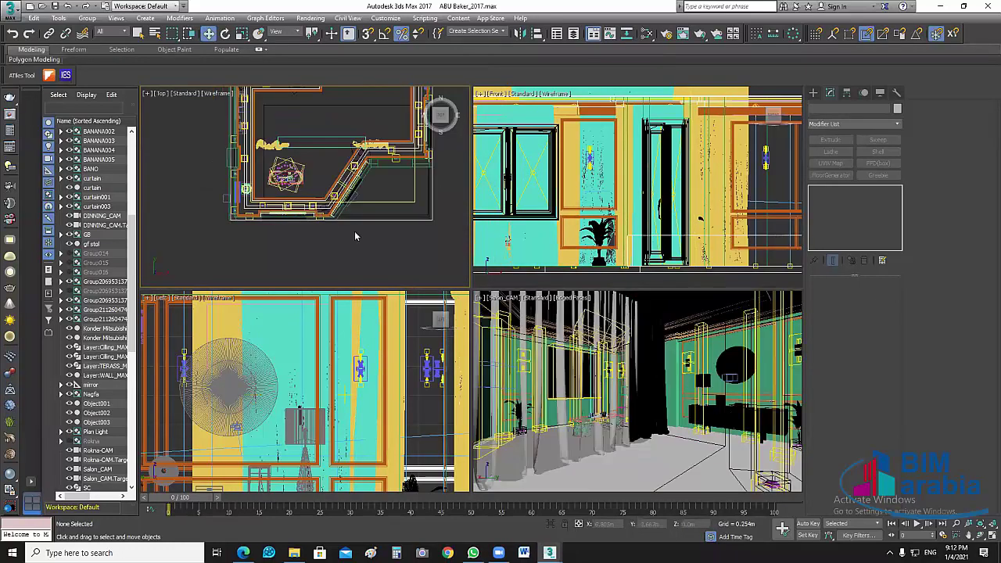
scroll(349, 175, up, 3)
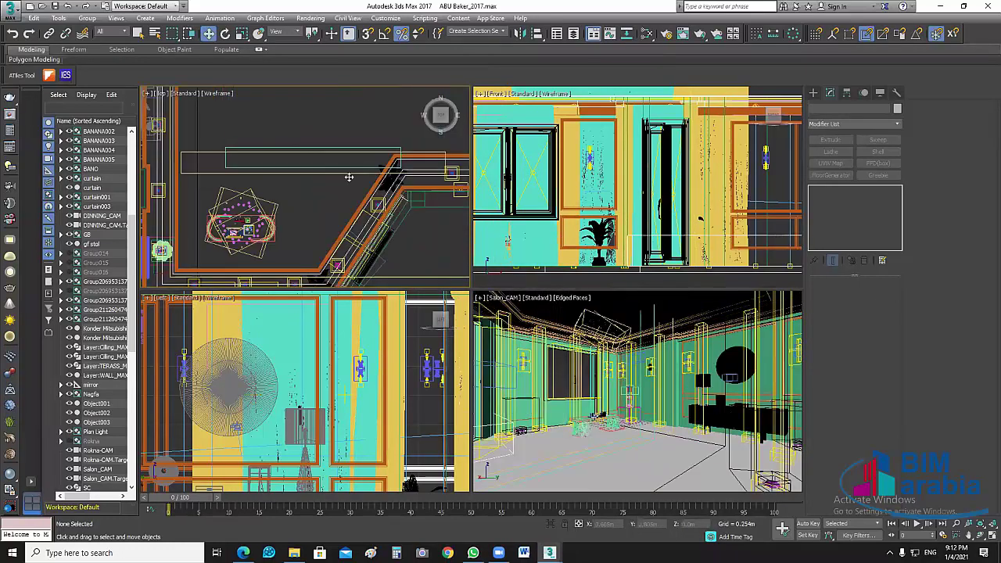
click(304, 154)
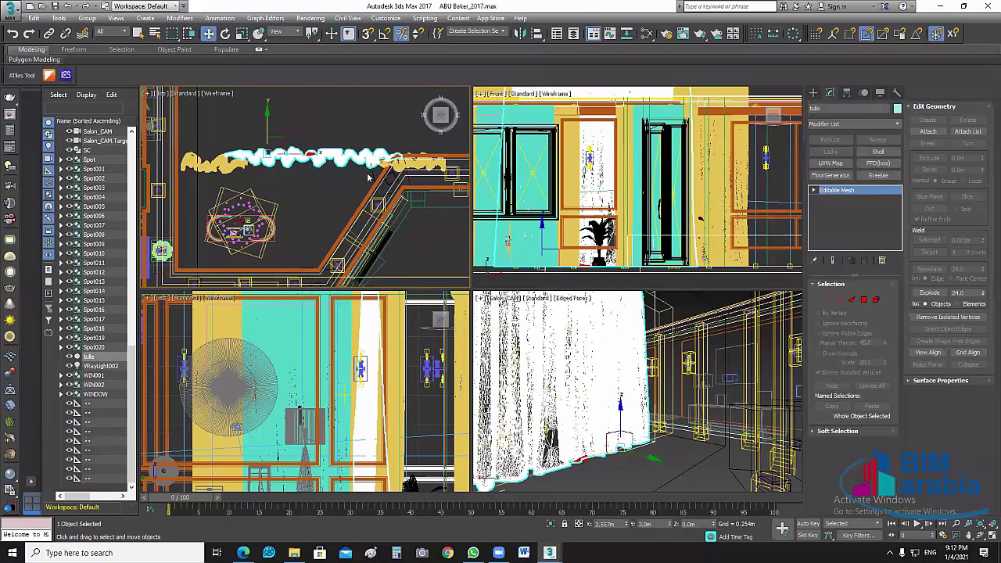
click(316, 160)
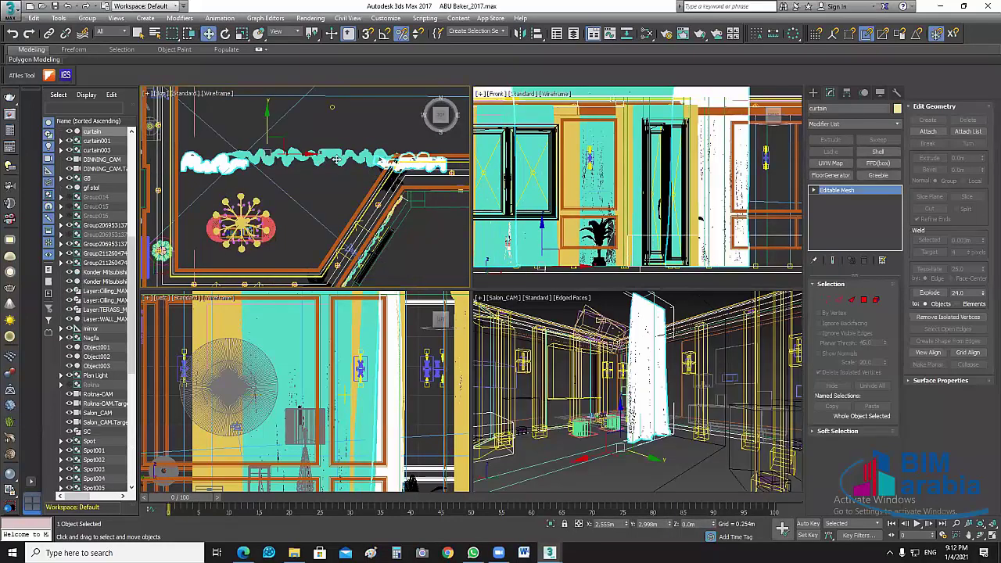
ctrl+click(297, 165)
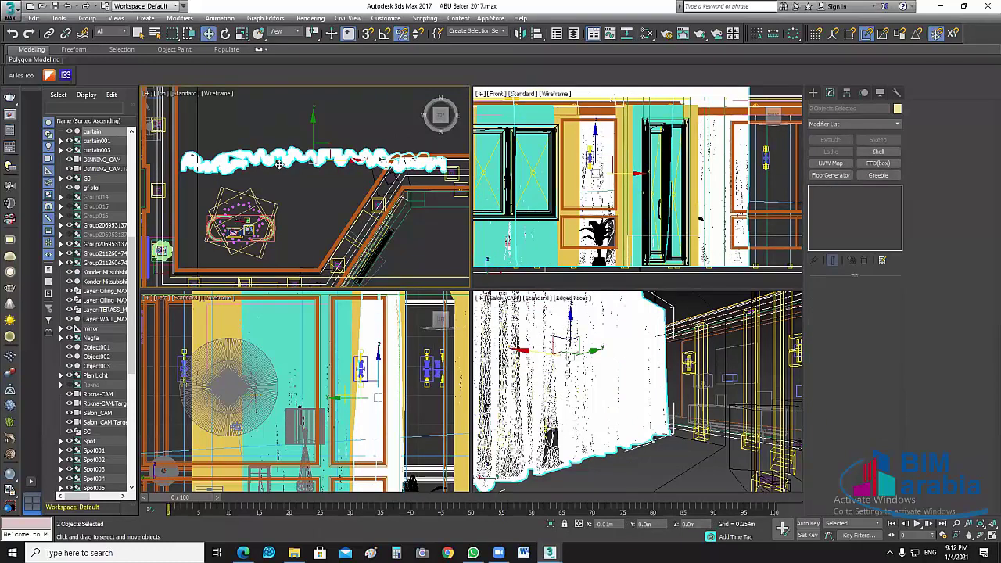
drag(563, 435, 619, 436)
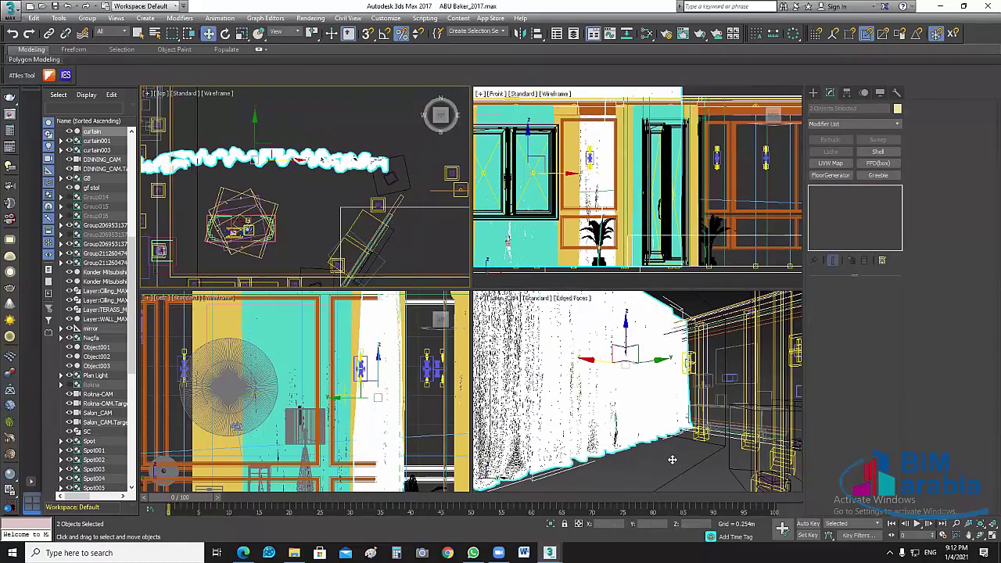
click(103, 291)
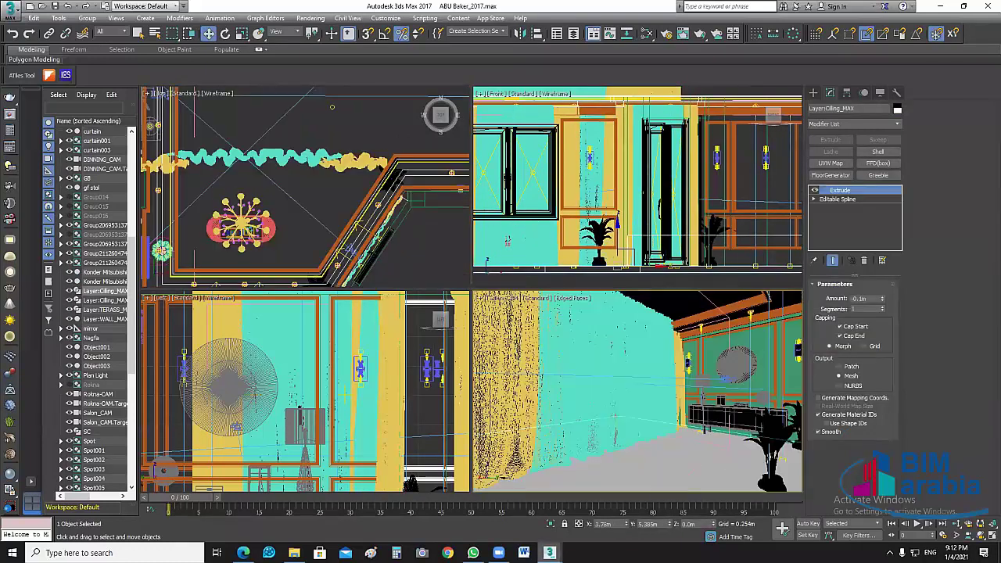
Step: Launch a production test render of the Salon_CAM view in the V-Ray frame buffer
mouse_move(550, 553)
click(618, 477)
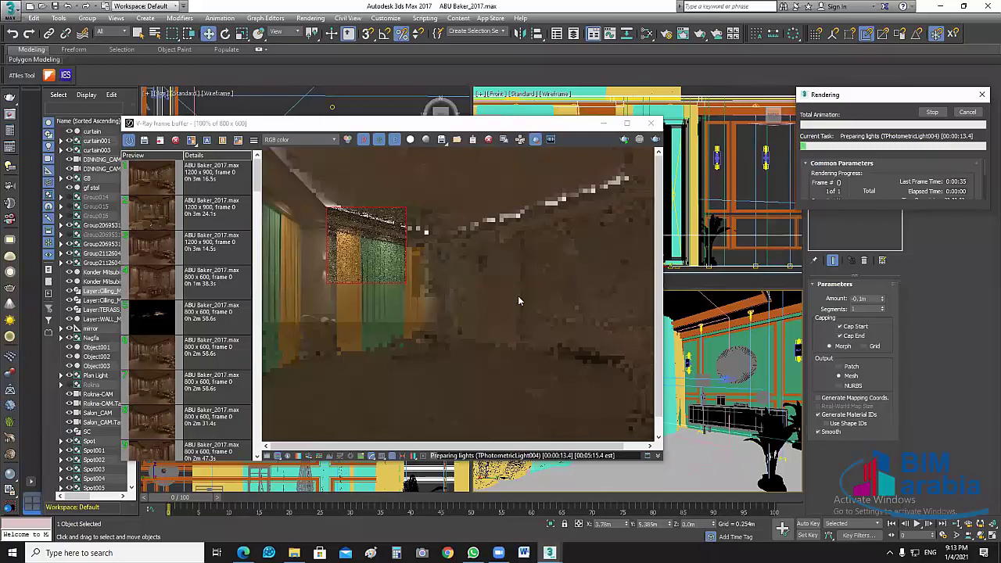
click(294, 553)
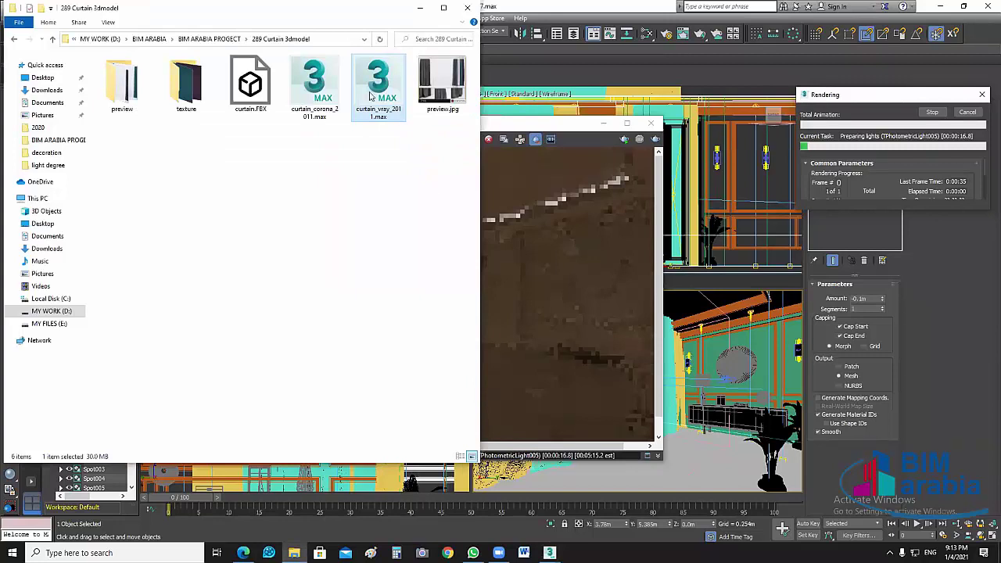
click(327, 117)
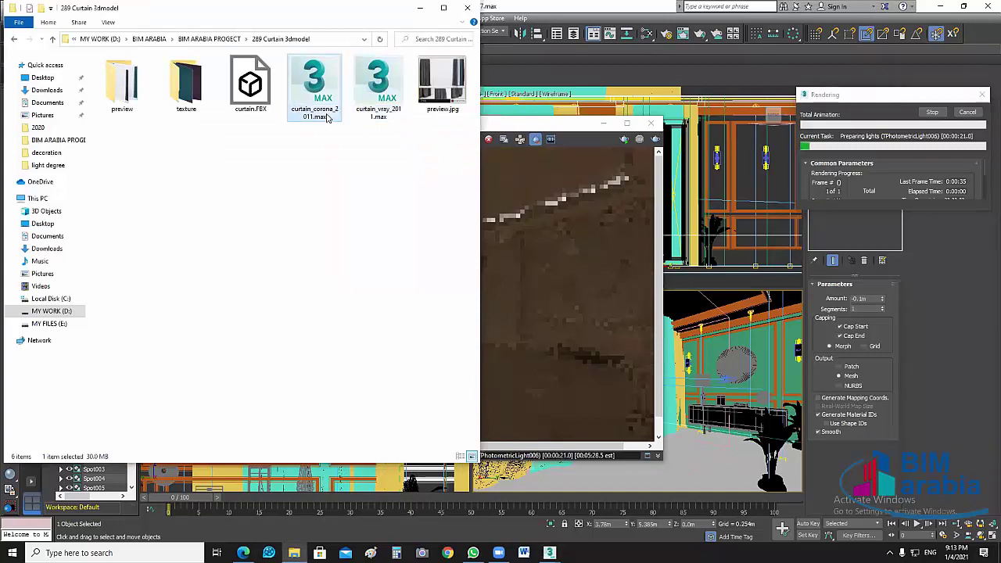
click(385, 116)
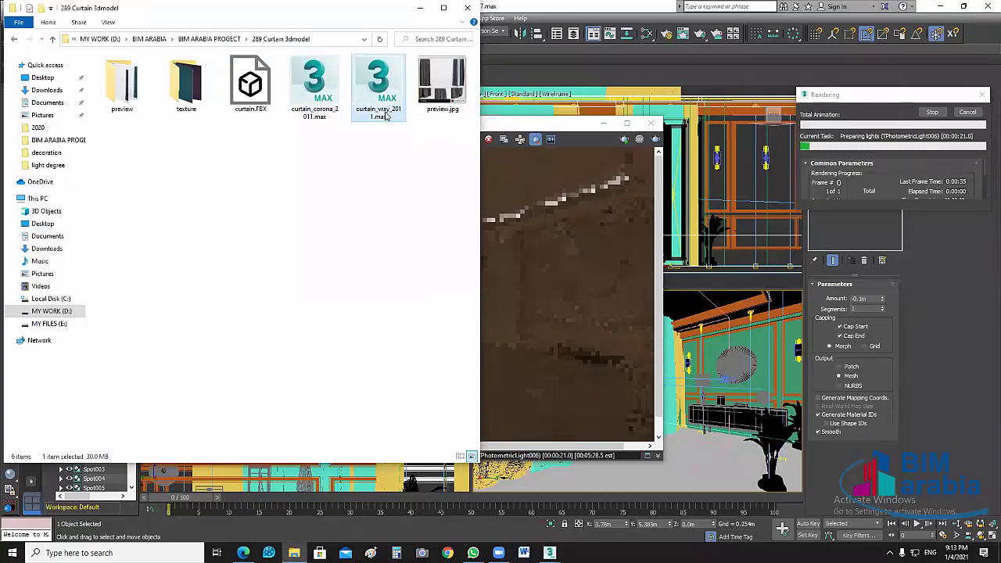
click(449, 94)
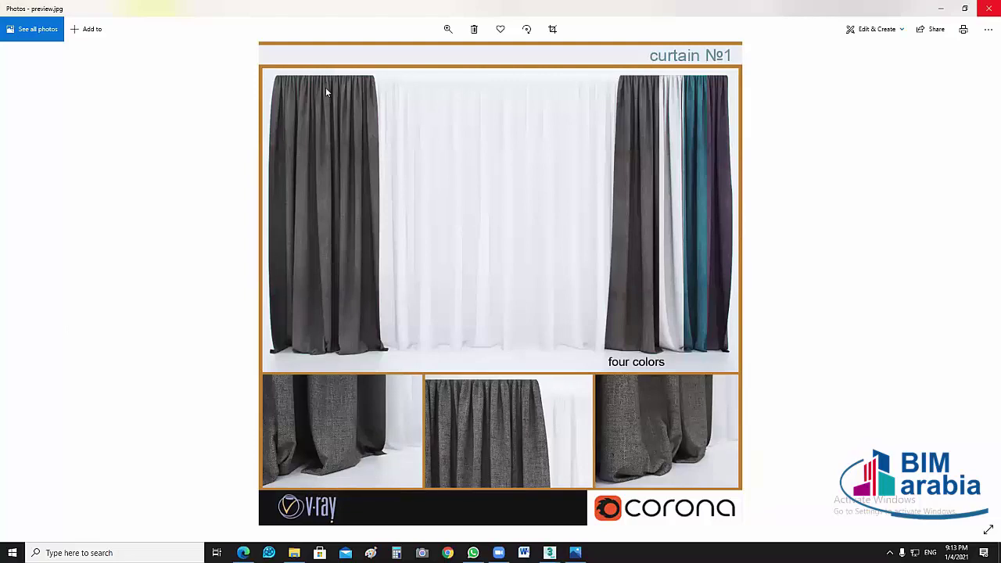
key(alt+F4)
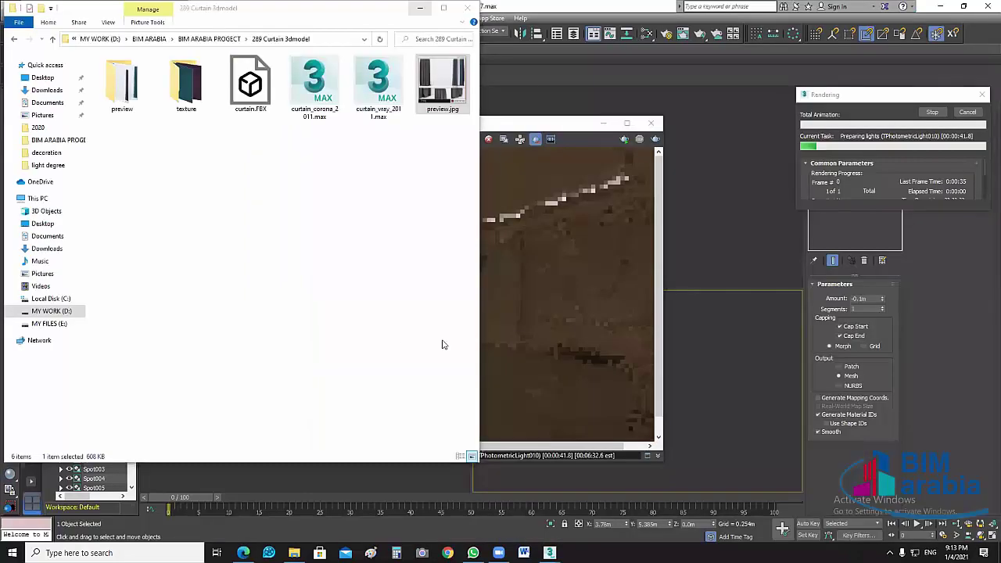
click(564, 381)
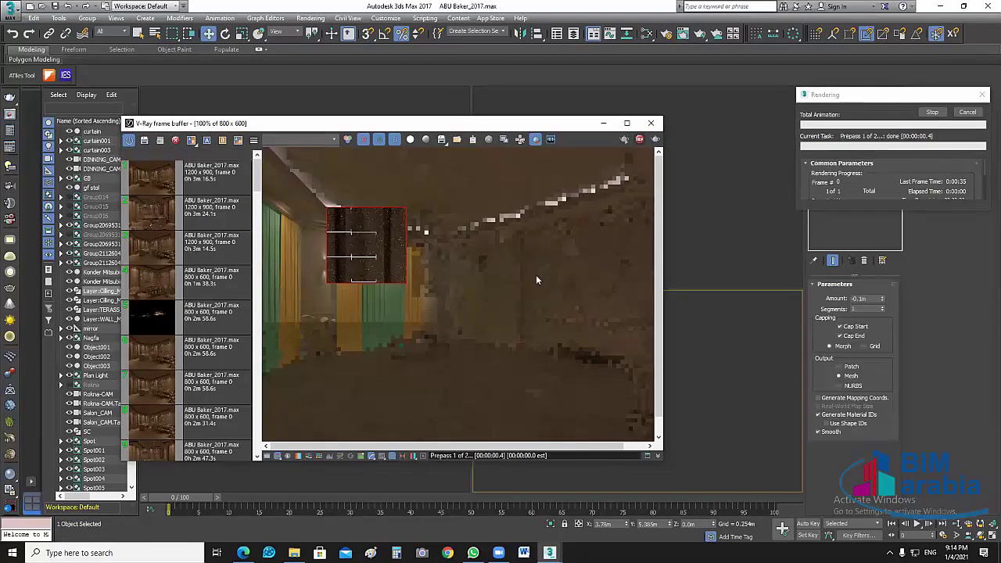
Step: Cancel the running V-Ray test render with Esc
key(Escape)
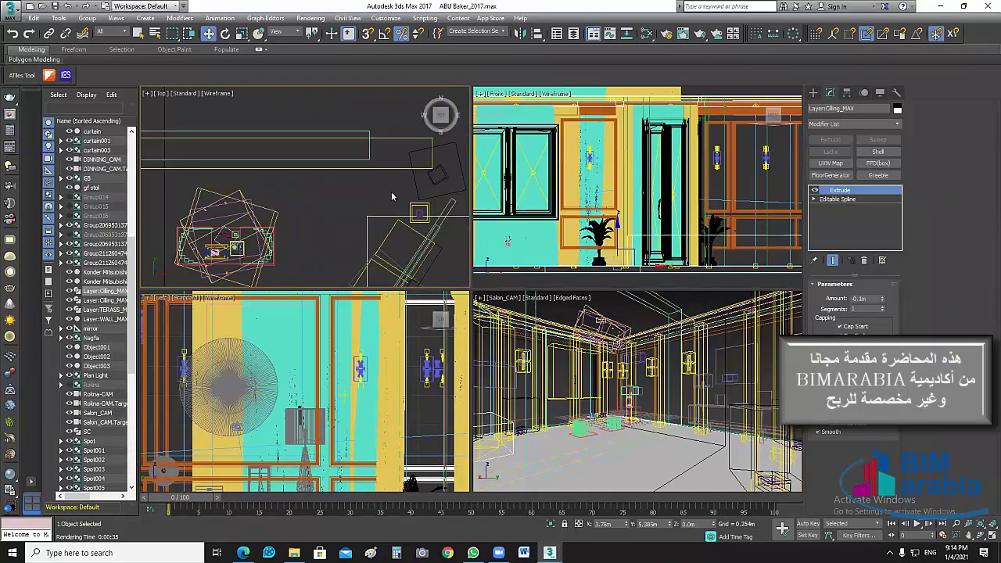
Step: Select the curtain and tulle objects and group them under the name 'Curtain v'
scroll(391, 190, down, 2)
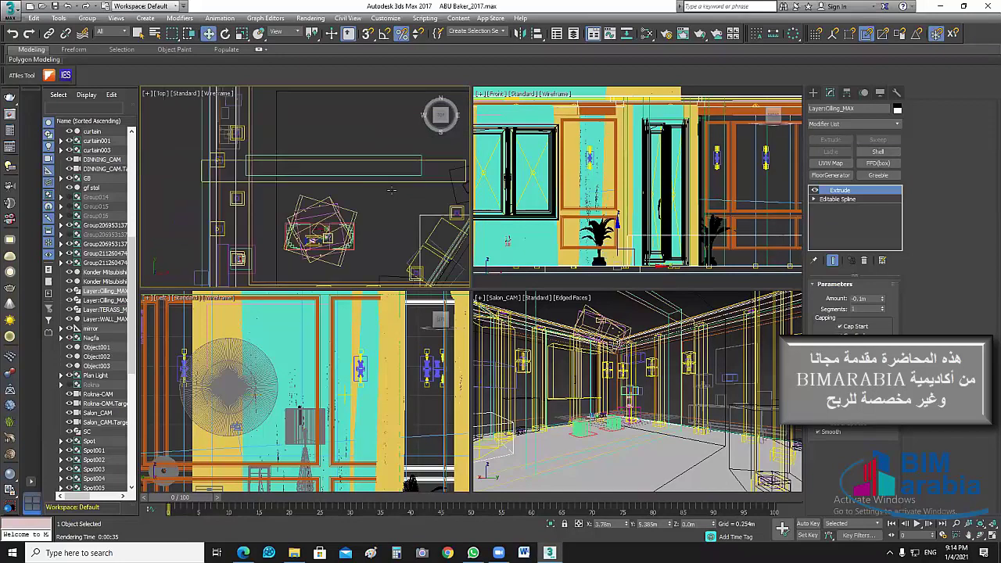
click(428, 170)
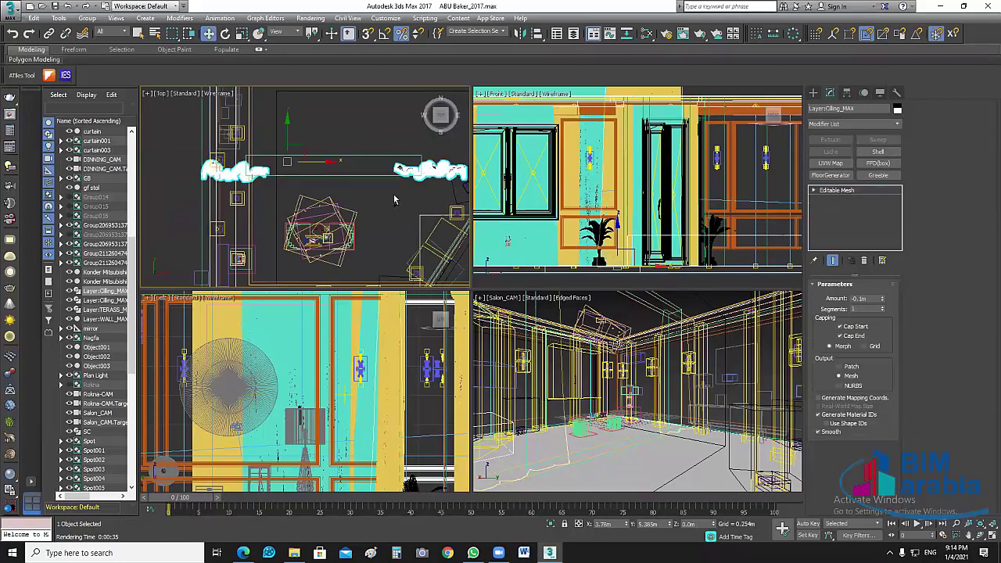
click(92, 132)
ctrl+click(94, 140)
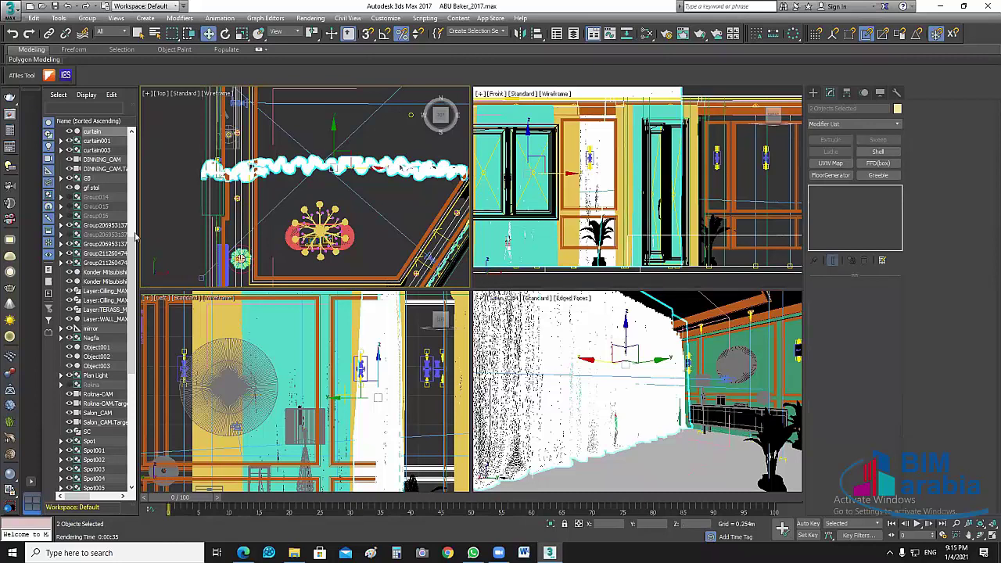
scroll(135, 236, up, 3)
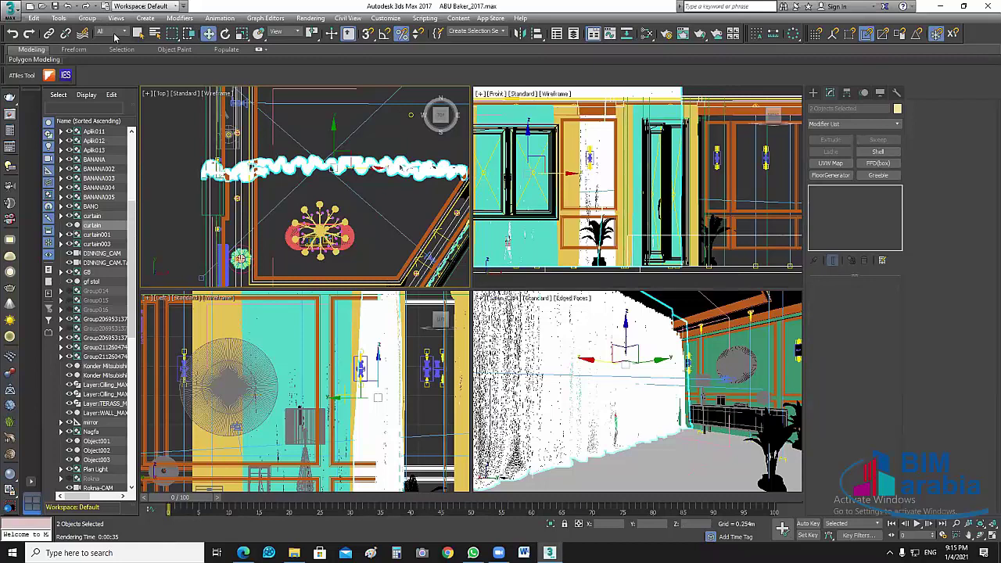
key(alt+g)
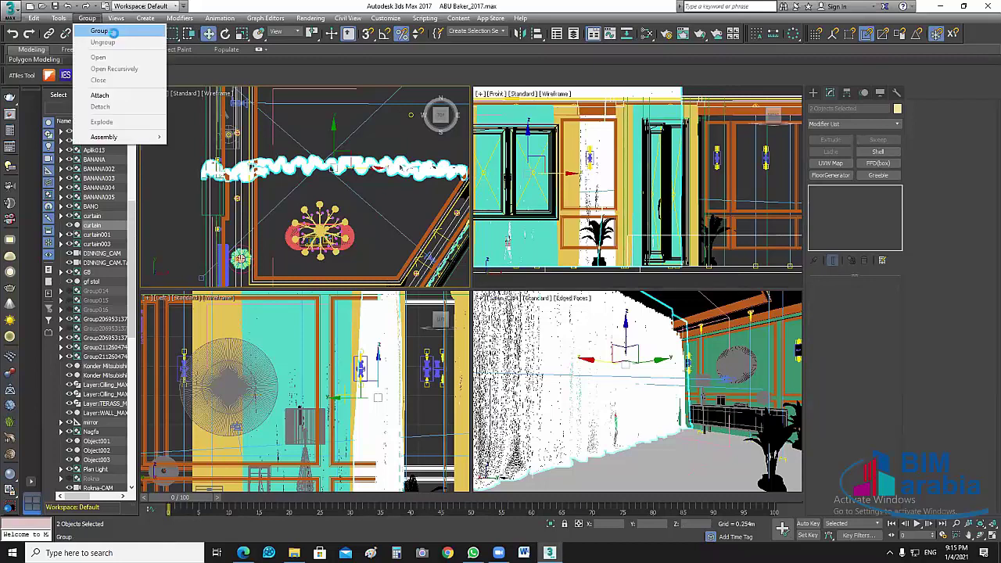
key(Return)
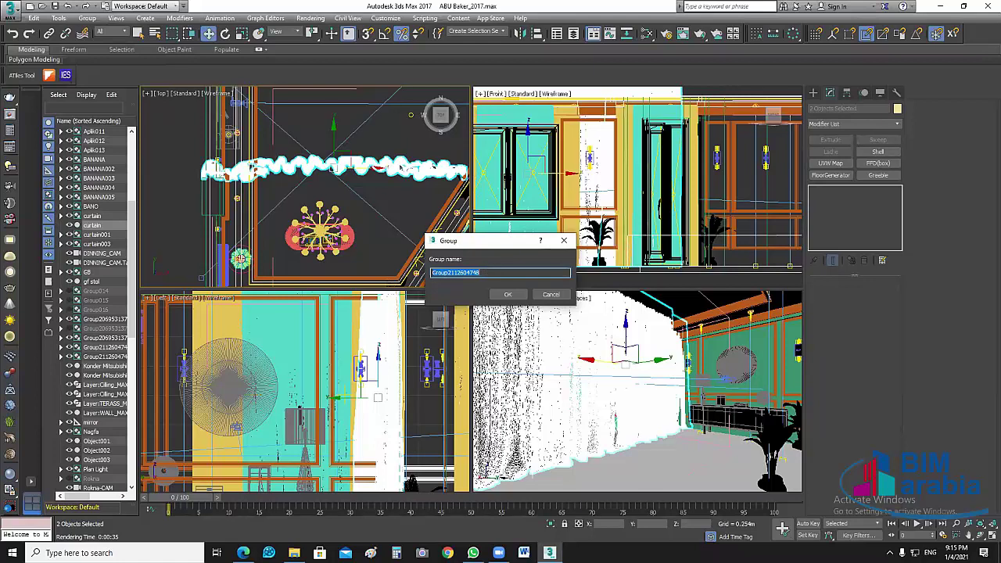
text(Curt)
text(ain v)
click(508, 294)
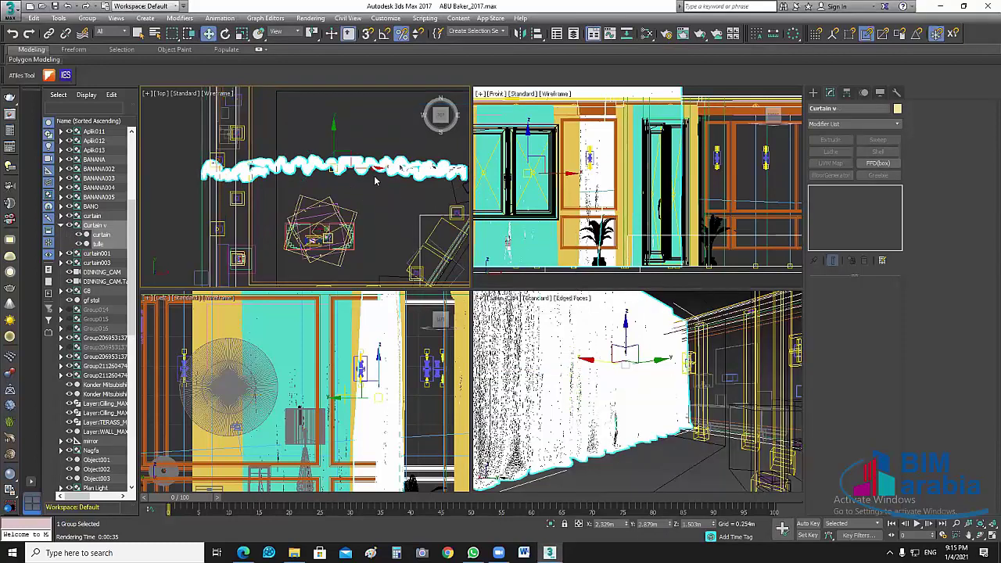
Step: Zoom the Top view and select both the original curtain group and Curtain v
scroll(380, 183, down, 3)
scroll(379, 185, down, 1)
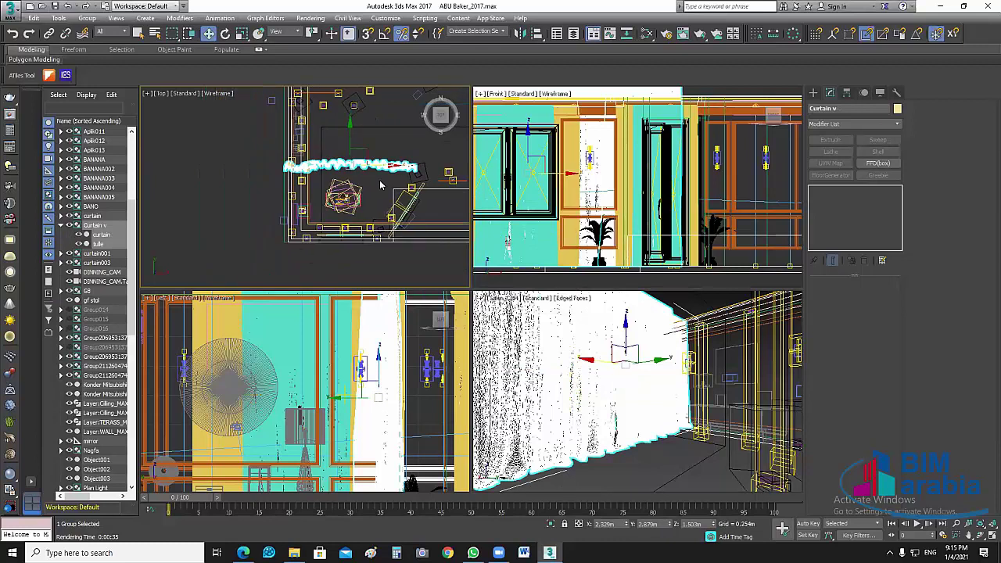
middle_drag(380, 185, 381, 209)
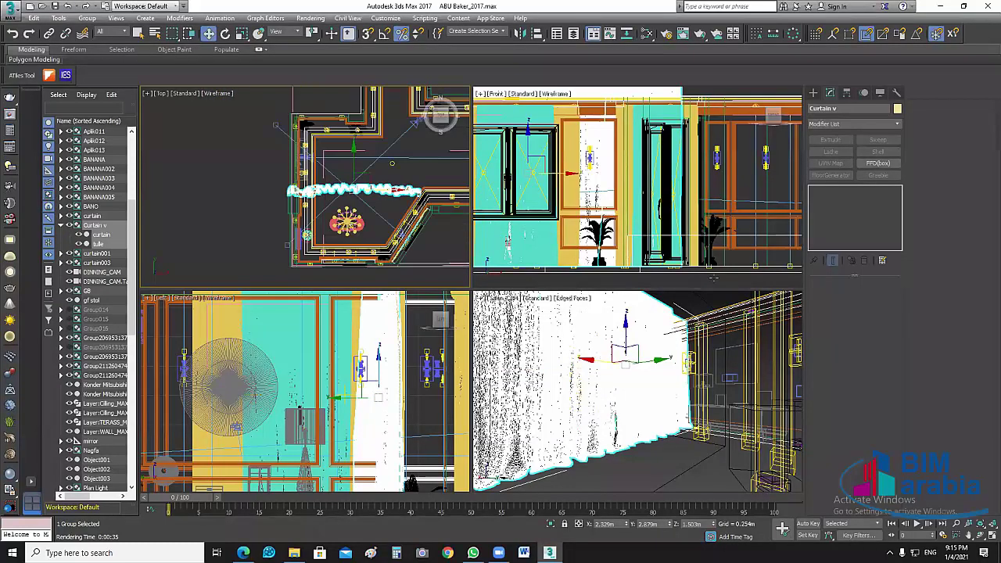
scroll(664, 207, down, 4)
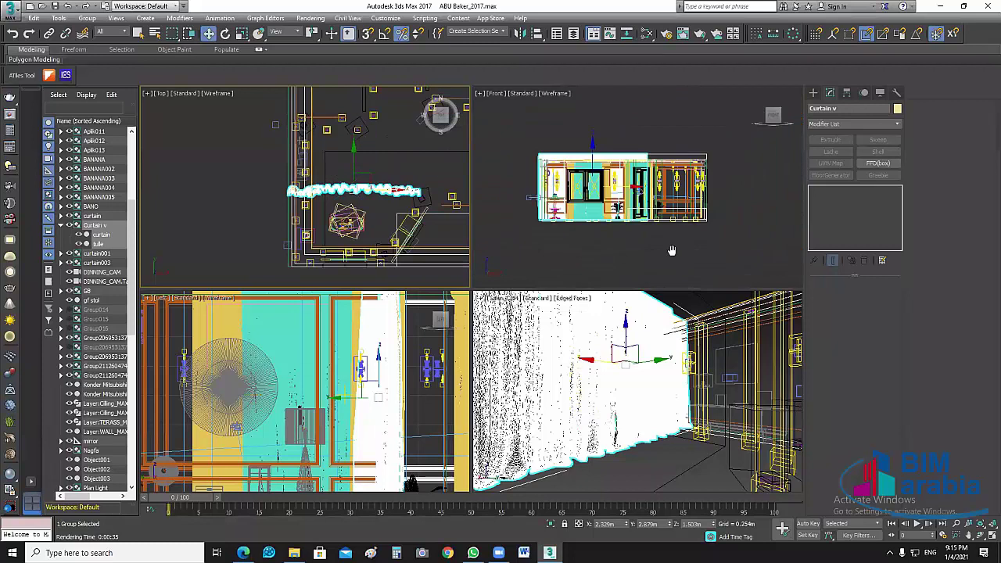
scroll(665, 207, up, 1)
scroll(349, 266, up, 3)
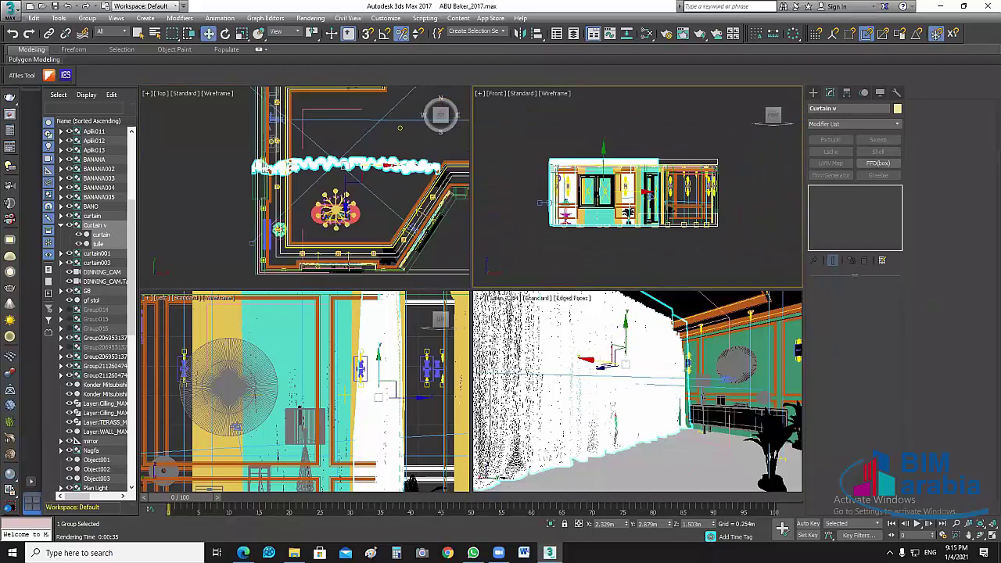
scroll(350, 266, up, 3)
scroll(352, 262, up, 1)
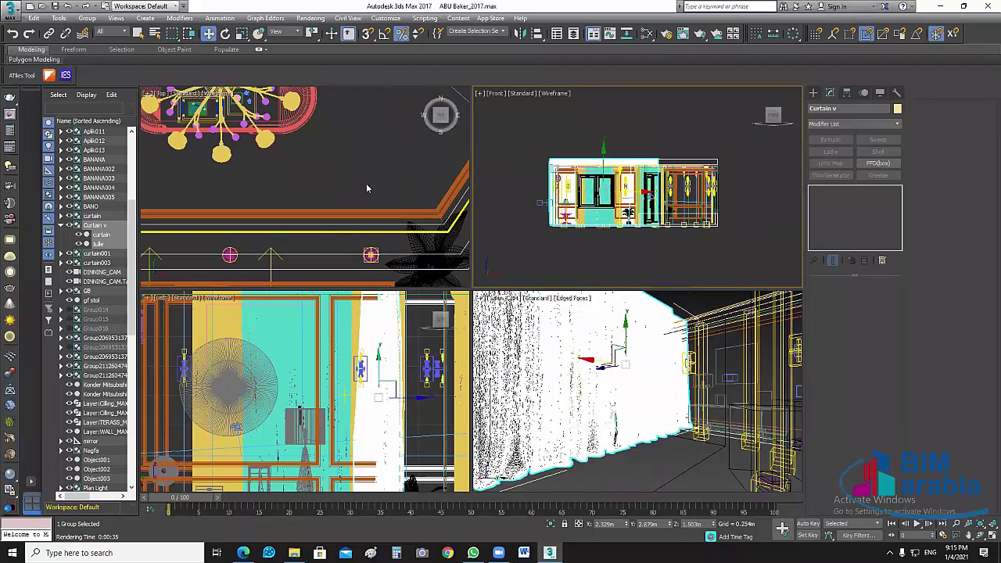
scroll(366, 184, down, 4)
scroll(367, 183, up, 2)
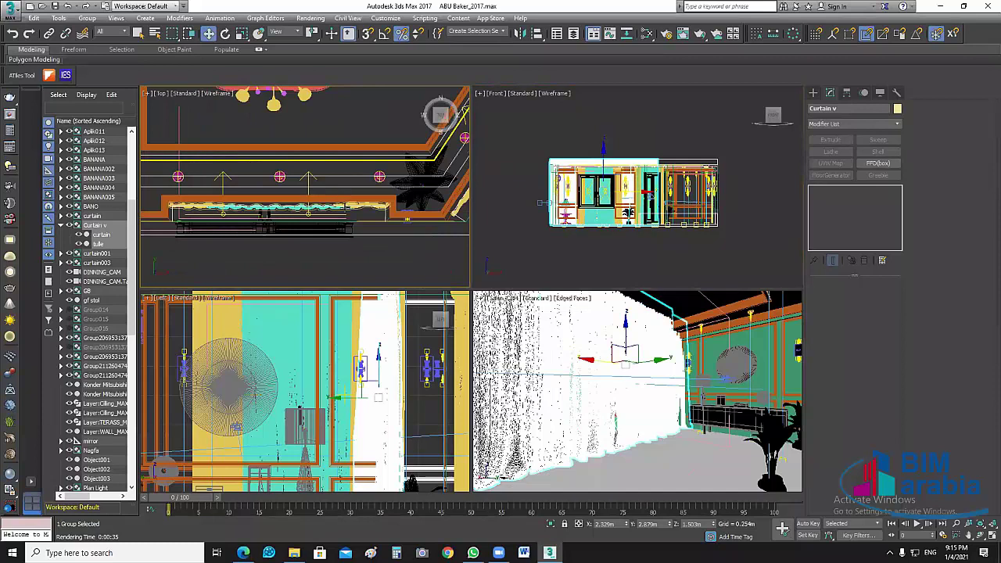
click(403, 266)
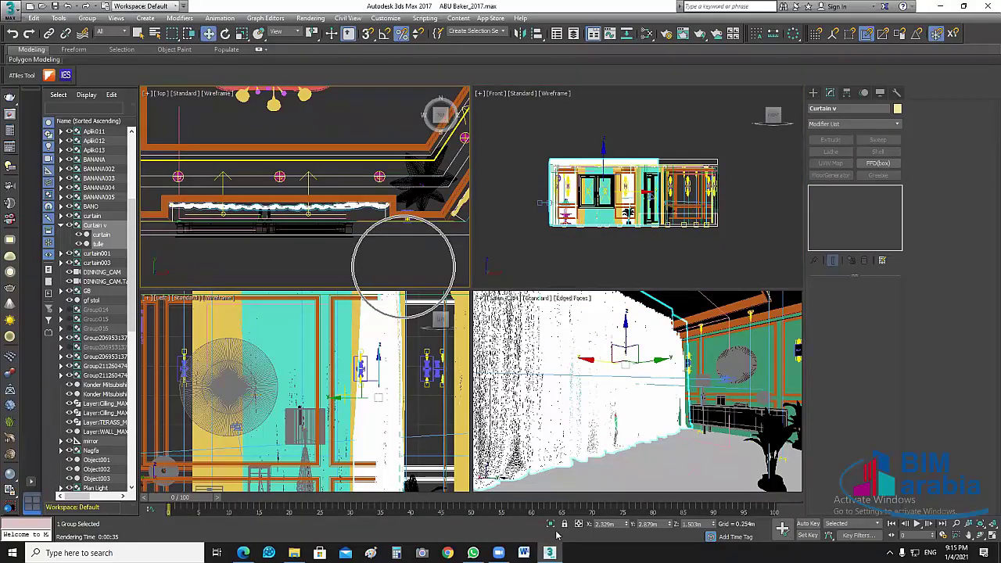
ctrl+click(428, 226)
Step: Isolate the two curtain groups and select only Curtain v, undoing an accidental scale
key(alt+q)
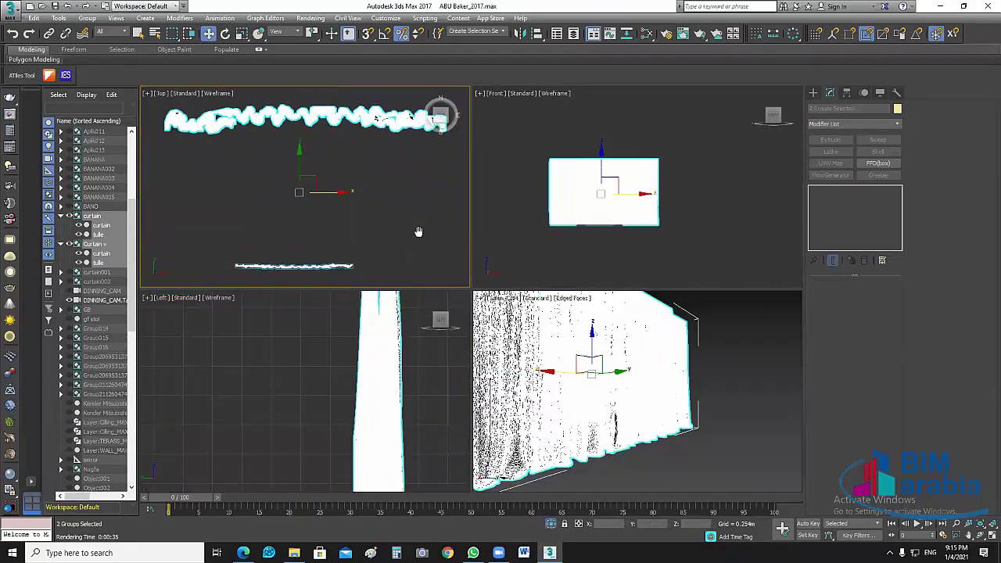
click(322, 142)
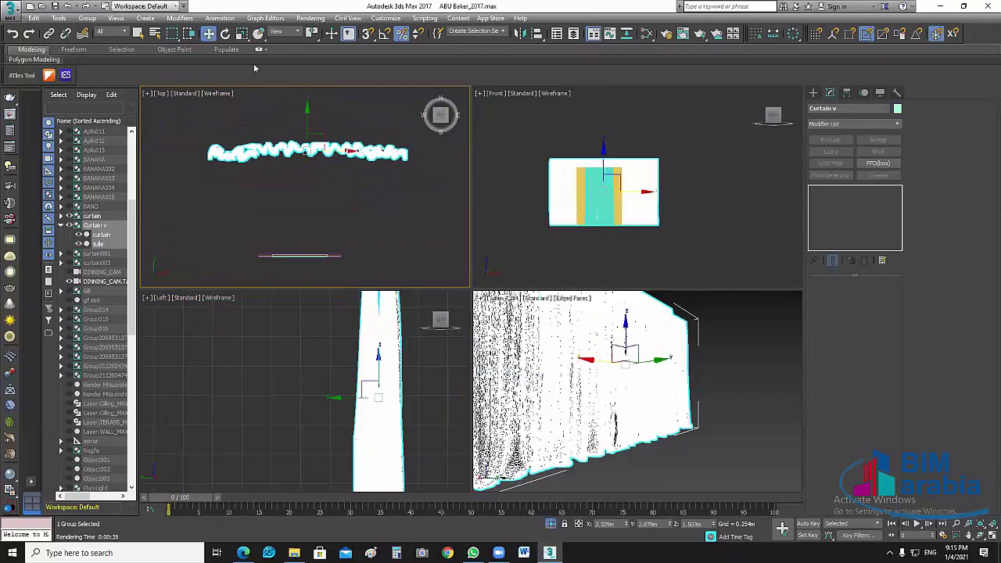
click(242, 33)
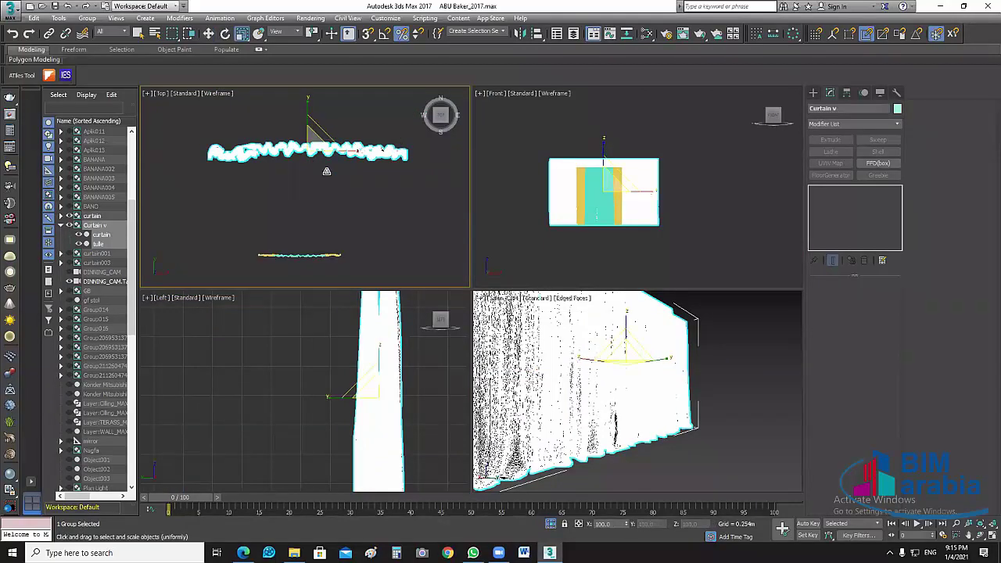
key(ctrl+z)
key(ctrl+z)
key(w)
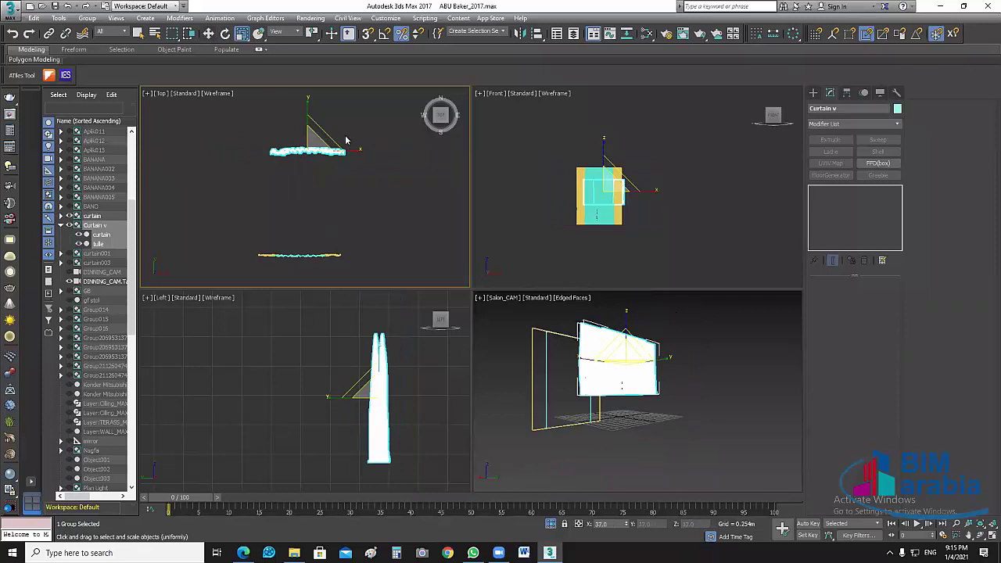
Step: Reposition Curtain v in the Top view, shifting it down and slightly left
drag(295, 198, 339, 262)
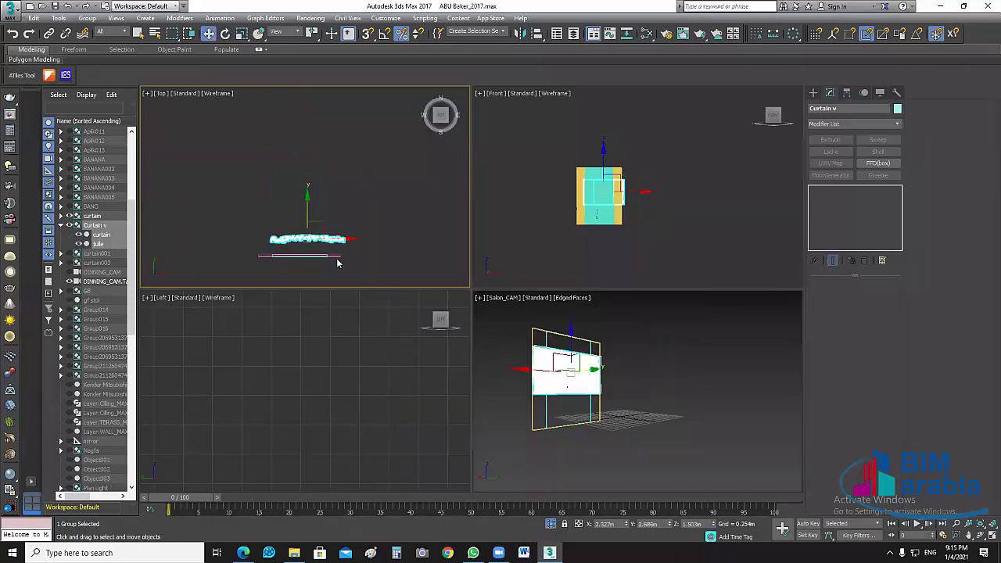
scroll(339, 262, up, 3)
scroll(419, 260, up, 2)
scroll(364, 261, up, 2)
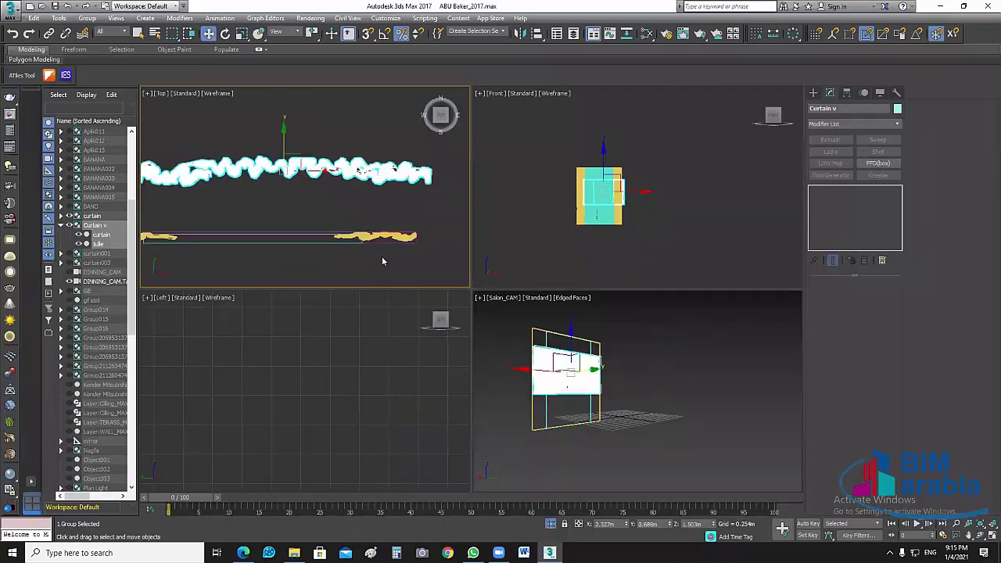
scroll(403, 263, down, 2)
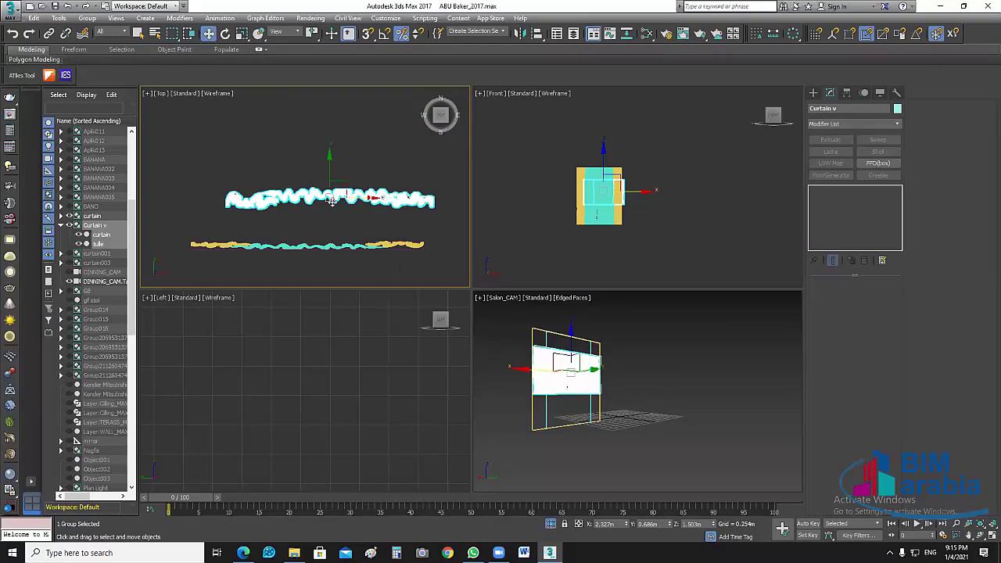
drag(332, 200, 308, 200)
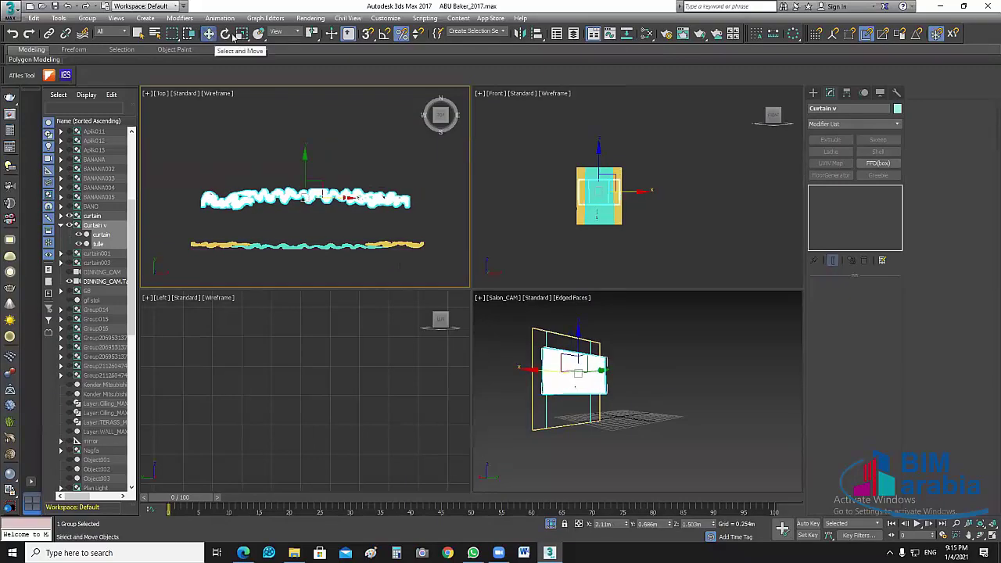
Step: Trial-scale Curtain v in the Top and Front views, then revert to its earlier size
click(242, 33)
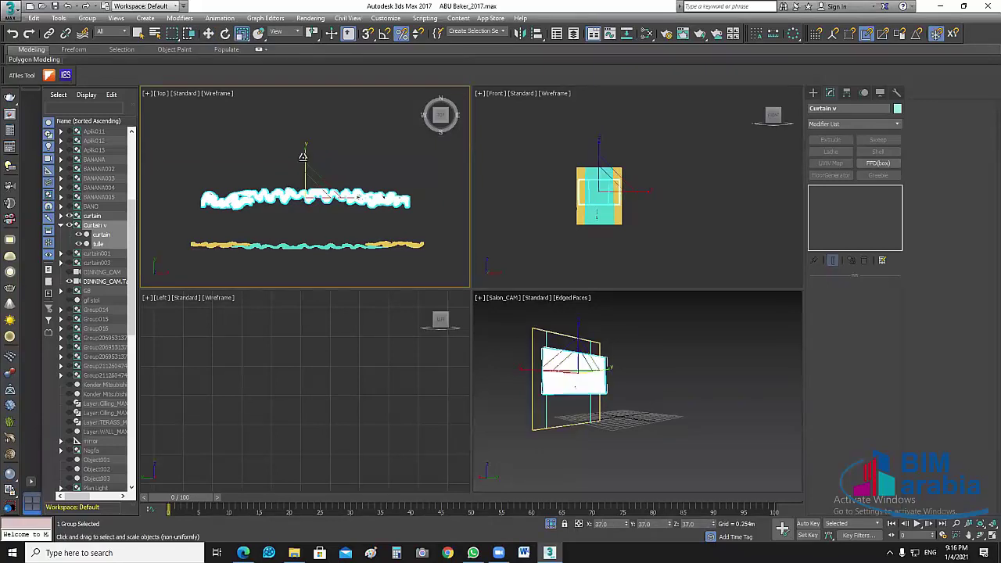
drag(302, 157, 300, 184)
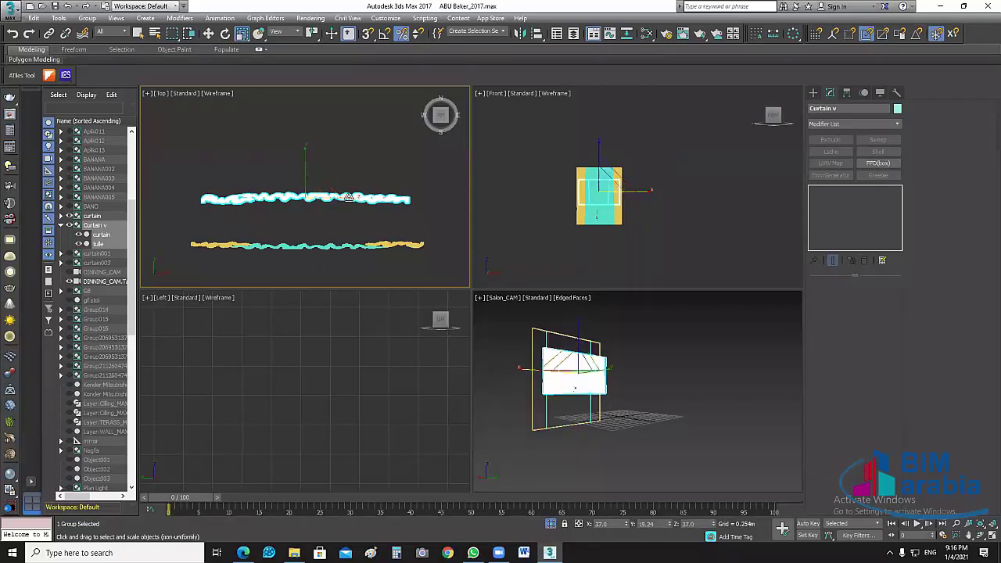
drag(352, 212, 352, 207)
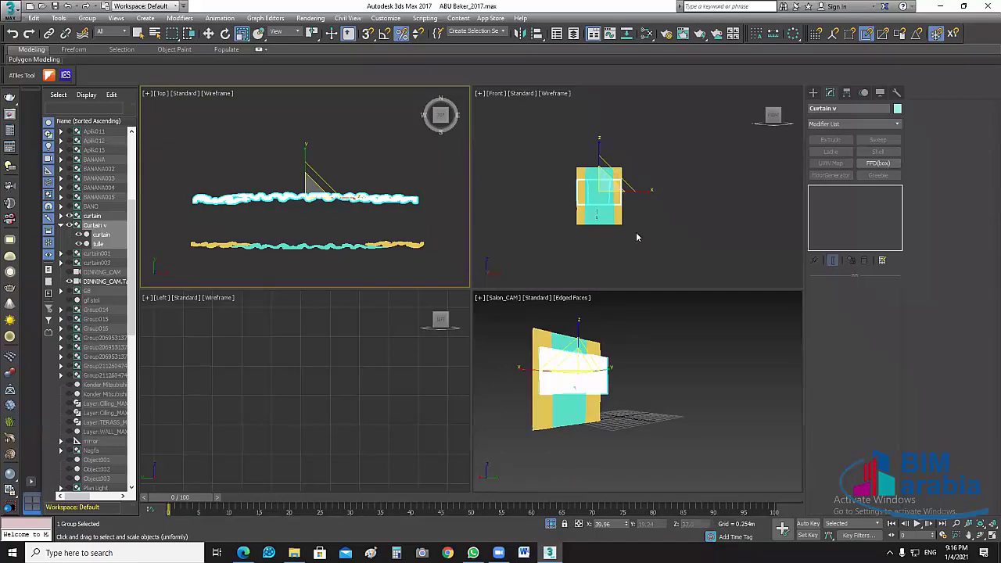
drag(601, 160, 596, 127)
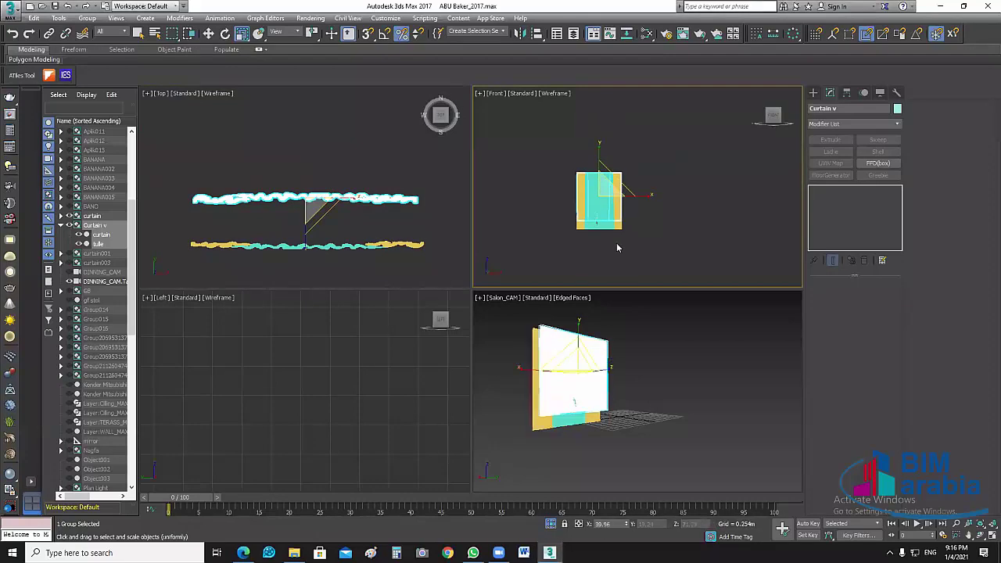
key(ctrl+z)
key(ctrl+z)
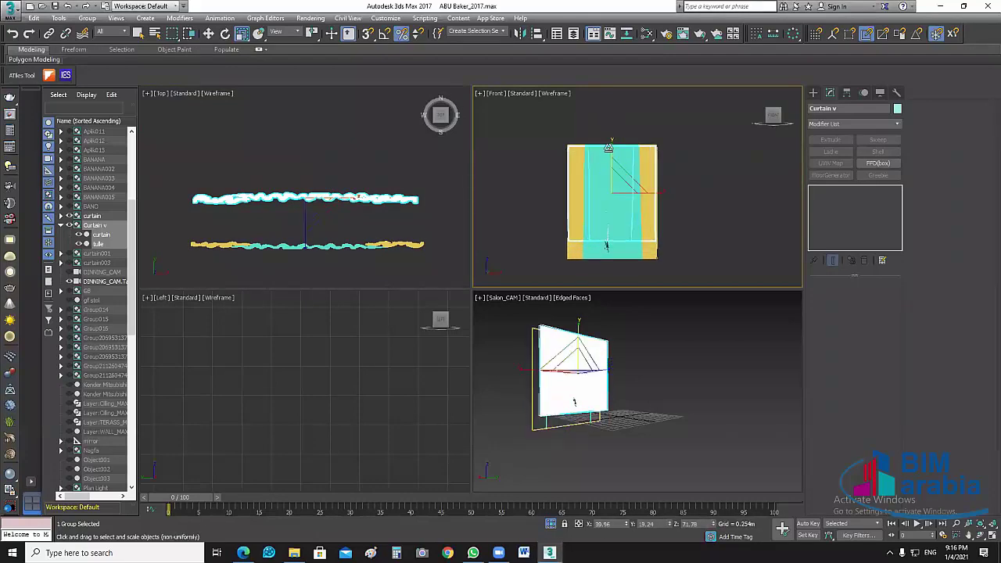
key(ctrl+z)
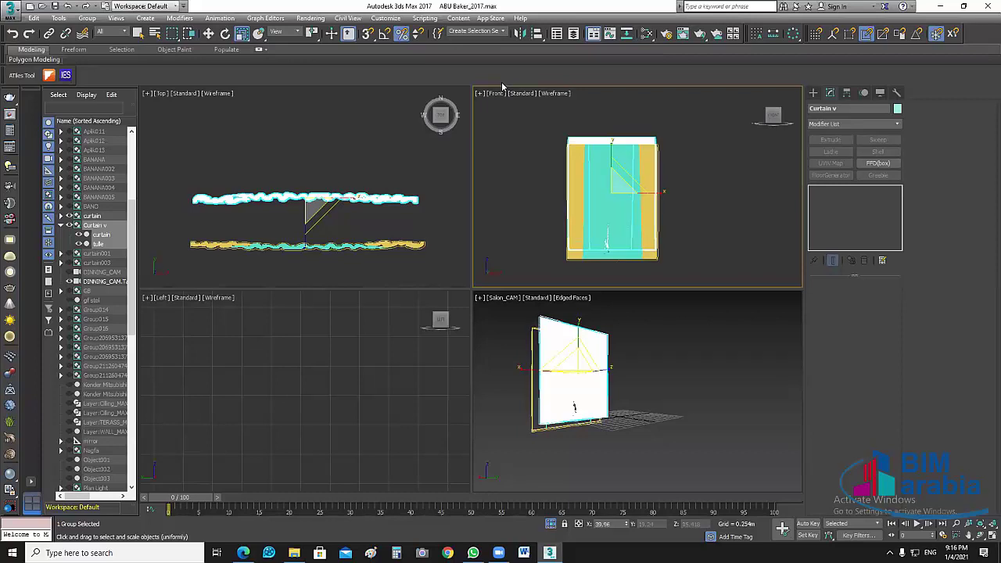
key(ctrl+z)
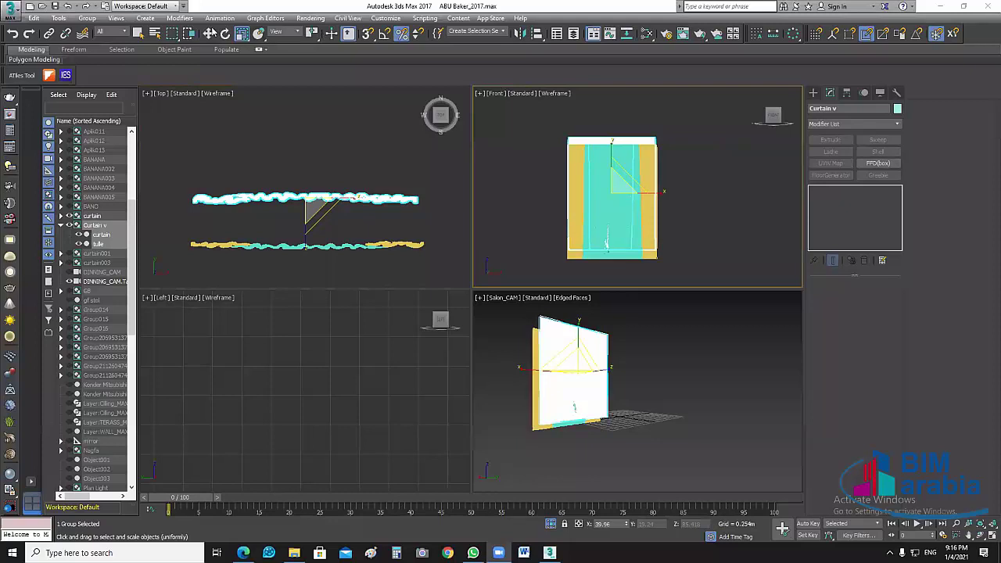
key(w)
Step: Reselect Curtain v in the Front view and zoom to frame it
click(613, 158)
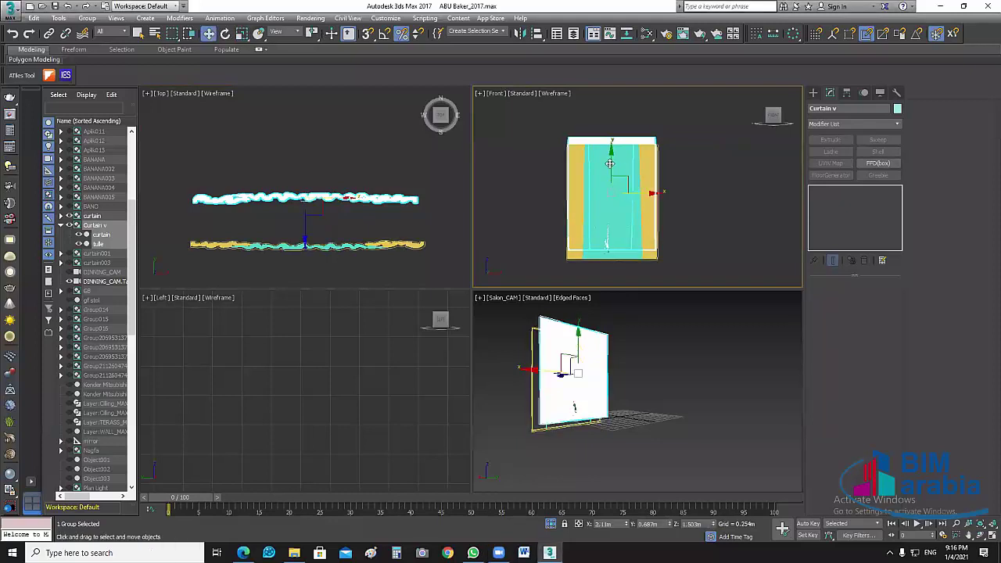
drag(608, 162, 606, 162)
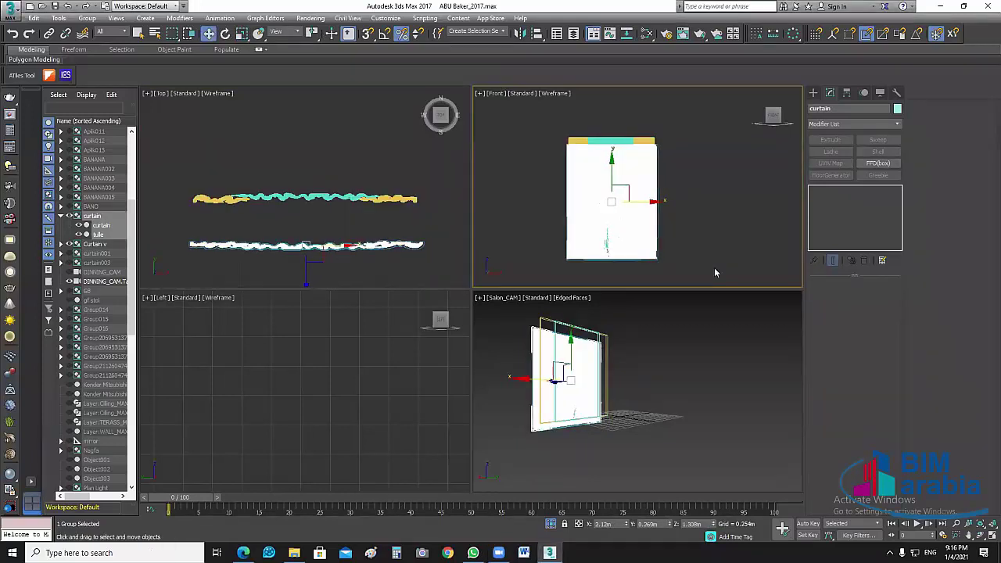
click(704, 241)
key(ctrl+z)
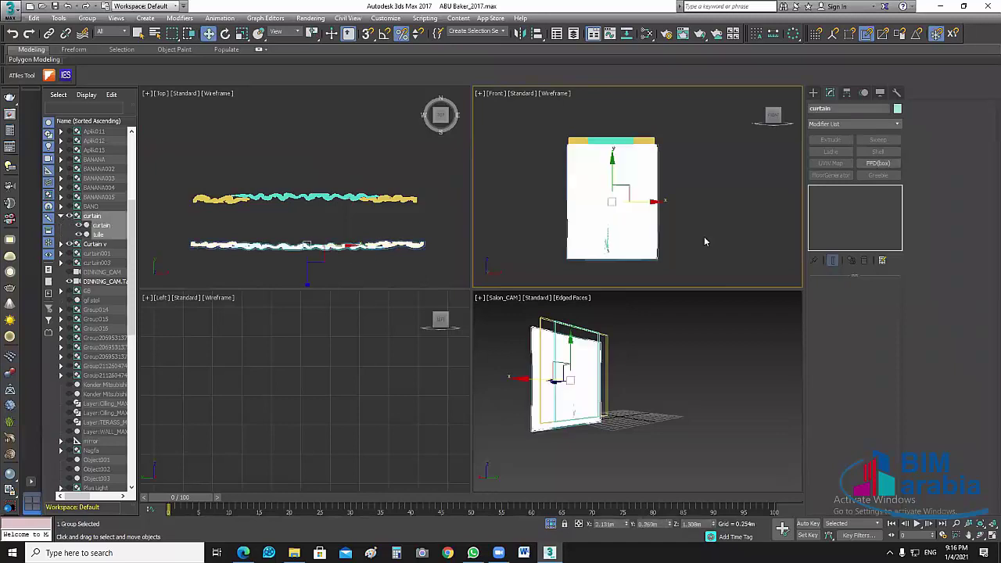
key(ctrl+z)
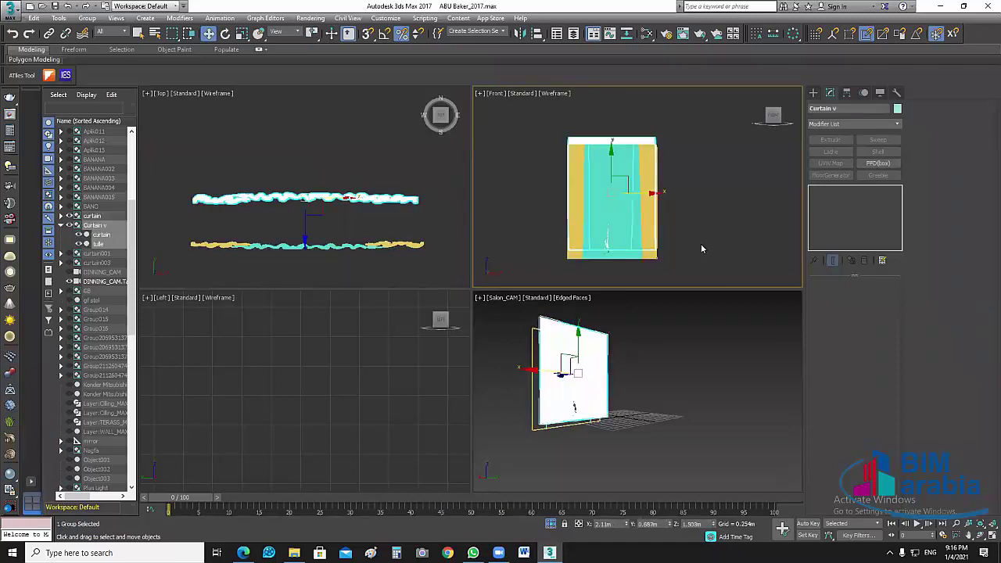
right_click(709, 197)
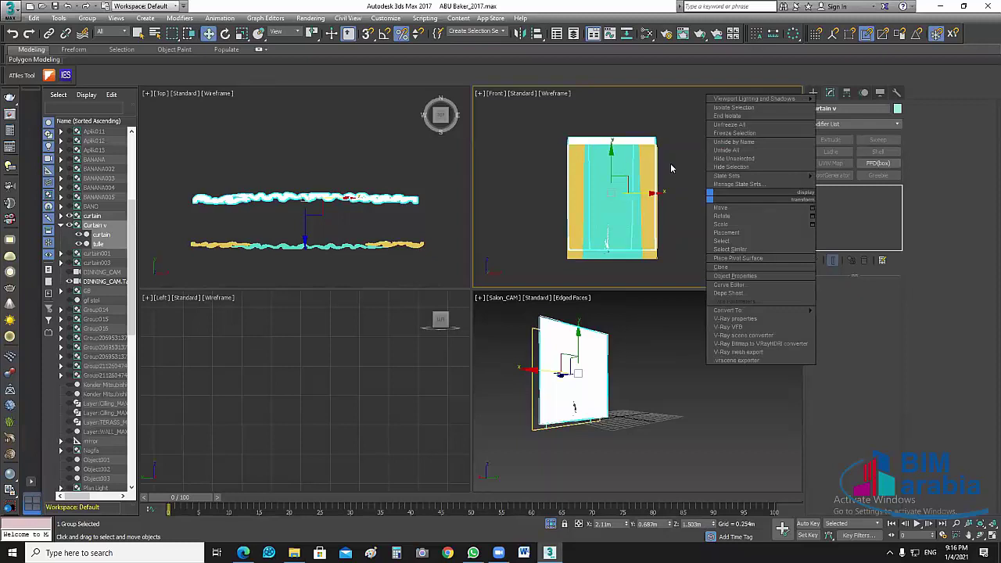
click(628, 160)
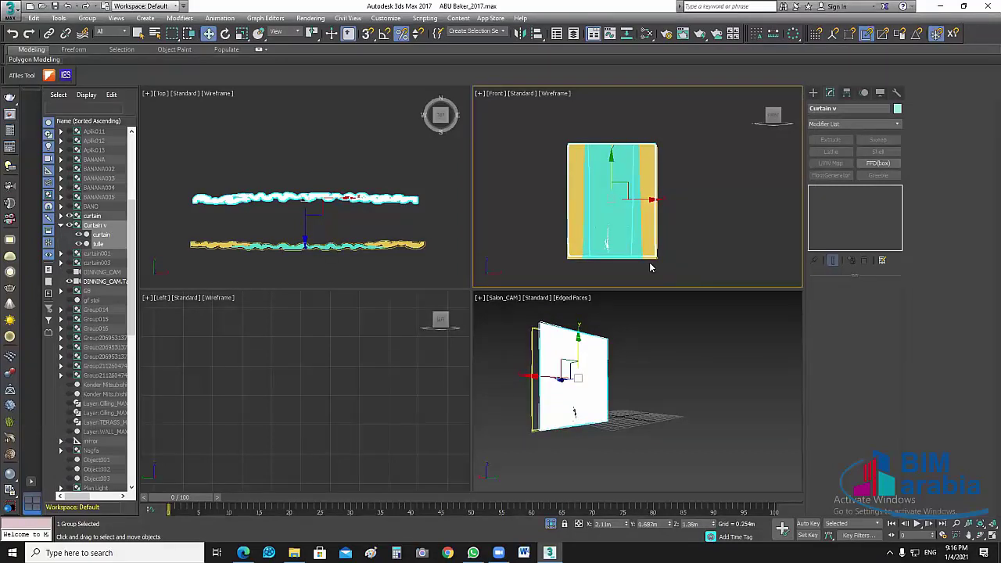
key(z)
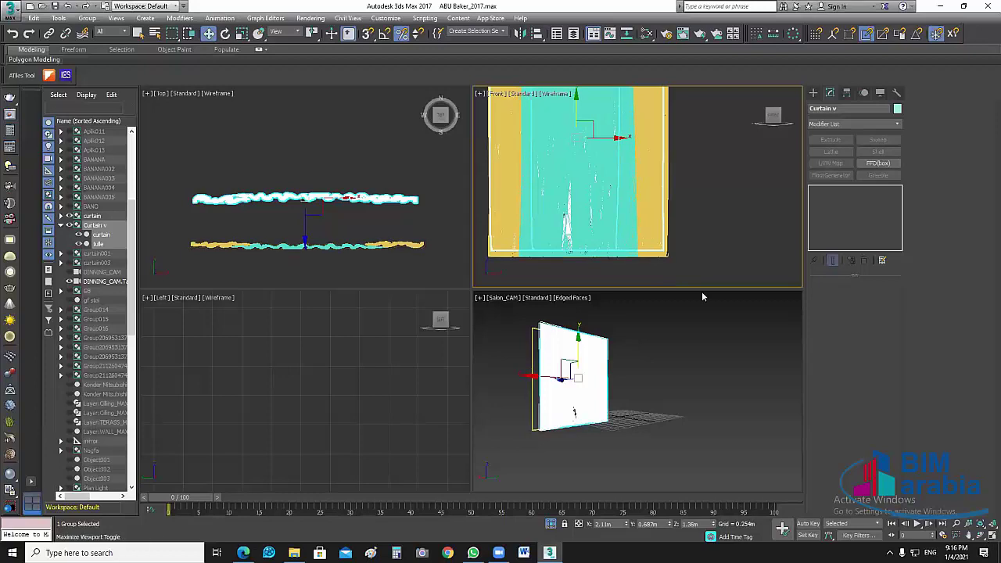
Step: Maximize the Front view and widen Curtain v slightly along X with non-uniform scale
key(alt+w)
scroll(671, 284, down, 4)
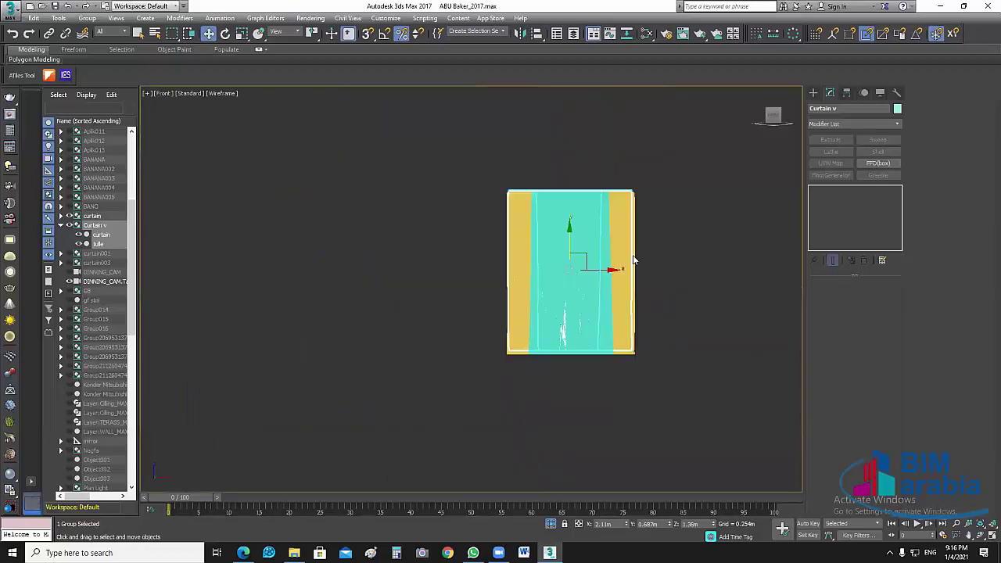
scroll(633, 253, up, 2)
scroll(579, 266, up, 2)
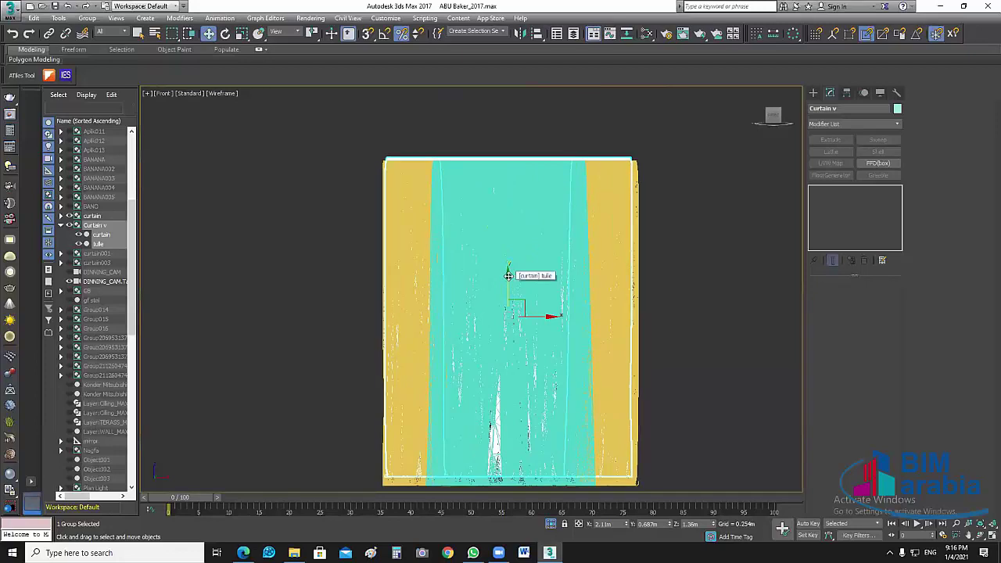
drag(508, 275, 510, 278)
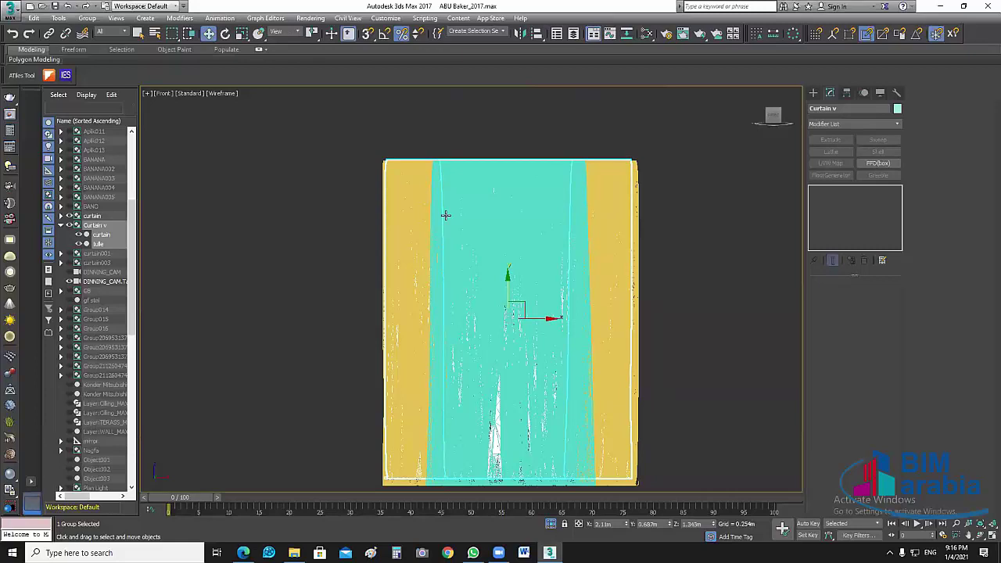
key(r)
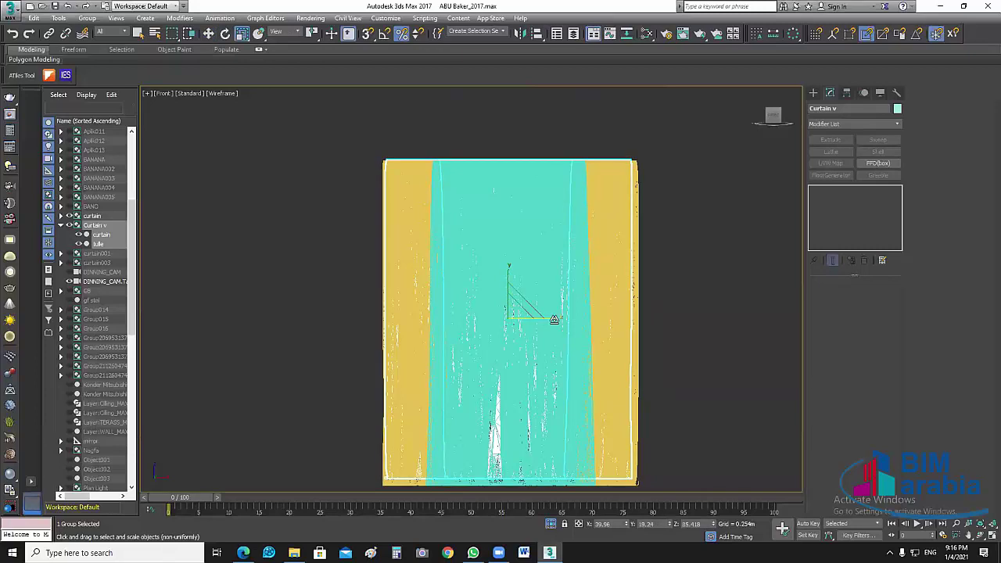
drag(555, 319, 552, 320)
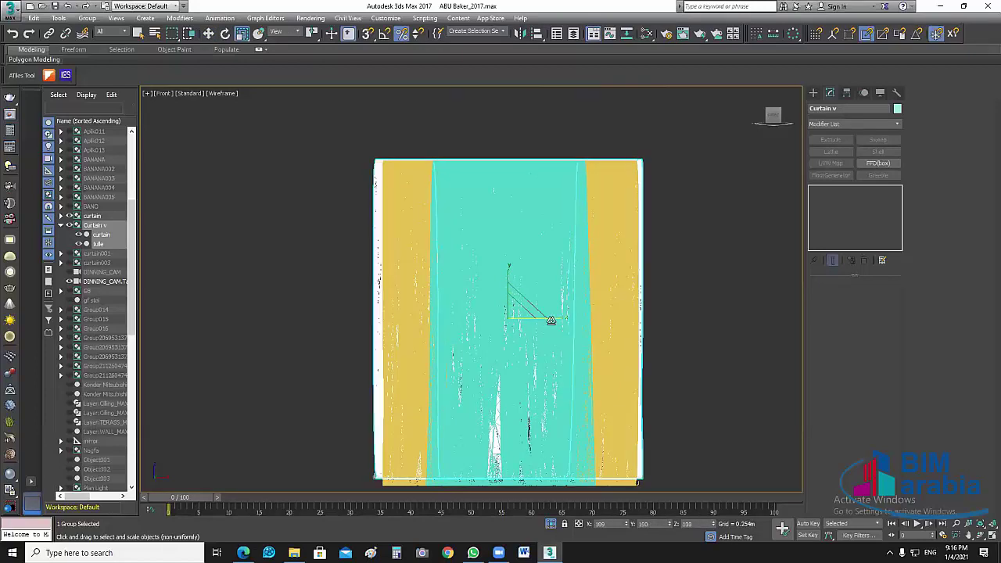
key(ctrl+z)
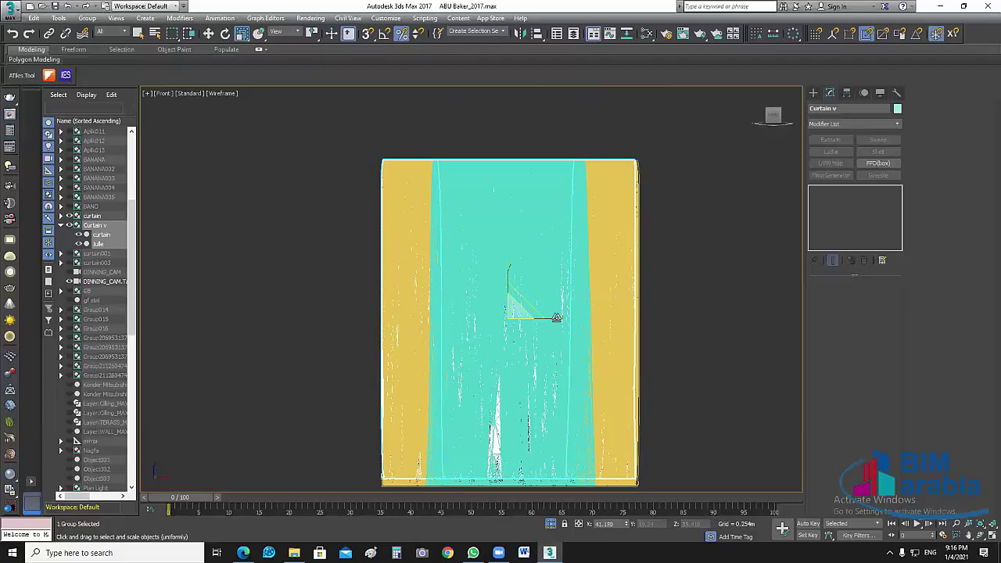
drag(560, 318, 556, 317)
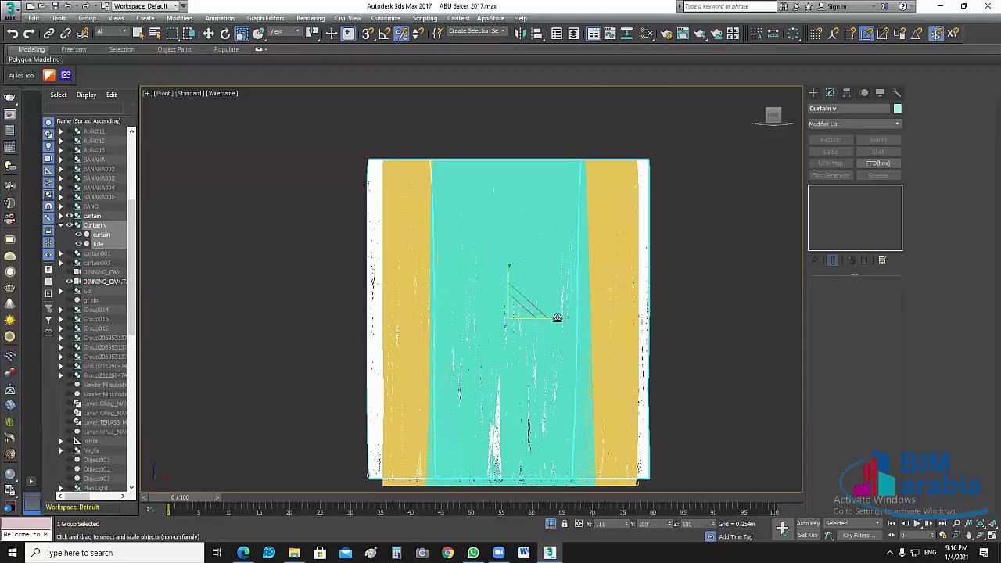
key(r)
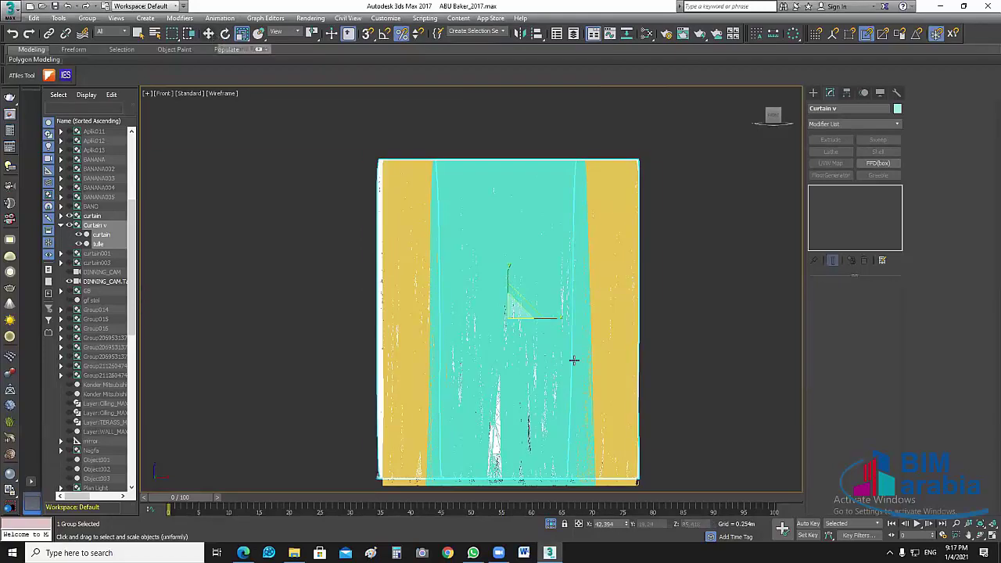
key(w)
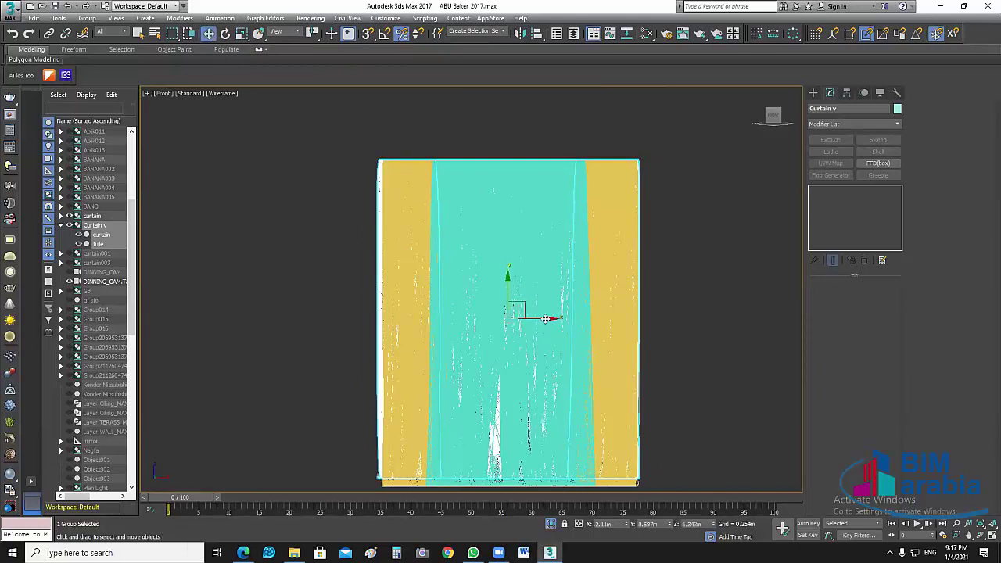
drag(543, 320, 547, 323)
Step: Back in four views, move Curtain v in plan onto the original curtain's line
click(326, 295)
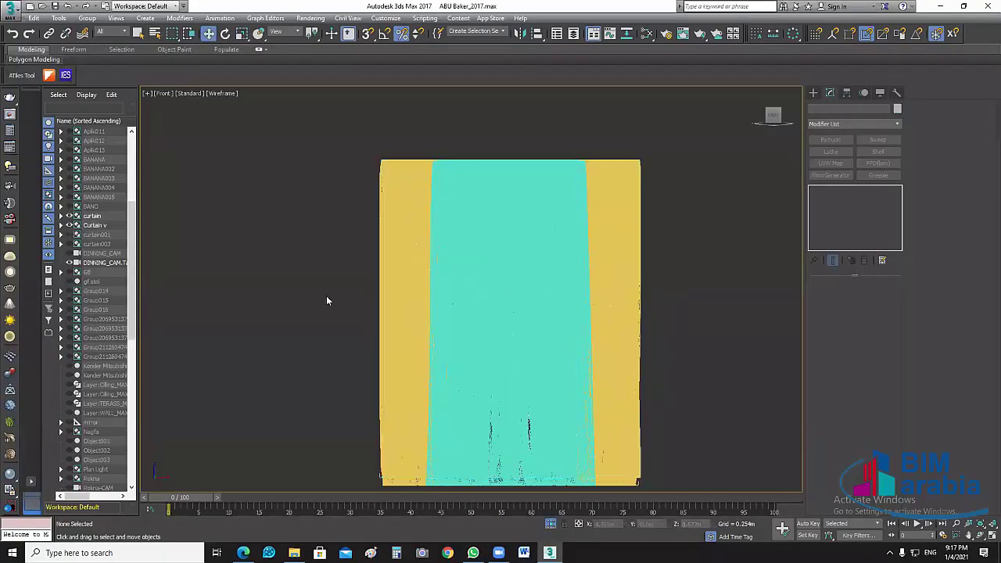
key(alt+w)
click(356, 246)
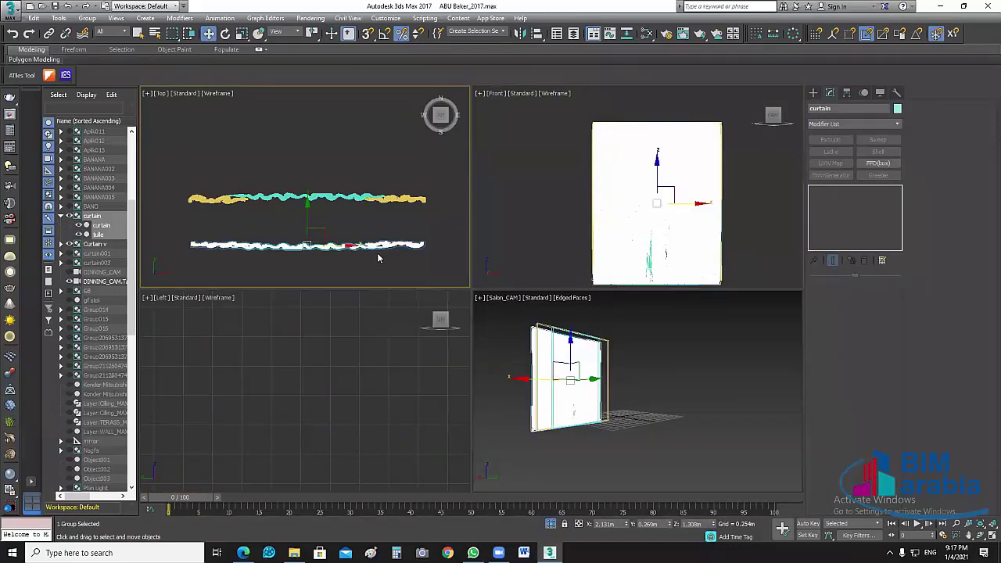
click(323, 221)
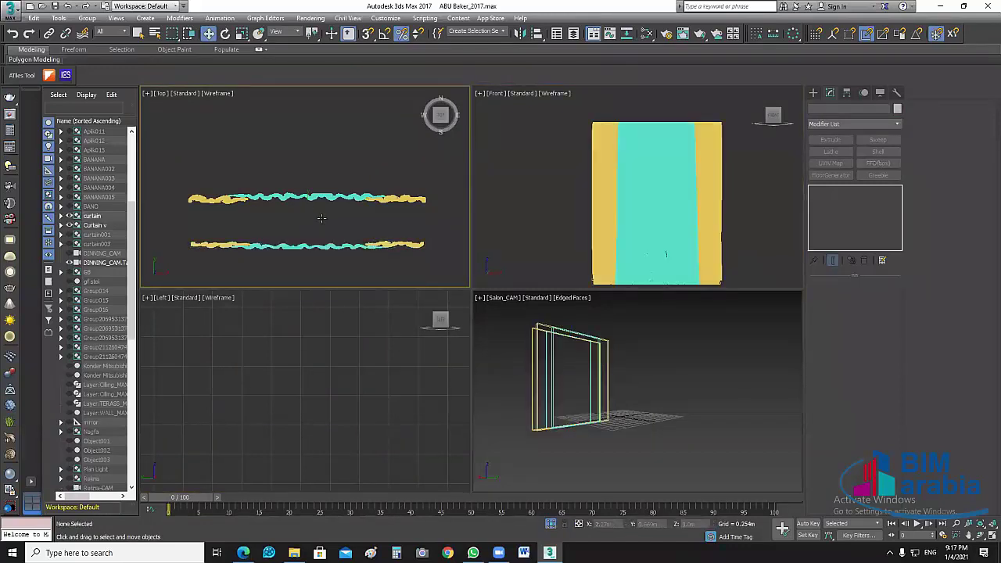
click(322, 198)
drag(313, 171, 304, 212)
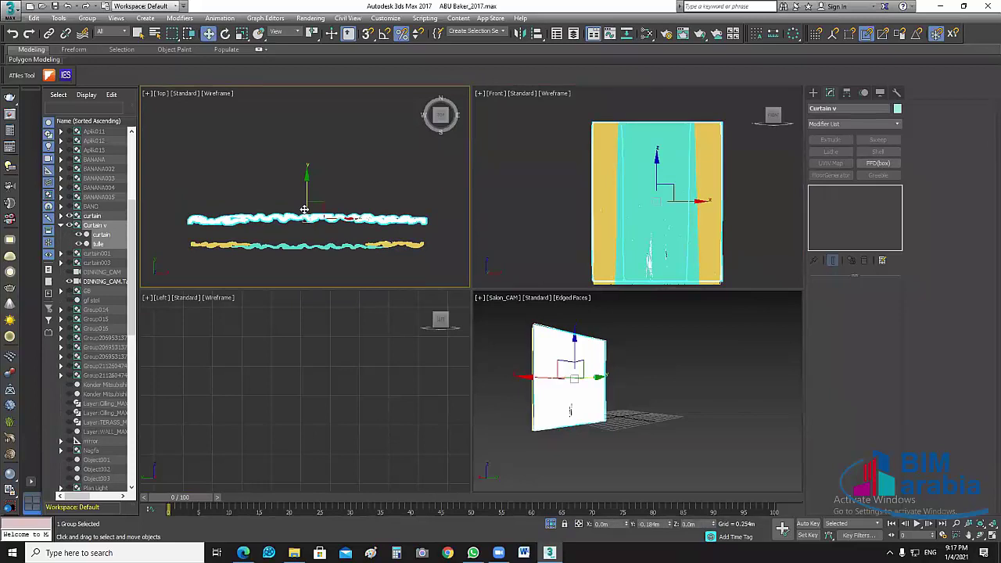
scroll(429, 261, up, 1)
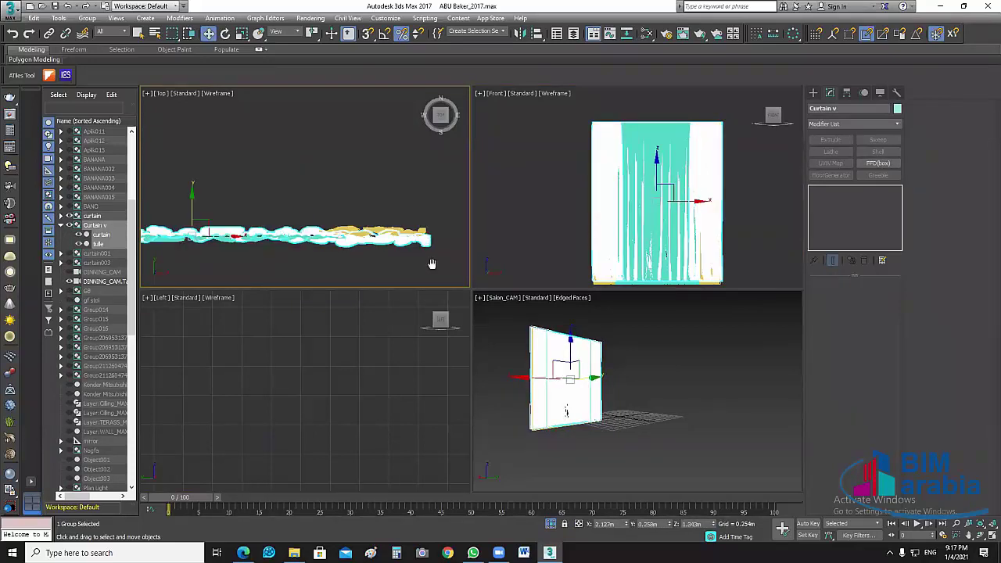
scroll(454, 266, up, 1)
click(743, 257)
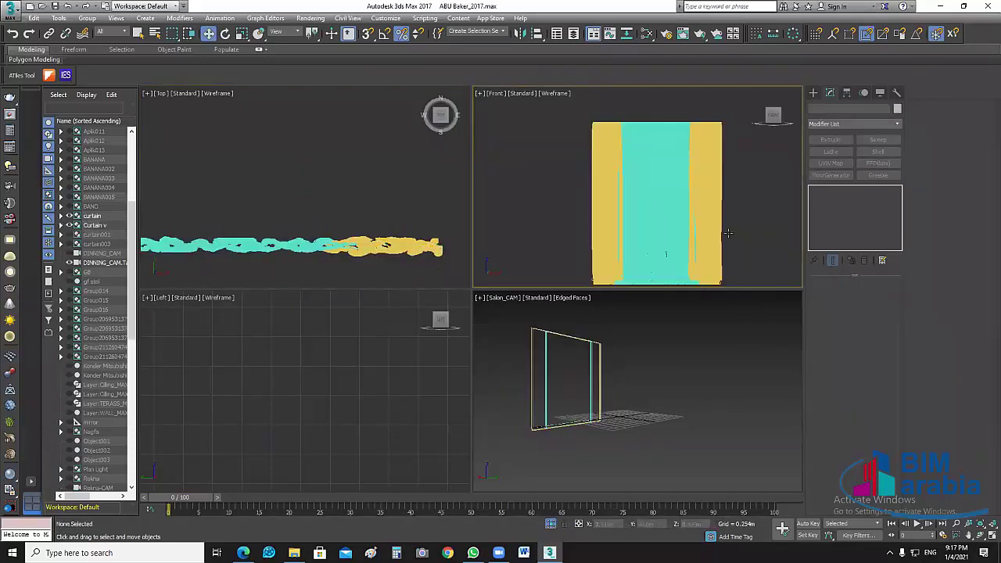
Step: Select Curtain v in plan and apply a first Mirror to it
click(384, 248)
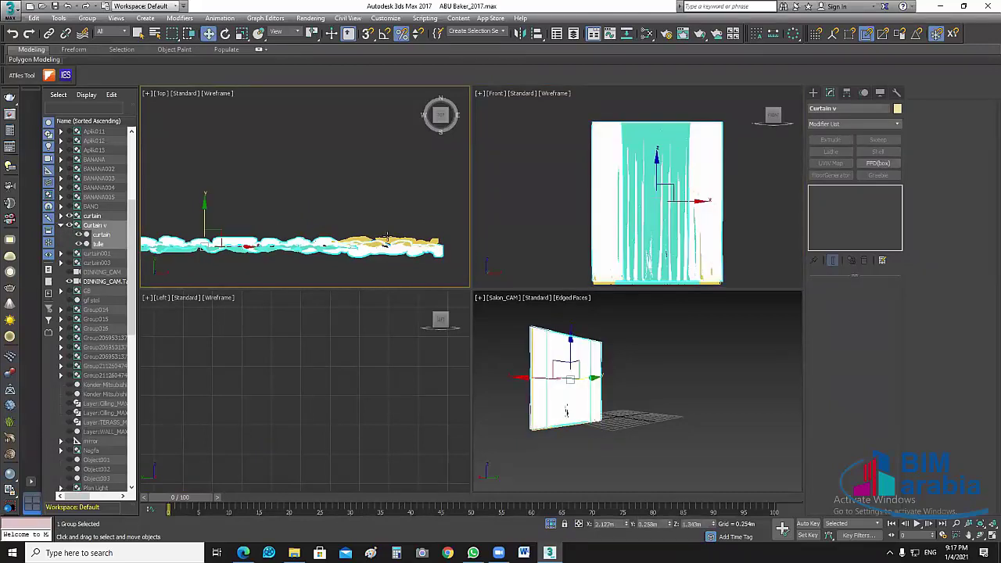
click(397, 243)
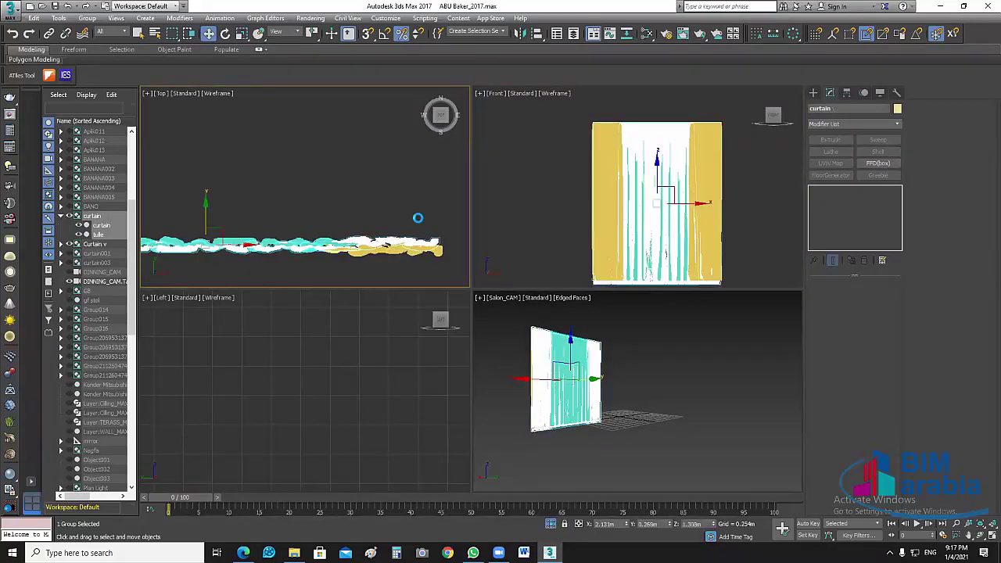
click(418, 223)
click(391, 244)
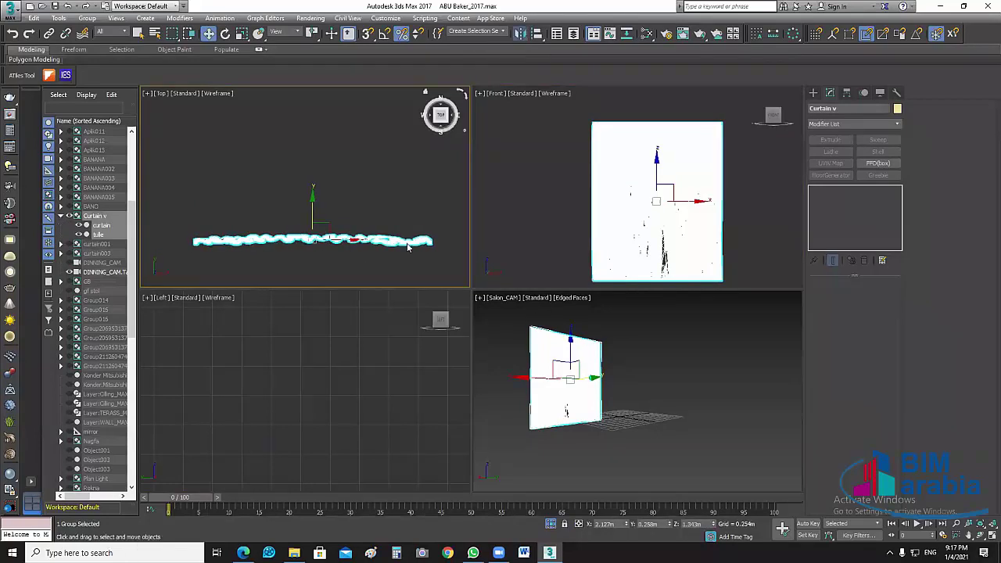
click(520, 33)
click(472, 358)
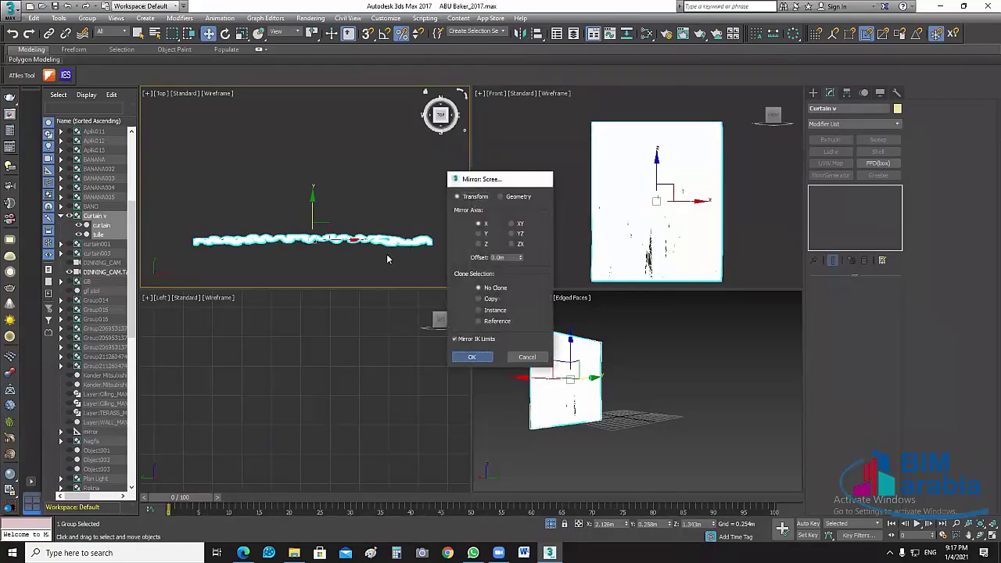
Step: Mirror Curtain v again with No Clone after changing the mirror axis
scroll(388, 257, up, 2)
scroll(410, 234, up, 1)
scroll(415, 236, up, 1)
scroll(414, 236, down, 3)
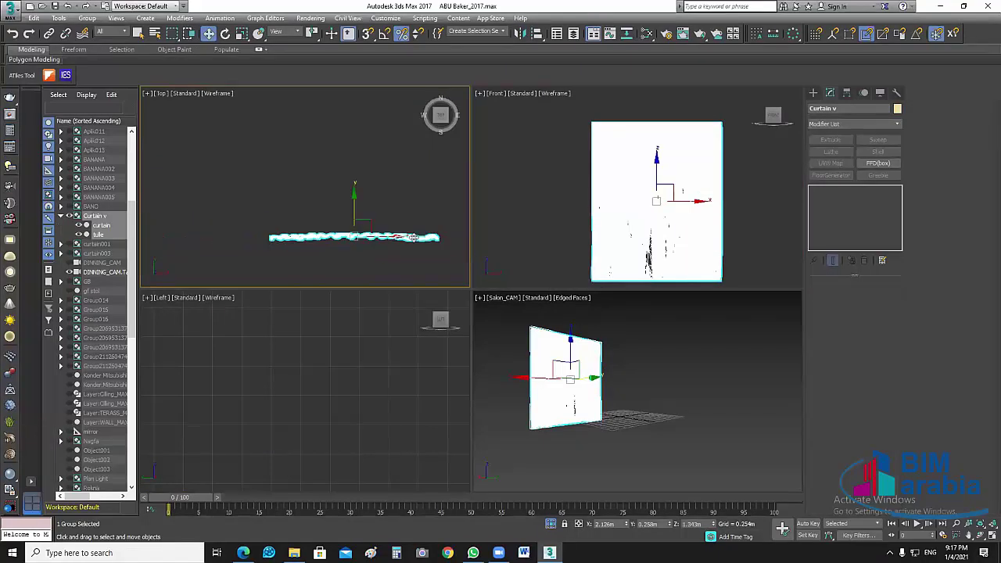
scroll(423, 250, up, 2)
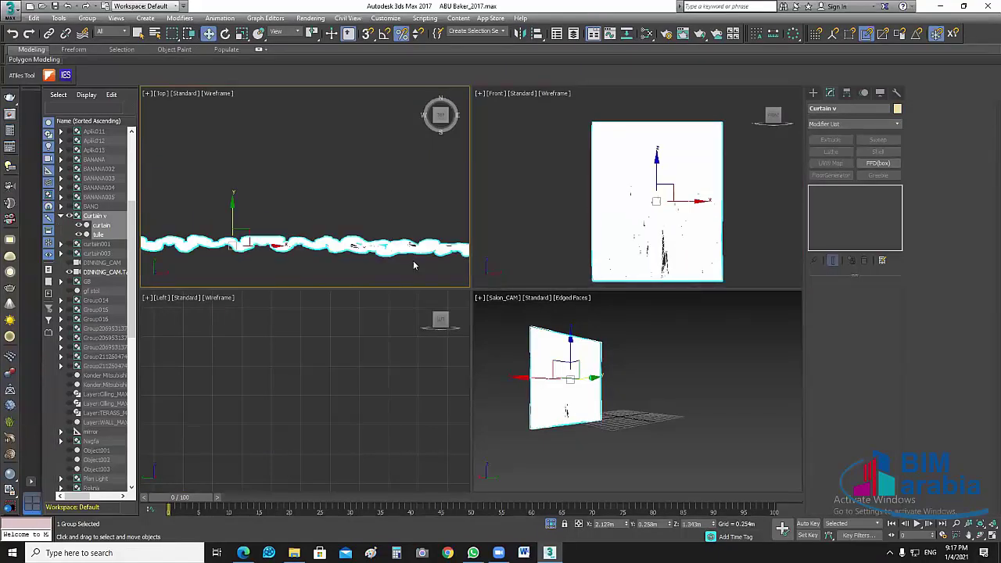
scroll(413, 261, up, 1)
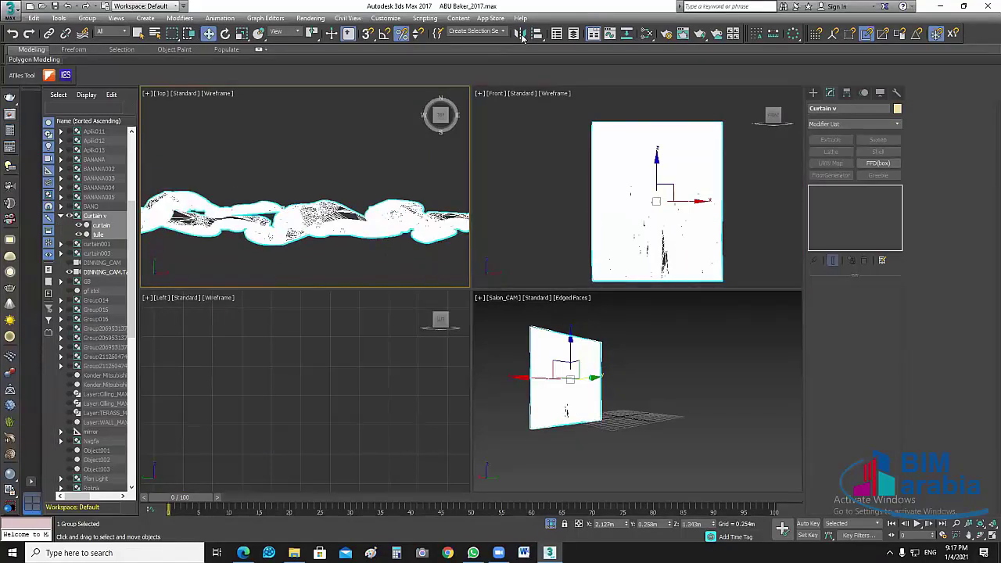
click(521, 33)
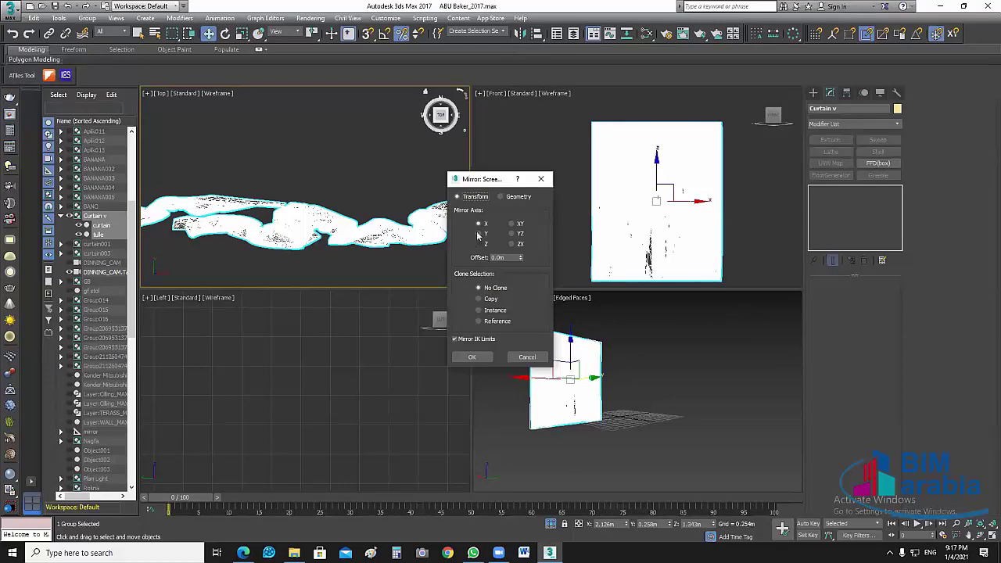
click(478, 234)
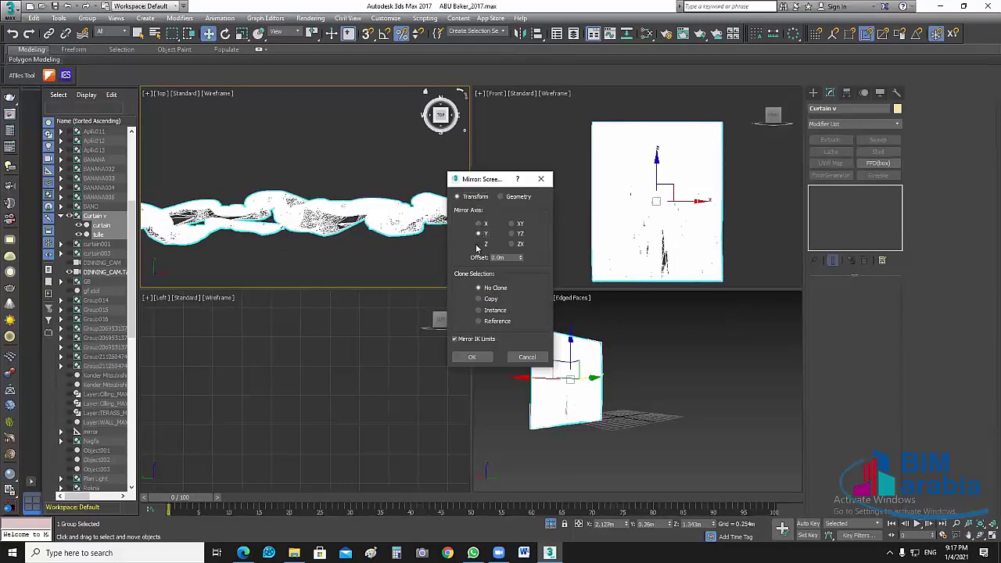
click(480, 243)
click(477, 357)
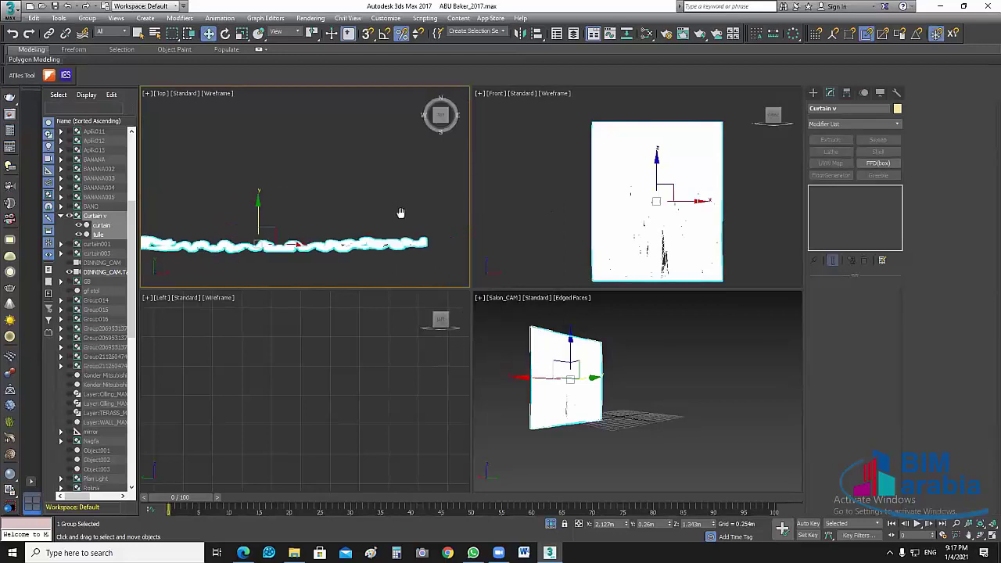
click(402, 212)
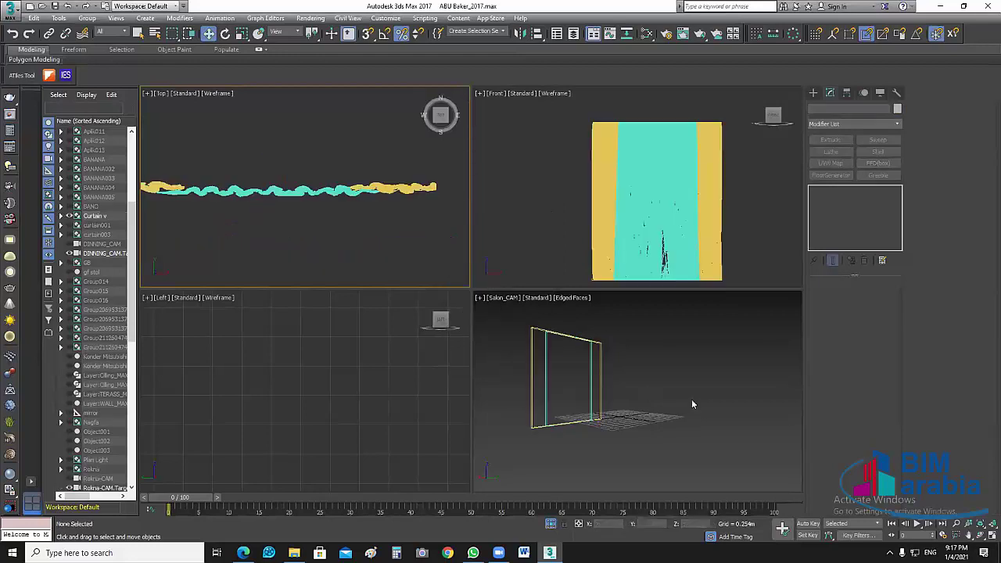
click(692, 399)
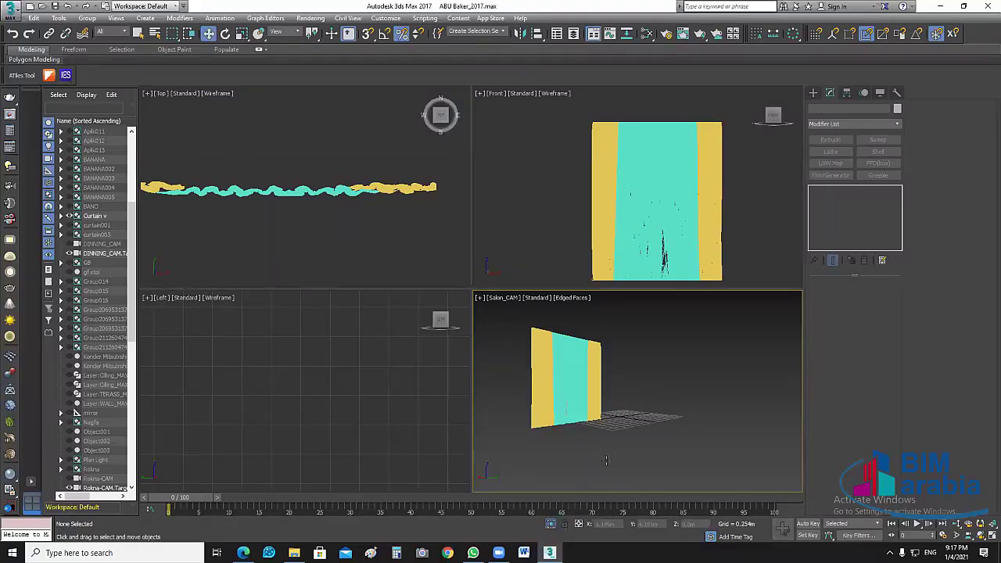
Step: Unisolate the scene, check Curtain v against cornice Layer:Cornace001, then test-render the salon
key(alt+q)
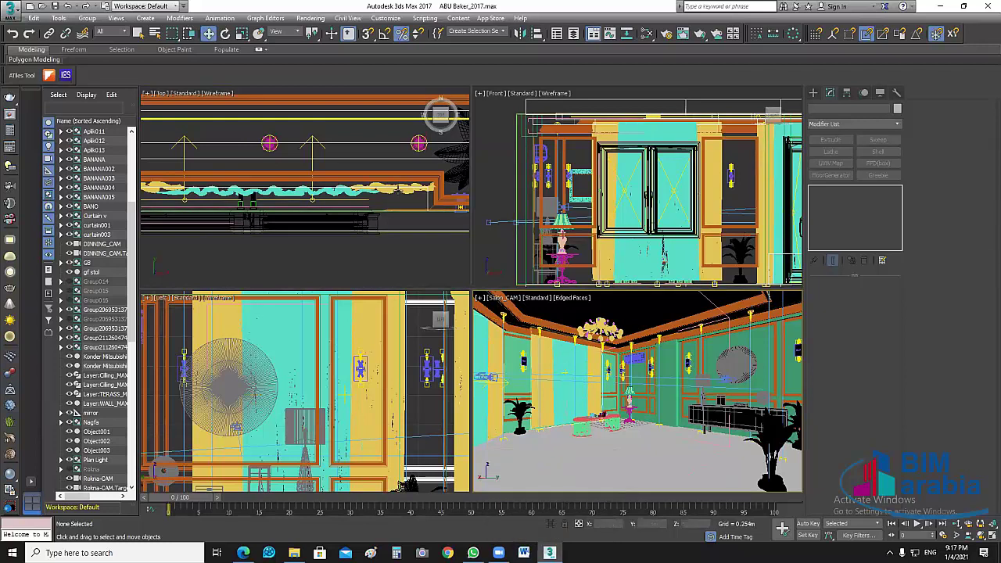
scroll(391, 187, up, 3)
click(441, 227)
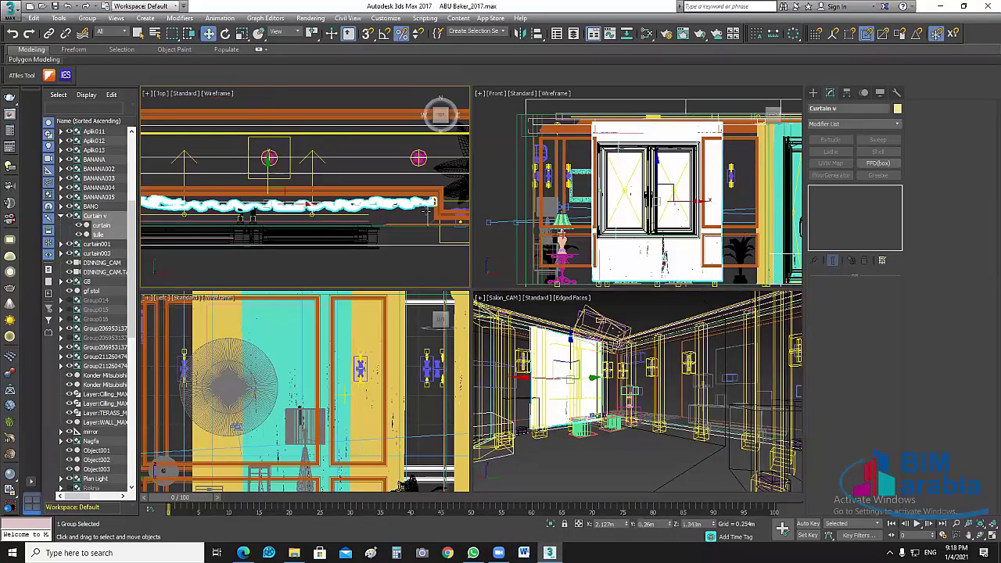
middle_drag(426, 211, 344, 224)
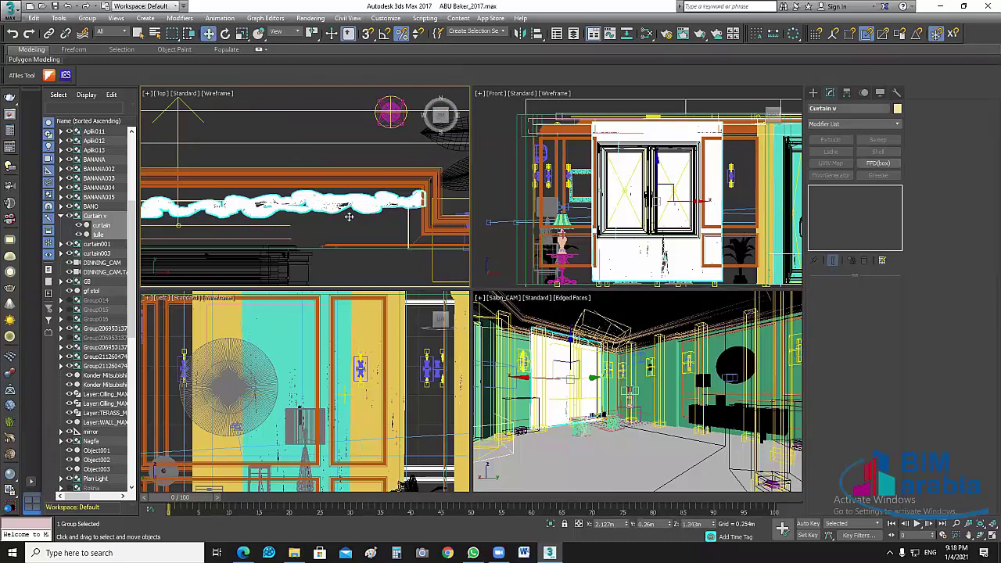
scroll(239, 213, down, 3)
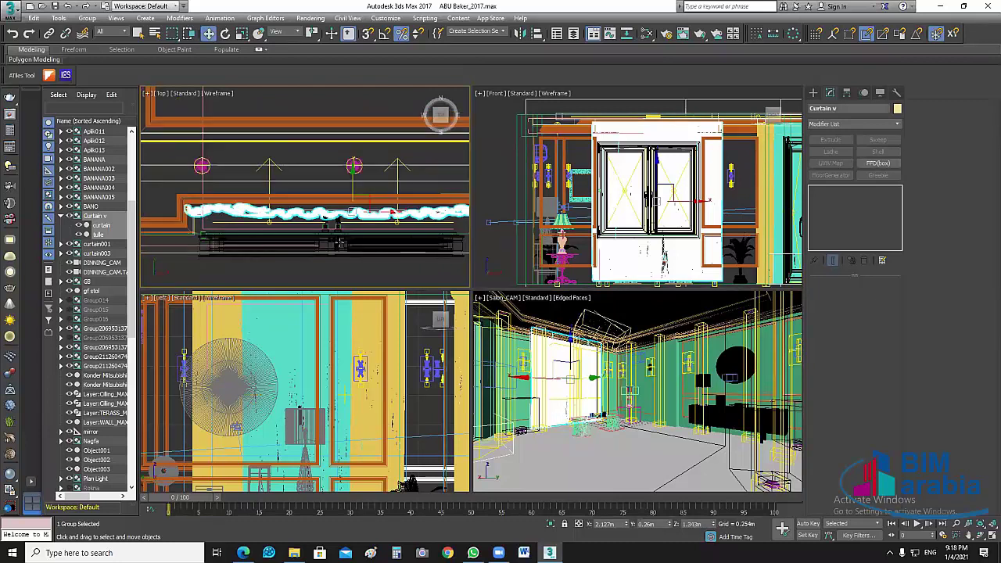
click(338, 222)
scroll(338, 221, up, 2)
scroll(338, 210, up, 3)
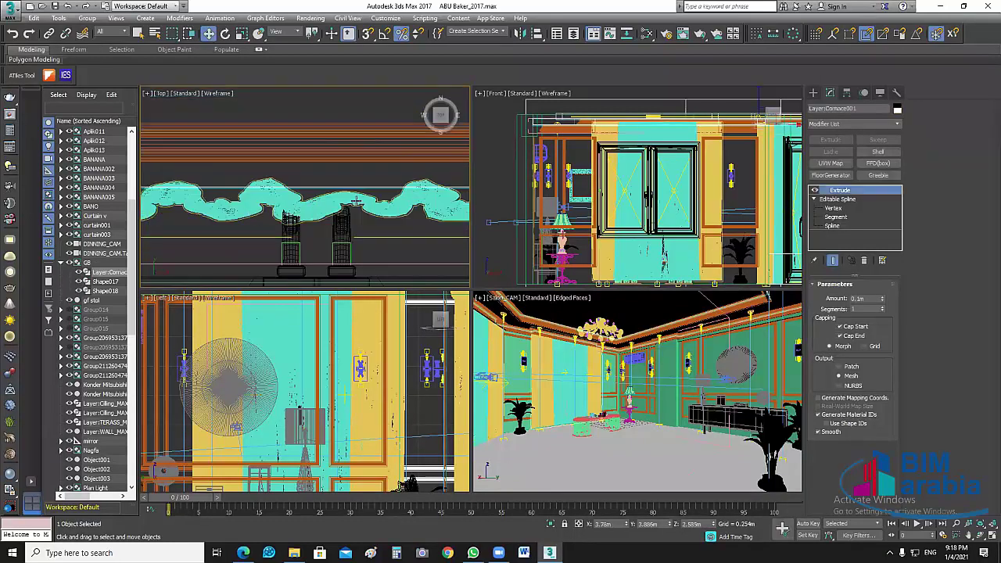
scroll(379, 211, down, 2)
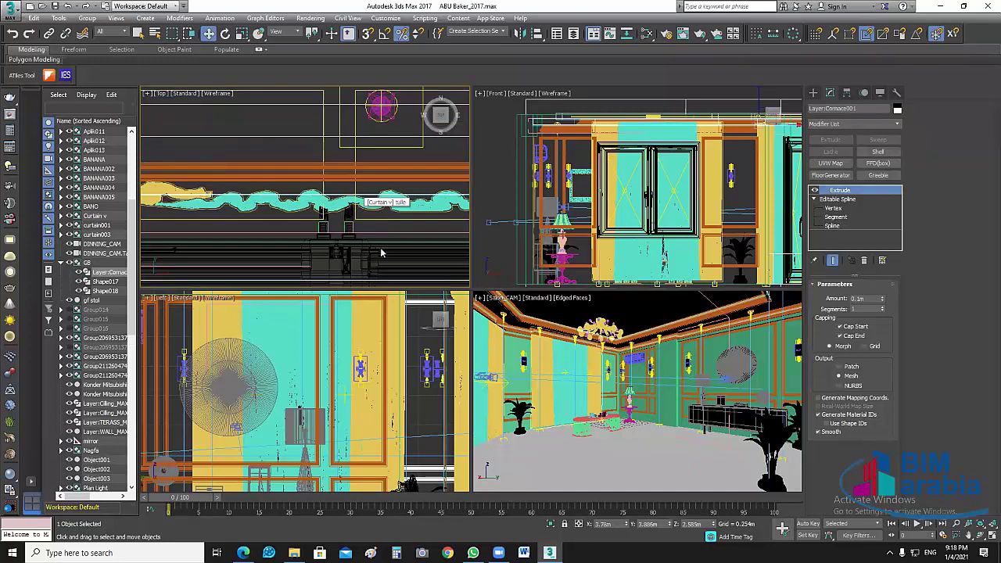
scroll(380, 223, down, 3)
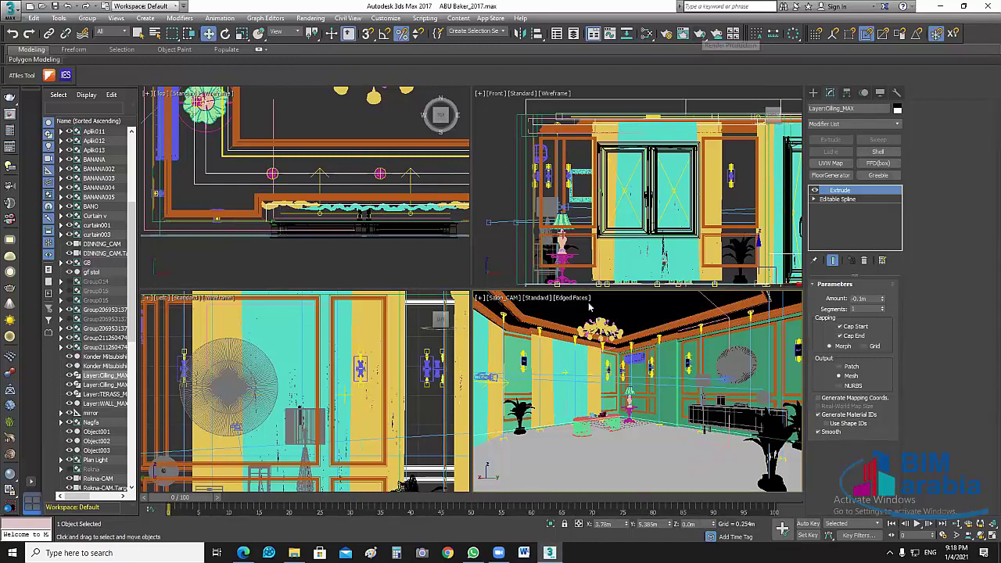
key(shift+q)
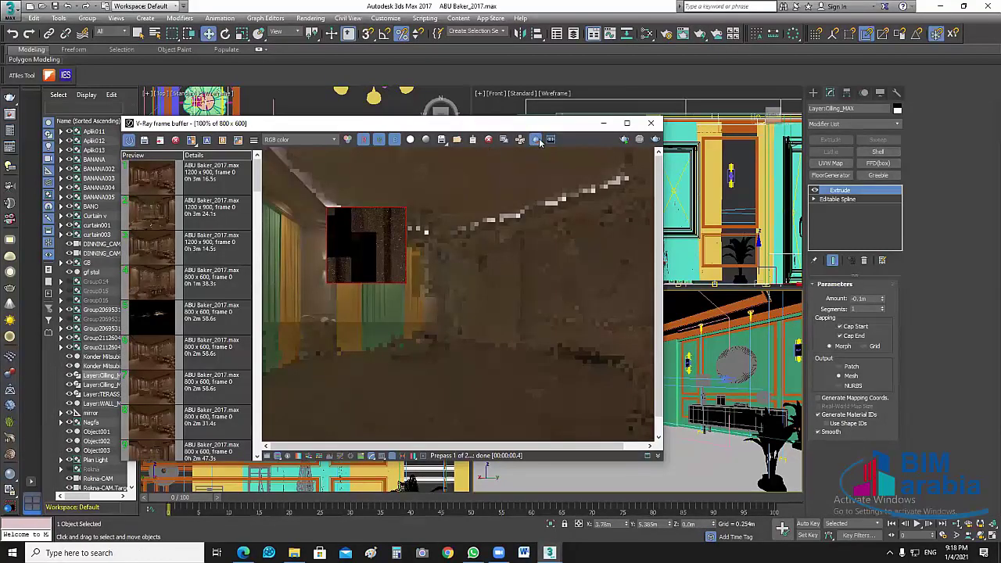
Step: Turn on region render, draw a region over the window curtain, and re-render only that area
click(536, 141)
drag(319, 370, 427, 233)
drag(439, 215, 319, 365)
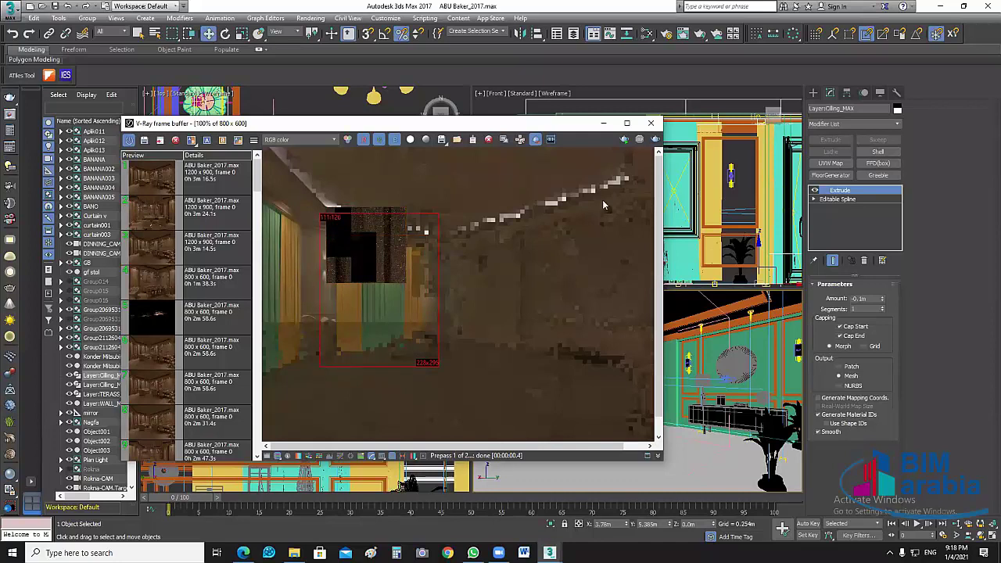
click(656, 142)
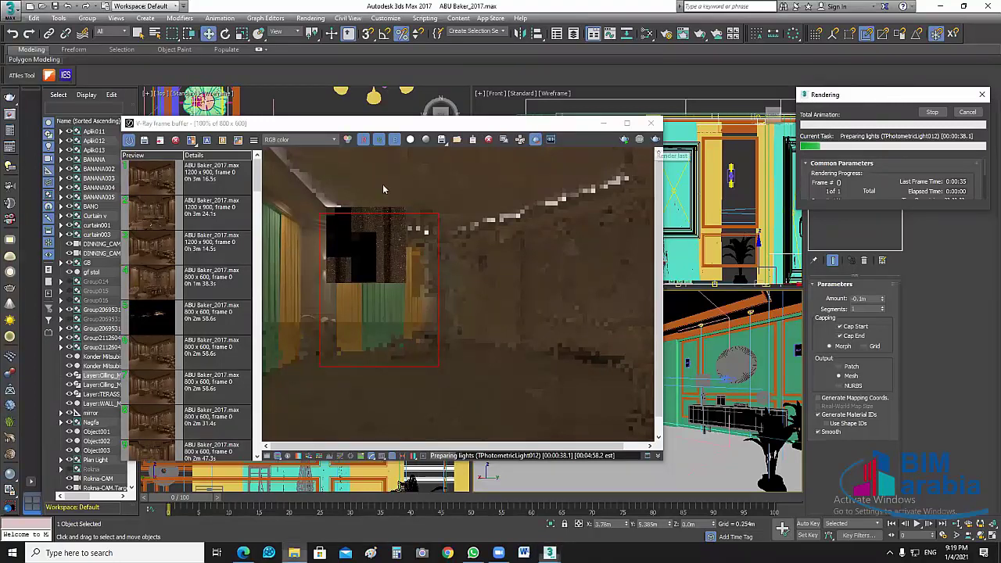
Step: Open the curtain model's preview folder full screen with extra large icons
key(alt+Tab)
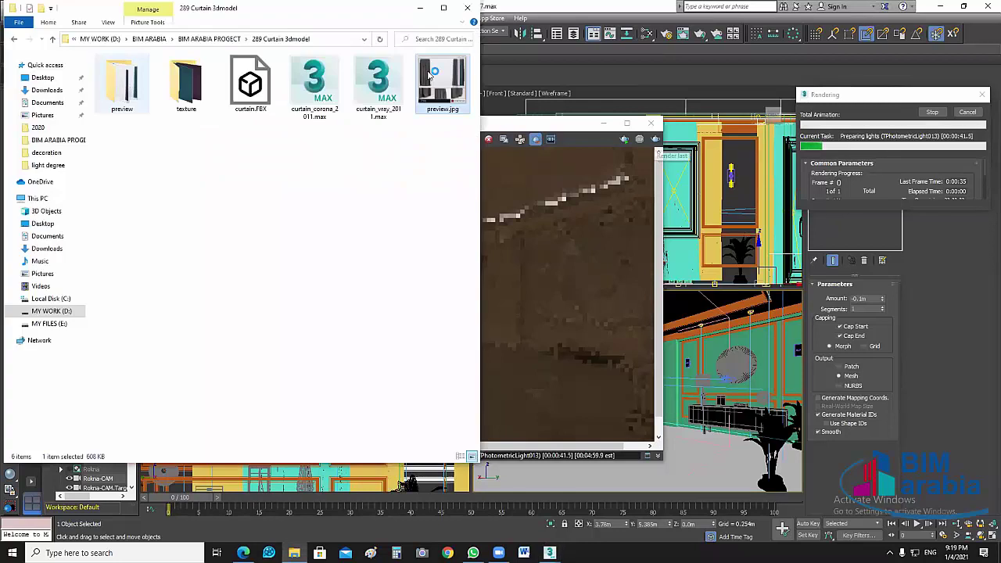
double_click(443, 82)
key(super+Up)
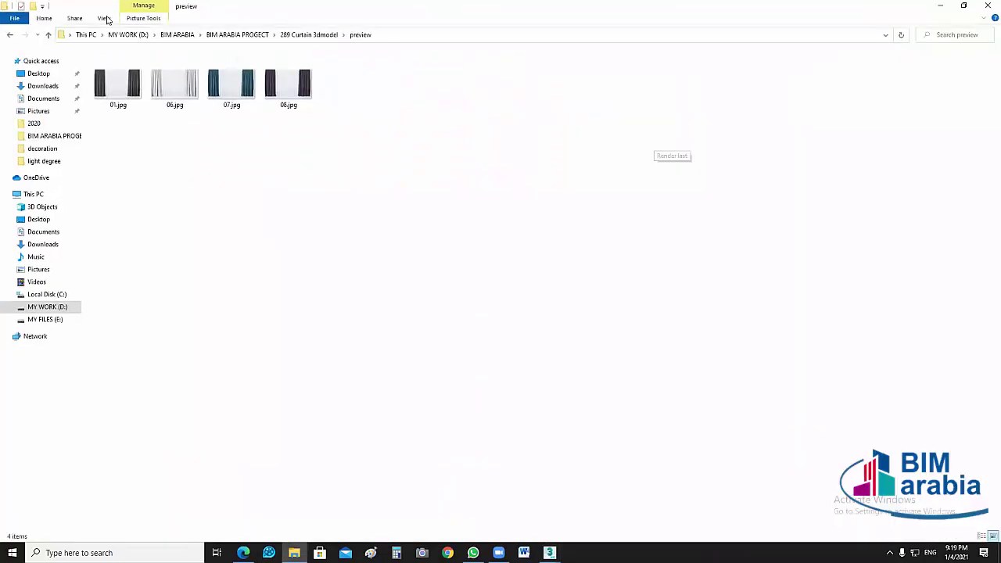
click(108, 18)
click(131, 33)
Step: View the aubergine and white 08.jpg preview, then go up to the curtain model's main folder
click(625, 79)
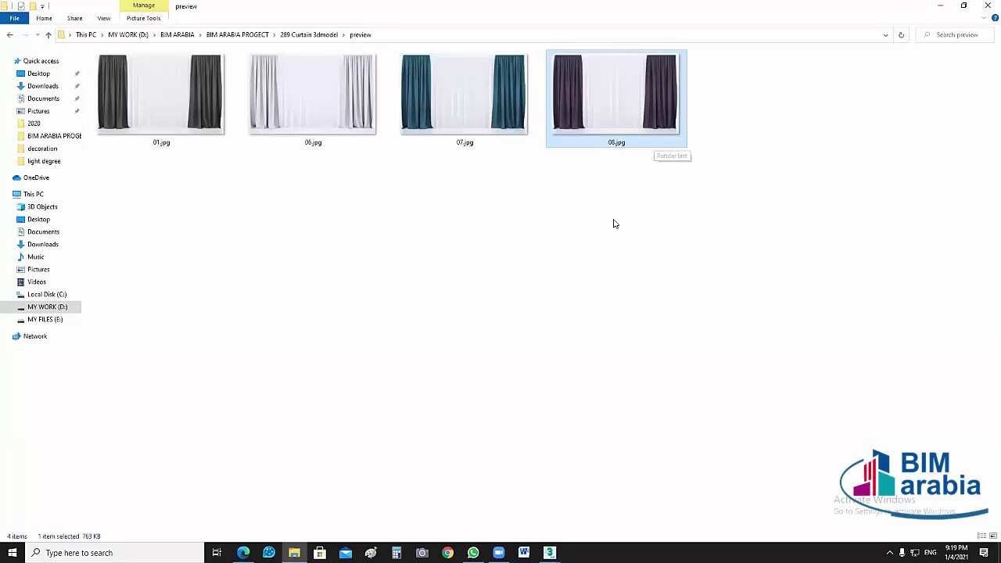
double_click(594, 98)
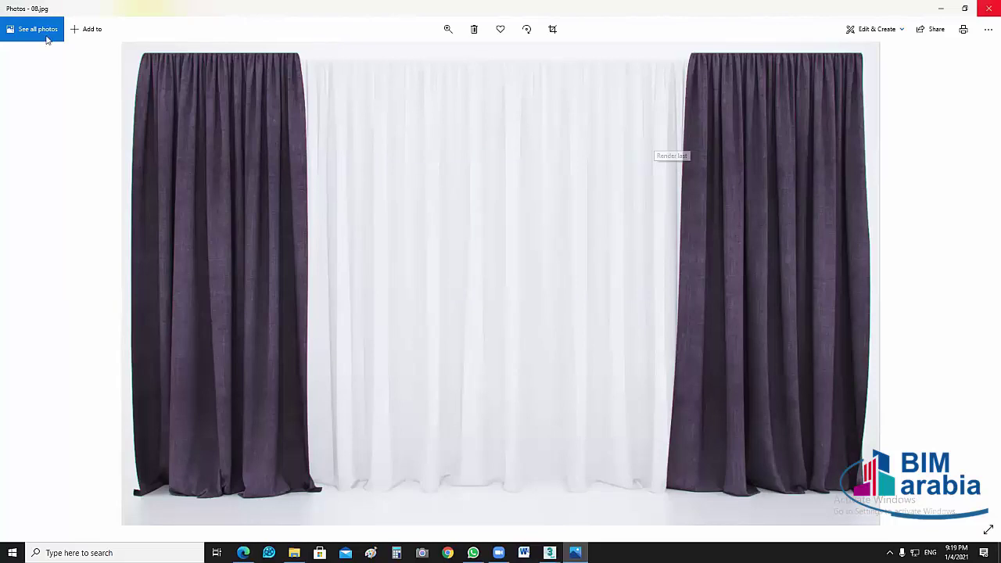
key(alt+F4)
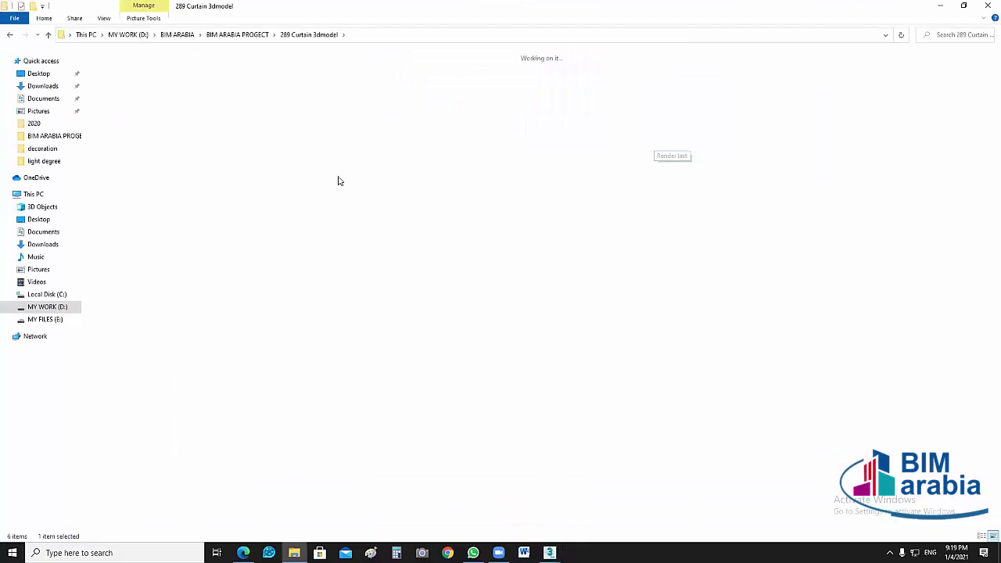
click(47, 36)
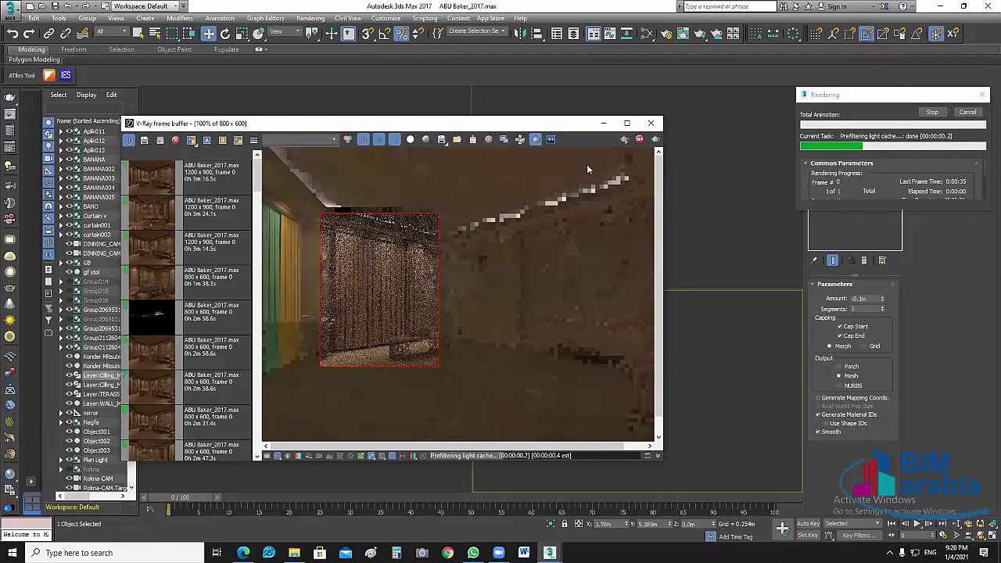
Step: Stop the render, close the frame buffer, and frame Curtain v's lower edge in the Front view
key(Escape)
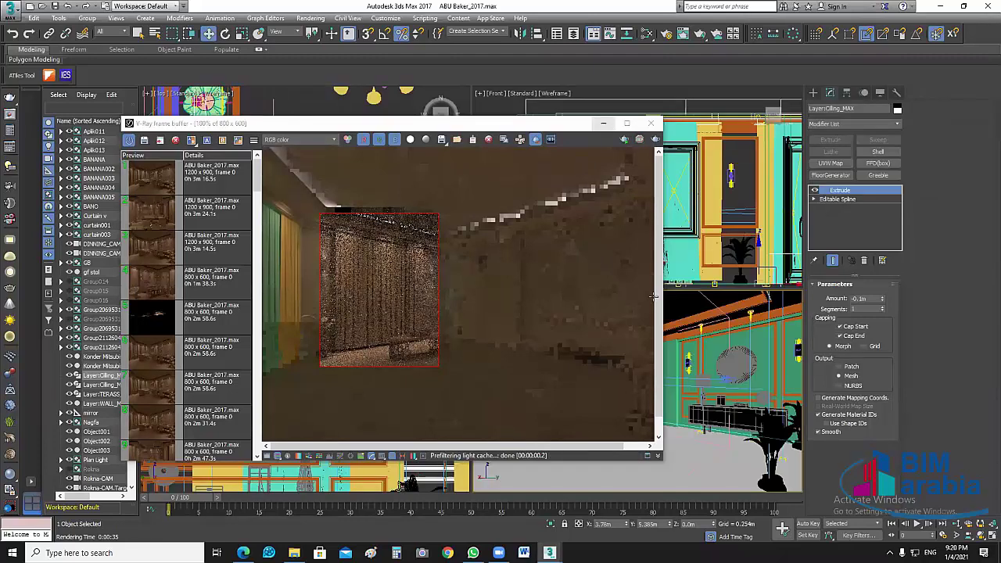
key(Escape)
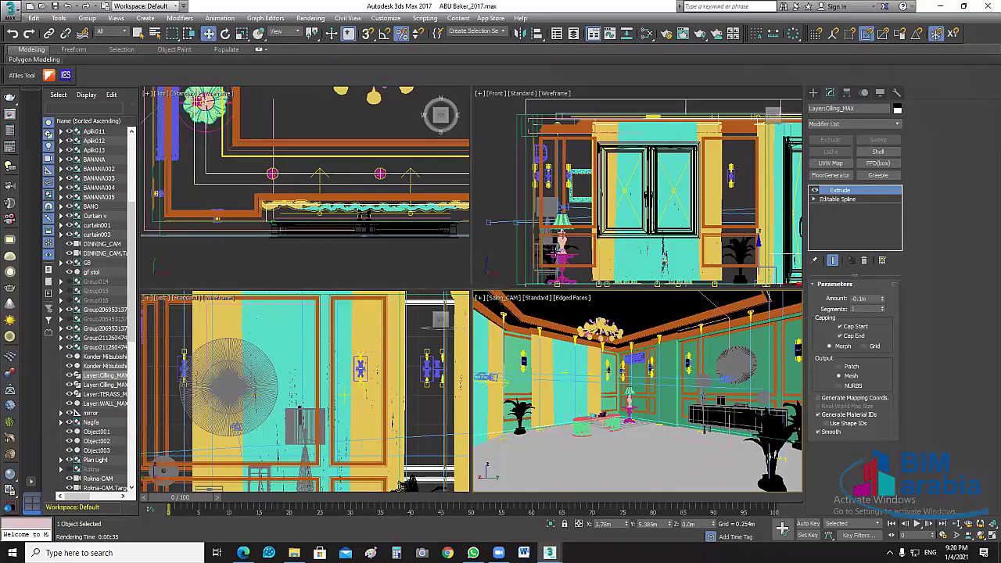
click(695, 279)
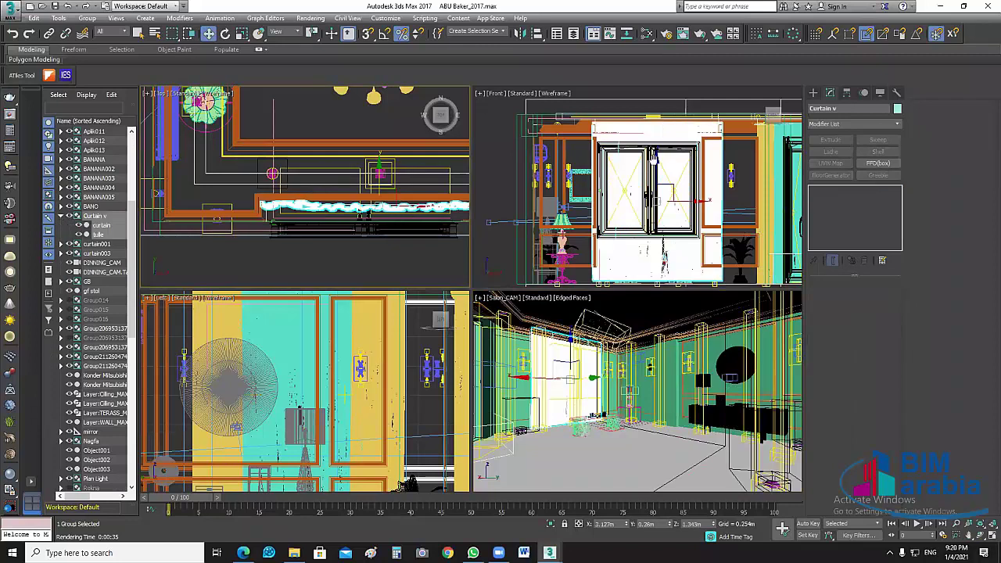
key(z)
middle_drag(704, 285, 651, 192)
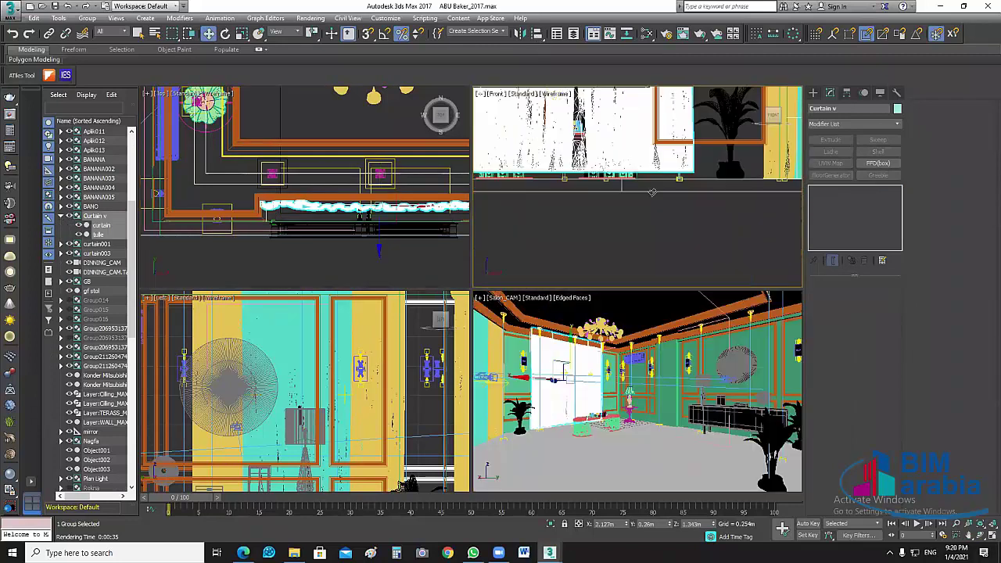
Step: Start an Align on the curtain, then cancel it and return to Move
key(alt+a)
click(509, 368)
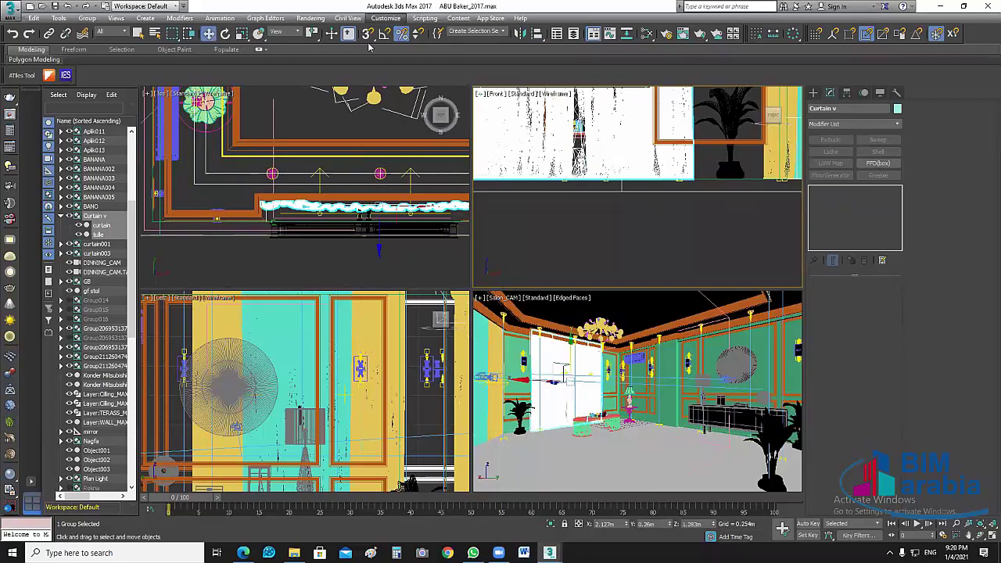
click(311, 18)
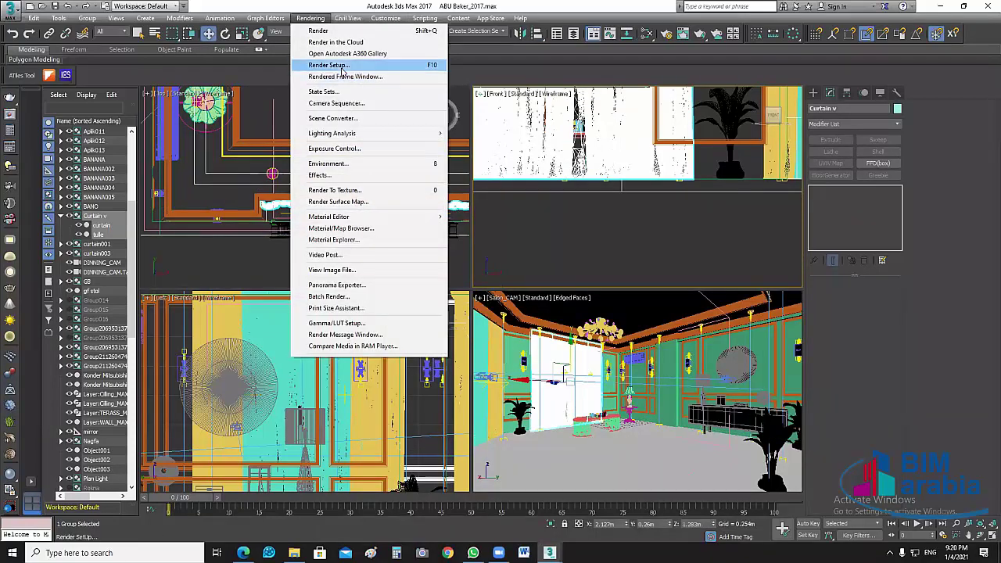
Step: Replace curtain001 and curtain003 with the Curtain v group in V-Ray's Override mtl exclusion list
click(328, 65)
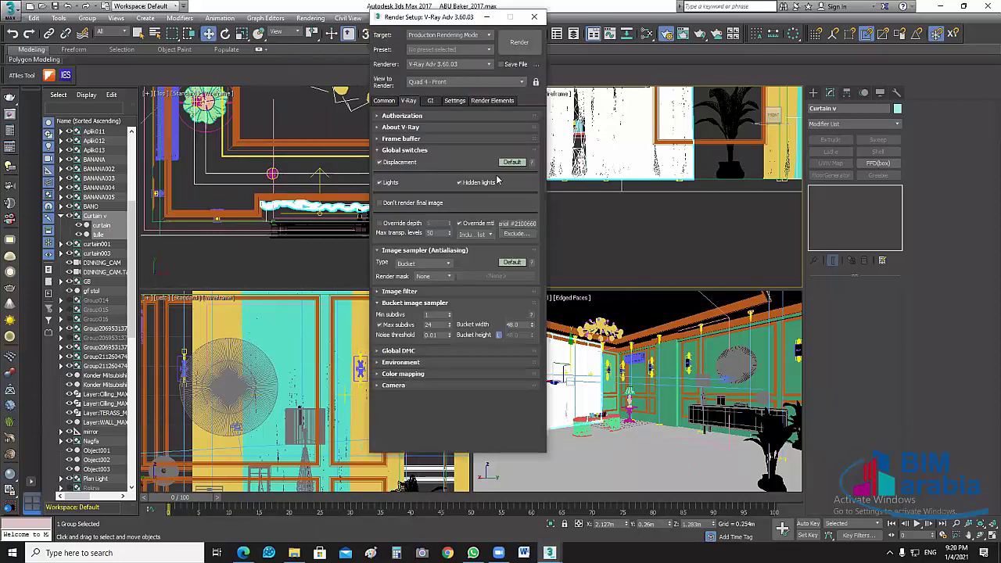
click(518, 235)
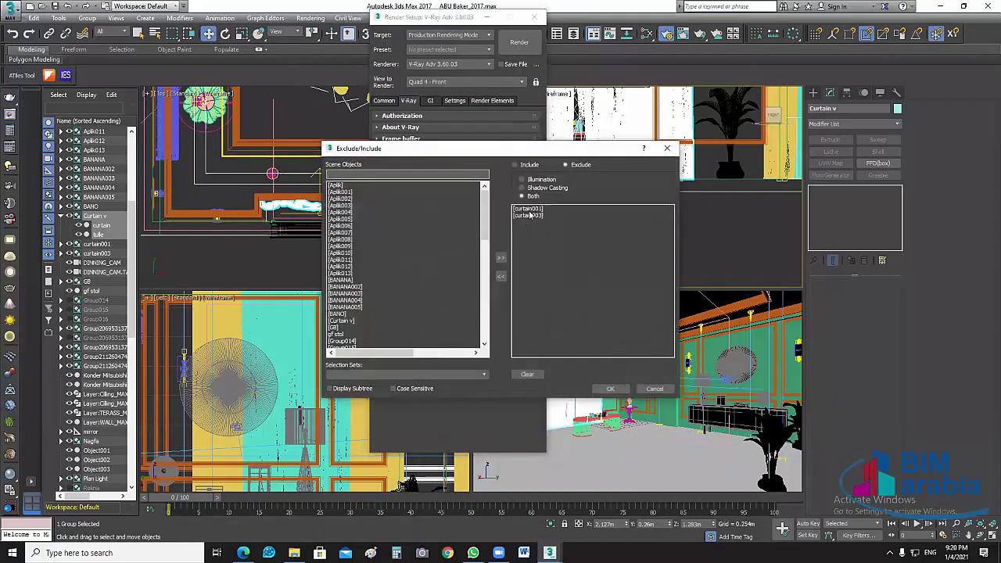
click(529, 208)
ctrl+click(531, 216)
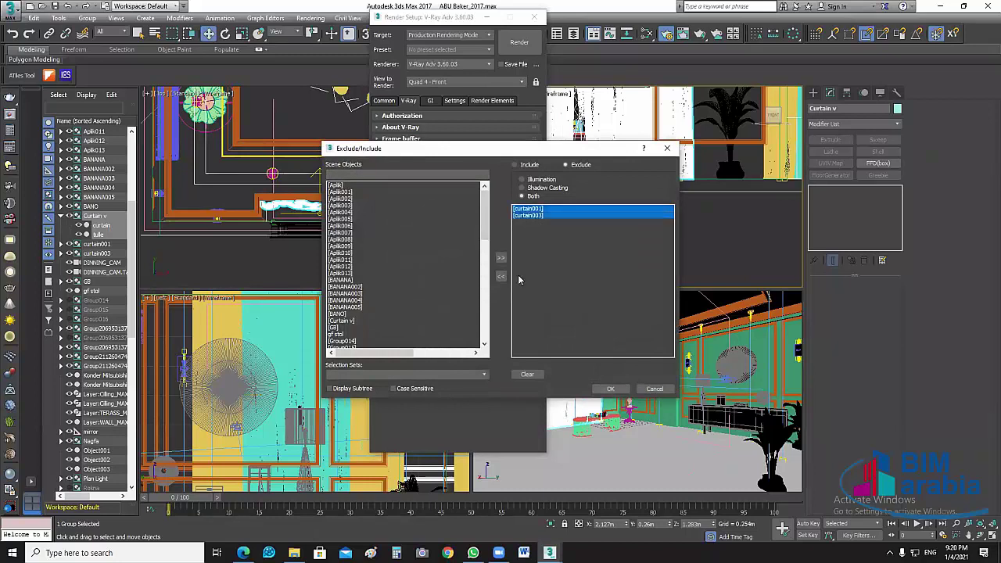
click(348, 323)
click(500, 258)
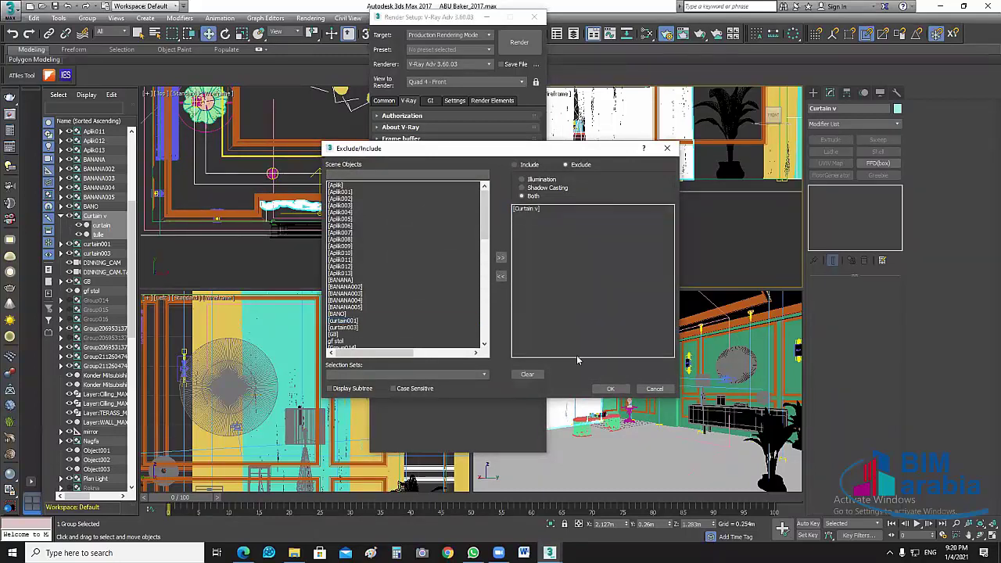
click(611, 389)
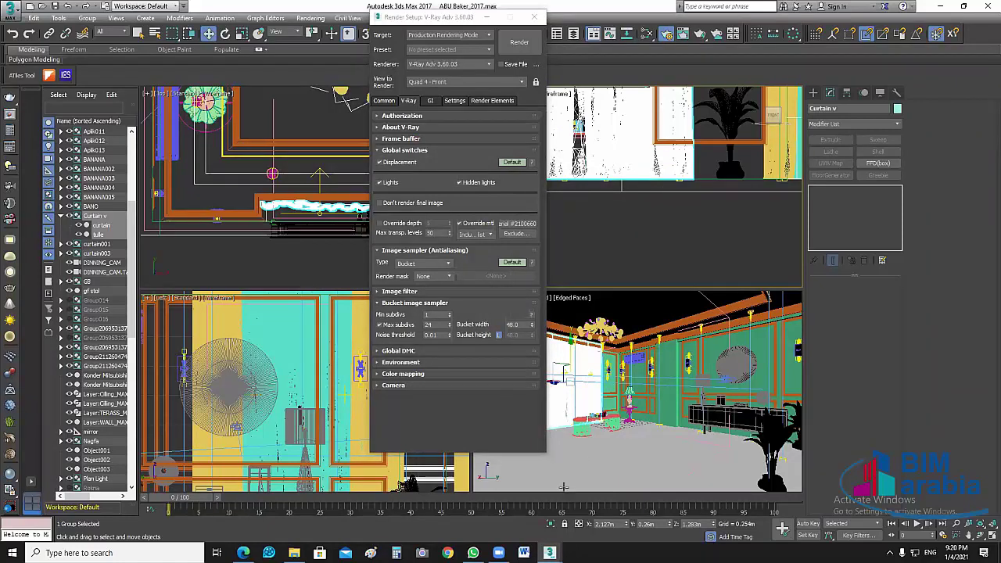
key(F10)
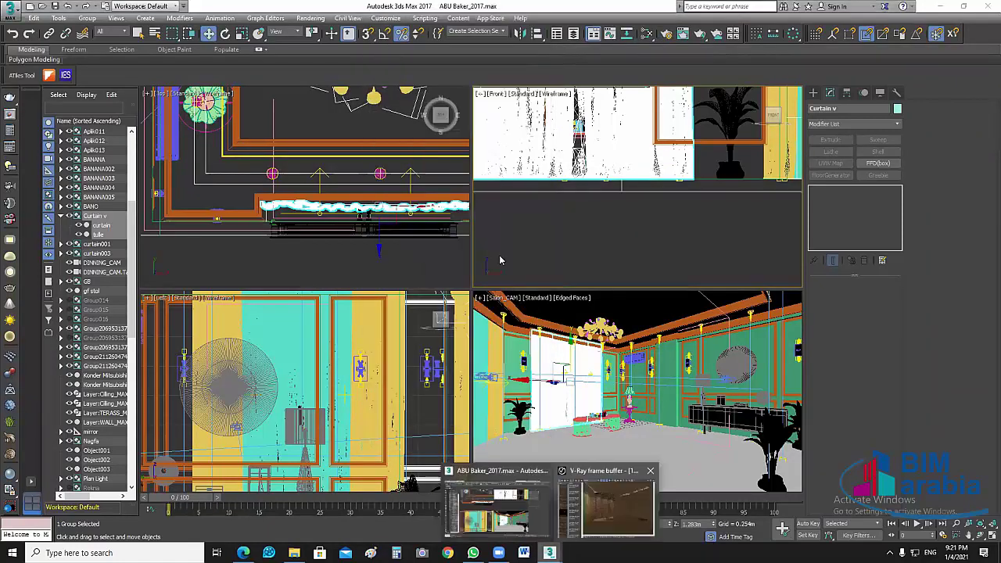
Step: Re-render the curtain region in the V-Ray frame buffer, zoomed to 200% and maximized
click(614, 504)
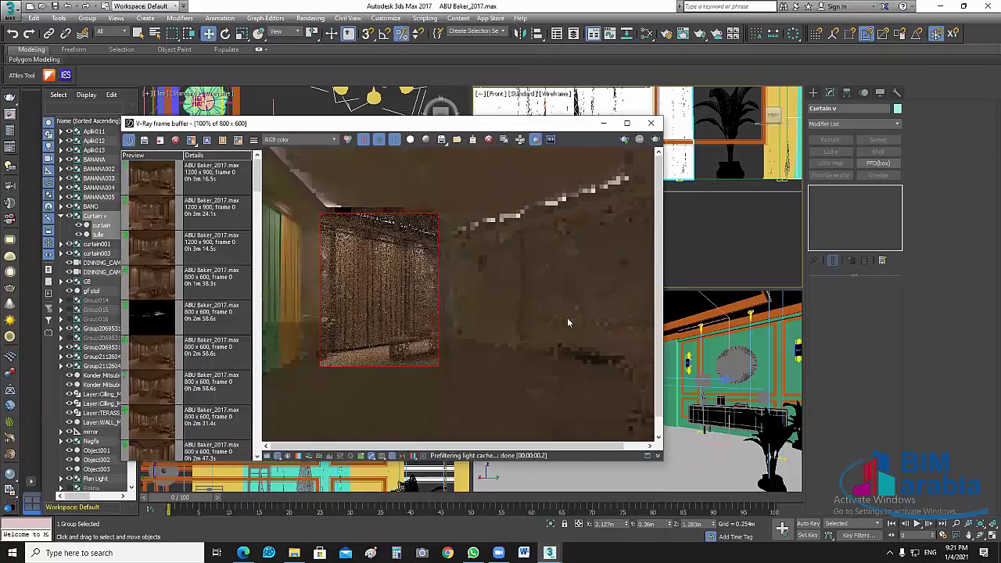
key(shift+q)
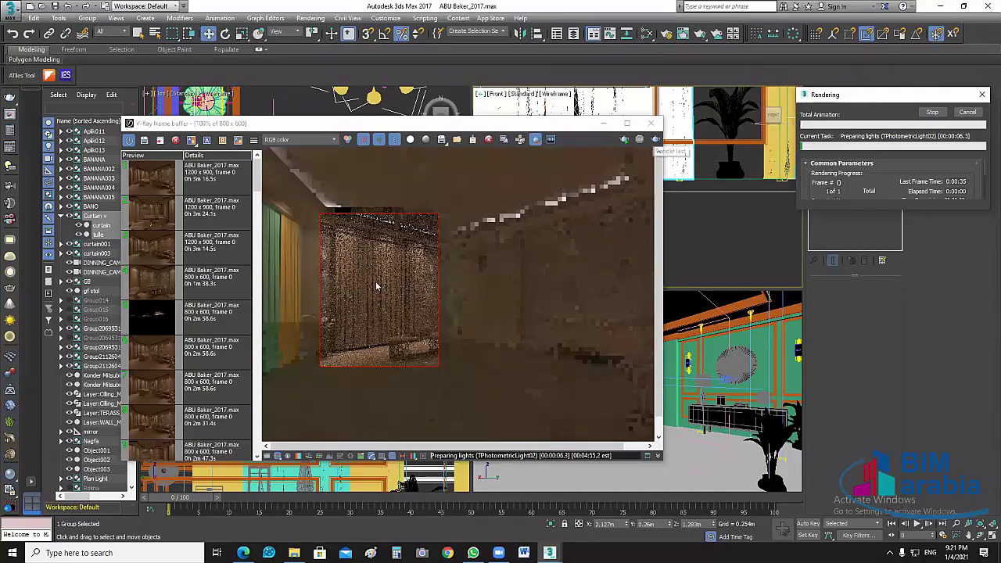
scroll(395, 278, up, 1)
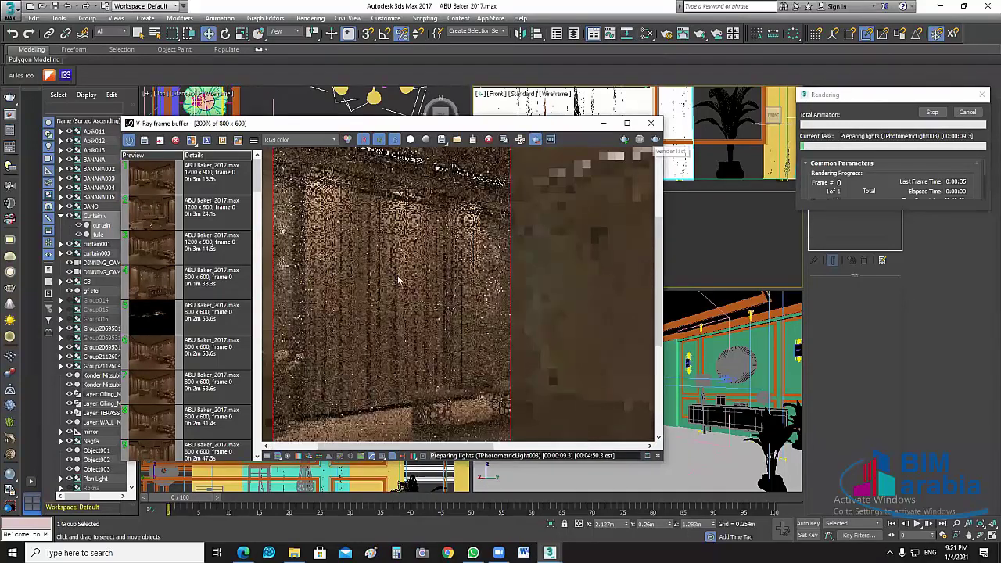
click(627, 123)
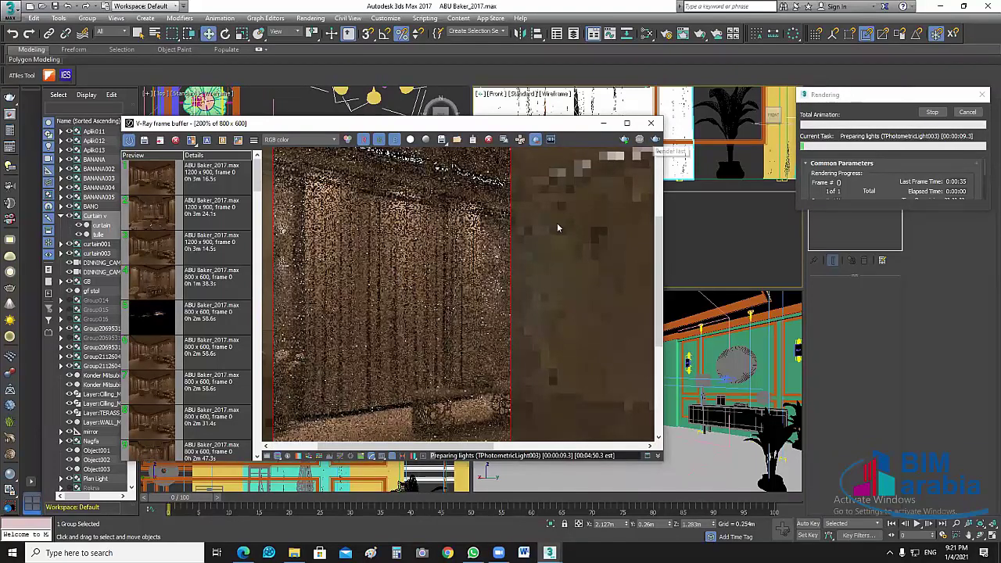
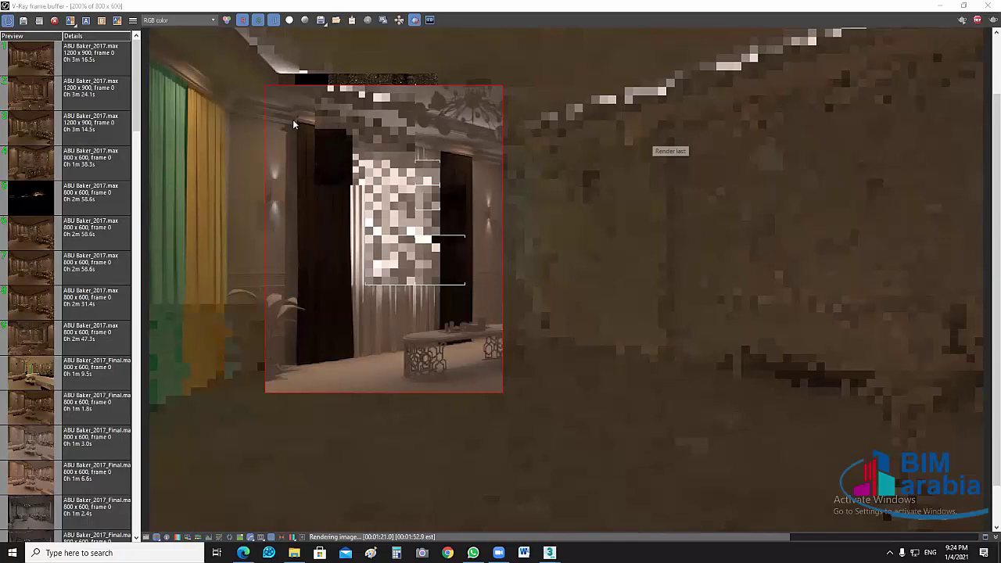
Step: Zoom the V-Ray frame buffer between 100%, 200% and 400% as the curtain region render finishes
scroll(294, 117, up, 2)
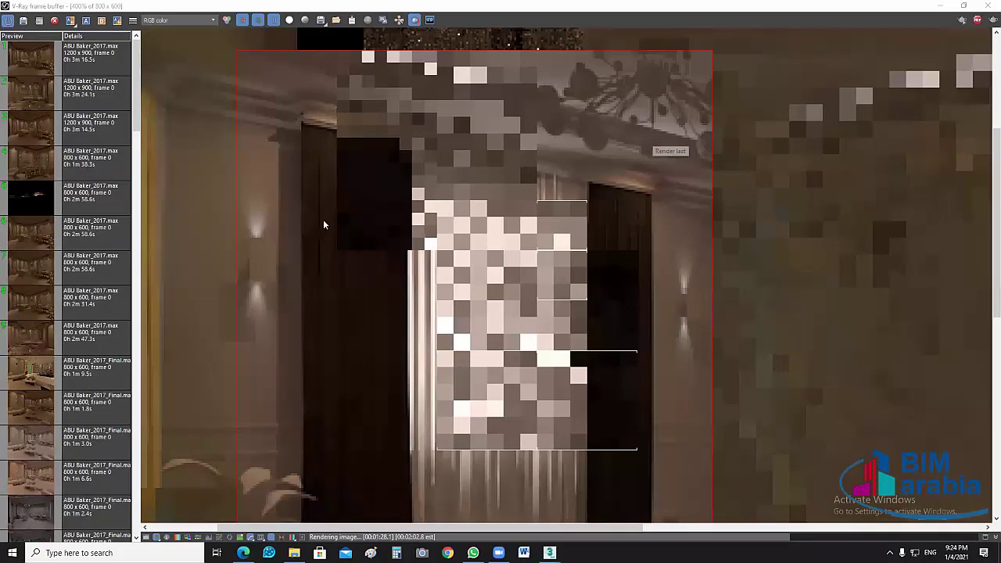
scroll(452, 288, down, 2)
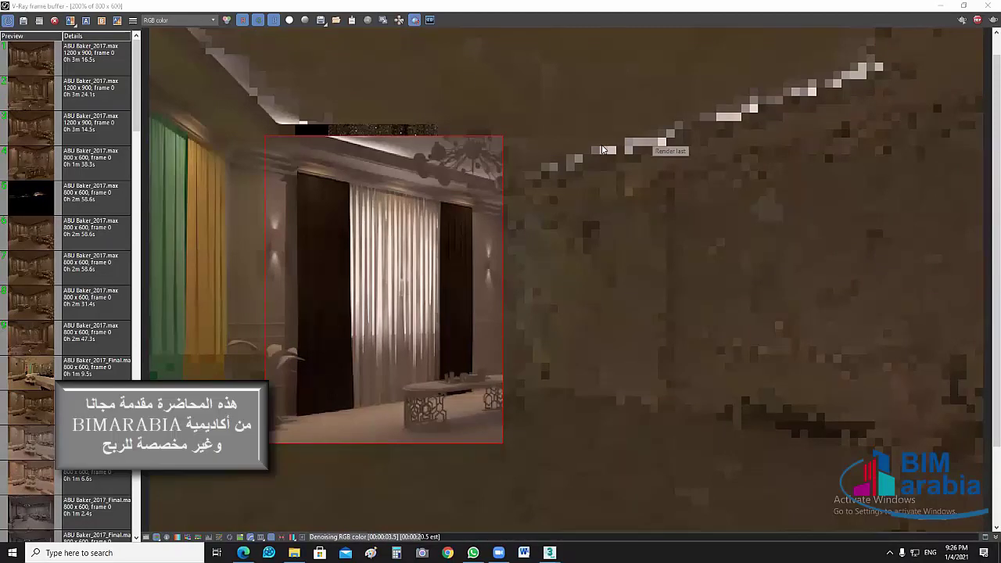
scroll(502, 253, down, 2)
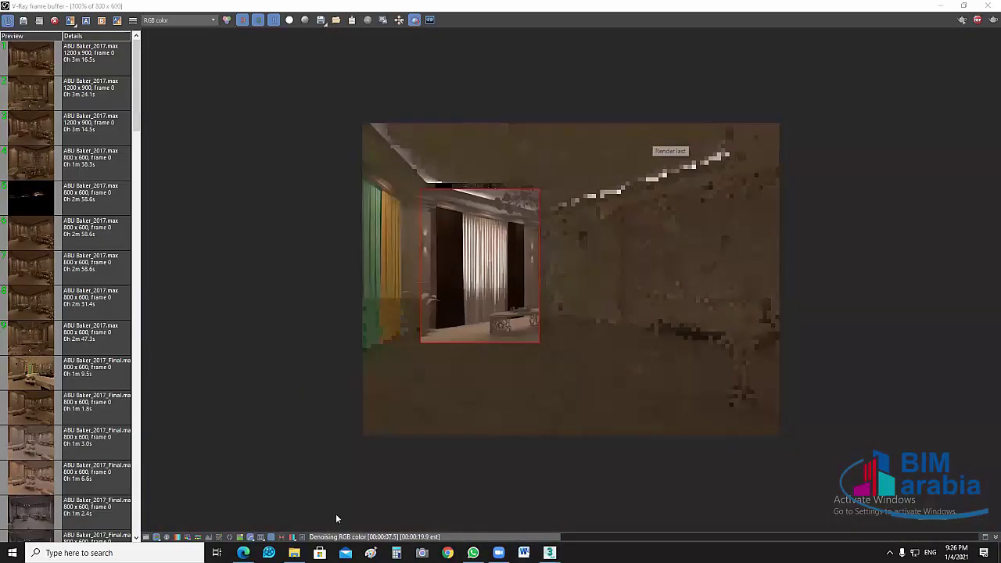
scroll(337, 519, up, 1)
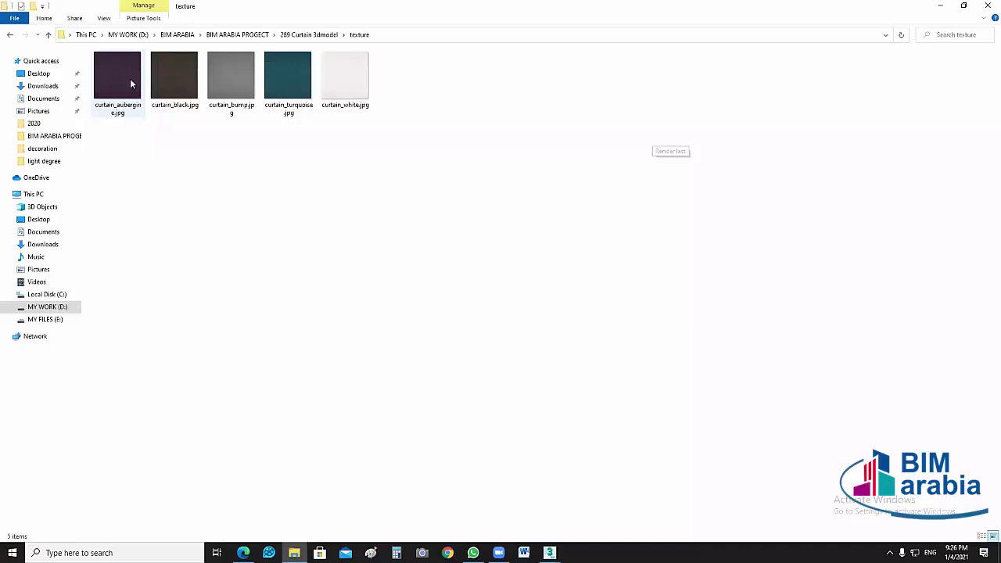
Step: View the 08.jpg purple-drape reference in the 289 Curtain 3dmodel preview folder, then close it
click(130, 78)
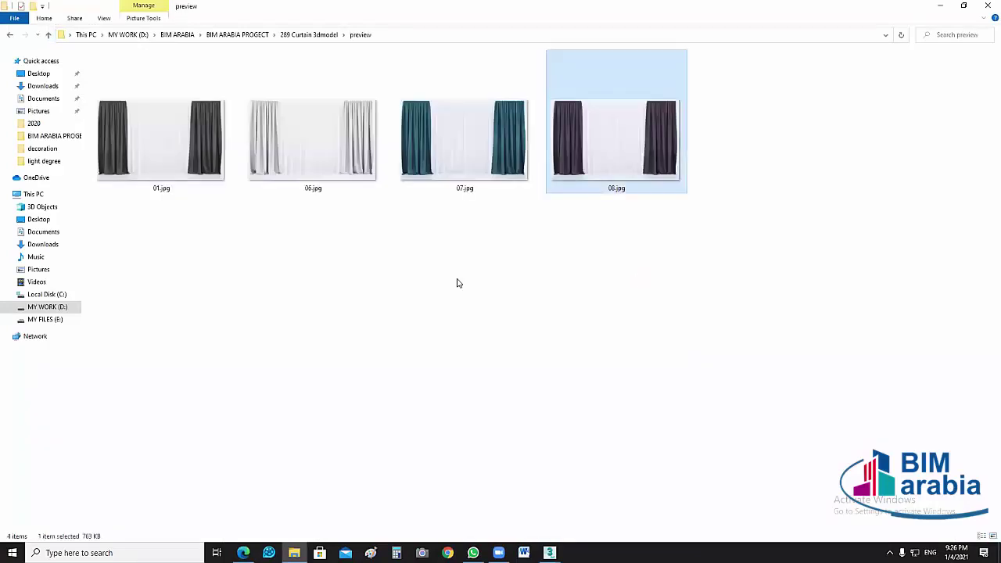
key(Return)
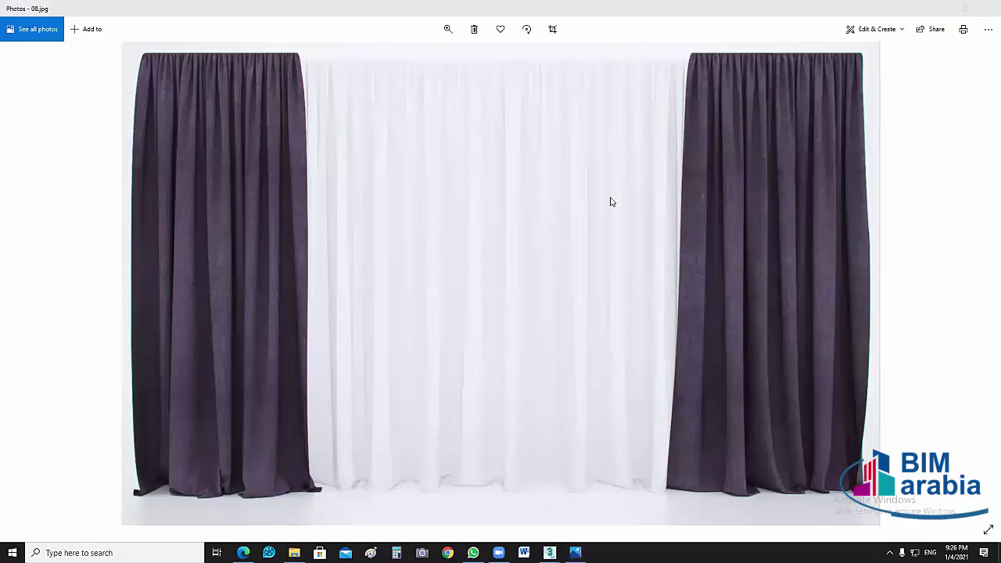
click(979, 6)
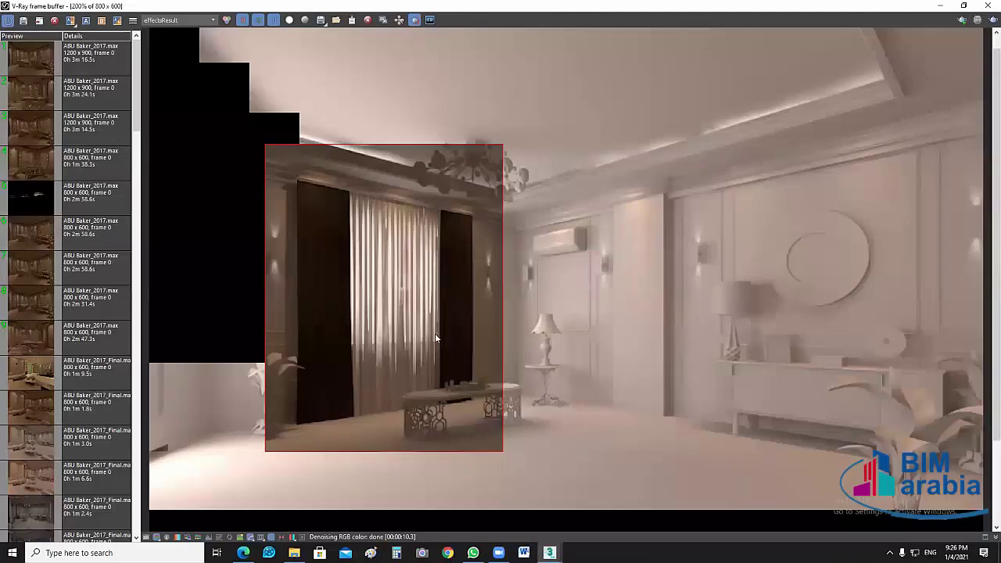
Step: Reset the frame buffer zoom to 100% to review the denoised curtain render
double_click(626, 322)
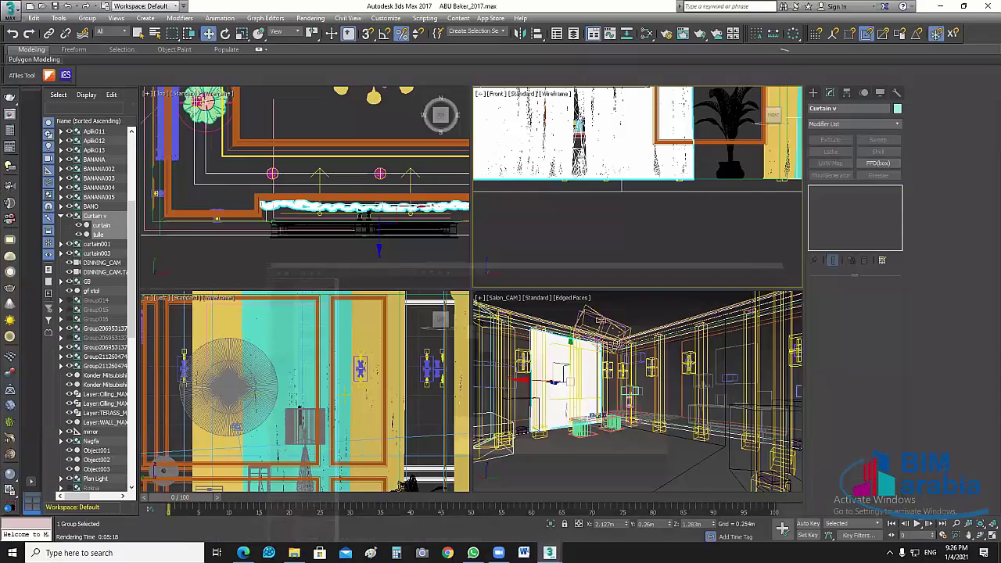
Step: In a maximized Top view, non-uniformly scale the curtain group narrower along X
click(417, 267)
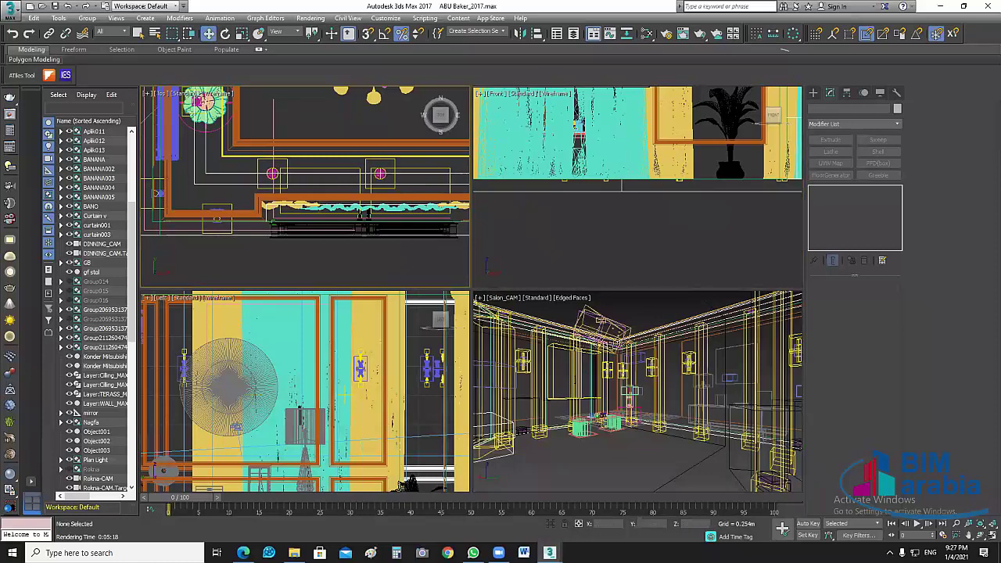
key(alt+w)
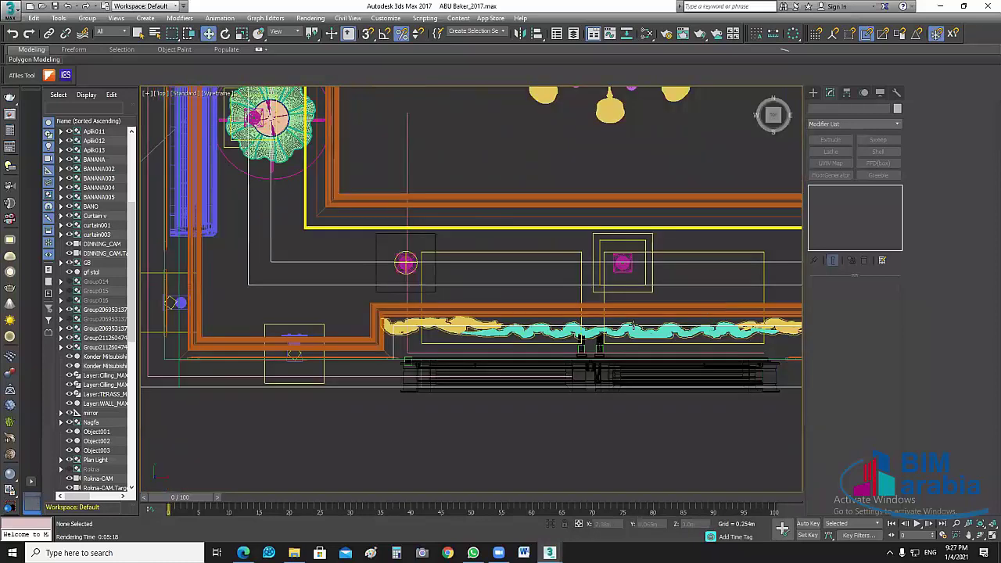
scroll(634, 329, up, 8)
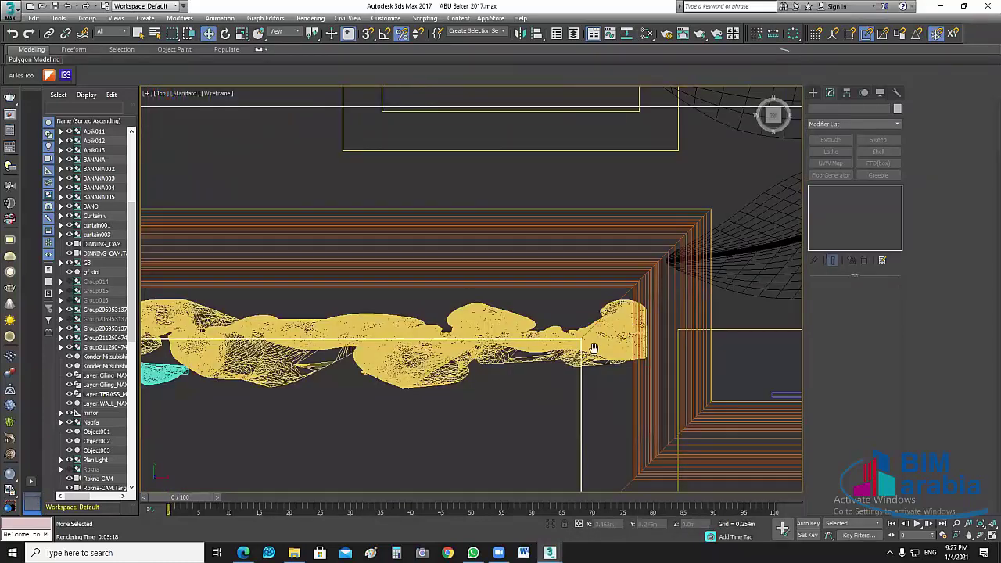
scroll(579, 368, down, 5)
key(r)
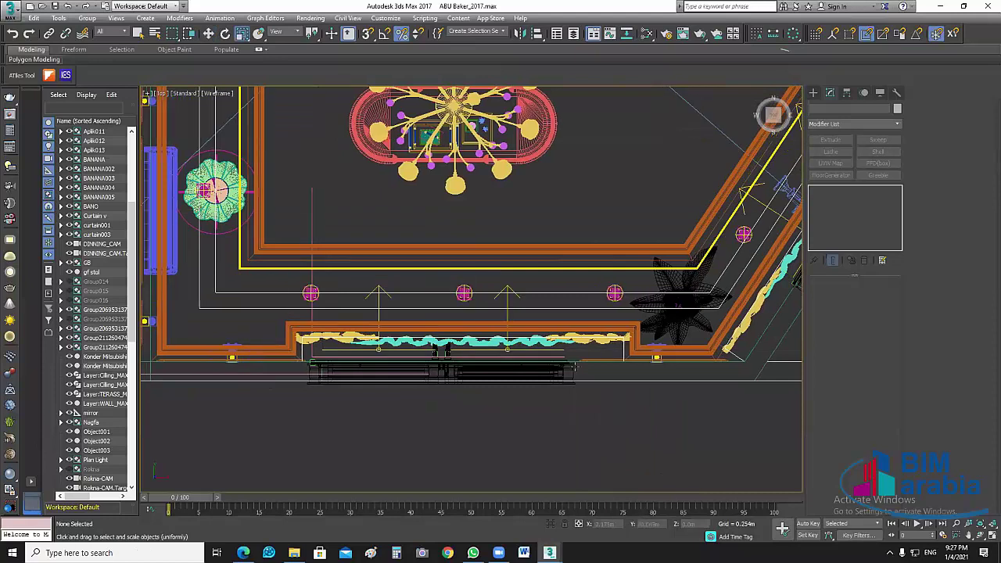
click(465, 338)
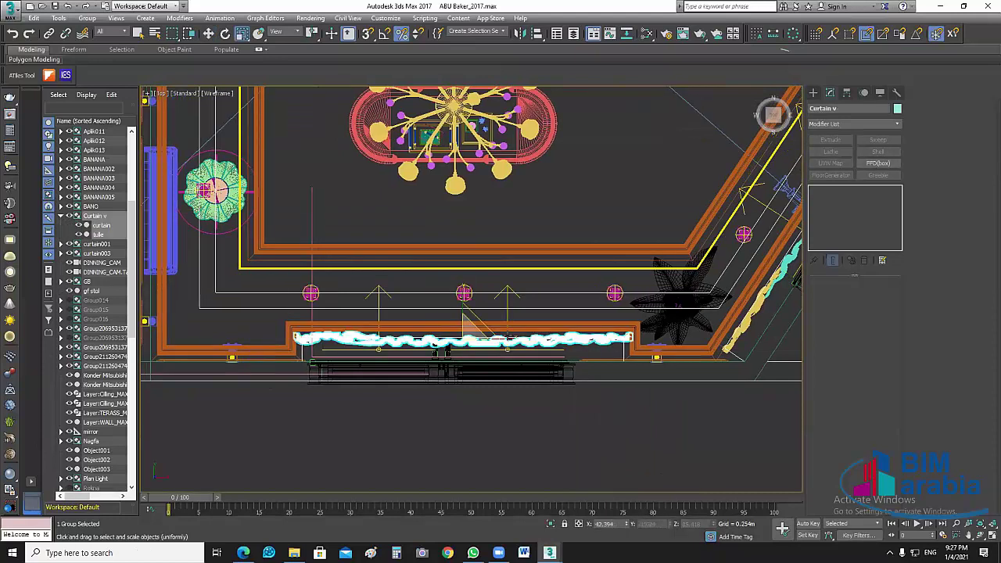
key(r)
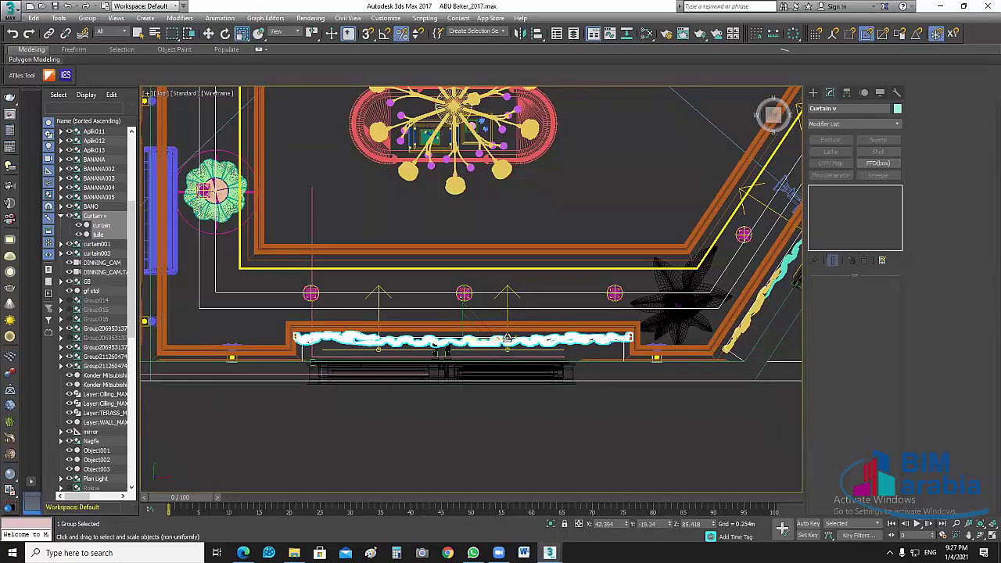
drag(507, 337, 642, 342)
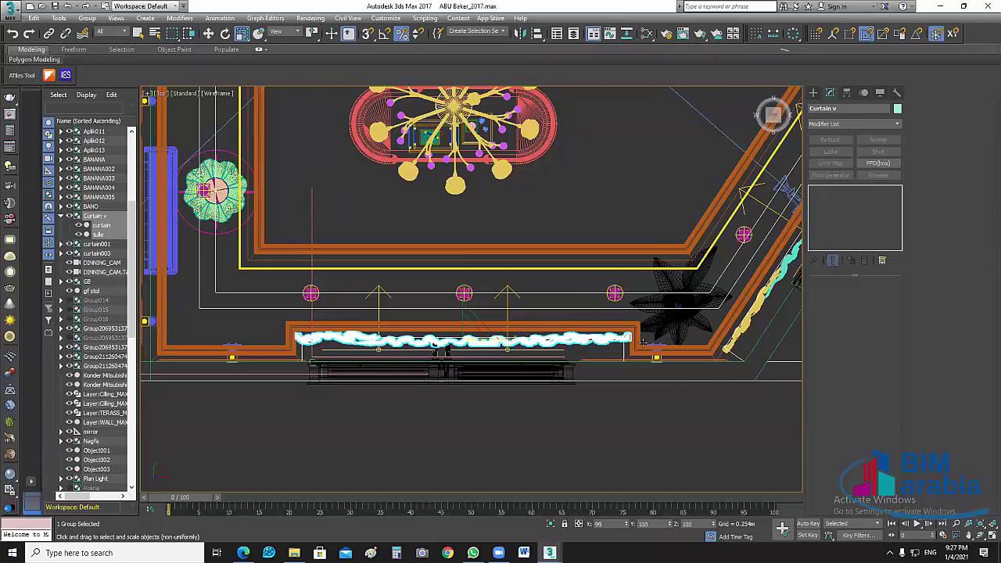
scroll(642, 341, up, 4)
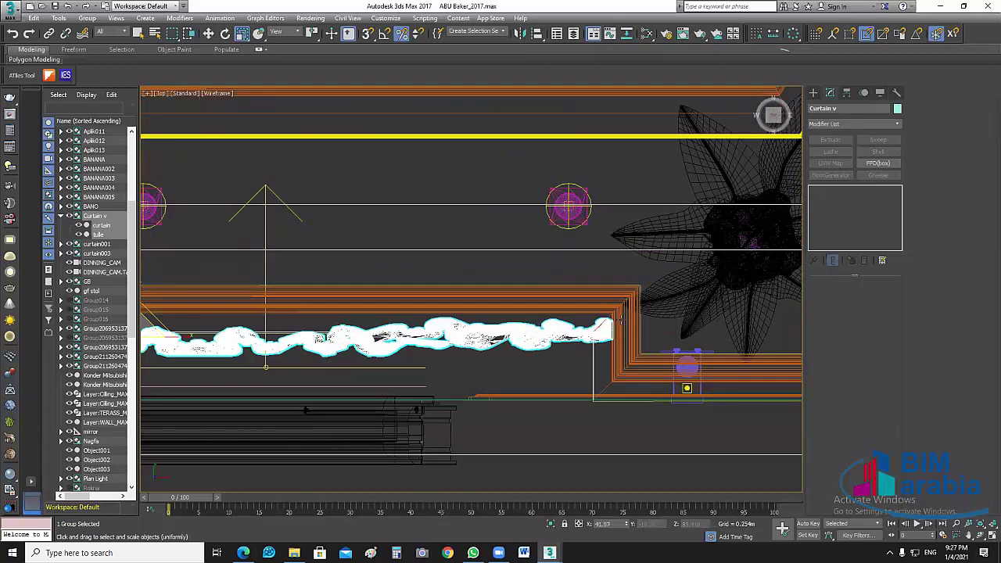
scroll(622, 322, down, 1)
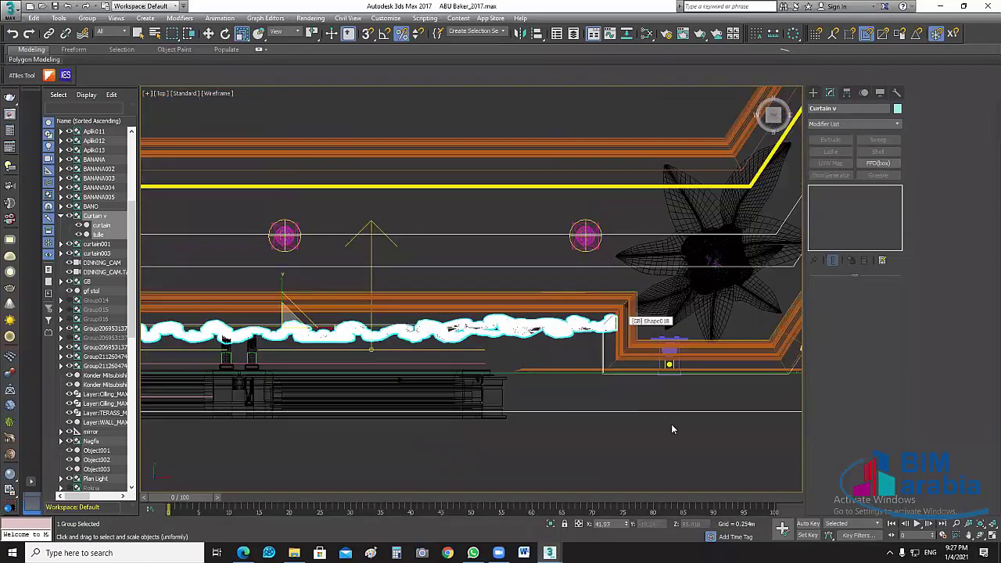
scroll(378, 144, down, 1)
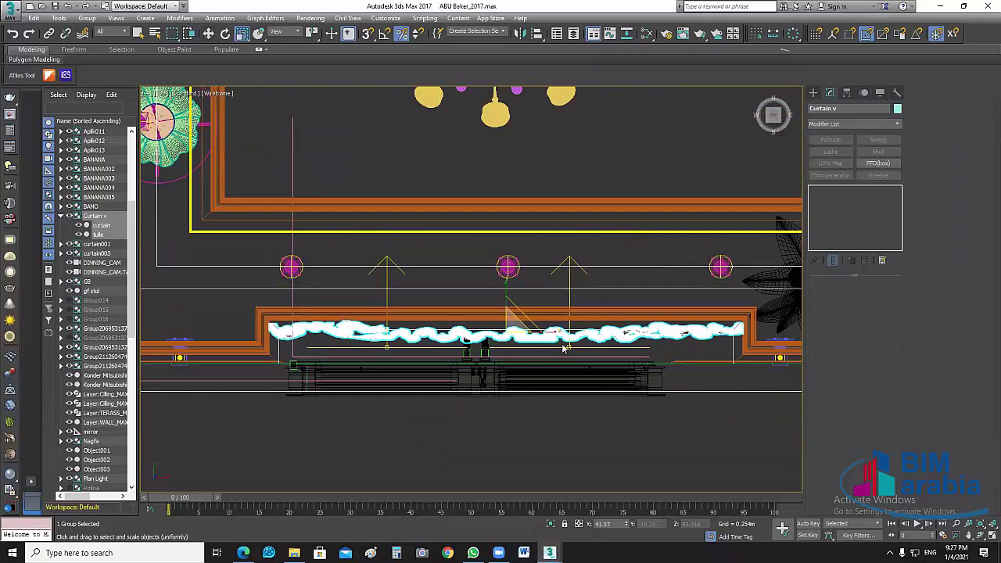
Step: Return to Move, pan toward the curtain's left end, and select the VRayLight005 plane light
key(w)
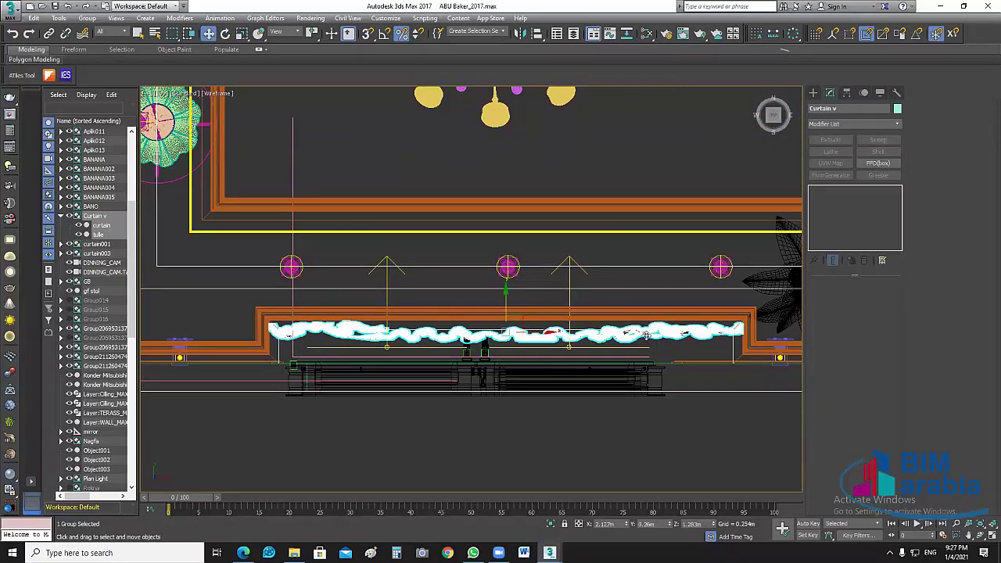
click(663, 452)
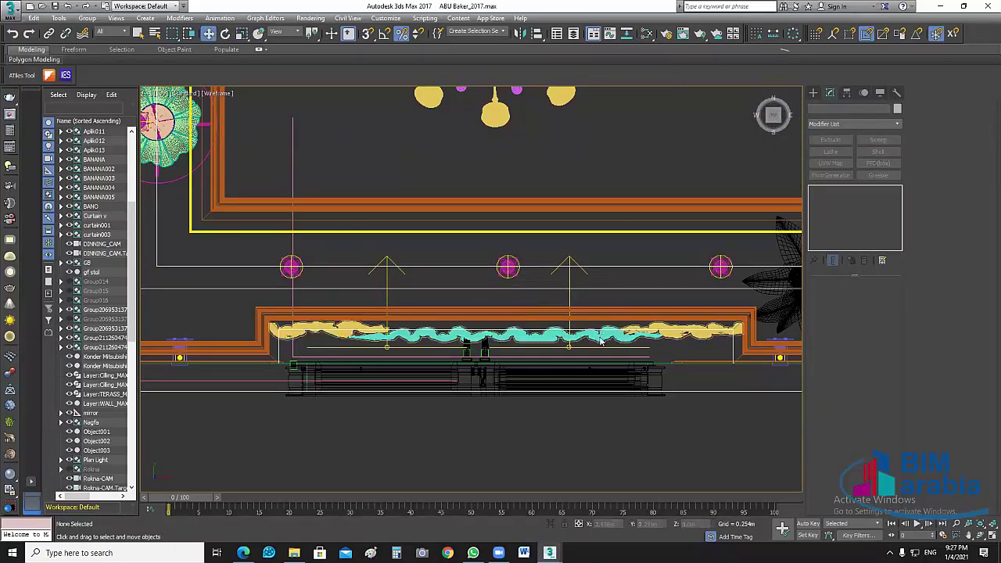
click(600, 341)
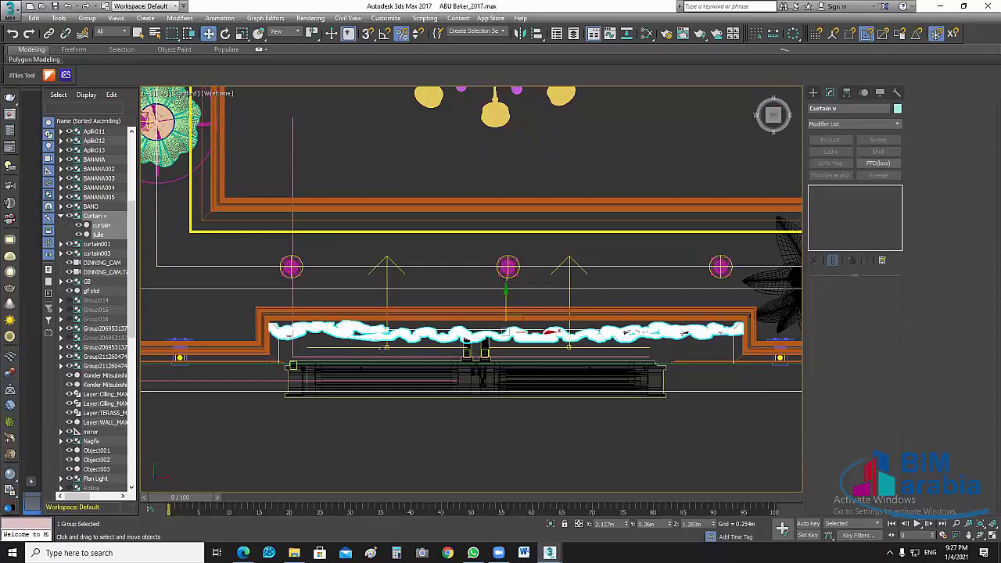
scroll(362, 329, up, 2)
scroll(383, 341, up, 2)
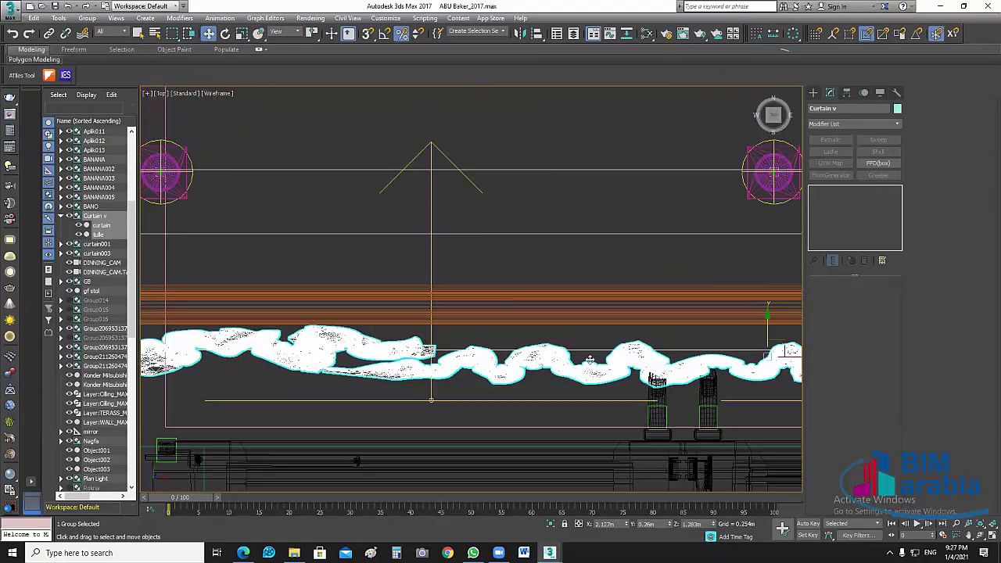
scroll(688, 403, down, 2)
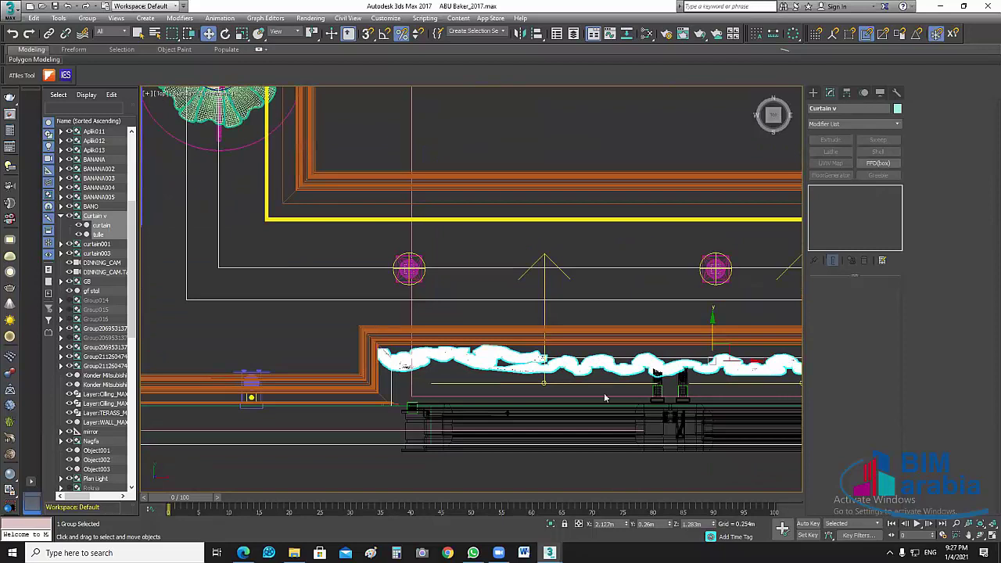
middle_drag(604, 398, 552, 354)
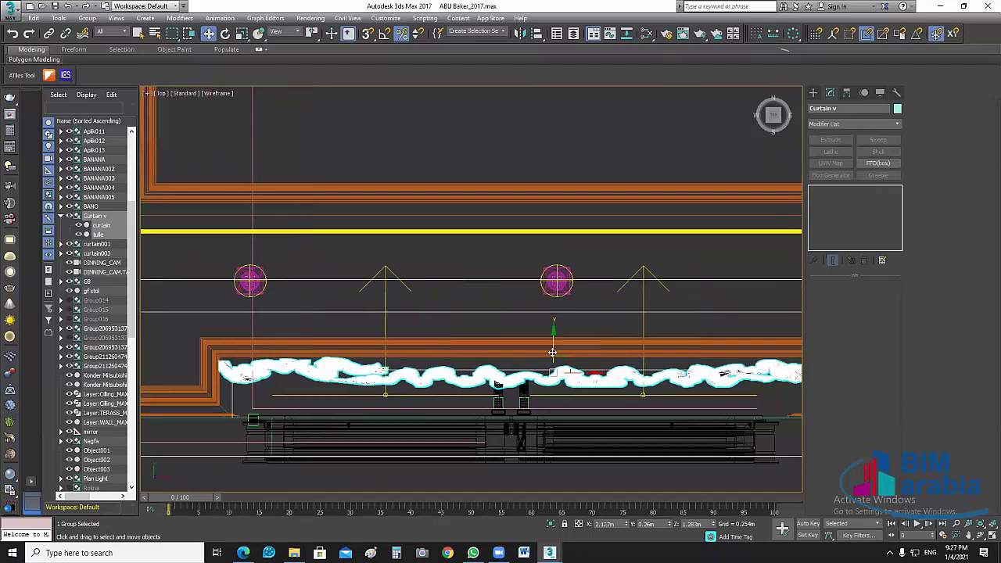
click(552, 353)
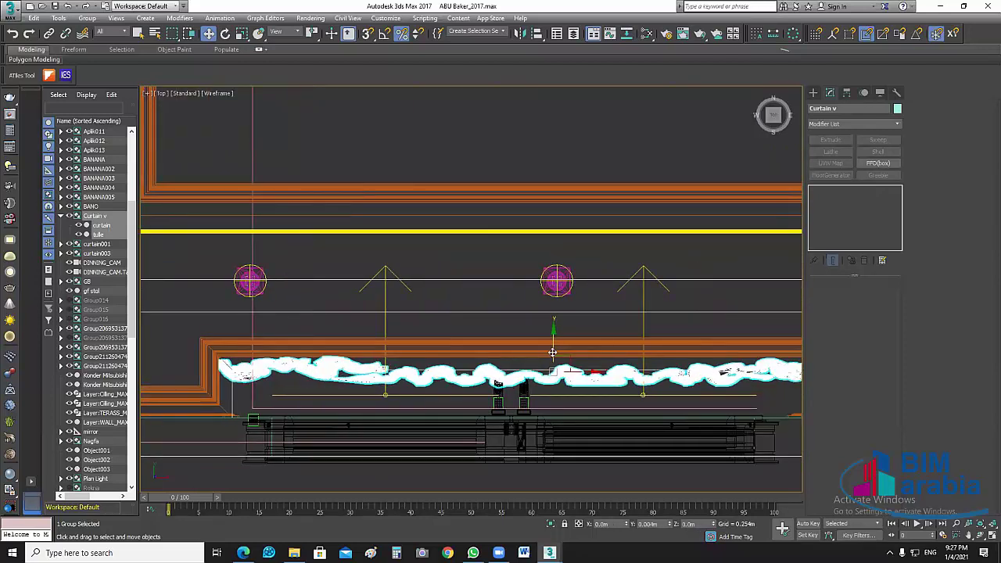
middle_drag(663, 415, 577, 401)
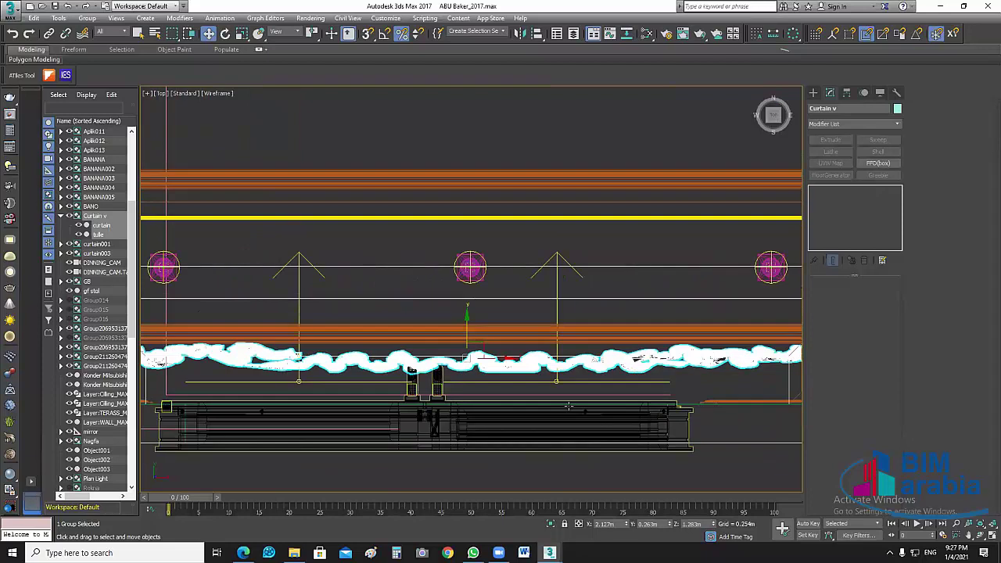
click(556, 381)
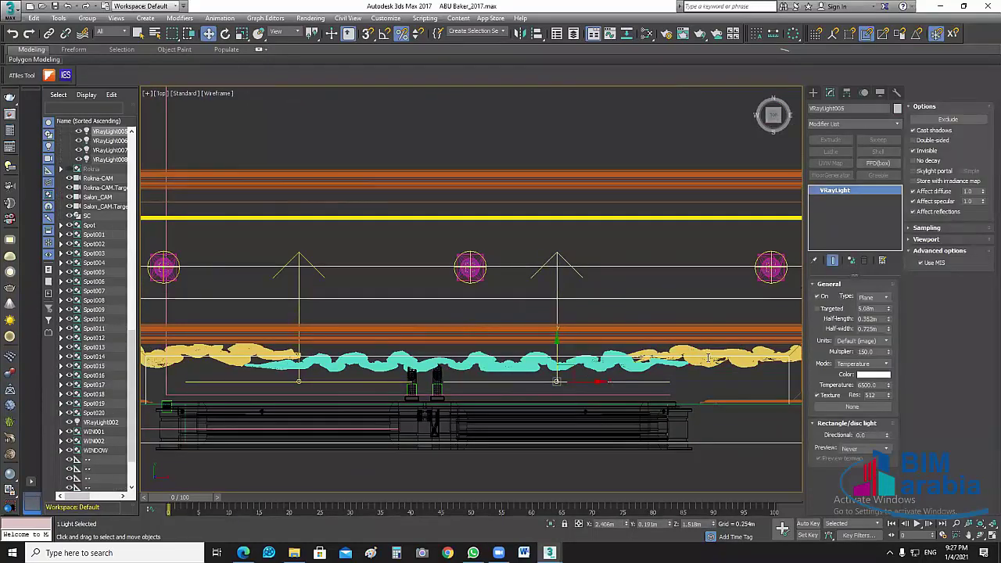
Step: Raise VRayLight005's multiplier from 150 to 200, then deselect
double_click(868, 352)
text(150)
text(25)
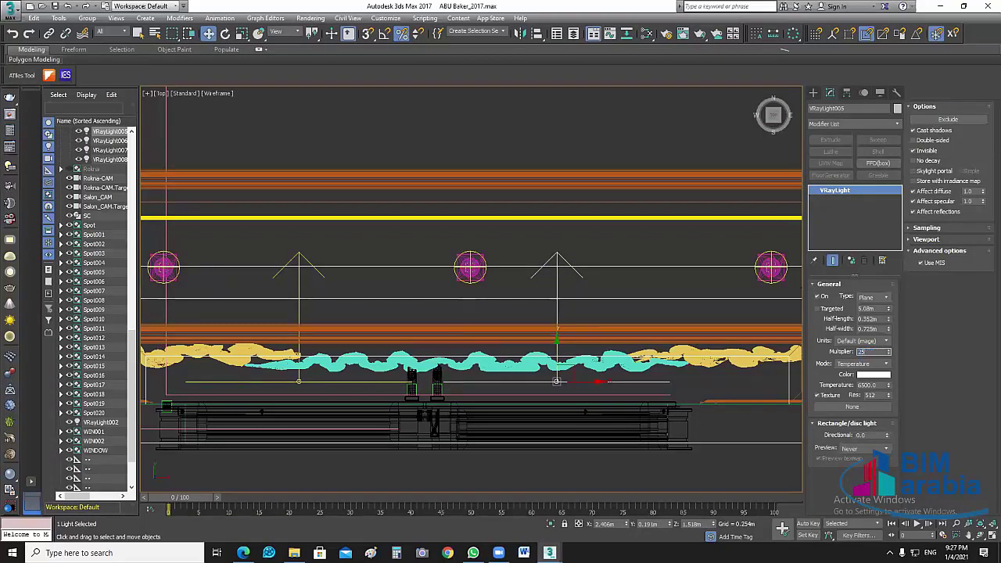
text(200)
key(Return)
click(389, 385)
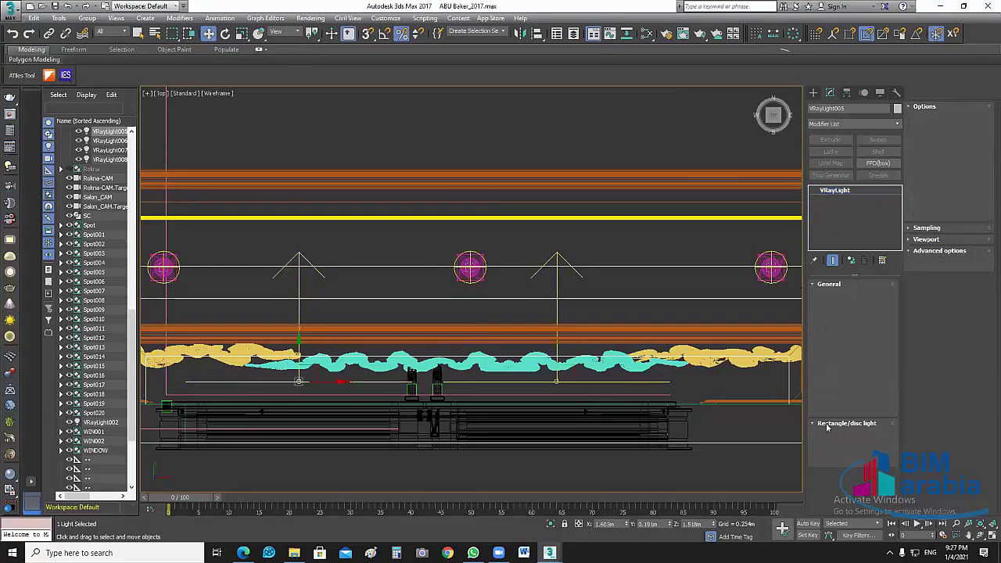
click(655, 280)
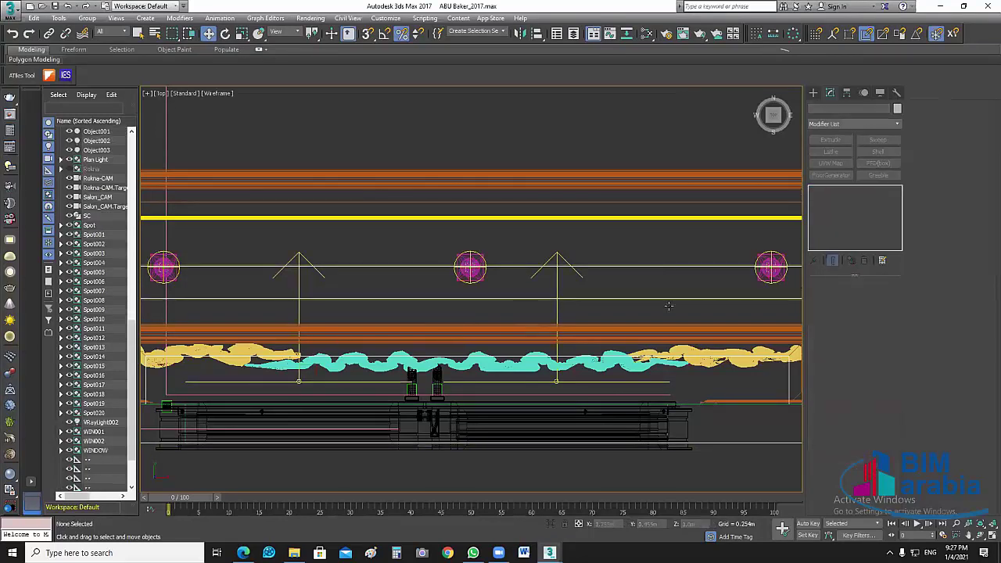
Step: Shift-drag the bottom-wall curtain group upward to clone it as Curtain v001 above the chandelier
scroll(665, 302, down, 5)
scroll(460, 439, up, 3)
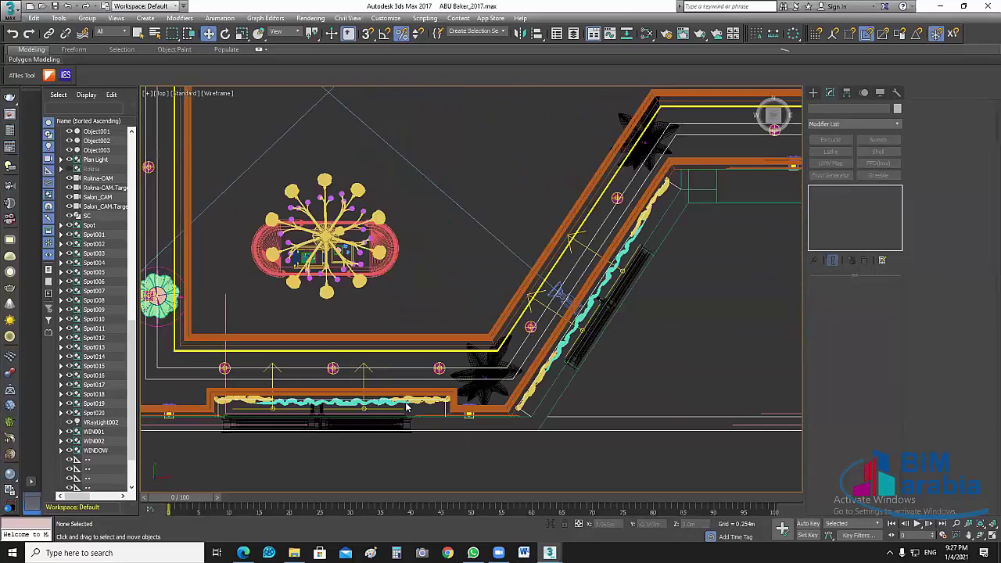
click(407, 405)
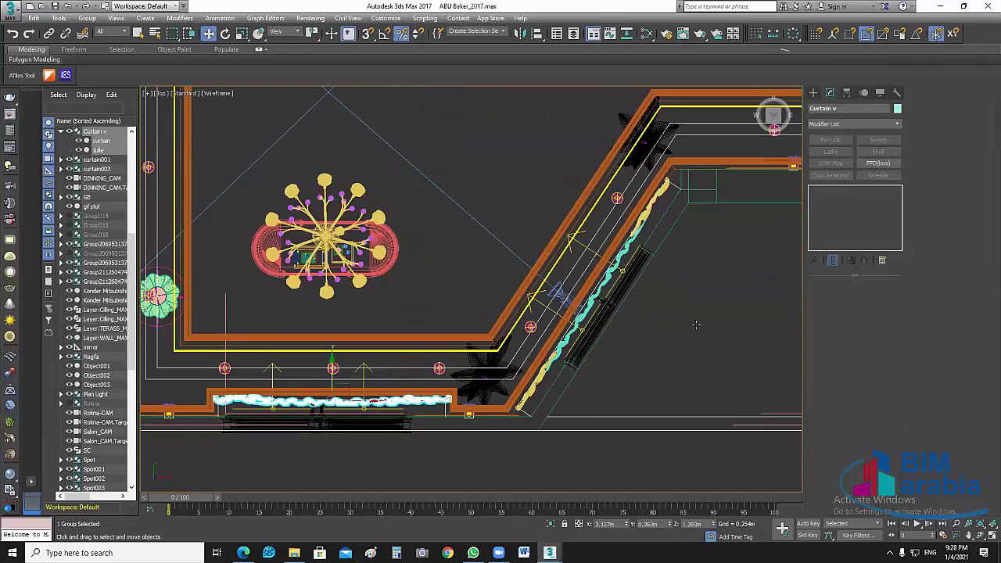
scroll(359, 383, down, 2)
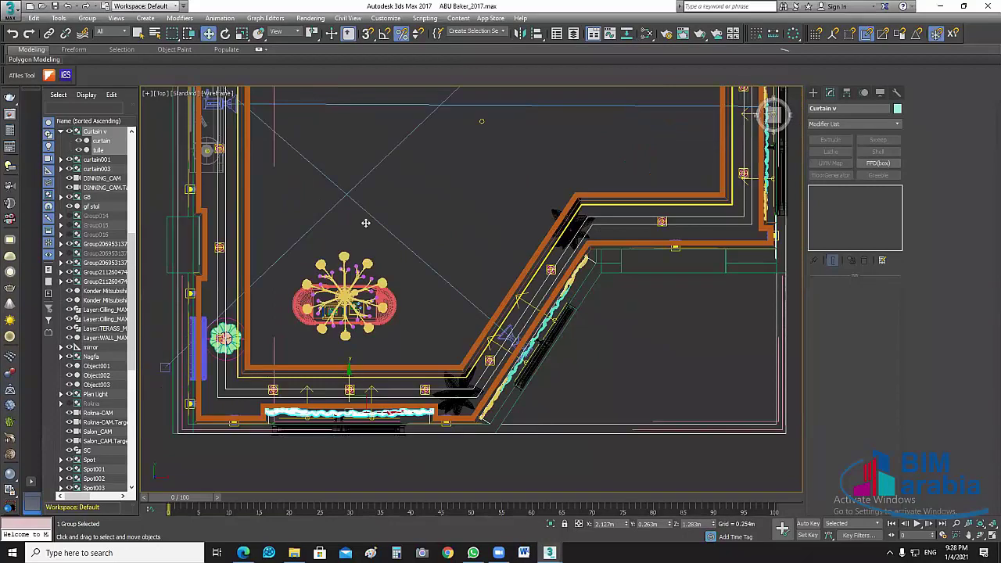
drag(350, 364, 349, 191)
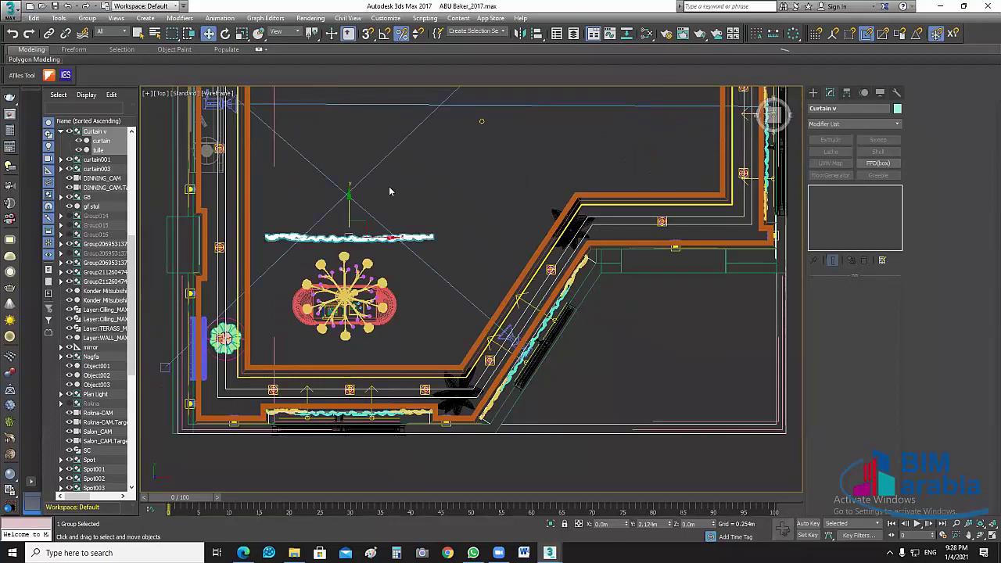
shift+drag(350, 236, 350, 190)
key(Return)
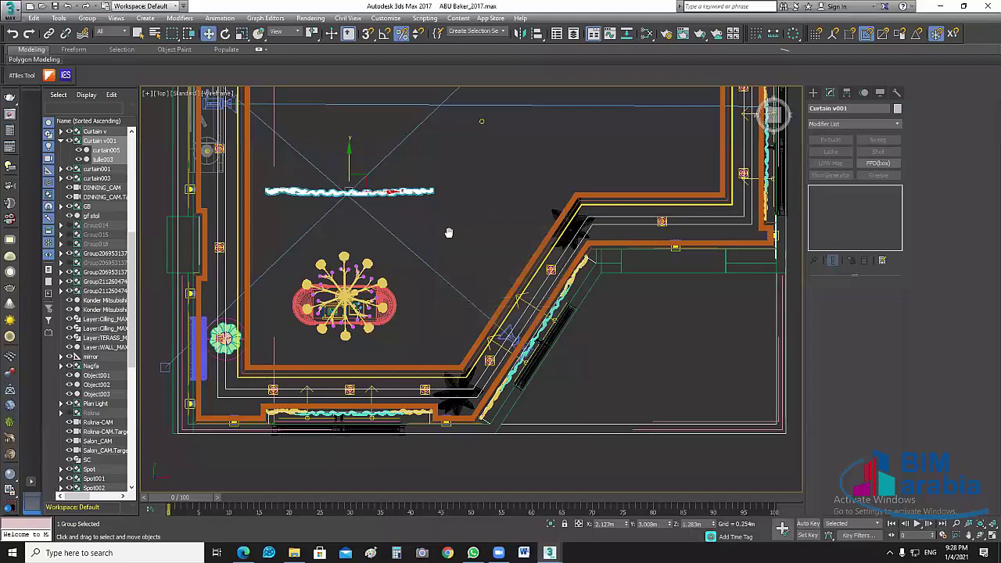
Step: Select VRayLight006 in the Plan Light group, close the group, and reselect the curtain copy
middle_drag(413, 270, 330, 361)
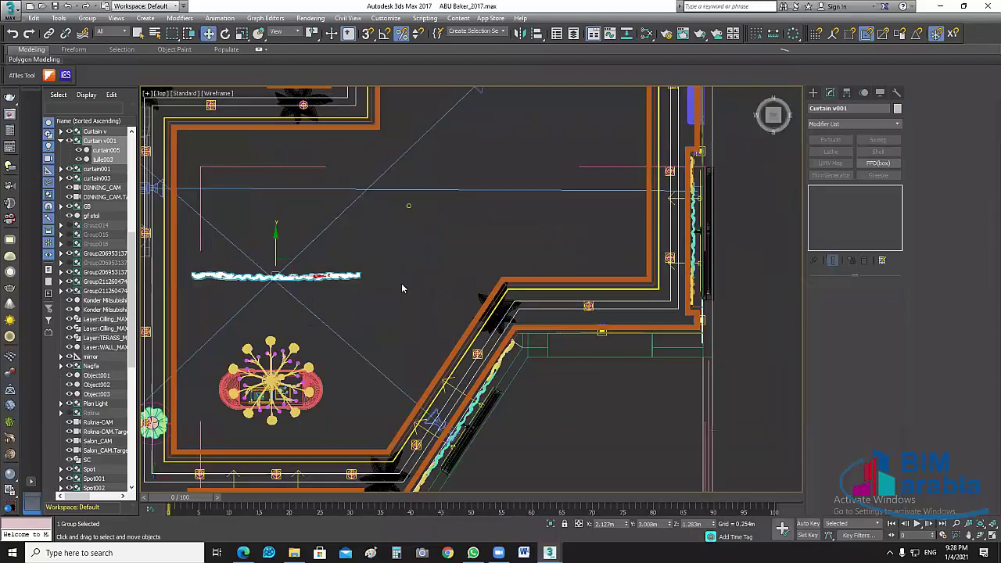
middle_drag(230, 487, 299, 396)
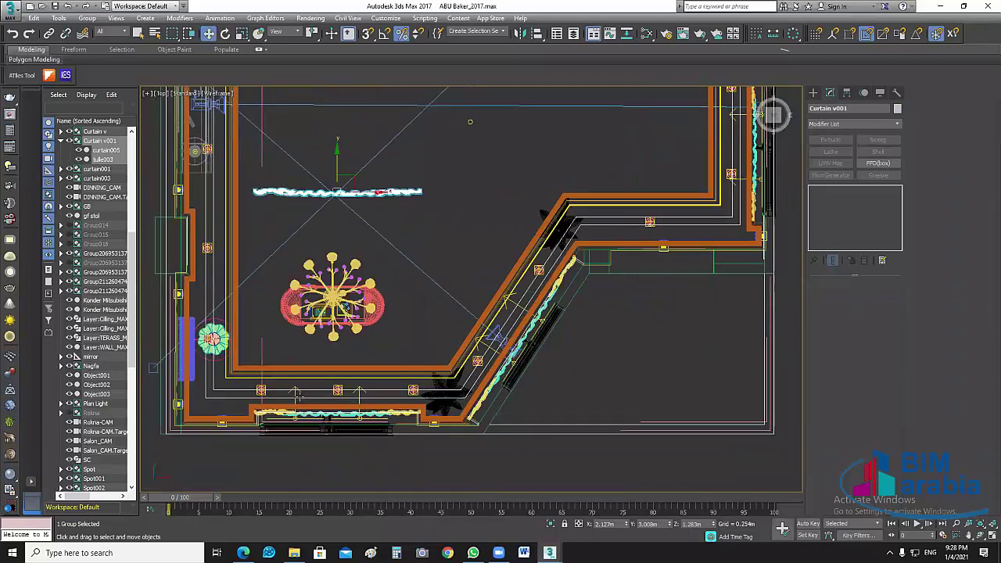
click(301, 398)
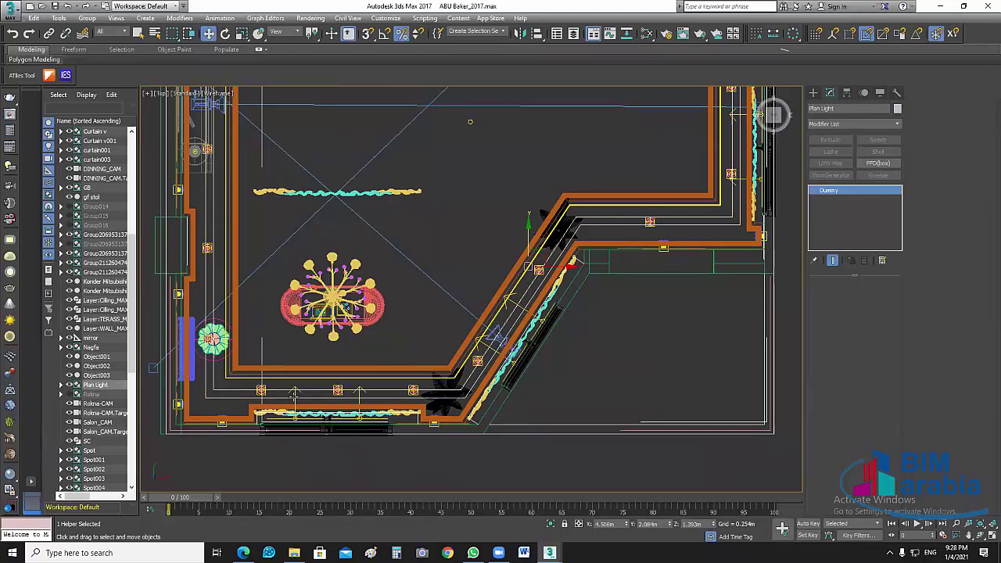
click(295, 395)
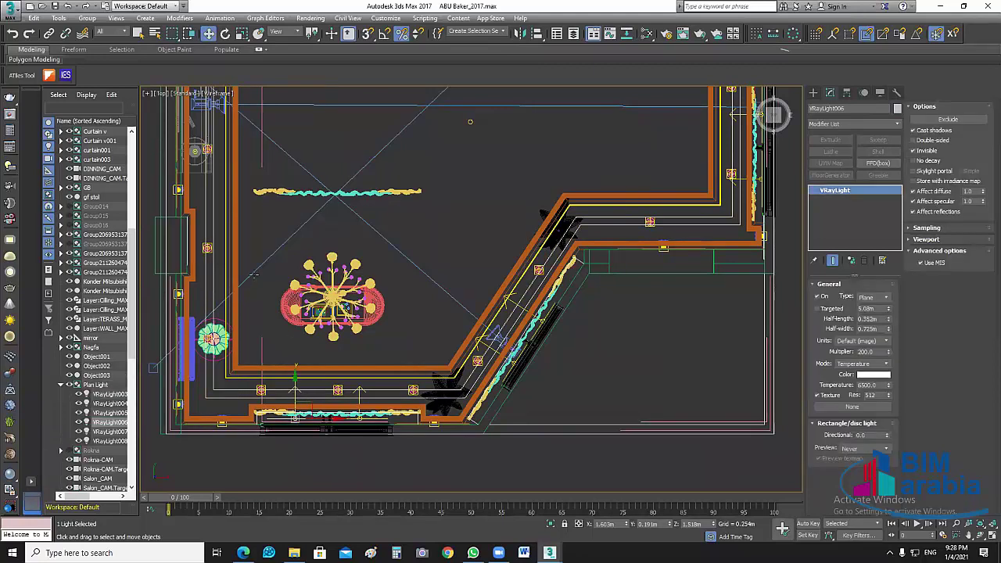
click(87, 18)
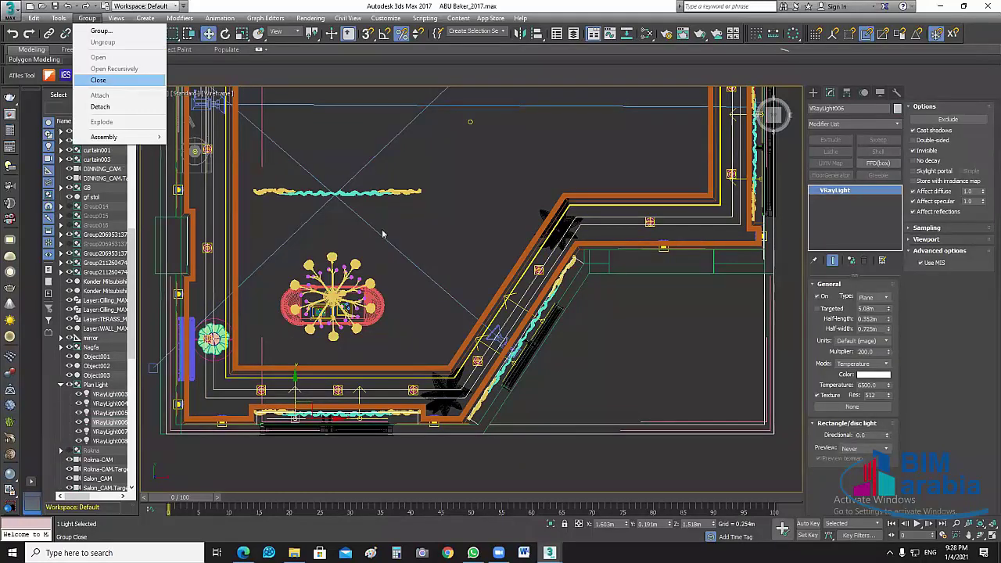
click(378, 194)
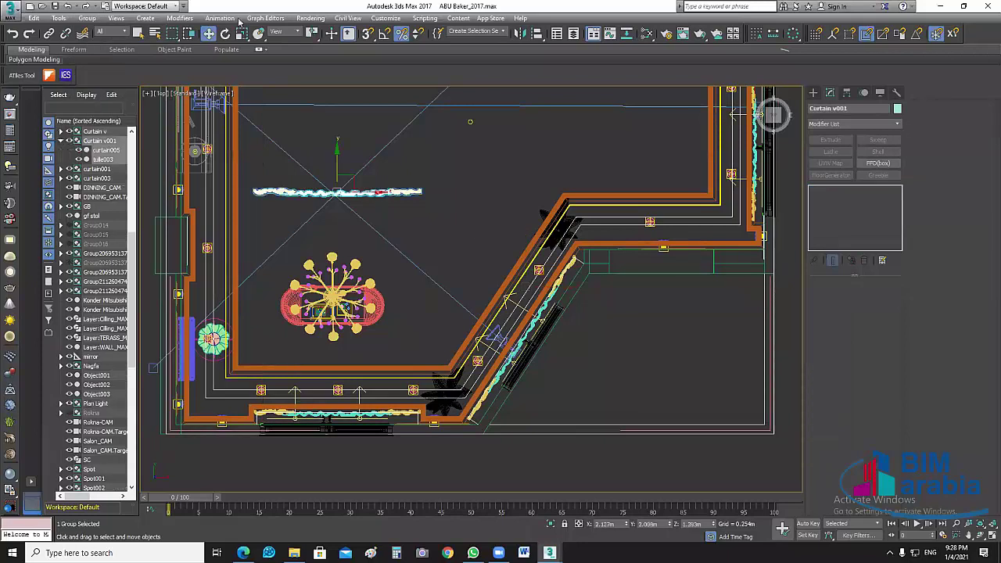
key(shift+z)
key(e)
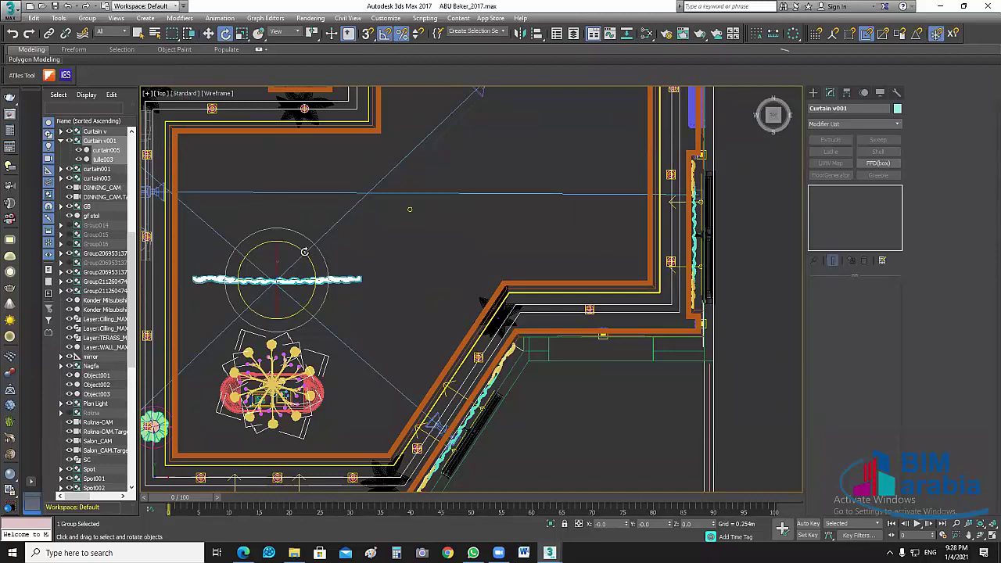
Step: Rotate the Curtain v001 copy 90° upright and move it to the right
drag(304, 251, 298, 296)
key(w)
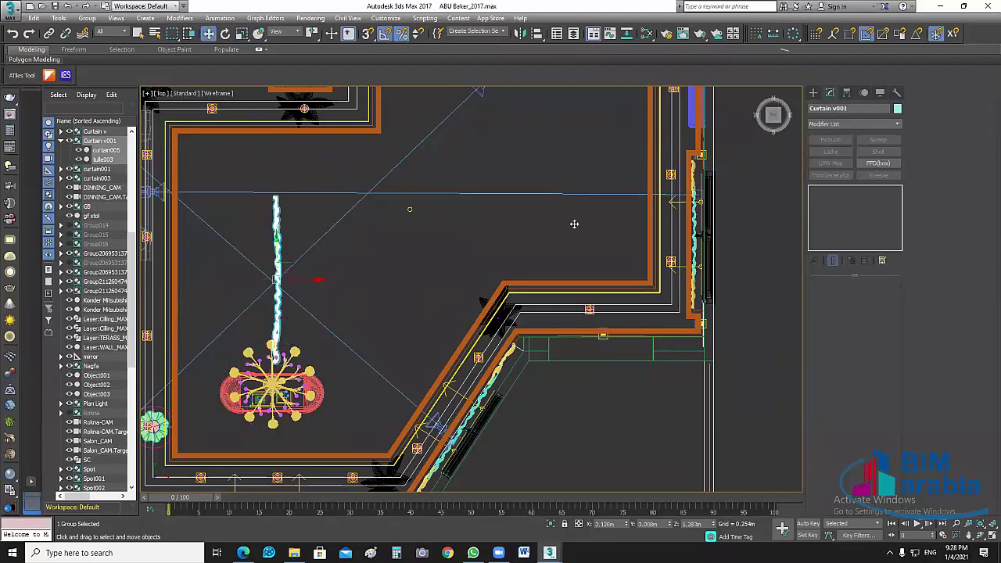
drag(276, 235, 577, 234)
scroll(469, 313, up, 3)
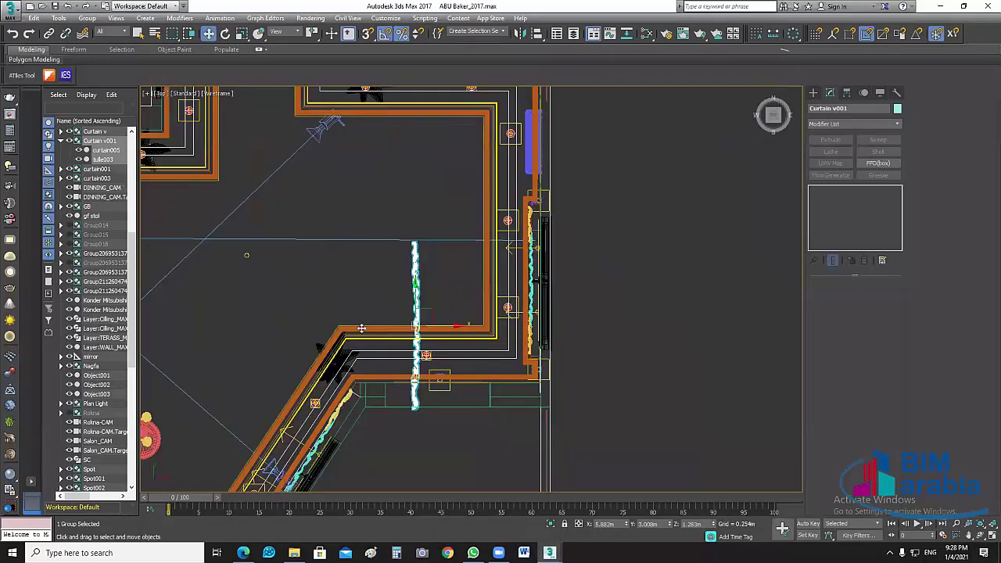
Step: Push Curtain v001 against the right window wall, aligned with the existing curtain
mouse_move(413, 316)
mouse_down()
mouse_move(343, 316)
mouse_move(387, 305)
mouse_up()
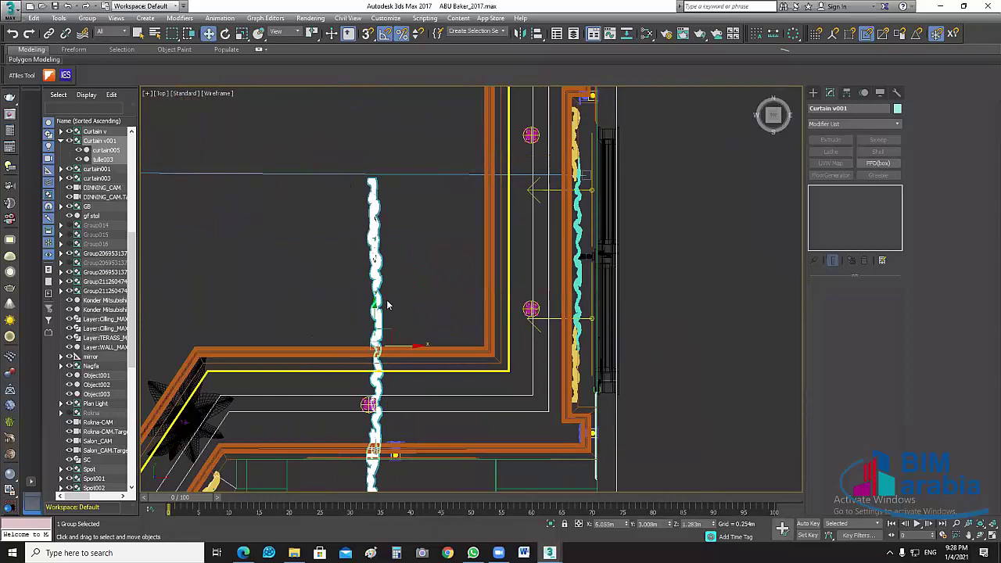
mouse_move(408, 344)
mouse_down()
mouse_move(408, 248)
mouse_move(585, 248)
mouse_up()
middle_drag(607, 301, 474, 301)
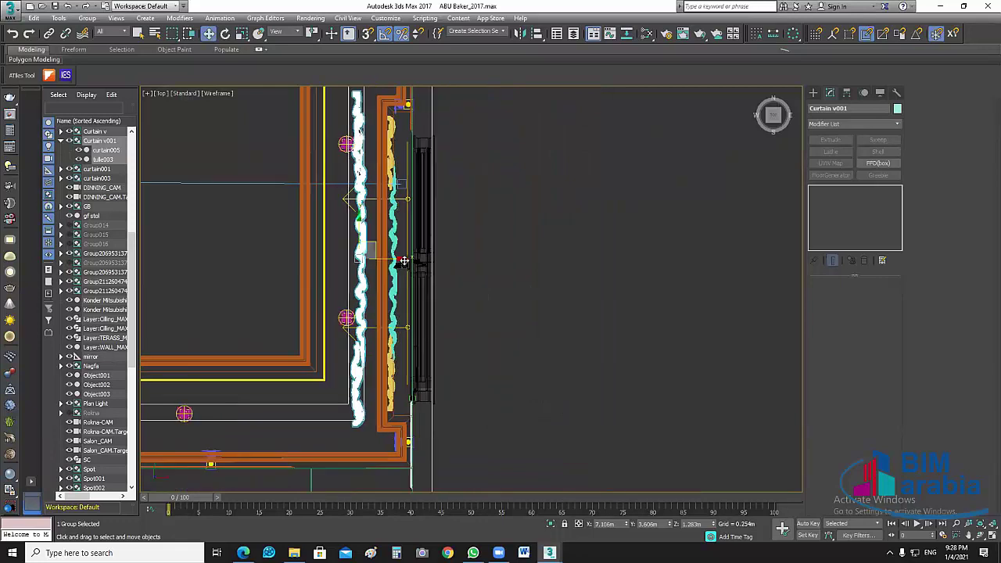
middle_drag(458, 251, 404, 258)
drag(410, 260, 418, 260)
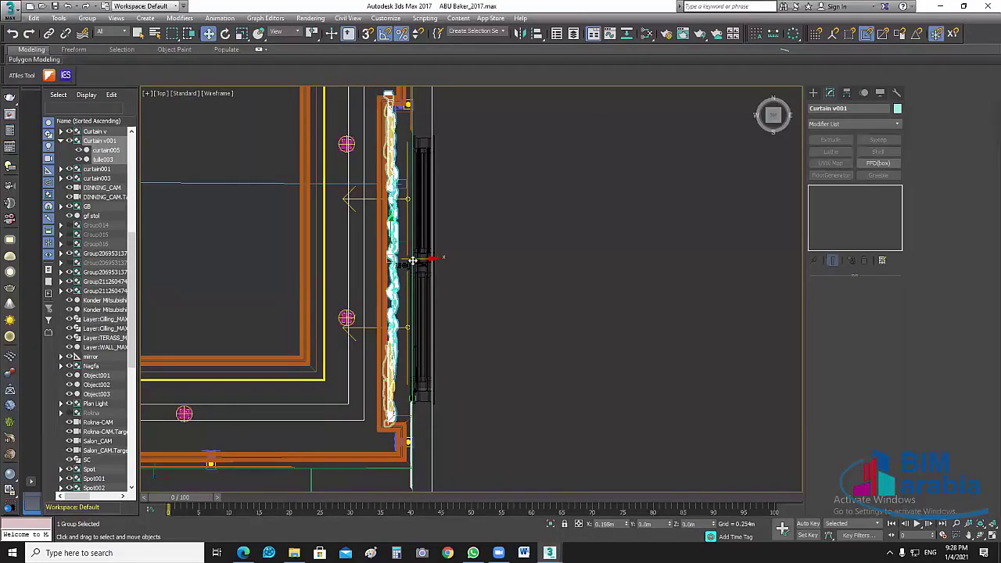
click(491, 408)
scroll(408, 357, up, 5)
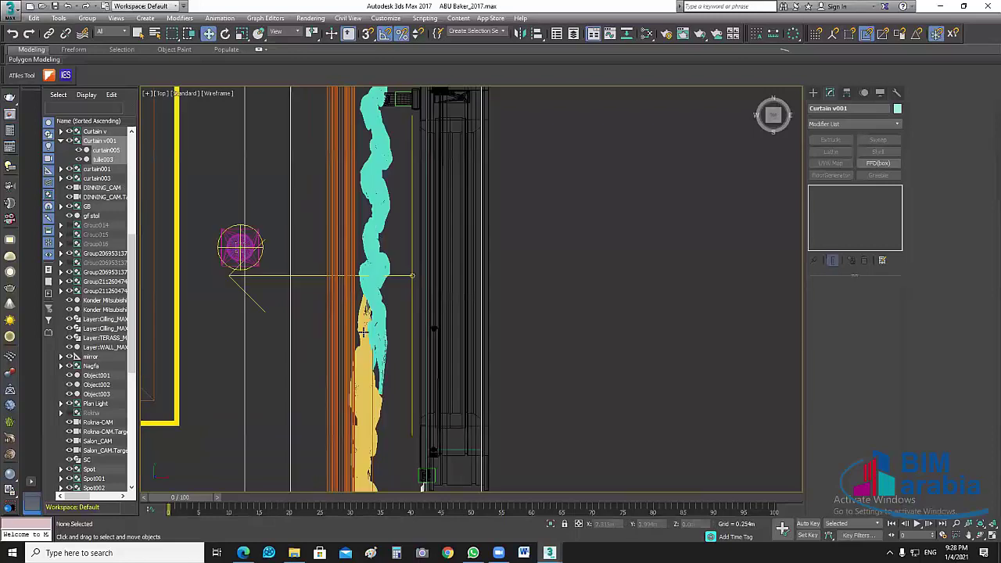
Step: Select the Curtain v001 group in the plan view
click(447, 361)
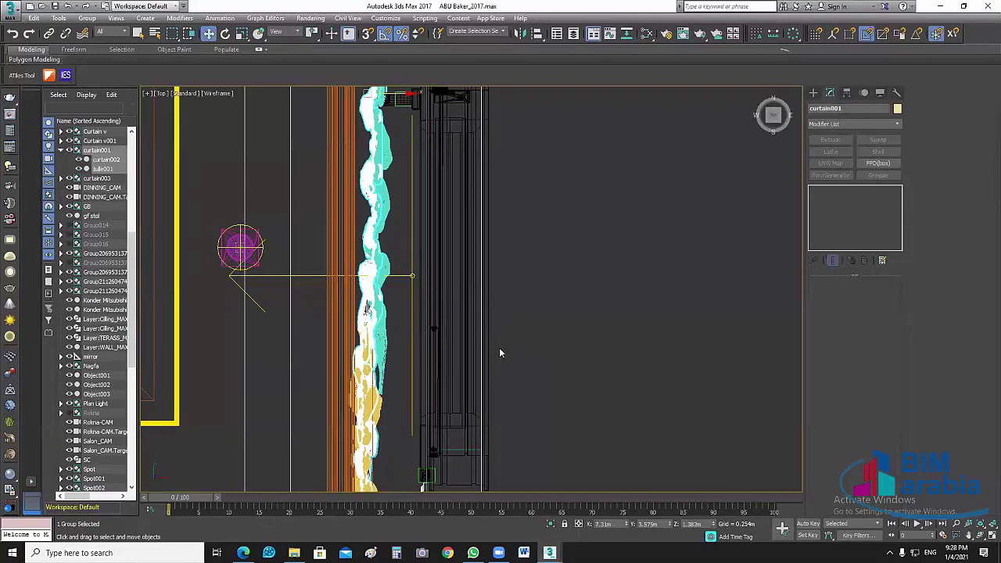
click(585, 336)
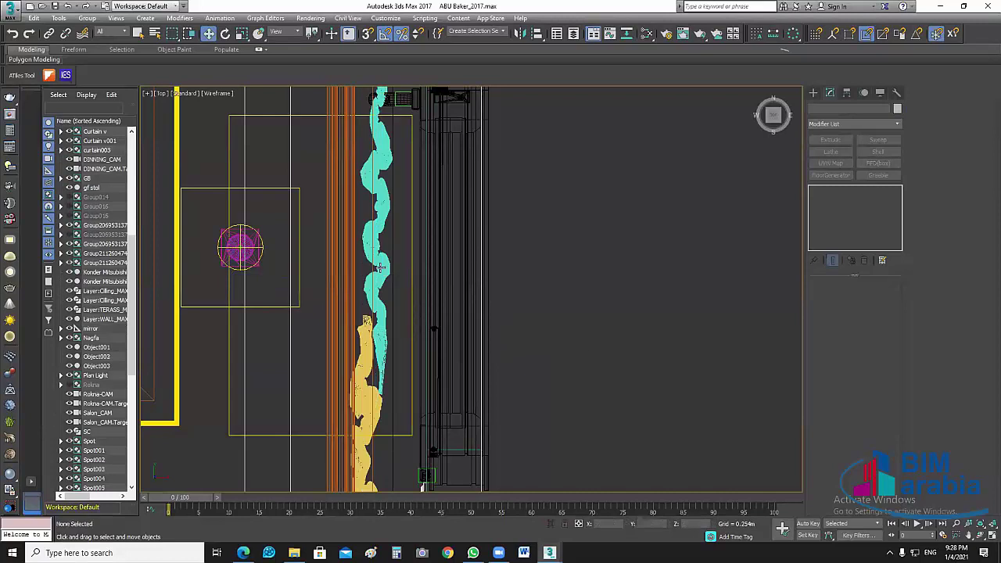
click(379, 268)
click(479, 283)
scroll(479, 284, down, 2)
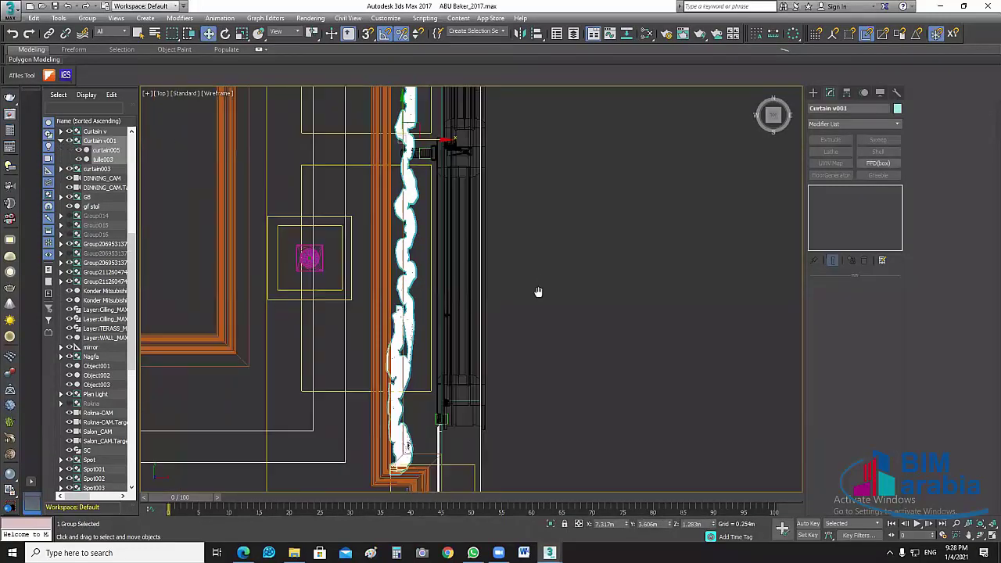
middle_drag(538, 291, 538, 310)
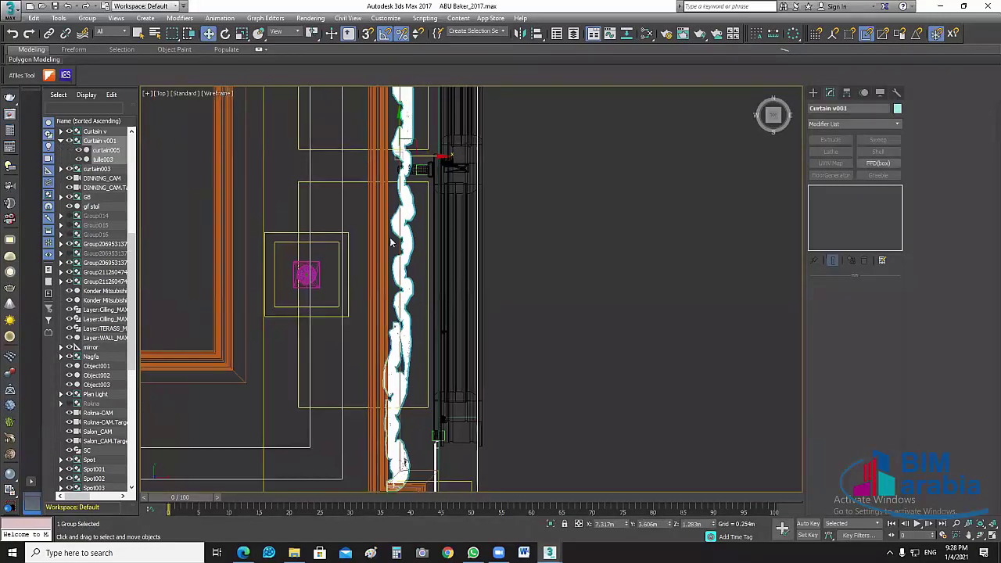
Step: Switch to four viewports and back to a maximized Top view panned toward the curtain
click(992, 535)
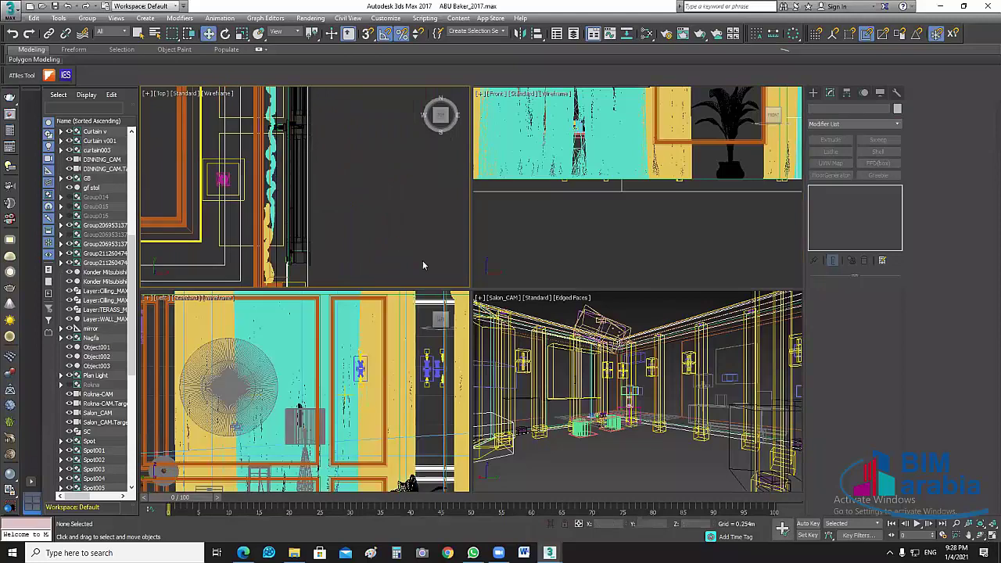
click(410, 239)
click(992, 535)
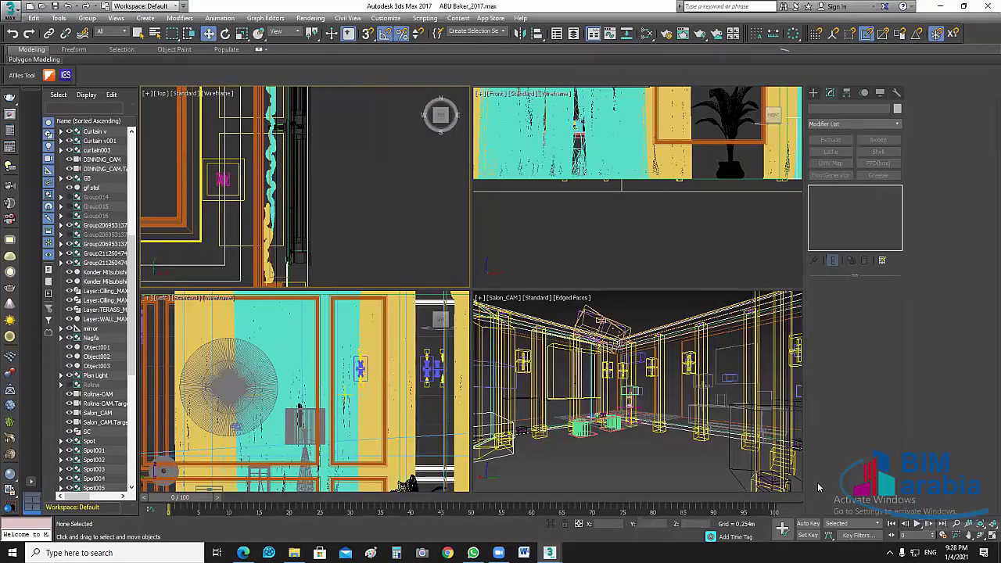
scroll(510, 291, down, 2)
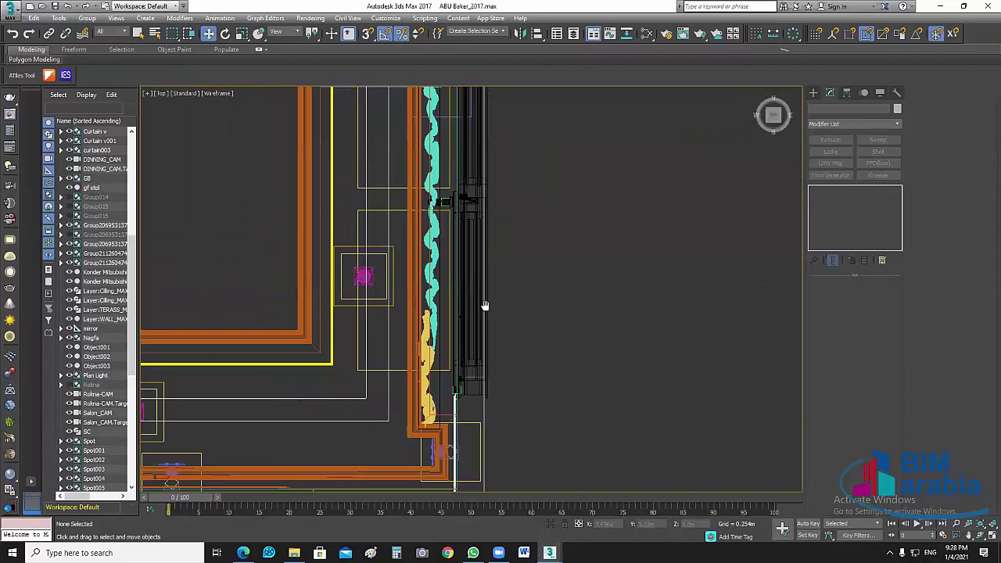
mouse_move(474, 360)
middle_down()
mouse_move(467, 387)
mouse_move(424, 390)
mouse_move(398, 368)
middle_up()
Step: Non-uniformly scale the Curtain v001 group to 111% along Y
key(r)
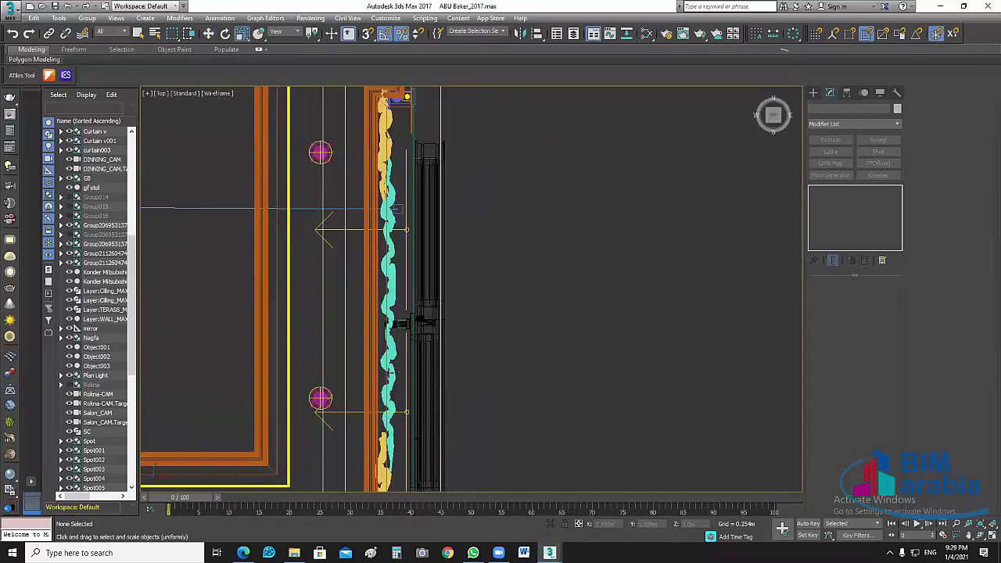
click(390, 373)
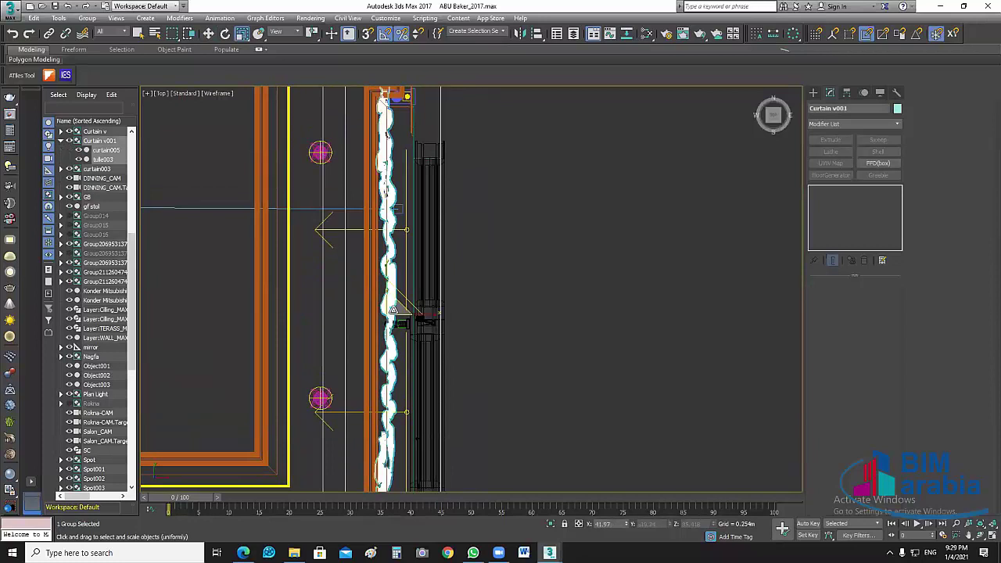
key(r)
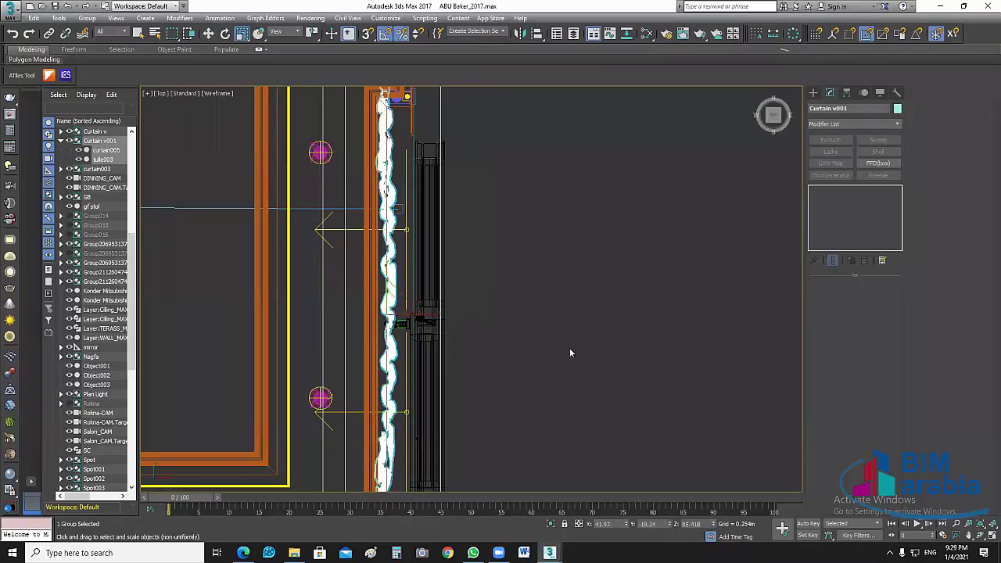
middle_drag(570, 353, 577, 287)
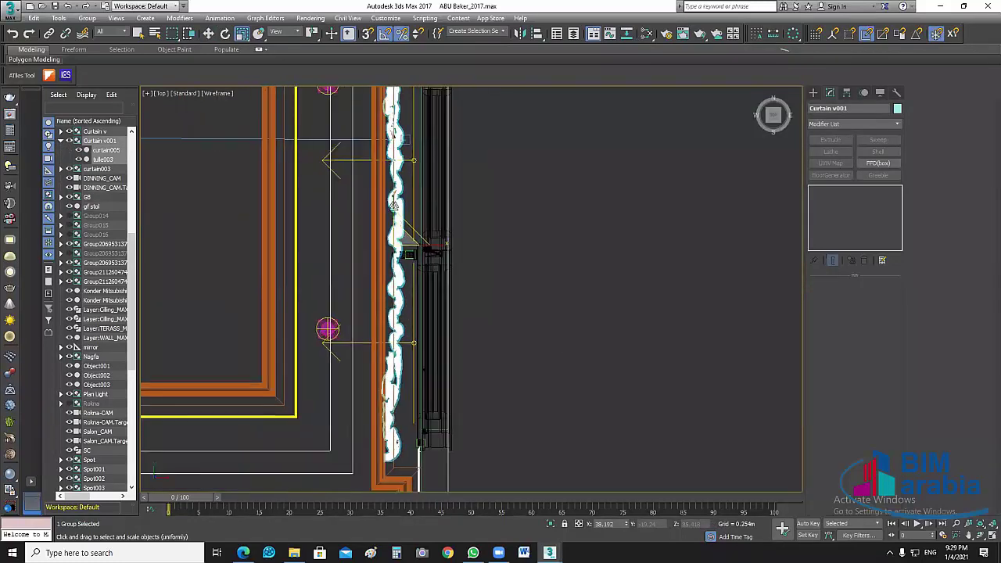
key(r)
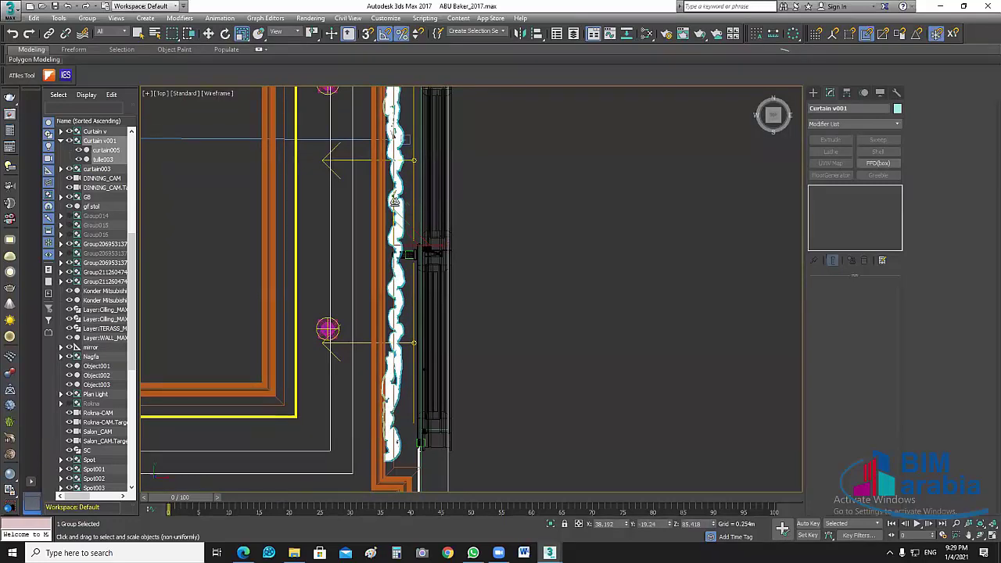
drag(395, 201, 472, 248)
Step: Return to Move, undo the last change, and pan the plan to recentre Curtain v001
key(w)
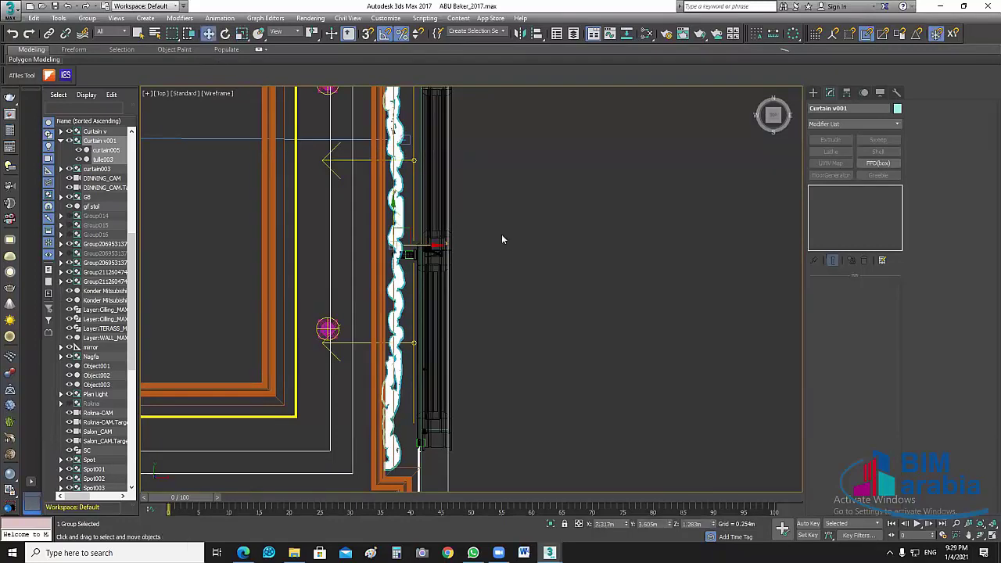
middle_drag(503, 232, 504, 259)
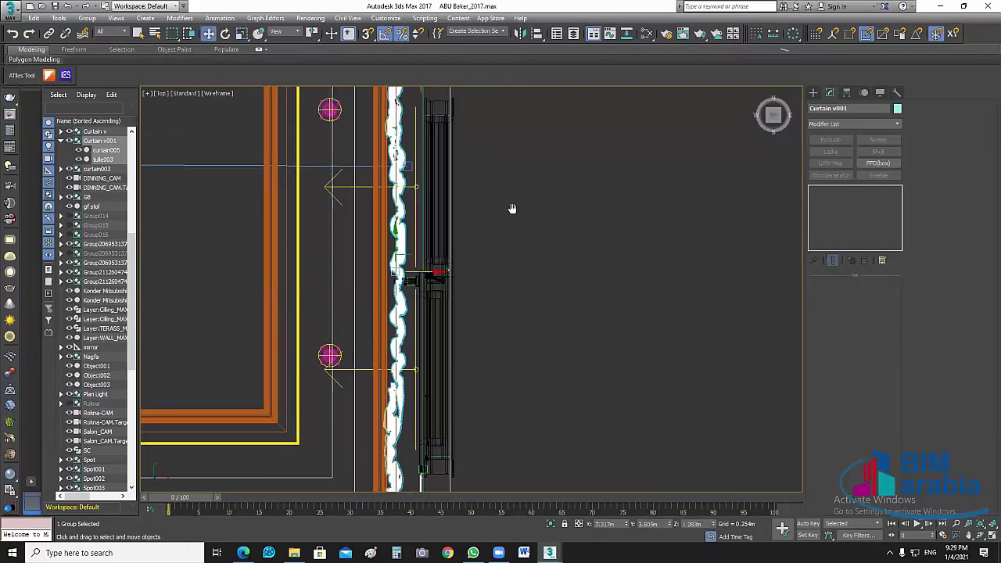
middle_drag(512, 208, 523, 250)
middle_drag(401, 277, 412, 291)
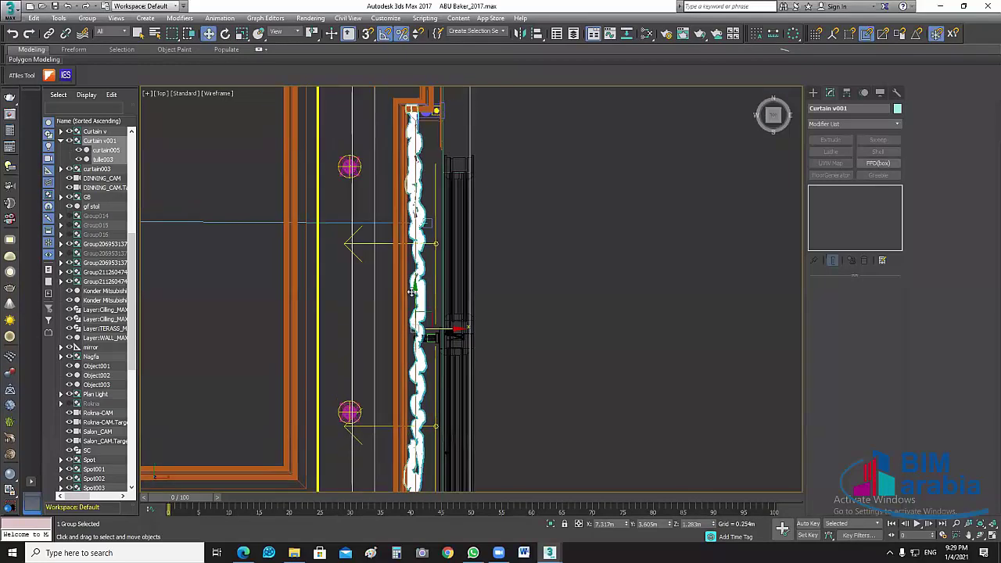
key(ctrl+z)
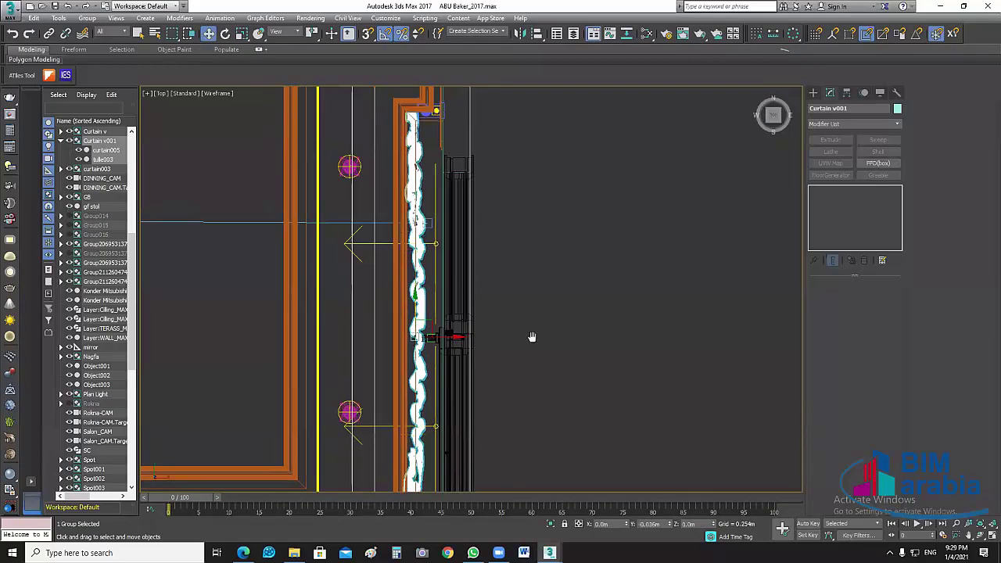
middle_drag(532, 336, 440, 311)
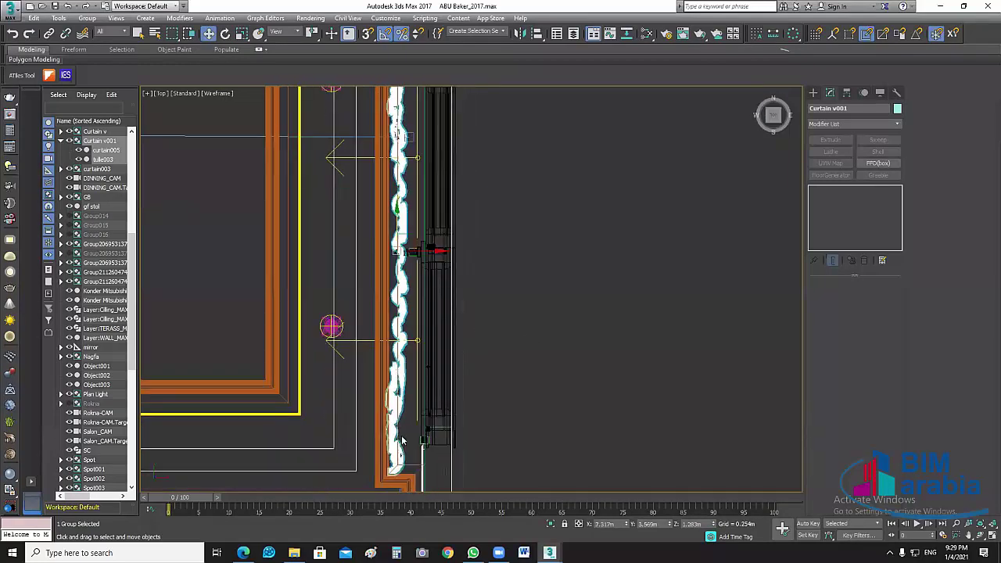
scroll(440, 311, up, 3)
scroll(449, 328, up, 2)
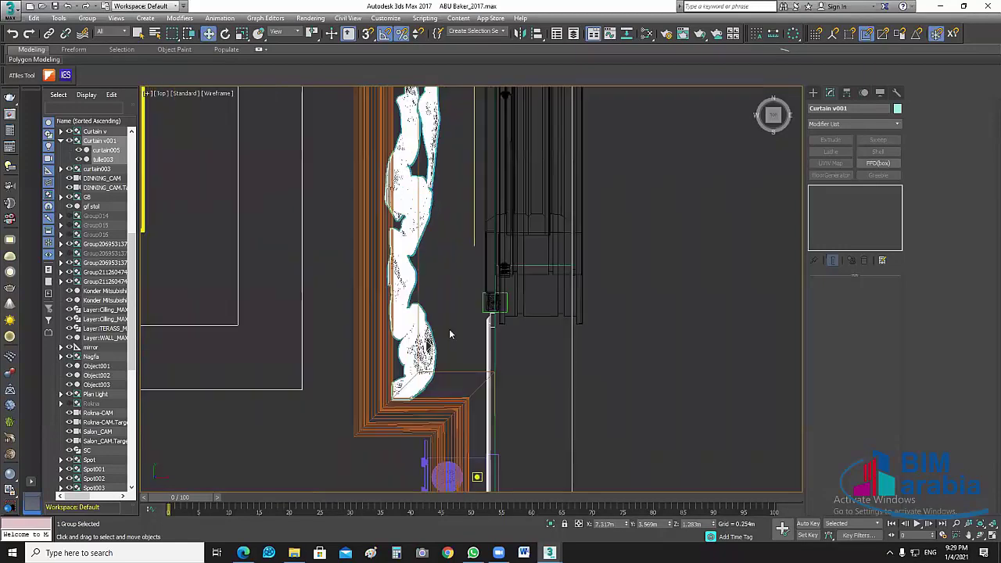
scroll(449, 328, down, 3)
mouse_move(484, 211)
middle_down()
mouse_move(454, 321)
mouse_move(468, 329)
middle_up()
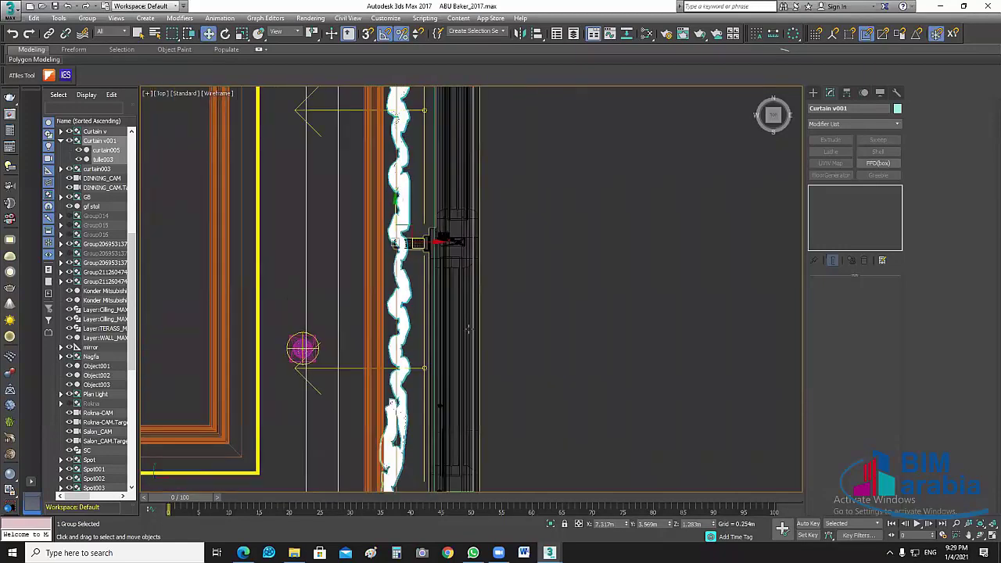
scroll(468, 328, down, 2)
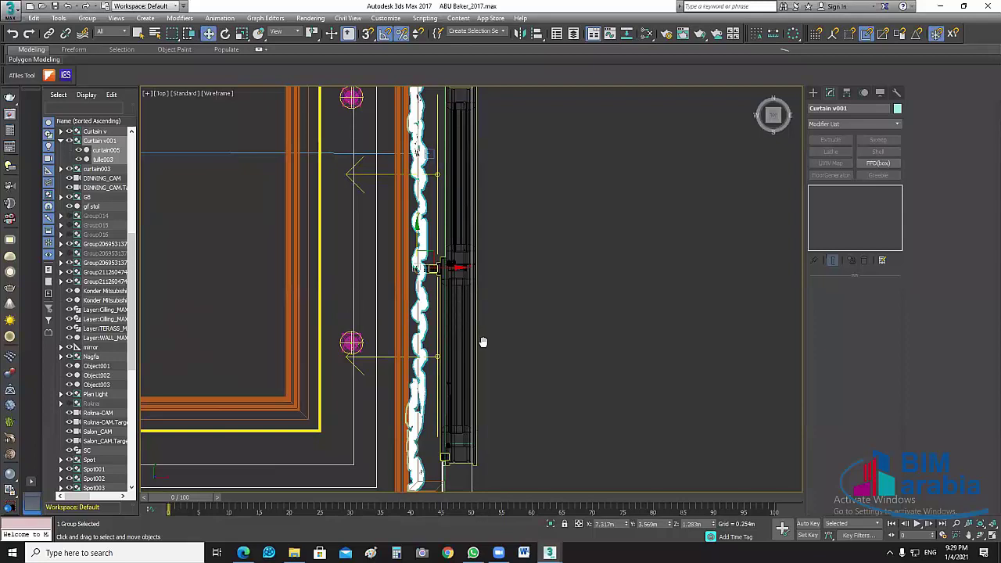
mouse_move(486, 460)
middle_down()
mouse_move(478, 454)
mouse_move(471, 531)
middle_up()
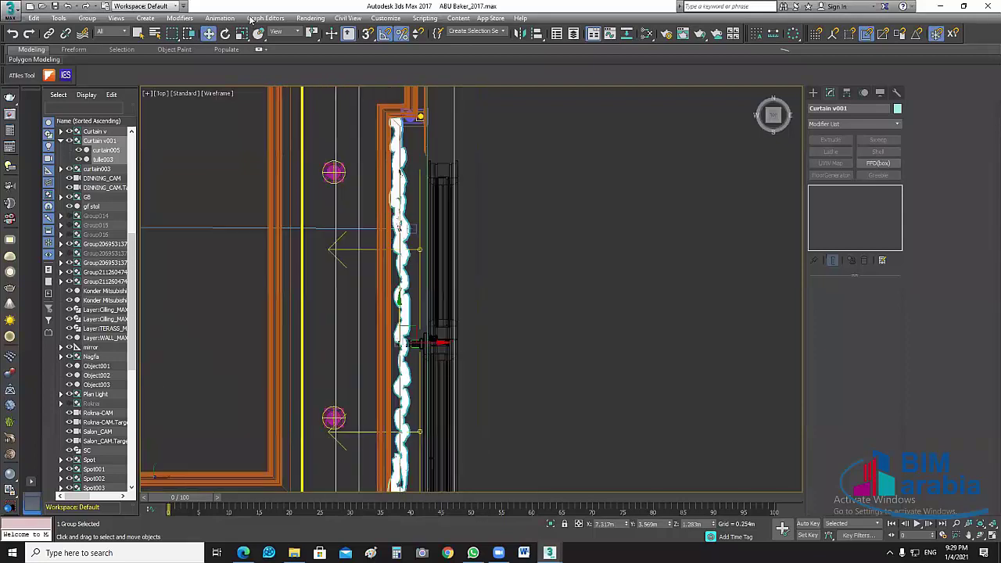
middle_drag(448, 338, 443, 314)
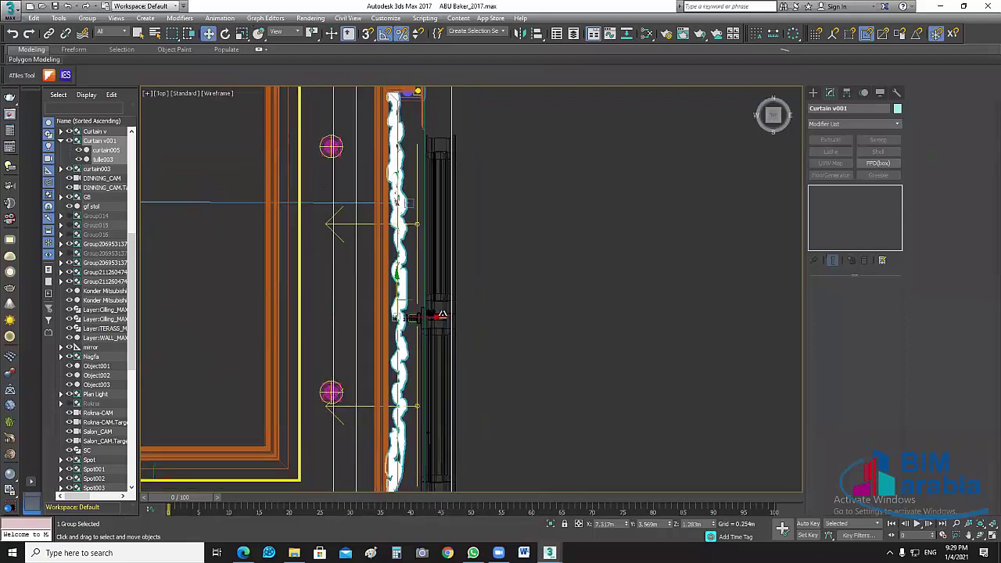
Step: Narrow Curtain v001 to 94% along X, then reselect and frame it
key(r)
drag(440, 317, 438, 318)
click(207, 35)
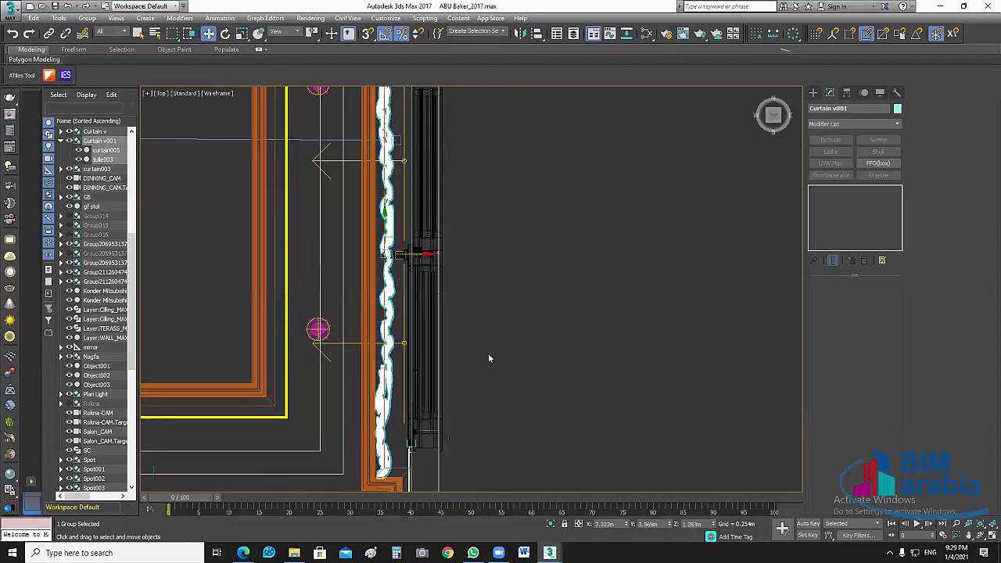
click(522, 316)
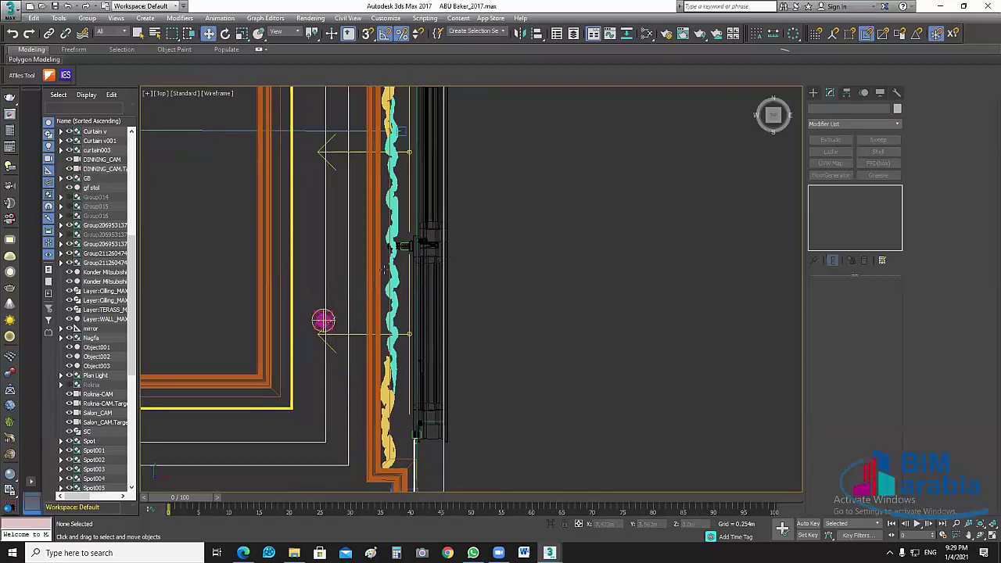
scroll(384, 269, up, 3)
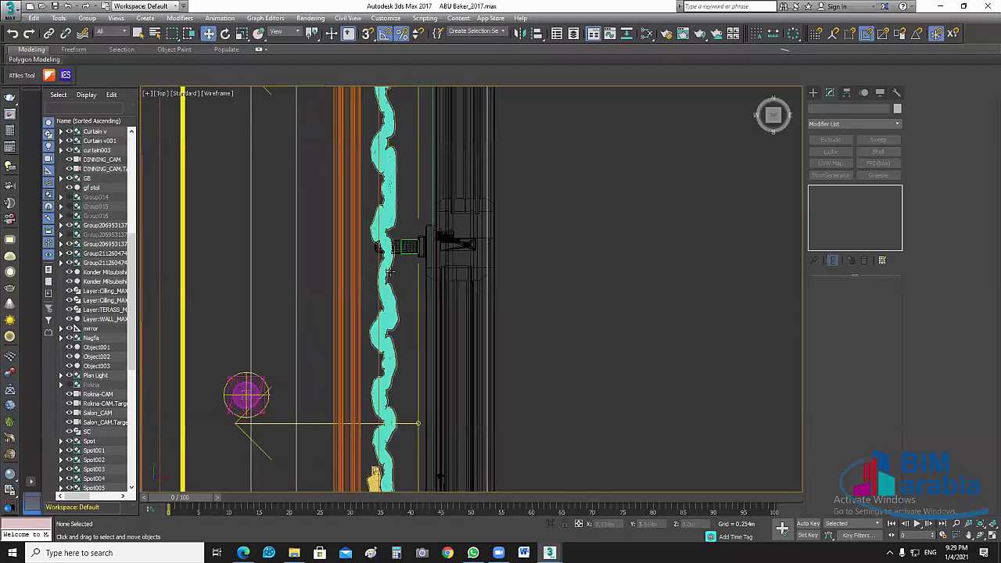
click(383, 269)
key(z)
Step: Select window WIN001 and scale it narrower along X
click(516, 307)
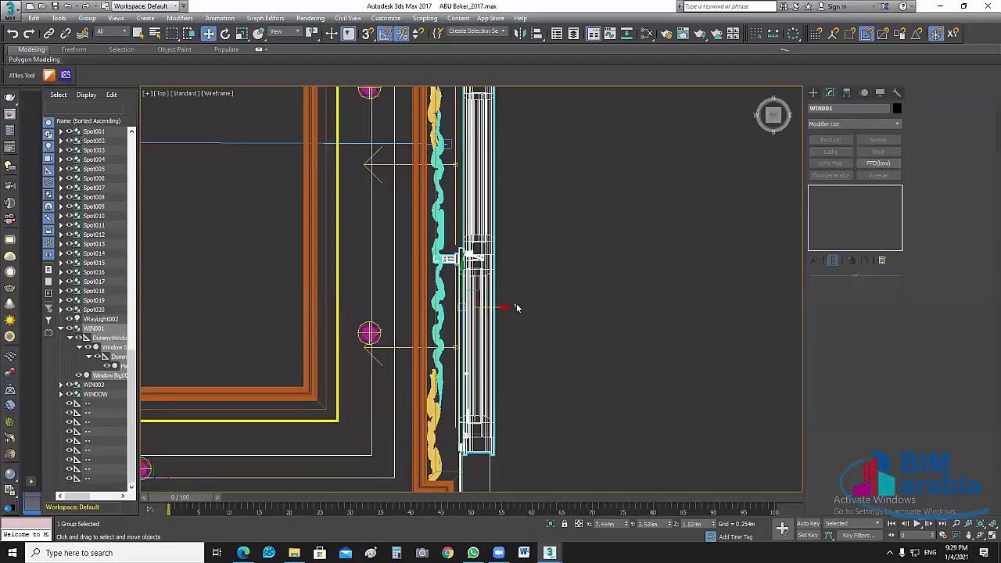
drag(499, 309, 483, 310)
key(ctrl+d)
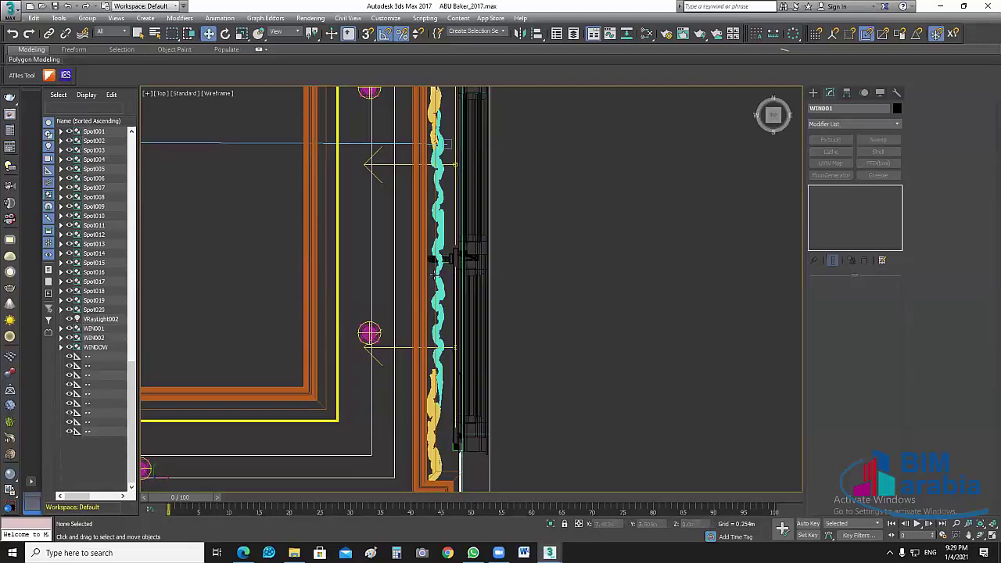
click(448, 264)
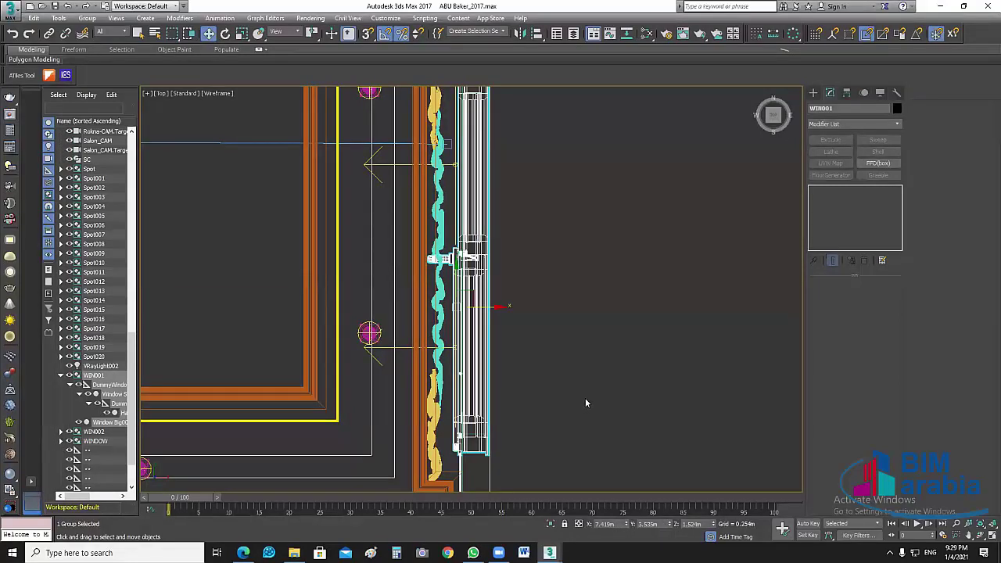
click(242, 35)
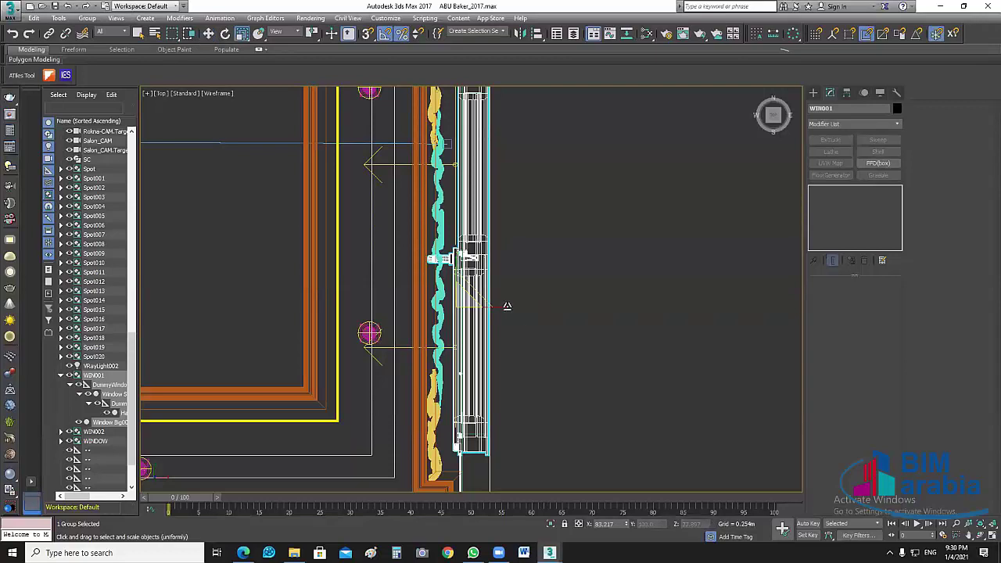
drag(496, 307, 479, 309)
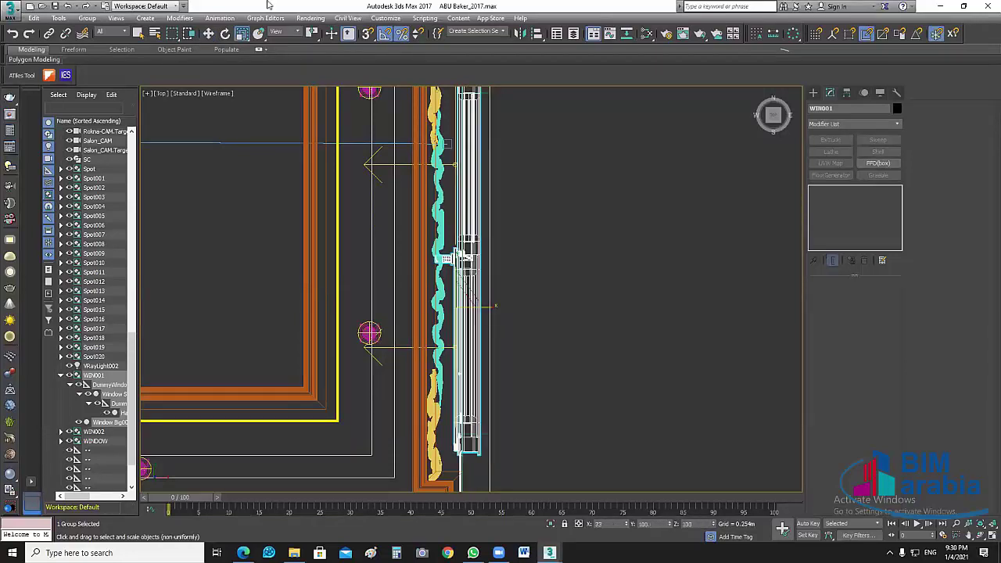
key(w)
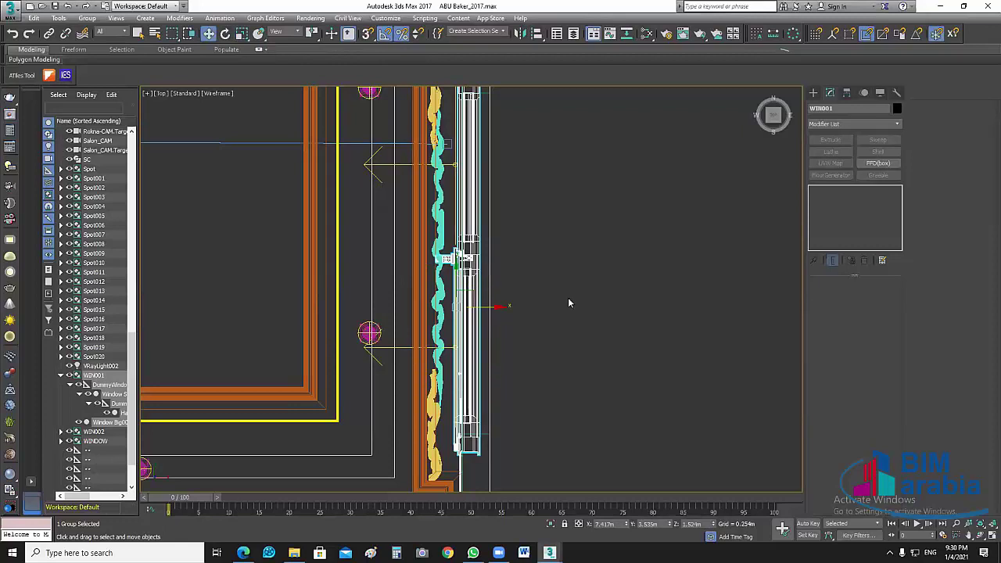
click(571, 303)
Step: Reselect the curtain group, try Scale, and return to Select and Move
click(439, 275)
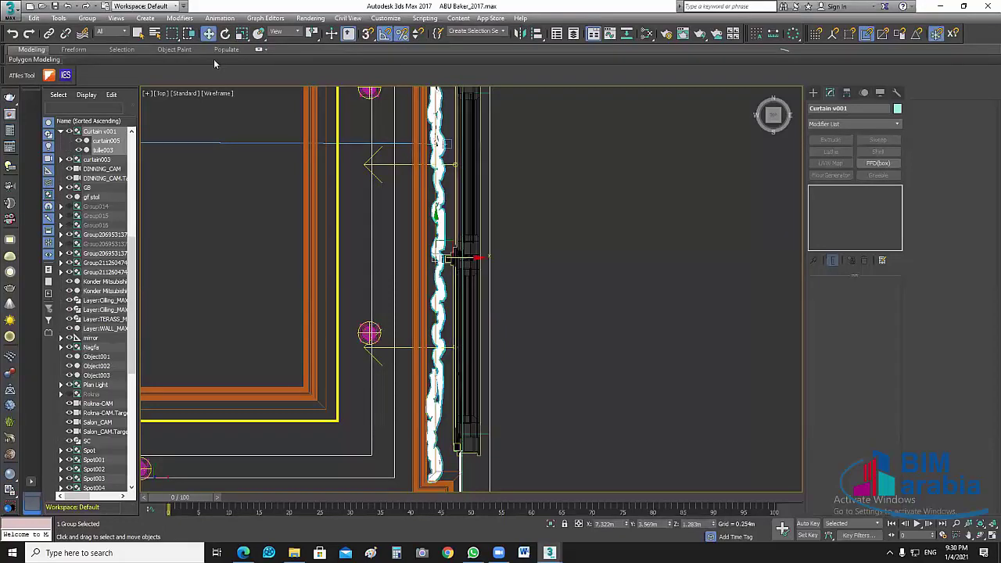
click(240, 33)
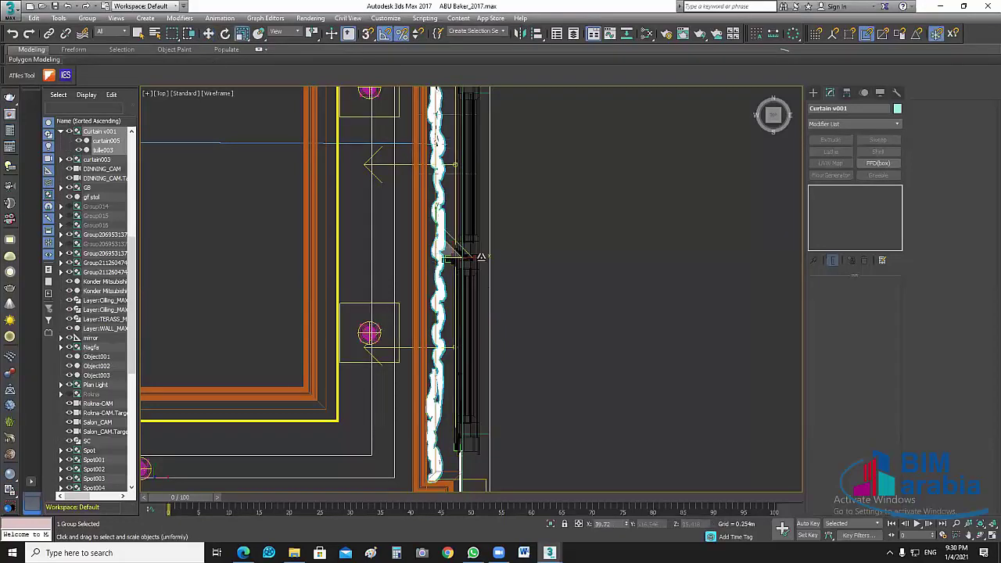
key(w)
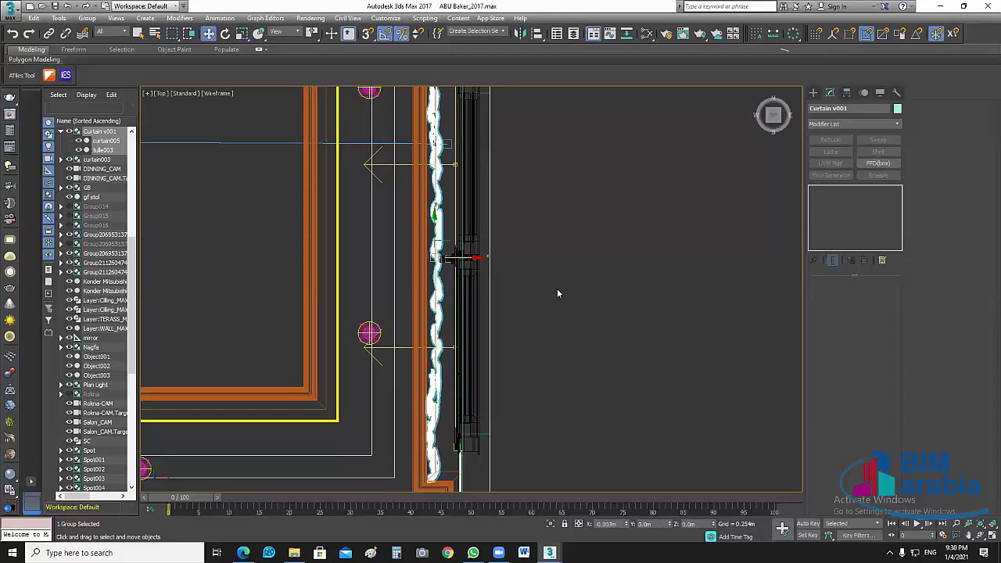
Step: Clear the selection and pan and zoom the Top view to the curtains at the lower wall corner
click(564, 244)
mouse_move(564, 249)
middle_down()
mouse_move(572, 273)
mouse_move(488, 219)
middle_up()
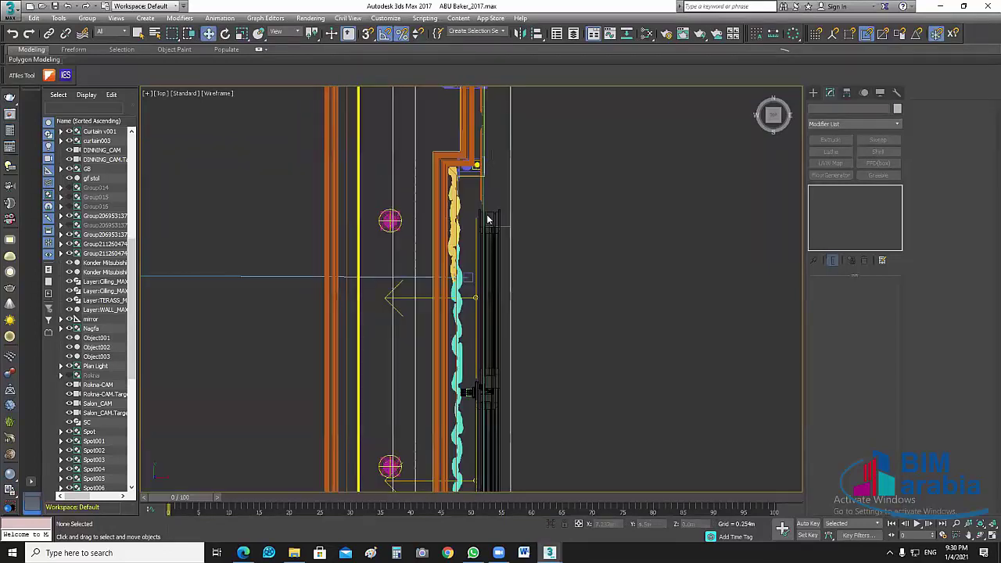
scroll(488, 219, up, 5)
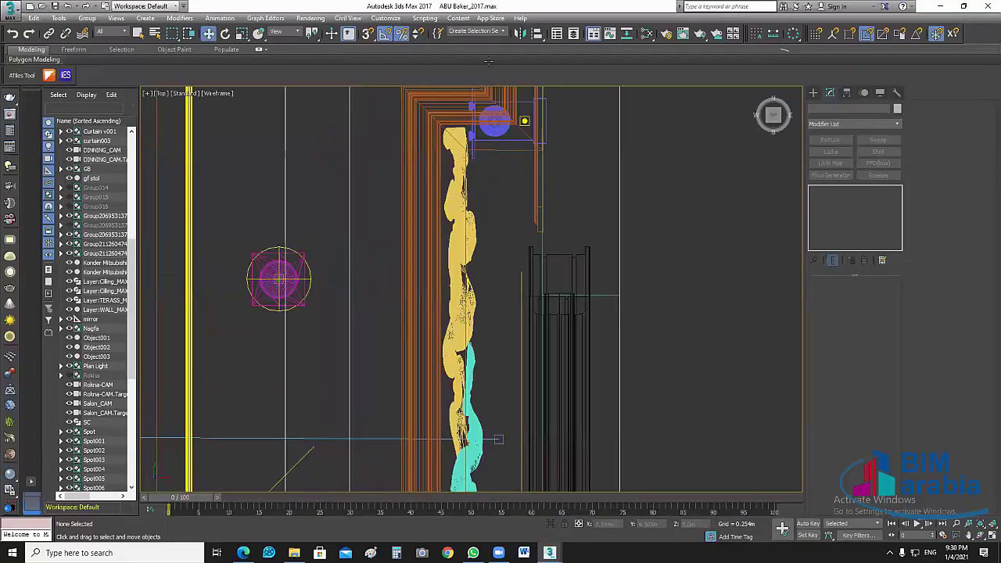
middle_drag(482, 485, 482, 240)
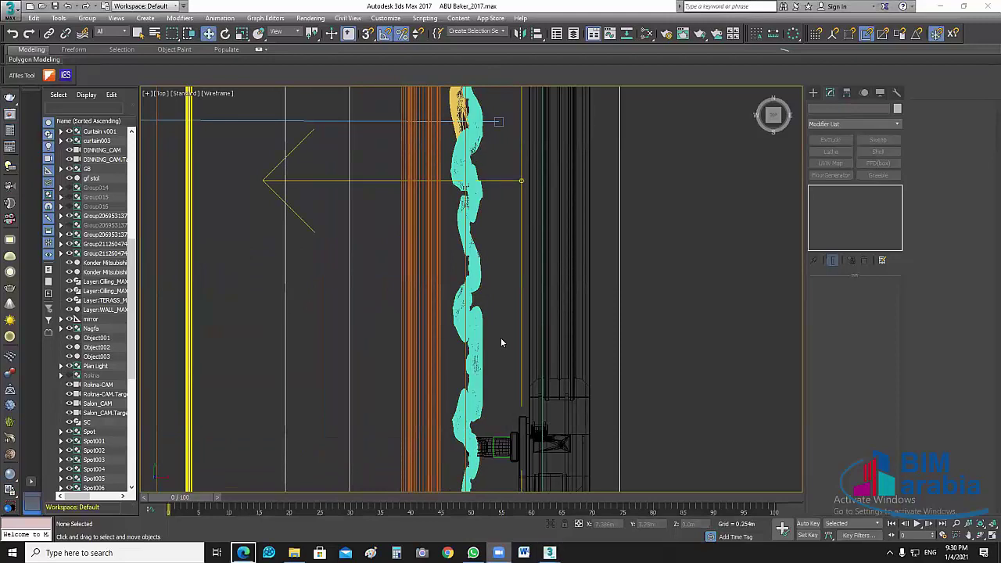
scroll(507, 230, down, 2)
middle_drag(522, 347, 519, 233)
middle_drag(493, 485, 490, 373)
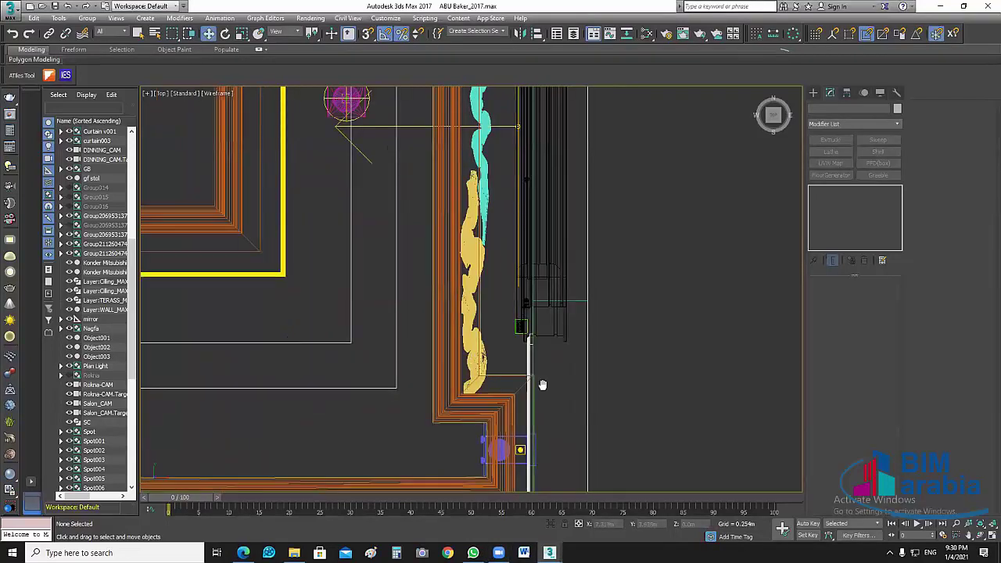
middle_drag(653, 362, 611, 383)
scroll(456, 340, down, 3)
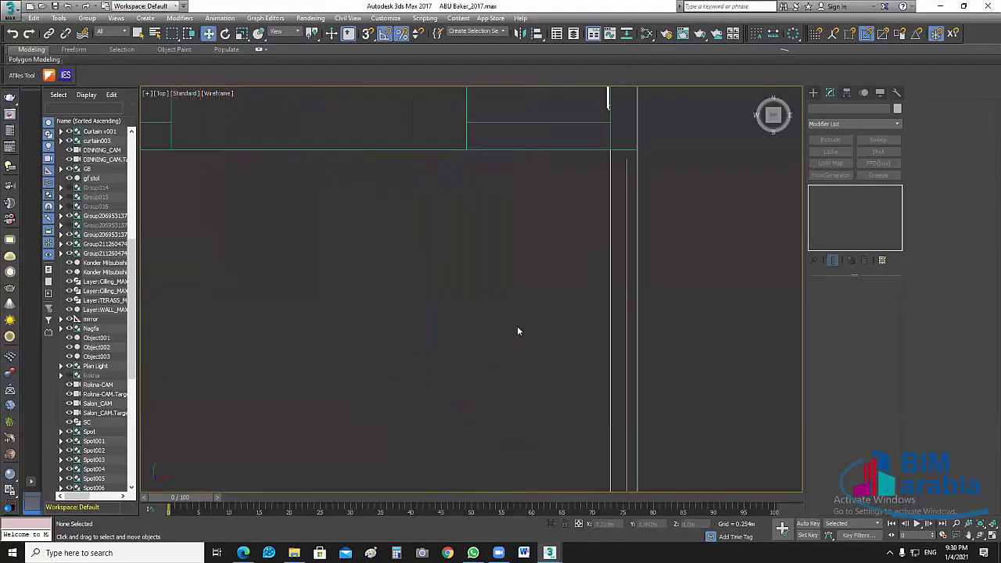
scroll(485, 318, down, 5)
Step: Zoom onto the diagonal-wall curtain, deselect it, then select the bottom Curtain v group
click(466, 337)
key(z)
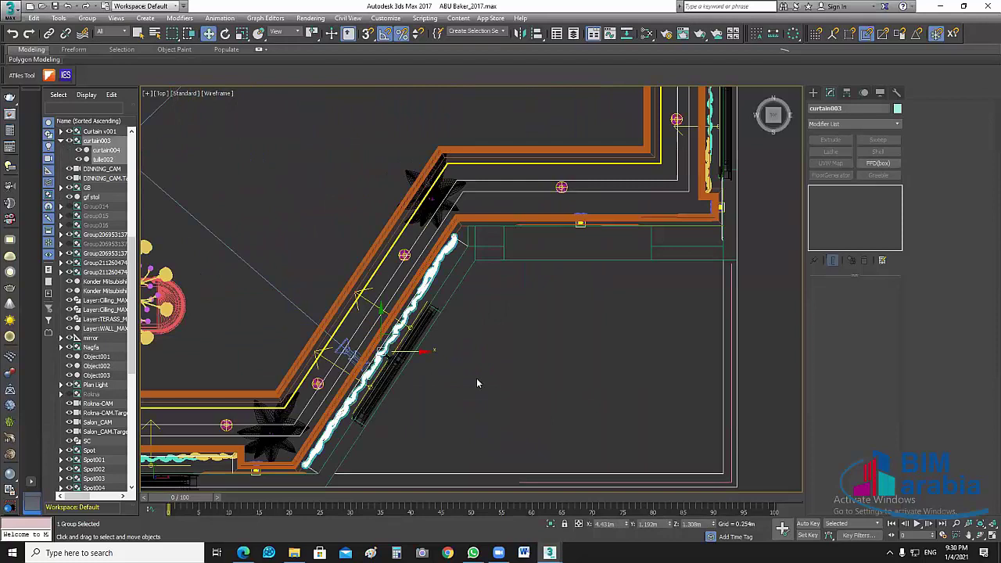
click(431, 374)
scroll(507, 373, down, 4)
scroll(424, 383, up, 4)
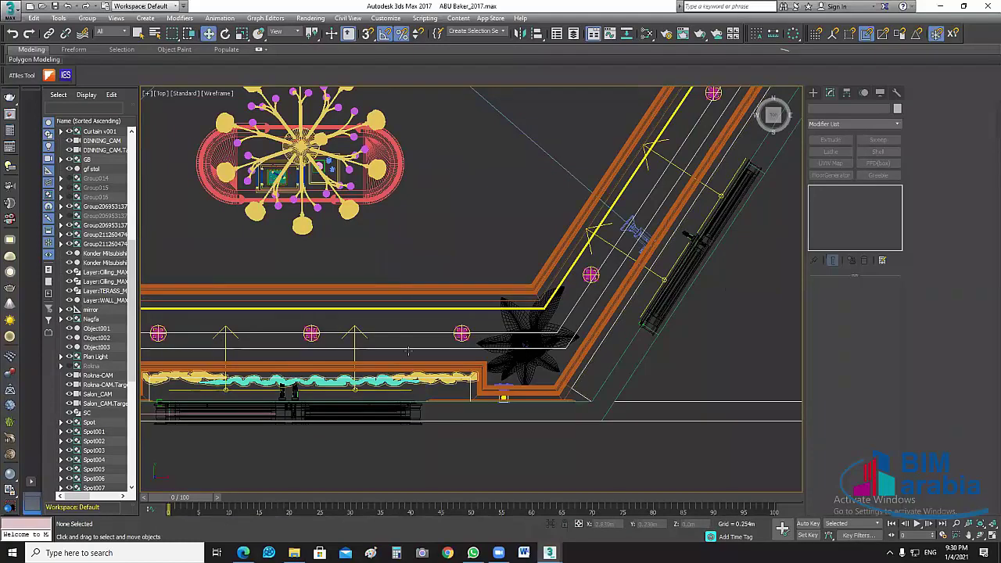
click(409, 356)
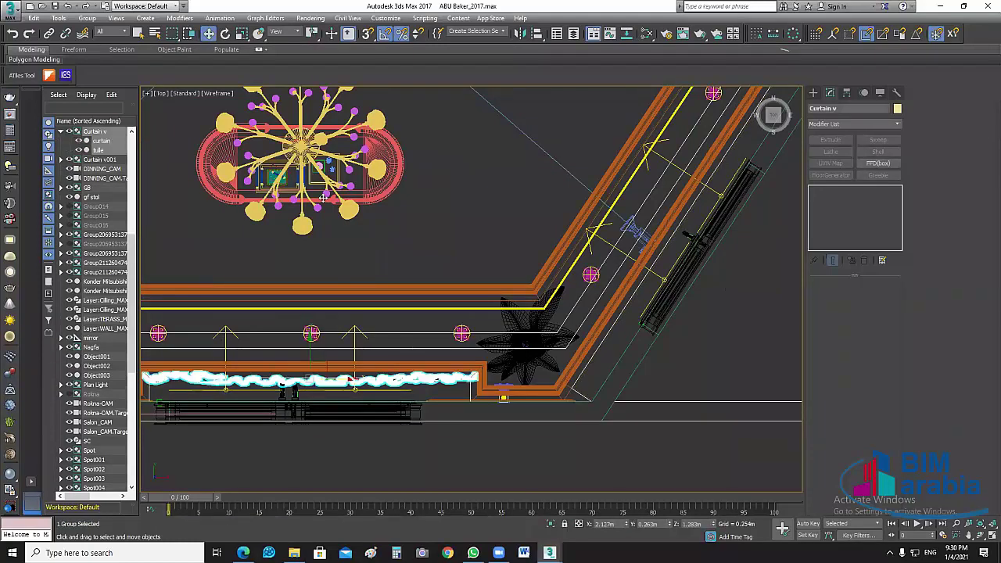
Step: Shift-drag the bottom curtain to create an instanced copy, Curtain v002
shift+drag(323, 198, 323, 129)
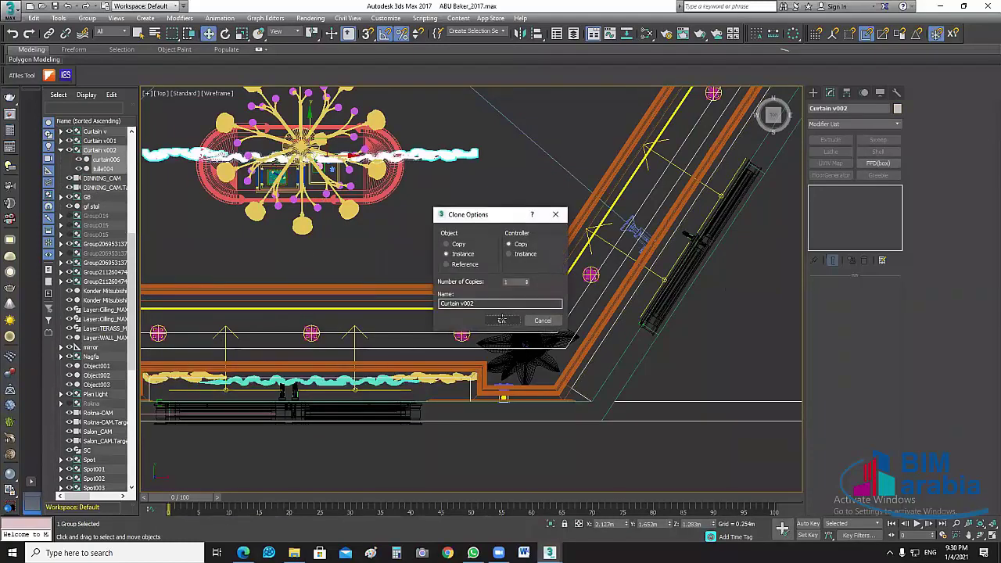
click(502, 320)
key(shift+z)
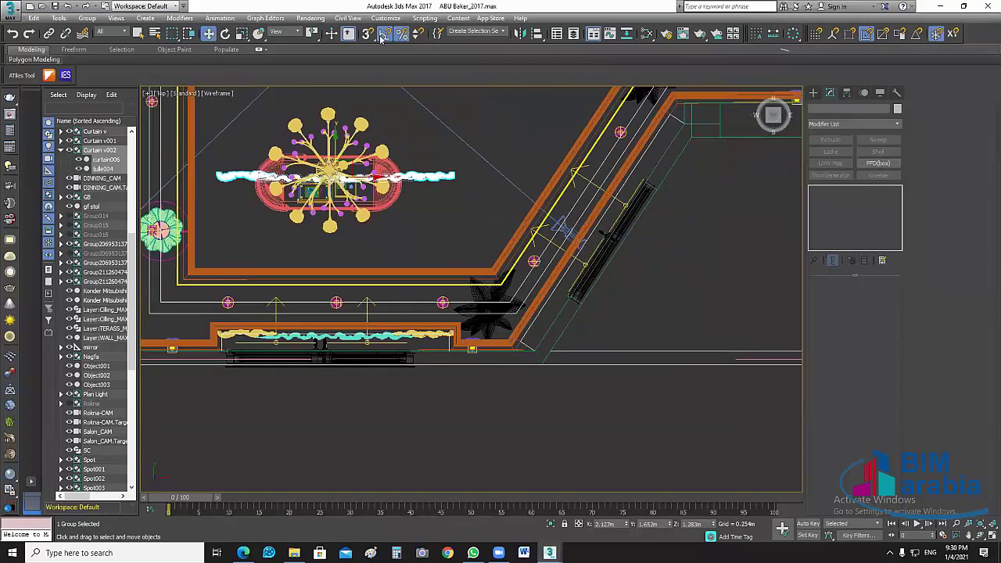
key(shift+z)
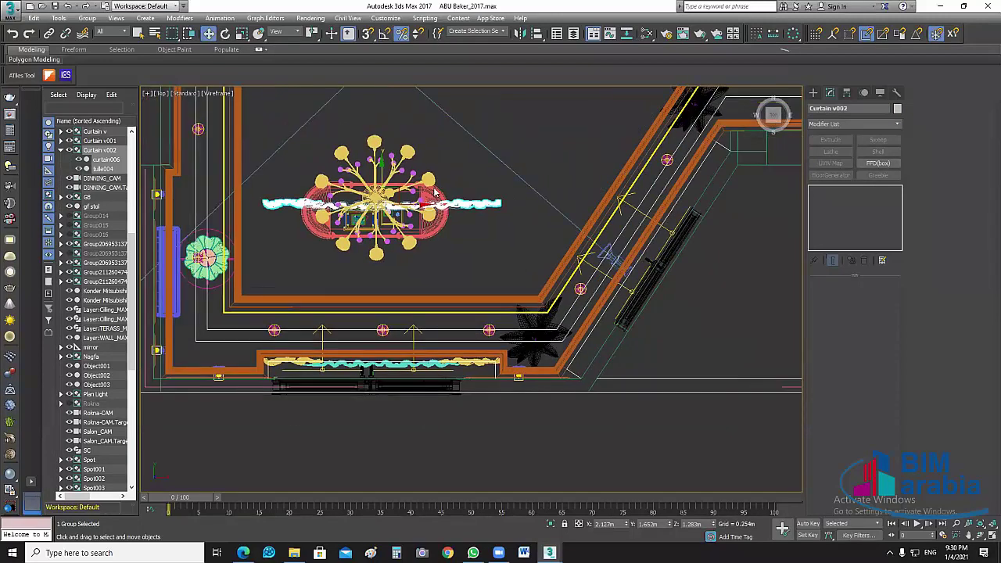
Step: Rotate Curtain v002 to the diagonal and move it onto the diagonal window wall
key(e)
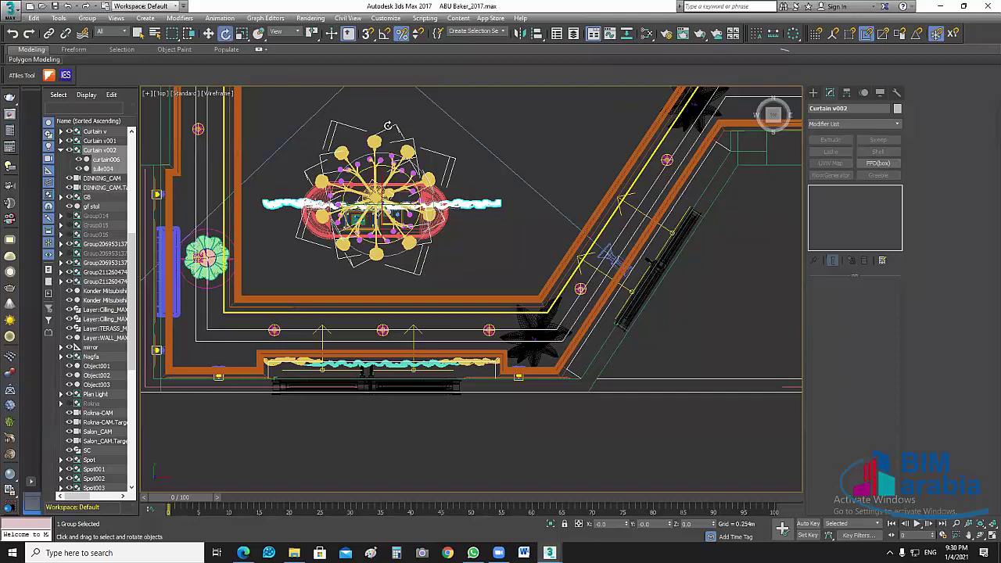
drag(389, 126, 368, 171)
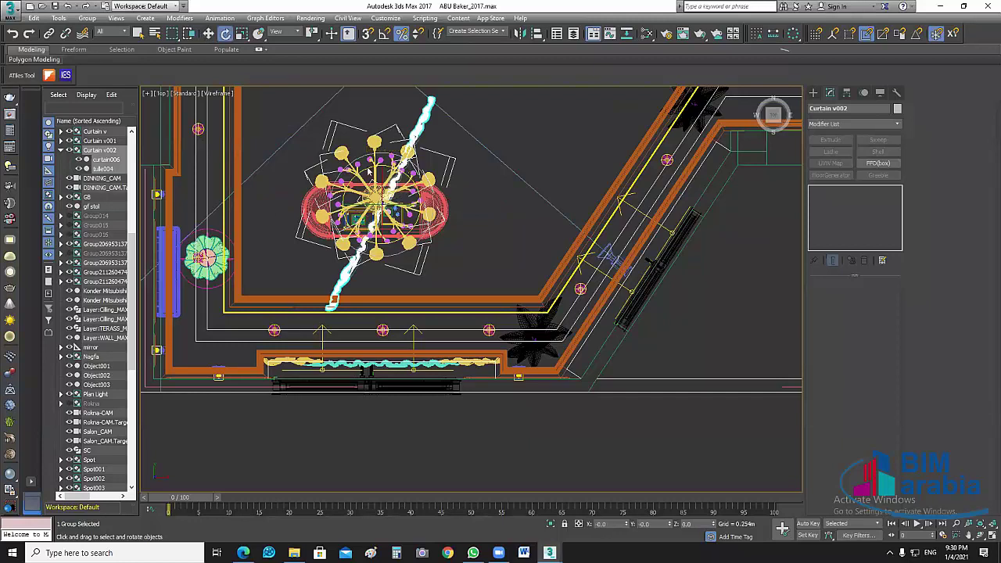
key(w)
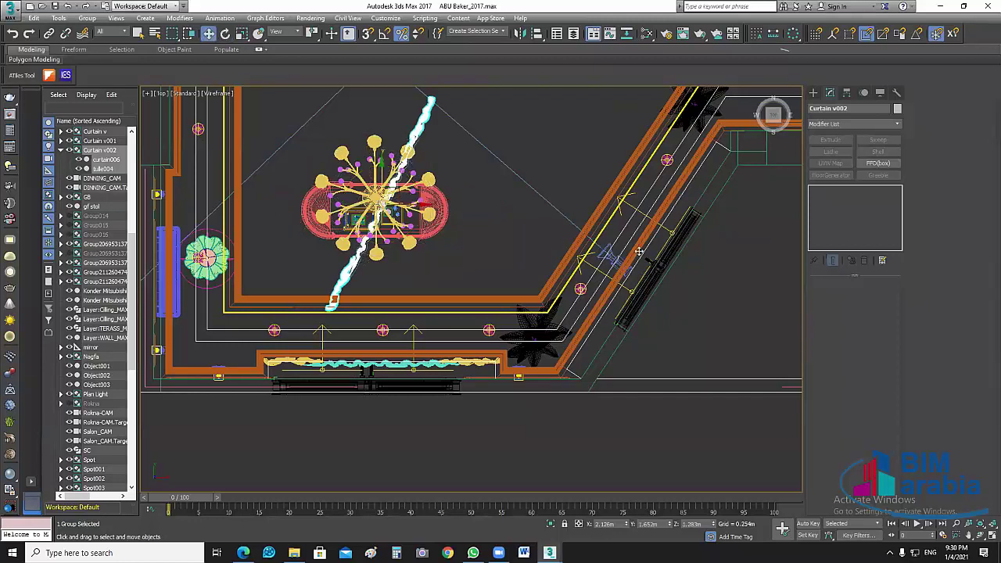
drag(640, 251, 670, 295)
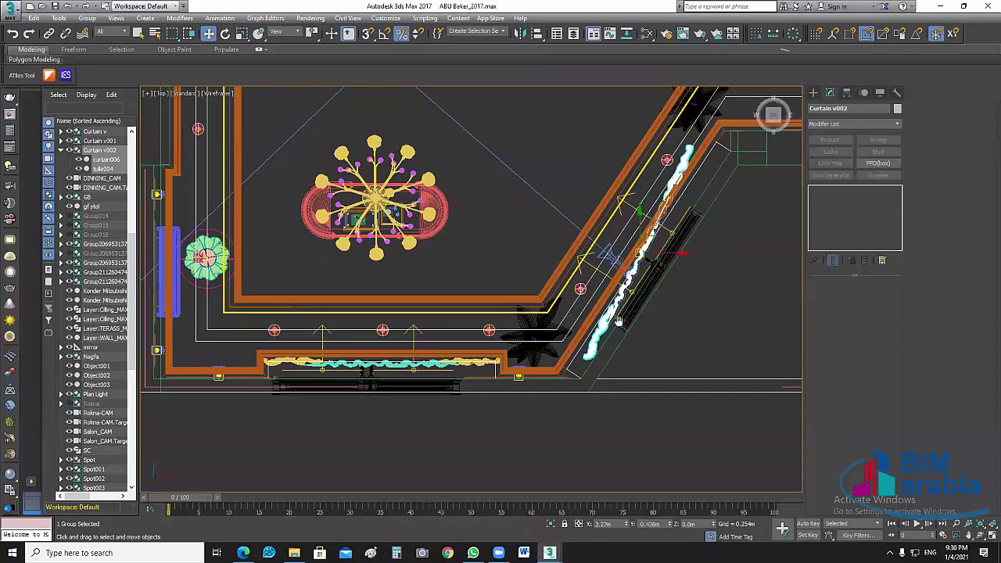
scroll(639, 251, up, 2)
middle_drag(711, 246, 502, 282)
scroll(502, 282, up, 2)
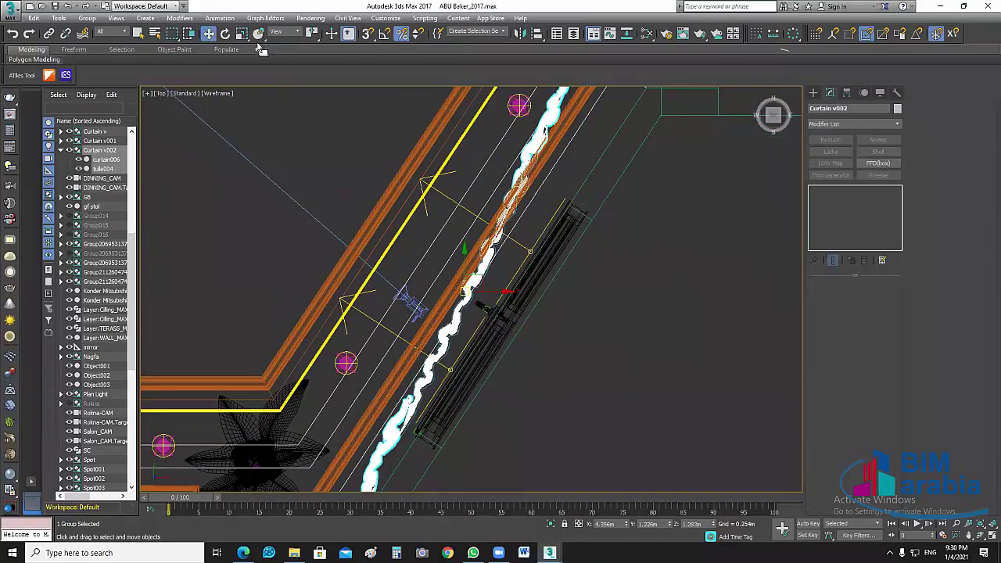
Step: Rotate, nudge and stretch Curtain v002 so it runs parallel against the diagonal wall
scroll(521, 266, down, 2)
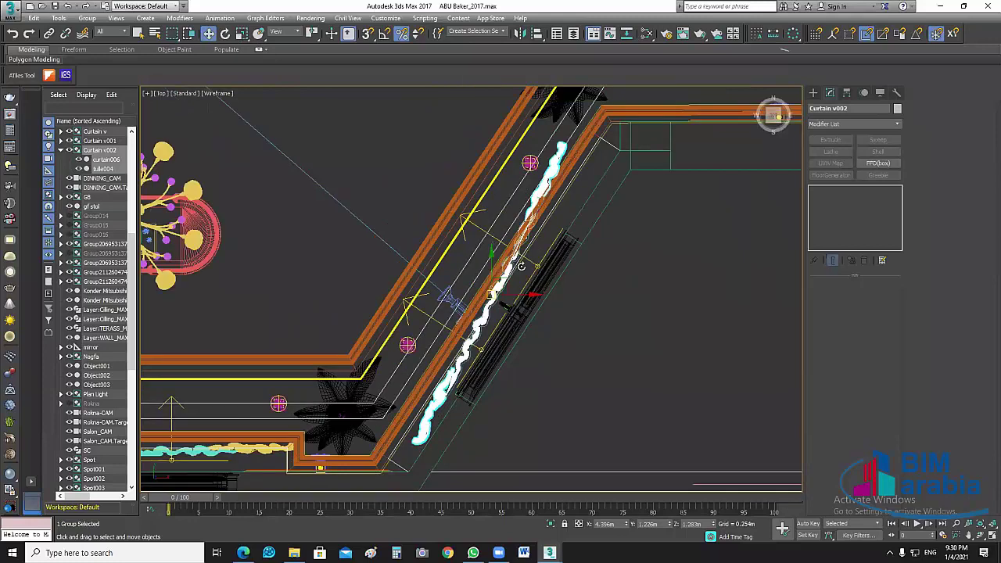
key(e)
drag(521, 267, 525, 271)
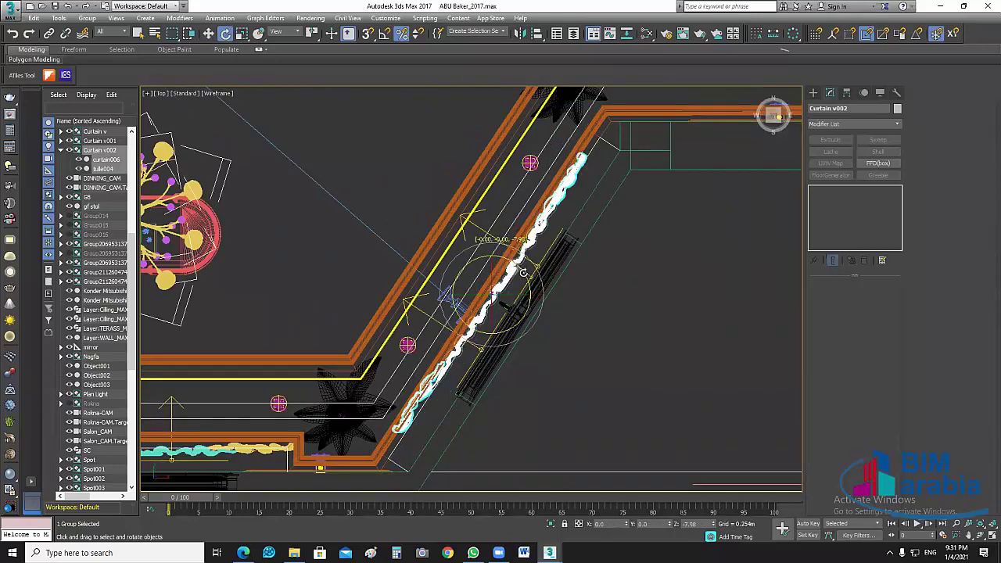
key(w)
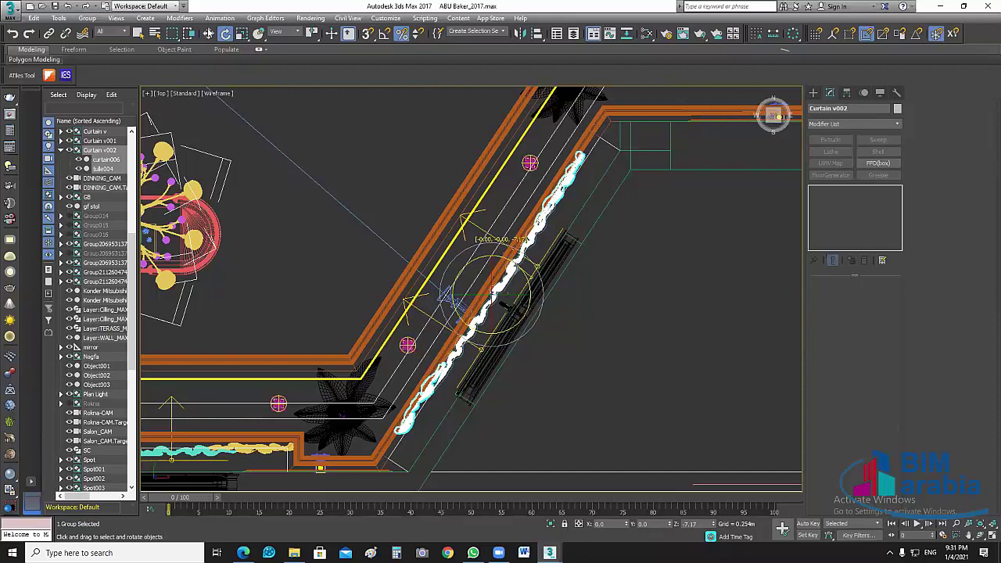
drag(501, 305, 492, 299)
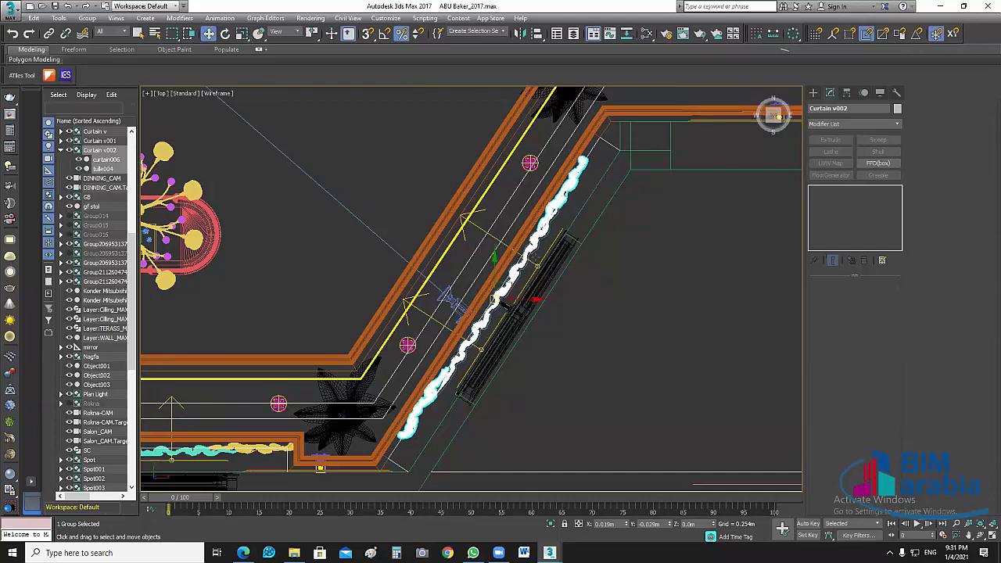
key(r)
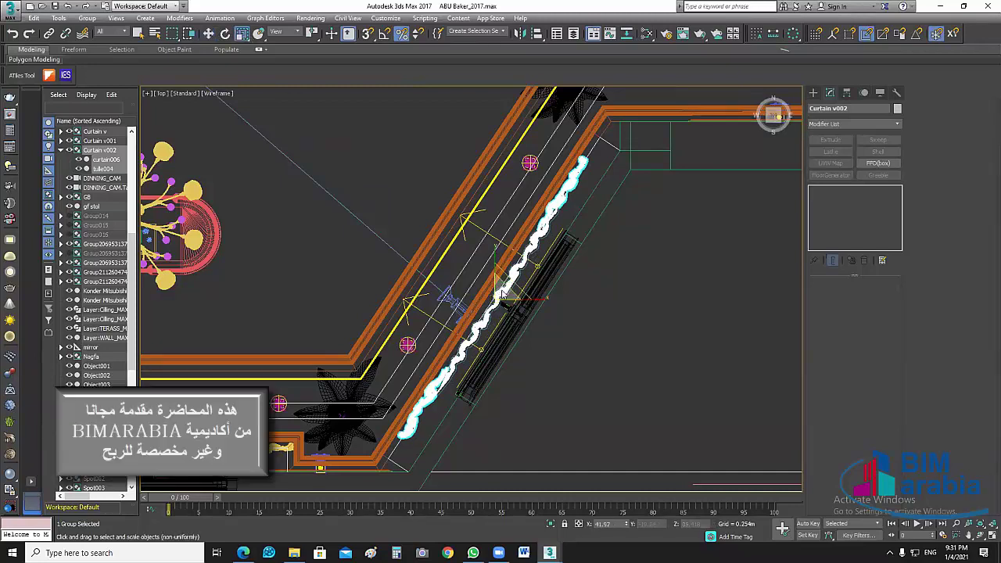
drag(494, 255, 494, 252)
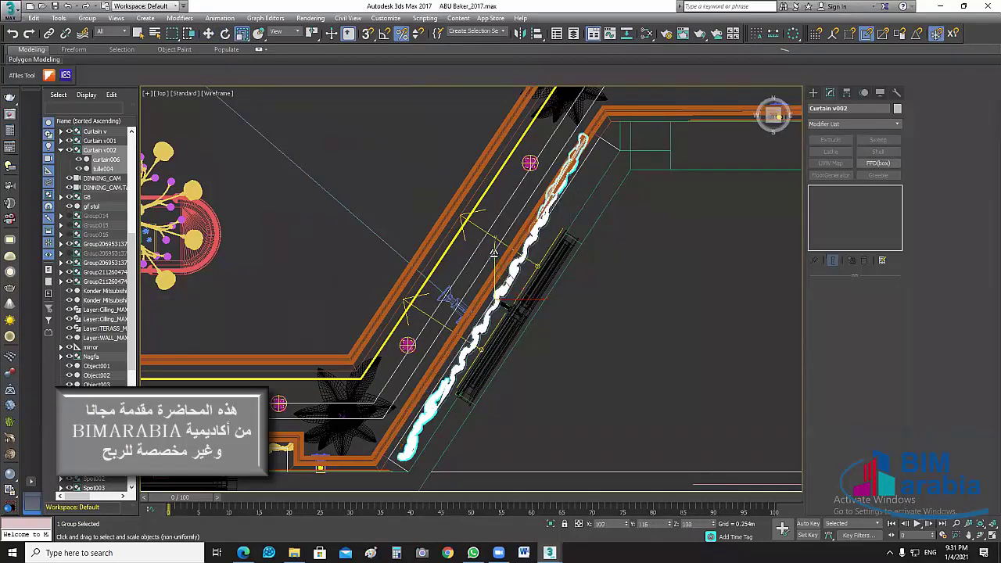
key(e)
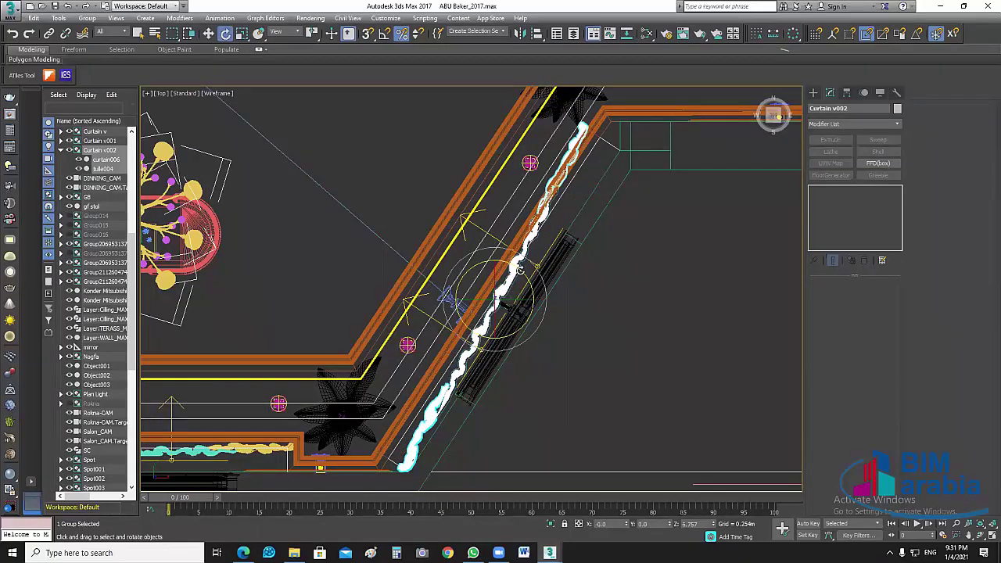
drag(520, 269, 529, 274)
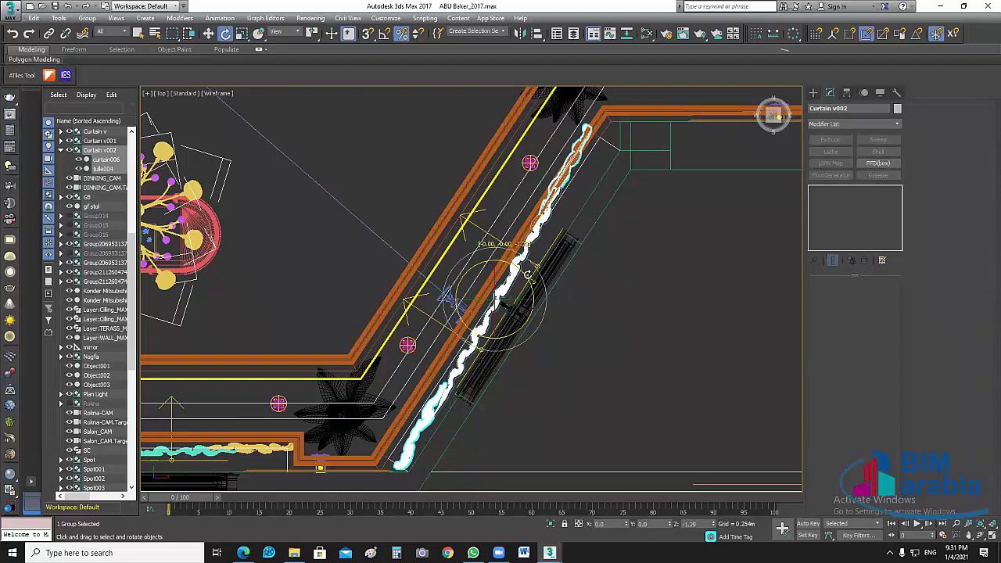
drag(528, 274, 500, 317)
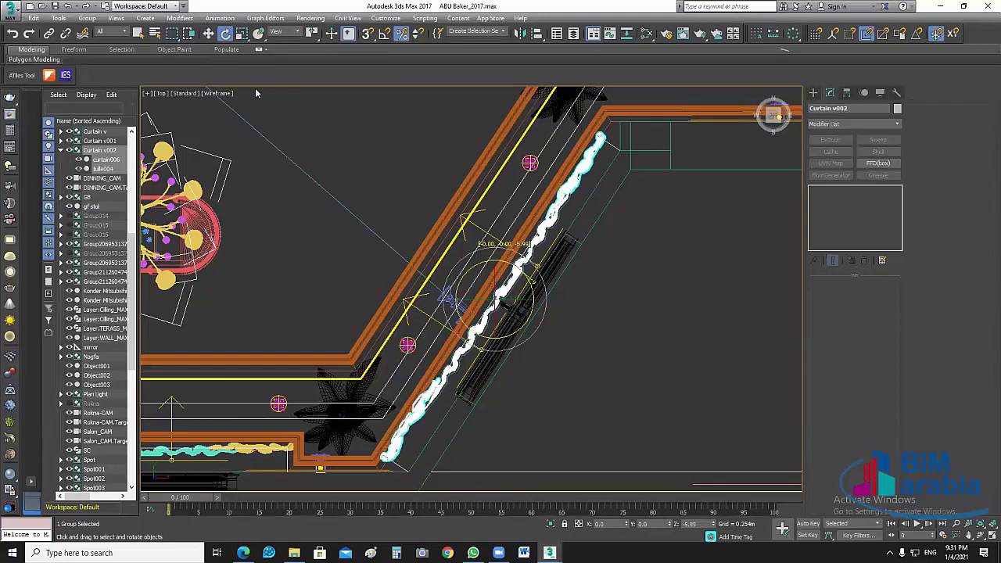
key(w)
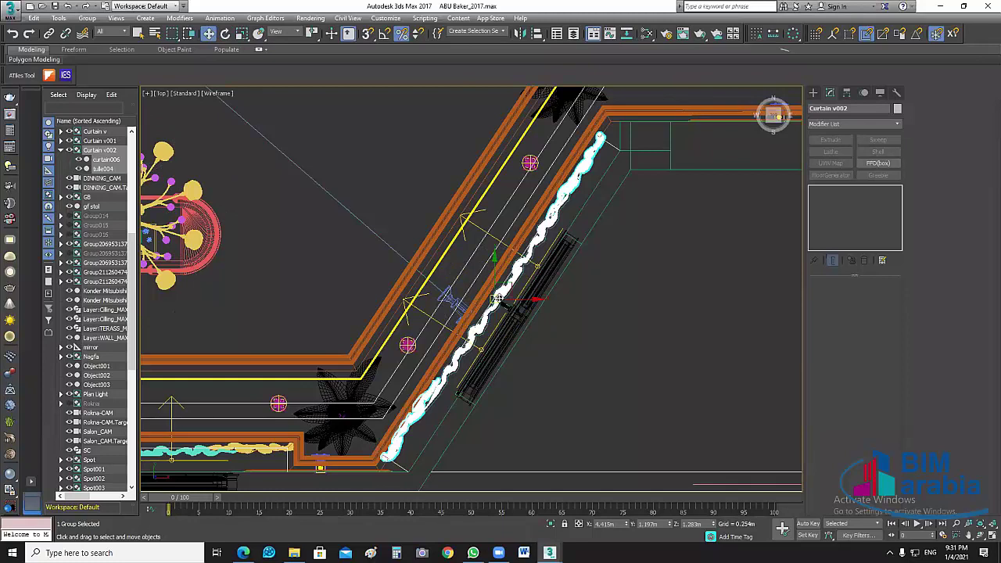
drag(497, 298, 501, 297)
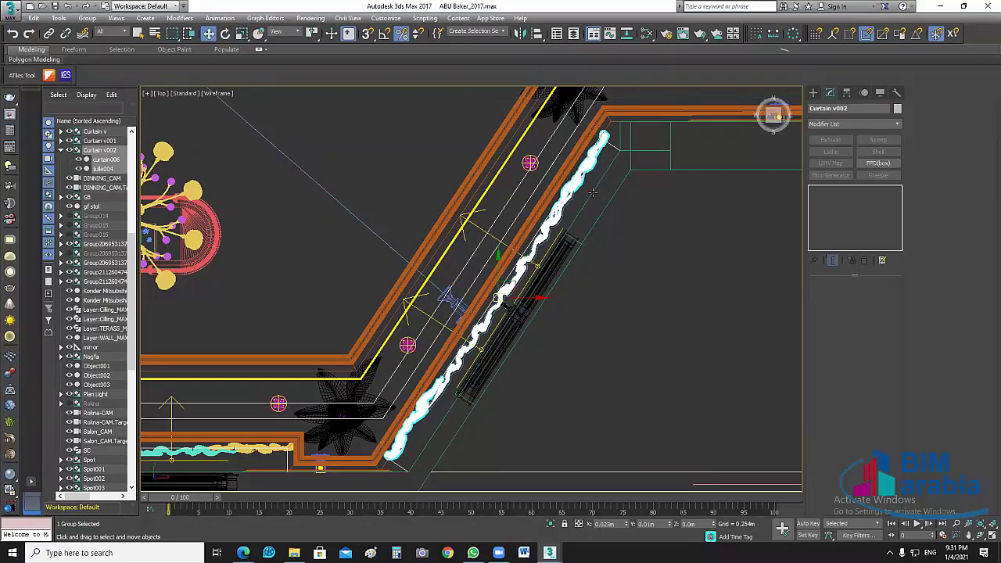
Step: Scale Curtain v002 slightly thinner along one axis, then fine-tune its rotation near the original angle
key(r)
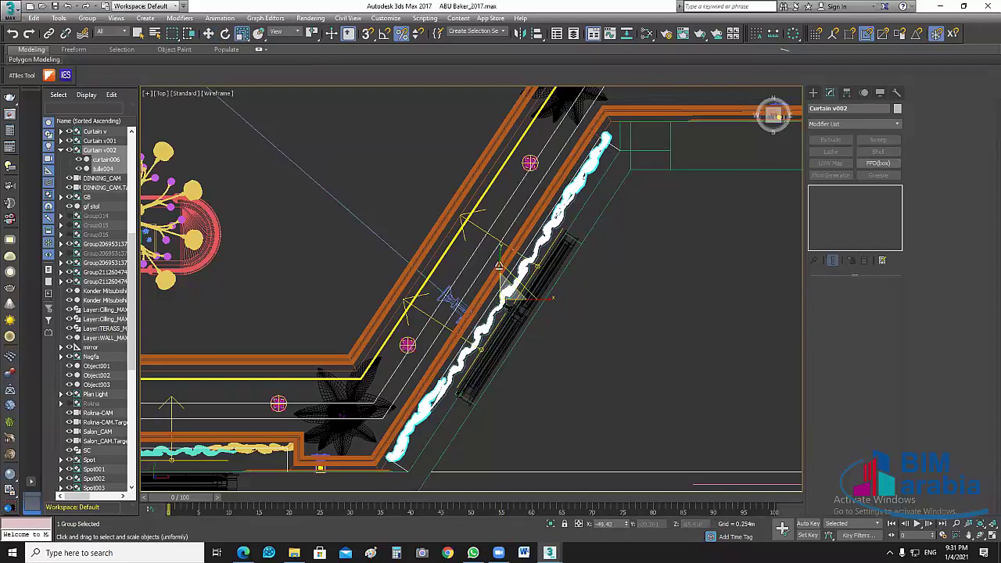
key(r)
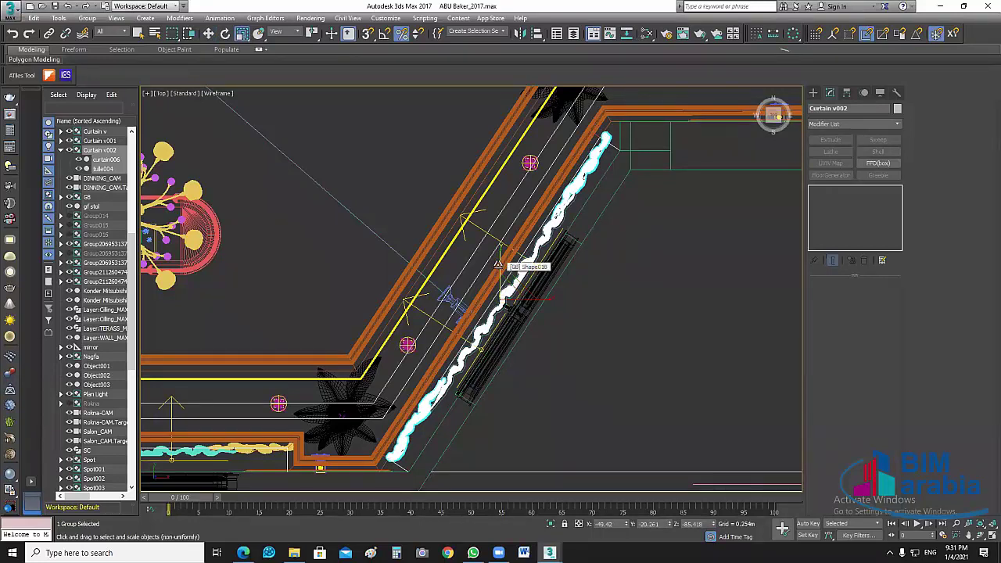
drag(497, 265, 497, 263)
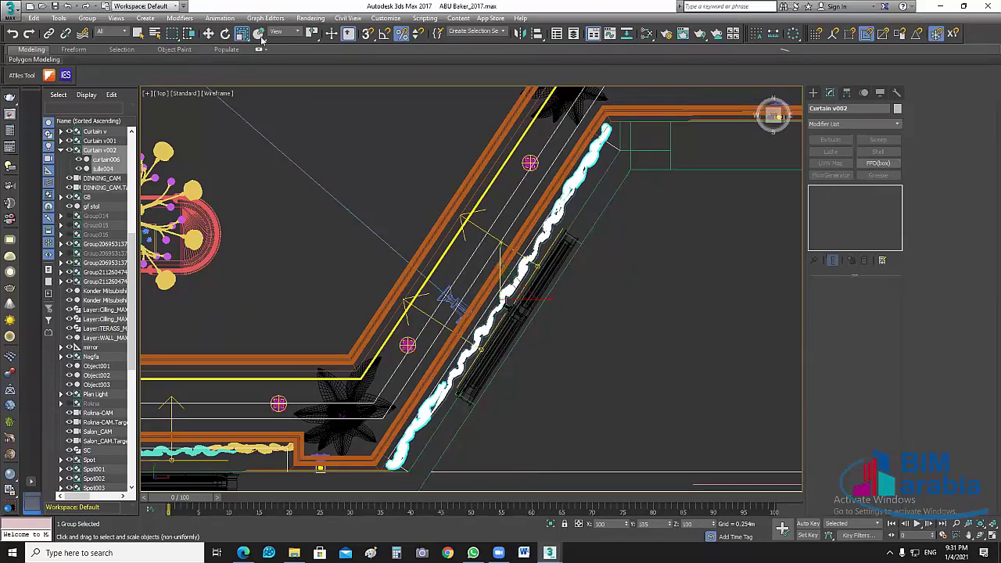
key(r)
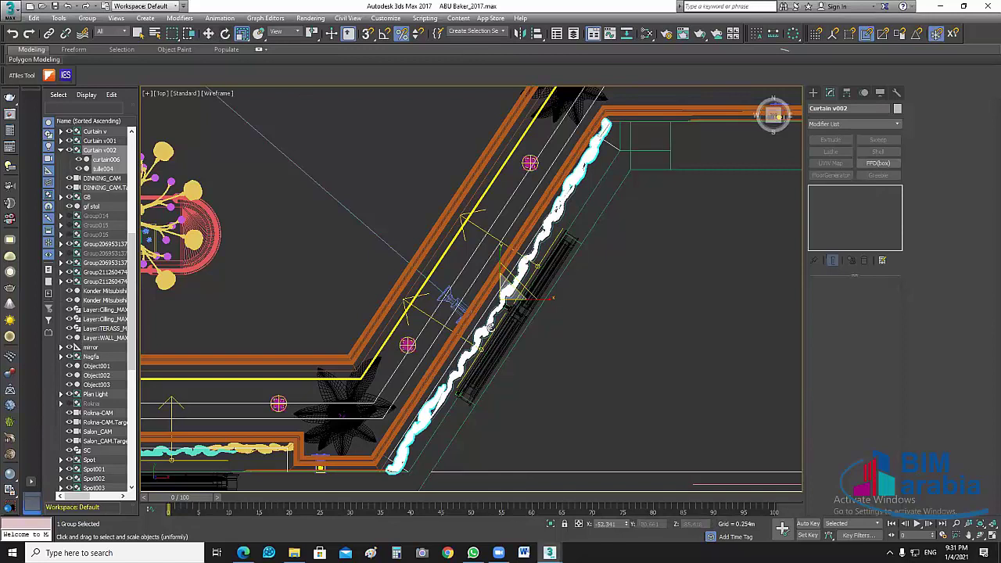
key(e)
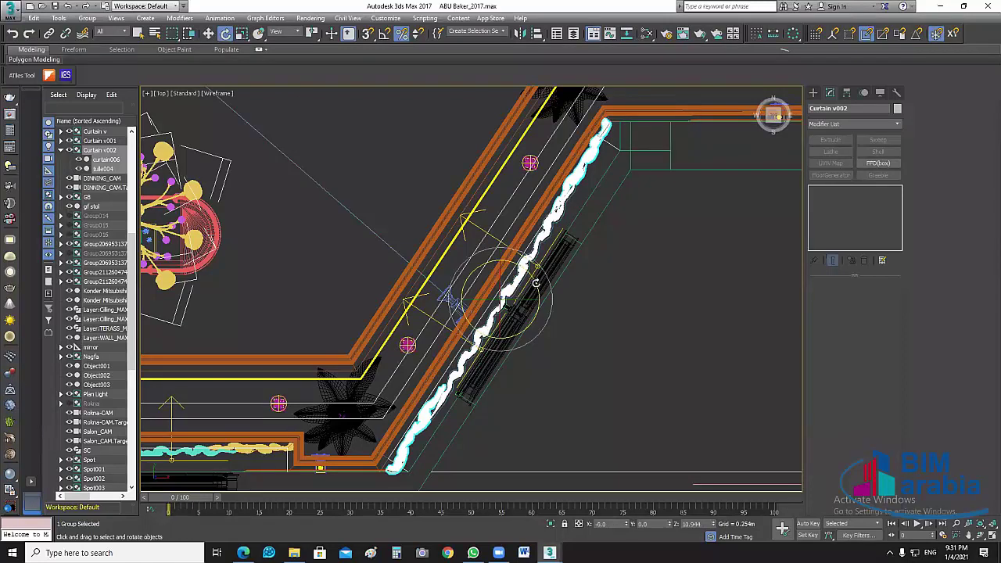
drag(533, 281, 582, 331)
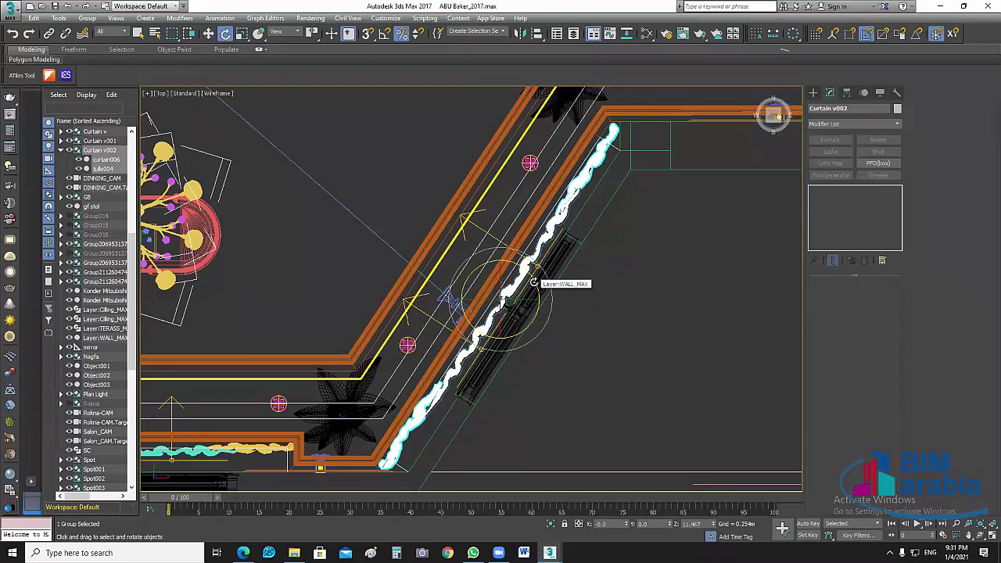
drag(532, 282, 535, 286)
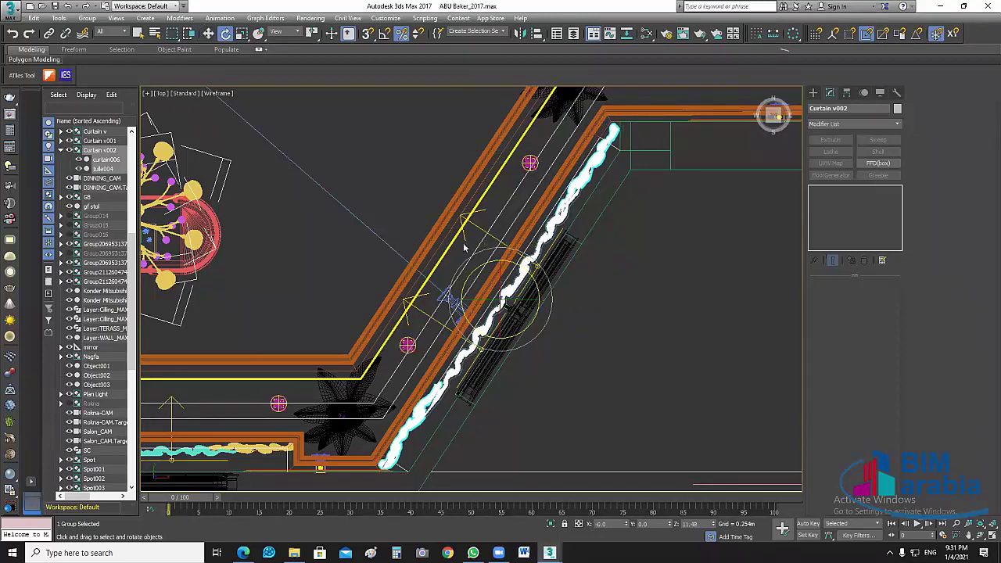
click(208, 34)
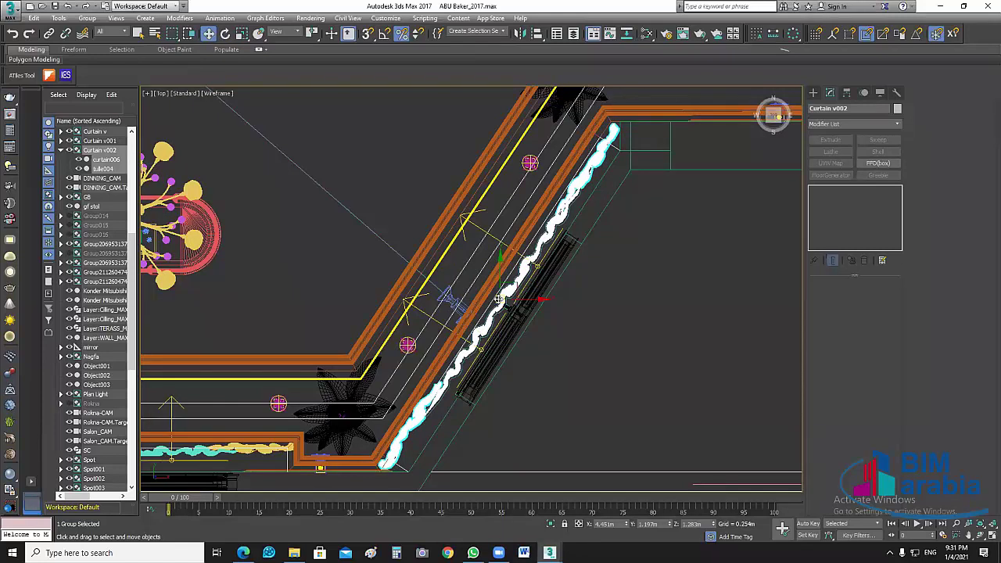
Step: Move Curtain v002 along Y up the diagonal wall
click(595, 362)
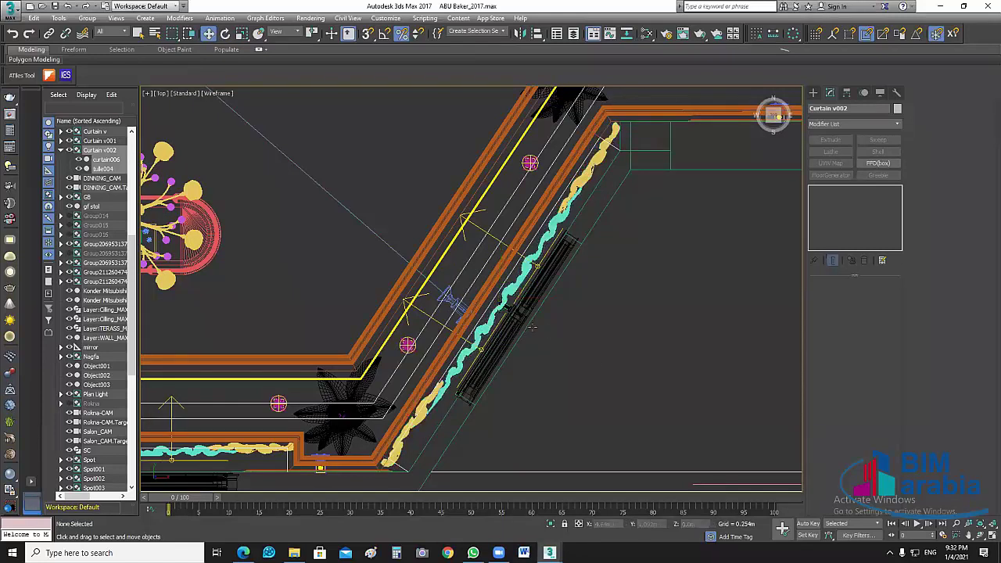
scroll(645, 334, up, 4)
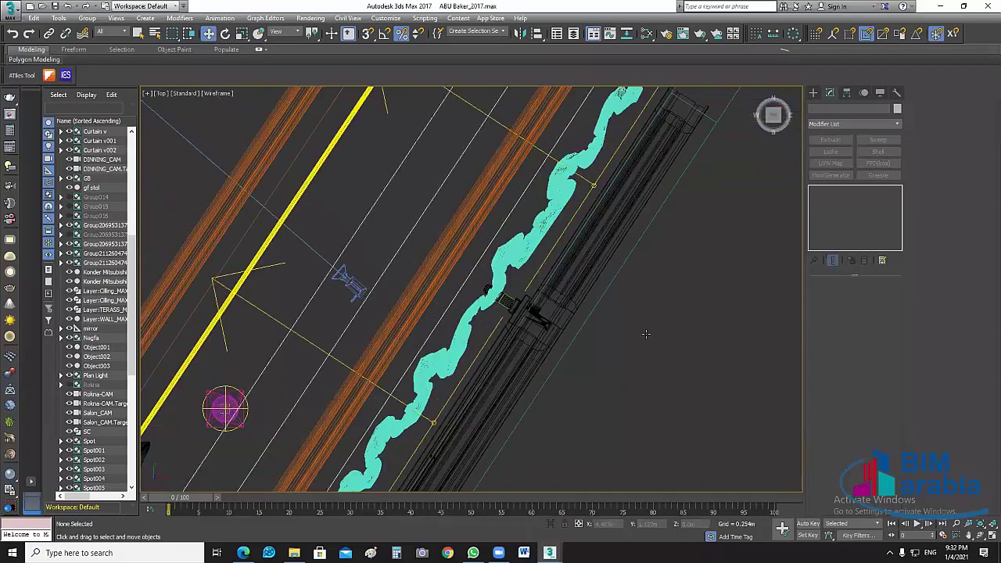
click(589, 274)
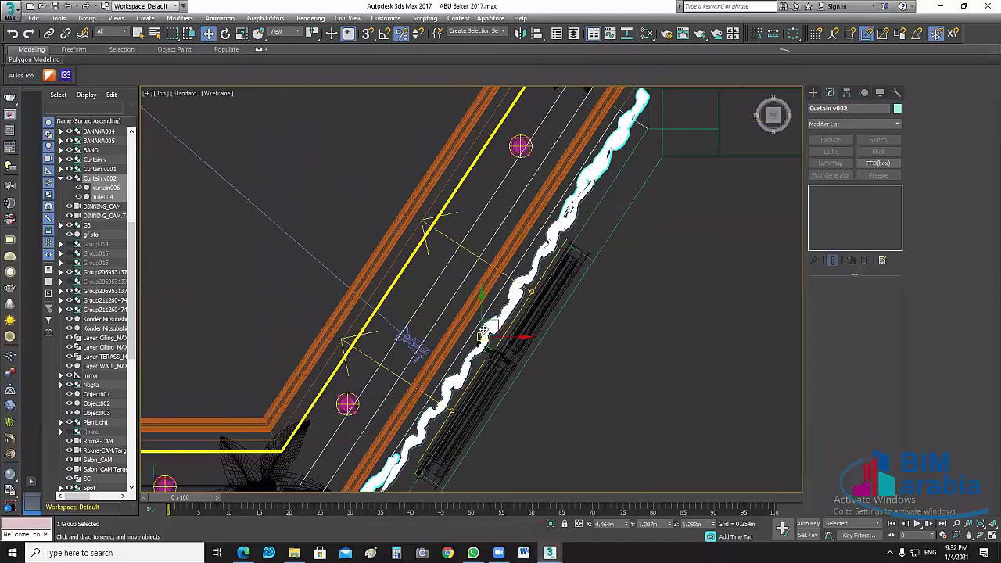
drag(478, 335, 479, 335)
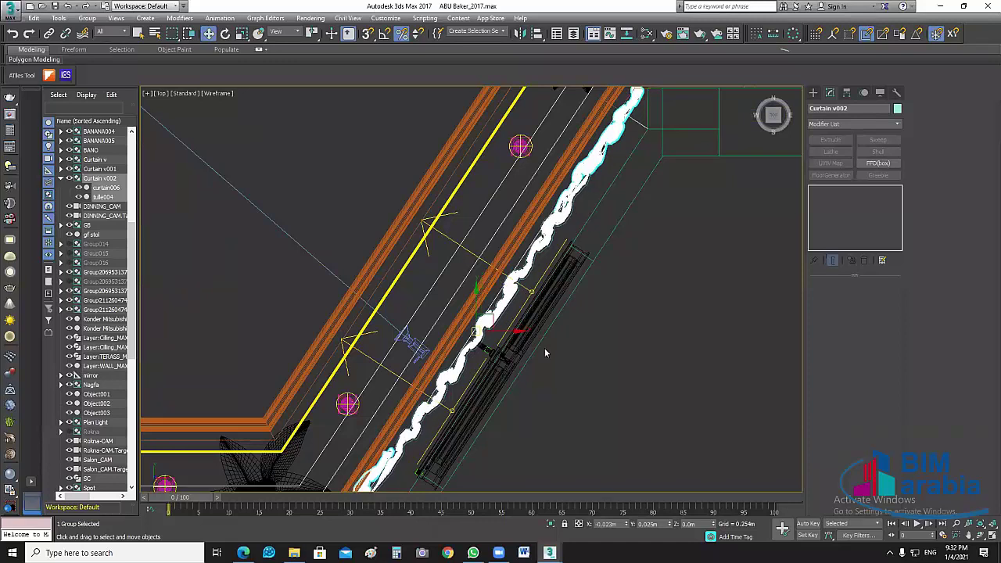
click(540, 386)
middle_drag(539, 385, 547, 260)
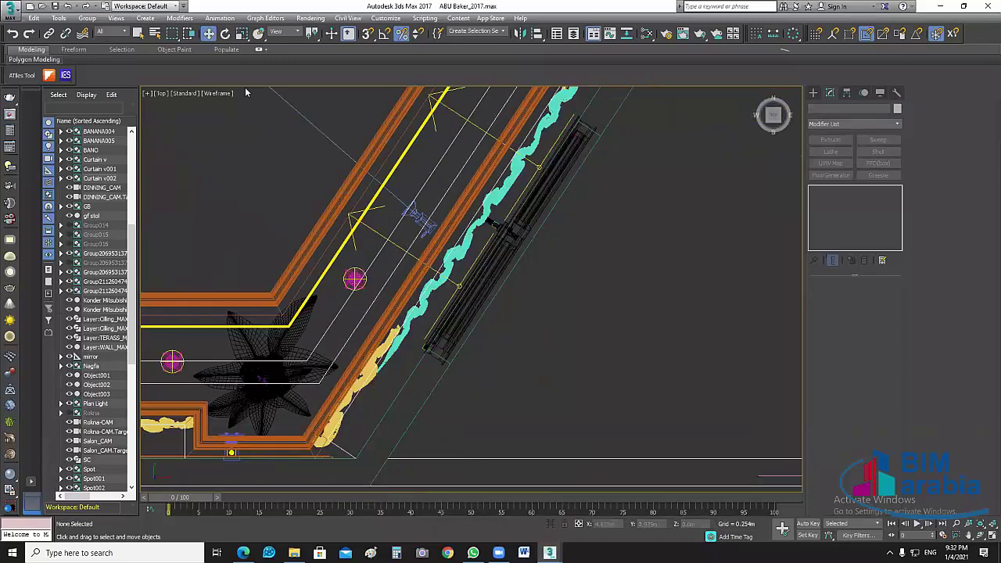
scroll(485, 281, down, 2)
Step: Rotate Curtain v002 about 1.1° on Z to line up with the window, then reselect to inspect it
click(479, 297)
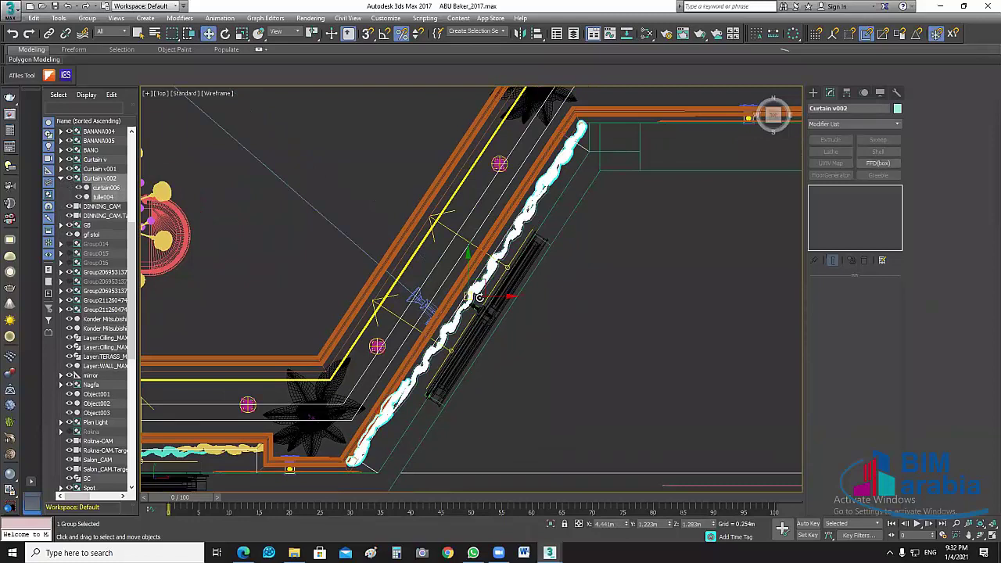
key(e)
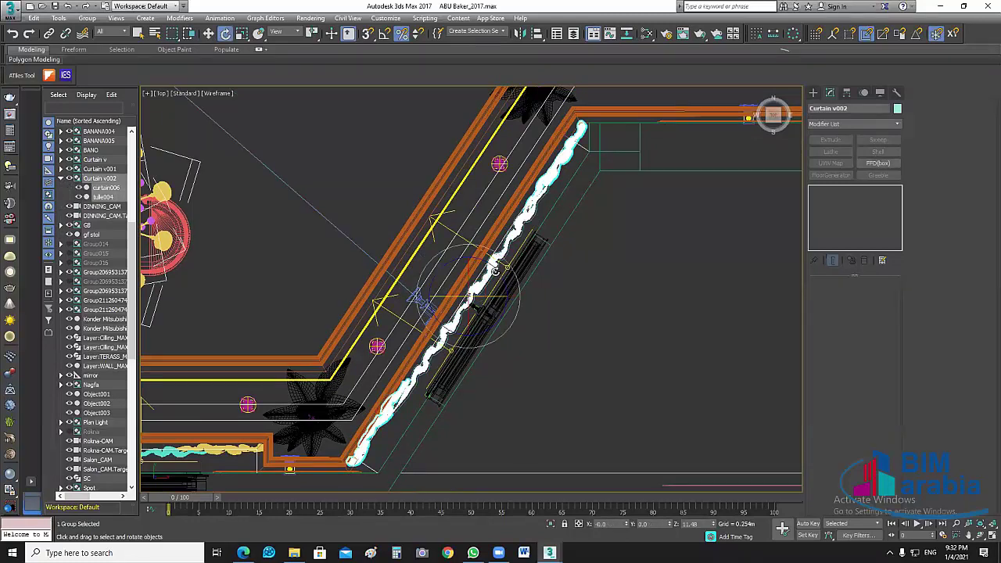
drag(494, 270, 499, 275)
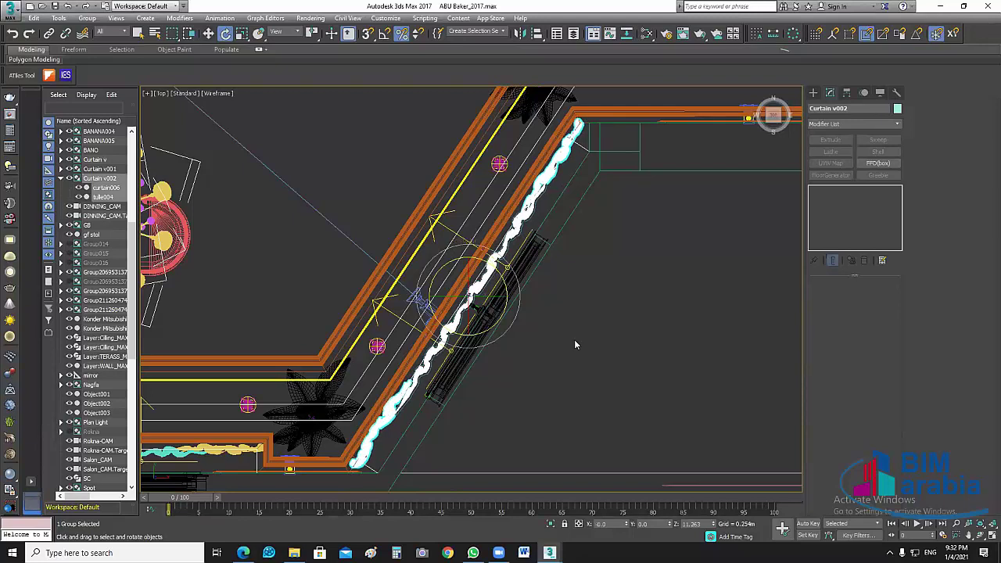
key(w)
click(587, 329)
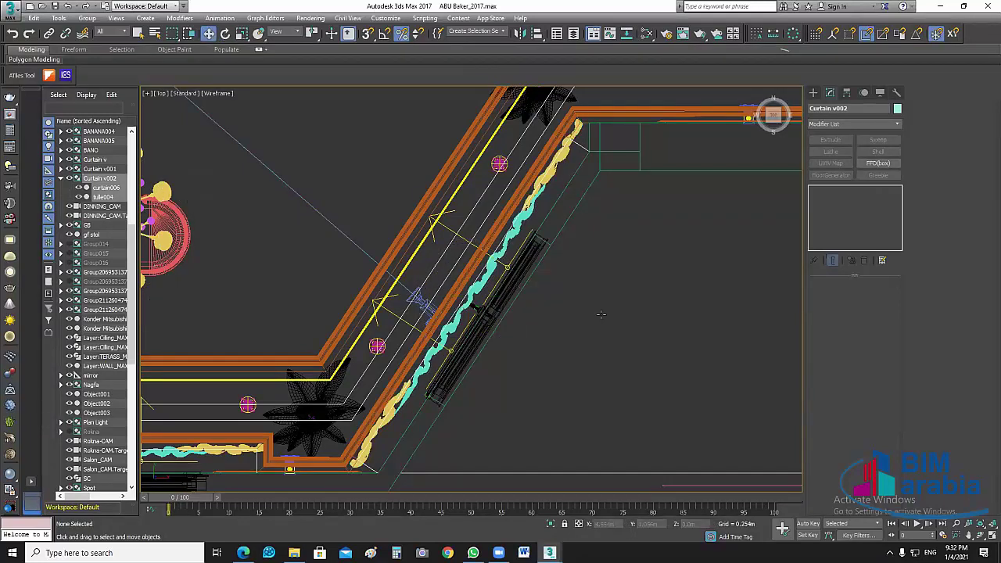
scroll(489, 306, up, 3)
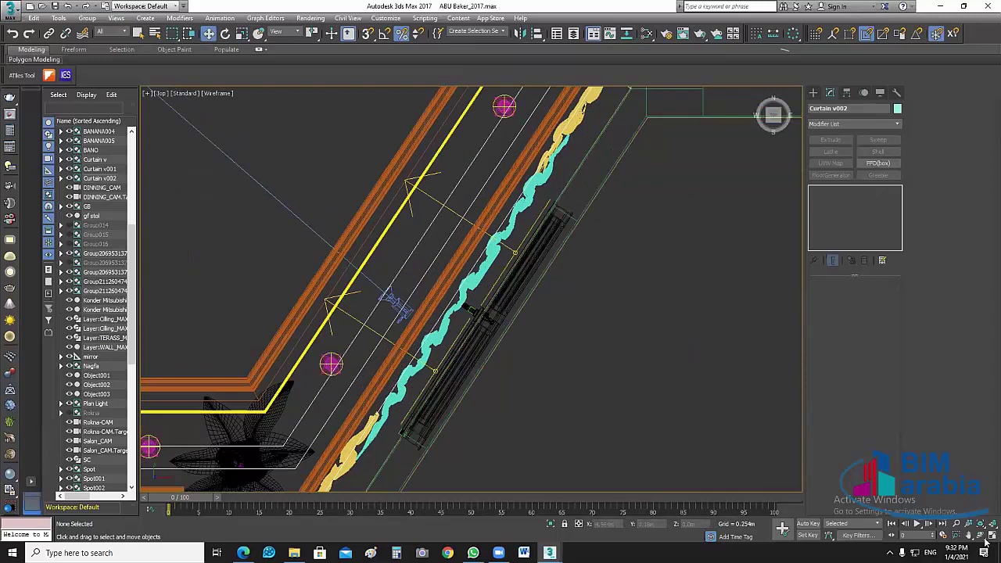
click(470, 307)
scroll(471, 306, up, 5)
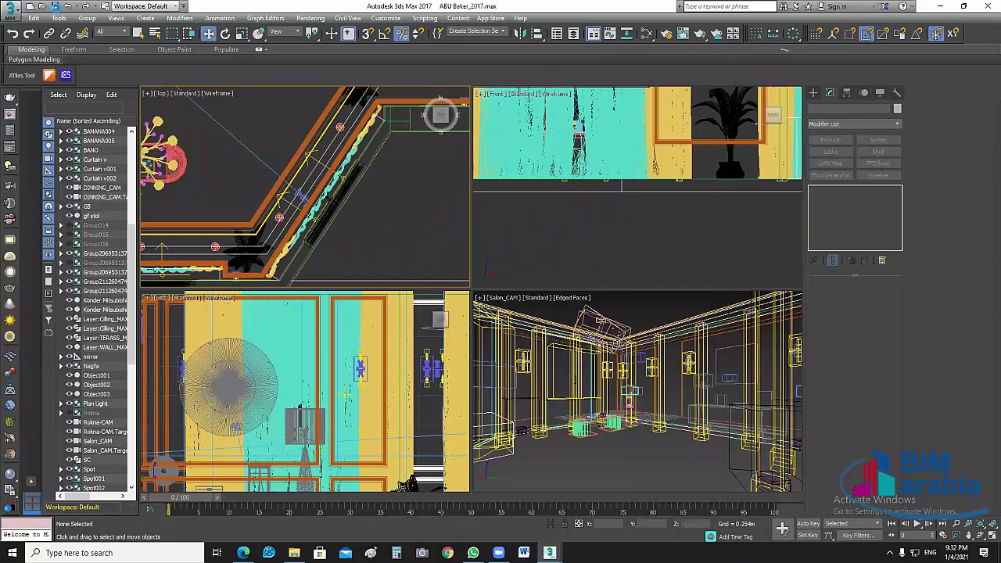
Step: Save the scene, then select the Curtain v group in the Scene Explorer and hide it
click(55, 6)
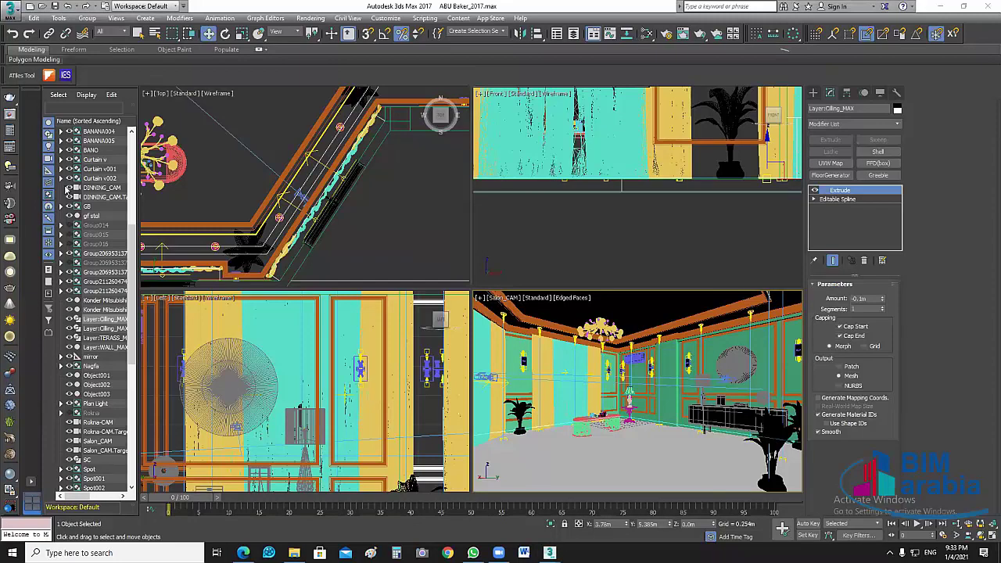
click(61, 179)
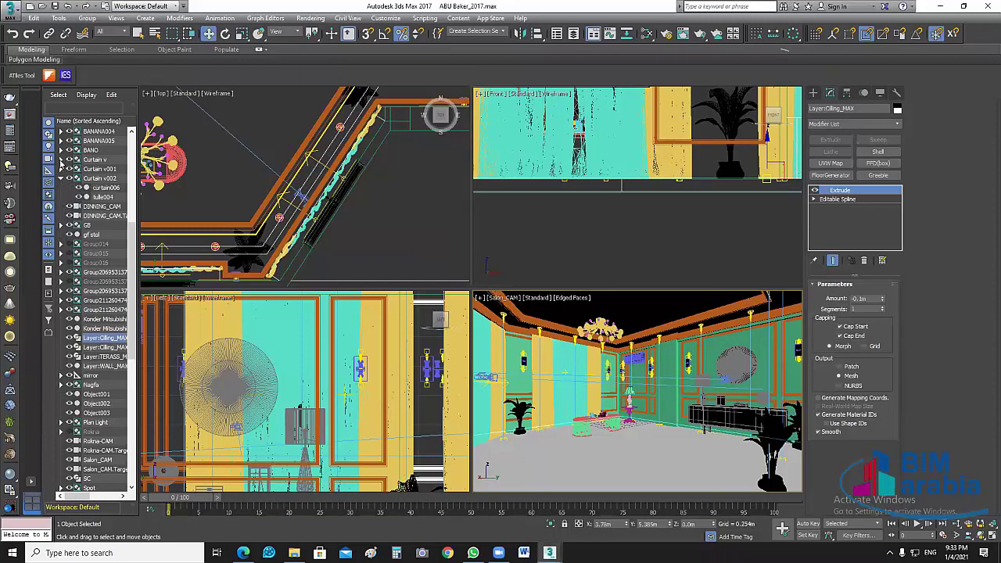
click(61, 179)
click(61, 159)
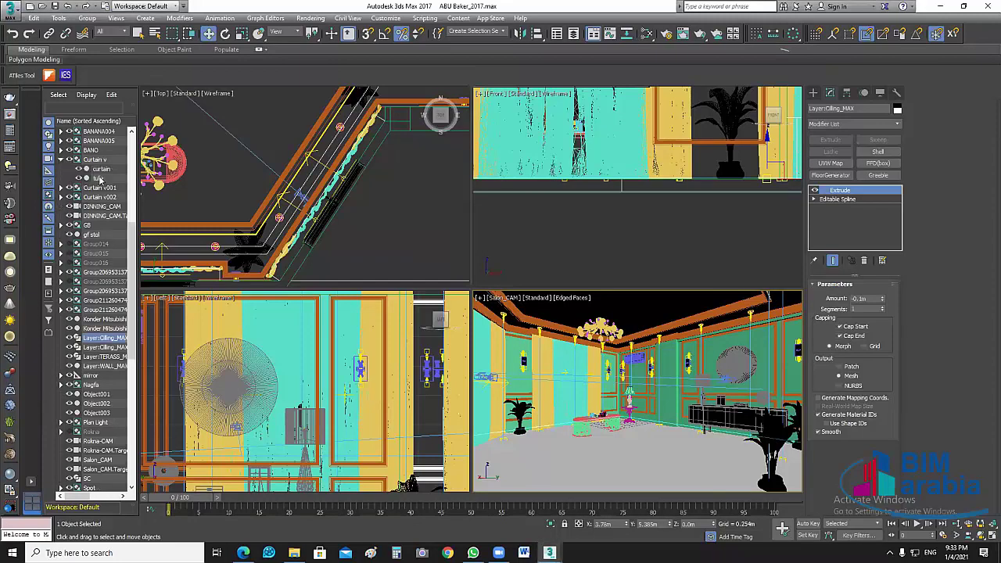
click(62, 159)
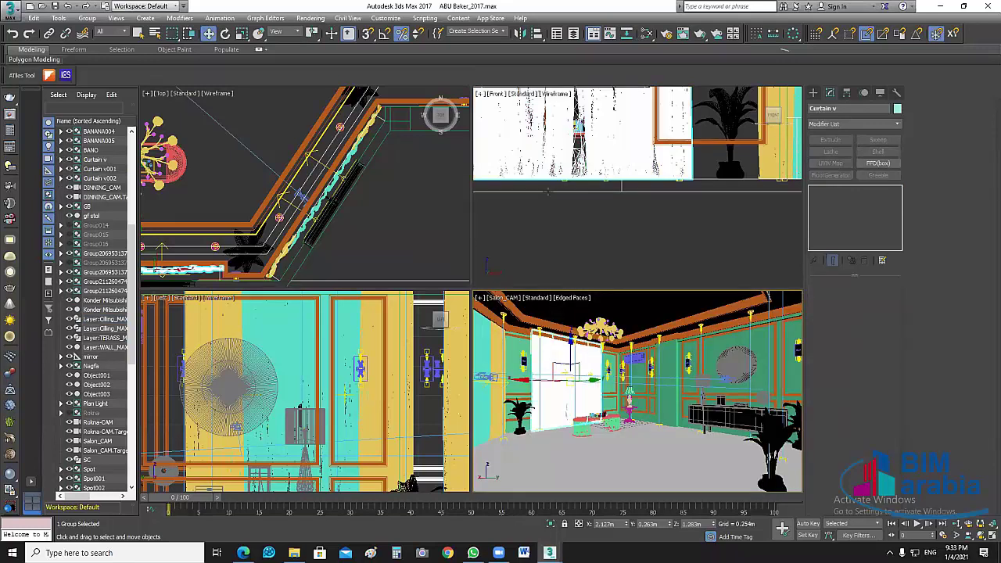
key(Delete)
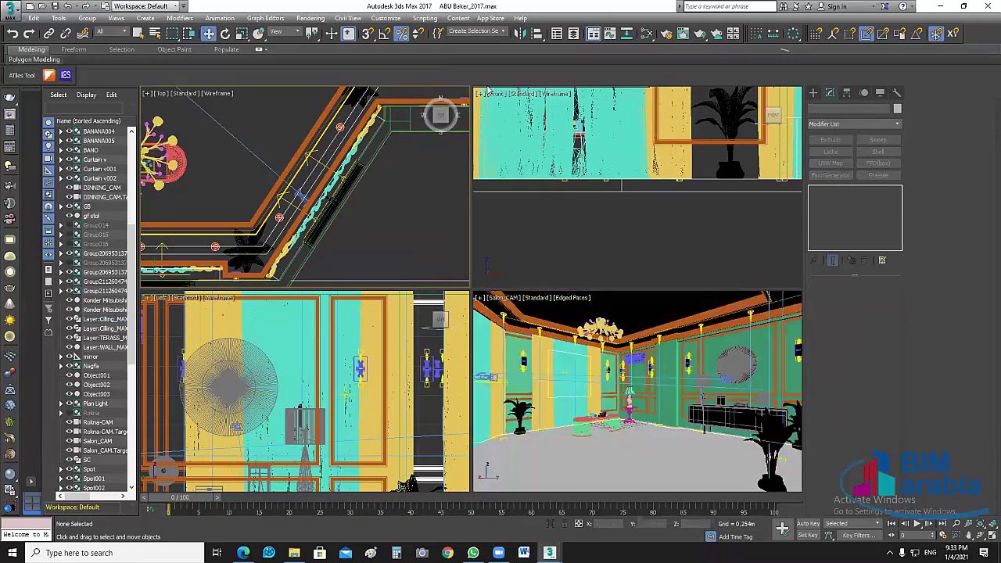
Step: Add Curtain v001 and Curtain v002 to V-Ray's Override mtl exclude list beside Curtain v, then close Render Setup
click(311, 17)
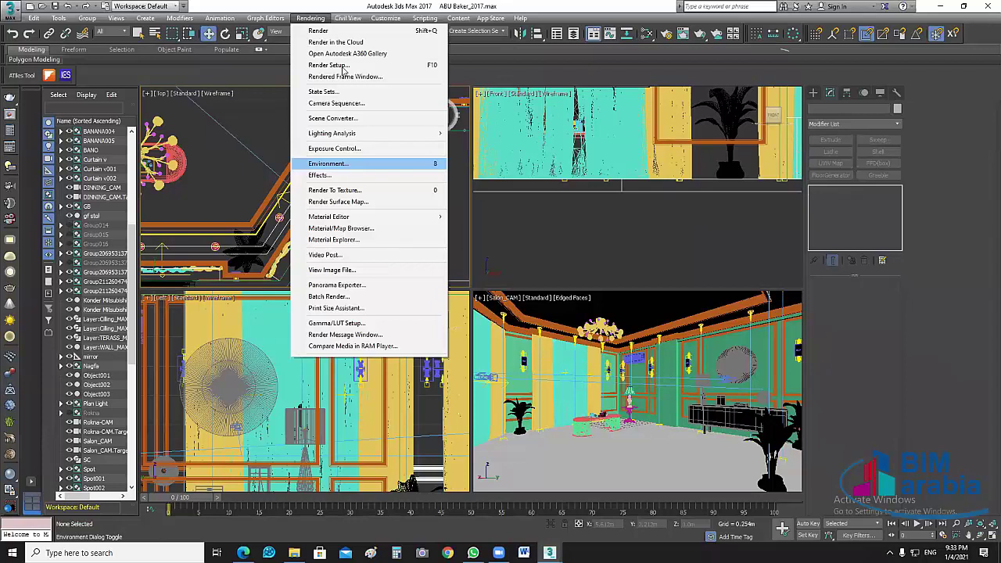
key(Escape)
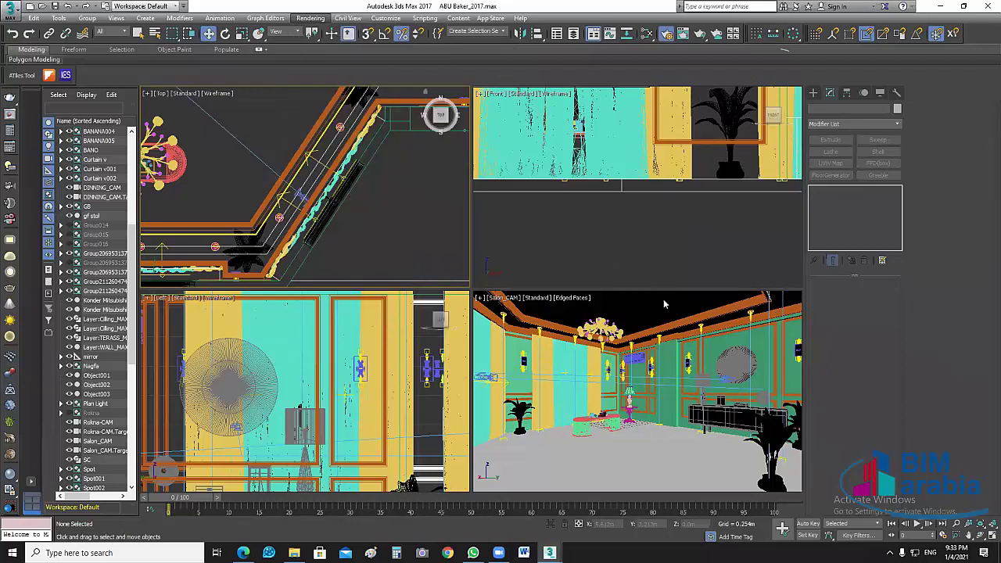
key(F10)
click(526, 231)
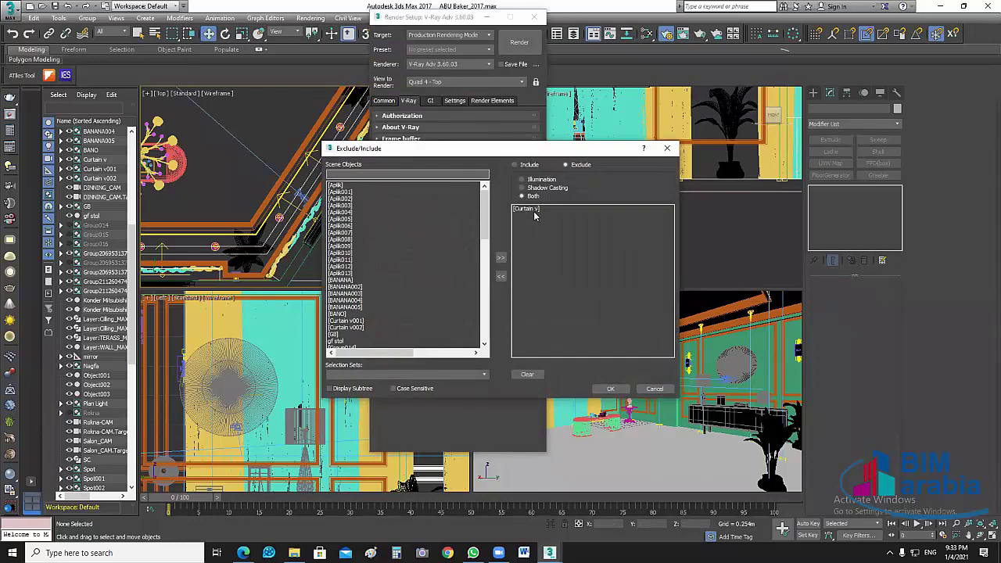
click(529, 209)
click(348, 321)
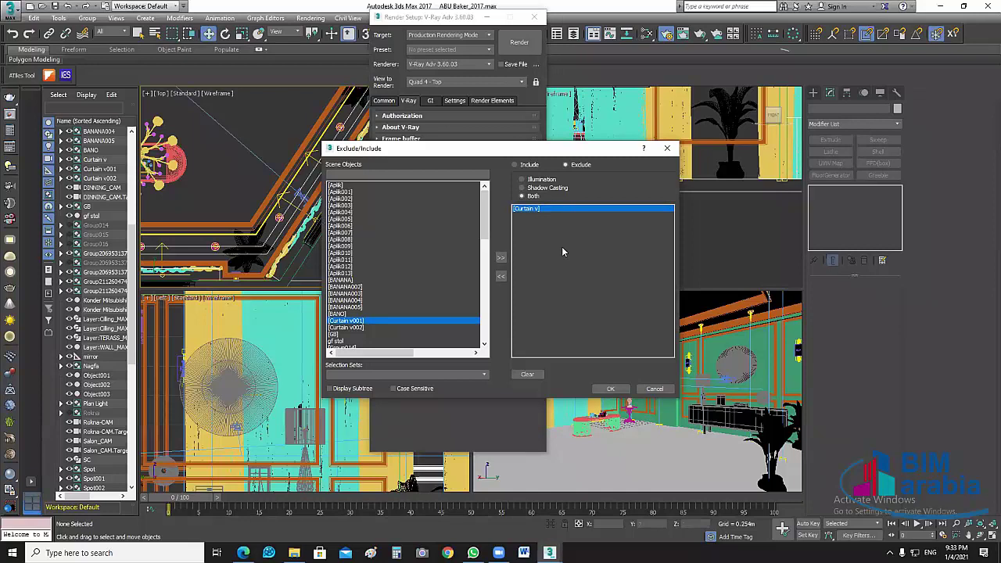
ctrl+click(351, 328)
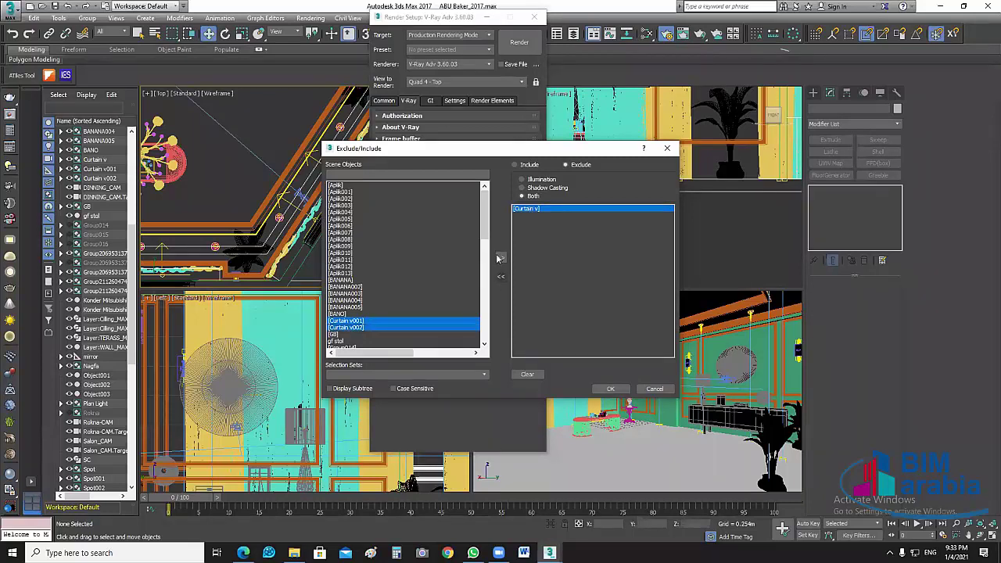
click(499, 259)
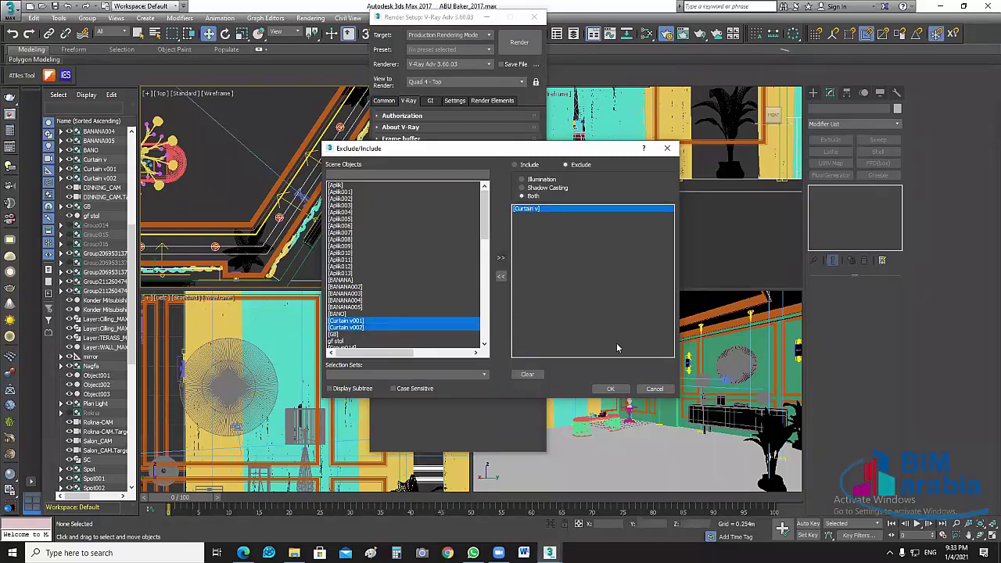
click(608, 389)
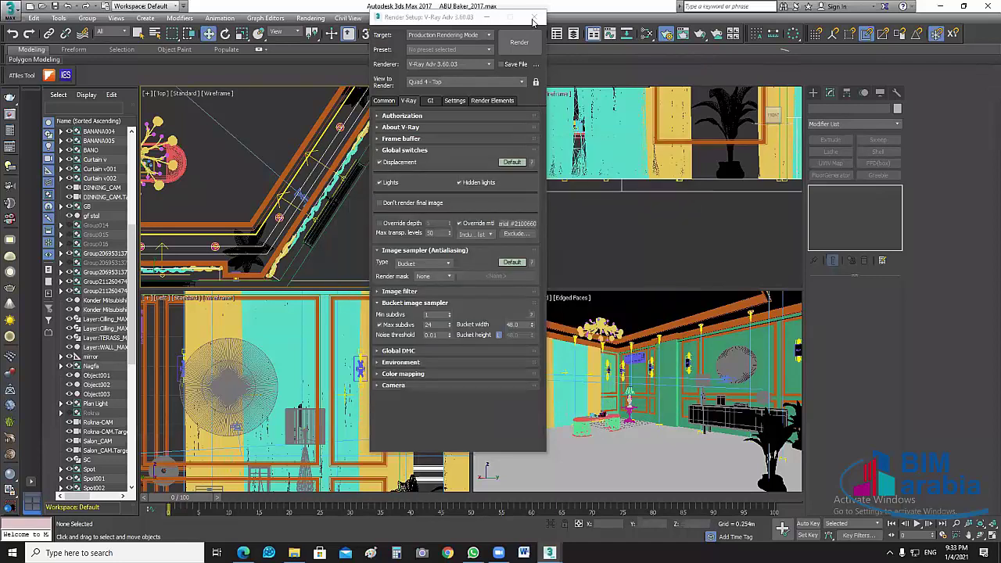
key(F10)
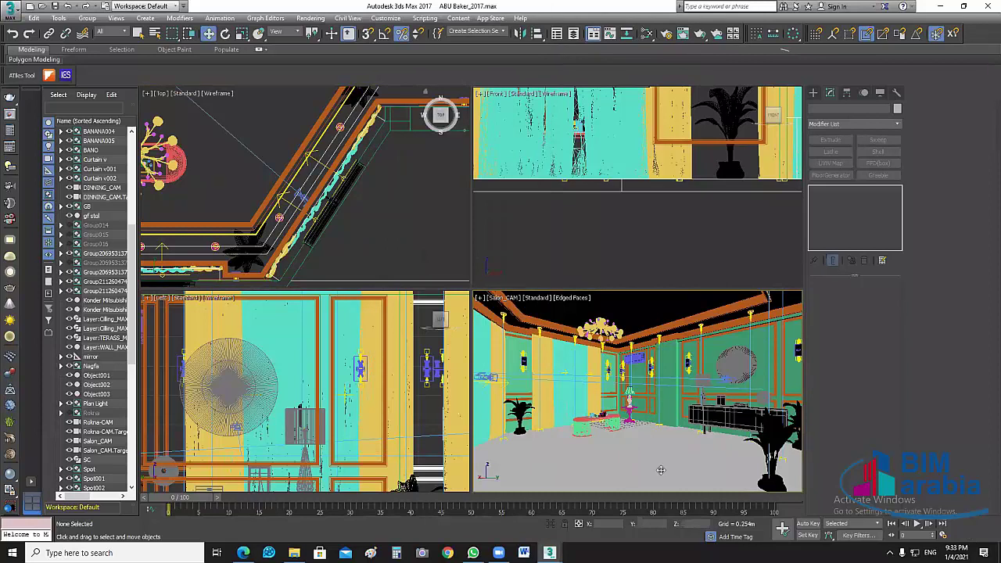
Step: Activate the camera viewport and turn on safe frames with Shift+F
click(661, 470)
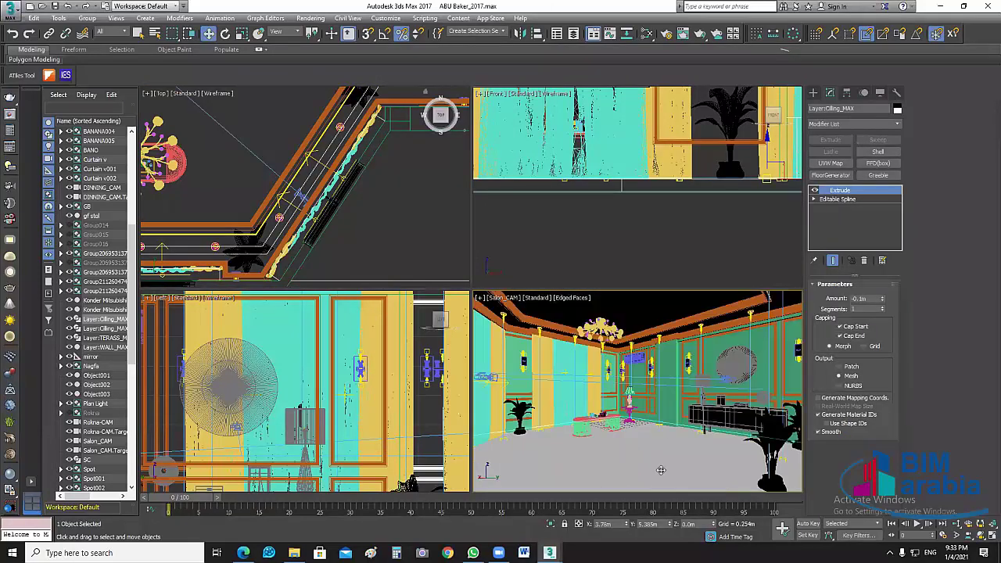
key(shift+f)
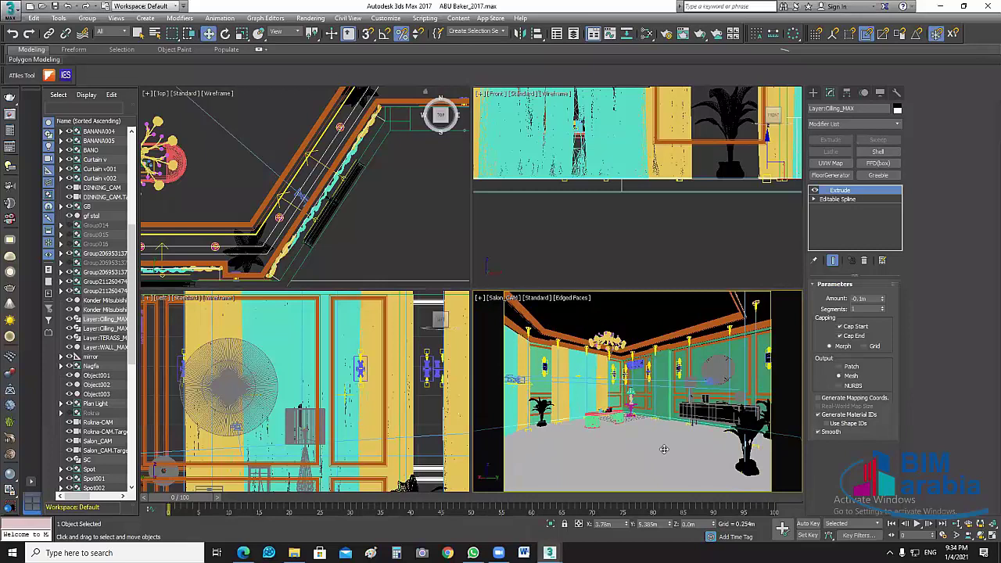
Step: Switch the camera viewport to Rokna-CAM from the Select Camera list
key(c)
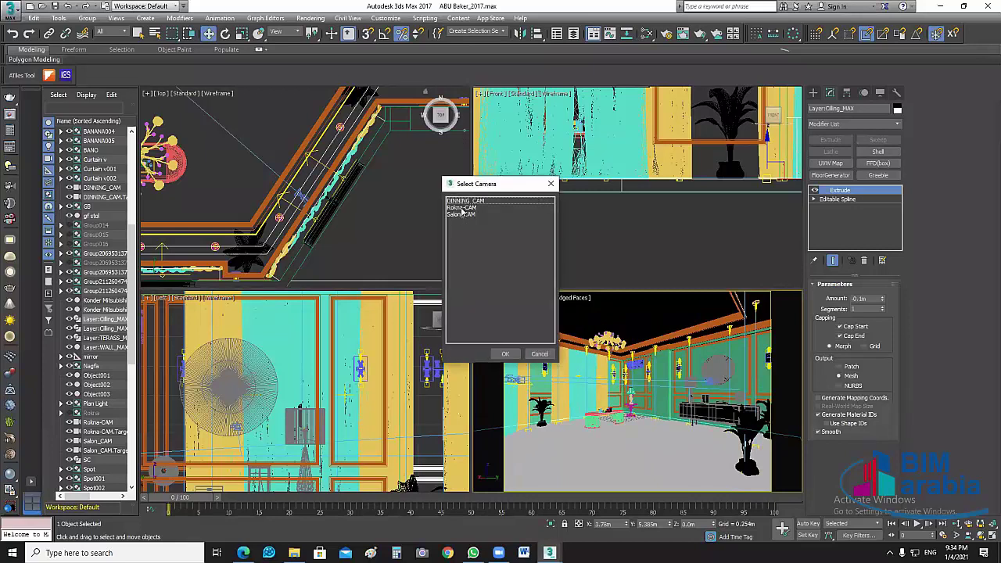
click(463, 207)
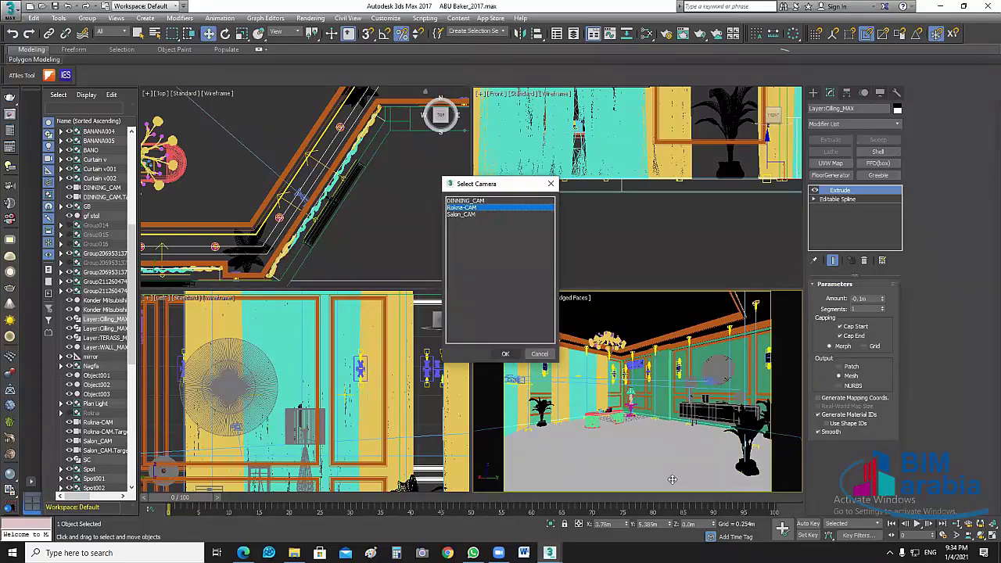
click(505, 354)
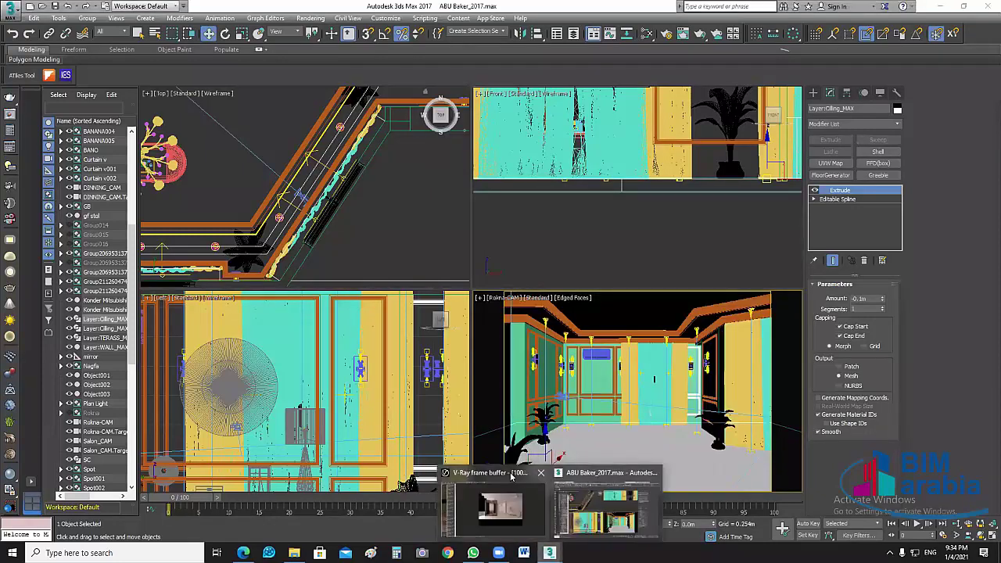
Step: Render the Rokna-CAM view in the V-Ray frame buffer and stop it near completion
click(407, 33)
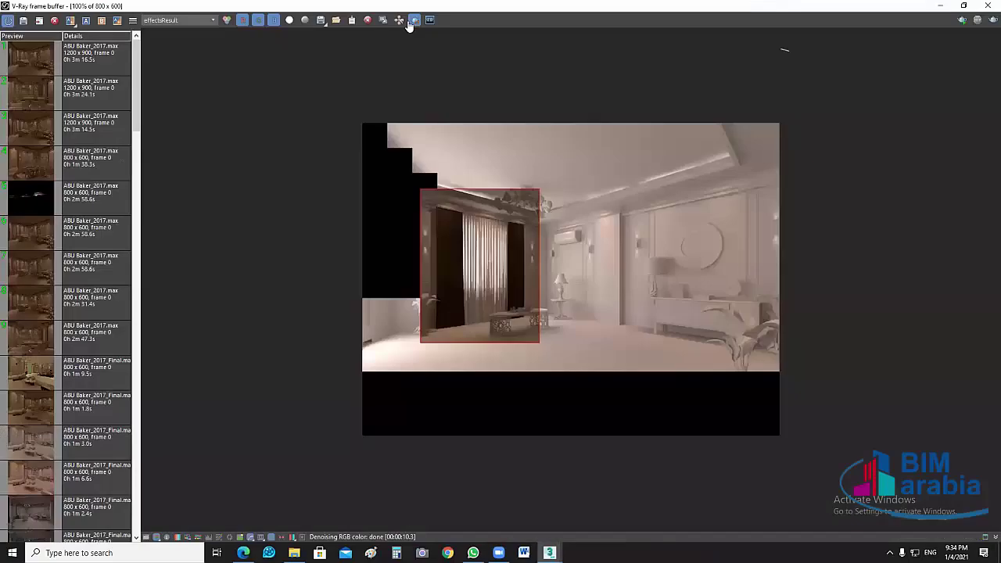
click(985, 22)
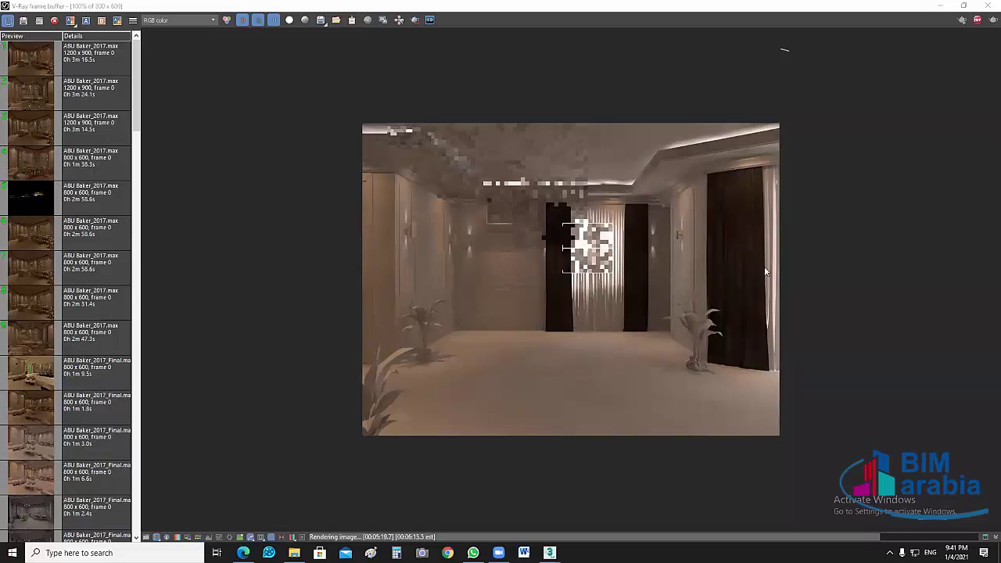
click(978, 24)
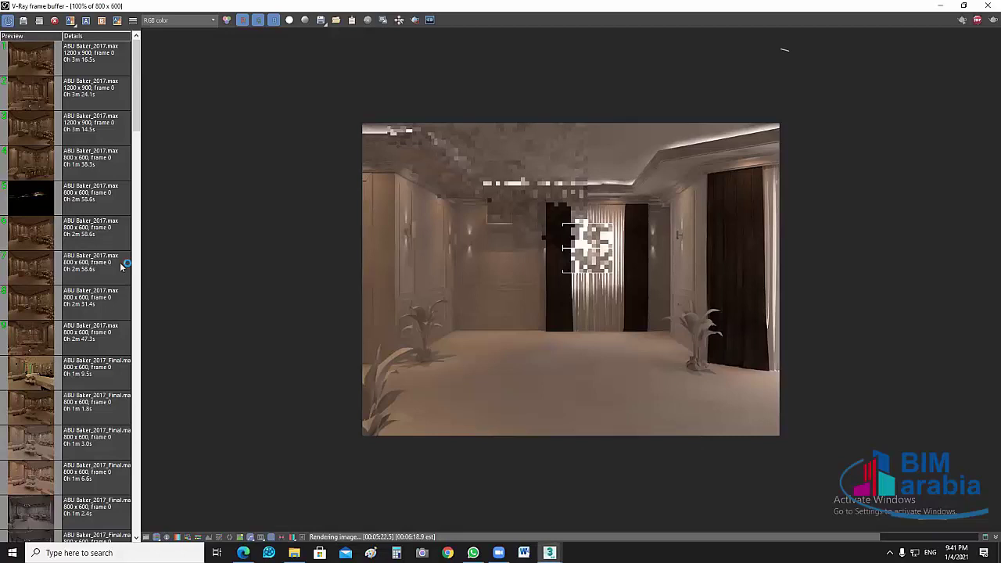
Step: Load the fifth, darker render from history and zoom in on its lit ceiling strip
click(31, 203)
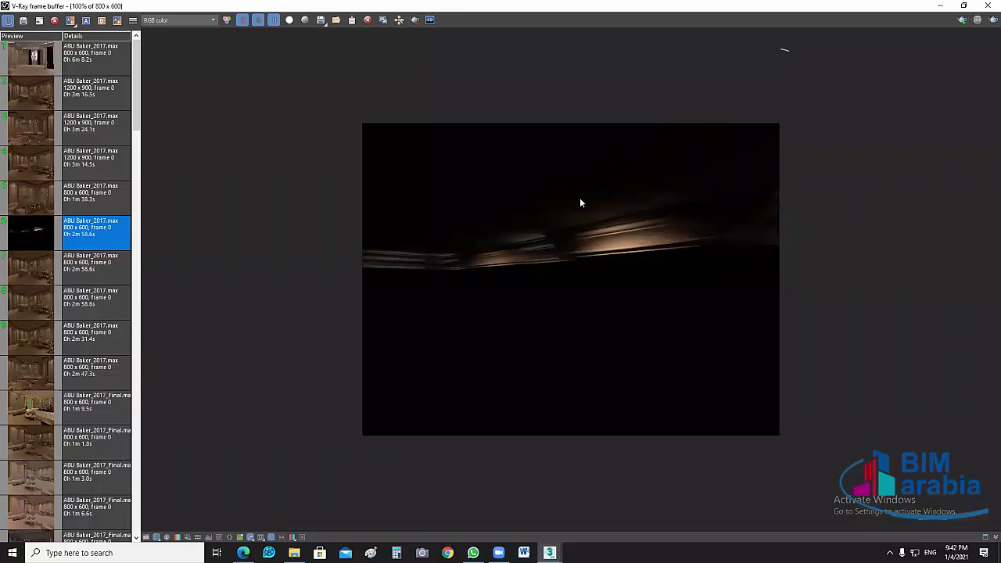
scroll(655, 223, up, 5)
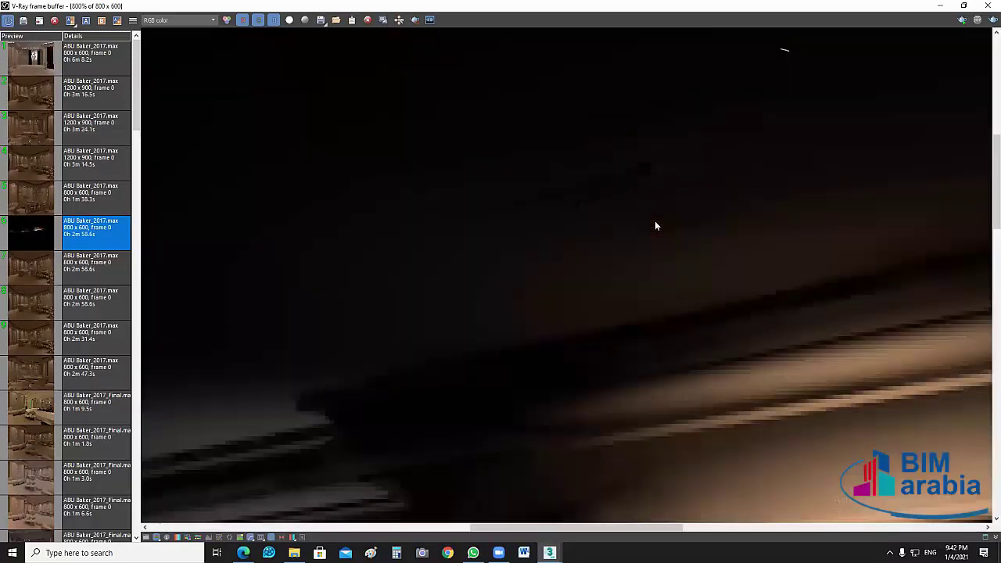
click(654, 225)
click(656, 225)
click(652, 213)
click(654, 218)
click(667, 236)
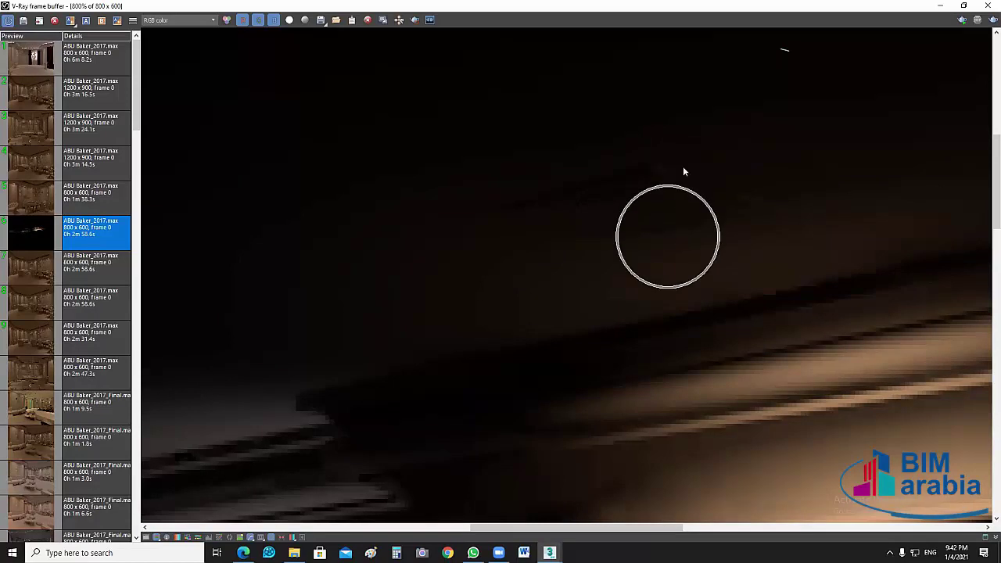
double_click(668, 240)
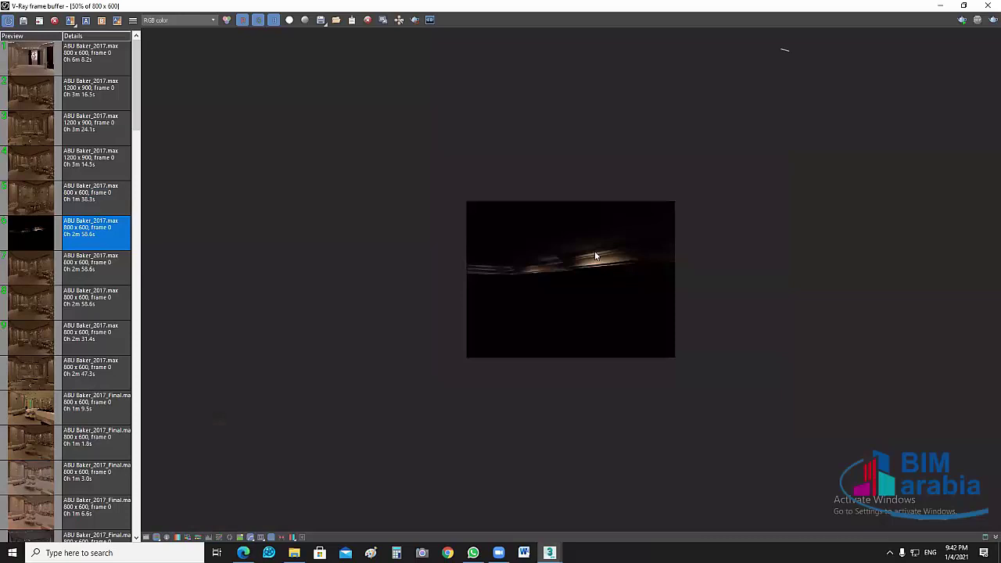
scroll(605, 231, up, 1)
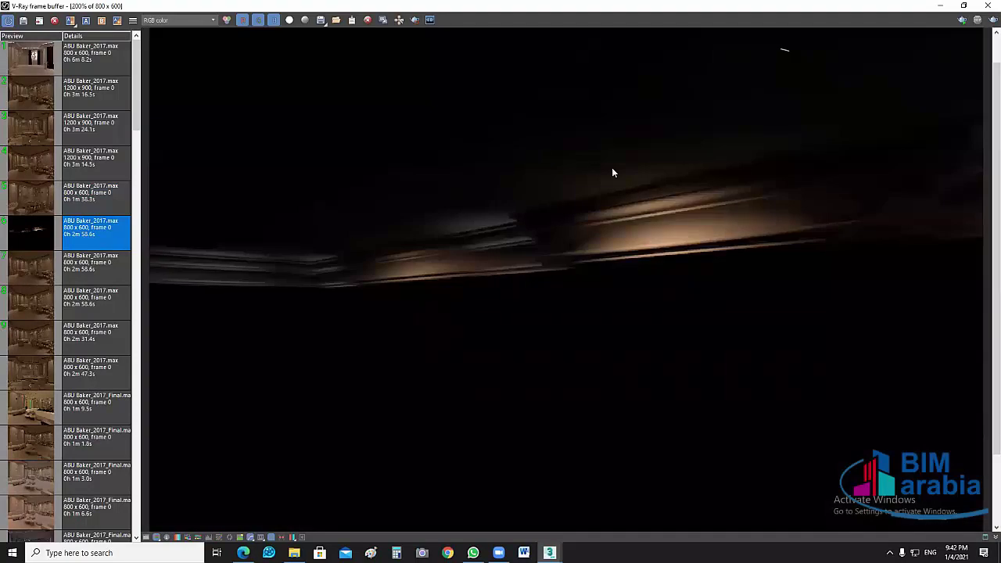
scroll(599, 169, up, 1)
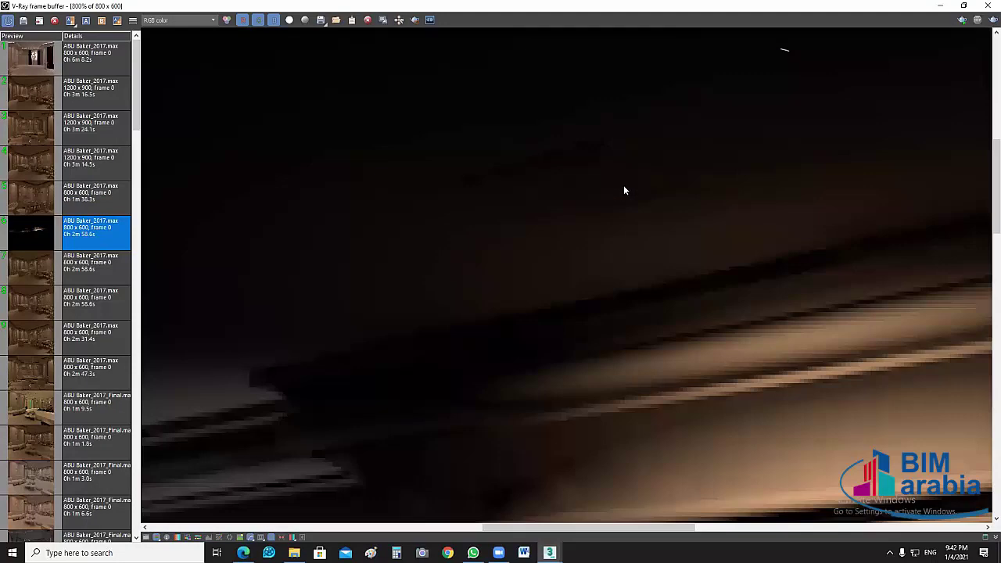
click(624, 190)
Step: Close the frame buffer, save the scene, and switch to the curtain preview folder in File Explorer
key(alt+F4)
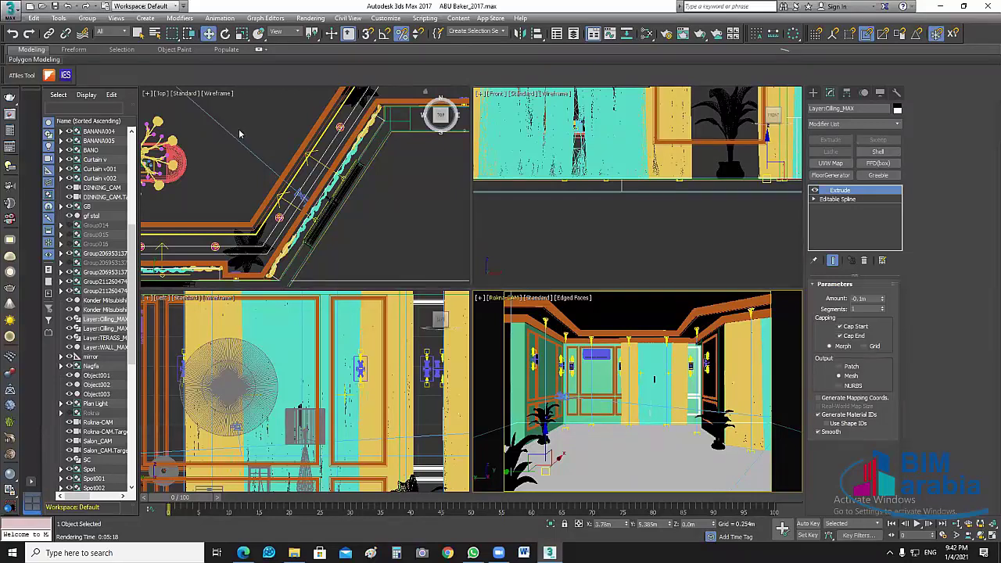
click(54, 6)
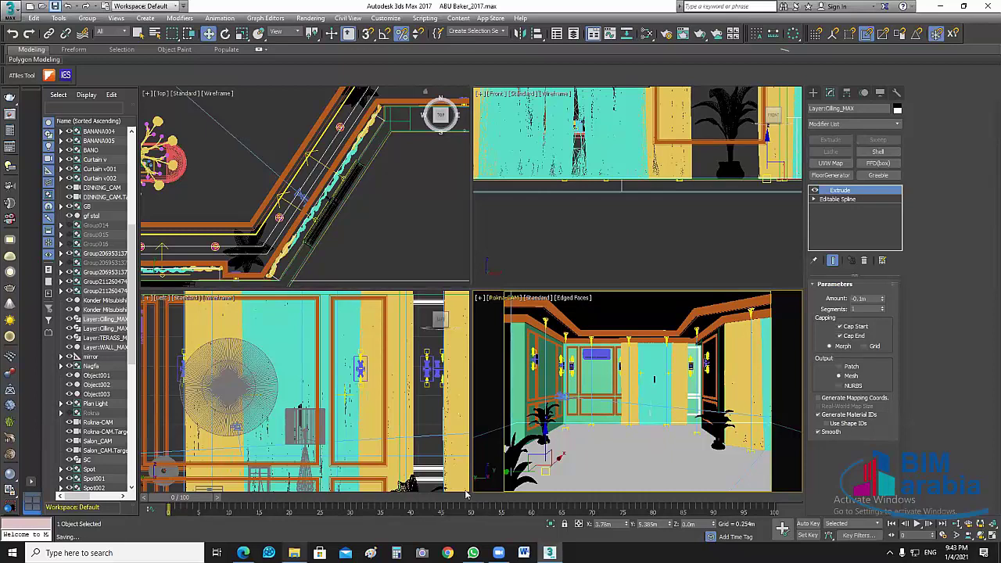
click(294, 553)
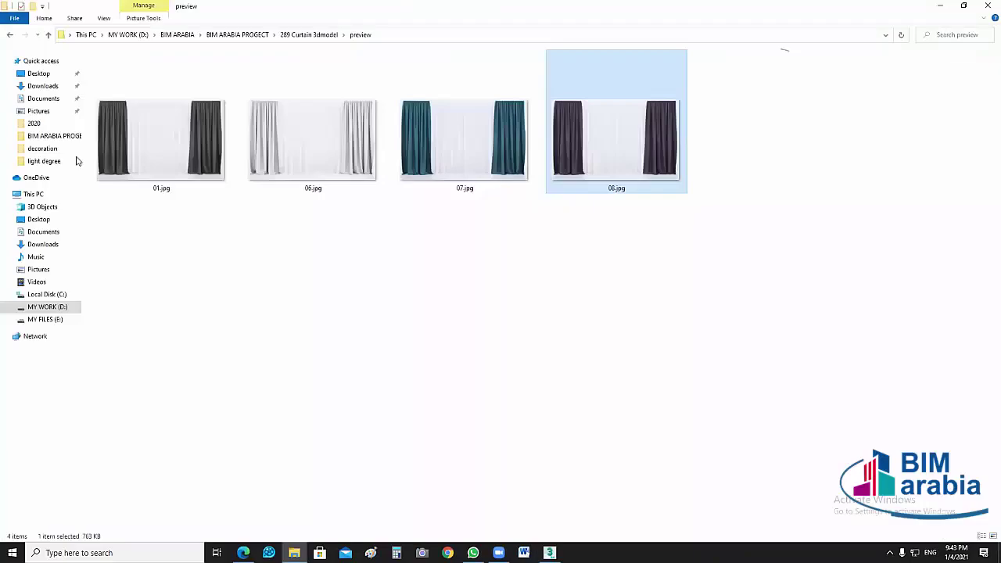
Step: Navigate from the curtain model folder up to MY WORK (D:), then into My Cources\MAX
click(49, 36)
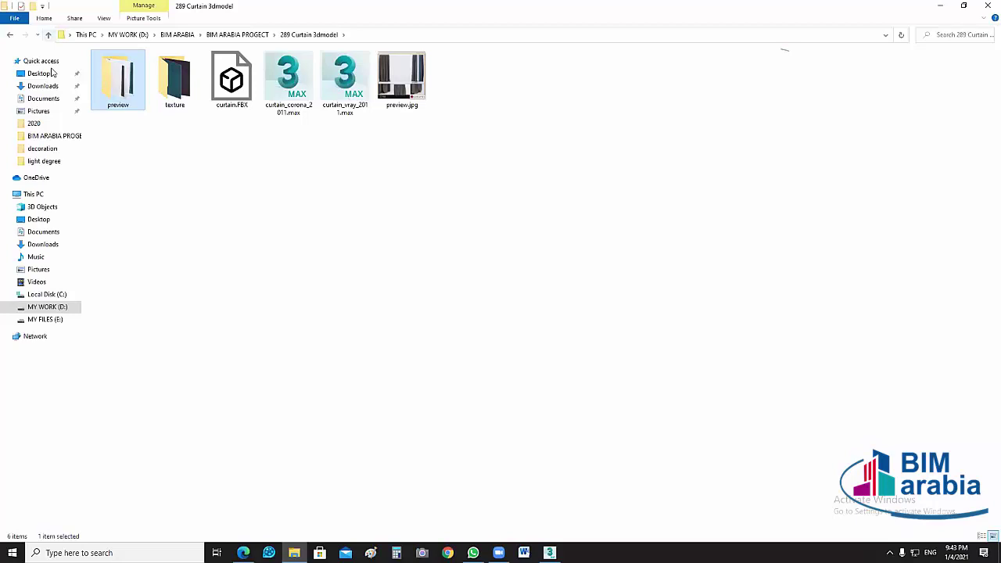
key(alt+Up)
key(alt+Up)
key(alt+Up)
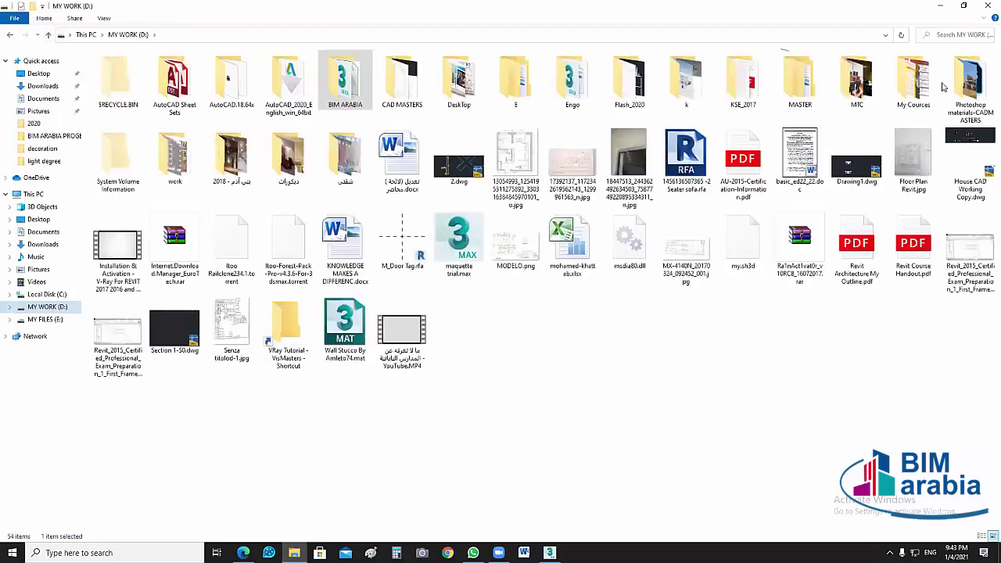
double_click(915, 82)
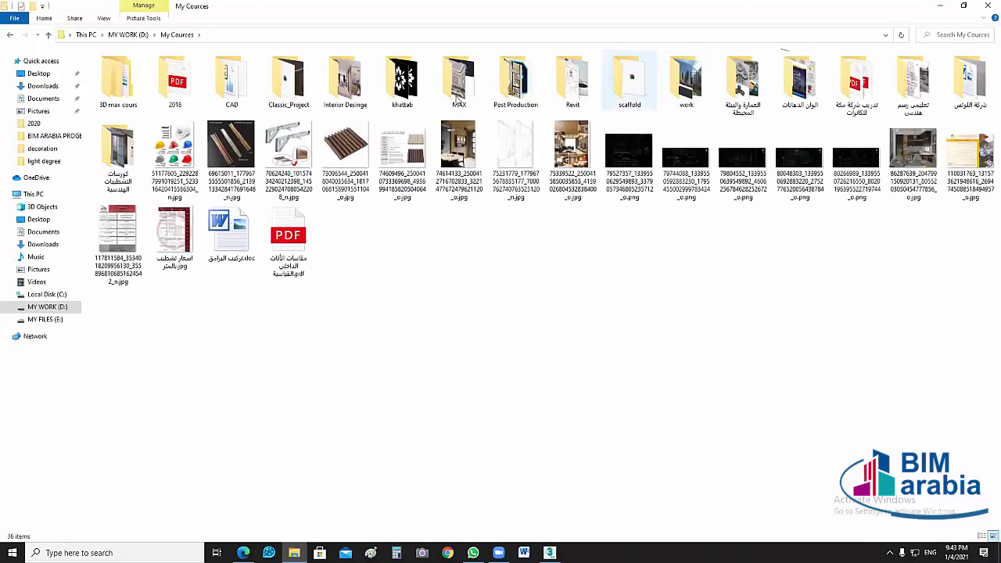
double_click(459, 99)
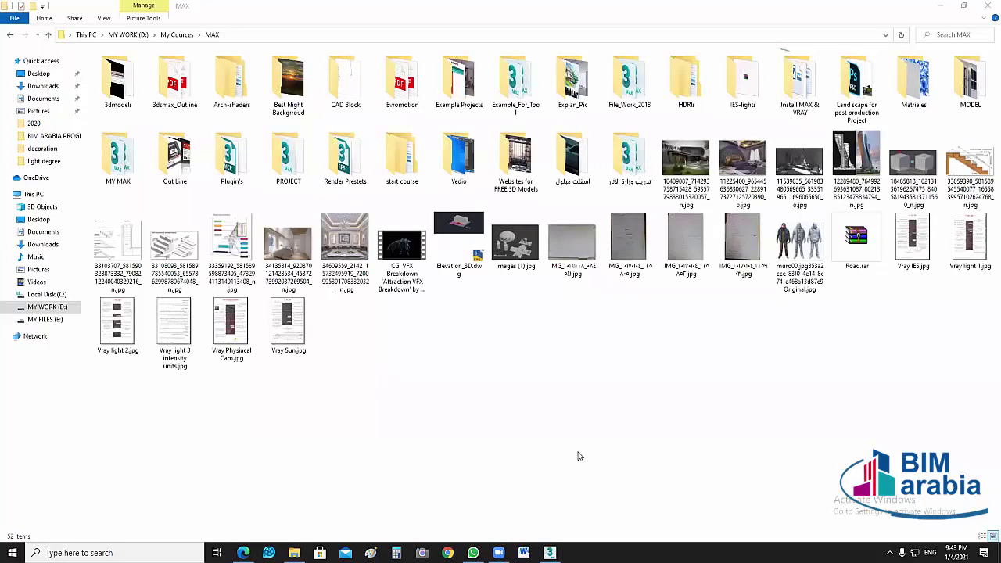
Step: Go back up to My Cources and open the Interior Desinge folder
click(582, 423)
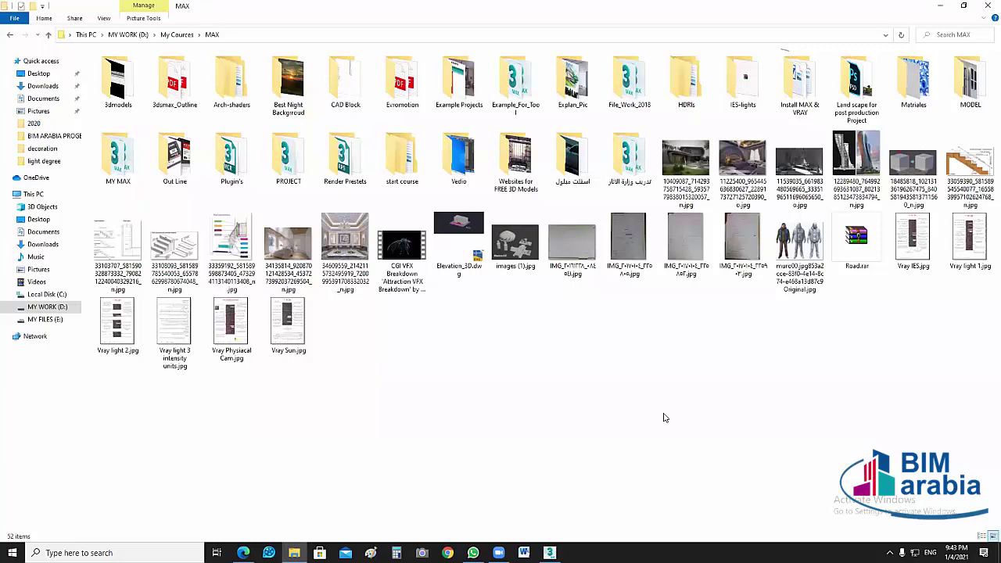
key(BackSpace)
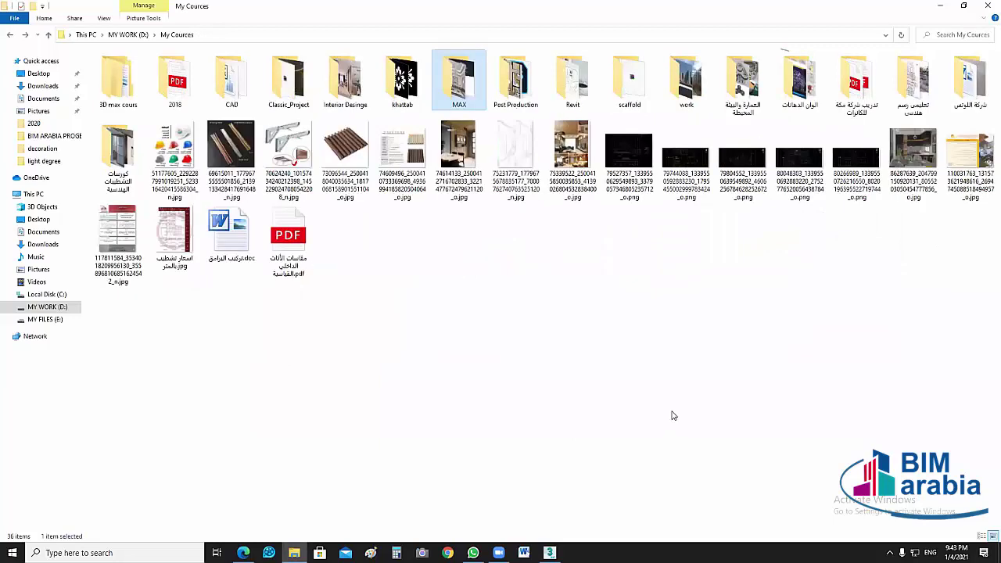
double_click(344, 80)
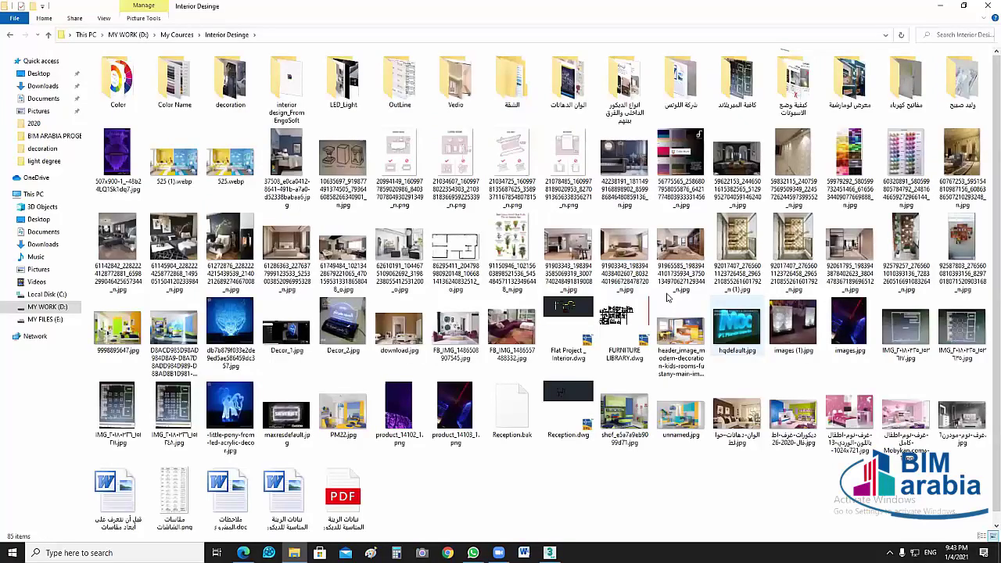
double_click(790, 368)
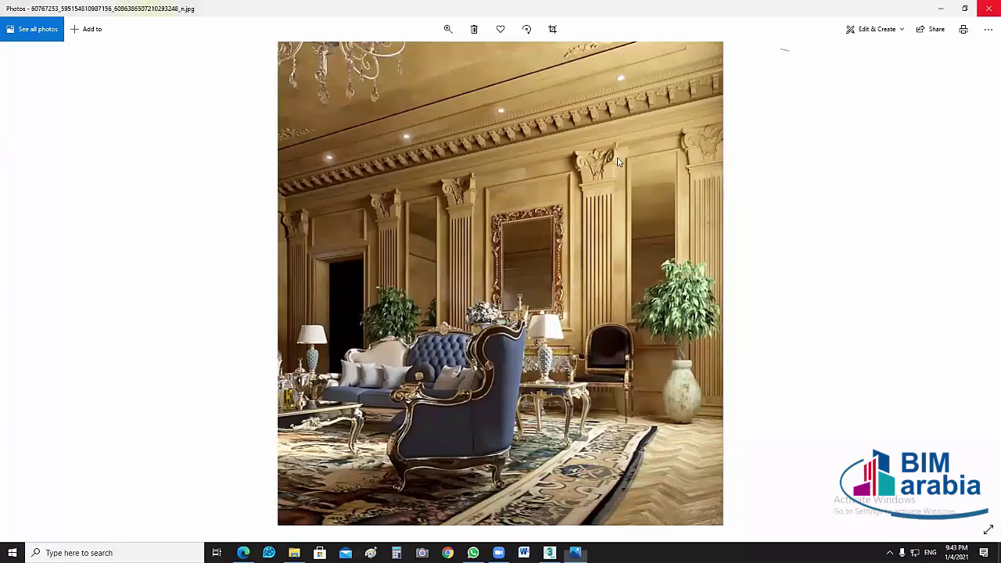
key(alt+F4)
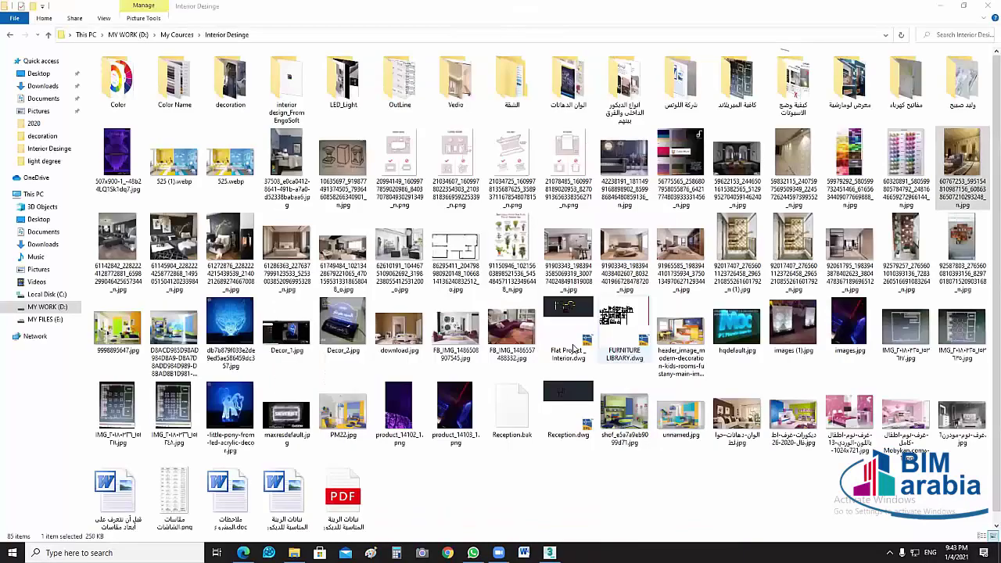
double_click(624, 165)
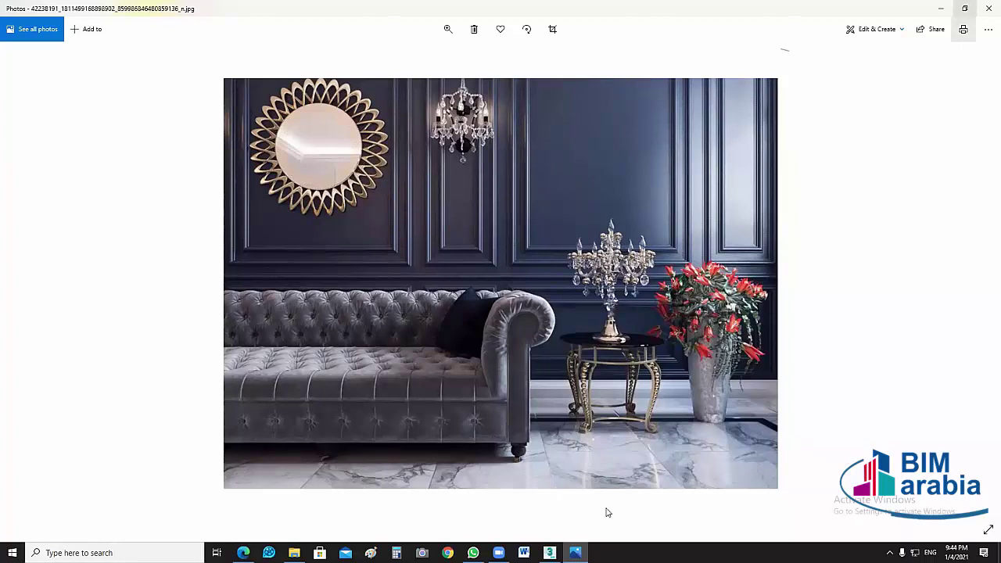
key(alt+F4)
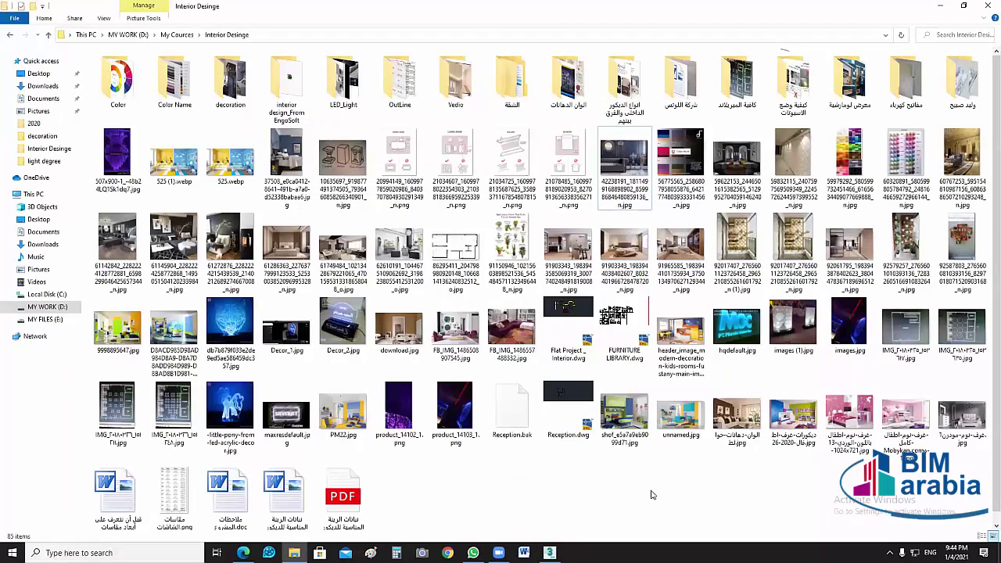
click(735, 166)
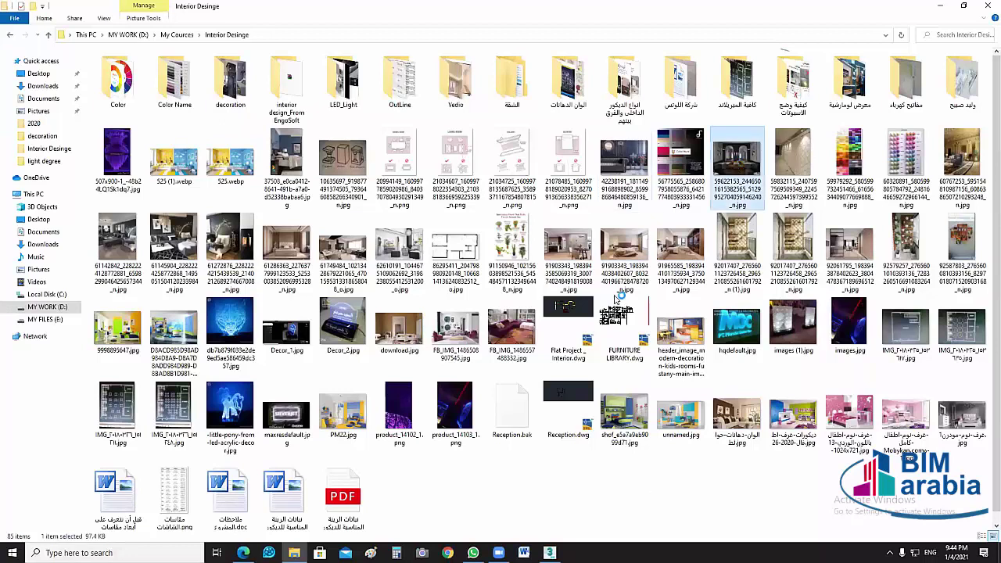
Step: View the arched dining-room photo 59622153 and then download.jpg in Photos, closing each
key(Return)
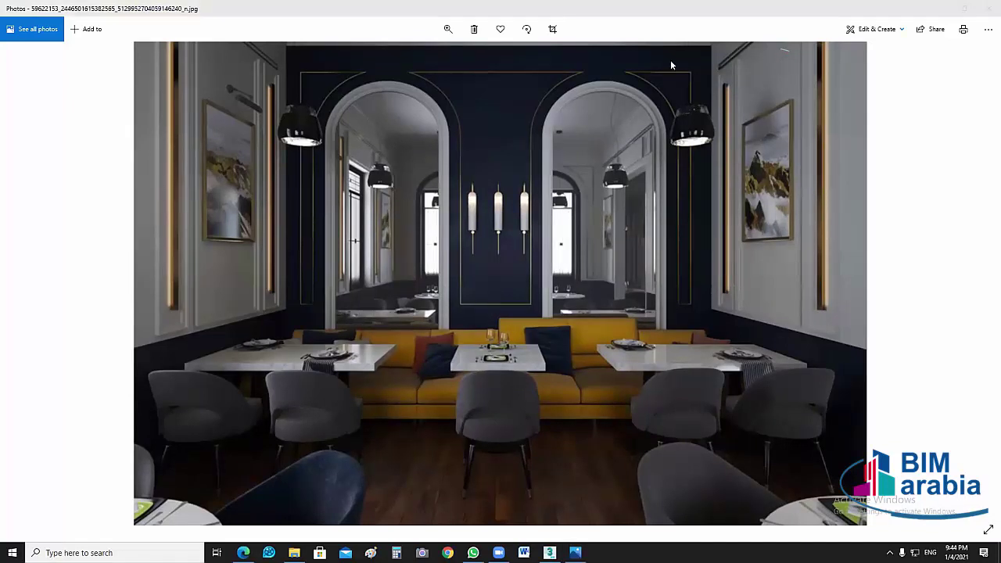
click(276, 247)
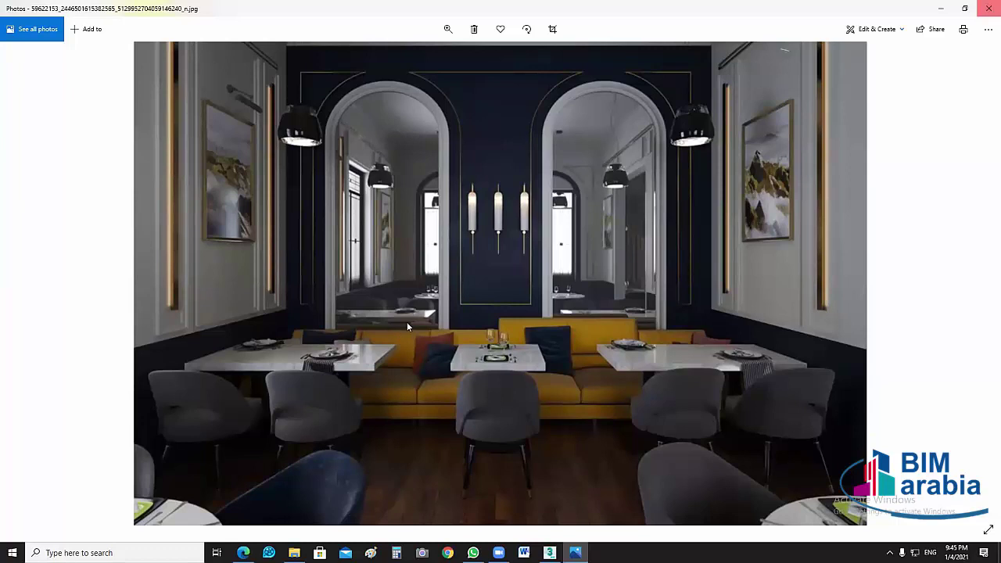
key(alt+F4)
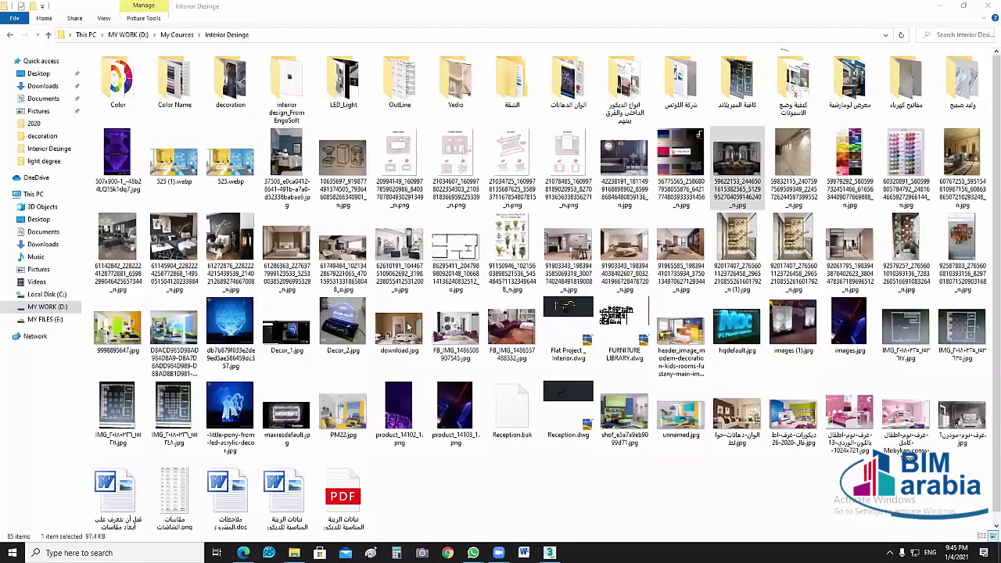
double_click(407, 327)
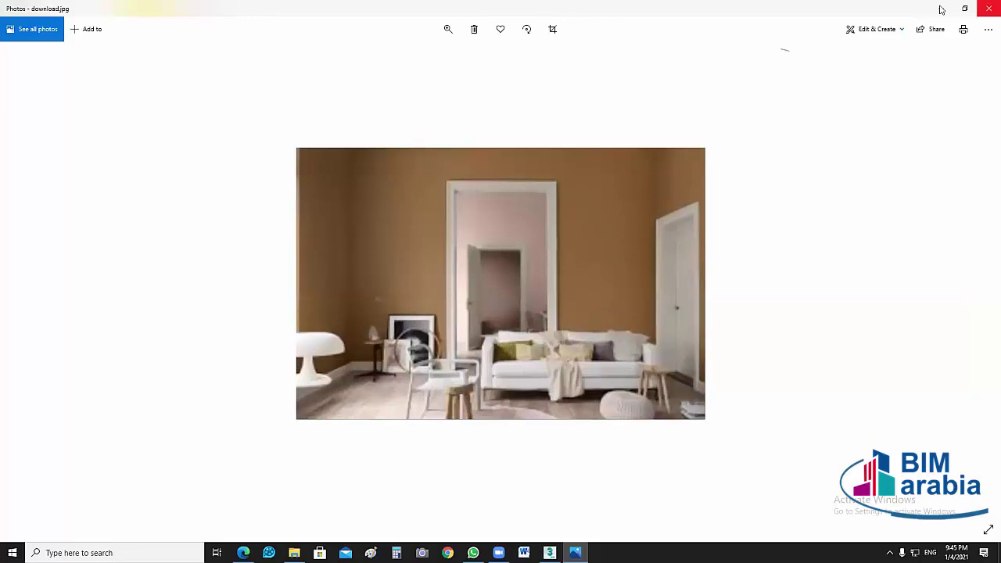
click(942, 10)
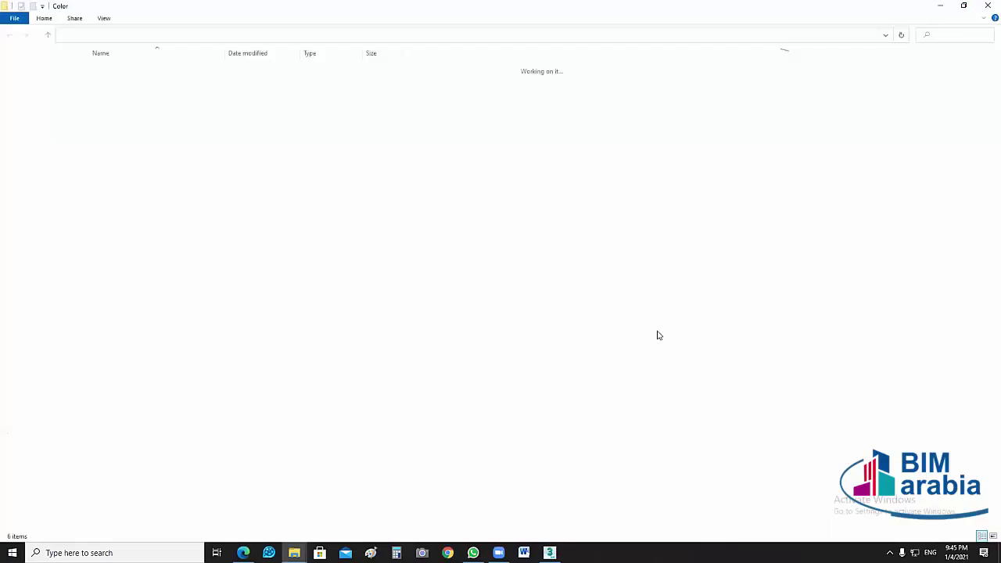
Step: Open the first chandelier living-room image, zoom in to study it, then close it
click(122, 78)
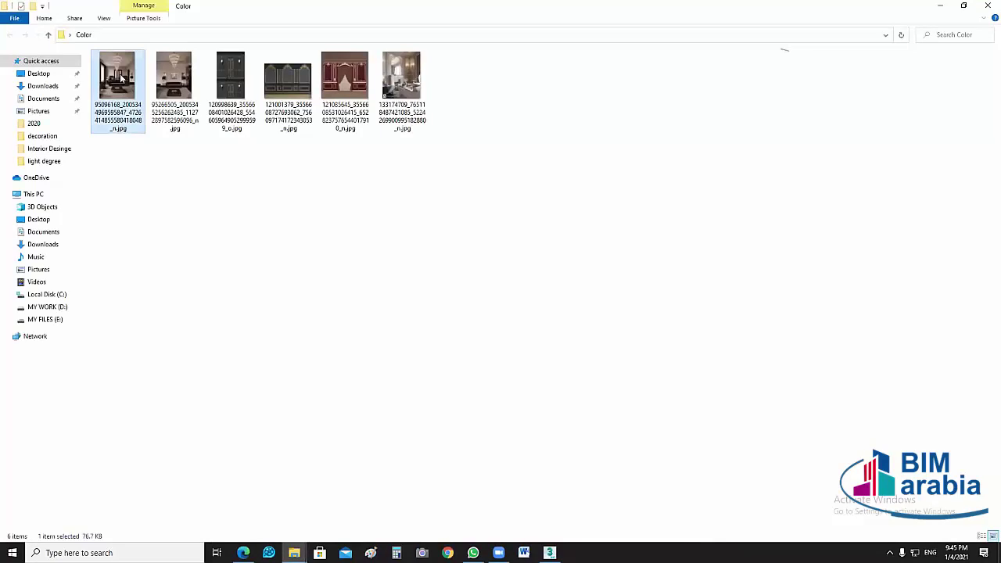
double_click(121, 78)
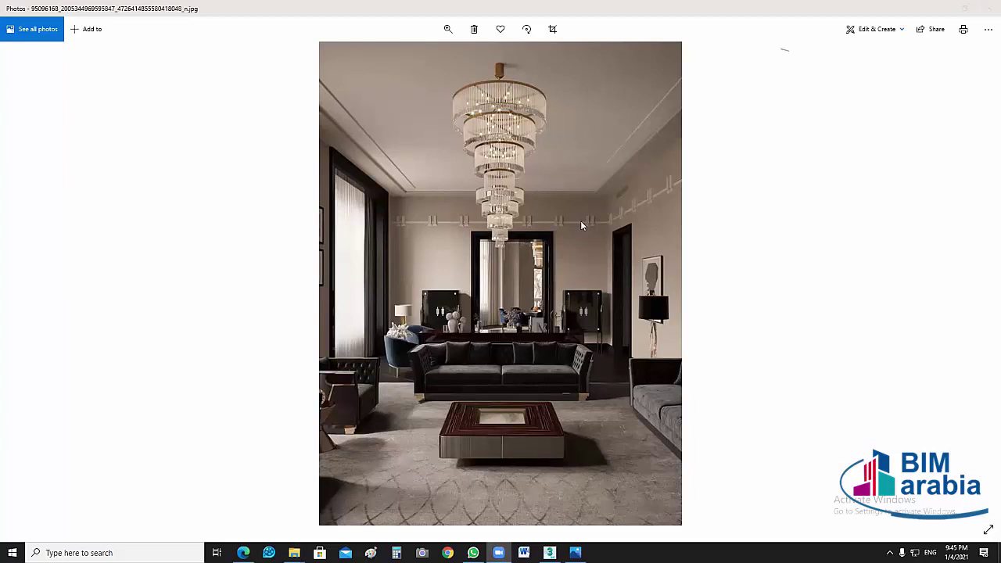
scroll(581, 221, up, 2)
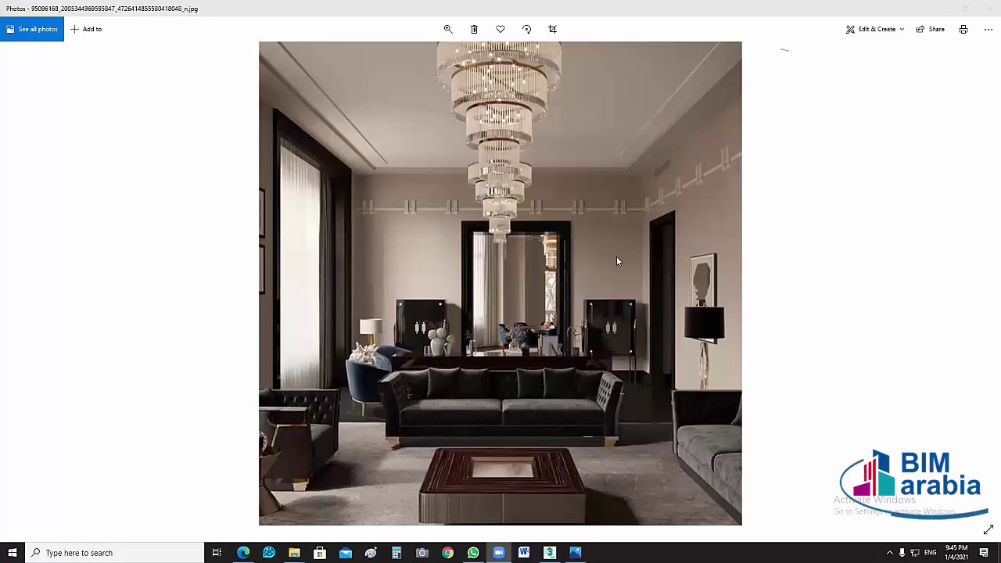
click(616, 257)
click(608, 275)
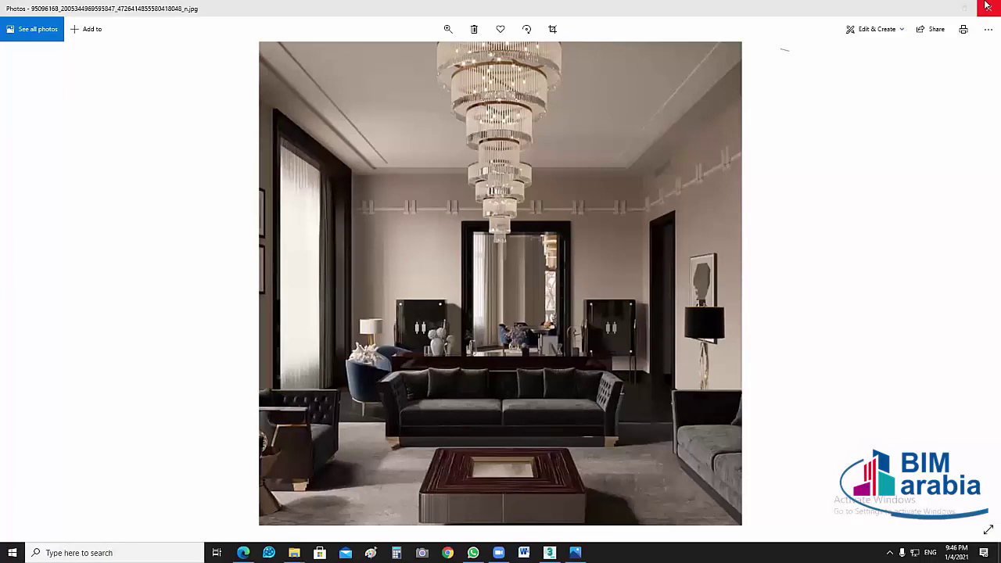
mouse_move(965, 8)
key(alt+F4)
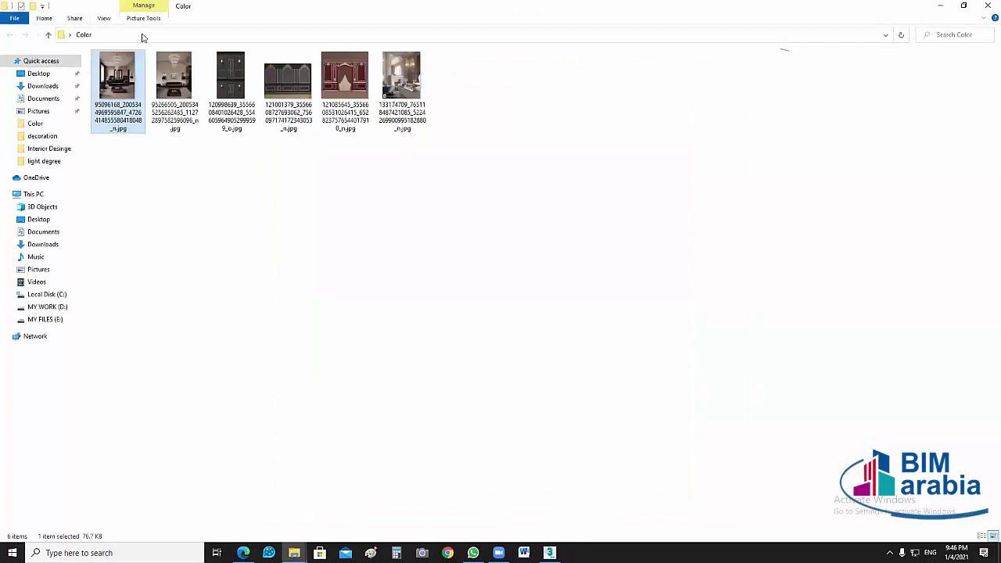
Step: View the second chandelier living-room image, then open the dark panelled doors image
ctrl+scroll(422, 299, up, 2)
click(329, 124)
click(329, 124)
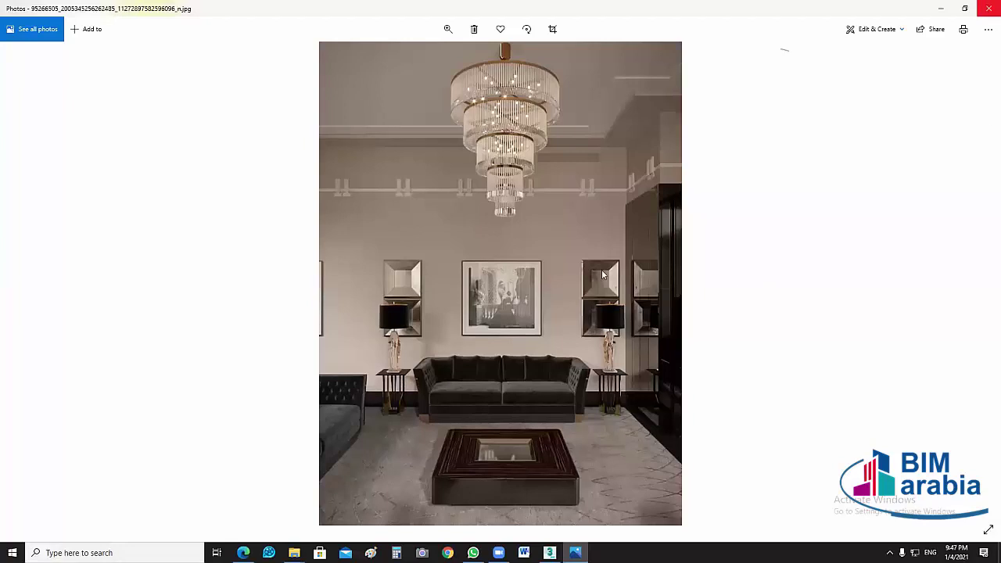
key(Escape)
double_click(467, 96)
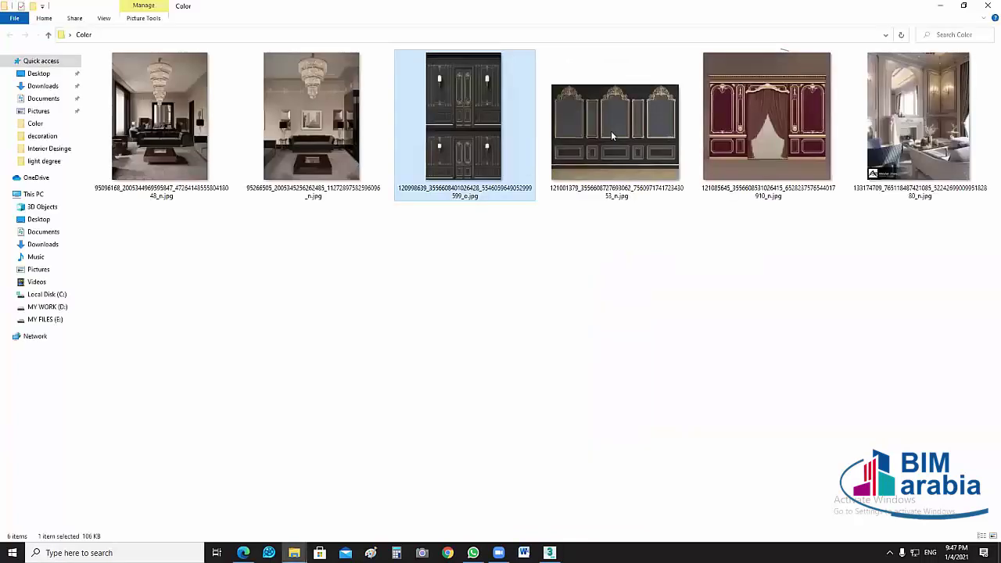
Step: Preview the gold-trimmed panelled wall and burgundy curtain wall photos, then open the classic fireplace room
double_click(611, 131)
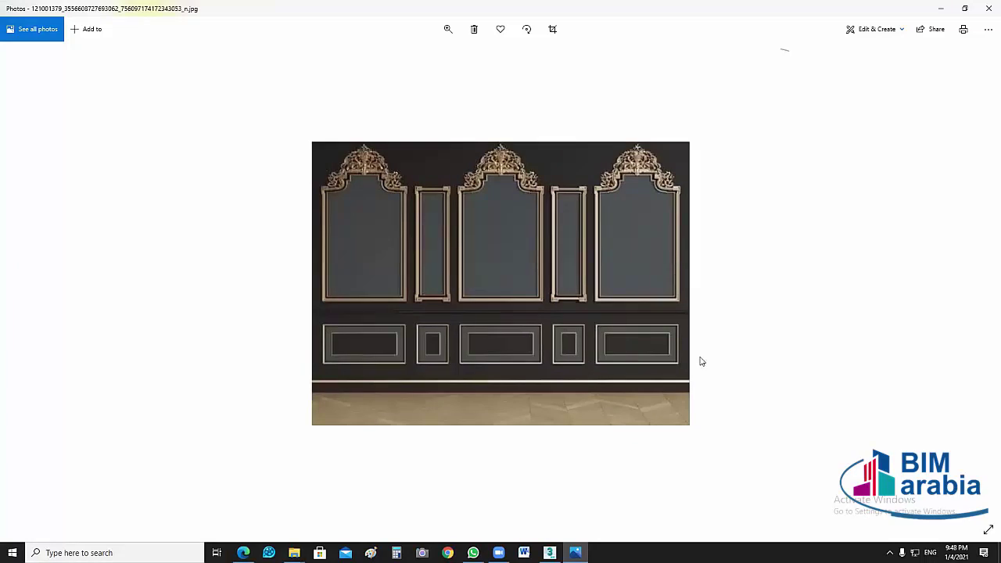
click(988, 9)
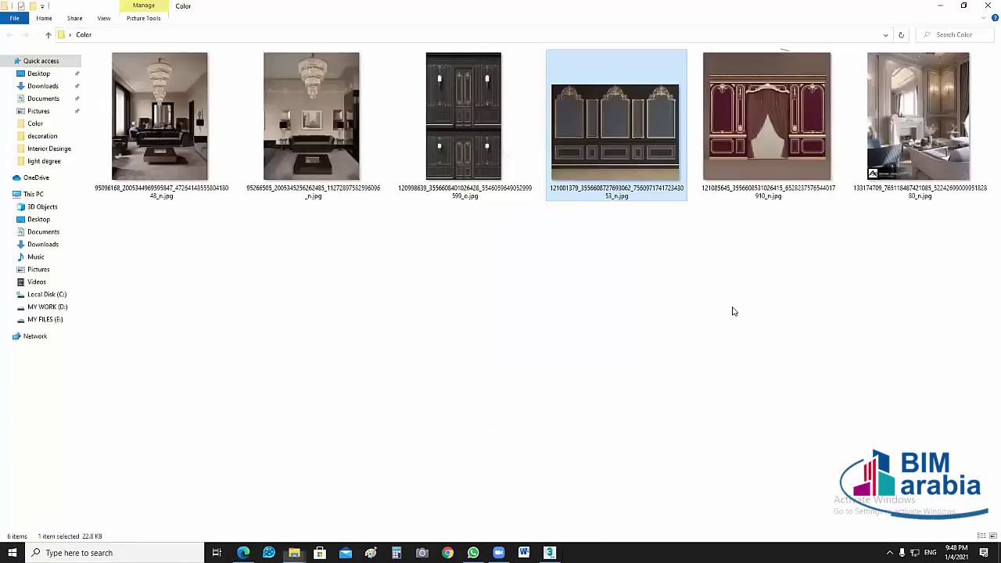
double_click(828, 115)
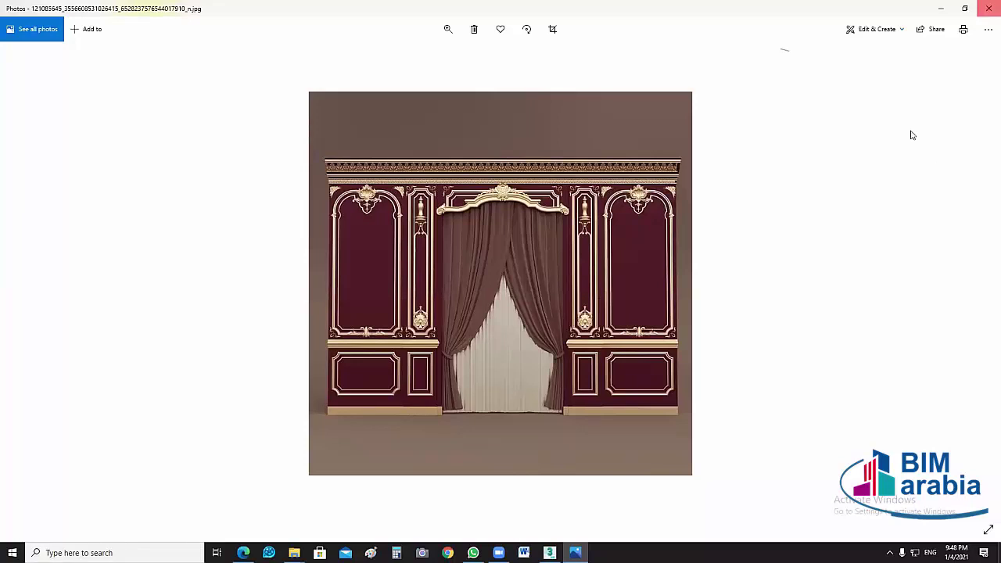
key(alt+F4)
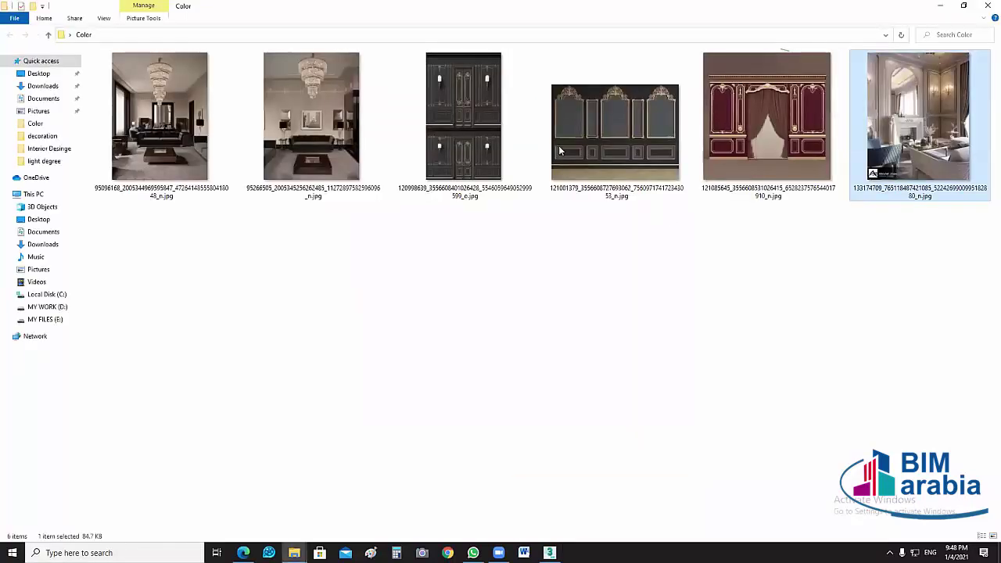
key(Return)
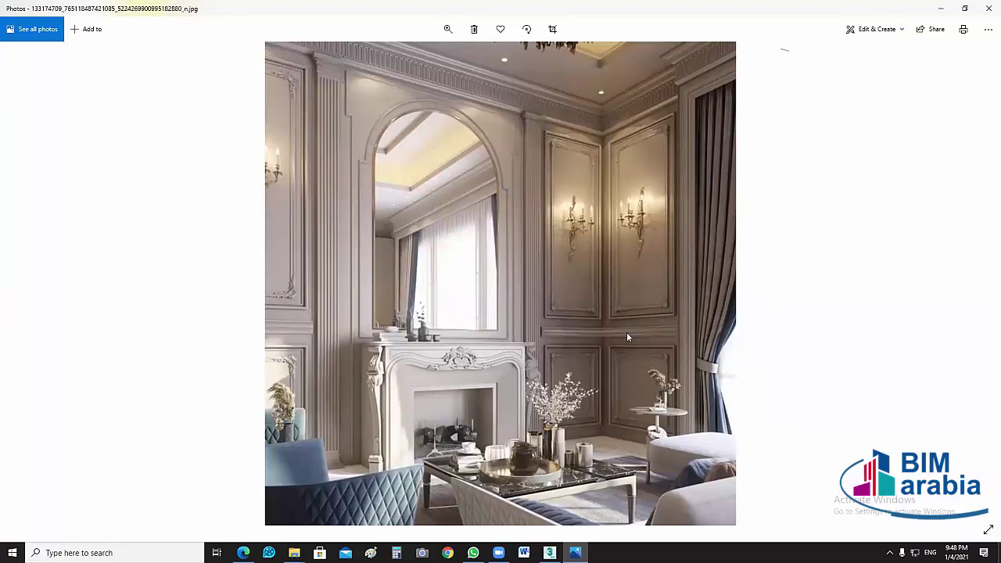
click(622, 268)
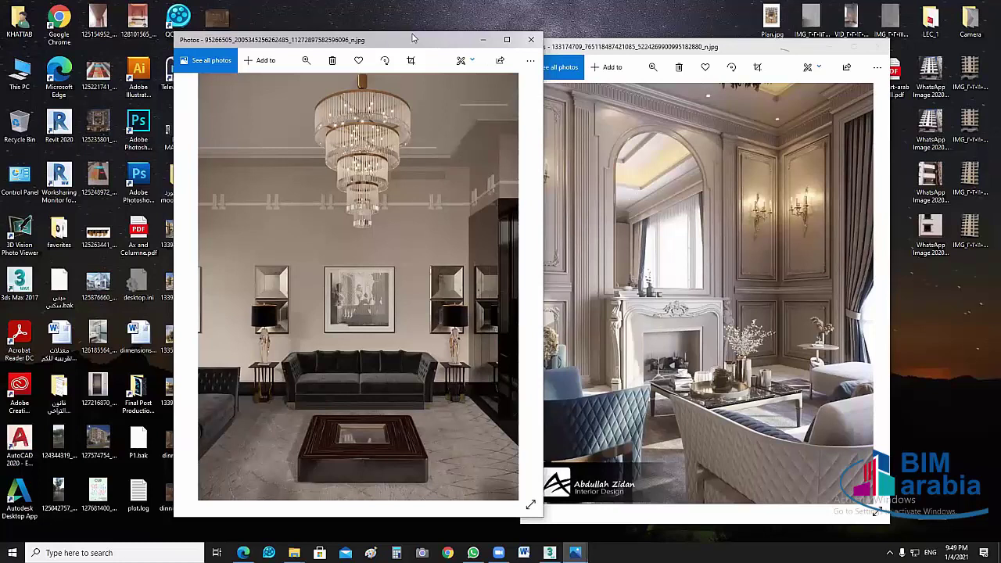
Step: Set the chandelier photo beside the fireplace photo and zoom into the fireplace, vase and coffee table
mouse_move(416, 271)
mouse_down()
mouse_move(397, 263)
mouse_move(395, 275)
mouse_up()
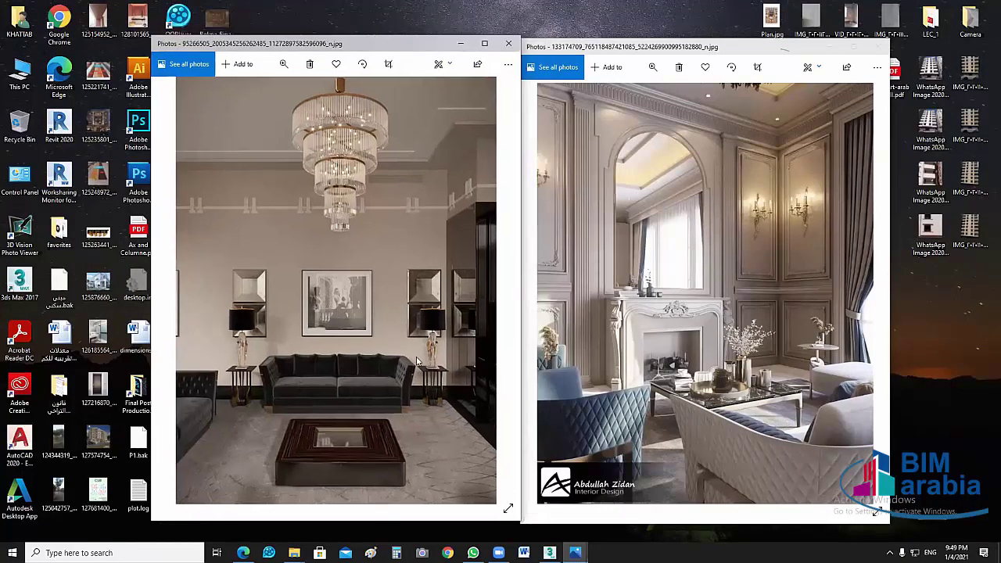
click(420, 357)
click(754, 225)
ctrl+scroll(742, 228, up, 1)
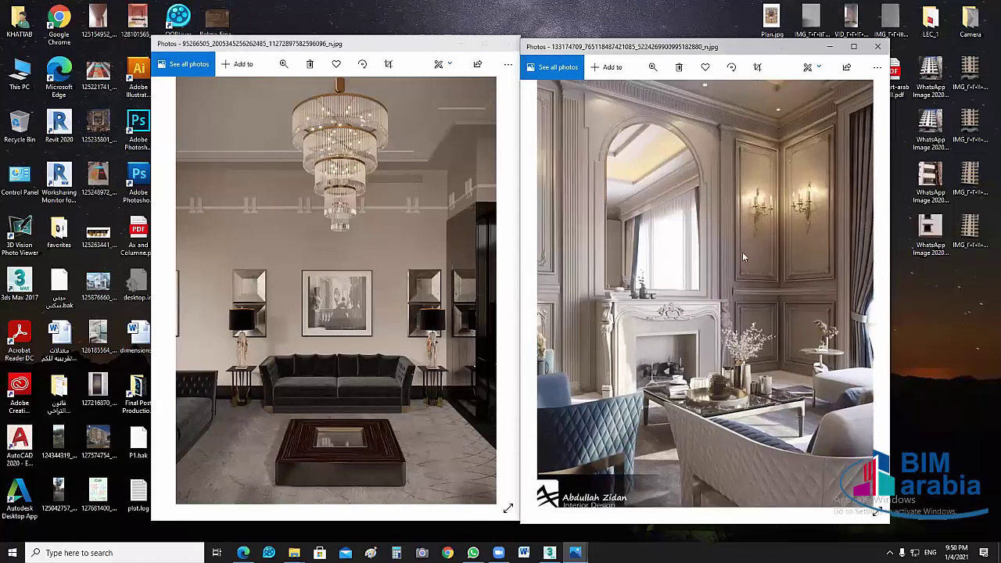
ctrl+scroll(744, 192, up, 1)
ctrl+scroll(693, 227, up, 1)
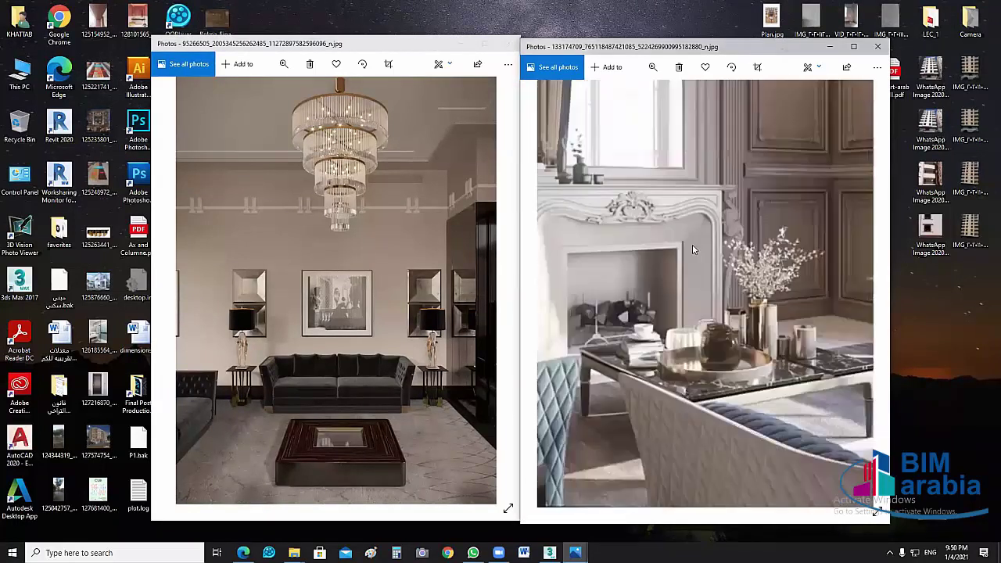
ctrl+scroll(720, 234, up, 1)
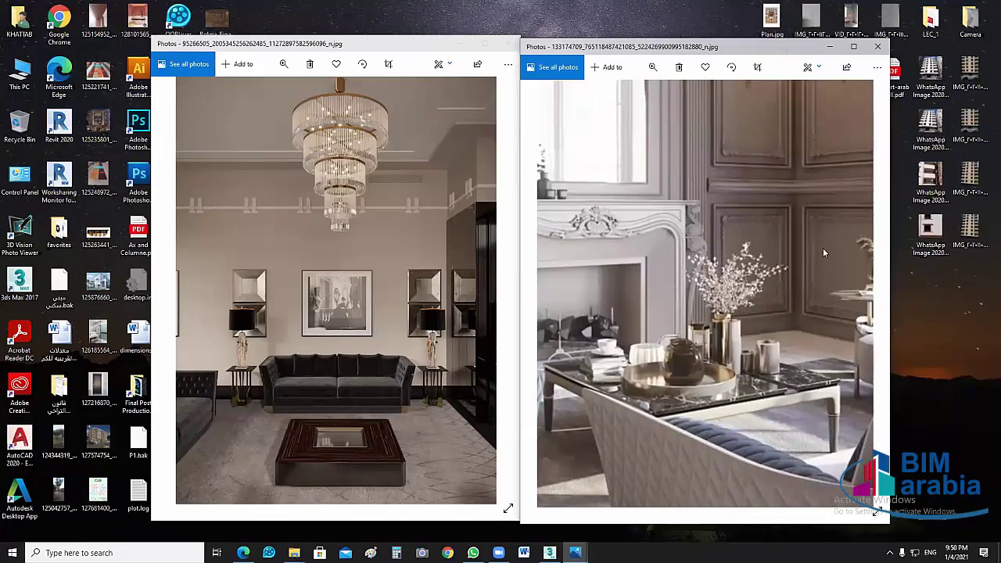
ctrl+scroll(688, 296, down, 1)
ctrl+scroll(756, 286, up, 1)
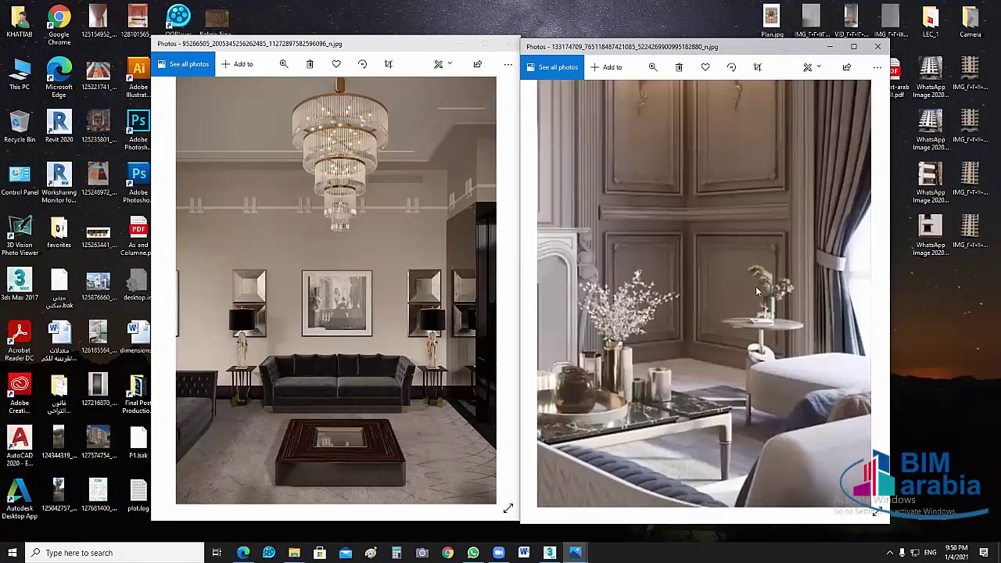
ctrl+scroll(775, 255, down, 1)
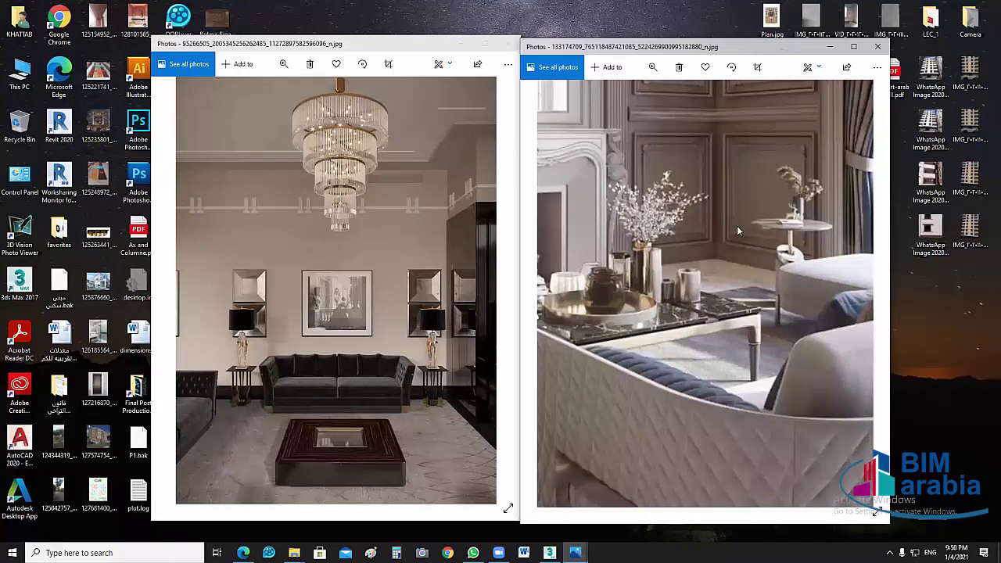
ctrl+scroll(713, 424, down, 1)
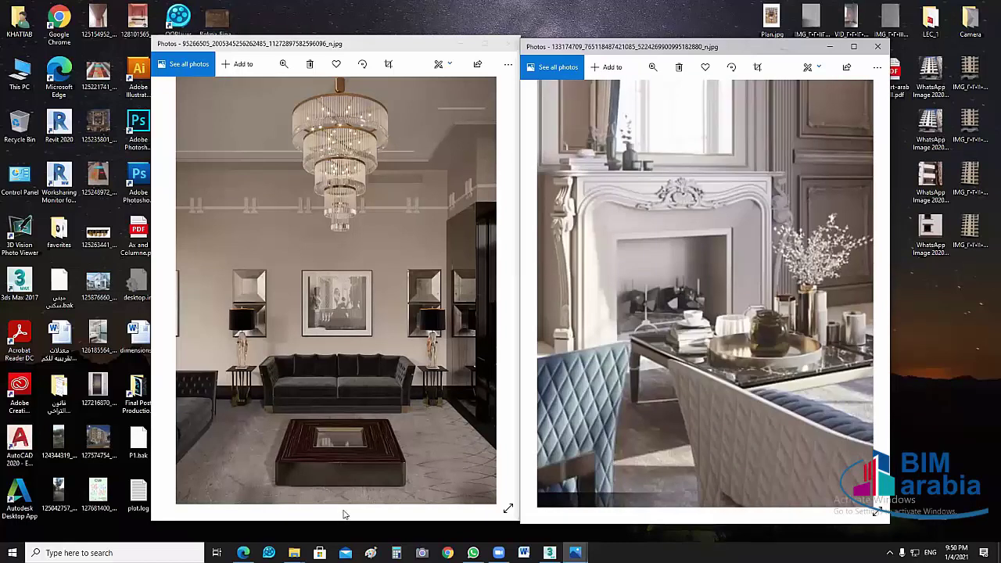
click(294, 553)
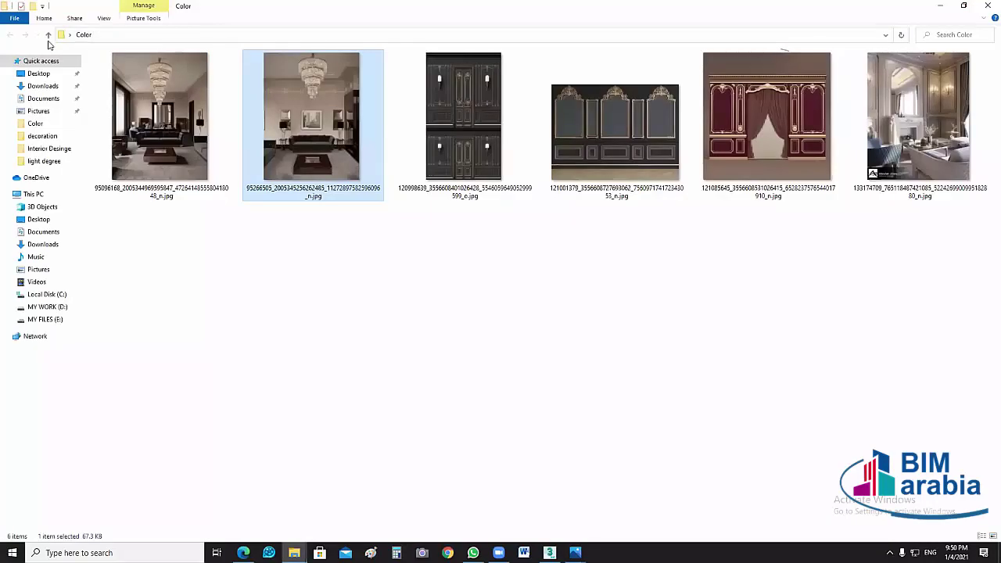
Step: View the gold classical living-room image from Interior Desinge, then close it back to the folder
click(48, 35)
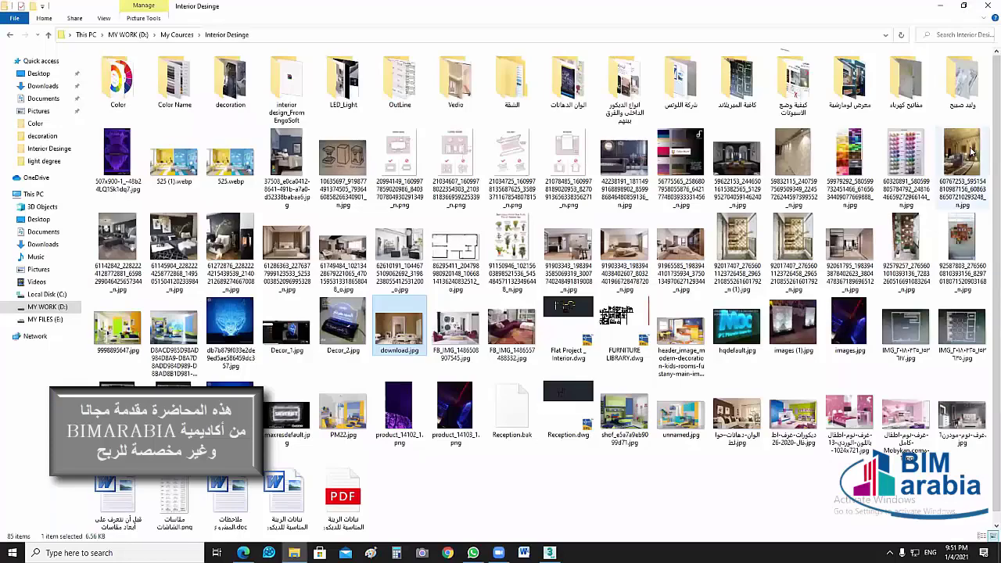
double_click(970, 153)
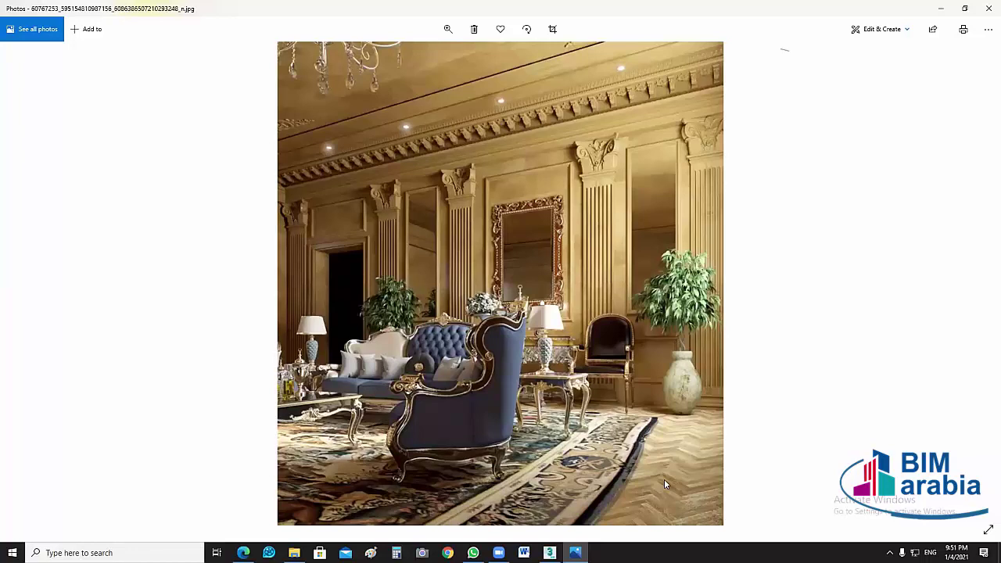
click(664, 480)
key(alt+F4)
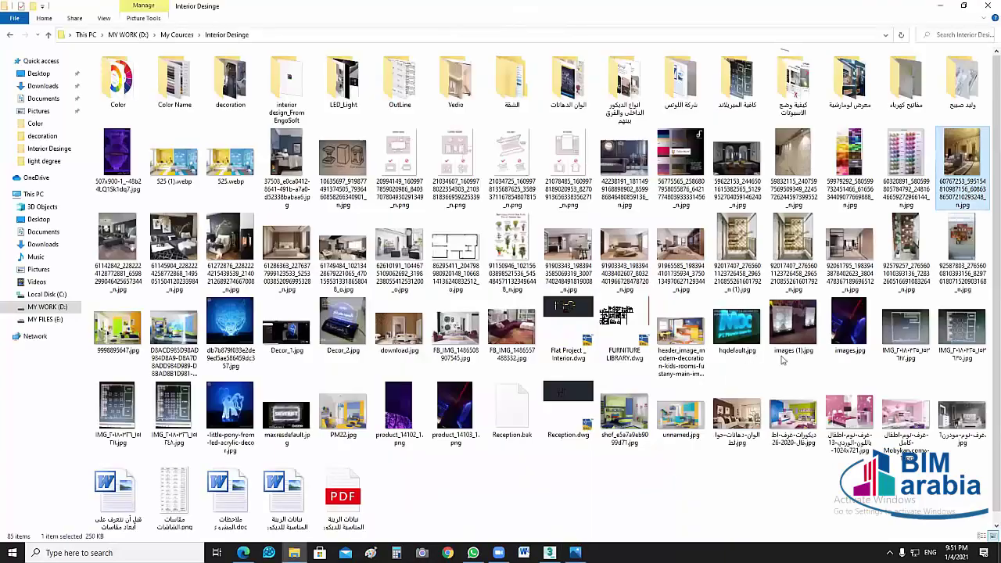
Step: Switch the Interior Desinge folder view to Large icons and scroll through the thumbnails
click(782, 363)
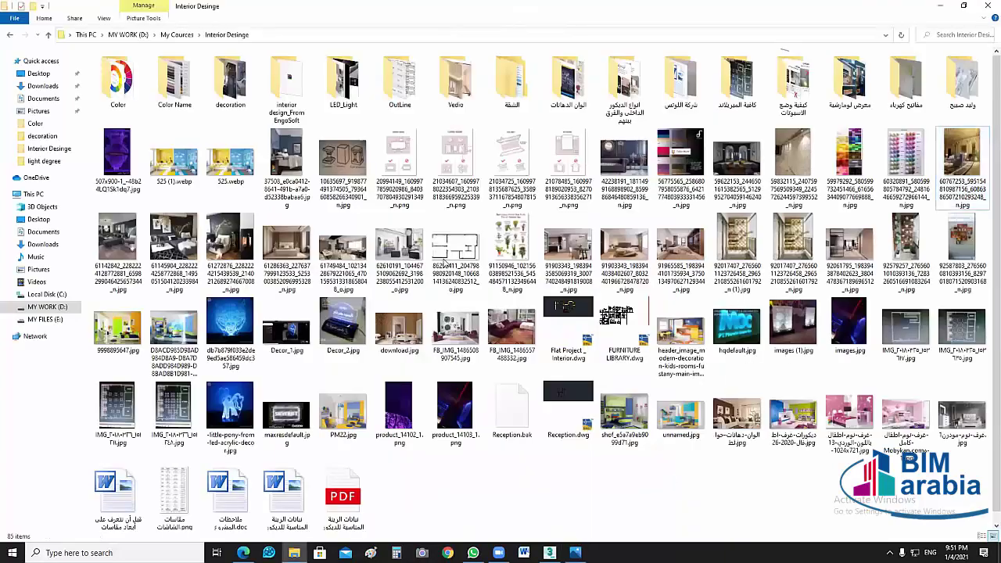
click(105, 18)
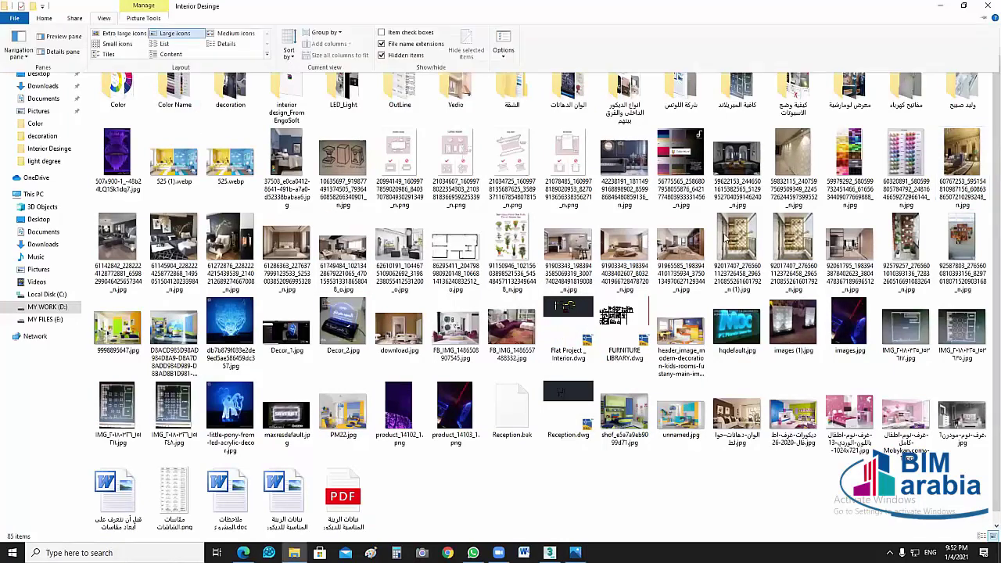
ctrl+scroll(726, 238, up, 3)
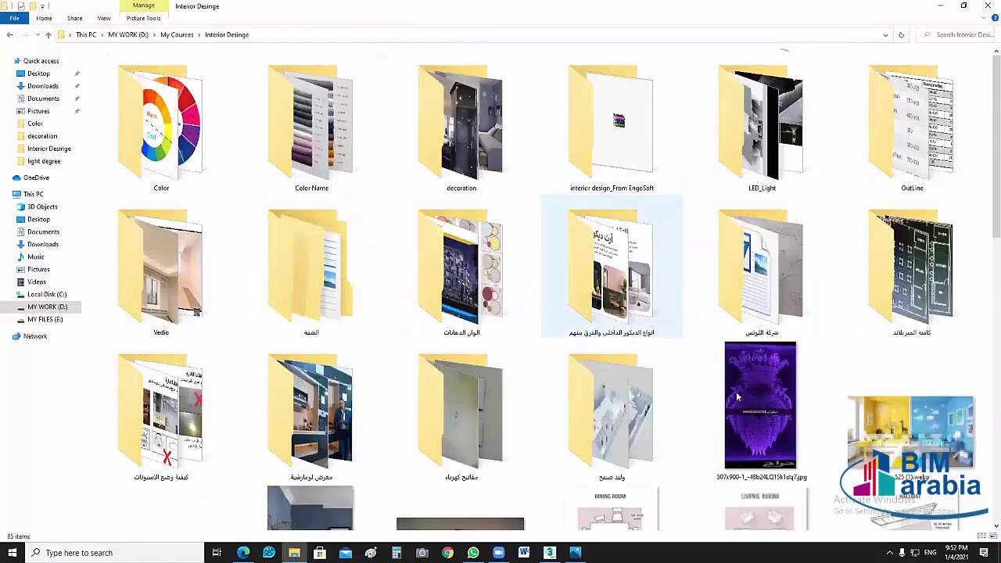
scroll(470, 328, down, 5)
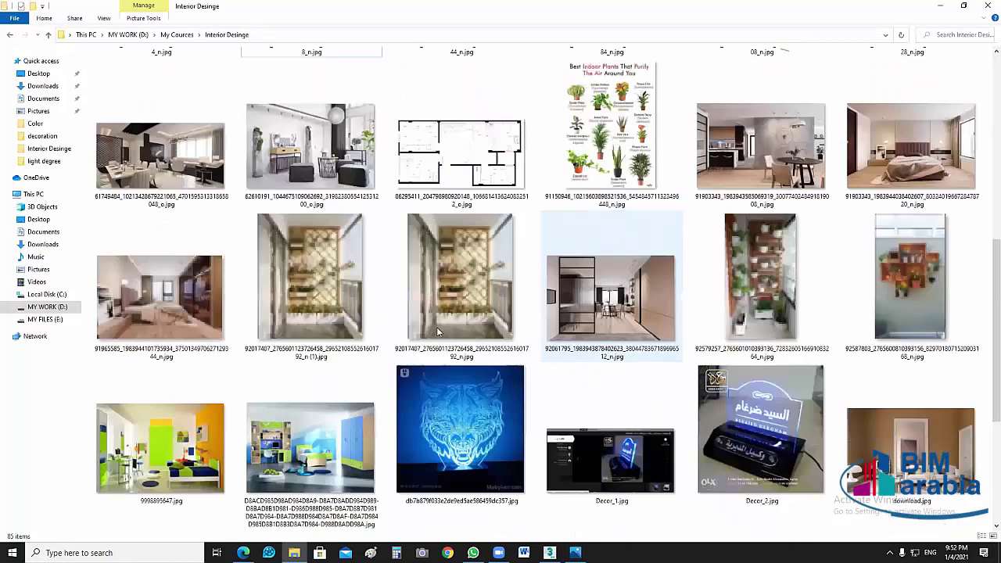
Step: Open the bedroom photo, then close both the gold living-room and bedroom photos
click(193, 325)
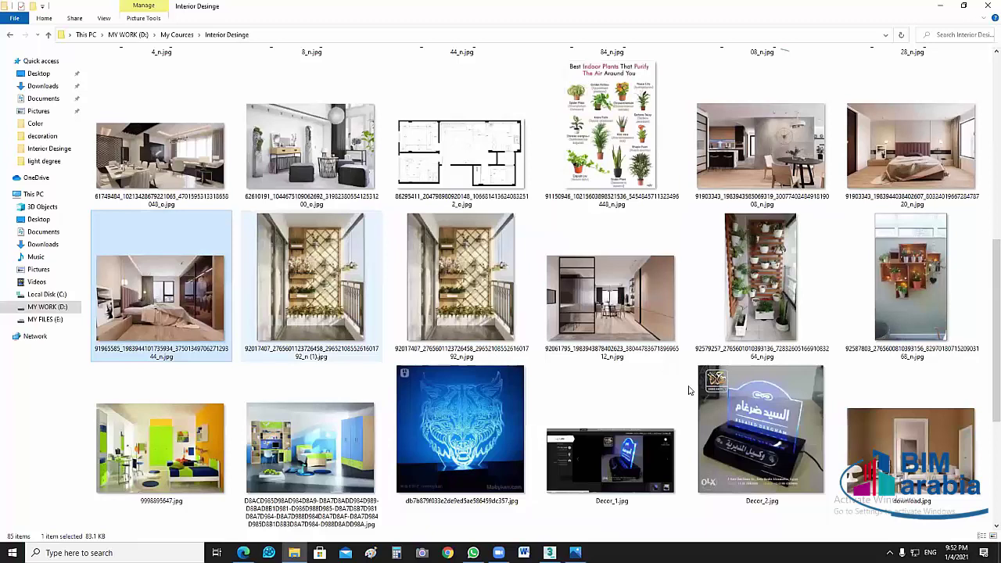
key(Return)
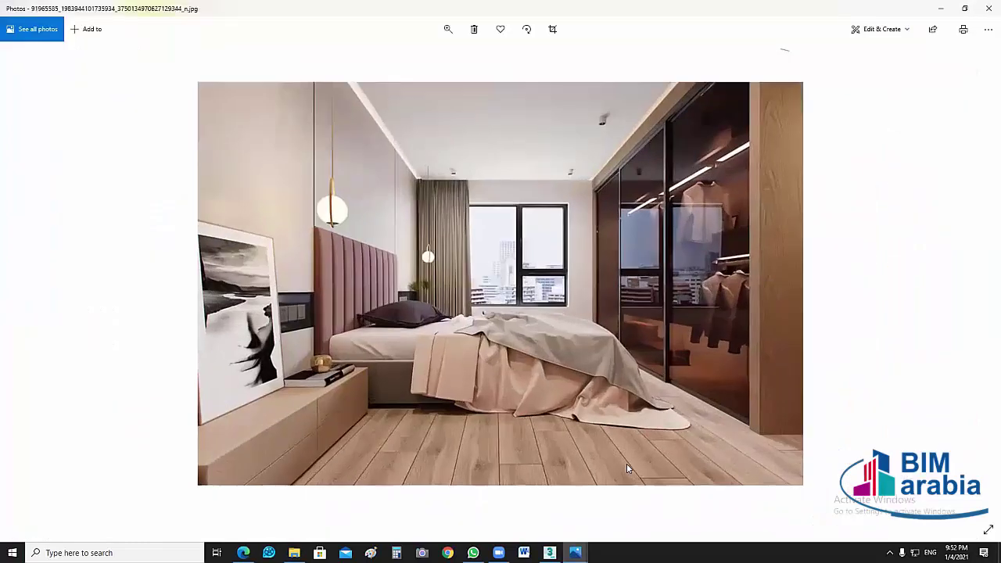
click(575, 552)
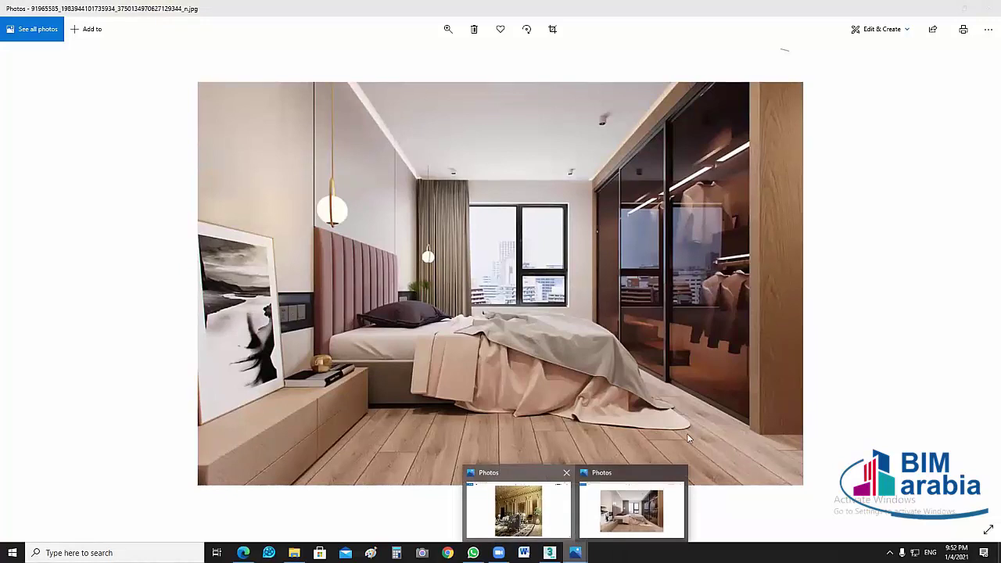
click(642, 451)
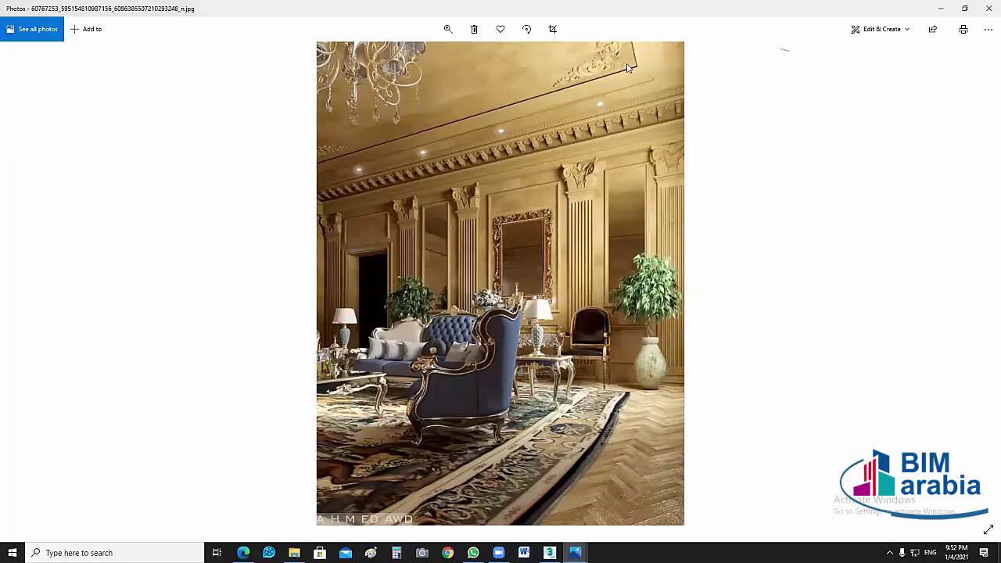
click(973, 7)
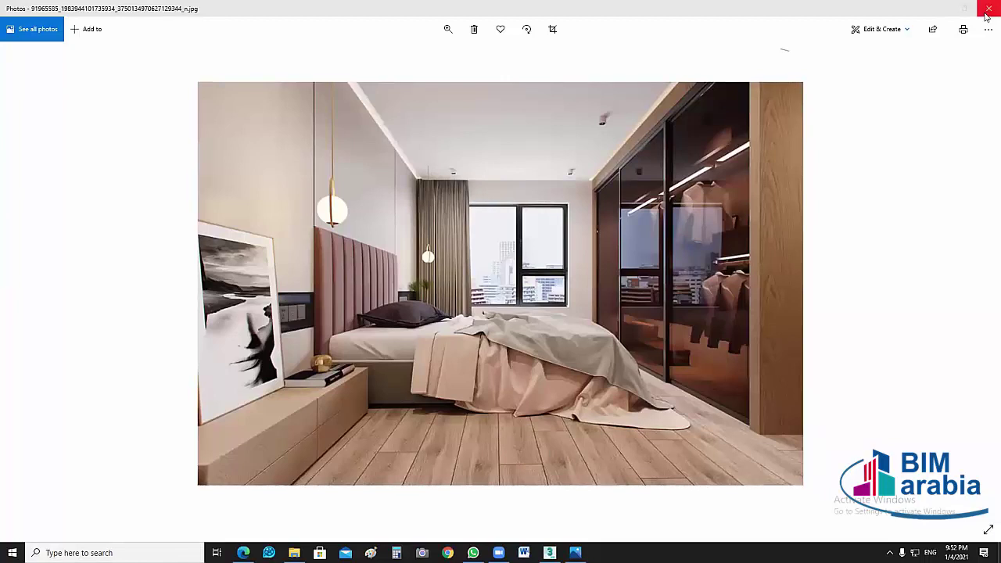
click(989, 10)
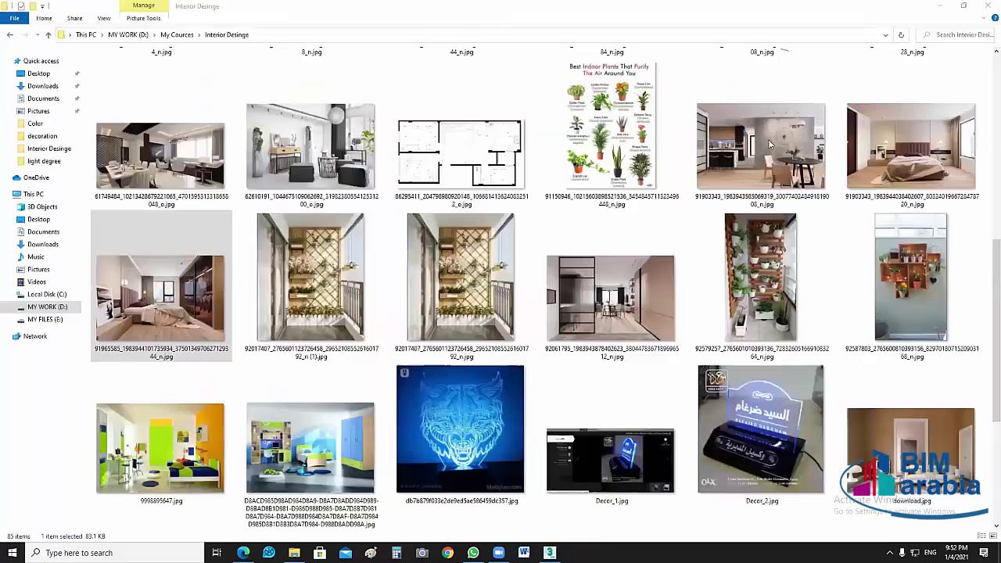
Step: Look at the kitchen-and-dining photo, then open the marble-floored dining and living room image
double_click(755, 208)
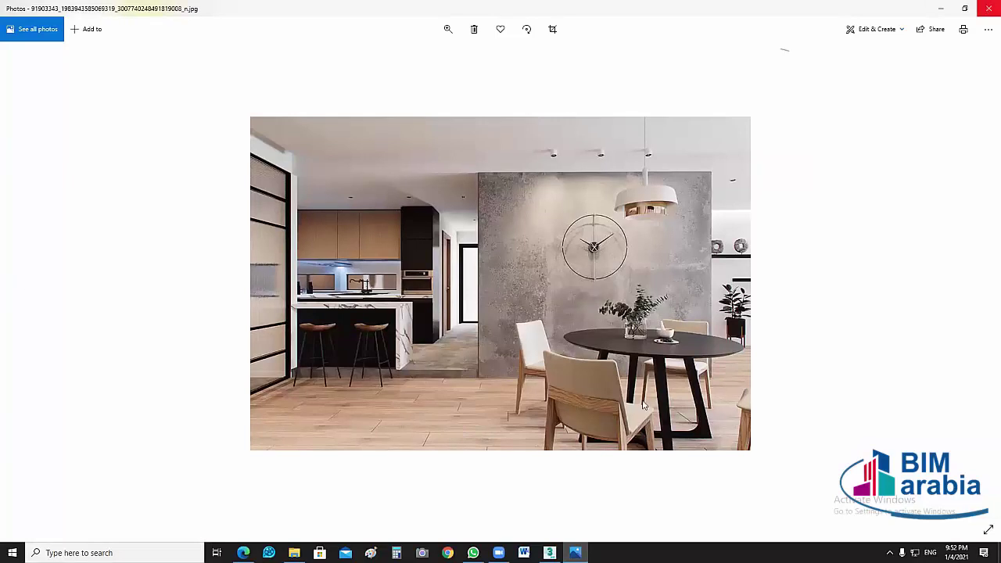
key(alt+F4)
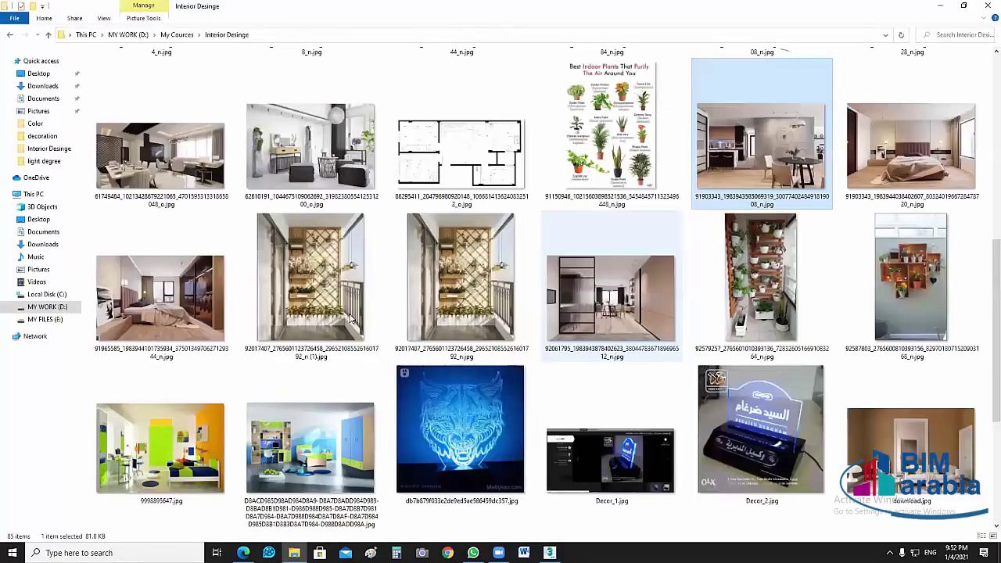
click(191, 175)
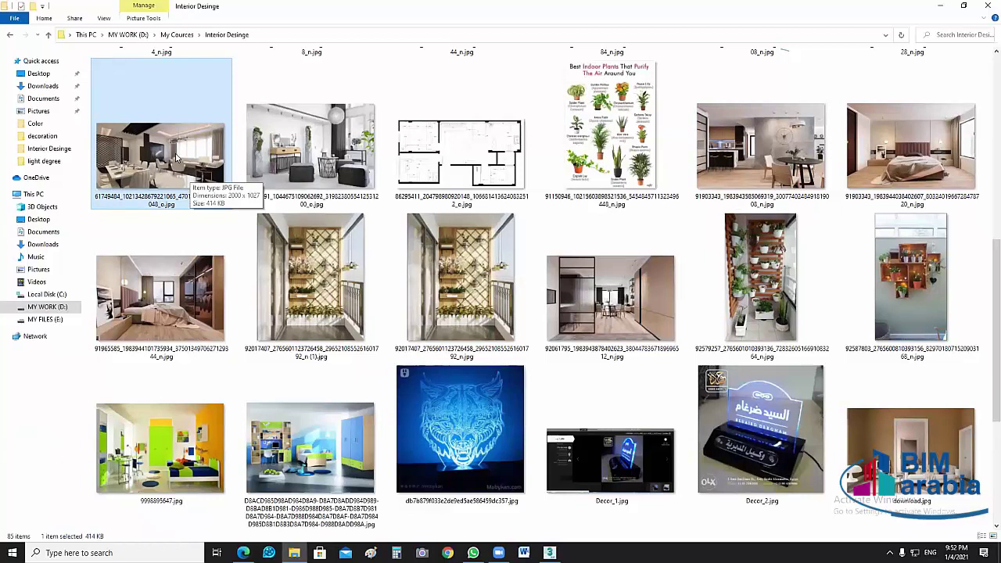
double_click(432, 370)
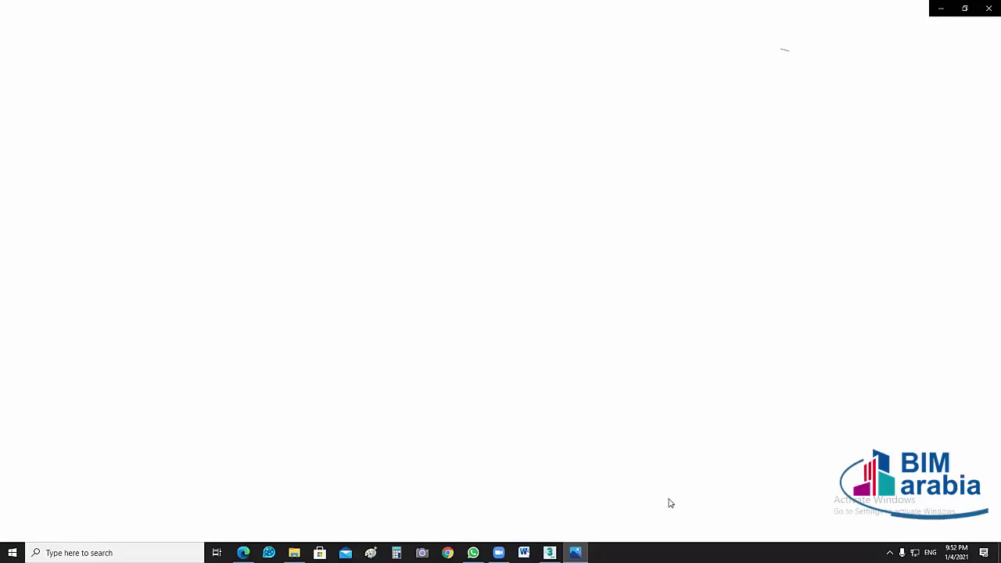
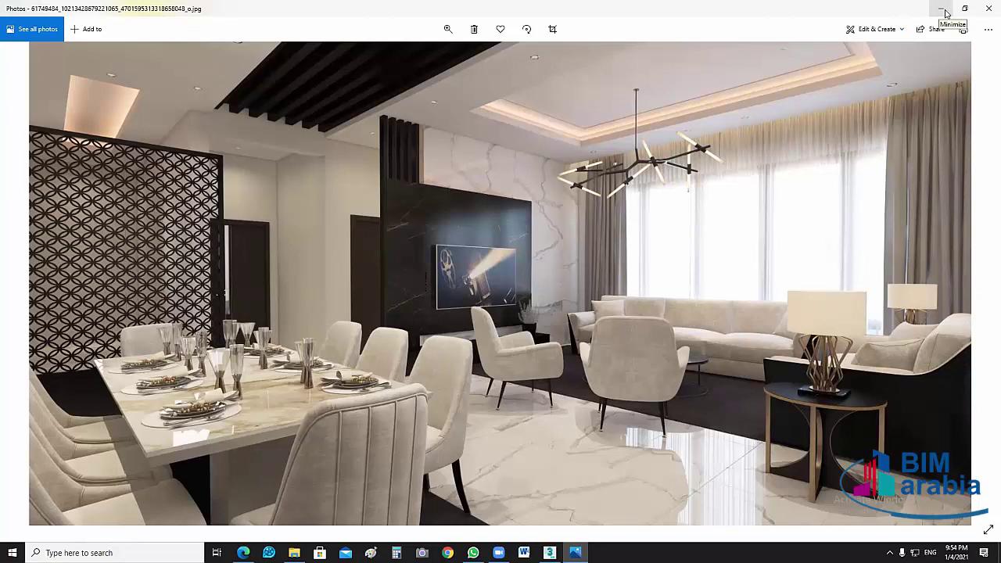
Step: Minimize the reference photo and hide the image folder to reveal the 3ds Max scene
click(945, 13)
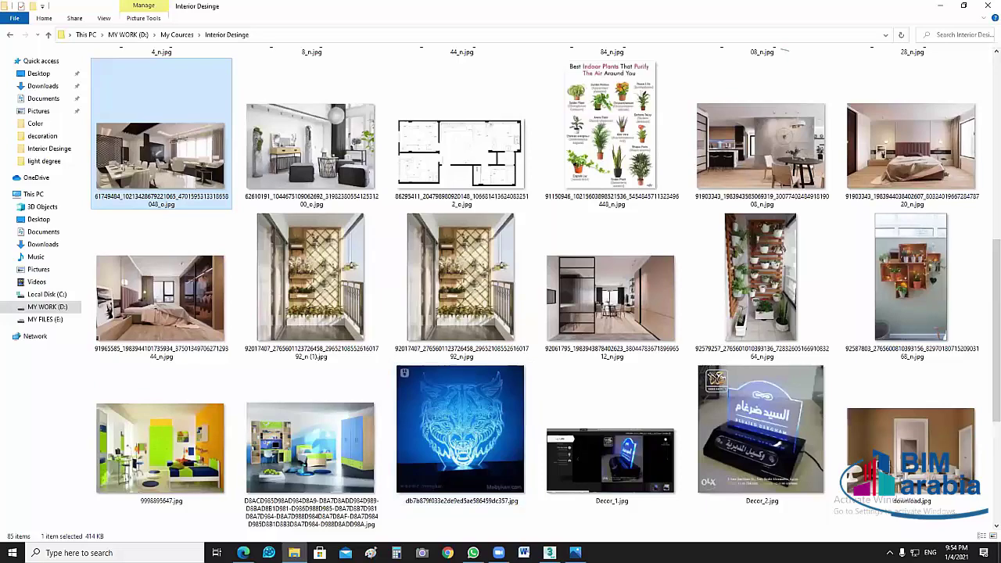
key(super+d)
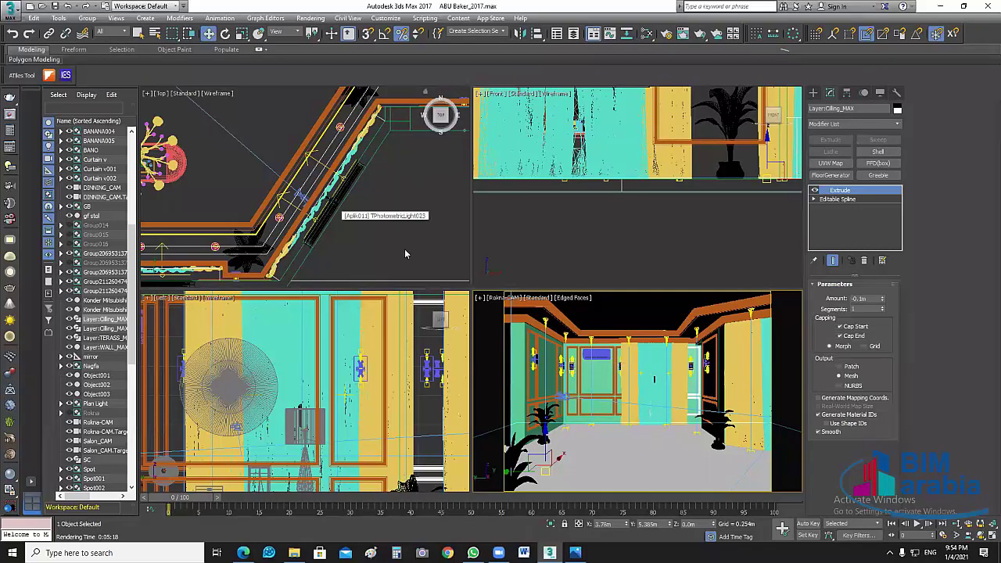
Step: Pan the Top view, then browse earlier dining room renders in the V-Ray frame buffer history
middle_drag(405, 253, 428, 209)
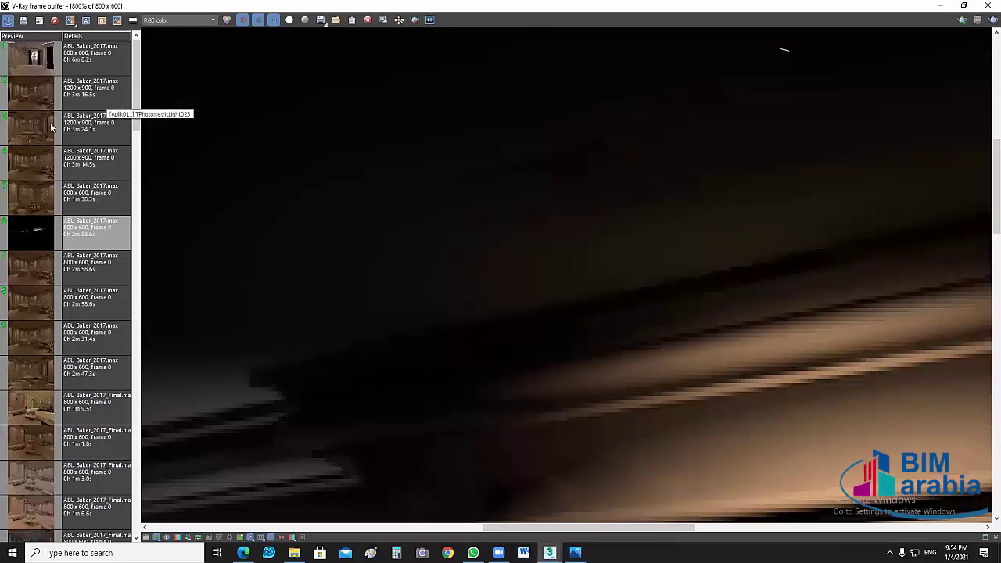
double_click(33, 99)
click(36, 127)
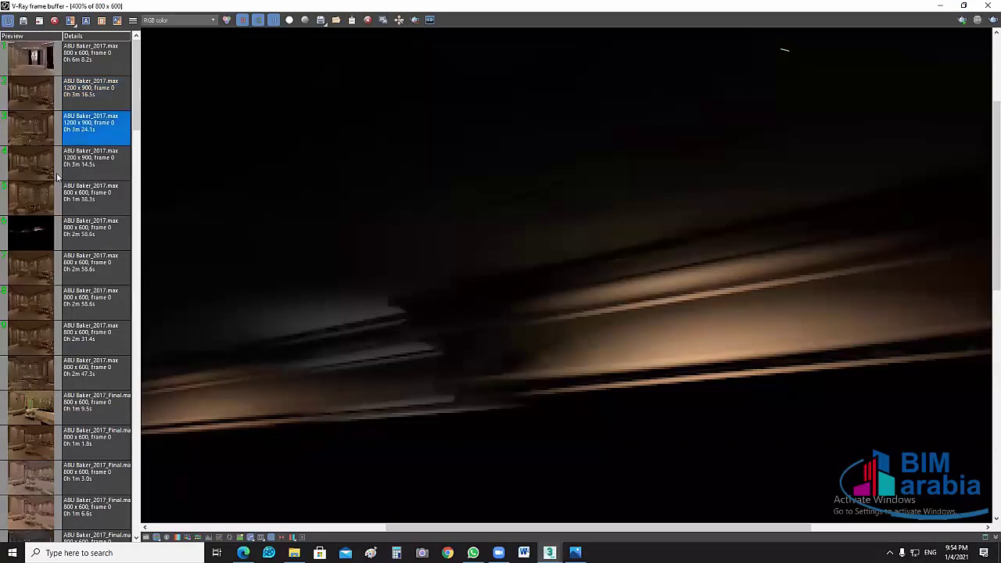
key(Down)
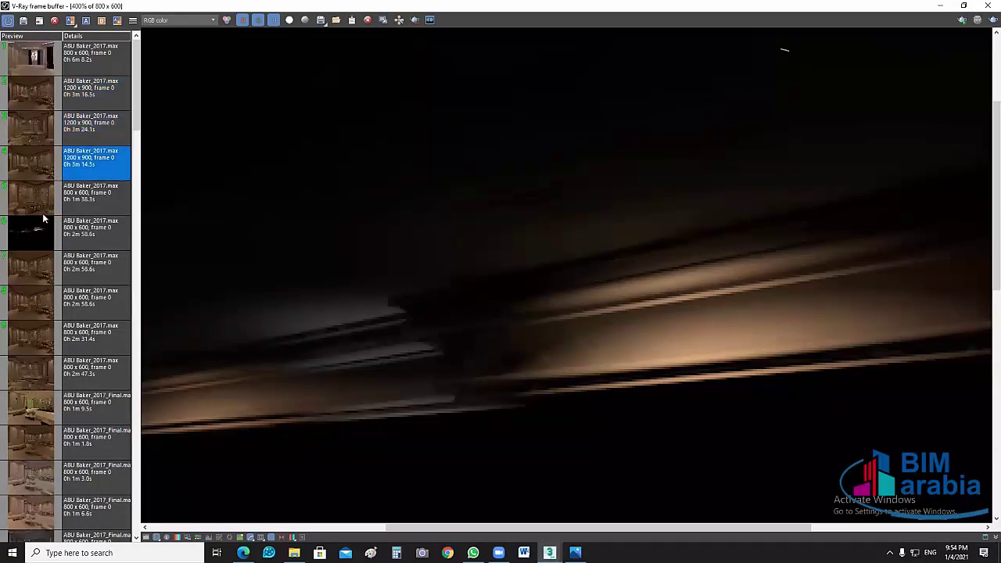
click(38, 207)
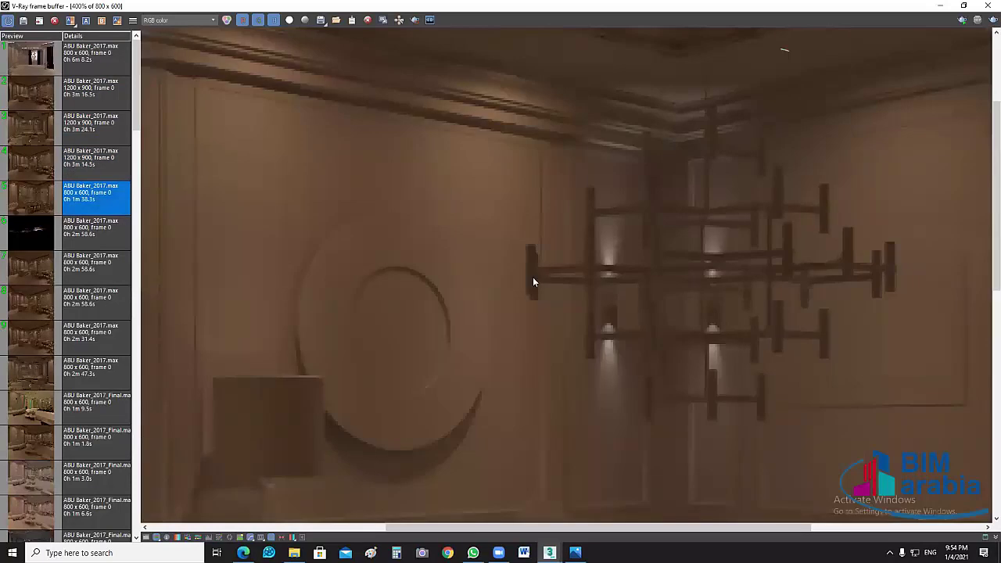
scroll(539, 243, down, 3)
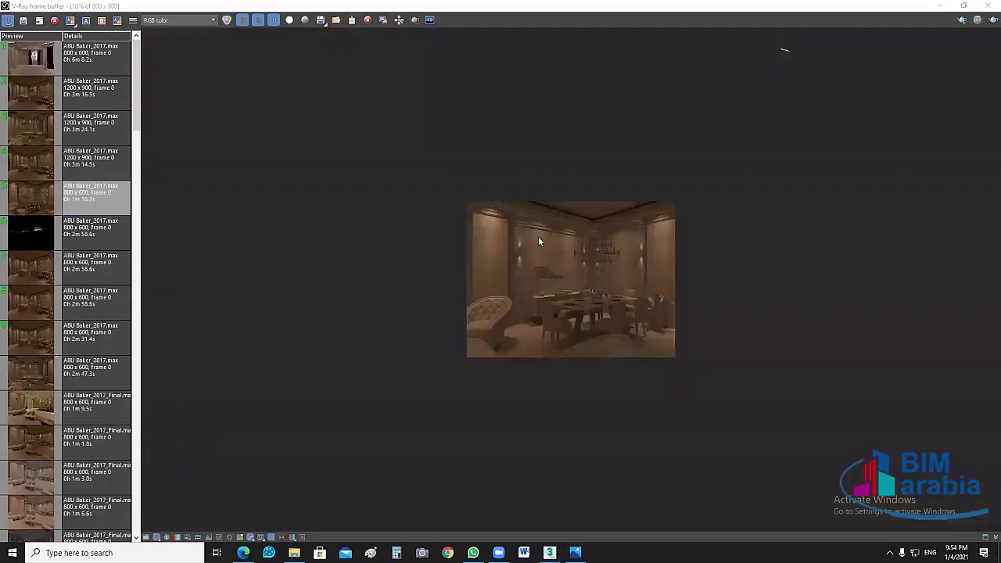
Step: View the dining room render at 100% size, then return to 3ds Max
double_click(407, 218)
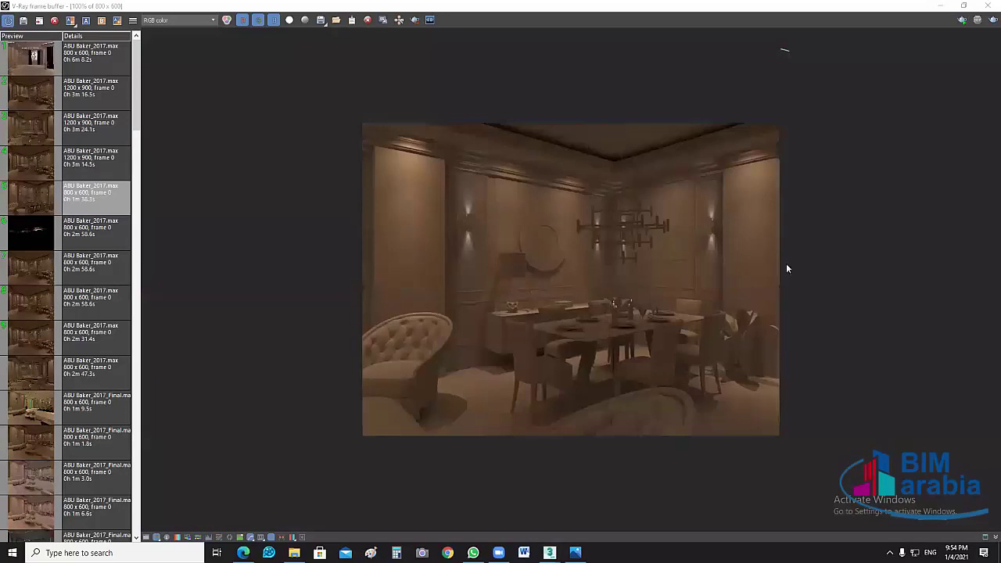
click(749, 233)
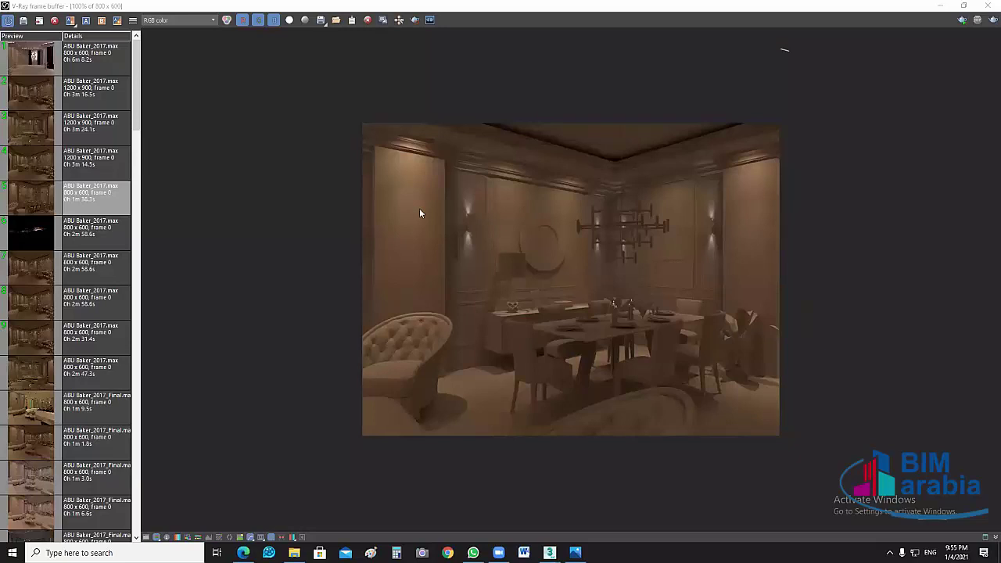
click(756, 230)
click(550, 553)
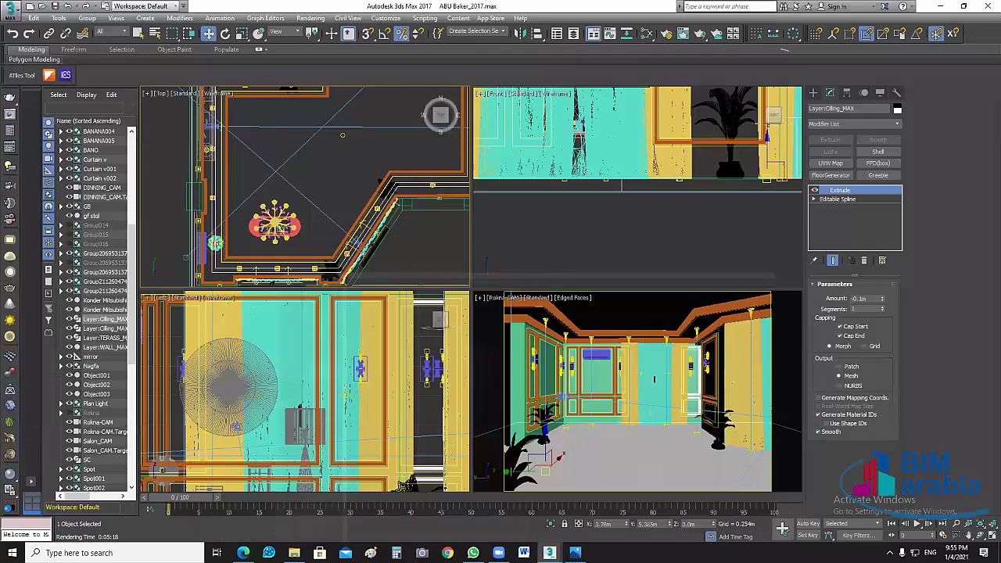
Step: Zoom into the TV wall of the dining and living room reference photo, then close it
click(550, 553)
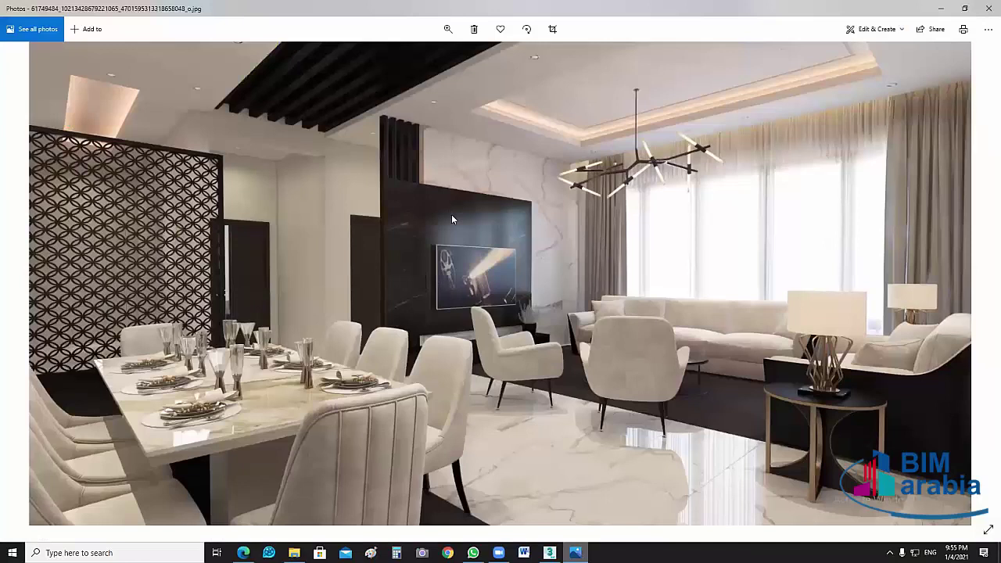
click(452, 216)
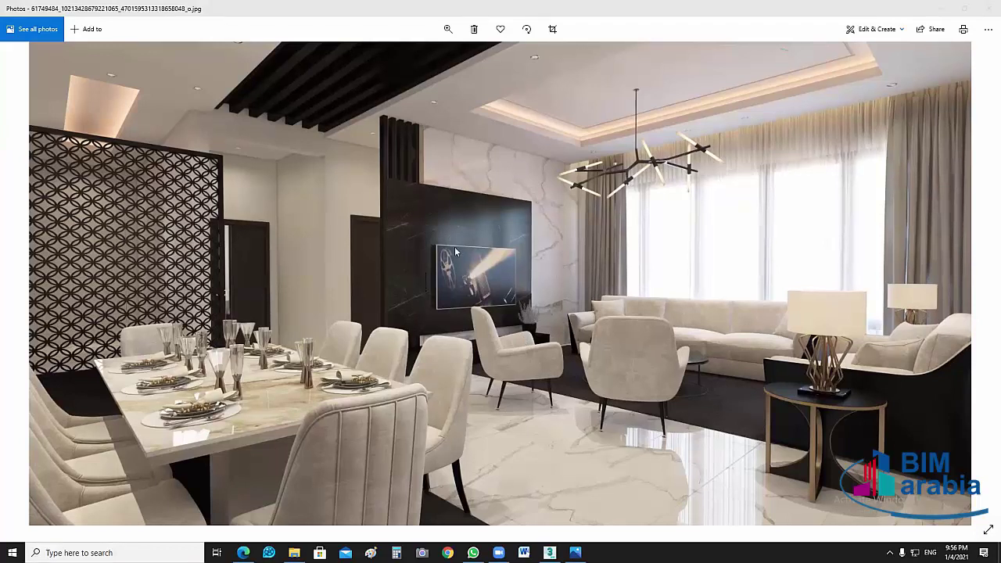
scroll(469, 281, up, 2)
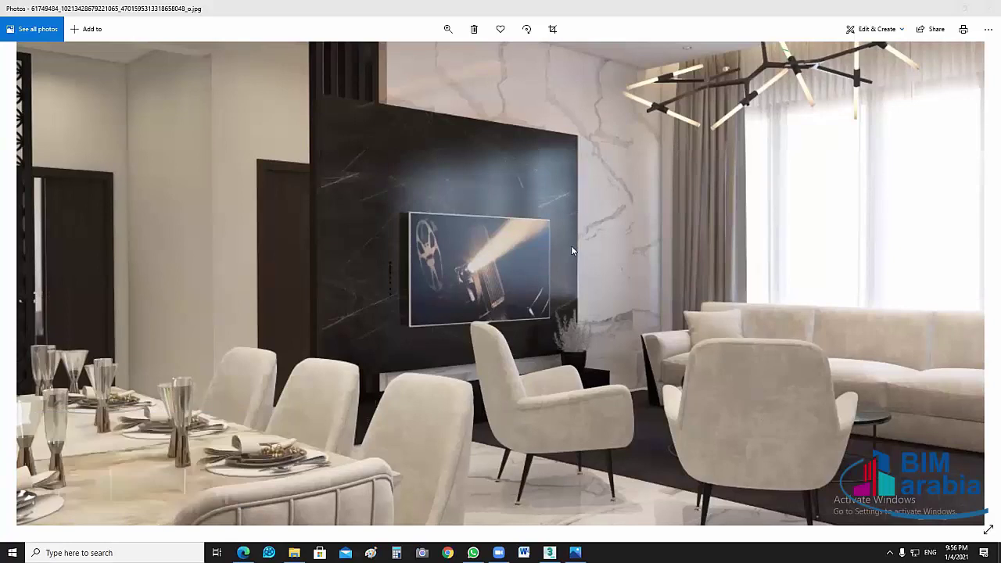
scroll(571, 246, down, 3)
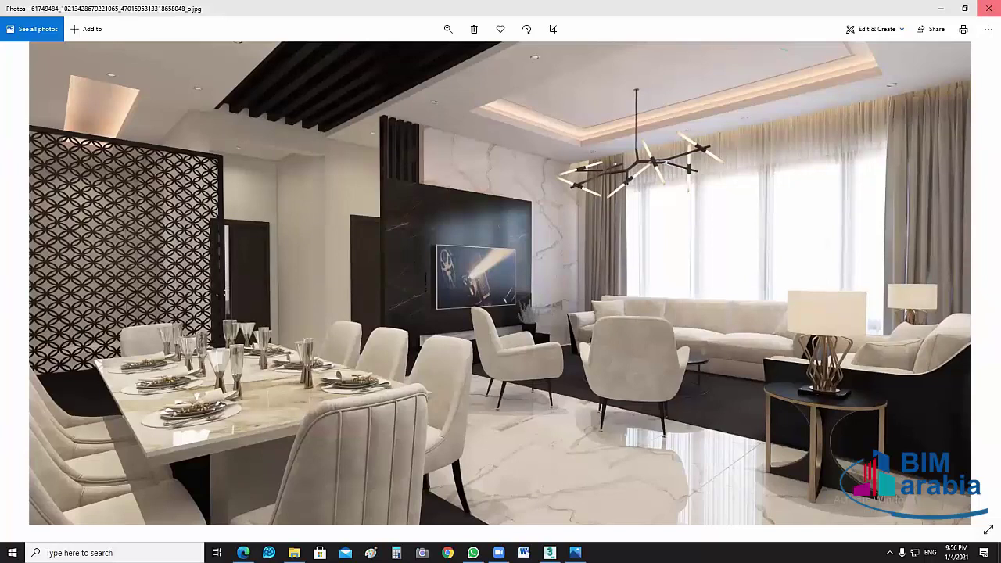
key(alt+F4)
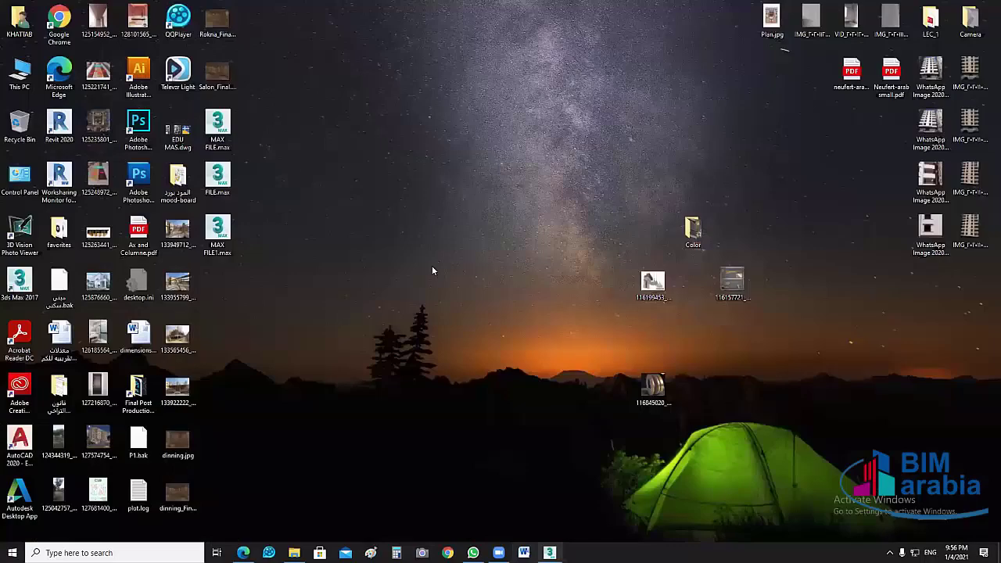
Step: Review the V-Ray dining room render, then switch over to the Interior Desinge folder
key(alt+Tab)
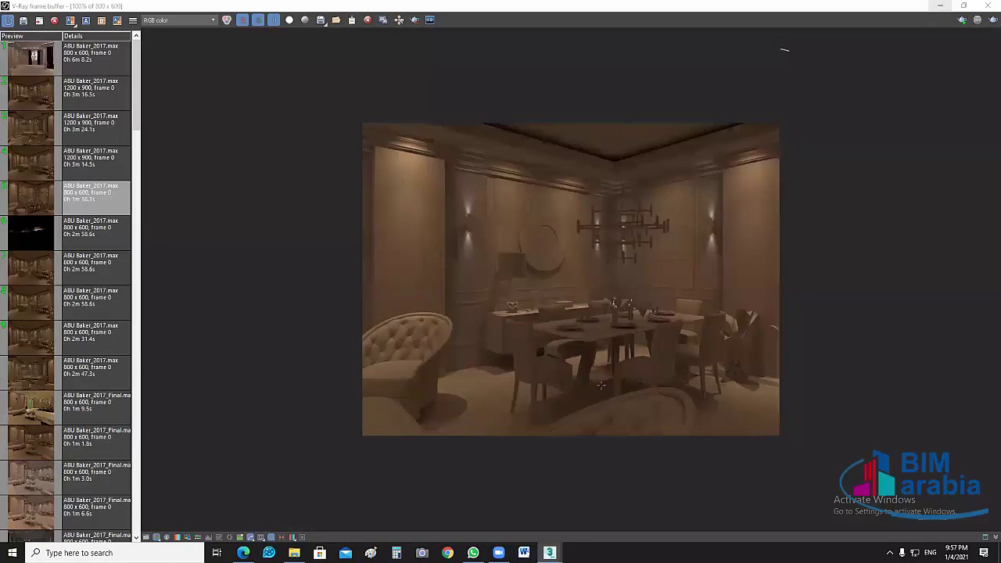
key(alt+Tab)
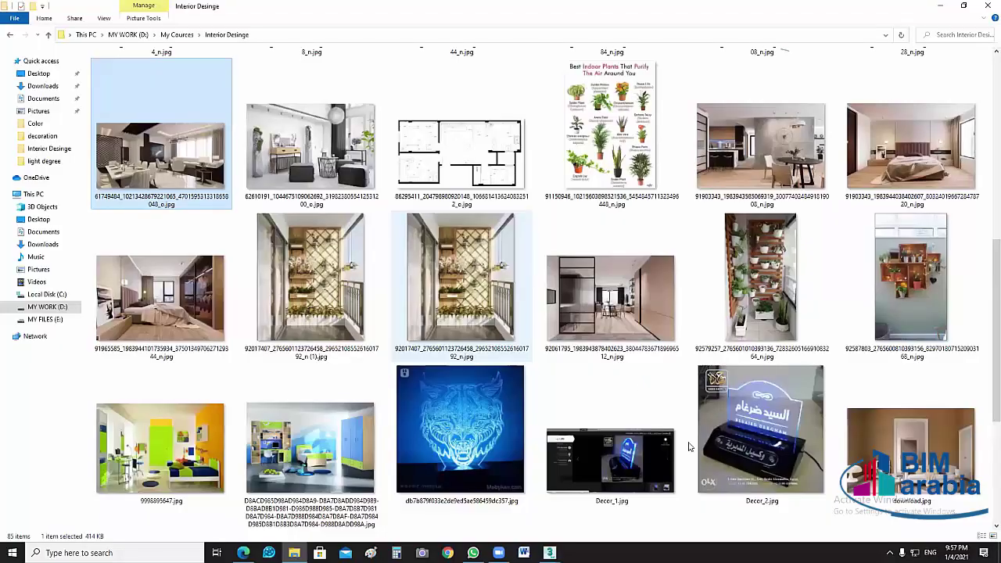
Step: View the dining and living room reference photo in Photos again, then close it
double_click(689, 446)
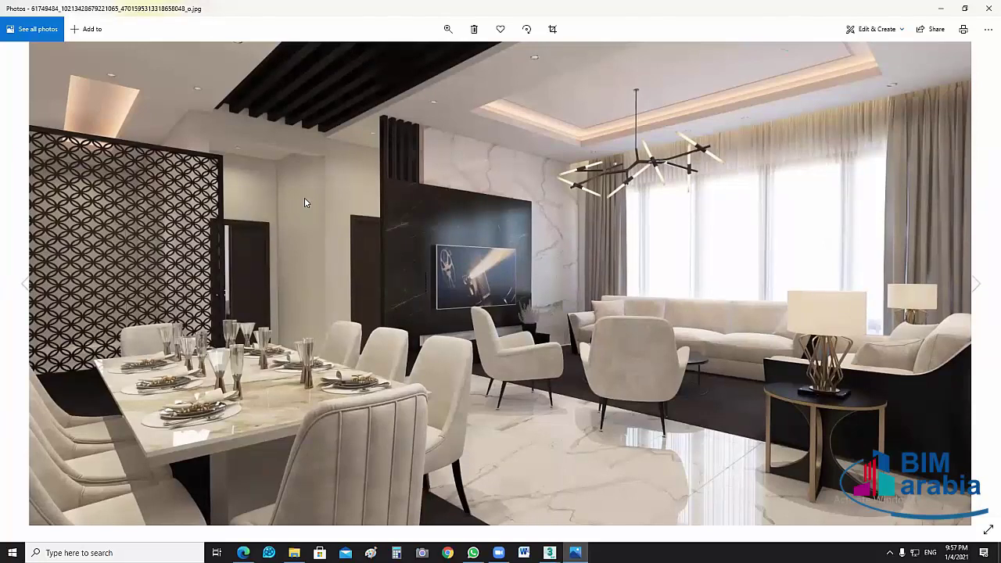
click(305, 201)
key(alt+F4)
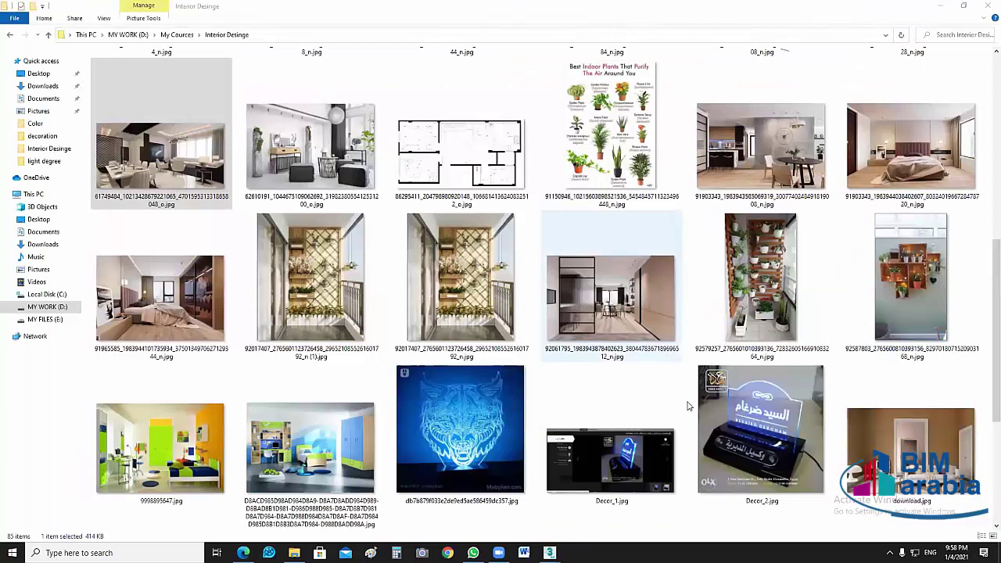
Step: Zoom around the grey modern bedroom JPG in Photos, close it and switch back to 3ds Max
scroll(688, 406, down, 5)
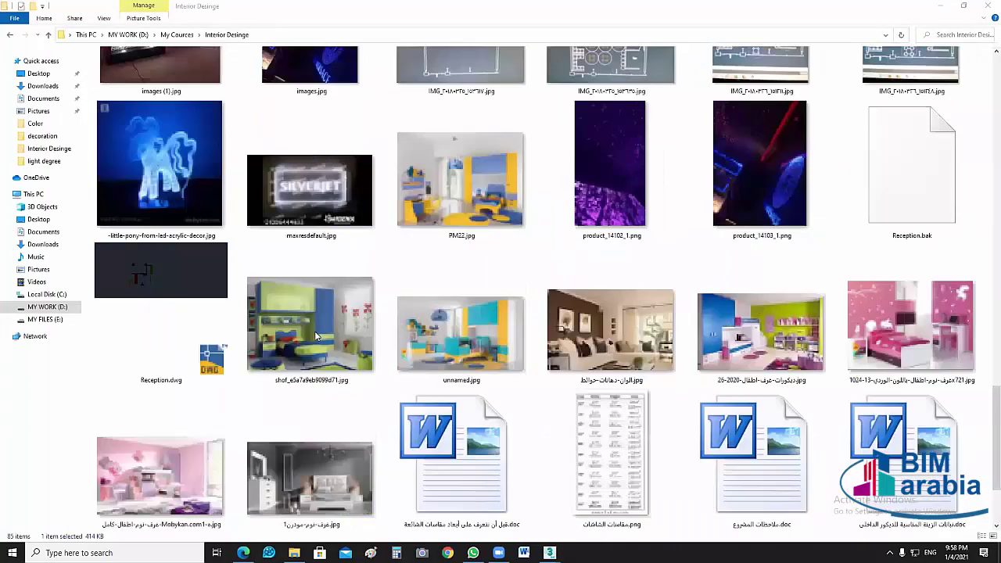
double_click(487, 347)
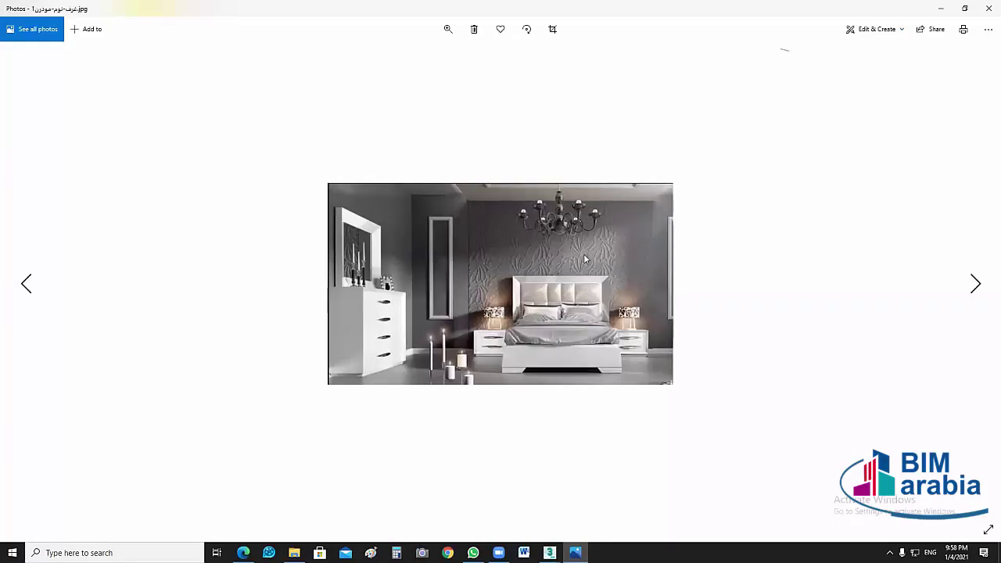
ctrl+scroll(584, 259, up, 3)
ctrl+scroll(447, 176, down, 2)
ctrl+scroll(377, 125, down, 2)
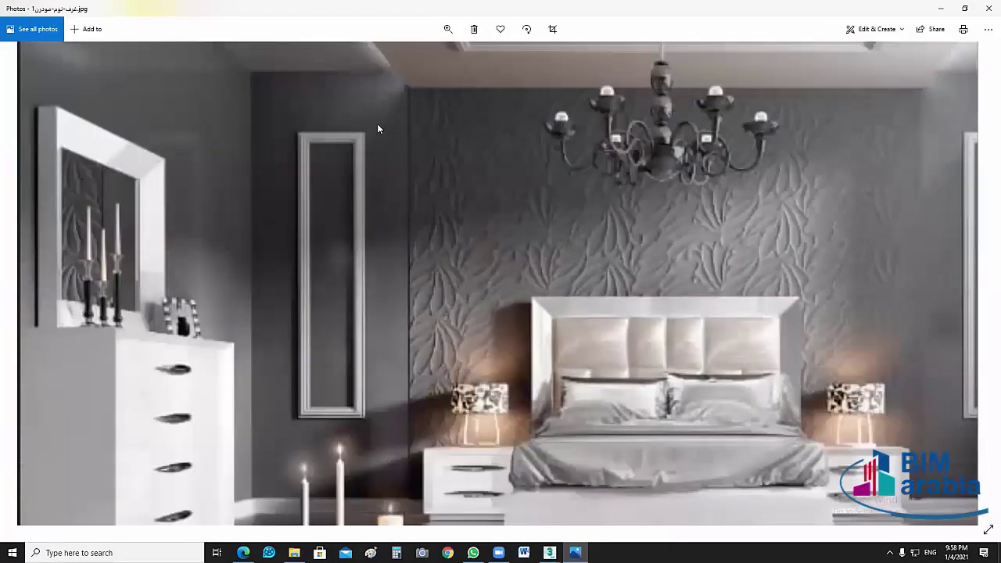
ctrl+scroll(329, 344, down, 1)
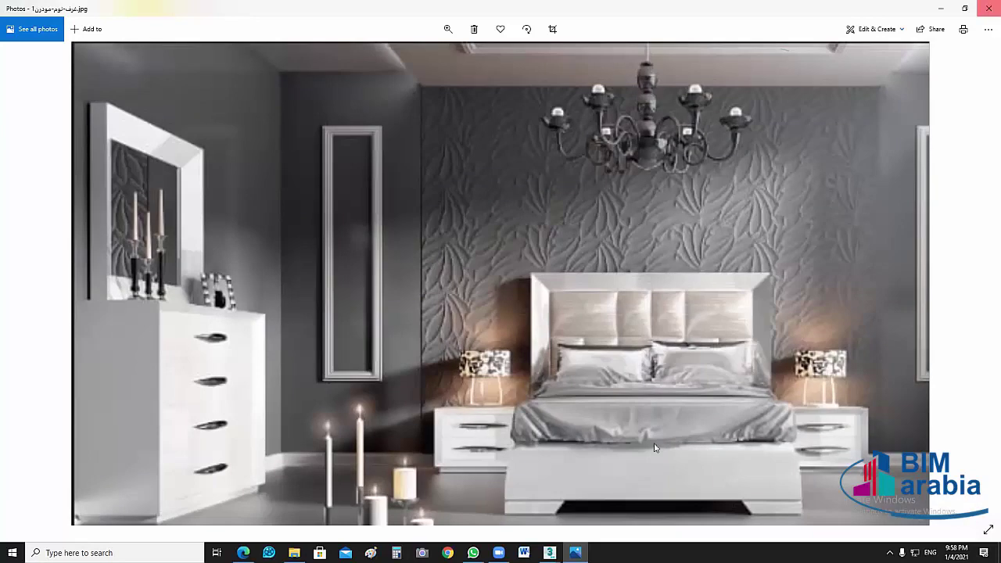
key(alt+F4)
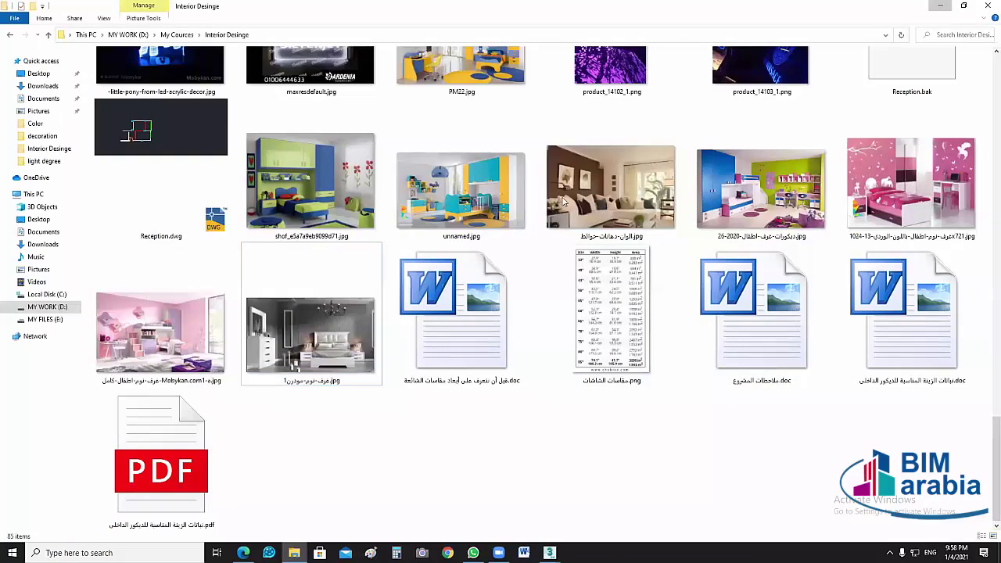
key(alt+Tab)
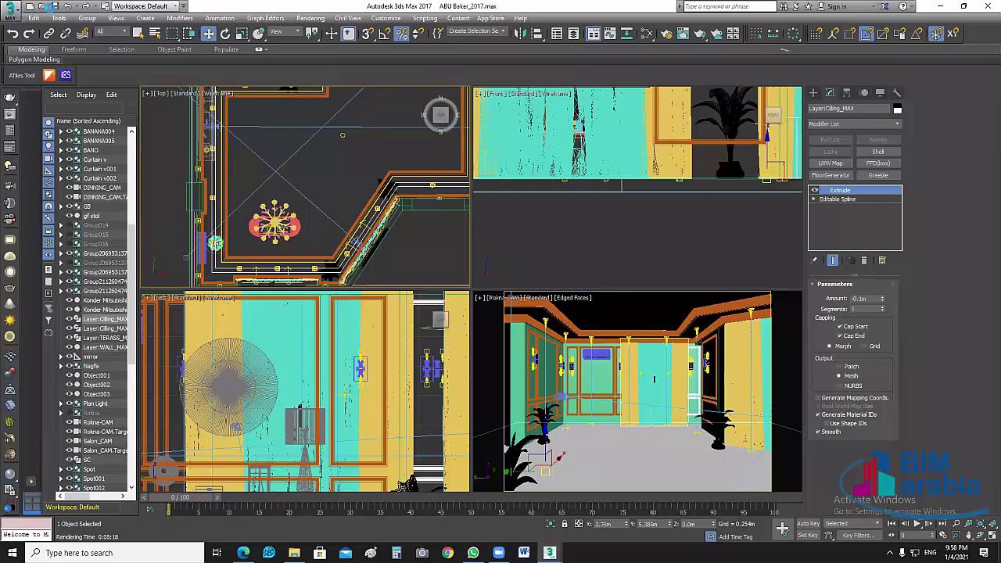
Step: Save the scene and bring the WhatsApp course chat up over 3ds Max
click(52, 7)
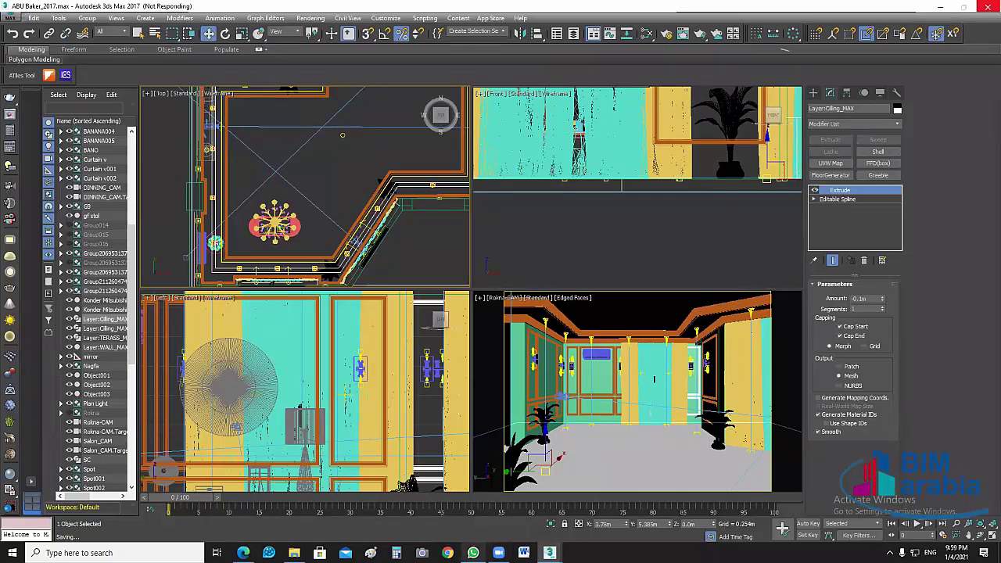
click(474, 553)
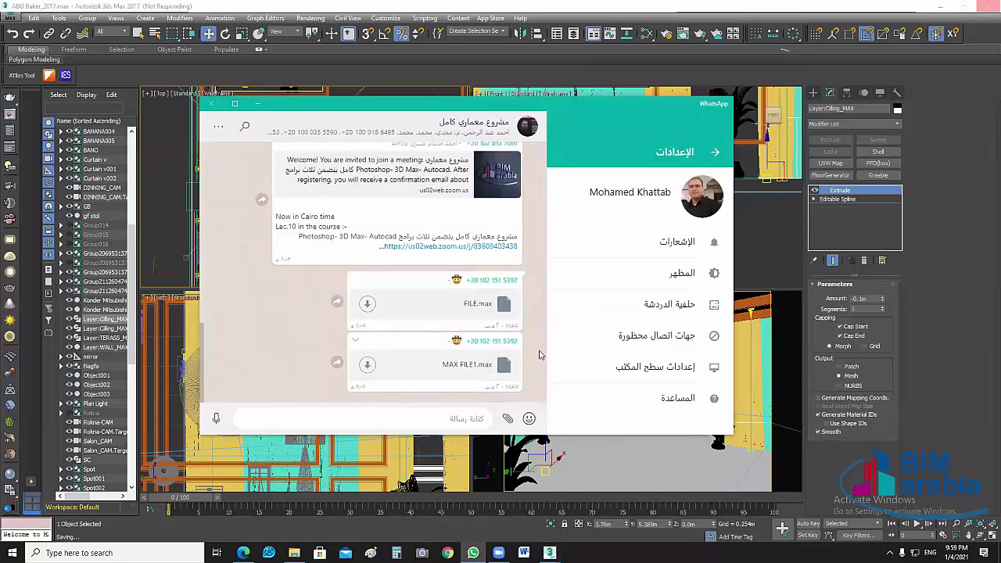
Step: Minimize WhatsApp twice and pan the Top view to empty space beside the plan
click(262, 106)
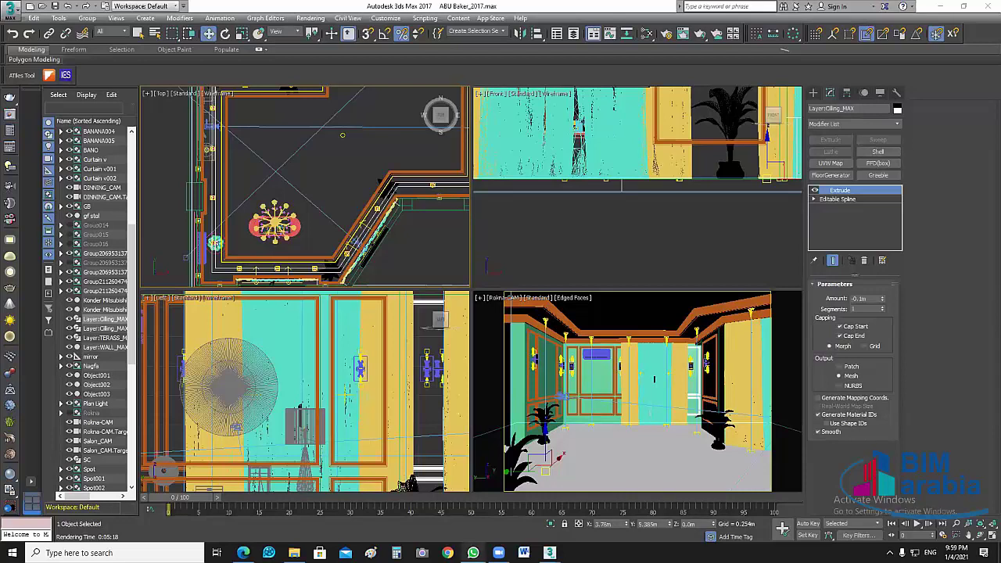
click(474, 553)
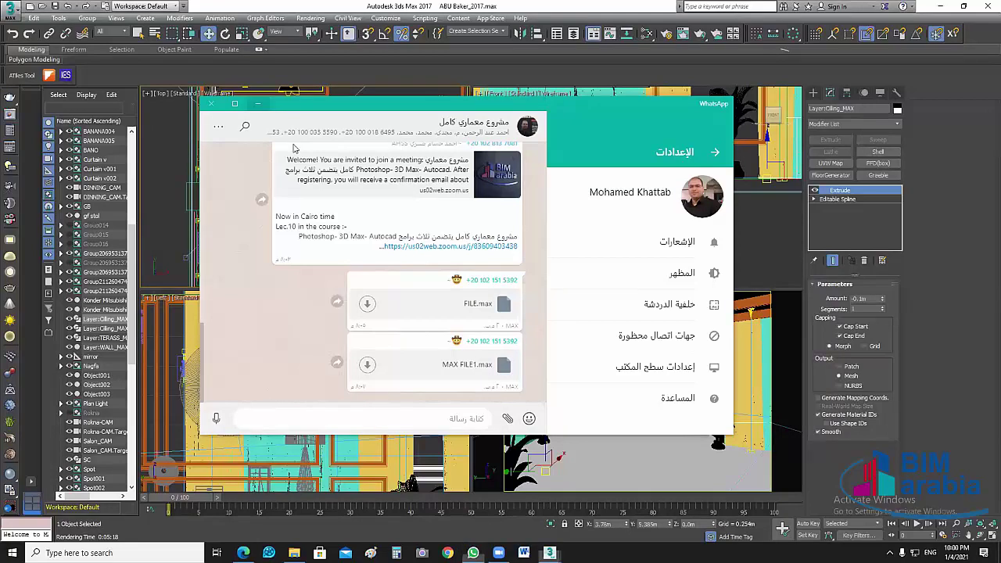
click(260, 110)
scroll(421, 231, down, 4)
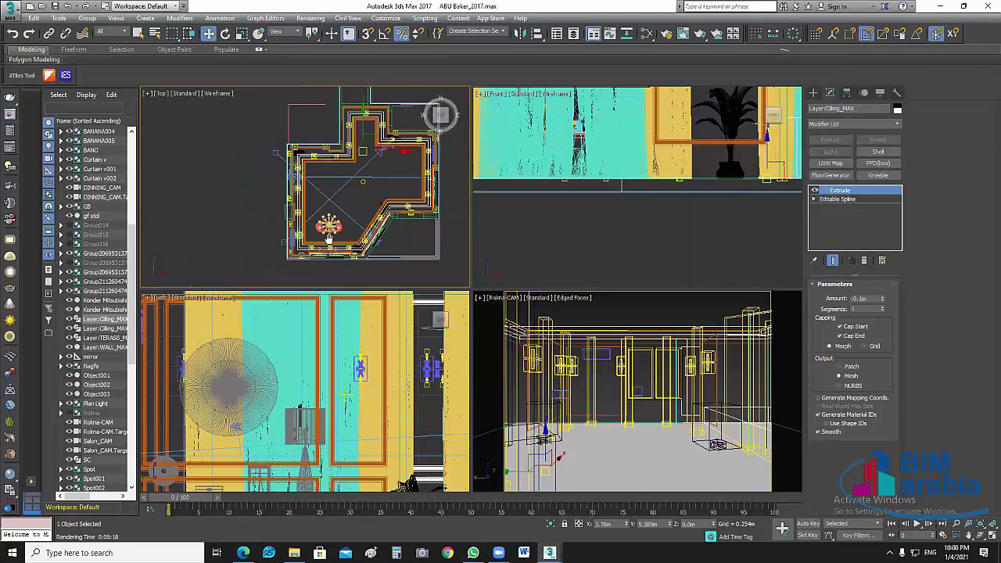
middle_drag(233, 228, 278, 226)
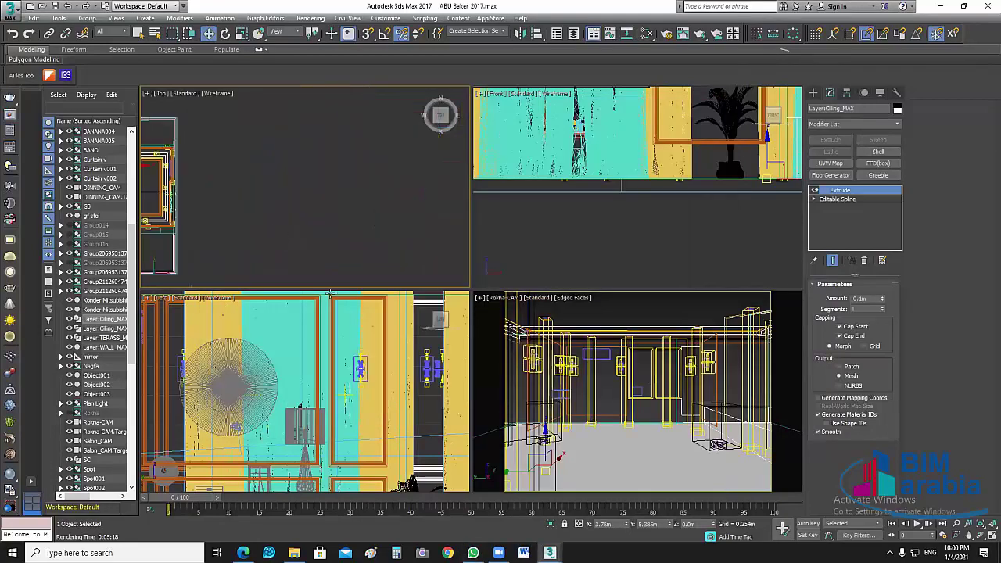
Step: Draw a trial Rectangle spline in the Top view, then delete it
click(814, 93)
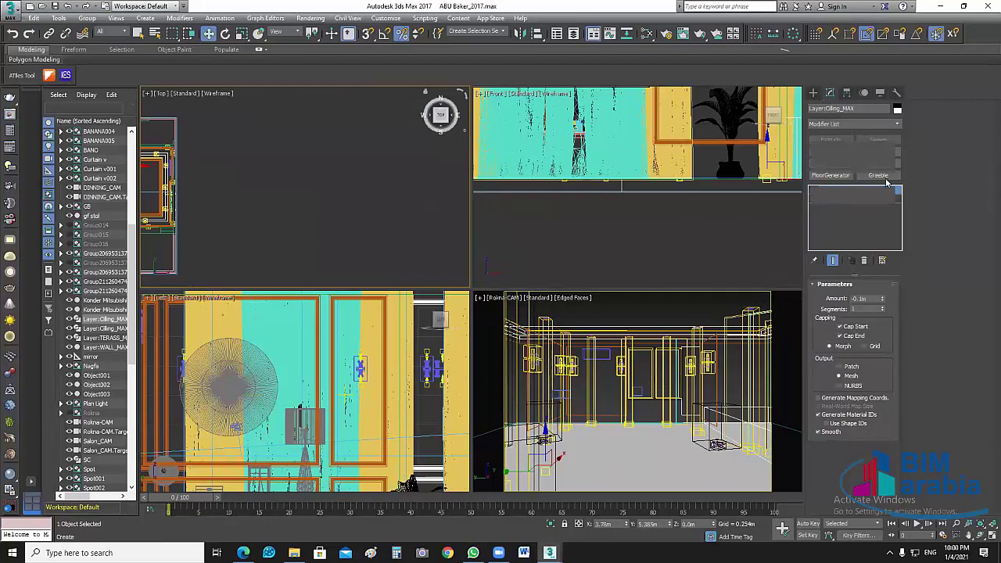
click(815, 108)
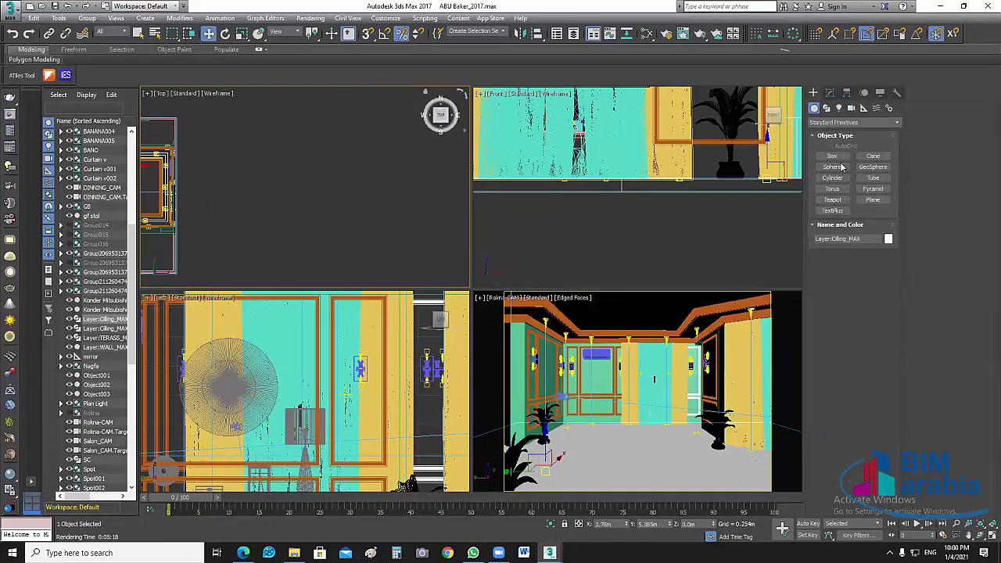
click(826, 108)
click(873, 164)
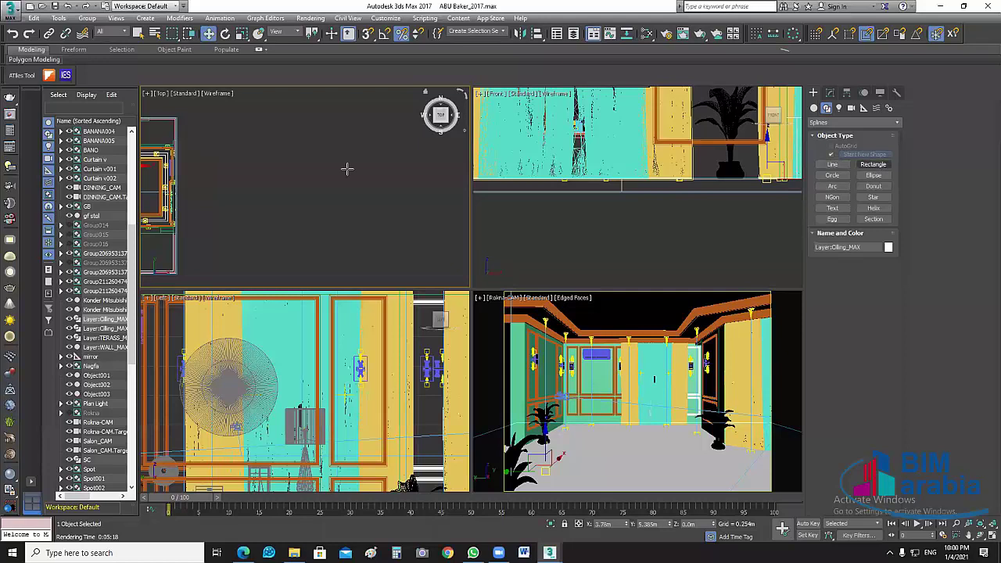
drag(278, 242, 385, 121)
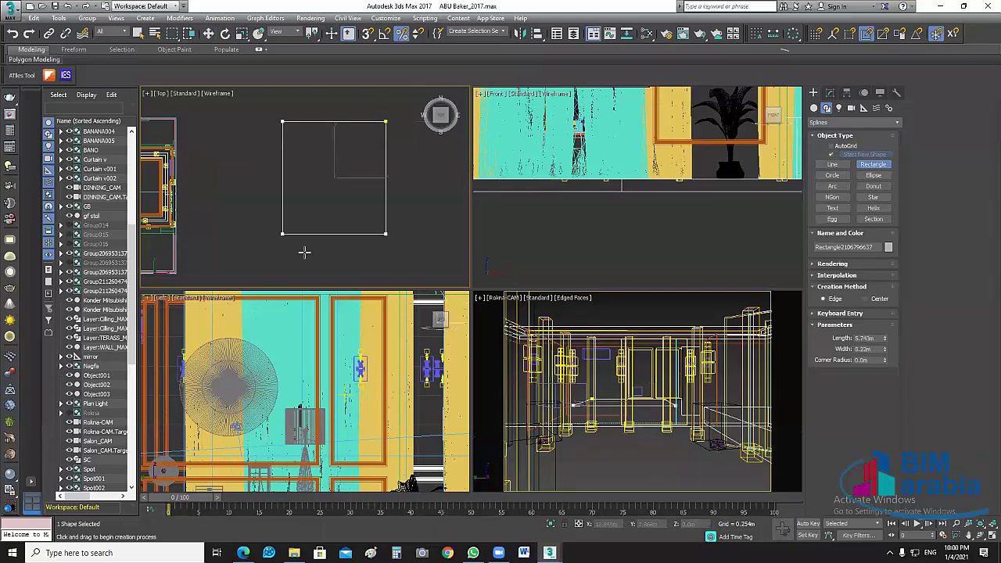
click(208, 33)
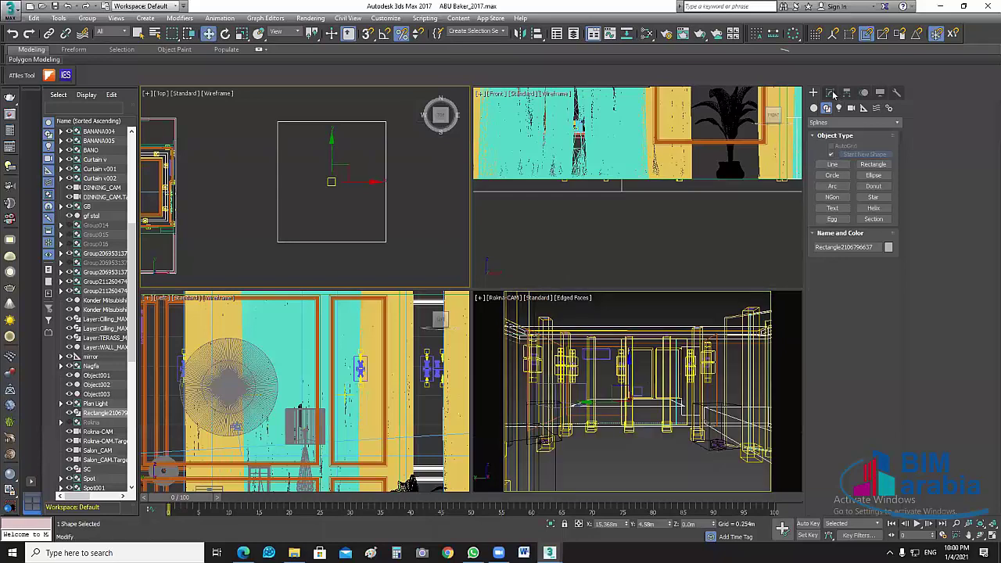
key(Delete)
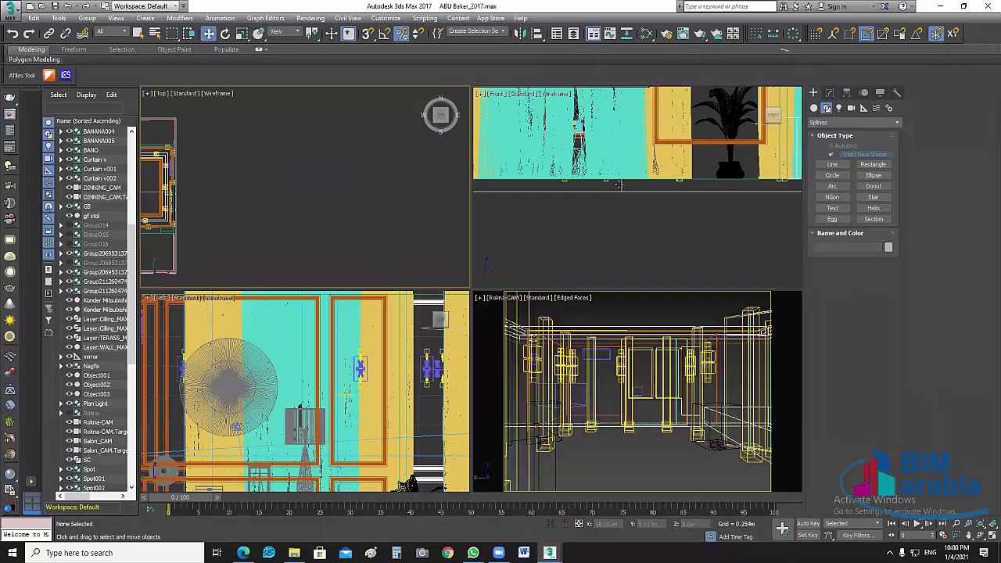
click(833, 165)
Step: Click five vertices in the Top view and answer Yes to Close spline
click(254, 226)
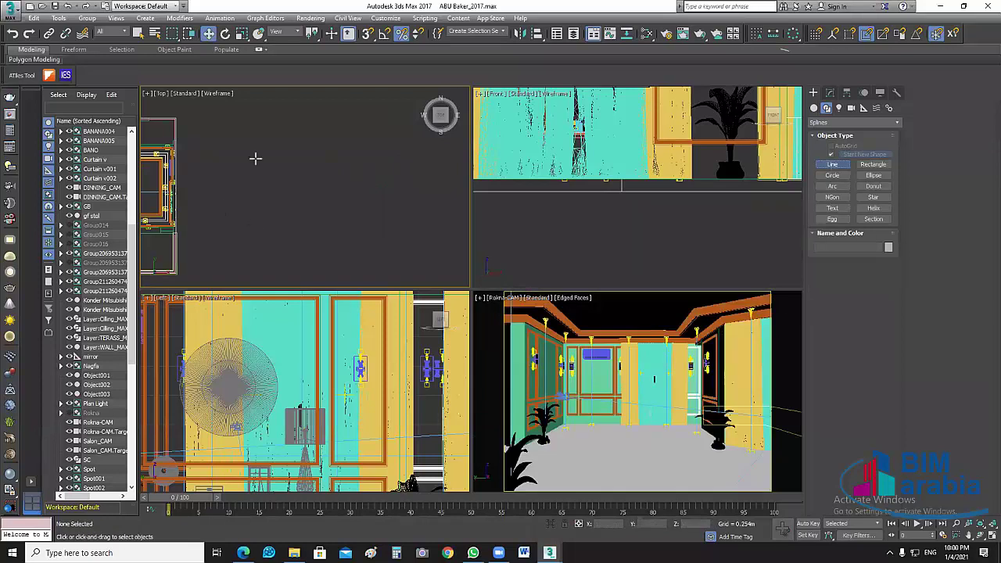
click(256, 131)
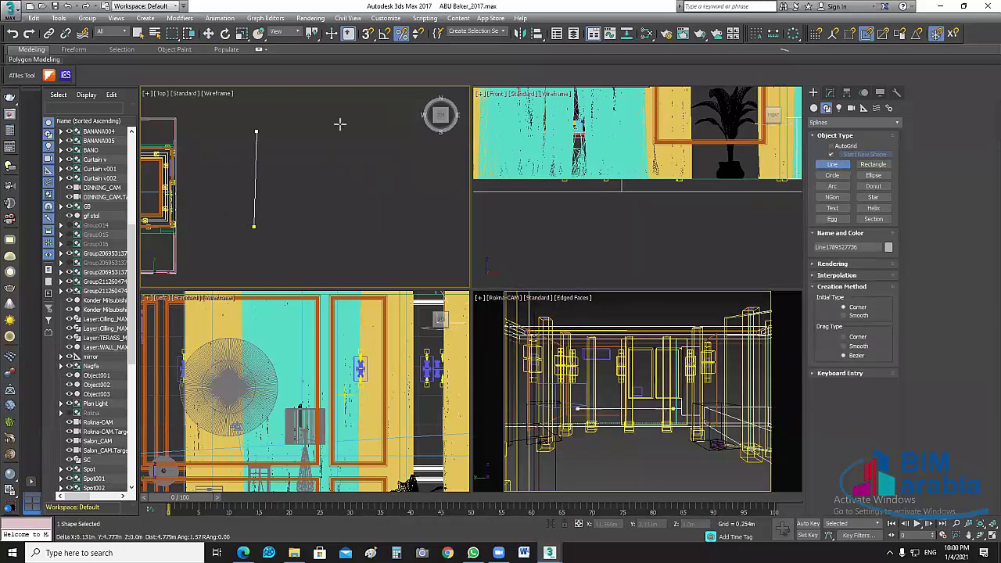
click(398, 122)
click(404, 237)
right_click(403, 237)
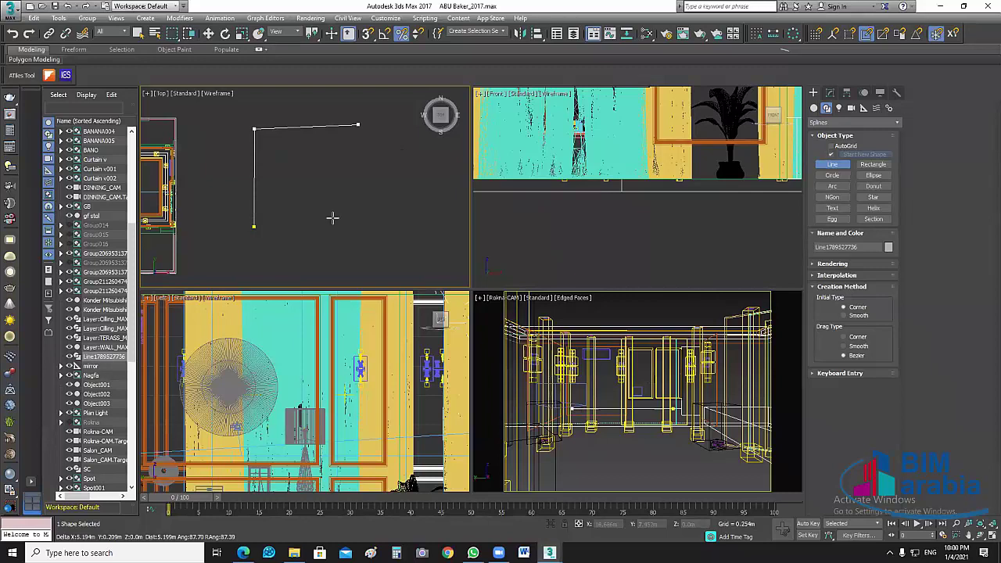
click(333, 219)
click(254, 226)
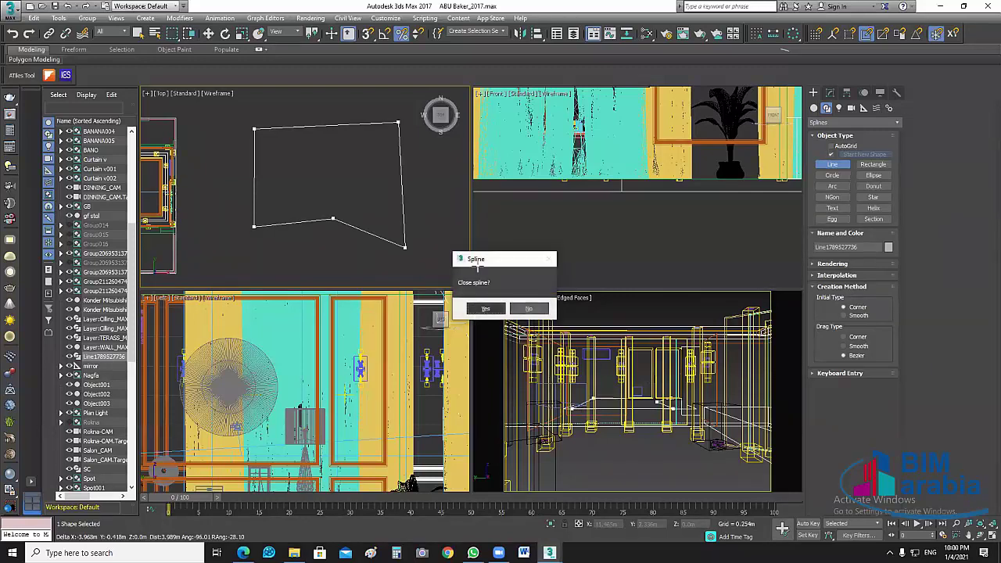
click(479, 312)
key(w)
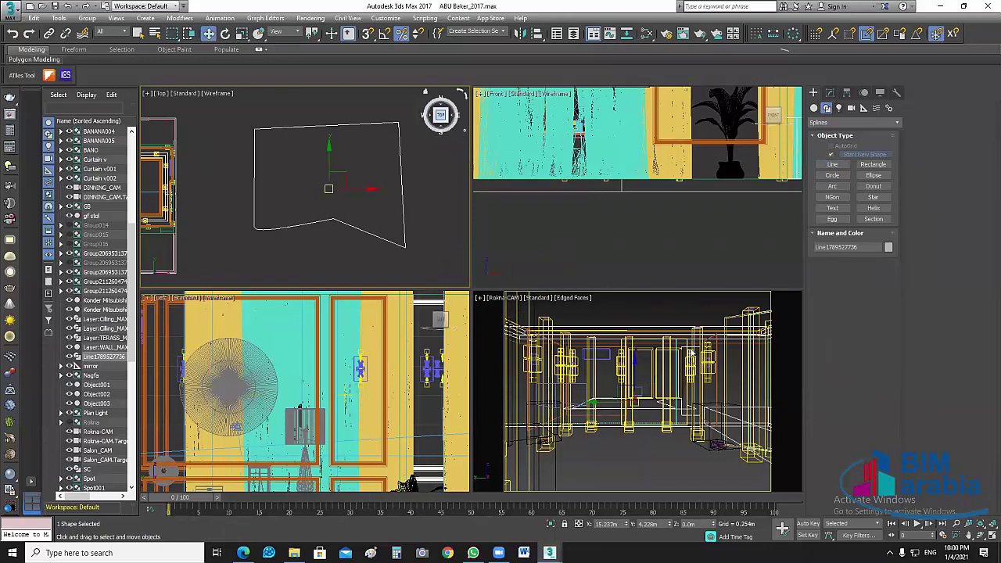
click(831, 93)
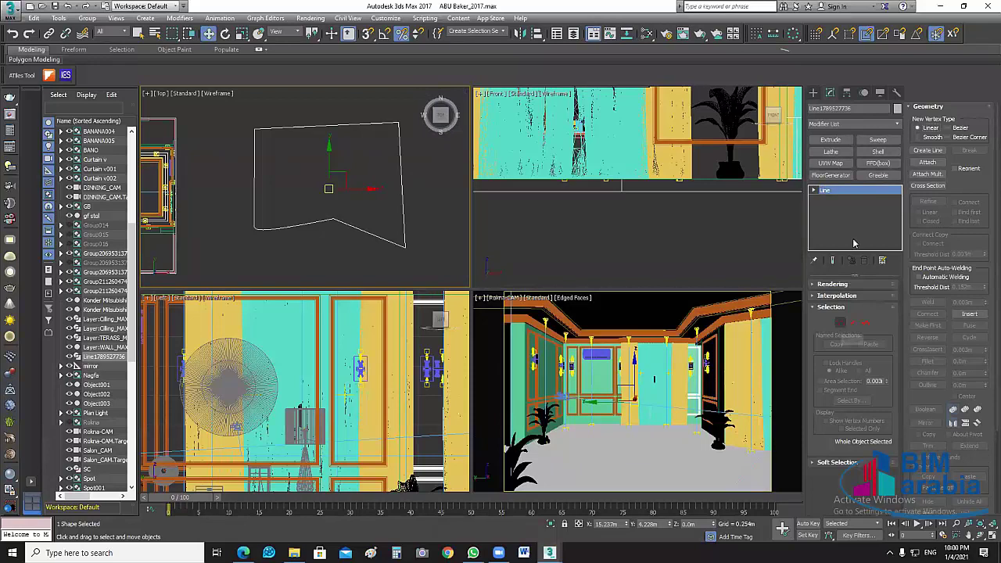
Step: Select the whole closed line at Spline level and apply an Outline offset to make a double-walled band
click(814, 190)
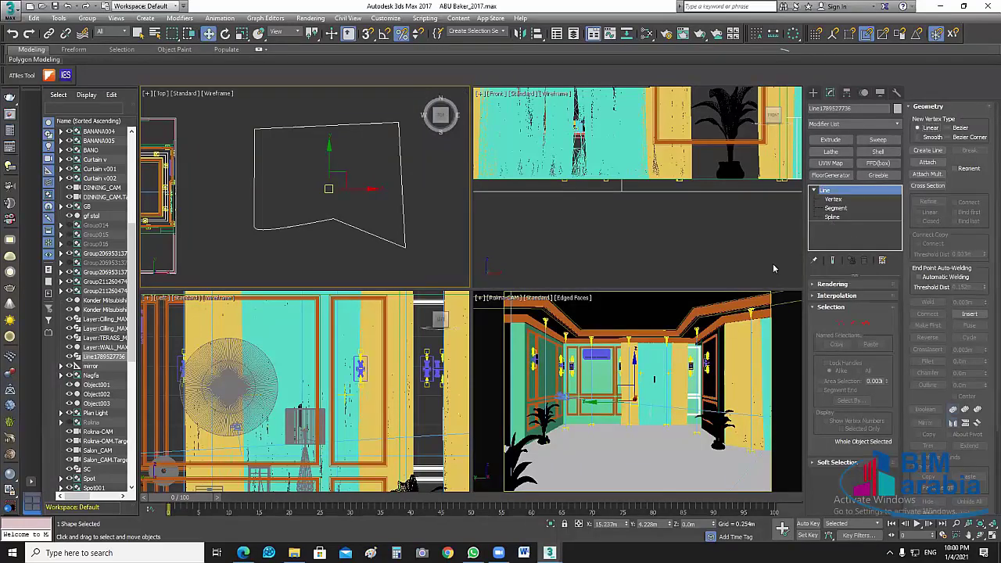
click(832, 217)
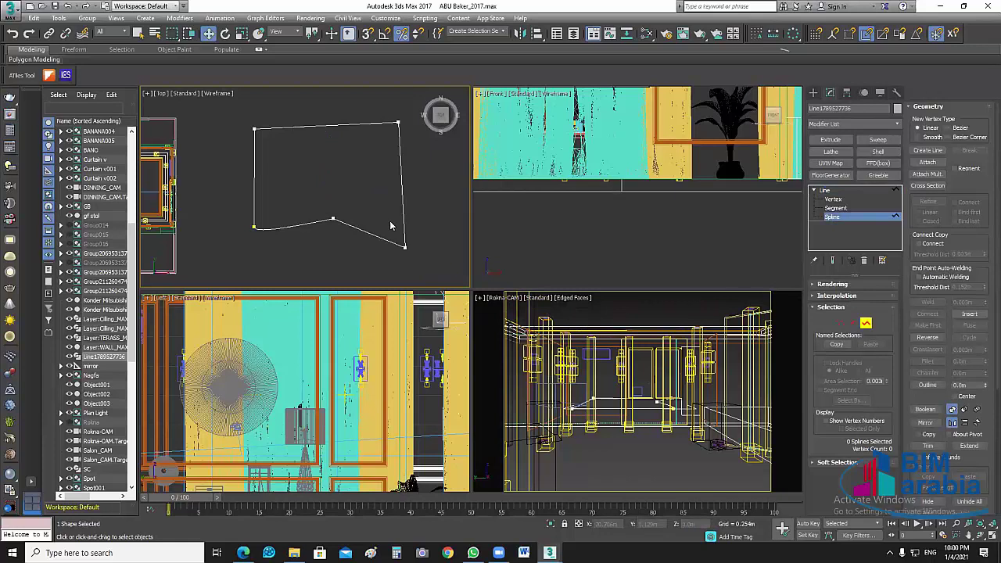
key(ctrl+a)
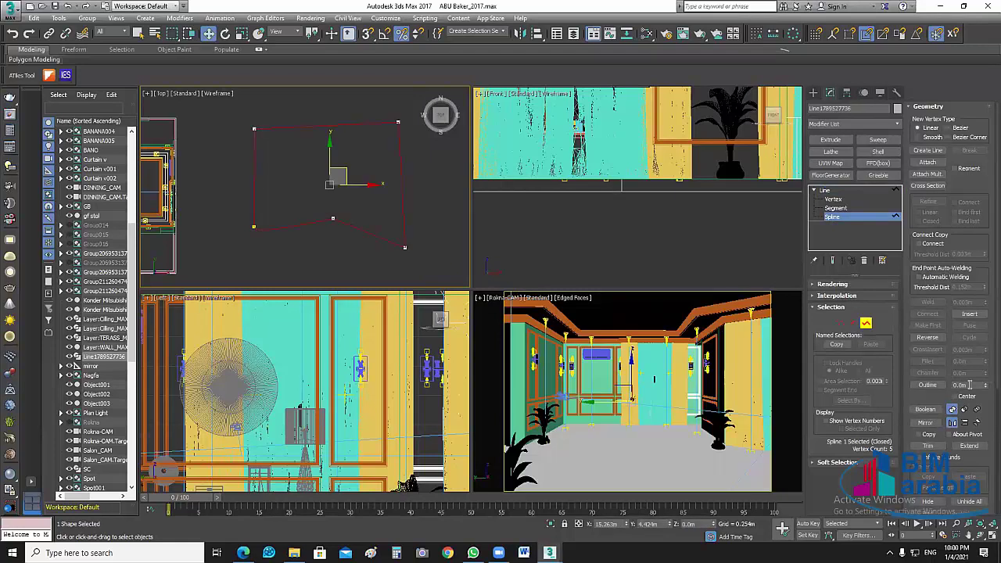
double_click(969, 385)
key(Return)
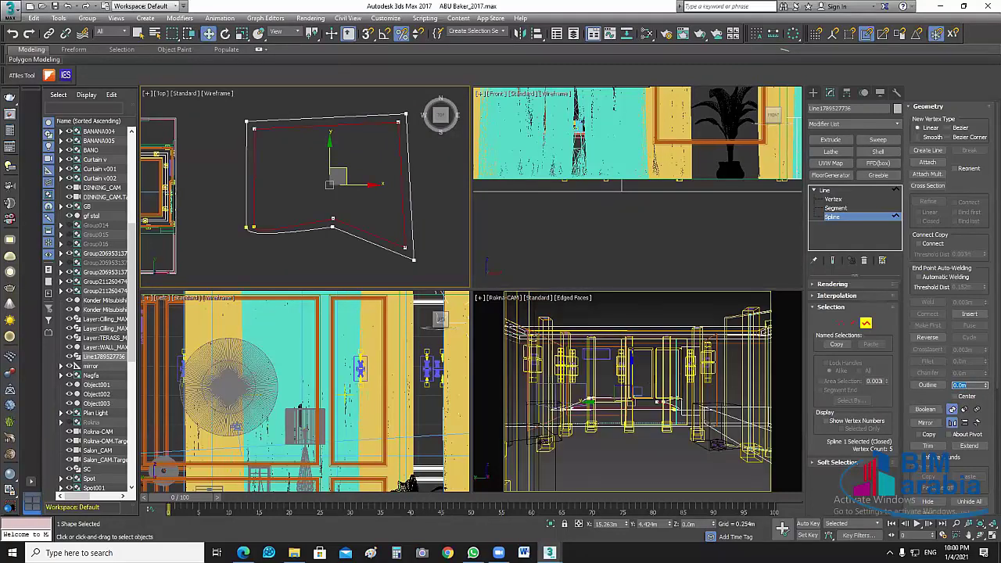
key(ctrl+b)
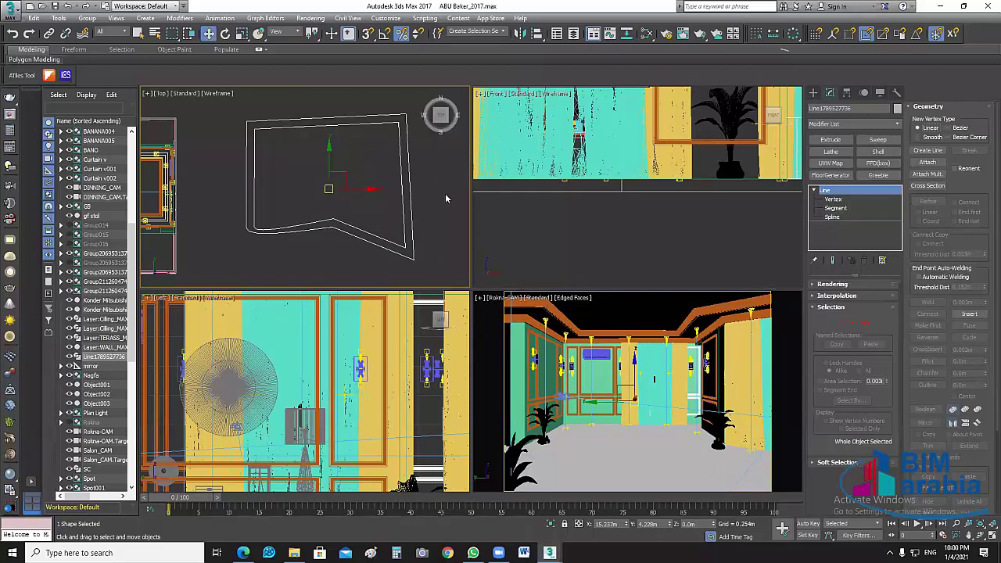
Step: Apply the sweep to the outlined shape and frame the cornice sweep in the Perspective view
click(831, 139)
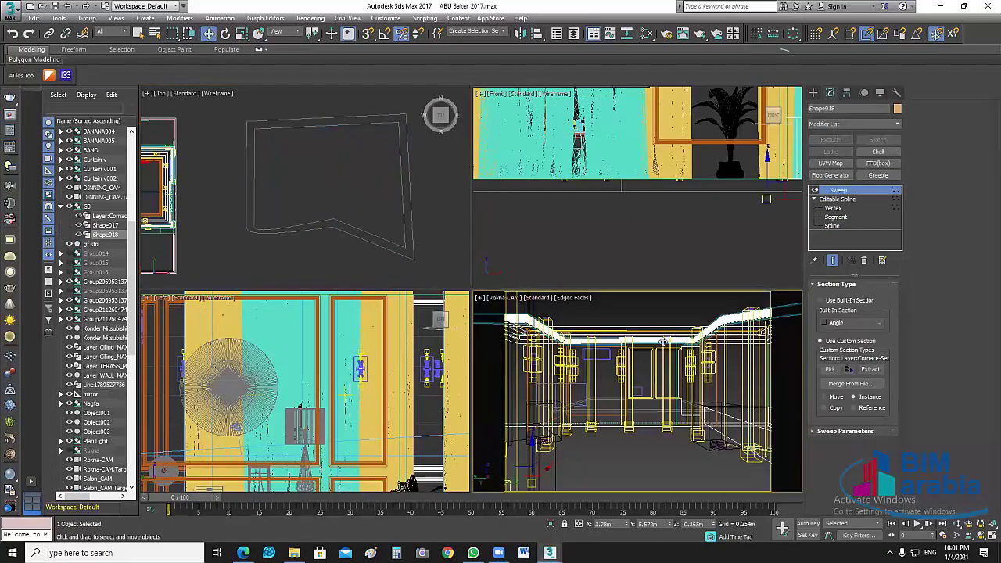
mouse_move(665, 370)
alt+middle_down()
mouse_move(658, 454)
mouse_move(518, 431)
mouse_move(686, 426)
alt+middle_up()
middle_drag(590, 425, 699, 414)
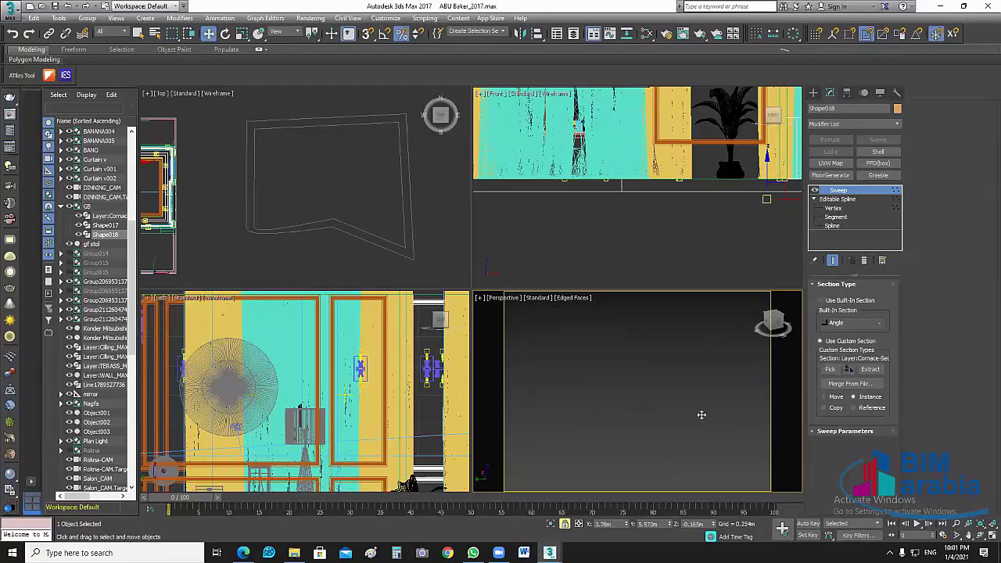
middle_drag(566, 425, 704, 413)
scroll(704, 413, down, 5)
key(z)
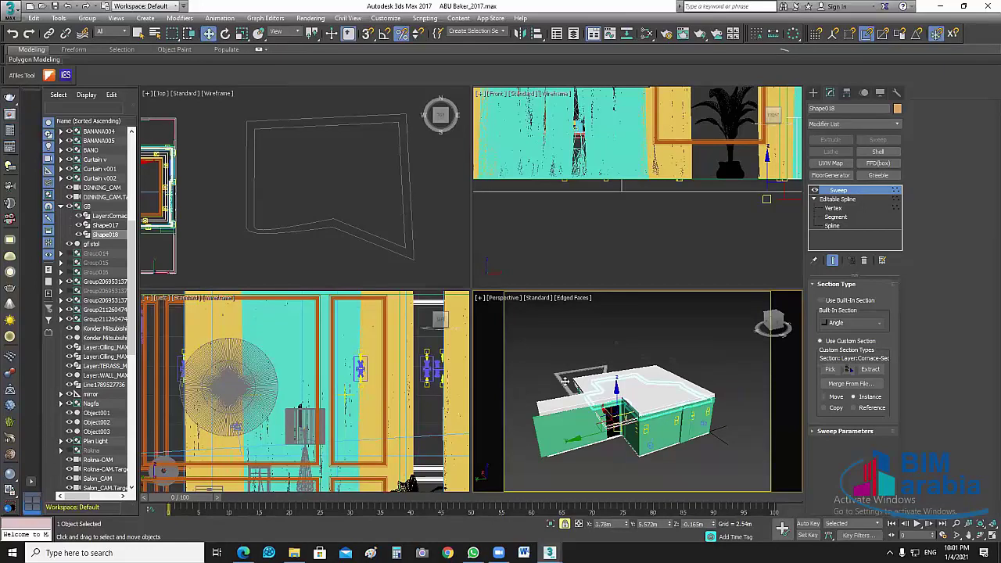
scroll(560, 381, down, 1)
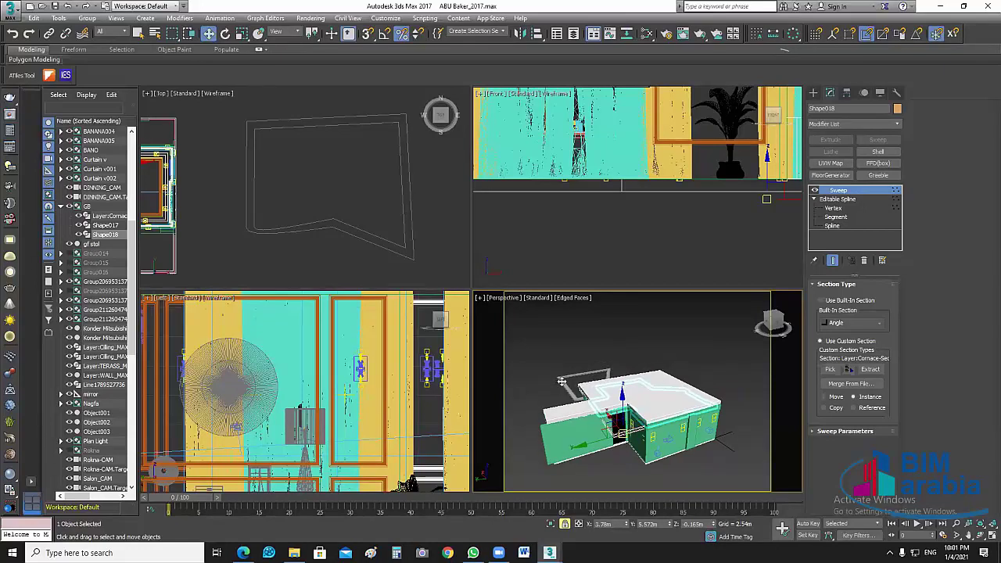
Step: Move the cornice sweep up and left across the roof, then zoom and orbit close to it
drag(437, 247, 565, 388)
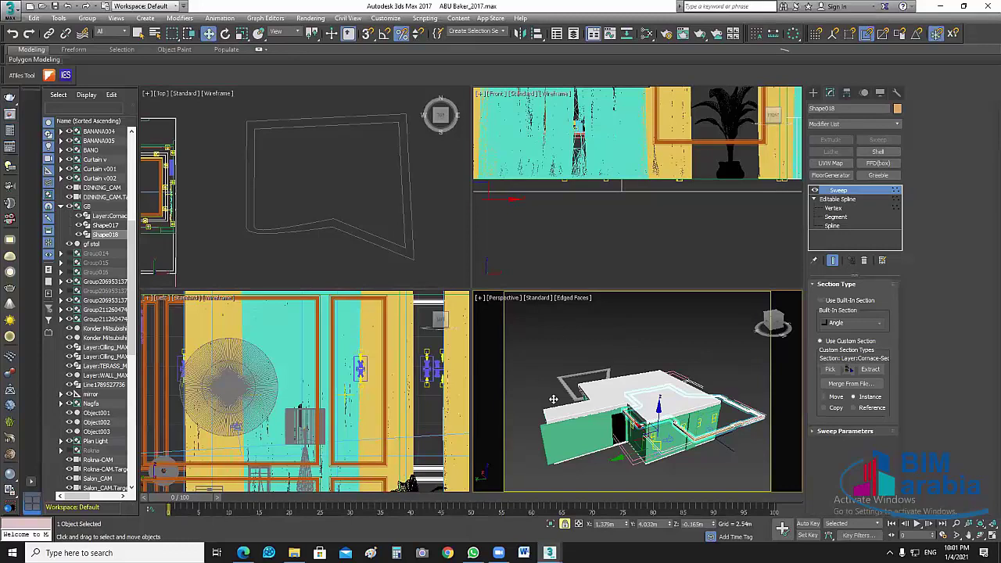
drag(553, 399, 525, 382)
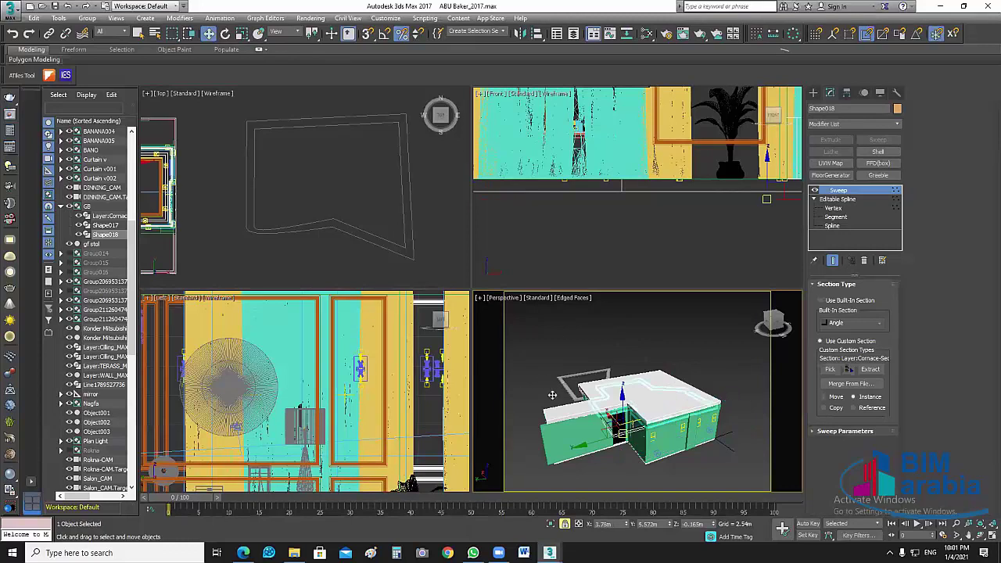
scroll(532, 395, up, 2)
scroll(521, 396, up, 2)
alt+middle_drag(522, 395, 615, 470)
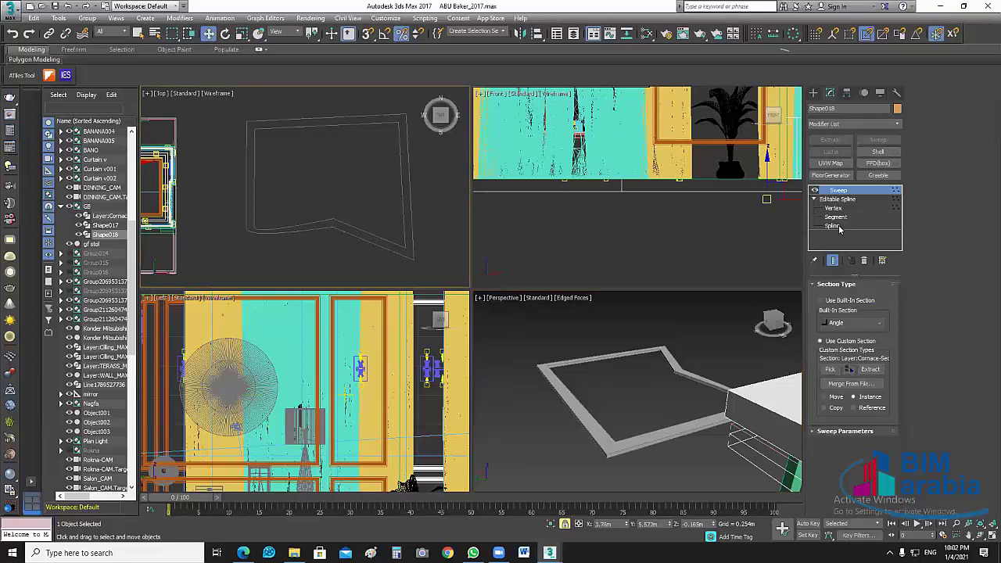
Step: Toggle the shape's Spline sub-object level and select the ceiling outline in the Top view
key(3)
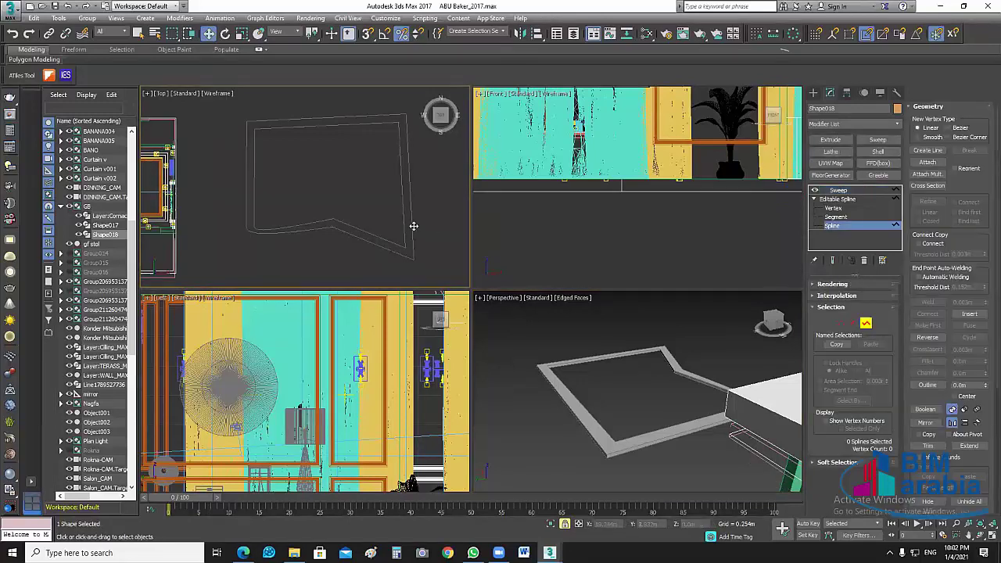
click(833, 226)
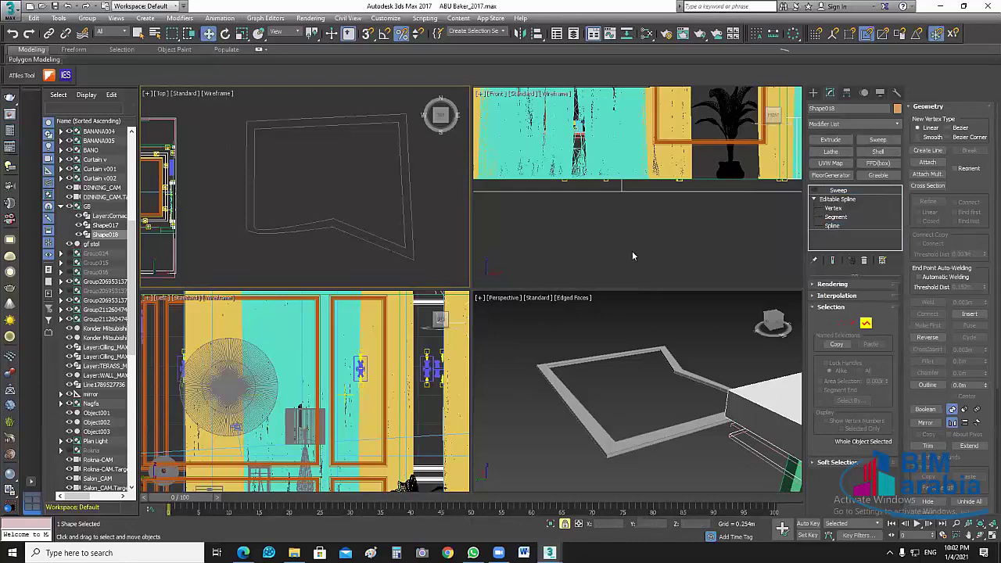
click(832, 225)
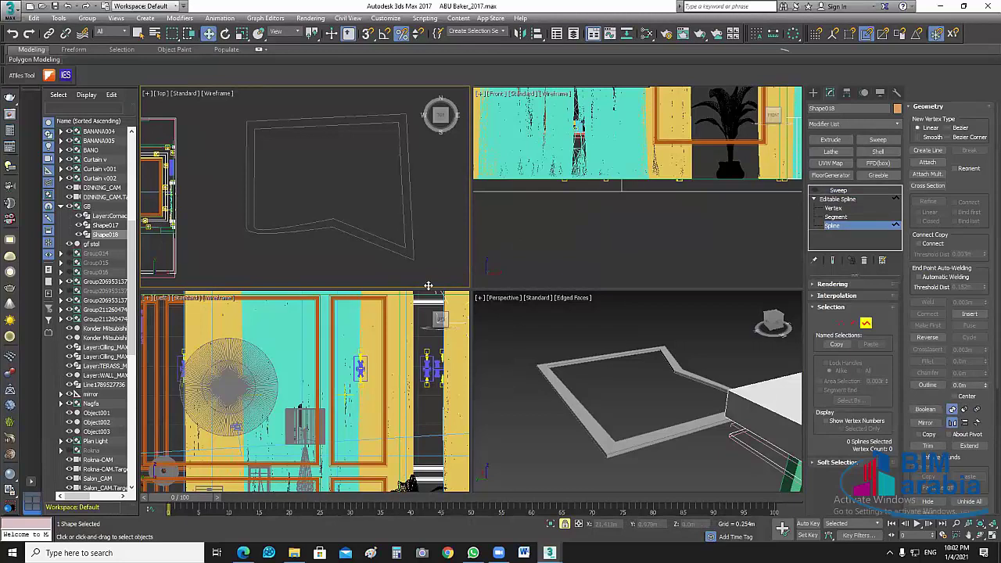
scroll(453, 259, down, 3)
click(254, 214)
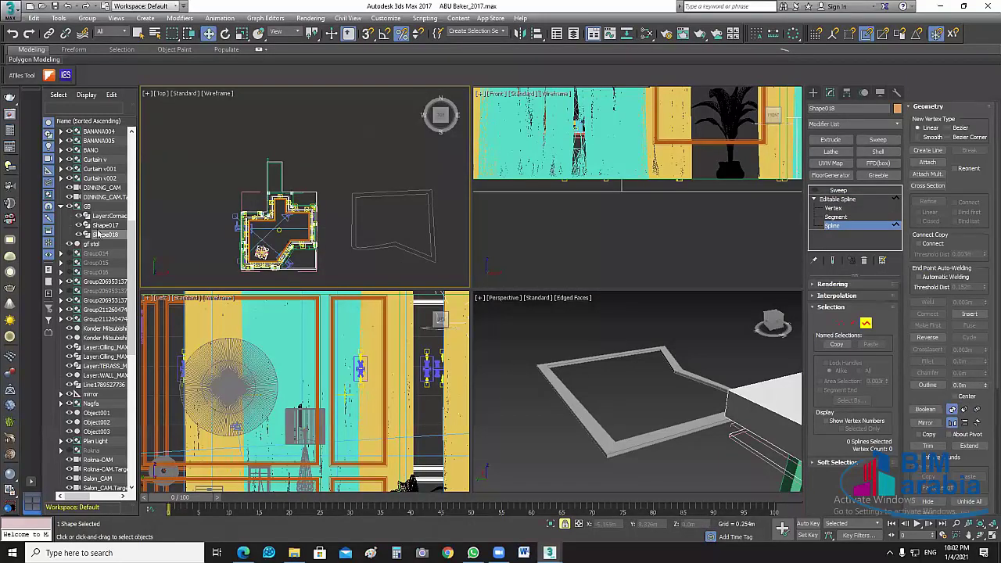
Step: Collapse the GB group, frame the outline, and undo the sweep to leave the bare line outline
click(61, 206)
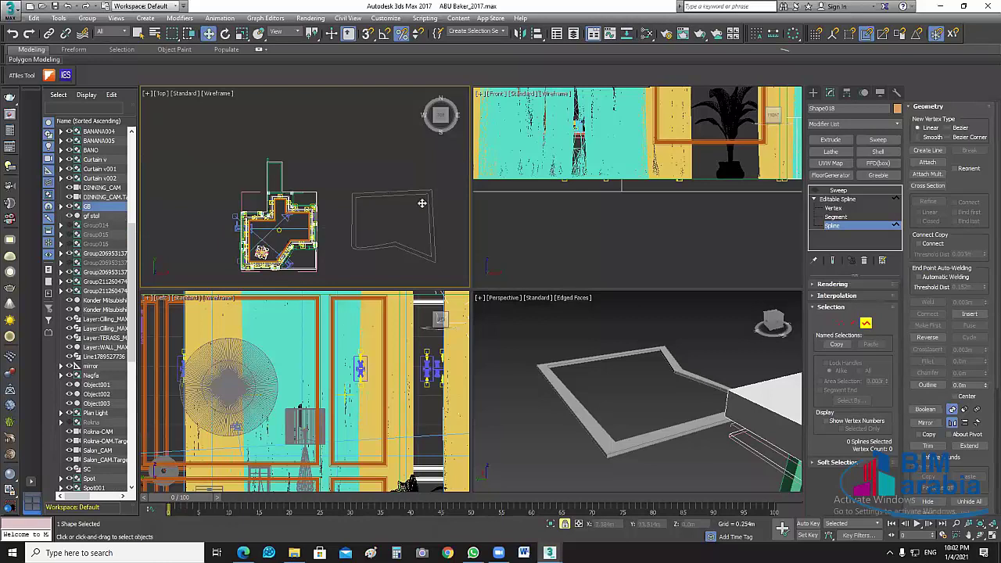
key(z)
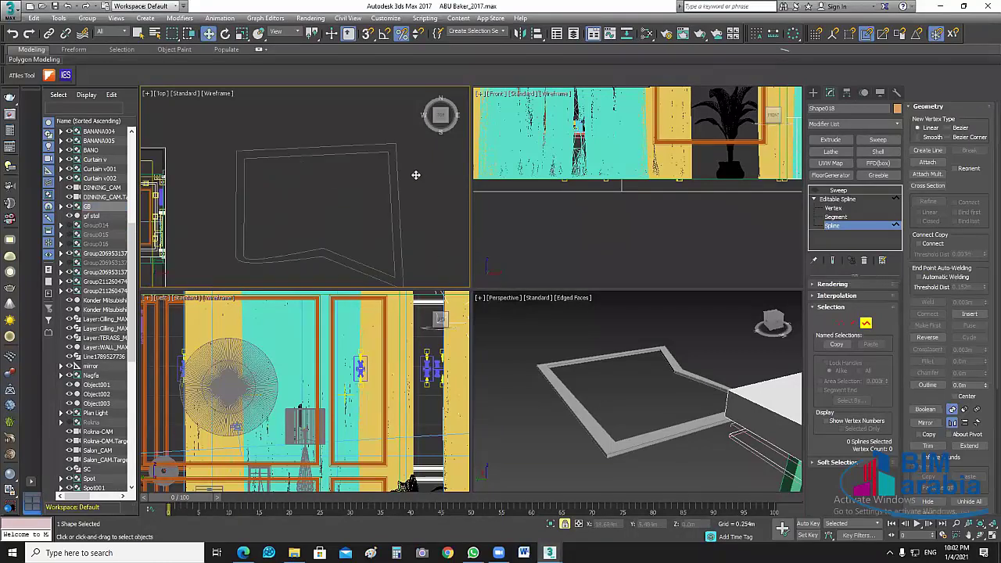
click(841, 200)
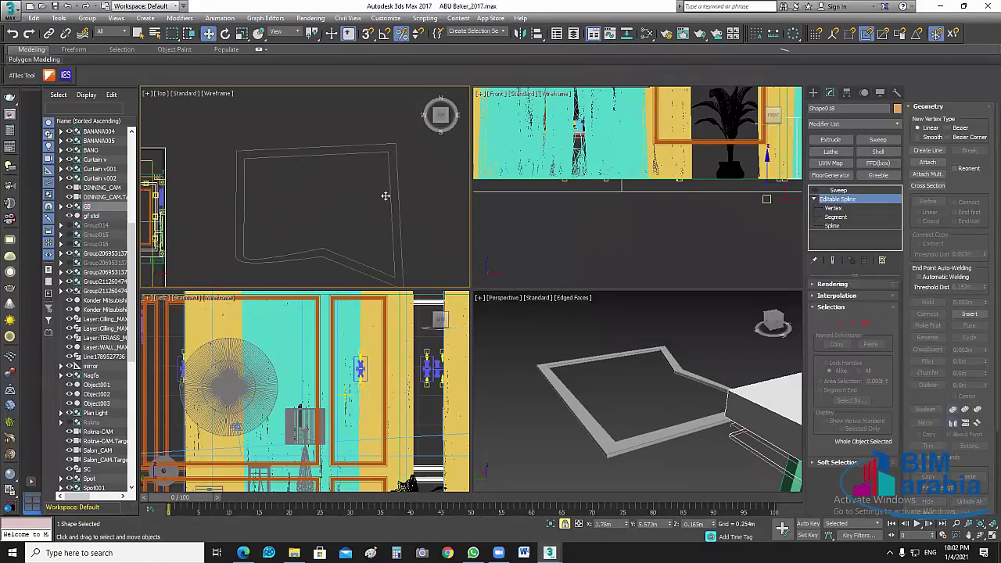
scroll(742, 249, down, 3)
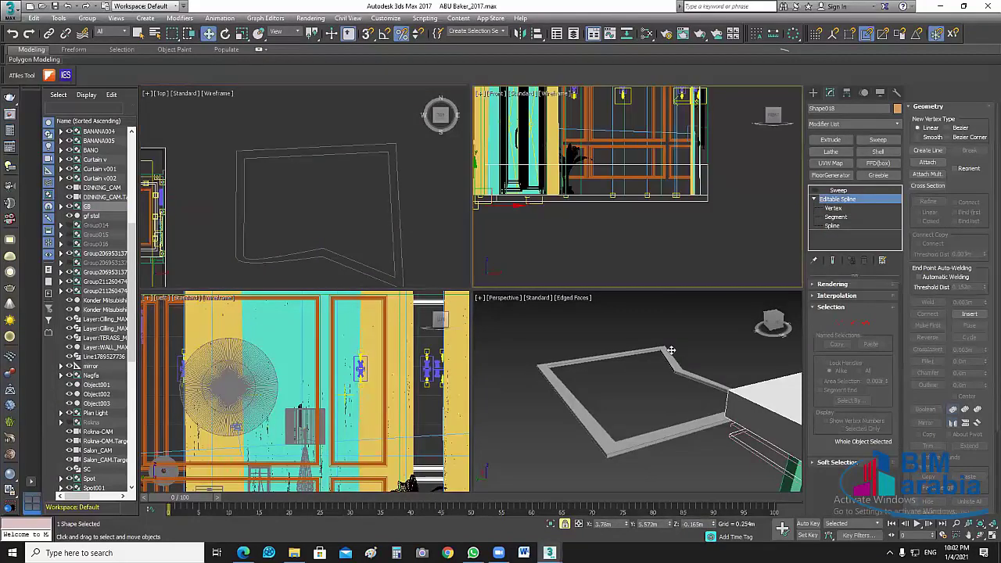
click(578, 369)
key(ctrl+z)
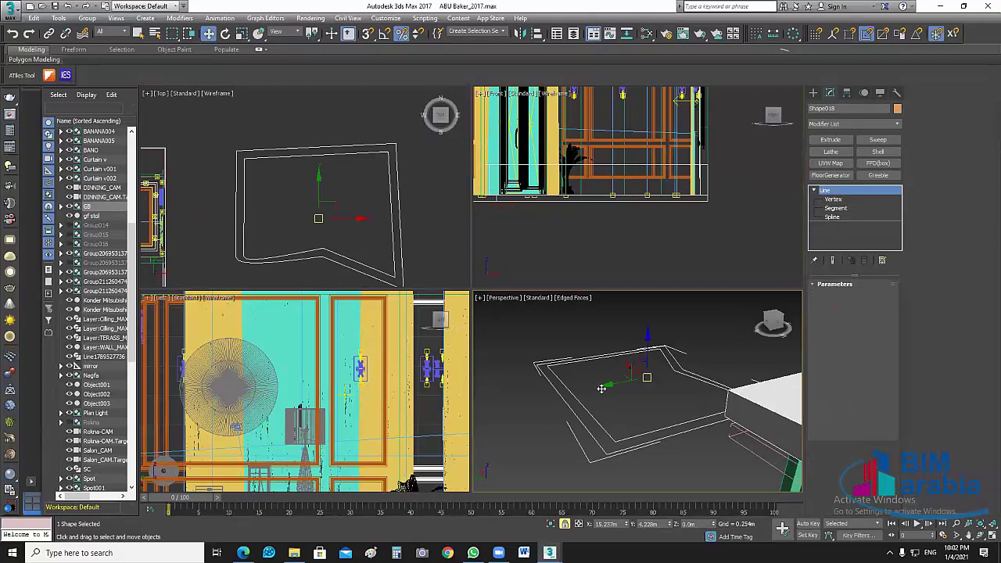
Step: Recentre the Top view and undo the Outline offset, leaving a single ceiling line
click(401, 220)
middle_drag(391, 170, 380, 123)
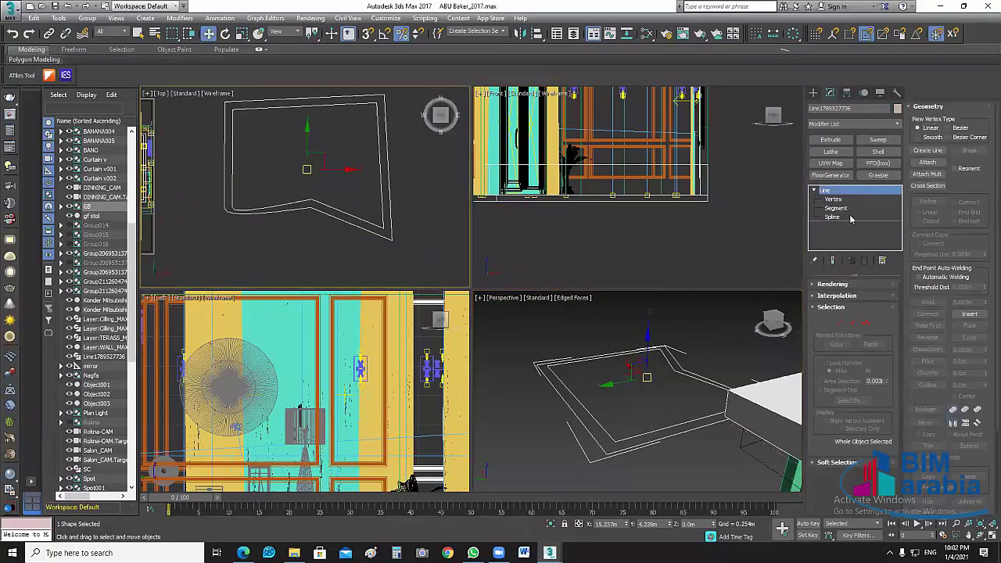
right_click(689, 264)
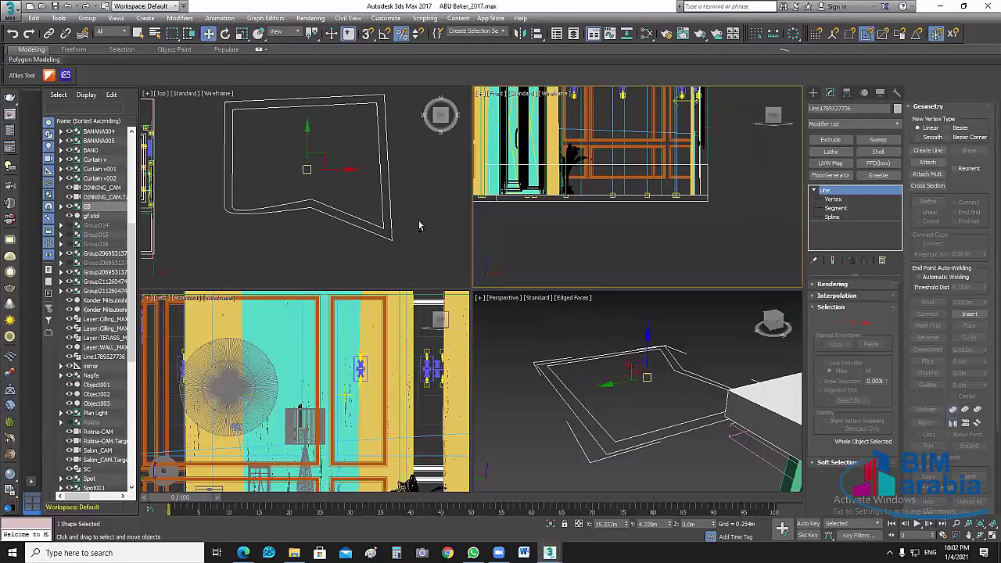
right_click(419, 222)
key(ctrl+z)
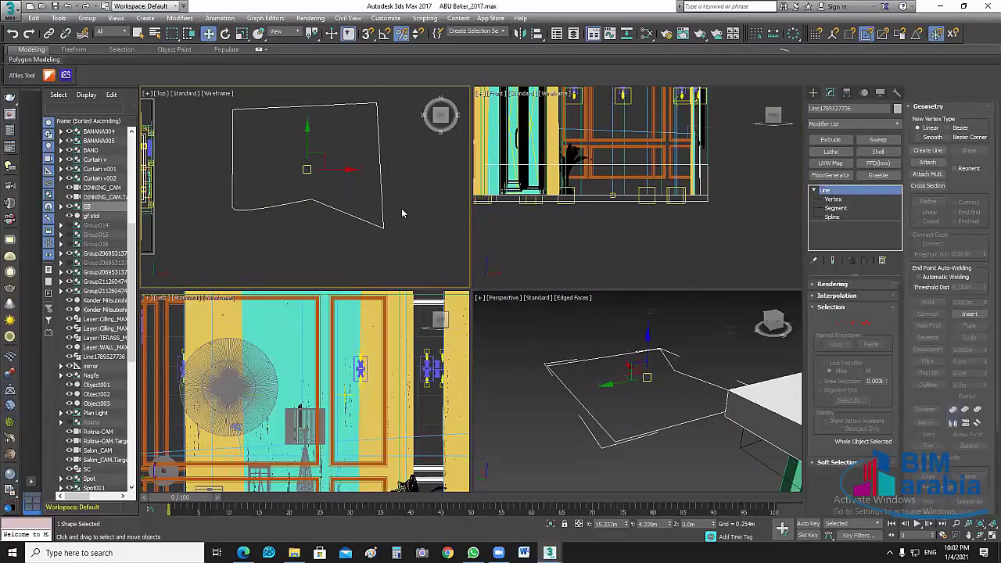
Step: Select the ceiling spline at Spline sub-object level and delete it
click(833, 217)
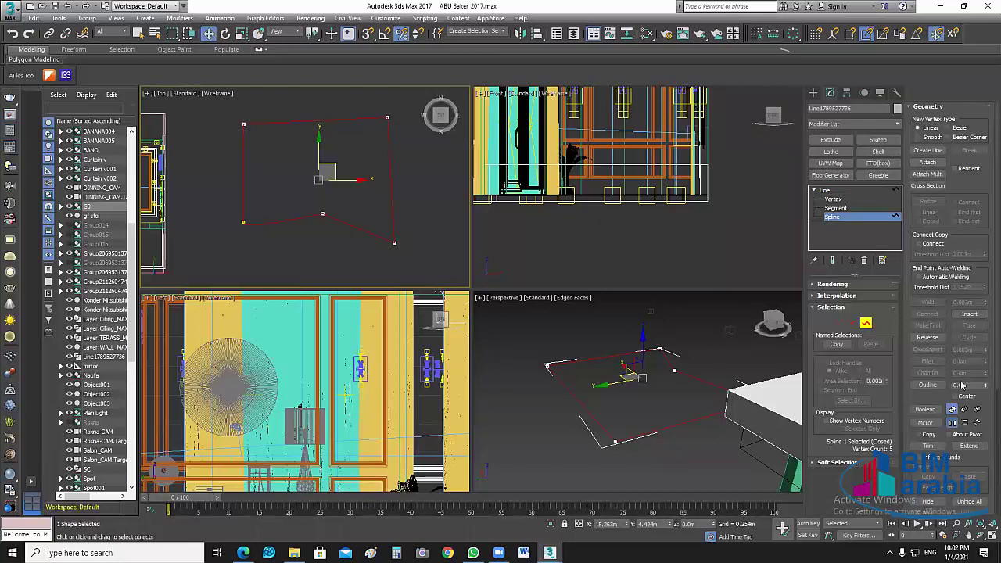
click(938, 388)
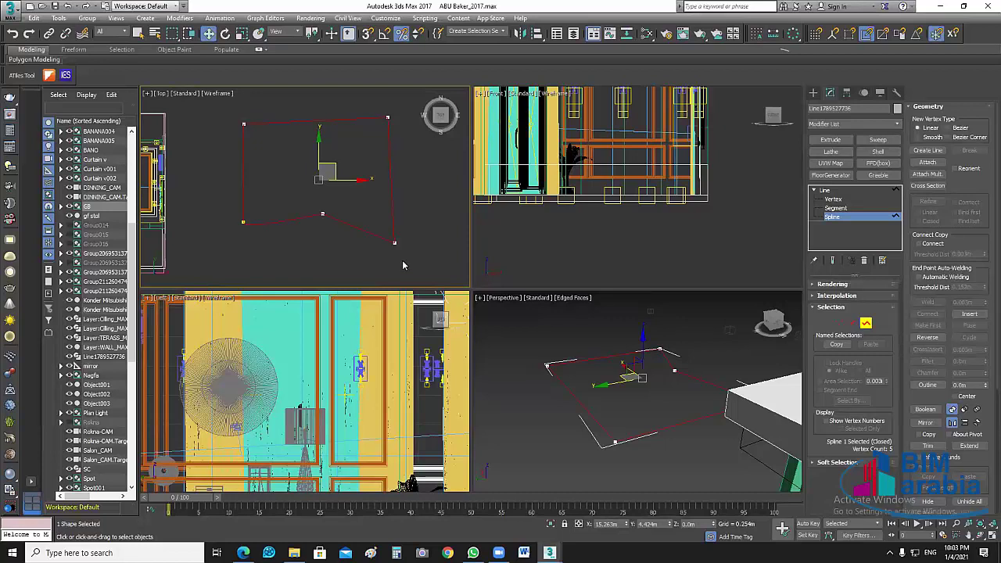
key(Delete)
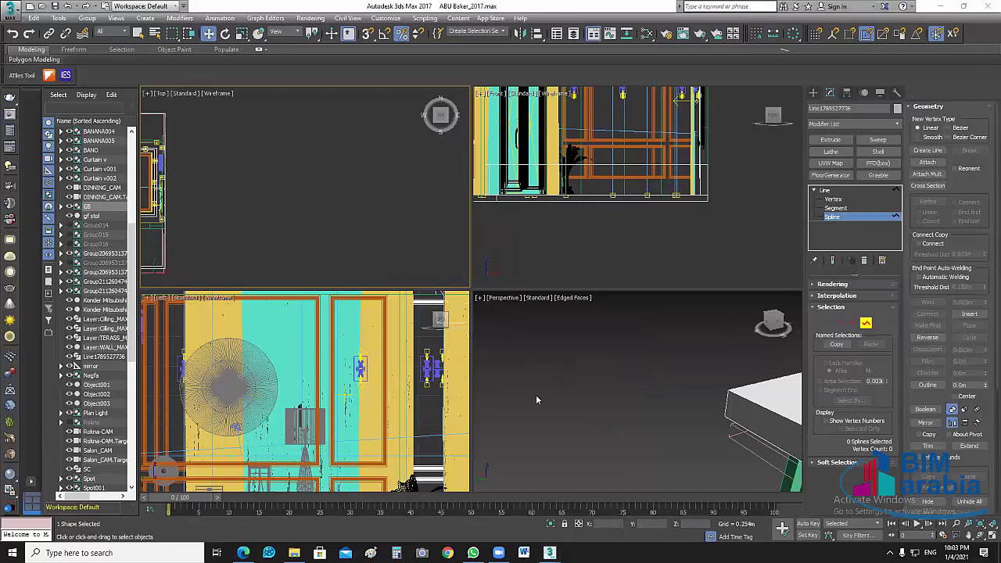
Step: Zoom extents to show the whole building in Perspective, briefly checking the Interior Designe project folder
click(610, 405)
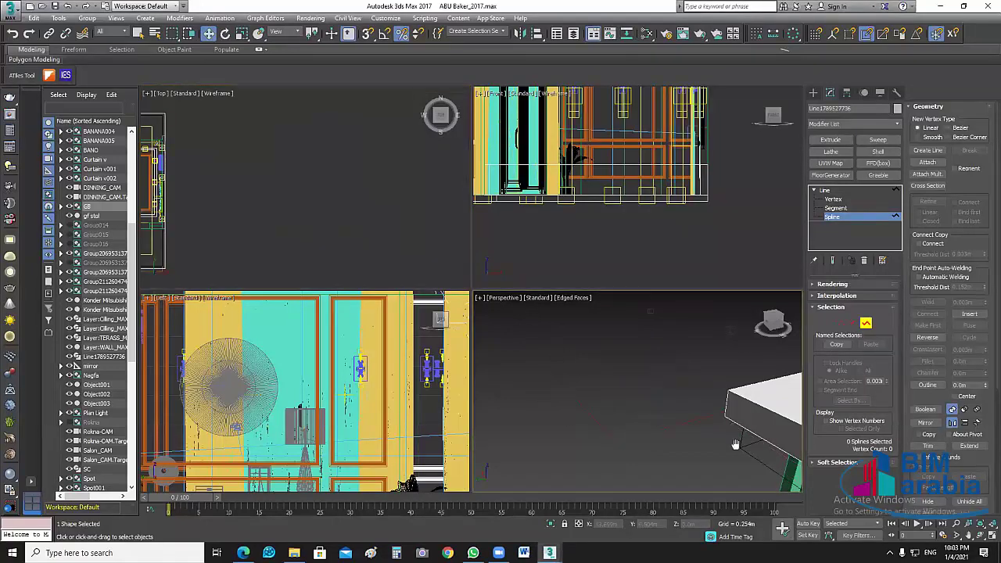
key(z)
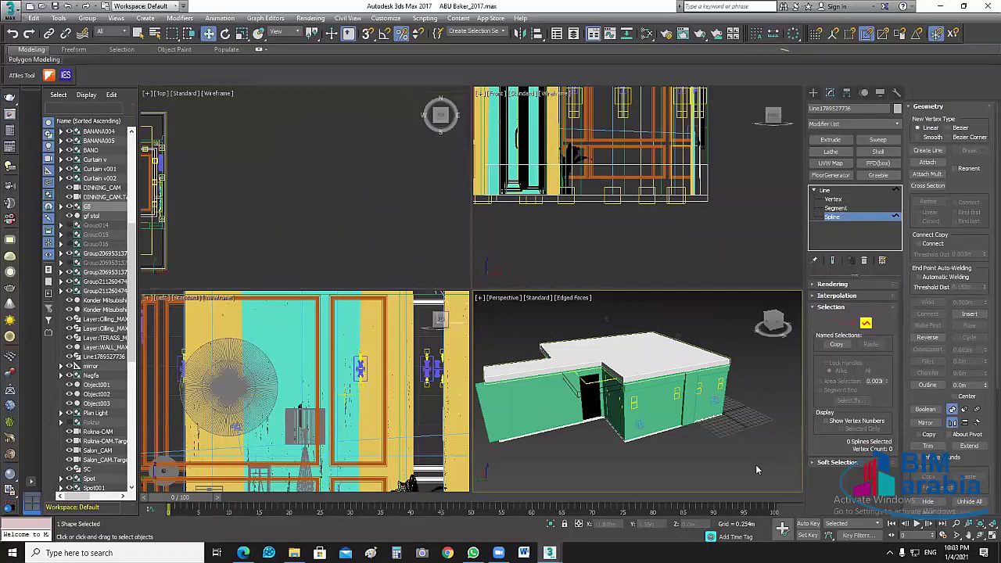
scroll(756, 465, up, 2)
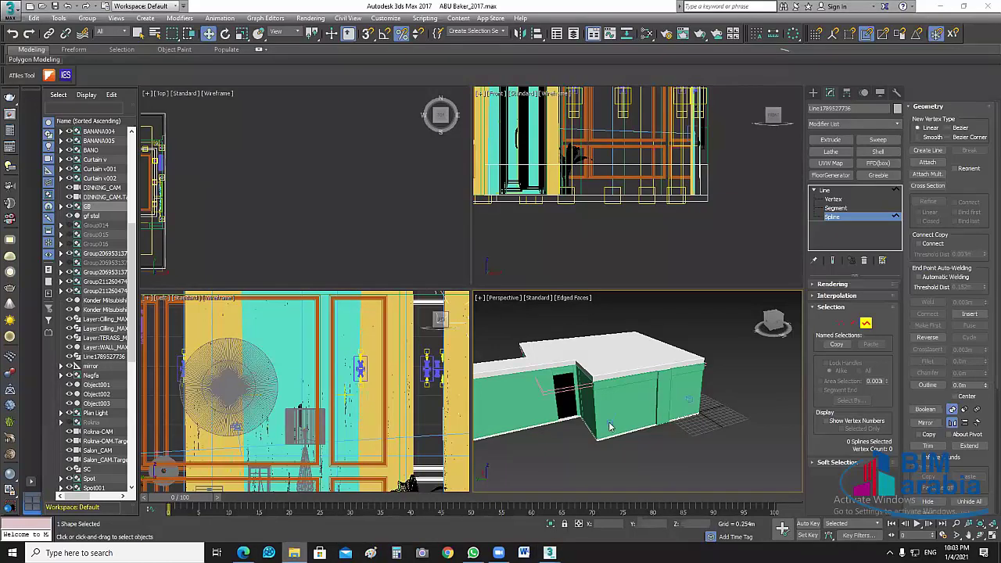
click(986, 5)
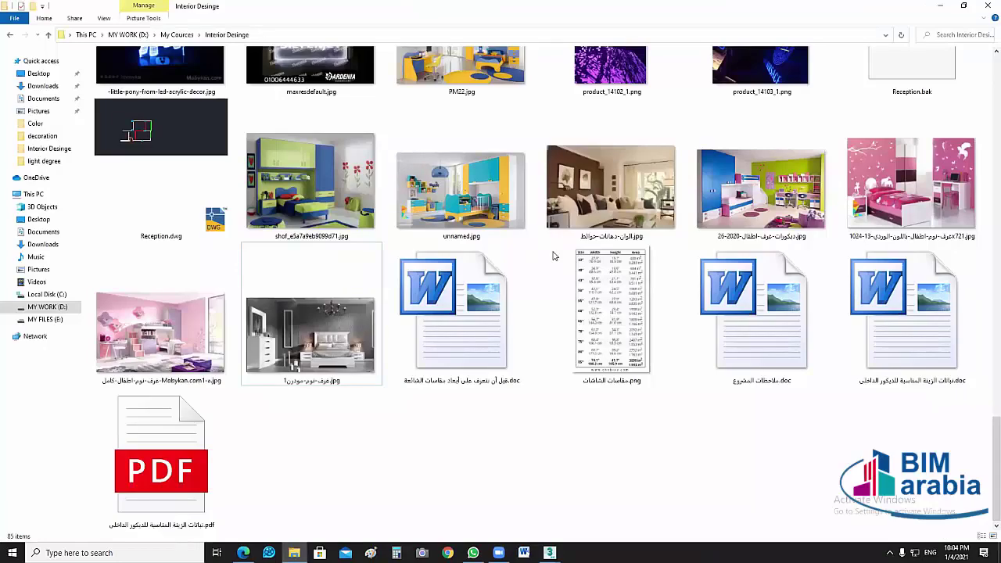
key(alt+Tab)
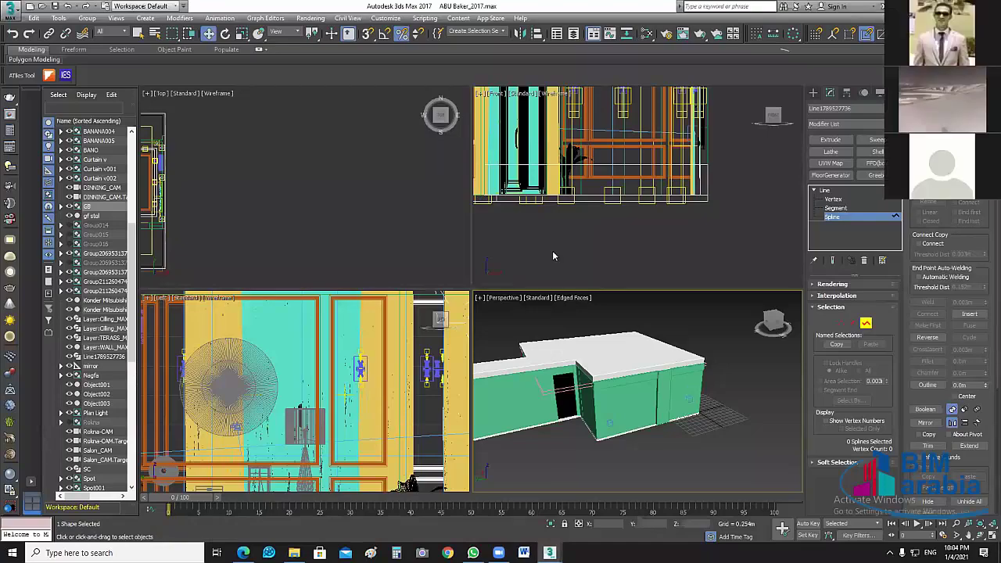